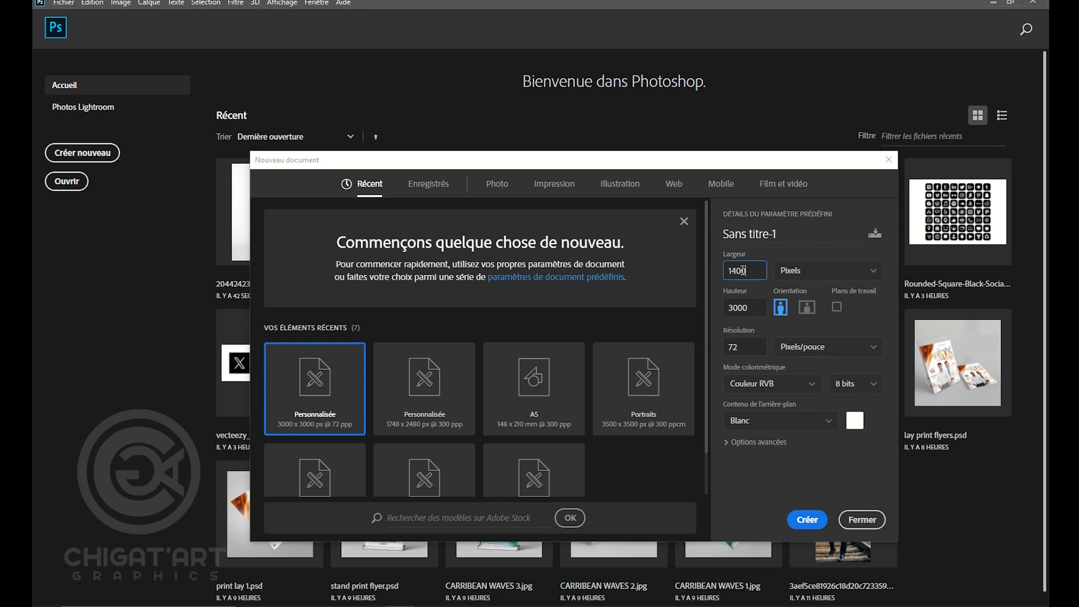
- Create a new 1400 by 1700 pixel document at 72 pixels per inch with a white background
{"action": "left_click", "coordinate": [741, 306]}
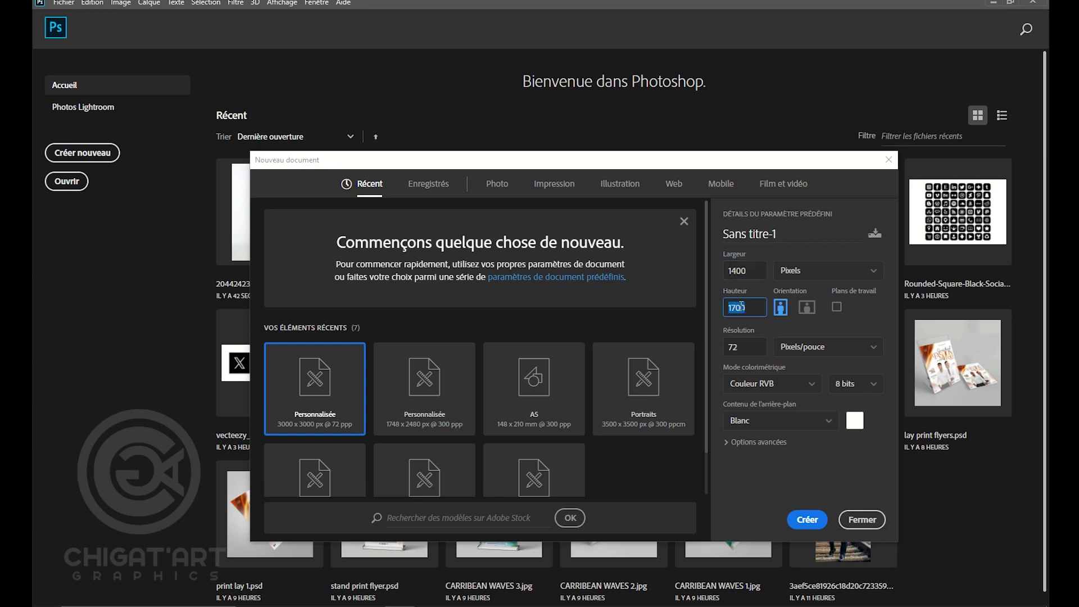
{"action": "key", "text": "Return"}
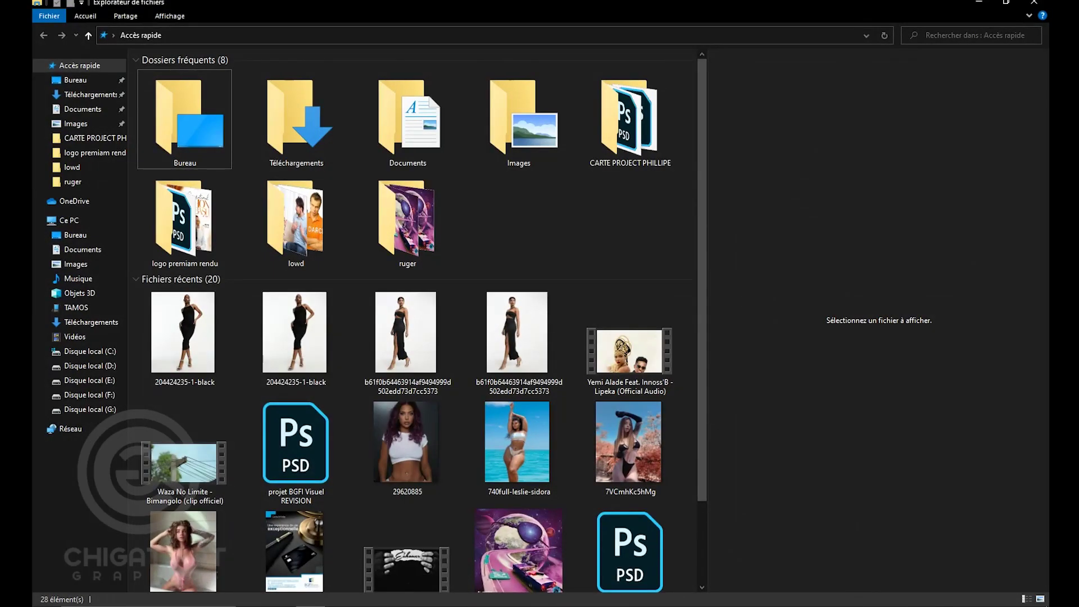
{"action": "scroll", "coordinate": [225, 430], "scroll_direction": "up", "scroll_amount": 3}
{"action": "right_click", "coordinate": [219, 426]}
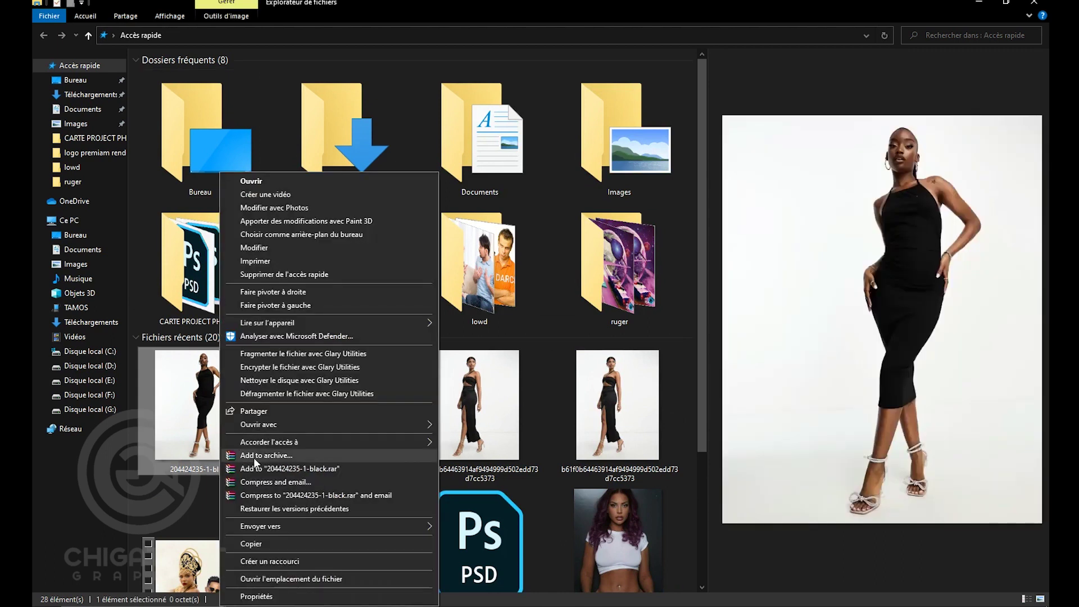
{"action": "left_click", "coordinate": [312, 577]}
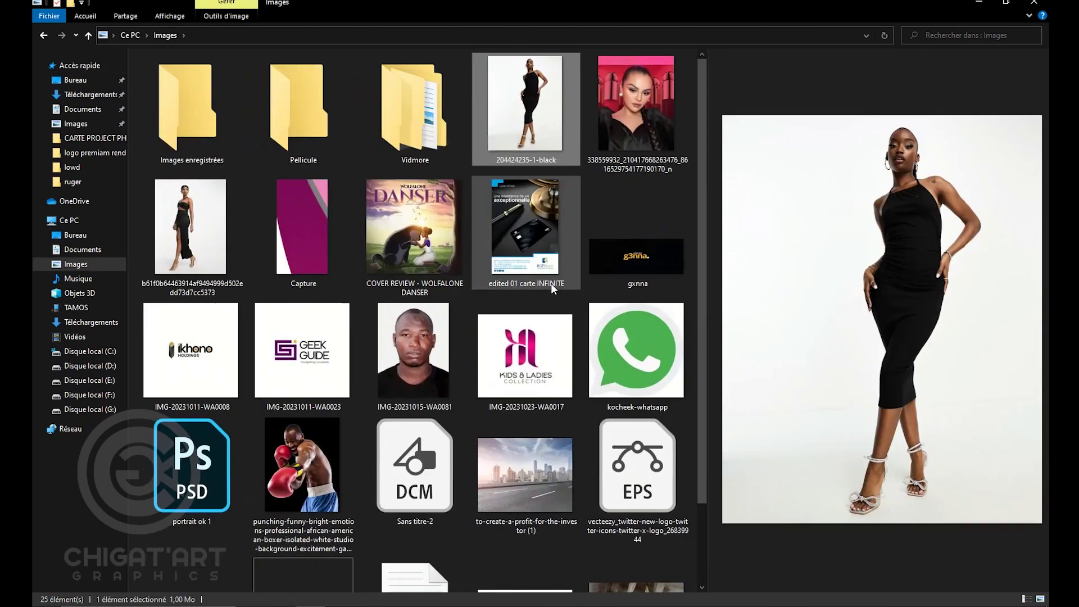
{"action": "scroll", "coordinate": [551, 283], "scroll_direction": "up", "scroll_amount": 1}
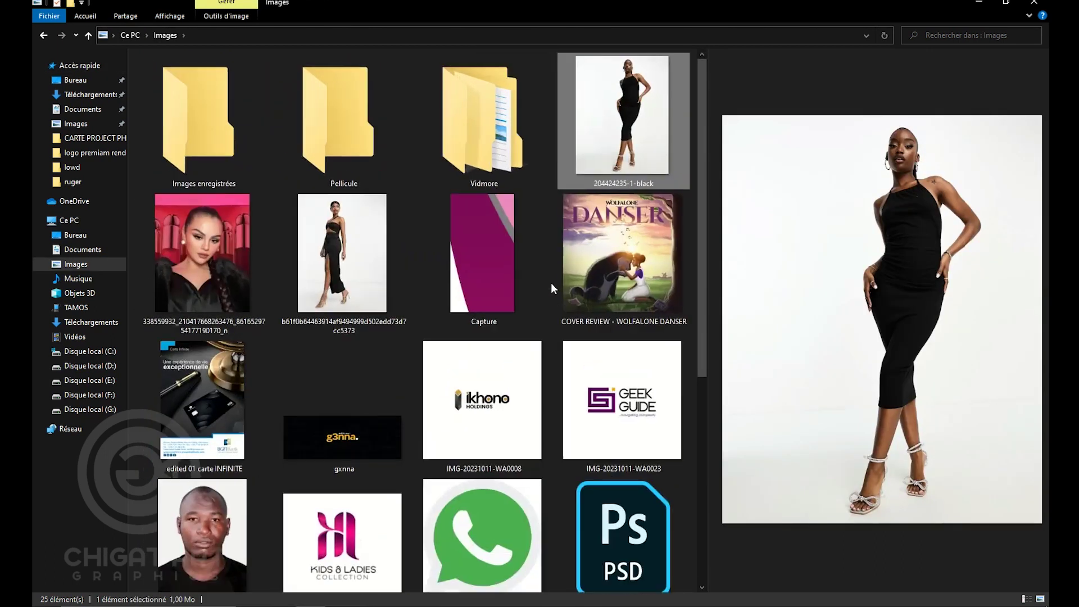
{"action": "left_click", "coordinate": [346, 288]}
{"action": "left_click", "coordinate": [599, 125]}
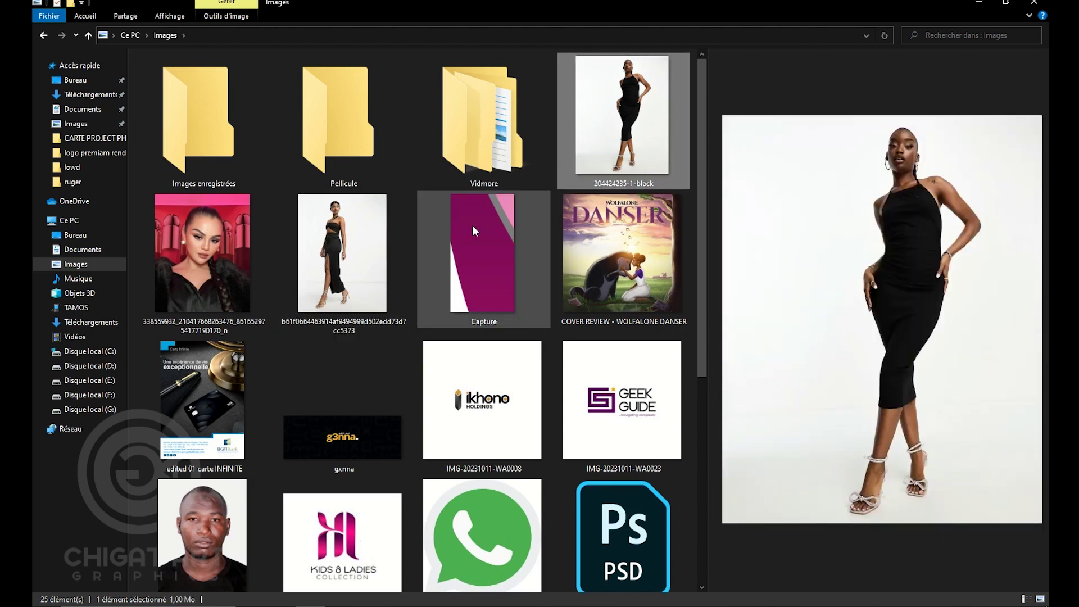
{"action": "left_click", "coordinate": [354, 275], "text": "ctrl"}
{"action": "left_click_drag", "start_coordinate": [354, 275], "coordinate": [651, 33]}
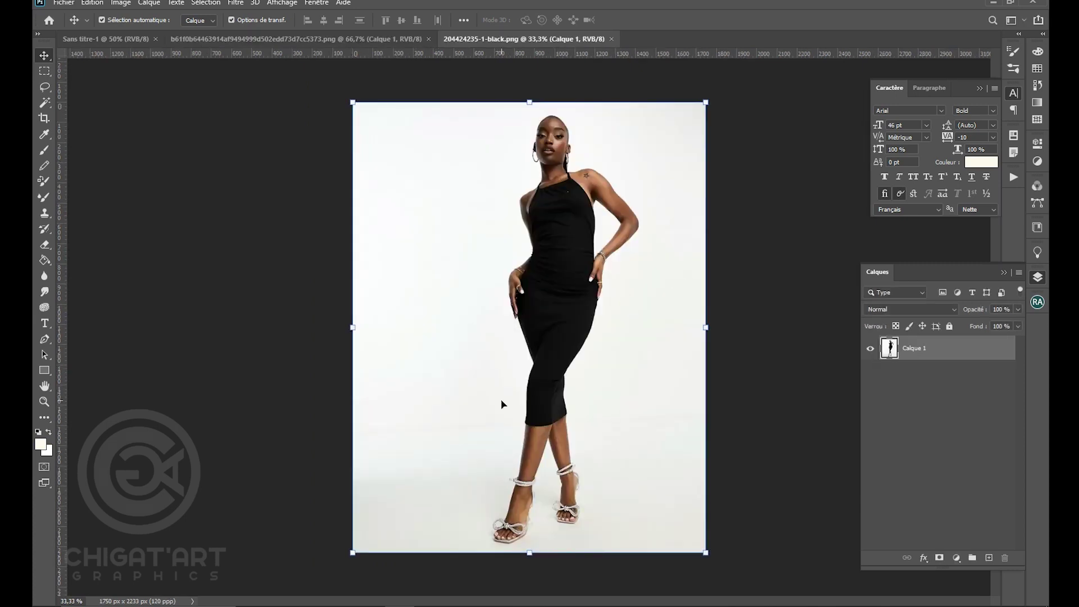
- In Image Size, set the resolution of the photo of the woman in the long slit dress to 200 pixels per inch
{"action": "left_click", "coordinate": [397, 44]}
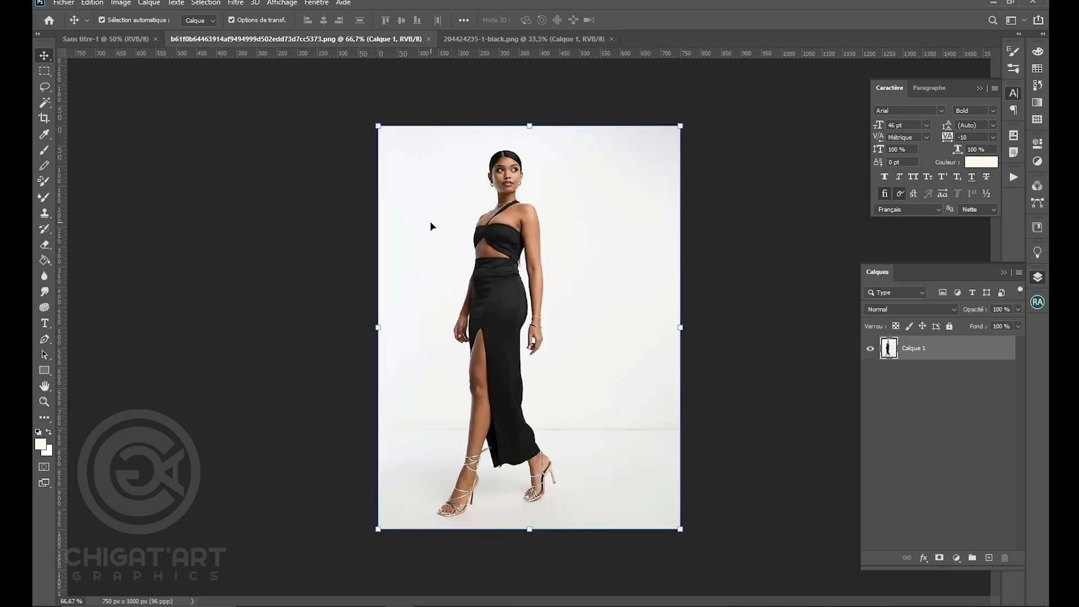
{"action": "left_click", "coordinate": [345, 193]}
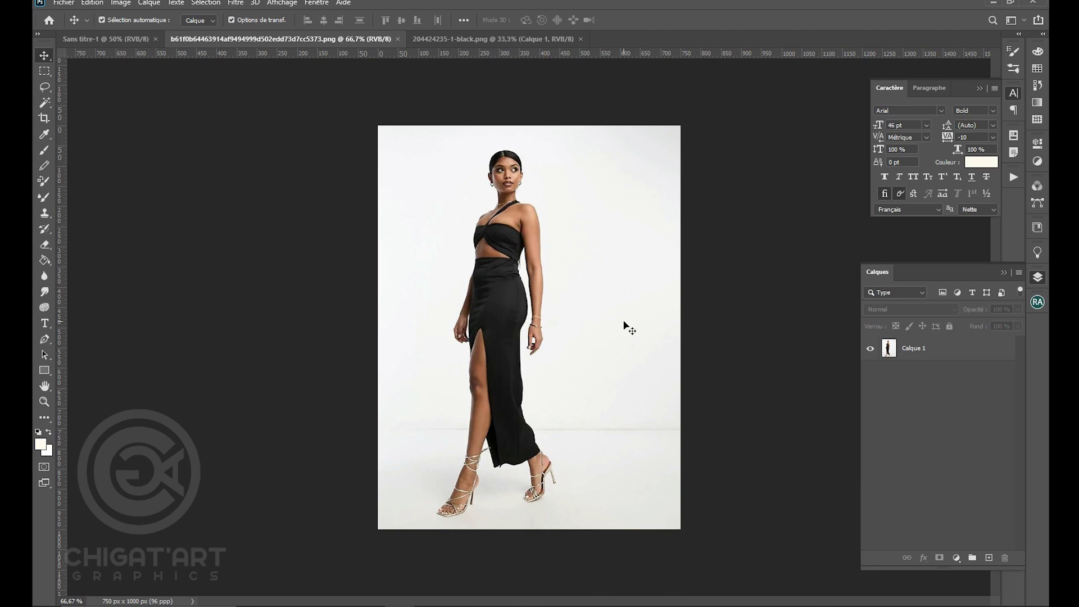
{"action": "key", "text": "ctrl+plus"}
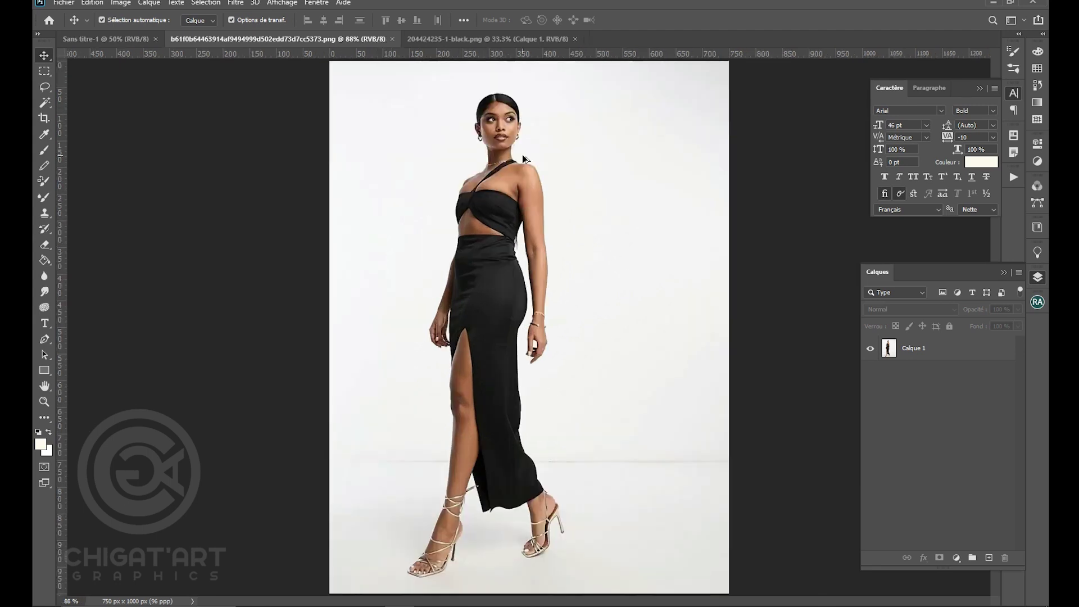
{"action": "scroll", "coordinate": [531, 185], "scroll_direction": "down", "scroll_amount": 2}
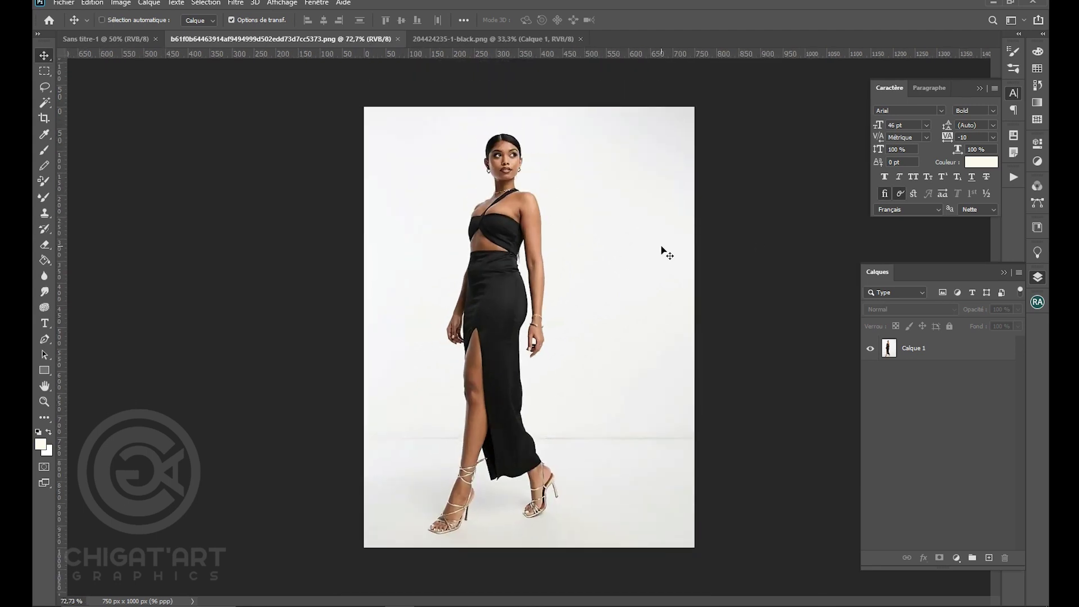
{"action": "key", "text": "ctrl+alt+i"}
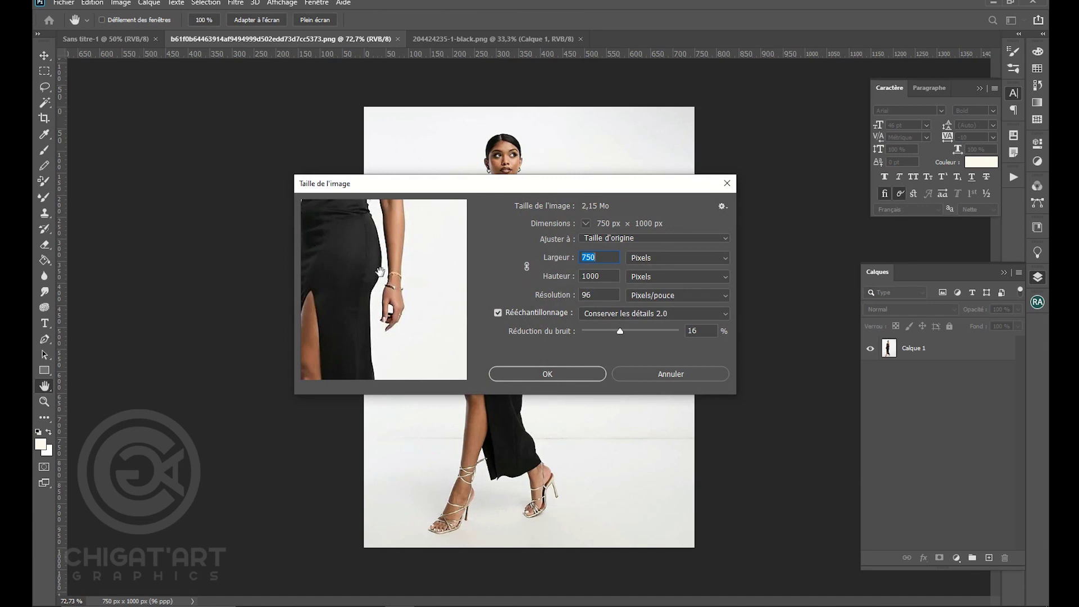
{"action": "left_click_drag", "start_coordinate": [380, 273], "coordinate": [386, 285]}
{"action": "left_click", "coordinate": [411, 369]}
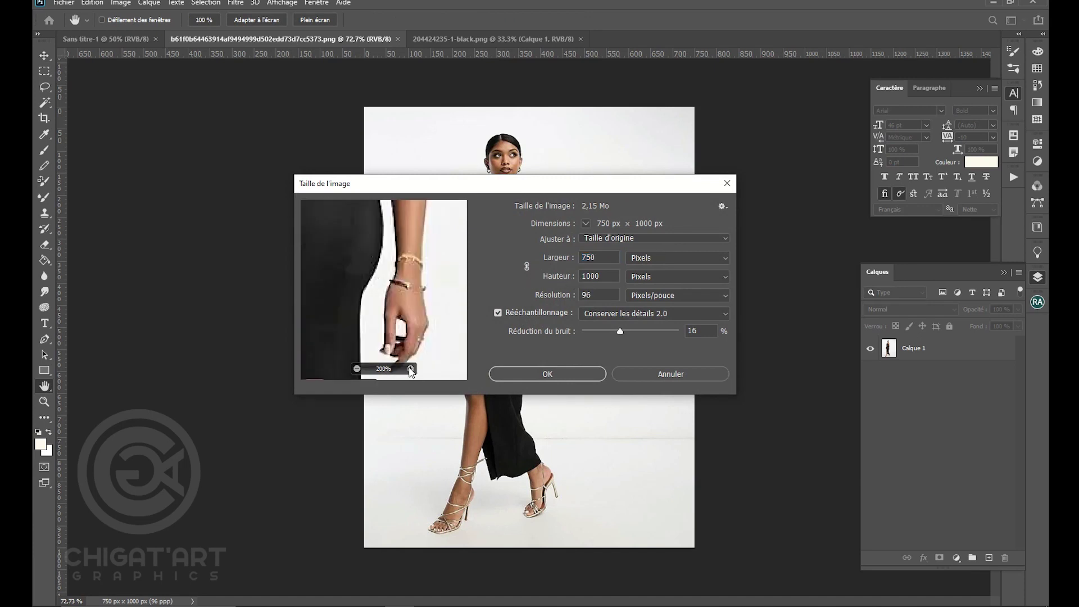
{"action": "left_click", "coordinate": [410, 369]}
{"action": "left_click", "coordinate": [410, 369]}
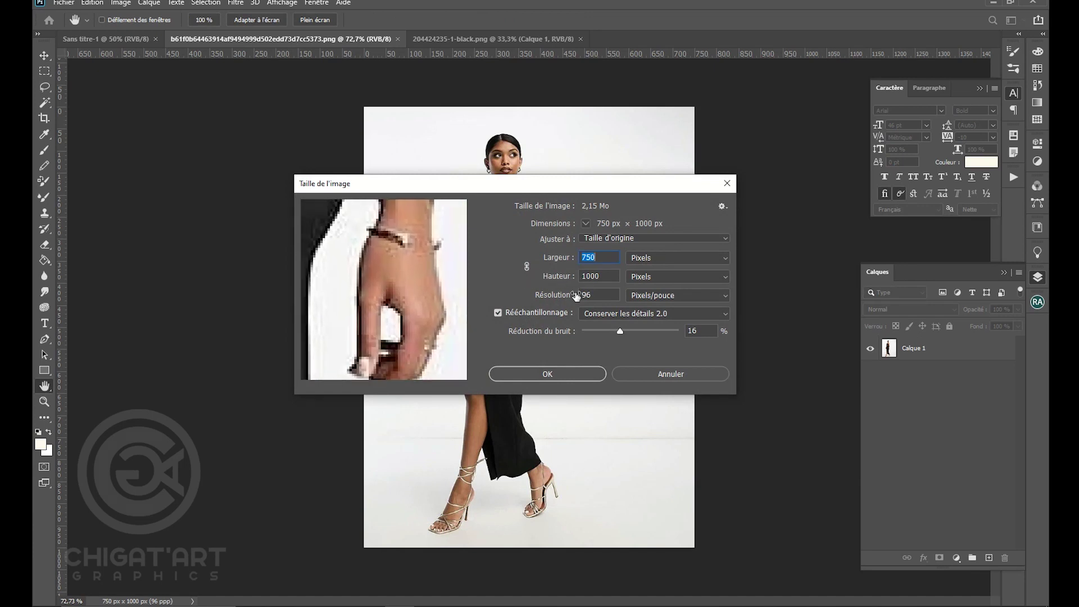
{"action": "type", "text": "200"}
{"action": "left_click_drag", "start_coordinate": [453, 294], "coordinate": [402, 308]}
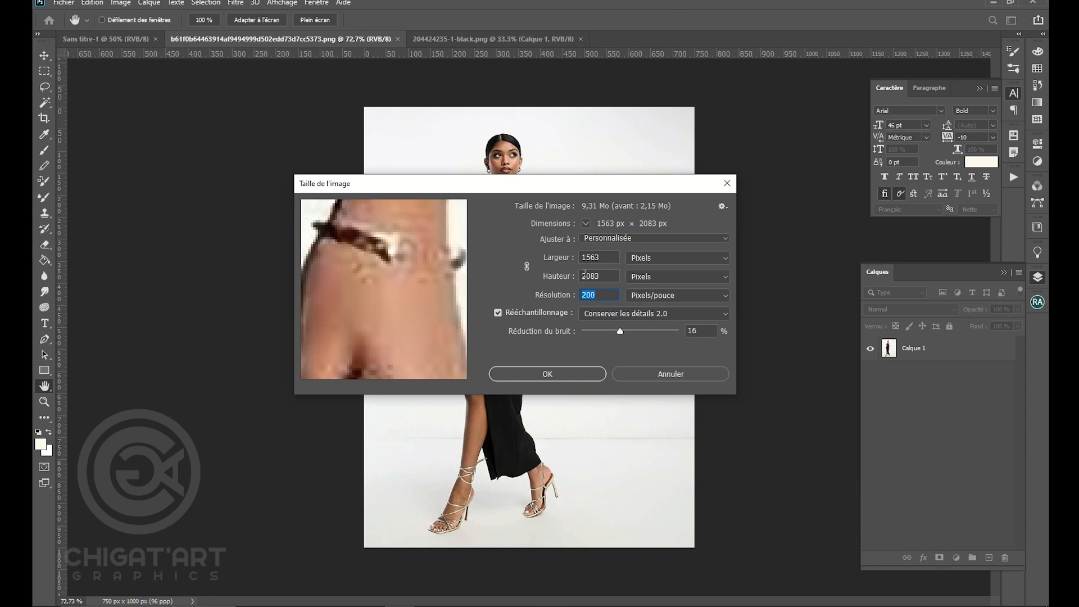
- Set the resampling noise reduction to 61% and apply the new image size
{"action": "left_click_drag", "start_coordinate": [630, 330], "coordinate": [639, 331]}
{"action": "left_click_drag", "start_coordinate": [335, 284], "coordinate": [416, 316]}
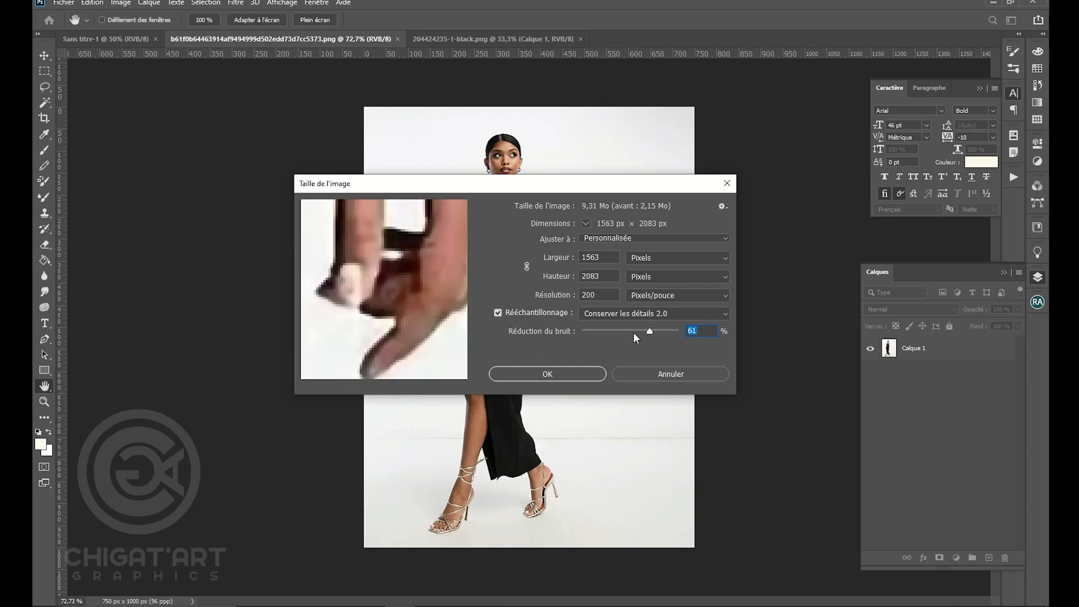
{"action": "left_click", "coordinate": [590, 378]}
{"action": "key", "text": "v"}
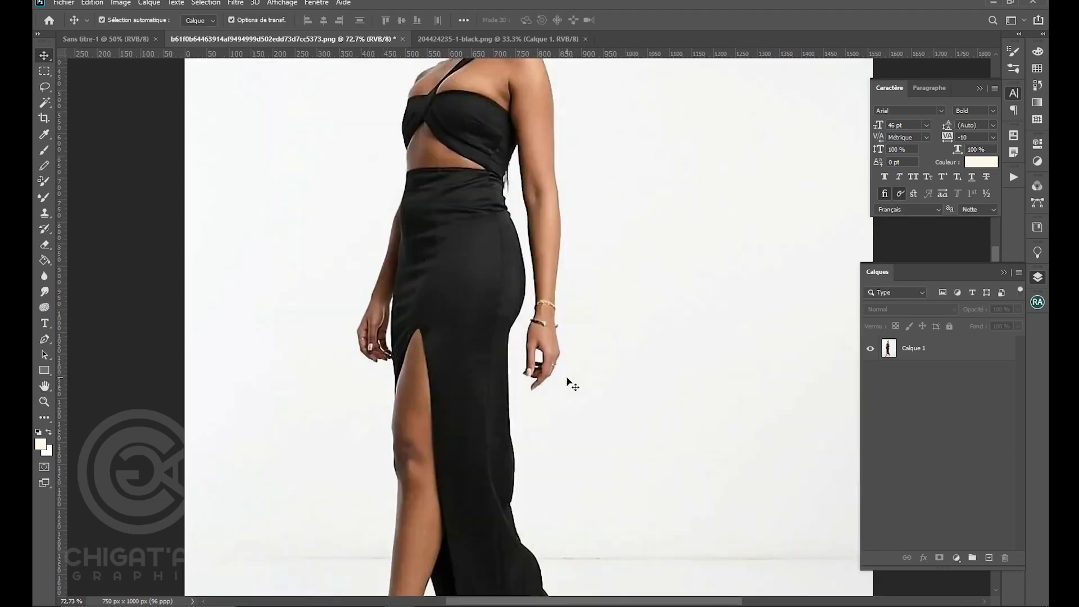
- Select the layer with the woman in the long slit dress and open the Camera Raw filter on it
{"action": "scroll", "coordinate": [569, 373], "scroll_direction": "down", "scroll_amount": 5}
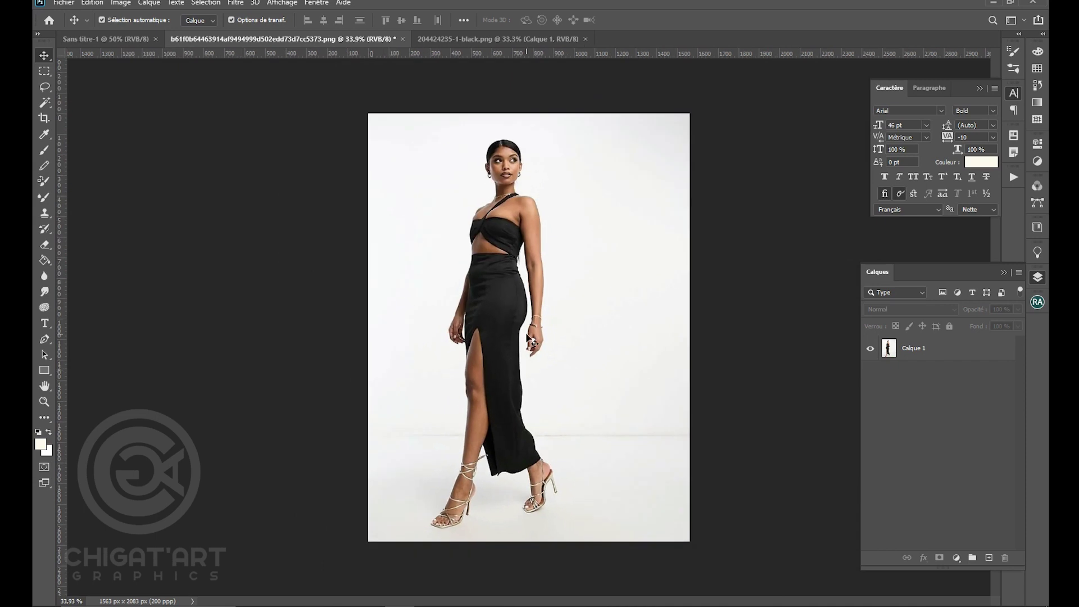
{"action": "scroll", "coordinate": [502, 378], "scroll_direction": "up", "scroll_amount": 10}
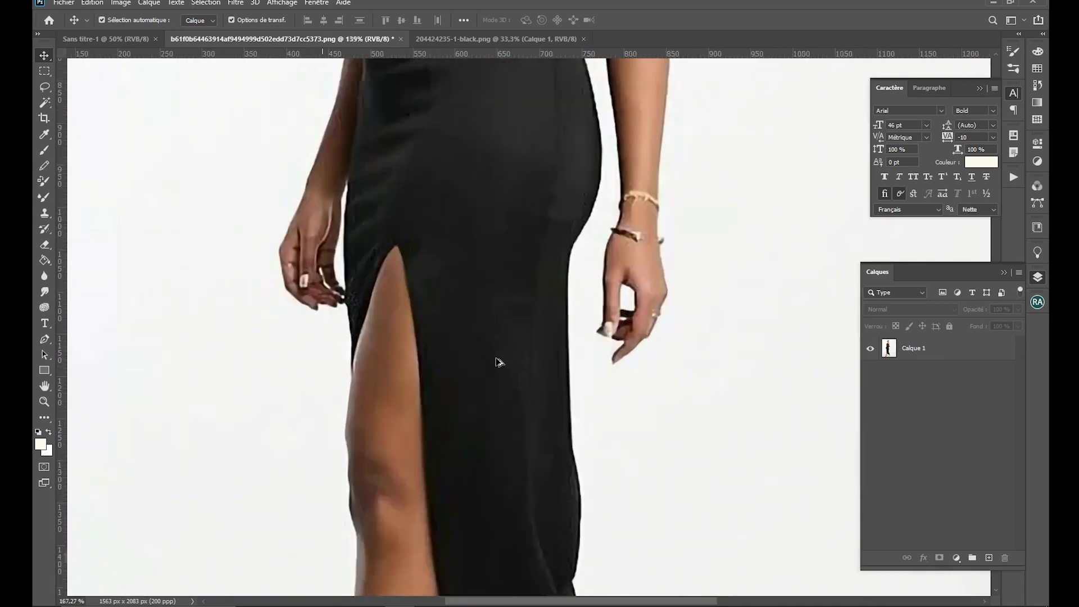
{"action": "scroll", "coordinate": [498, 356], "scroll_direction": "down", "scroll_amount": 5}
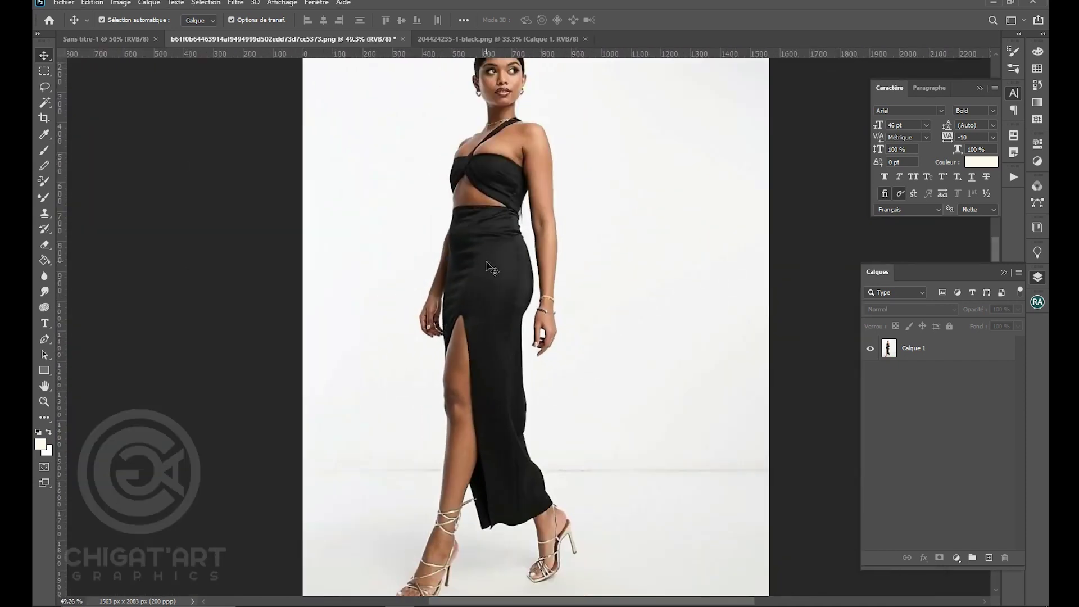
{"action": "scroll", "coordinate": [488, 267], "scroll_direction": "down", "scroll_amount": 2}
{"action": "left_click", "coordinate": [497, 262]}
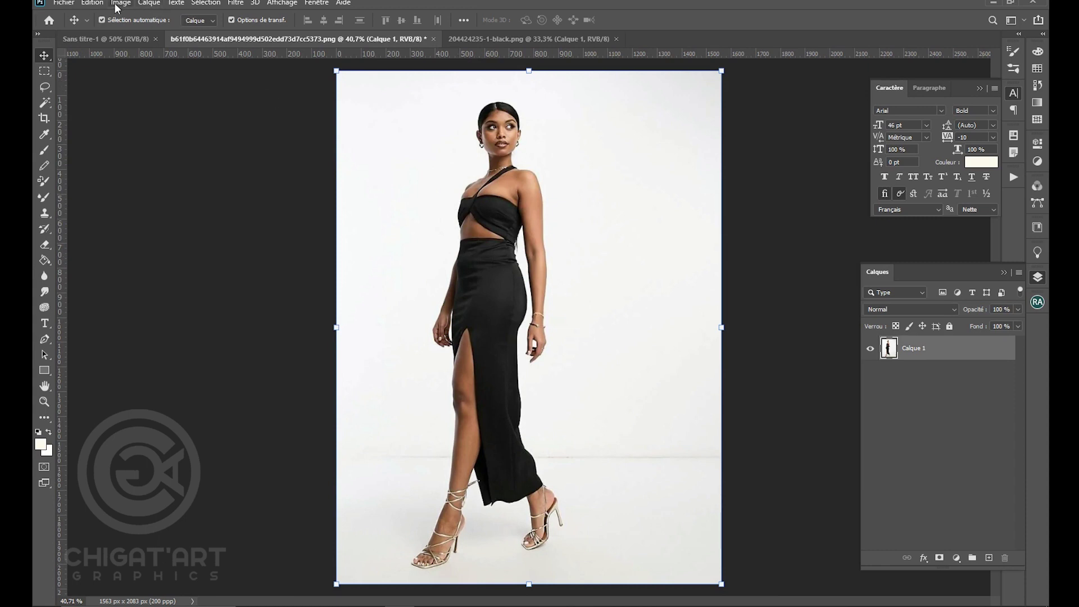
{"action": "left_click", "coordinate": [235, 3]}
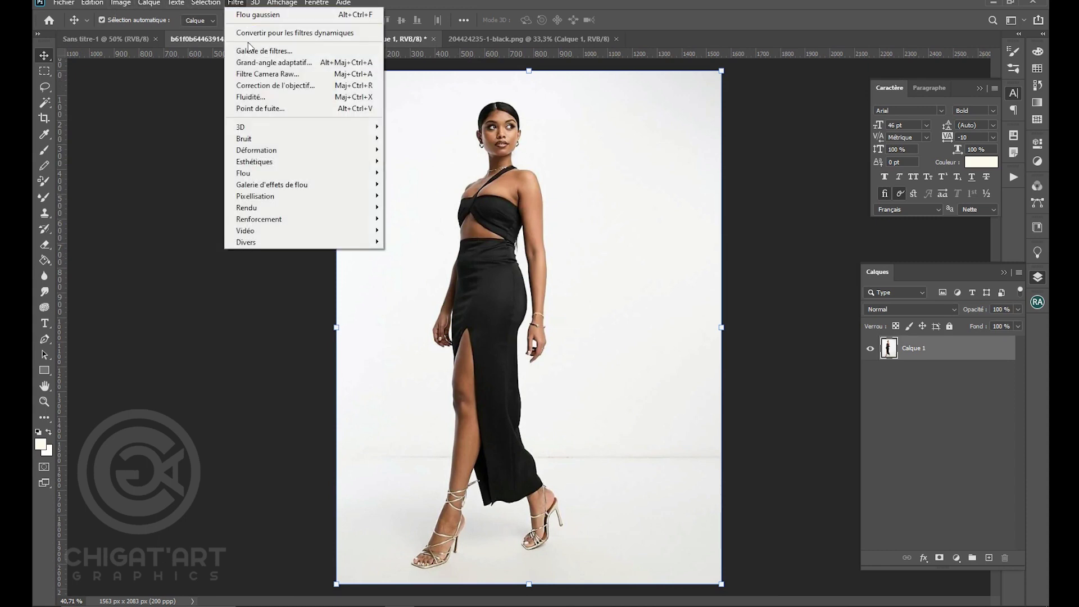
{"action": "left_click", "coordinate": [260, 75]}
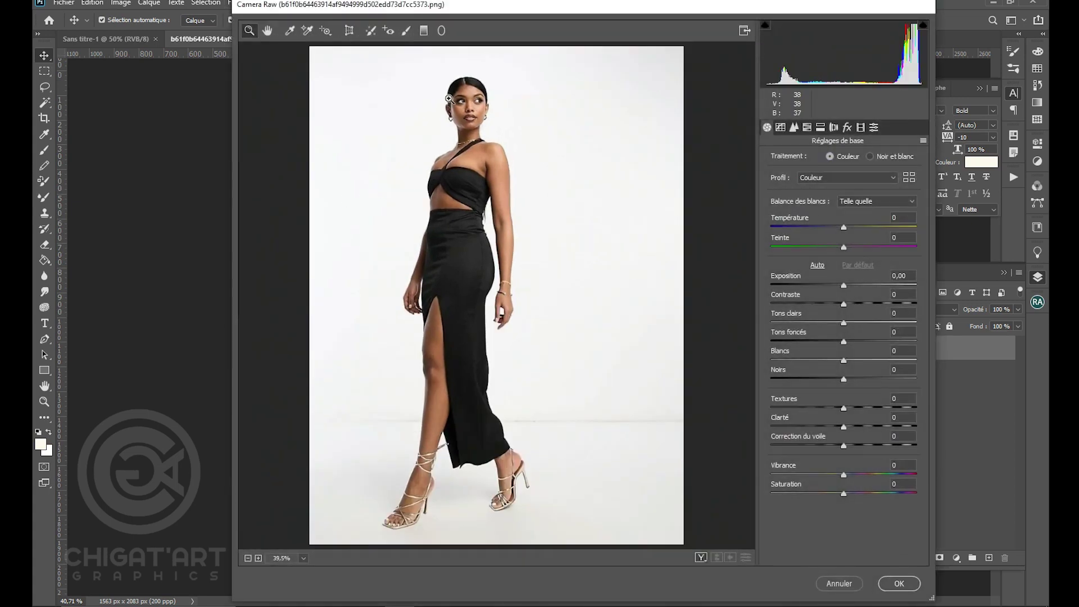
- Set the luminance noise reduction to 41 in the Camera Raw detail settings, checking it on the woman's face
{"action": "left_click", "coordinate": [483, 127]}
{"action": "left_click", "coordinate": [482, 127]}
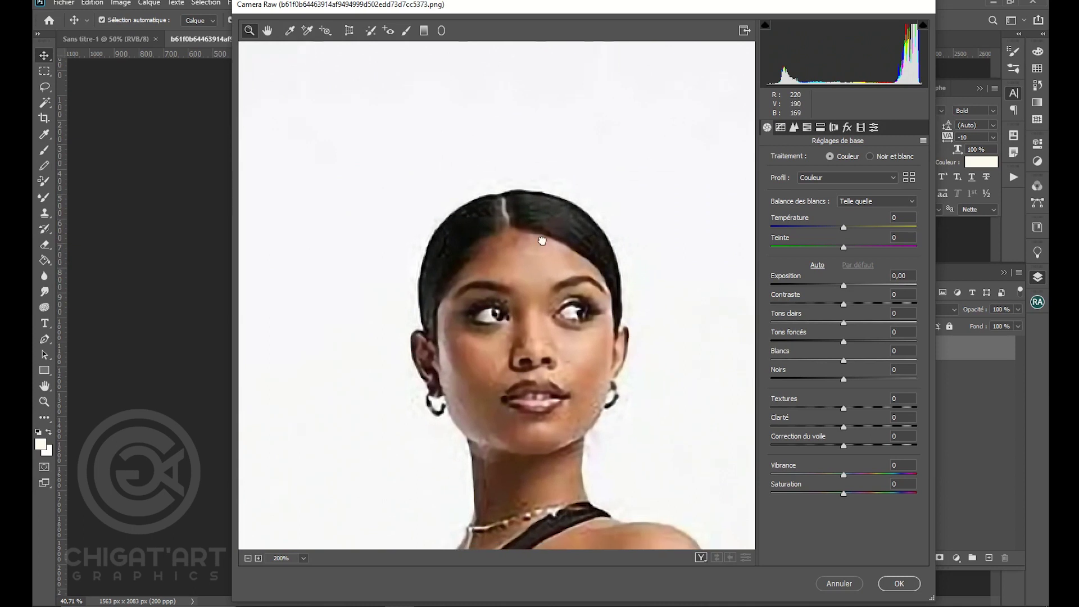
{"action": "left_click", "coordinate": [794, 129]}
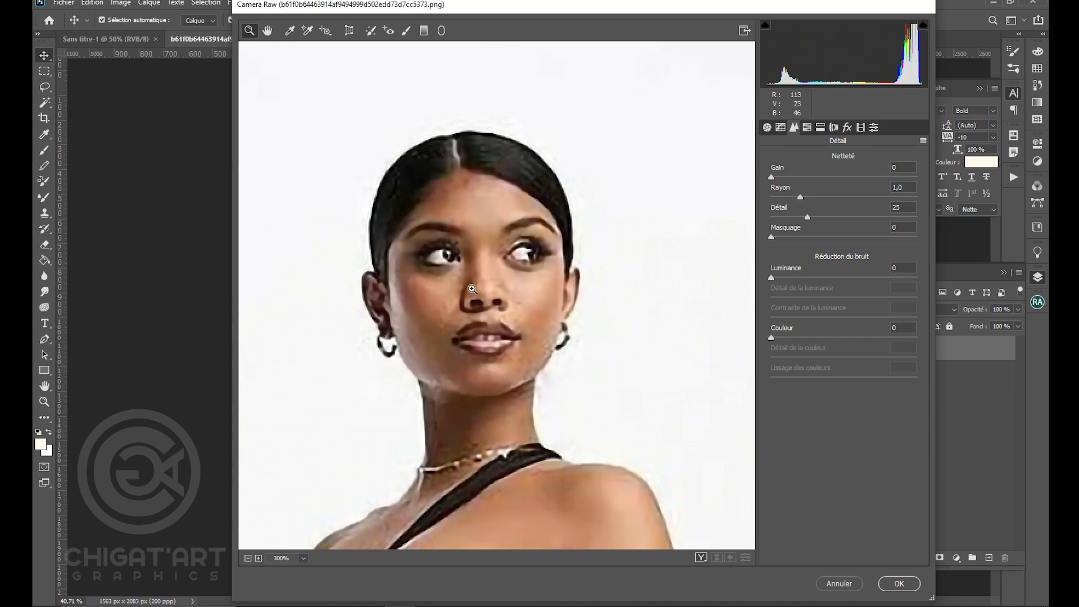
{"action": "left_click", "coordinate": [472, 289]}
{"action": "left_click", "coordinate": [544, 325]}
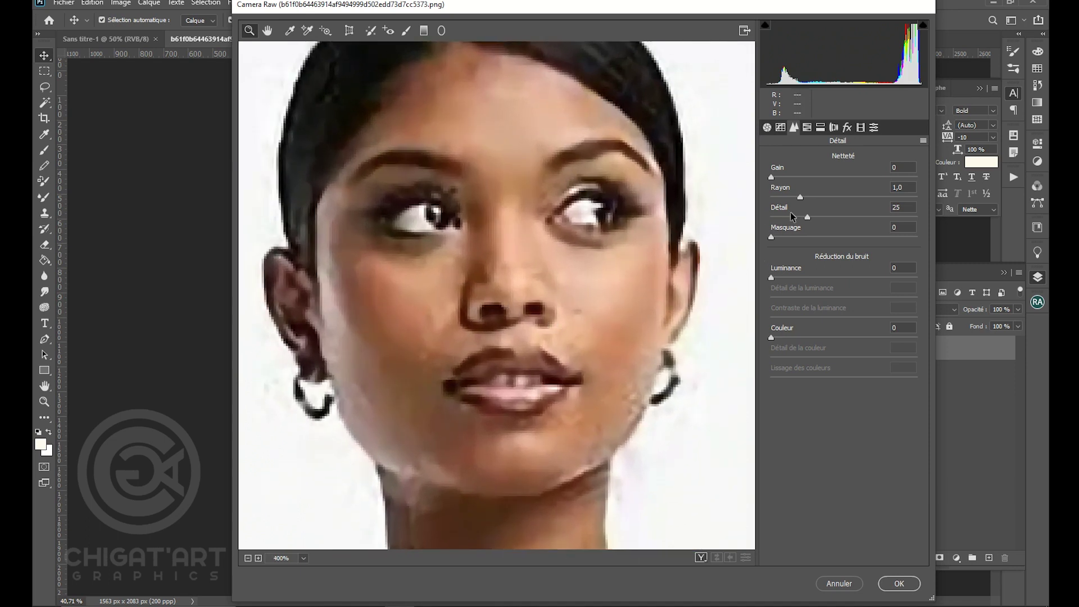
{"action": "left_click", "coordinate": [793, 277]}
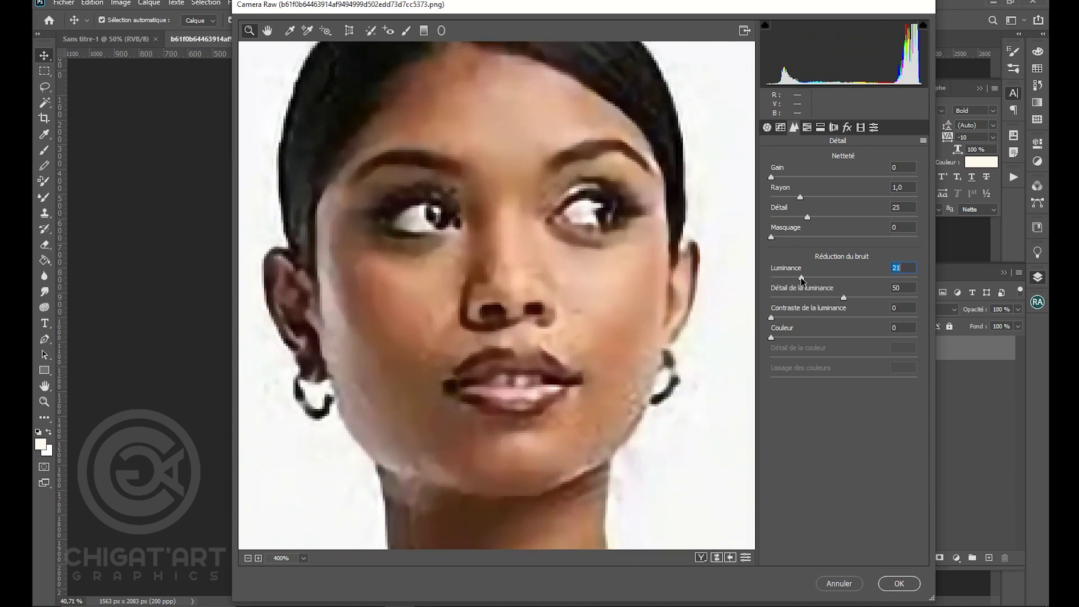
{"action": "left_click_drag", "start_coordinate": [812, 278], "coordinate": [816, 280]}
- Set the sharpening amount to 57 and the radius to 0.8, and apply the Camera Raw filter
{"action": "left_click", "coordinate": [794, 178]}
{"action": "key", "text": "Tab"}
{"action": "key", "text": "Down"}
{"action": "key", "text": "Down"}
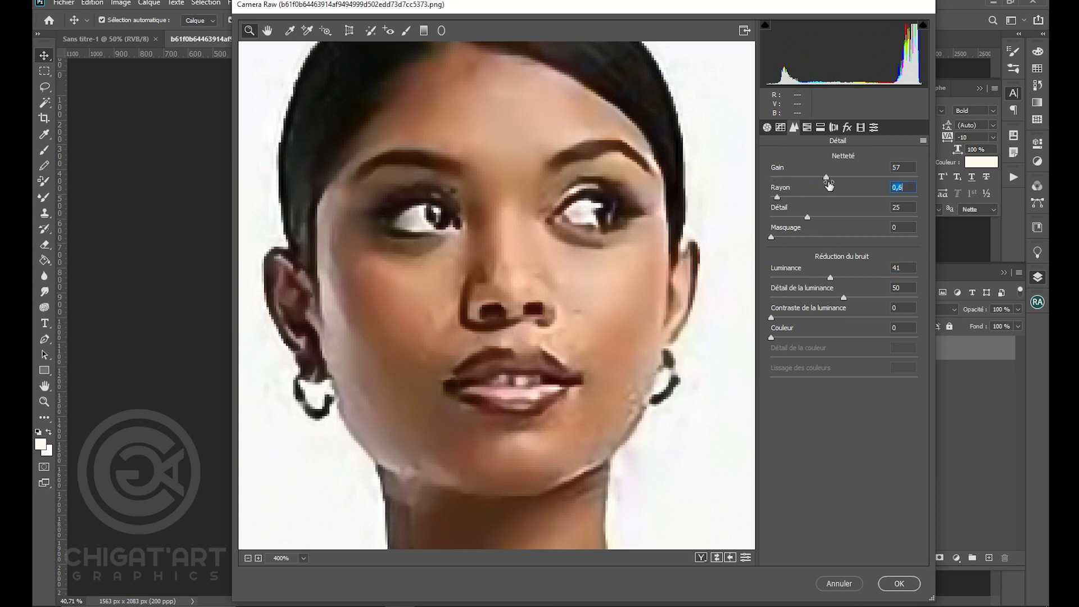
{"action": "left_click_drag", "start_coordinate": [830, 184], "coordinate": [835, 184]}
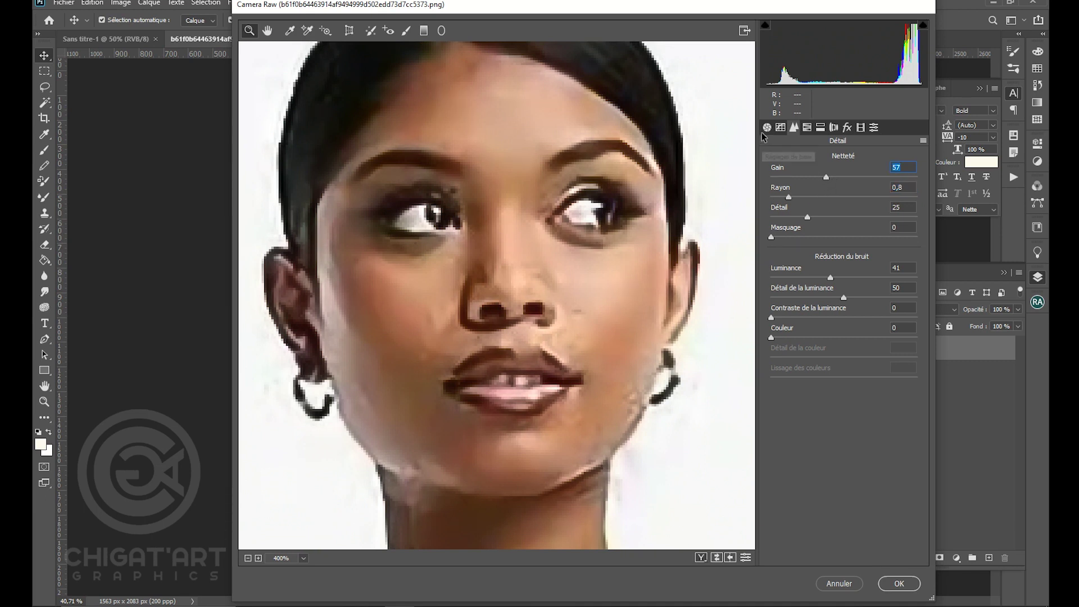
{"action": "key", "text": "ctrl+minus"}
{"action": "key", "text": "ctrl+minus"}
{"action": "key", "text": "ctrl+minus"}
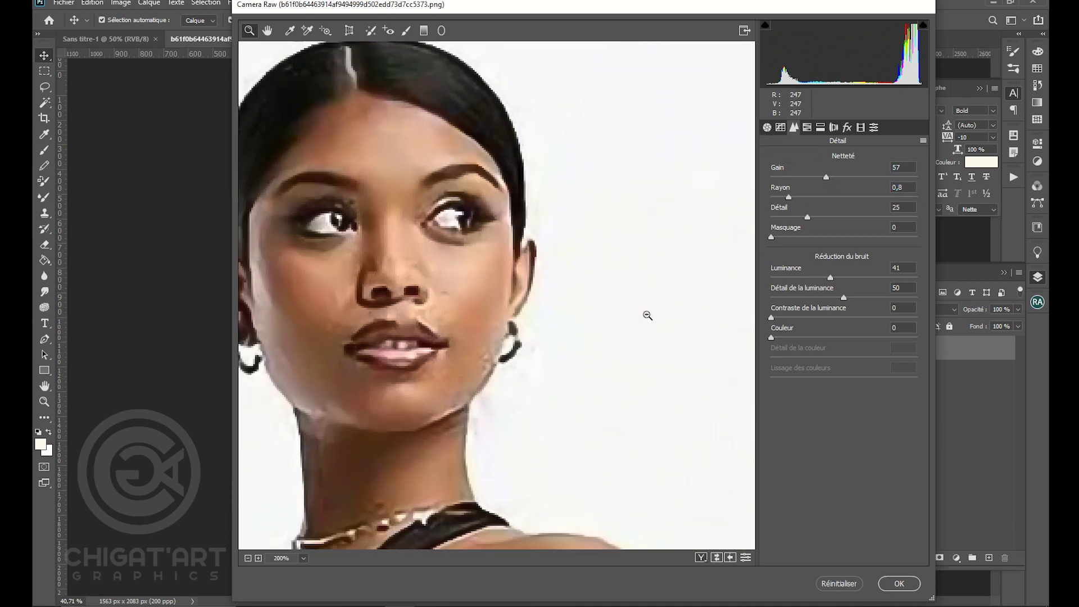
{"action": "left_click", "coordinate": [898, 584]}
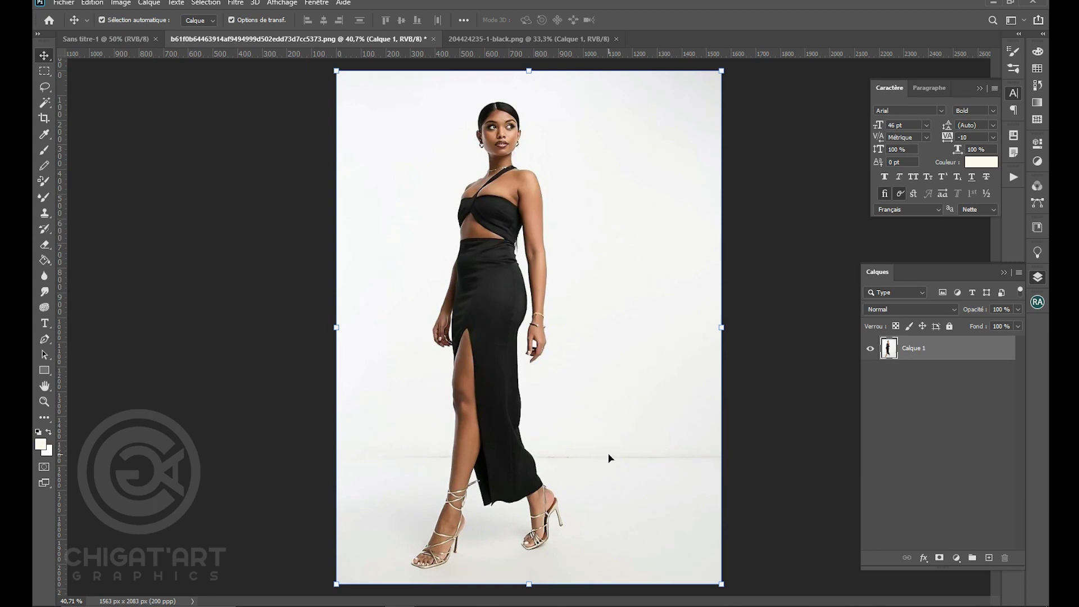
- Start a Pen tool path at the toe of the rear sandal and trace the front edge and underside of its sole
{"action": "scroll", "coordinate": [474, 442], "scroll_direction": "up", "scroll_amount": 4}
{"action": "scroll", "coordinate": [451, 284], "scroll_direction": "down", "scroll_amount": 7}
{"action": "scroll", "coordinate": [489, 307], "scroll_direction": "up", "scroll_amount": 1}
{"action": "scroll", "coordinate": [548, 376], "scroll_direction": "up", "scroll_amount": 2}
{"action": "key", "text": "p"}
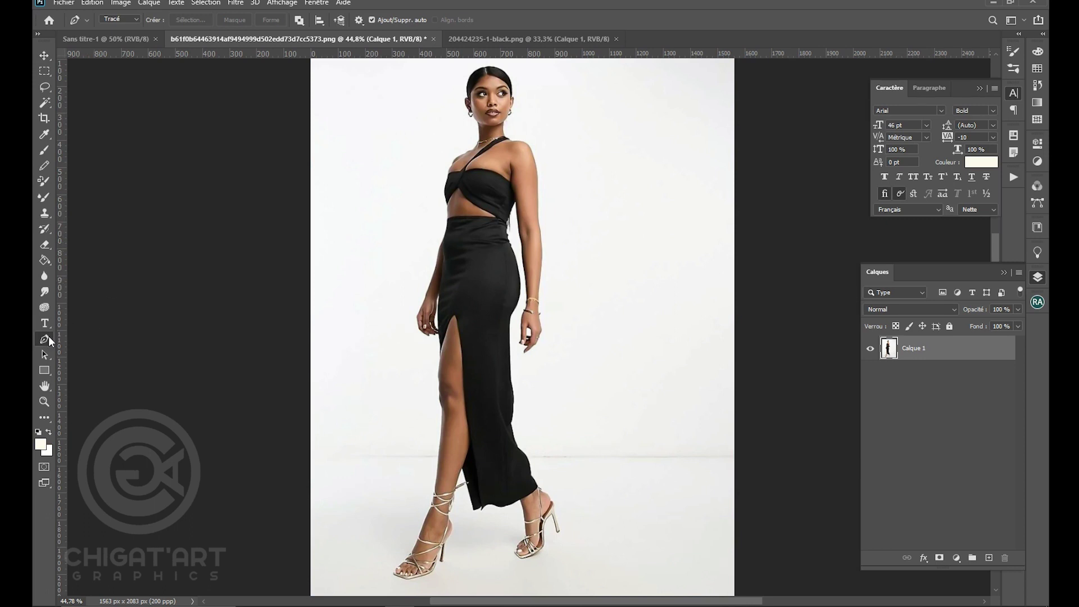
{"action": "scroll", "coordinate": [434, 434], "scroll_direction": "up", "scroll_amount": 8}
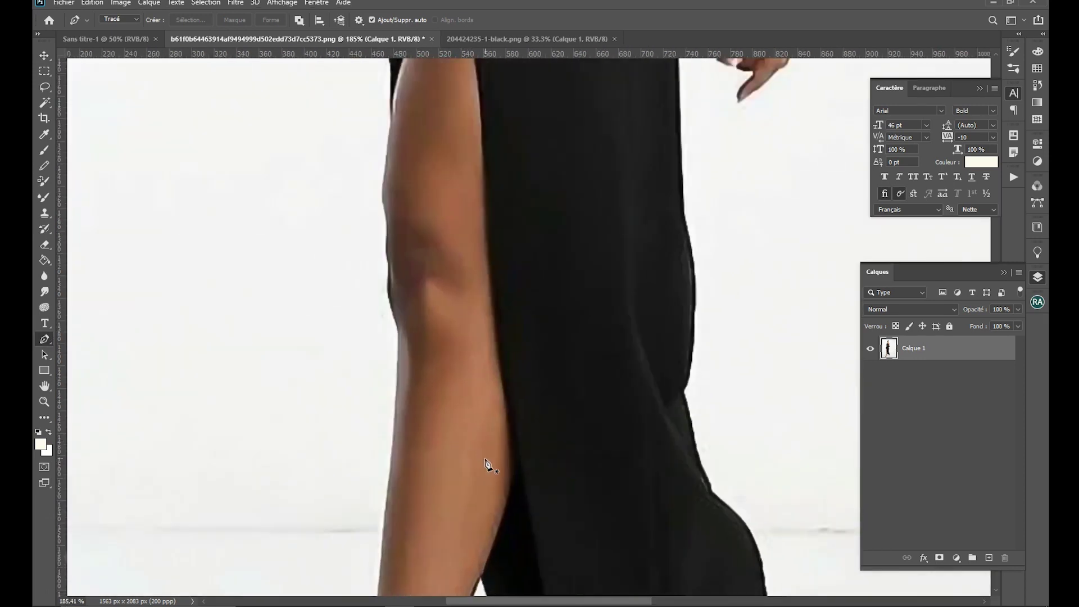
{"action": "scroll", "coordinate": [615, 485], "scroll_direction": "down", "scroll_amount": 4}
{"action": "scroll", "coordinate": [562, 490], "scroll_direction": "up", "scroll_amount": 3}
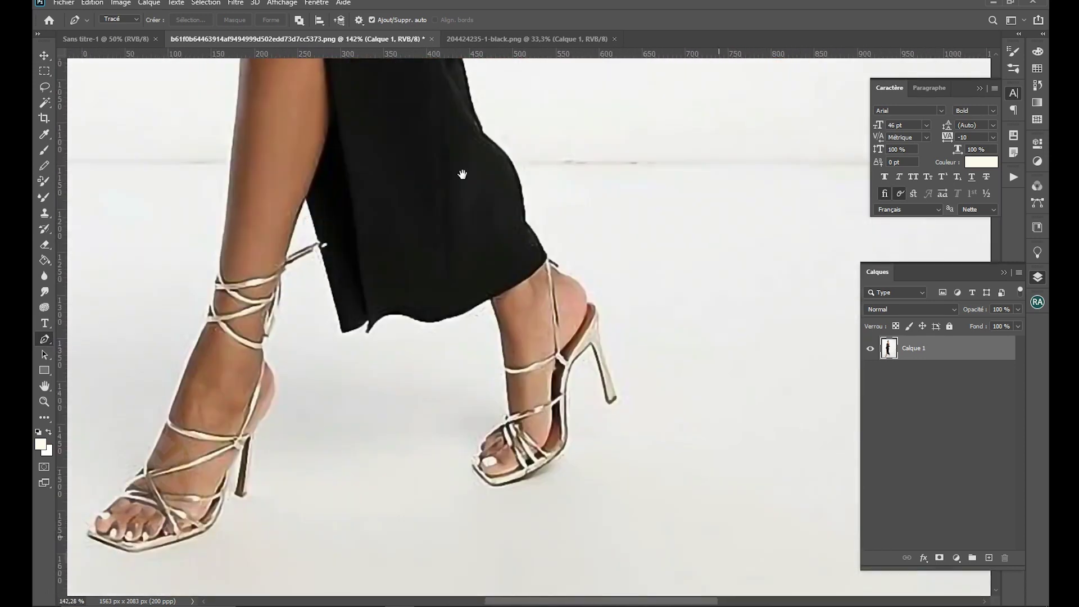
{"action": "scroll", "coordinate": [563, 489], "scroll_direction": "up", "scroll_amount": 3}
{"action": "scroll", "coordinate": [562, 489], "scroll_direction": "up", "scroll_amount": 4}
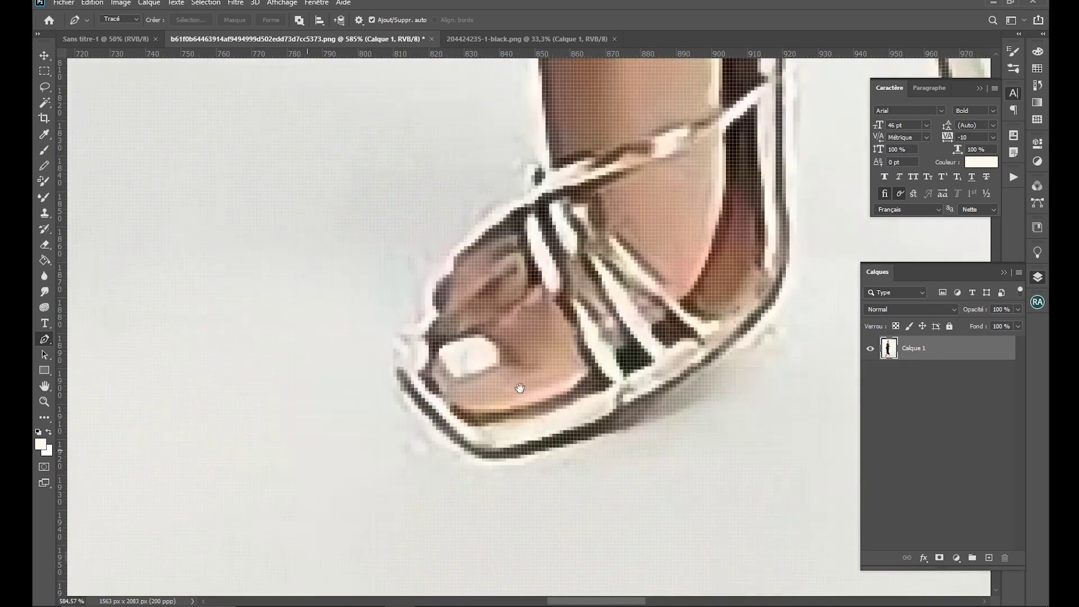
{"action": "scroll", "coordinate": [403, 381], "scroll_direction": "down", "scroll_amount": 4}
{"action": "scroll", "coordinate": [403, 385], "scroll_direction": "up", "scroll_amount": 5}
{"action": "left_click", "coordinate": [401, 383]}
{"action": "left_click_drag", "start_coordinate": [522, 477], "coordinate": [404, 421]}
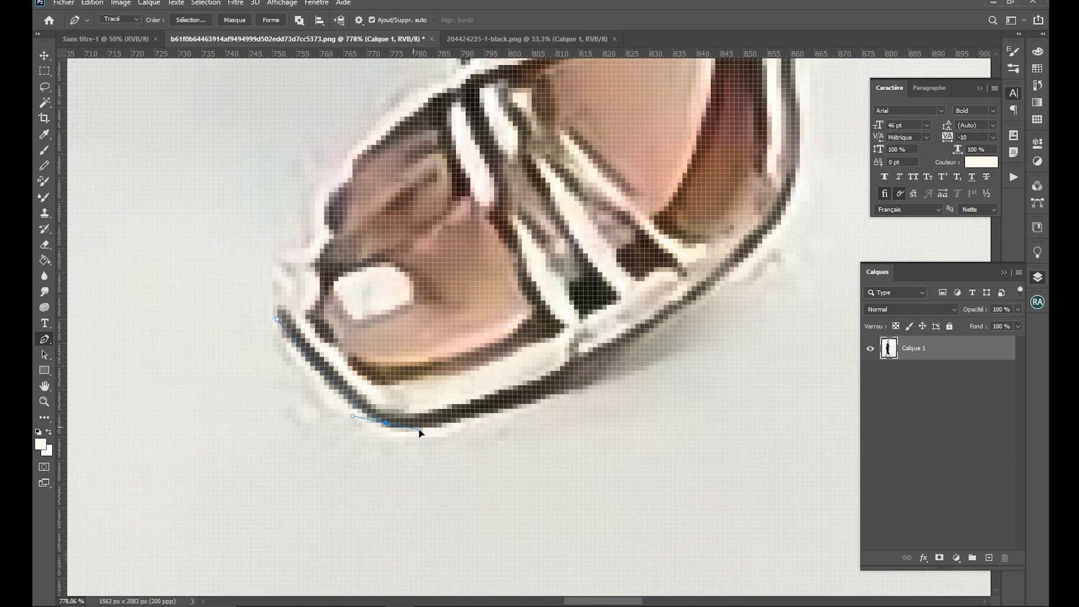
{"action": "left_click_drag", "start_coordinate": [561, 386], "coordinate": [613, 356]}
- Continue the path up the sandal's arch to the inner corner where the stiletto heel begins
{"action": "scroll", "coordinate": [449, 430], "scroll_direction": "down", "scroll_amount": 3}
{"action": "scroll", "coordinate": [444, 455], "scroll_direction": "up", "scroll_amount": 3}
{"action": "left_click_drag", "start_coordinate": [583, 324], "coordinate": [590, 482]}
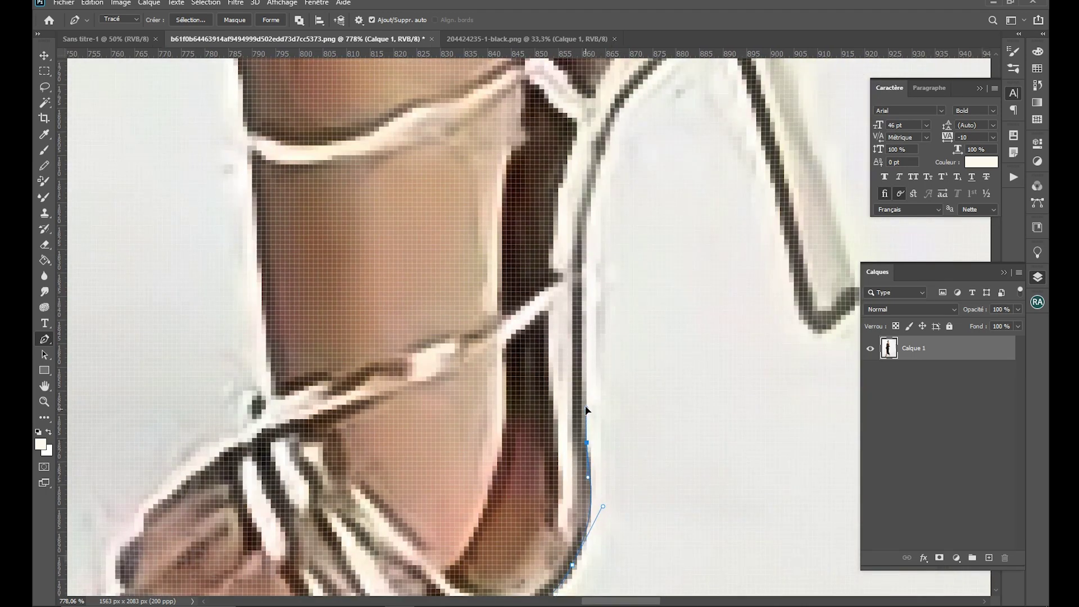
{"action": "scroll", "coordinate": [585, 366], "scroll_direction": "up", "scroll_amount": 3}
{"action": "left_click_drag", "start_coordinate": [586, 294], "coordinate": [527, 447]}
{"action": "mouse_move", "coordinate": [561, 388]}
{"action": "left_mouse_down"}
{"action": "mouse_move", "coordinate": [586, 359]}
{"action": "mouse_move", "coordinate": [556, 414]}
{"action": "mouse_move", "coordinate": [578, 397]}
{"action": "left_mouse_up"}
{"action": "left_click", "coordinate": [585, 385]}
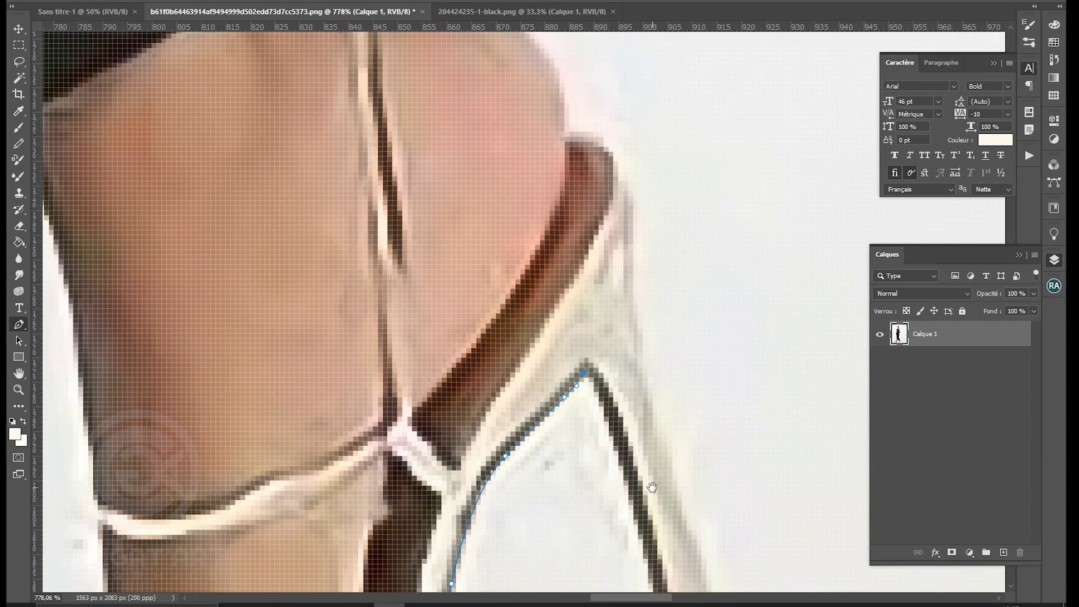
- Trace down the inner edge of the stiletto heel, around its tip and up the lower outer edge
{"action": "left_click_drag", "start_coordinate": [653, 487], "coordinate": [615, 343]}
{"action": "left_click_drag", "start_coordinate": [622, 460], "coordinate": [632, 524]}
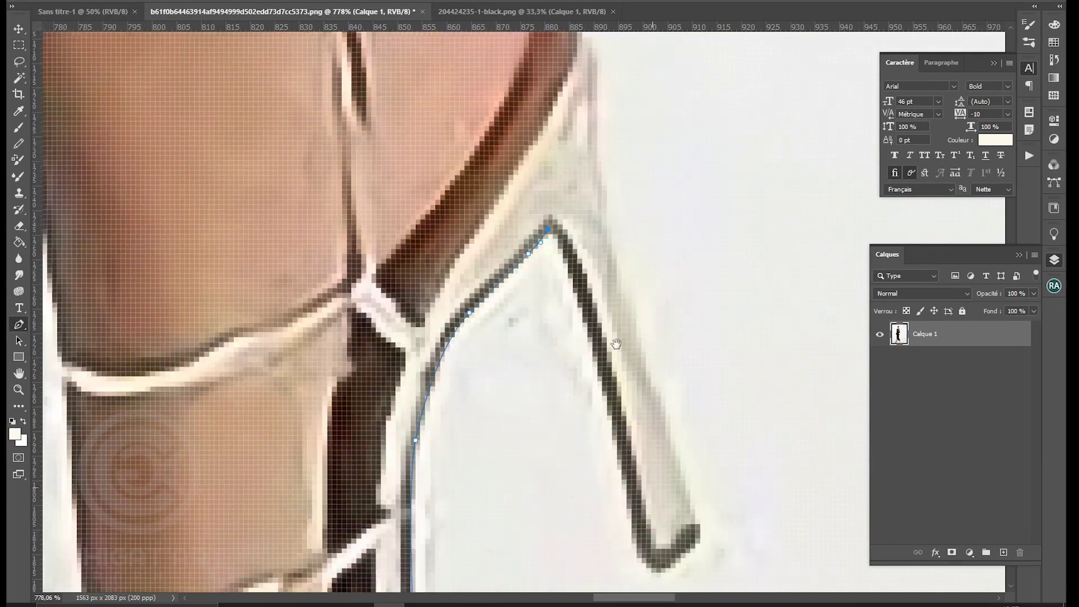
{"action": "left_click", "coordinate": [700, 530]}
{"action": "left_click_drag", "start_coordinate": [665, 420], "coordinate": [655, 381]}
{"action": "left_click_drag", "start_coordinate": [620, 272], "coordinate": [654, 417]}
{"action": "left_click_drag", "start_coordinate": [651, 411], "coordinate": [645, 395]}
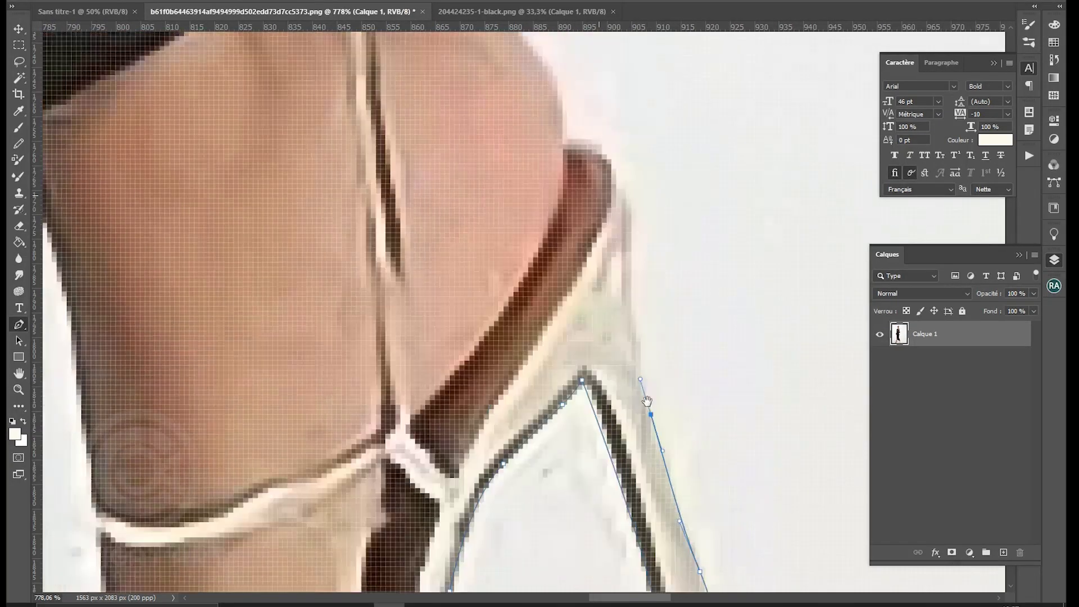
- Extend the path up the back of the sandal's heel and around the woman's bare heel
{"action": "left_click_drag", "start_coordinate": [651, 319], "coordinate": [651, 284]}
{"action": "left_click", "coordinate": [651, 273]}
{"action": "left_click", "coordinate": [637, 236]}
{"action": "left_click_drag", "start_coordinate": [623, 228], "coordinate": [701, 378]}
{"action": "left_click", "coordinate": [700, 375]}
{"action": "left_click", "coordinate": [665, 370]}
{"action": "left_click_drag", "start_coordinate": [635, 259], "coordinate": [676, 435]}
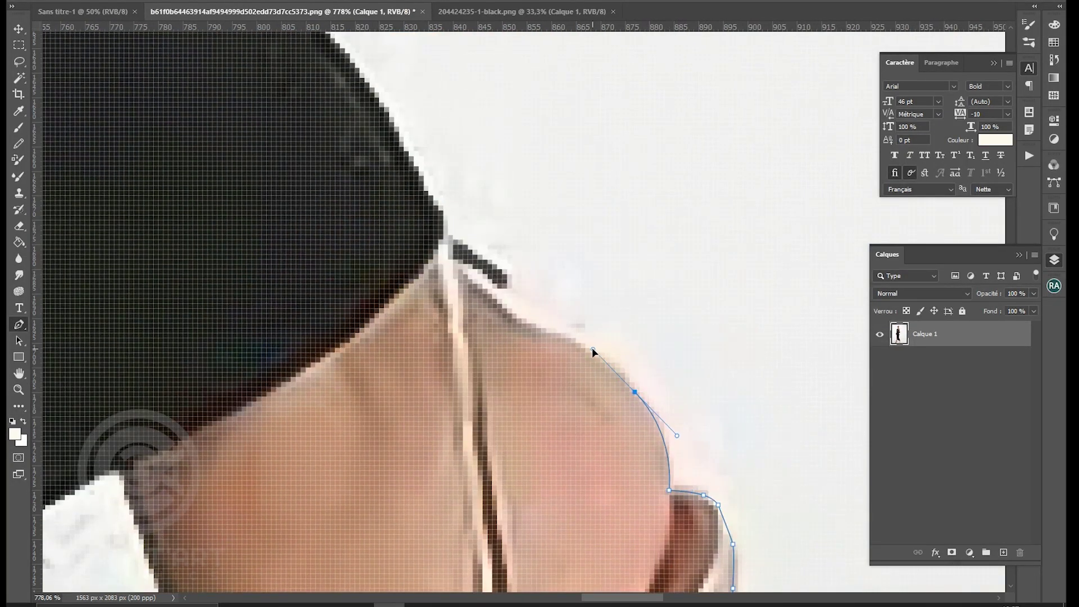
- Trace around the loose end of the ankle strap to the rear corner of the dress hem
{"action": "left_click", "coordinate": [460, 266]}
{"action": "scroll", "coordinate": [472, 258], "scroll_direction": "up", "scroll_amount": 3}
{"action": "left_click", "coordinate": [504, 314]}
{"action": "left_click", "coordinate": [520, 295]}
{"action": "left_click", "coordinate": [407, 213]}
{"action": "scroll", "coordinate": [417, 214], "scroll_direction": "down", "scroll_amount": 6}
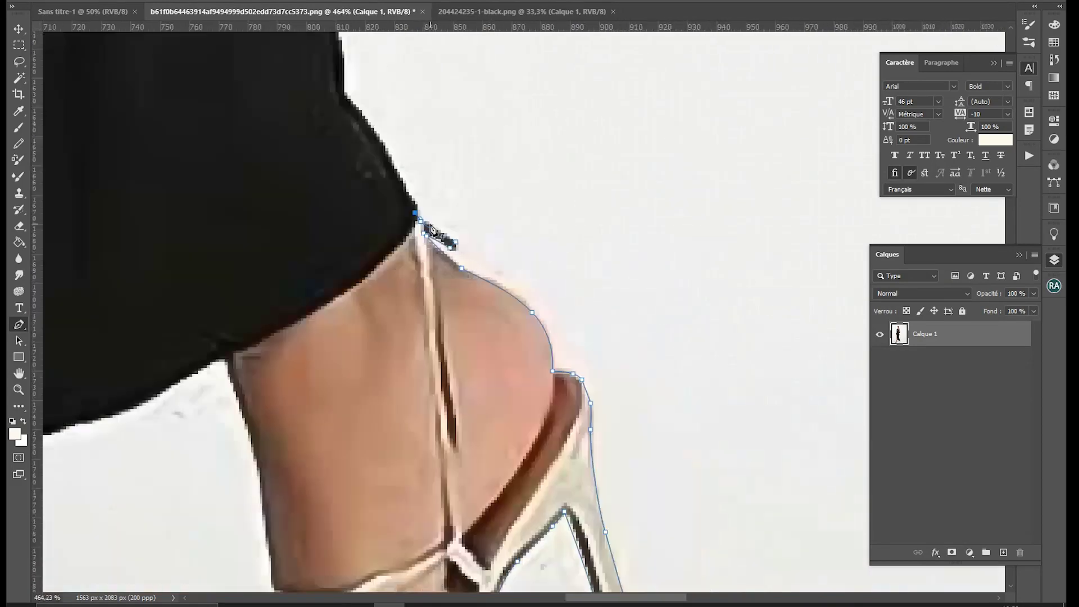
- Trace the rear edge of the dress from the hem corner around the calf bulge to the crease above it
{"action": "left_click_drag", "start_coordinate": [399, 164], "coordinate": [511, 360]}
{"action": "left_click_drag", "start_coordinate": [490, 338], "coordinate": [459, 295]}
{"action": "left_click", "coordinate": [458, 293]}
{"action": "scroll", "coordinate": [549, 253], "scroll_direction": "up", "scroll_amount": 4}
{"action": "left_click_drag", "start_coordinate": [523, 130], "coordinate": [591, 363]}
{"action": "scroll", "coordinate": [498, 78], "scroll_direction": "down", "scroll_amount": 2}
{"action": "left_click", "coordinate": [540, 319]}
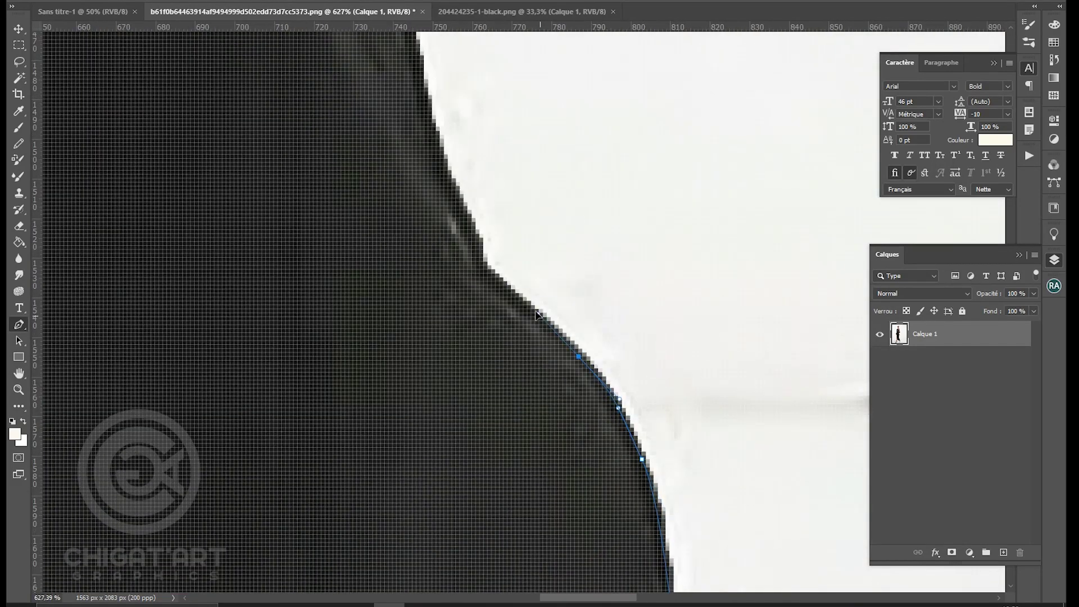
{"action": "left_click", "coordinate": [492, 275]}
- Continue the path up the rear edge of the dress to the notch behind the knee
{"action": "left_click_drag", "start_coordinate": [473, 235], "coordinate": [550, 506]}
{"action": "left_click_drag", "start_coordinate": [521, 427], "coordinate": [506, 385]}
{"action": "left_click_drag", "start_coordinate": [498, 345], "coordinate": [494, 448]}
{"action": "left_click_drag", "start_coordinate": [484, 379], "coordinate": [474, 340]}
{"action": "left_click_drag", "start_coordinate": [460, 288], "coordinate": [461, 273]}
{"action": "scroll", "coordinate": [464, 273], "scroll_direction": "down", "scroll_amount": 4}
{"action": "left_click_drag", "start_coordinate": [485, 231], "coordinate": [537, 354]}
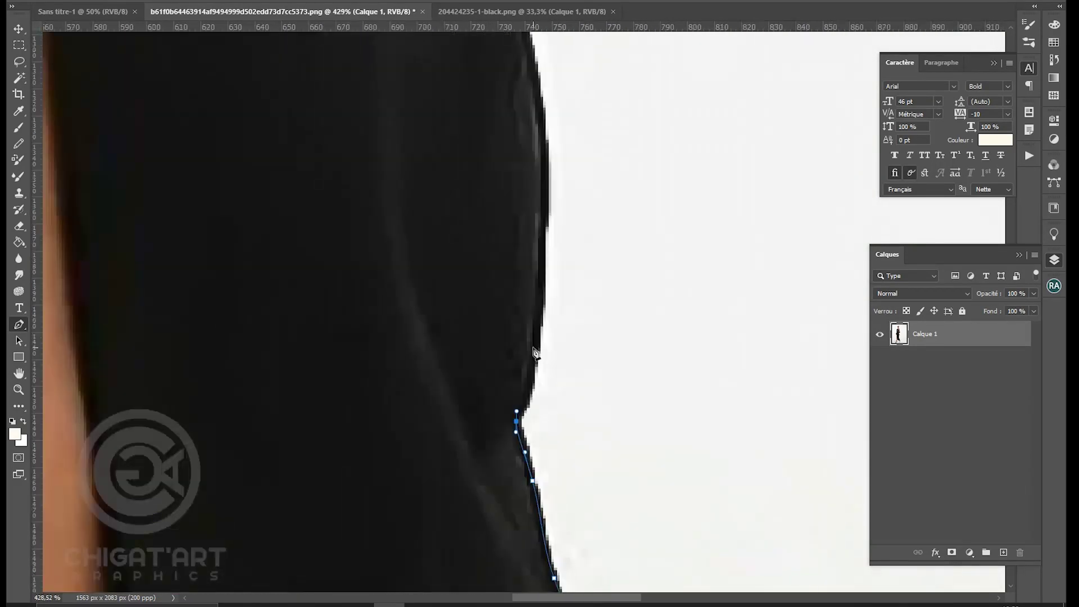
- Trace the rear edge of the dress from behind the knee up along the thigh
{"action": "scroll", "coordinate": [534, 356], "scroll_direction": "up", "scroll_amount": 4}
{"action": "left_click_drag", "start_coordinate": [548, 291], "coordinate": [550, 260]}
{"action": "left_click", "coordinate": [550, 181]}
{"action": "left_click_drag", "start_coordinate": [551, 186], "coordinate": [607, 448]}
{"action": "left_click", "coordinate": [601, 307]}
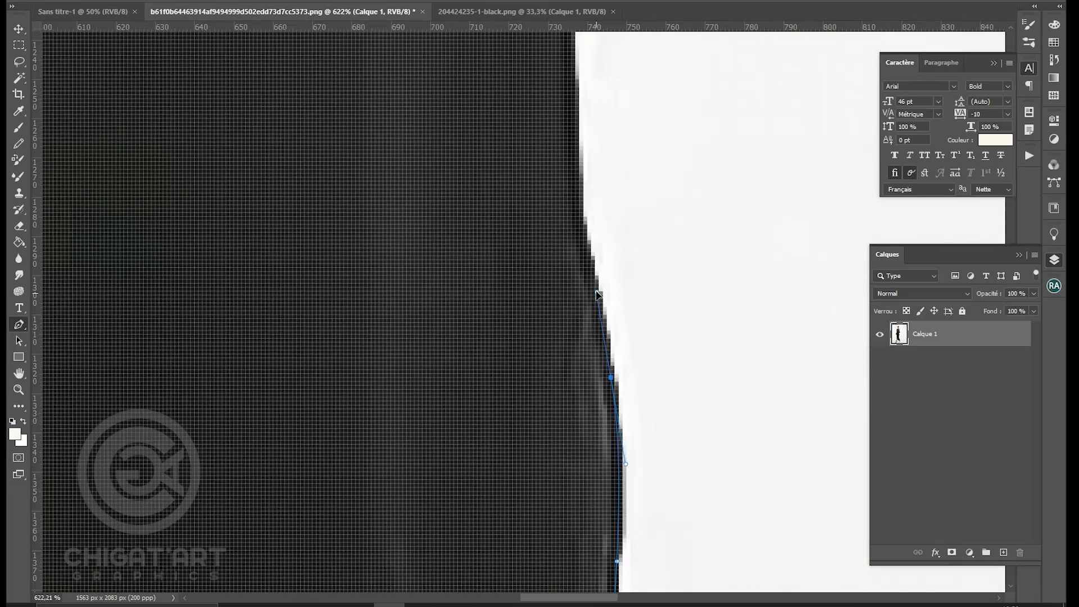
{"action": "left_click_drag", "start_coordinate": [601, 309], "coordinate": [666, 571]}
{"action": "left_click_drag", "start_coordinate": [635, 393], "coordinate": [630, 335]}
- Follow the rear curve of the dress with the path, from the upper thigh around the hip
{"action": "scroll", "coordinate": [631, 335], "scroll_direction": "up", "scroll_amount": 10}
{"action": "scroll", "coordinate": [723, 320], "scroll_direction": "down", "scroll_amount": 3}
{"action": "left_click_drag", "start_coordinate": [635, 266], "coordinate": [594, 364]}
{"action": "left_click_drag", "start_coordinate": [617, 315], "coordinate": [593, 454]}
{"action": "left_click_drag", "start_coordinate": [653, 219], "coordinate": [648, 100]}
{"action": "left_click_drag", "start_coordinate": [648, 100], "coordinate": [657, 245]}
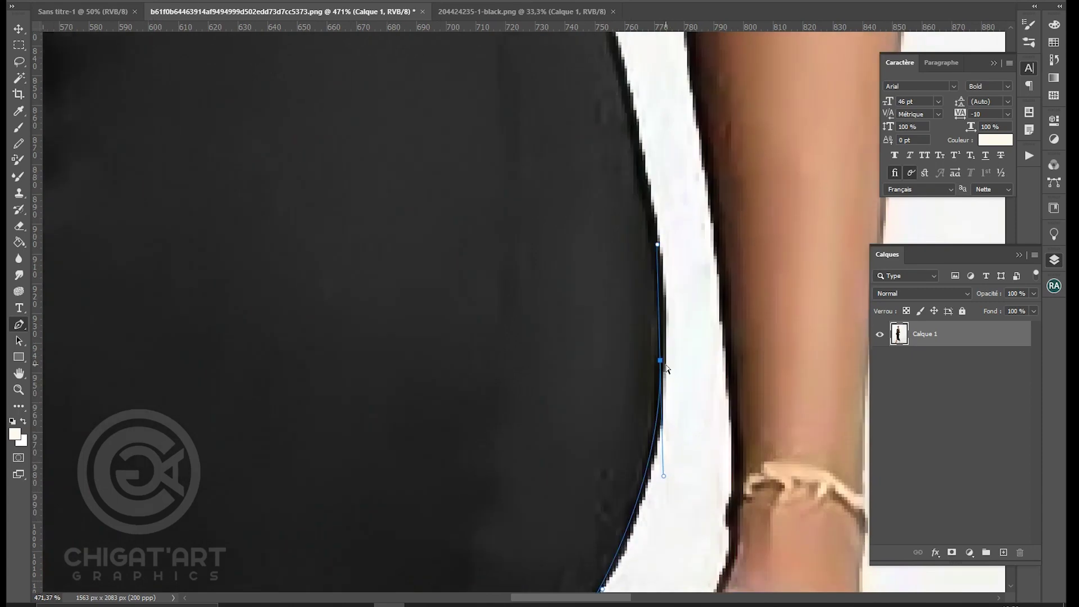
{"action": "left_click_drag", "start_coordinate": [665, 369], "coordinate": [663, 340]}
{"action": "left_click_drag", "start_coordinate": [664, 339], "coordinate": [686, 513]}
{"action": "left_click_drag", "start_coordinate": [653, 264], "coordinate": [631, 183]}
- Trace the small fabric folds at the back of the dress where the hip meets the waist
{"action": "left_click_drag", "start_coordinate": [618, 136], "coordinate": [658, 388]}
{"action": "left_click", "coordinate": [645, 366]}
{"action": "left_click", "coordinate": [642, 348]}
{"action": "left_click", "coordinate": [640, 338]}
{"action": "left_click_drag", "start_coordinate": [637, 331], "coordinate": [633, 328]}
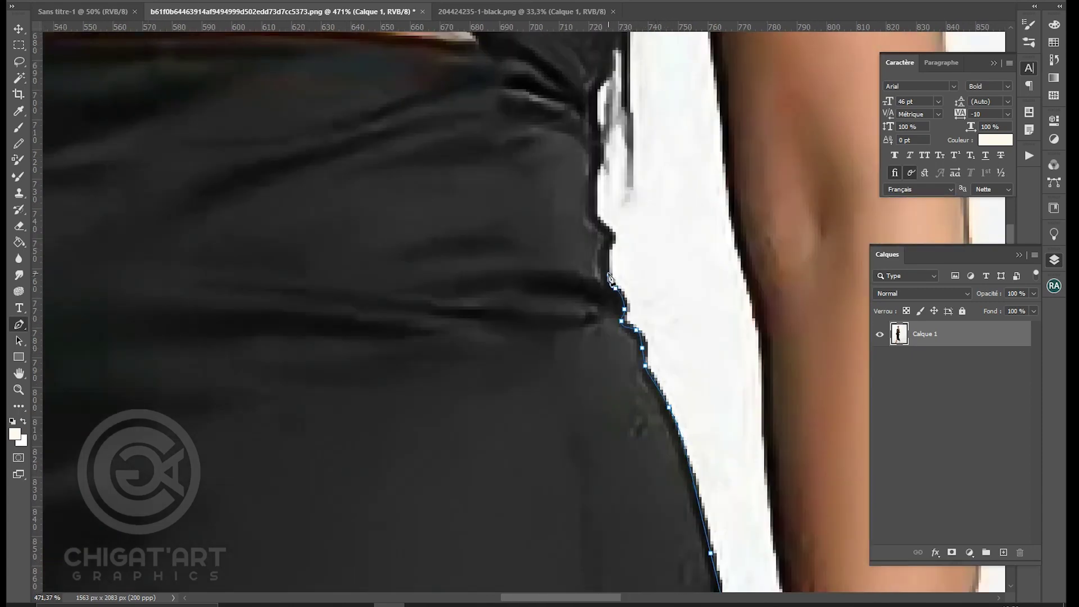
{"action": "left_click_drag", "start_coordinate": [609, 276], "coordinate": [587, 425]}
- Continue the path up the waist edge and around the loose threads hanging from the back of the top
{"action": "scroll", "coordinate": [587, 425], "scroll_direction": "up", "scroll_amount": 5}
{"action": "left_click_drag", "start_coordinate": [581, 384], "coordinate": [580, 363]}
{"action": "left_click", "coordinate": [593, 337]}
{"action": "left_click", "coordinate": [565, 313]}
{"action": "left_click_drag", "start_coordinate": [558, 230], "coordinate": [556, 318]}
{"action": "scroll", "coordinate": [557, 318], "scroll_direction": "down", "scroll_amount": 6}
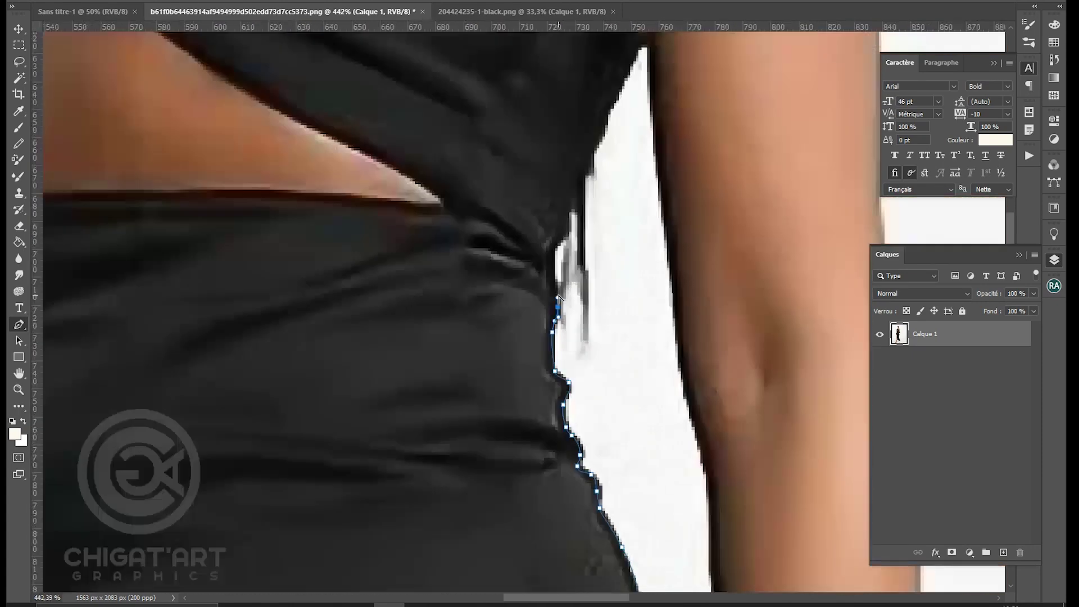
{"action": "scroll", "coordinate": [559, 297], "scroll_direction": "up", "scroll_amount": 3}
{"action": "scroll", "coordinate": [586, 475], "scroll_direction": "up", "scroll_amount": 5}
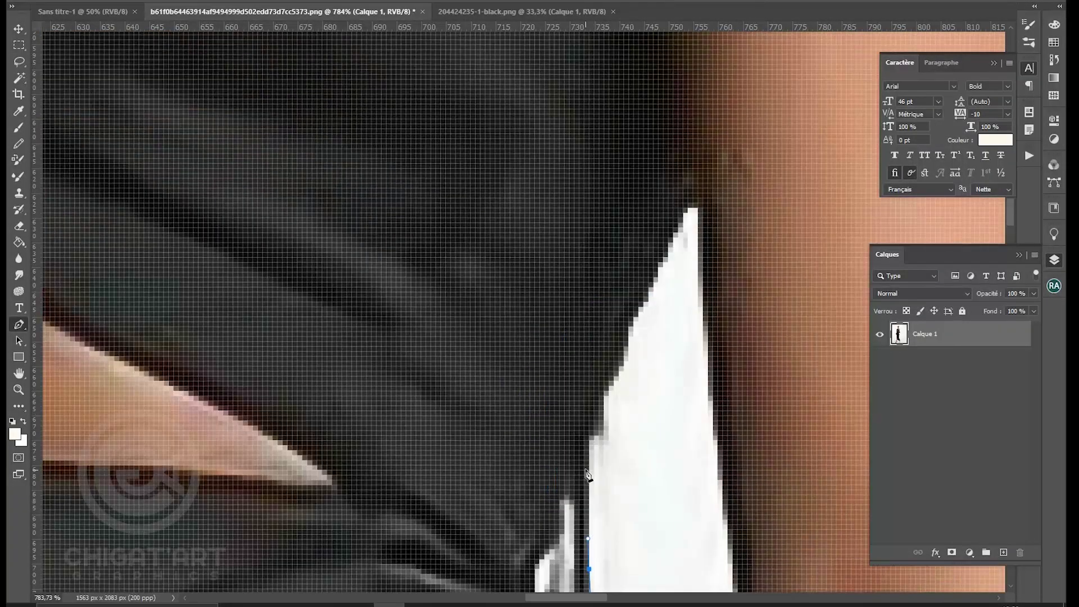
- Trace the back edge of the top up to the point where the gap beside the arm closes
{"action": "left_click", "coordinate": [604, 400]}
{"action": "left_click_drag", "start_coordinate": [614, 371], "coordinate": [622, 353]}
{"action": "left_click_drag", "start_coordinate": [622, 351], "coordinate": [561, 437]}
{"action": "left_click", "coordinate": [564, 378]}
{"action": "left_click_drag", "start_coordinate": [574, 391], "coordinate": [406, 118]}
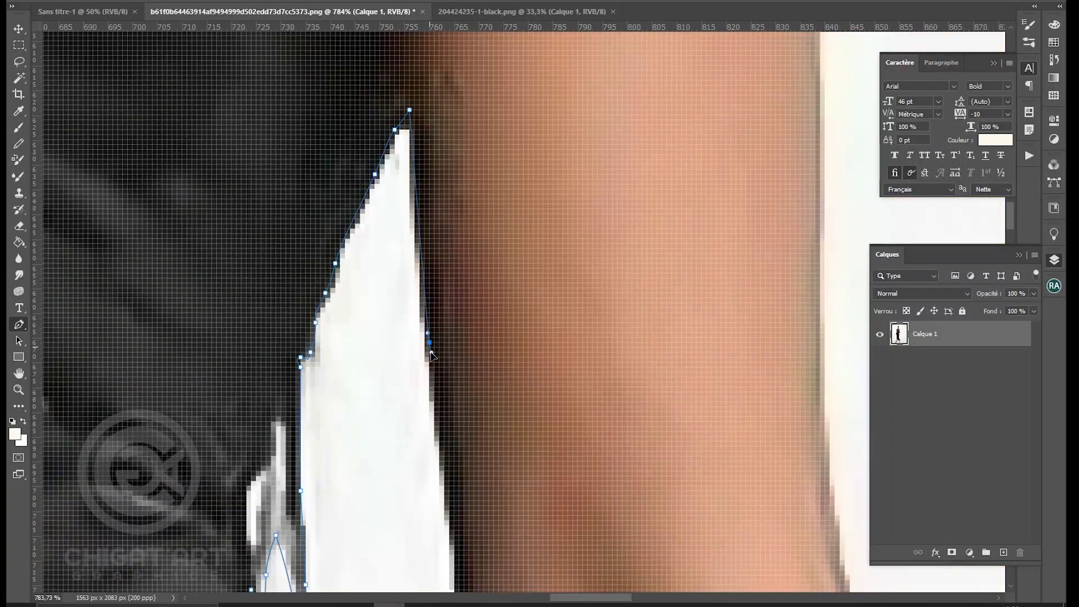
- Trace down the inner edge of the rear arm from the top of the gap toward the wrist
{"action": "left_click_drag", "start_coordinate": [429, 328], "coordinate": [440, 385]}
{"action": "left_click_drag", "start_coordinate": [441, 388], "coordinate": [394, 141]}
{"action": "left_click_drag", "start_coordinate": [417, 369], "coordinate": [430, 425]}
{"action": "left_click_drag", "start_coordinate": [431, 427], "coordinate": [334, 71]}
{"action": "left_click_drag", "start_coordinate": [359, 219], "coordinate": [373, 269]}
{"action": "left_click_drag", "start_coordinate": [374, 272], "coordinate": [380, 68]}
{"action": "left_click_drag", "start_coordinate": [383, 126], "coordinate": [385, 153]}
{"action": "scroll", "coordinate": [413, 119], "scroll_direction": "down", "scroll_amount": 2}
{"action": "left_click_drag", "start_coordinate": [412, 428], "coordinate": [488, 181]}
- Continue the path along the inner side of the wrist and hand down the front finger
{"action": "left_click_drag", "start_coordinate": [504, 408], "coordinate": [541, 211]}
{"action": "left_click_drag", "start_coordinate": [536, 262], "coordinate": [536, 318]}
{"action": "left_click_drag", "start_coordinate": [532, 356], "coordinate": [575, 223]}
{"action": "left_click_drag", "start_coordinate": [546, 272], "coordinate": [533, 299]}
{"action": "left_click_drag", "start_coordinate": [561, 243], "coordinate": [594, 75]}
{"action": "left_click_drag", "start_coordinate": [560, 164], "coordinate": [555, 200]}
{"action": "left_click_drag", "start_coordinate": [552, 267], "coordinate": [553, 293]}
{"action": "left_click_drag", "start_coordinate": [554, 296], "coordinate": [565, 216]}
{"action": "left_click_drag", "start_coordinate": [567, 281], "coordinate": [569, 308]}
{"action": "left_click_drag", "start_coordinate": [568, 363], "coordinate": [567, 396]}
- Trace around the front fingertip and nail to the notch beside the lowest finger
{"action": "left_click", "coordinate": [564, 412]}
{"action": "left_click_drag", "start_coordinate": [535, 441], "coordinate": [542, 451]}
{"action": "left_click", "coordinate": [601, 474]}
{"action": "left_click_drag", "start_coordinate": [633, 486], "coordinate": [670, 266]}
{"action": "left_click", "coordinate": [693, 257]}
{"action": "left_click", "coordinate": [688, 286]}
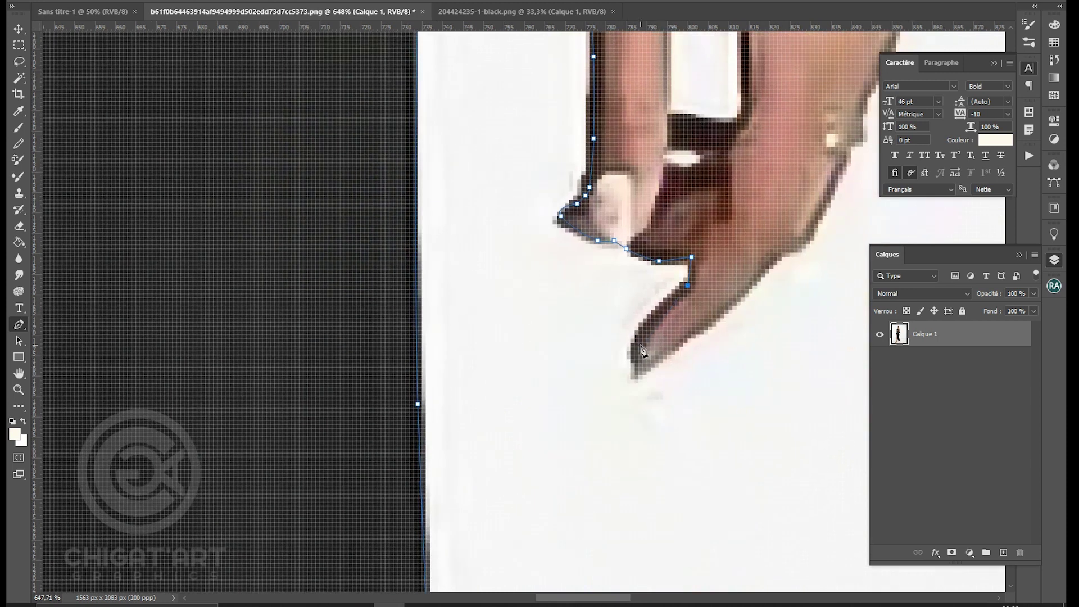
- Trace around the lowest finger and up the outer edge of the hand
{"action": "left_click_drag", "start_coordinate": [816, 231], "coordinate": [652, 418]}
{"action": "left_click", "coordinate": [679, 340]}
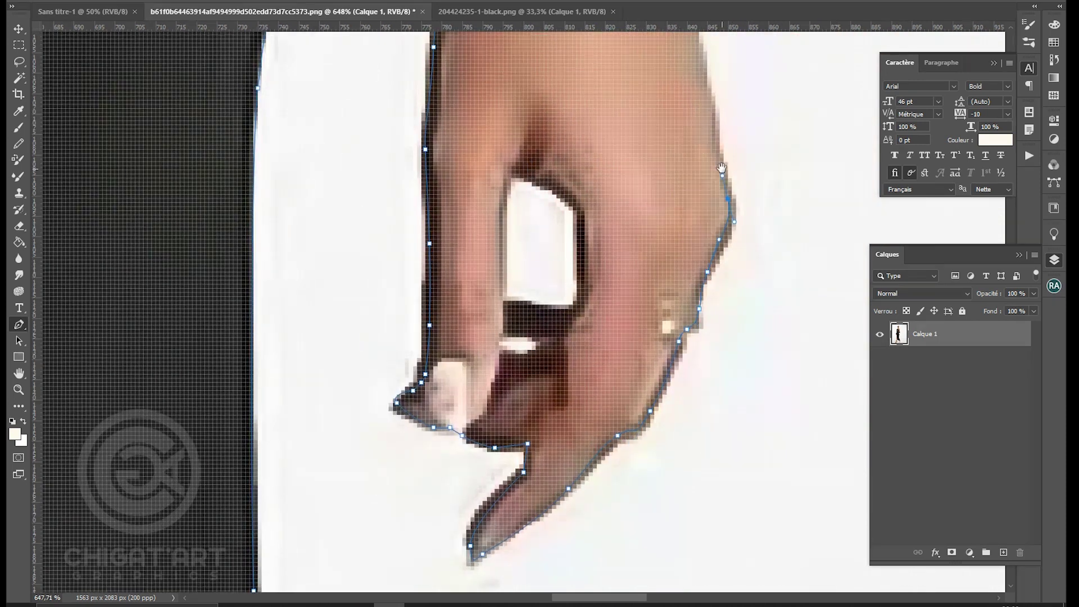
{"action": "left_click_drag", "start_coordinate": [724, 178], "coordinate": [635, 497]}
- Trace the outer edge of the wrist, including the protruding end of the lower bracelet, up to the upper bracelet
{"action": "left_click_drag", "start_coordinate": [614, 384], "coordinate": [607, 326]}
{"action": "left_click", "coordinate": [605, 289]}
{"action": "left_click_drag", "start_coordinate": [593, 194], "coordinate": [602, 326]}
{"action": "left_click_drag", "start_coordinate": [600, 327], "coordinate": [607, 293]}
{"action": "left_click", "coordinate": [612, 270]}
{"action": "left_click_drag", "start_coordinate": [616, 254], "coordinate": [615, 240]}
{"action": "left_click", "coordinate": [608, 221]}
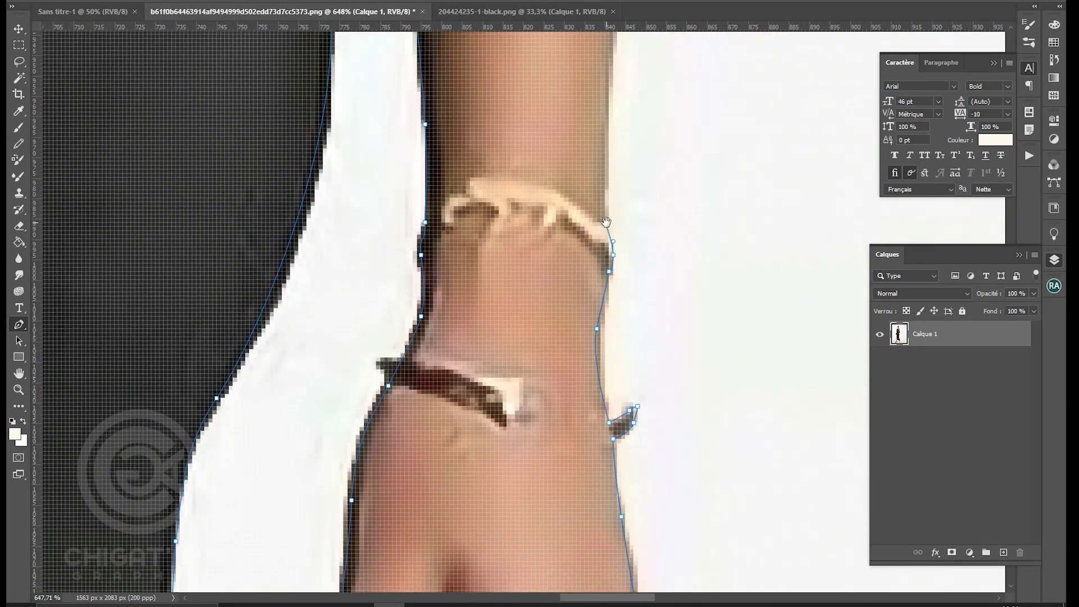
- Continue the path up the outer edge of the forearm above the bracelet
{"action": "left_click_drag", "start_coordinate": [599, 156], "coordinate": [551, 387]}
{"action": "left_click_drag", "start_coordinate": [581, 100], "coordinate": [584, 39]}
{"action": "left_click_drag", "start_coordinate": [584, 39], "coordinate": [535, 341]}
{"action": "left_click_drag", "start_coordinate": [563, 141], "coordinate": [606, 335]}
{"action": "left_click_drag", "start_coordinate": [605, 222], "coordinate": [621, 300]}
{"action": "left_click", "coordinate": [612, 244]}
{"action": "left_click_drag", "start_coordinate": [599, 134], "coordinate": [596, 91]}
- Trace the outer edge of the upper arm up toward the shoulder
{"action": "left_click_drag", "start_coordinate": [597, 90], "coordinate": [620, 357]}
{"action": "left_click_drag", "start_coordinate": [598, 214], "coordinate": [585, 95]}
{"action": "left_click_drag", "start_coordinate": [585, 95], "coordinate": [607, 512]}
{"action": "left_click_drag", "start_coordinate": [610, 267], "coordinate": [593, 486]}
{"action": "left_click_drag", "start_coordinate": [592, 299], "coordinate": [591, 220]}
{"action": "left_click_drag", "start_coordinate": [591, 220], "coordinate": [632, 491]}
{"action": "left_click_drag", "start_coordinate": [606, 327], "coordinate": [588, 256]}
- Curve the path over the top of the shoulder toward the strap, redoing the misplaced anchor point
{"action": "left_click_drag", "start_coordinate": [544, 136], "coordinate": [688, 352]}
{"action": "left_click_drag", "start_coordinate": [626, 230], "coordinate": [553, 181]}
{"action": "left_click_drag", "start_coordinate": [422, 176], "coordinate": [402, 178]}
{"action": "key", "text": "ctrl+z"}
{"action": "left_click_drag", "start_coordinate": [479, 174], "coordinate": [379, 171]}
{"action": "scroll", "coordinate": [405, 208], "scroll_direction": "down", "scroll_amount": 15}
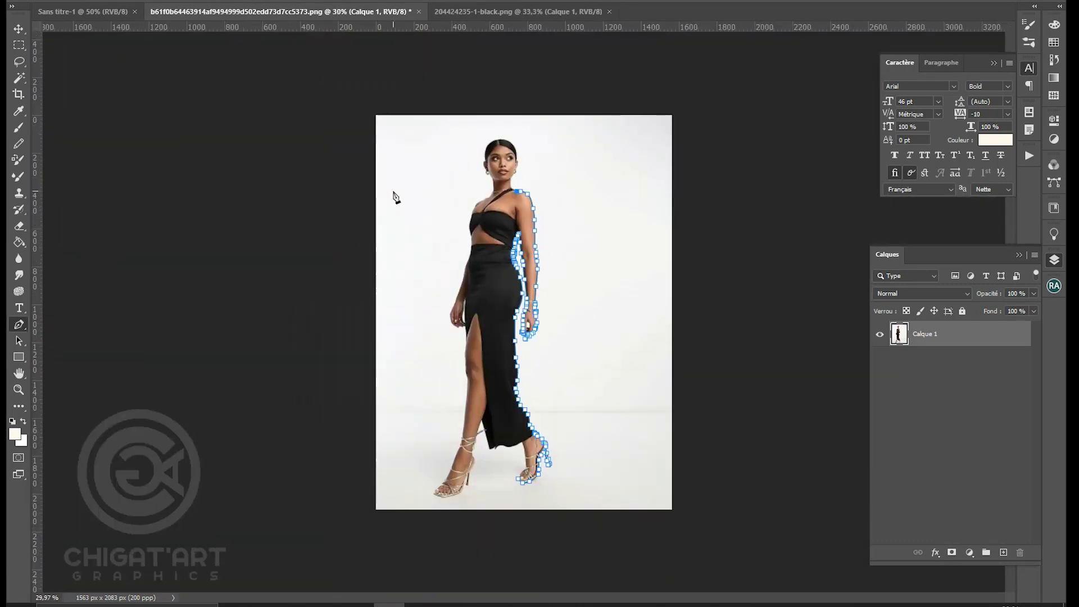
- Trace the path along the shoulder strap's upper edge to the base of the neck
{"action": "scroll", "coordinate": [394, 194], "scroll_direction": "up", "scroll_amount": 3}
{"action": "scroll", "coordinate": [532, 175], "scroll_direction": "up", "scroll_amount": 12}
{"action": "left_click_drag", "start_coordinate": [767, 337], "coordinate": [471, 576]}
{"action": "scroll", "coordinate": [612, 481], "scroll_direction": "up", "scroll_amount": 3}
{"action": "left_click_drag", "start_coordinate": [586, 456], "coordinate": [488, 368]}
{"action": "left_click_drag", "start_coordinate": [488, 368], "coordinate": [487, 426]}
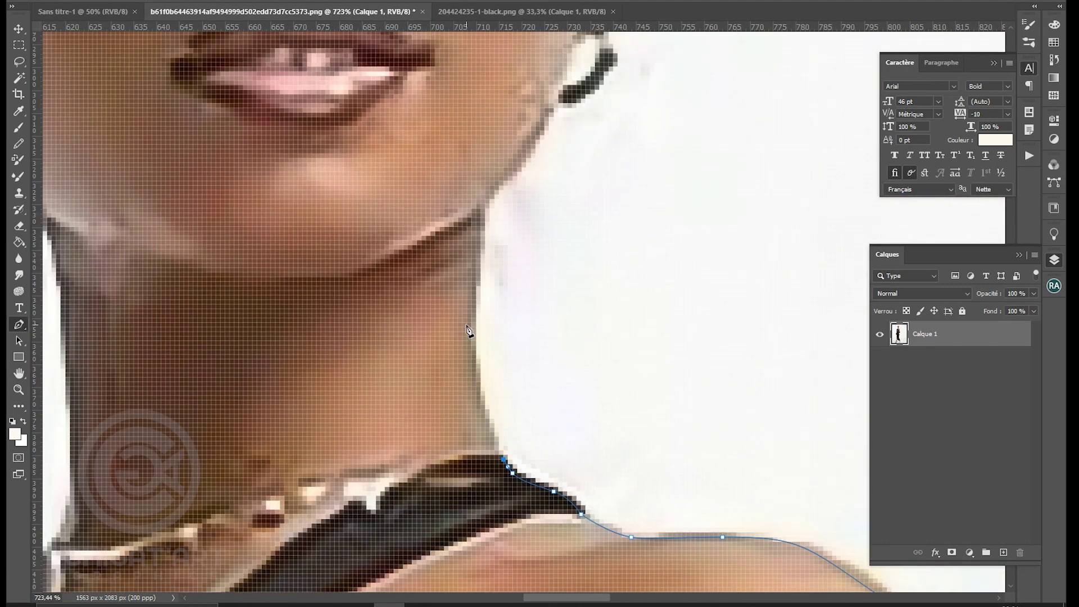
- Trace the path up the side of the neck and along the jawline to the earring
{"action": "left_click_drag", "start_coordinate": [470, 334], "coordinate": [471, 315]}
{"action": "left_click_drag", "start_coordinate": [498, 189], "coordinate": [434, 579]}
{"action": "left_click_drag", "start_coordinate": [479, 529], "coordinate": [491, 495]}
{"action": "left_click", "coordinate": [497, 488]}
{"action": "left_click_drag", "start_coordinate": [553, 461], "coordinate": [561, 447]}
- Continue the path around the earring and up the outer edge of the ear
{"action": "left_click_drag", "start_coordinate": [551, 419], "coordinate": [473, 553]}
{"action": "left_click", "coordinate": [544, 393]}
{"action": "left_click", "coordinate": [525, 388]}
{"action": "left_click", "coordinate": [453, 525]}
{"action": "left_click_drag", "start_coordinate": [491, 494], "coordinate": [497, 476]}
{"action": "left_click_drag", "start_coordinate": [504, 444], "coordinate": [503, 490]}
- Trace the path past the top of the ear, up the side of the hair and over the crown to the parting
{"action": "left_click_drag", "start_coordinate": [517, 420], "coordinate": [468, 513]}
{"action": "left_click", "coordinate": [484, 406]}
{"action": "scroll", "coordinate": [467, 513], "scroll_direction": "up", "scroll_amount": 3}
{"action": "left_click_drag", "start_coordinate": [478, 311], "coordinate": [533, 418]}
{"action": "left_click_drag", "start_coordinate": [447, 182], "coordinate": [415, 141]}
{"action": "left_click_drag", "start_coordinate": [415, 140], "coordinate": [627, 405]}
{"action": "left_click_drag", "start_coordinate": [422, 267], "coordinate": [504, 221]}
{"action": "left_click_drag", "start_coordinate": [382, 228], "coordinate": [371, 234]}
{"action": "left_click", "coordinate": [311, 243]}
- Continue the path from the parting down the opposite side of the hair to the top of the other ear
{"action": "scroll", "coordinate": [289, 233], "scroll_direction": "down", "scroll_amount": 3}
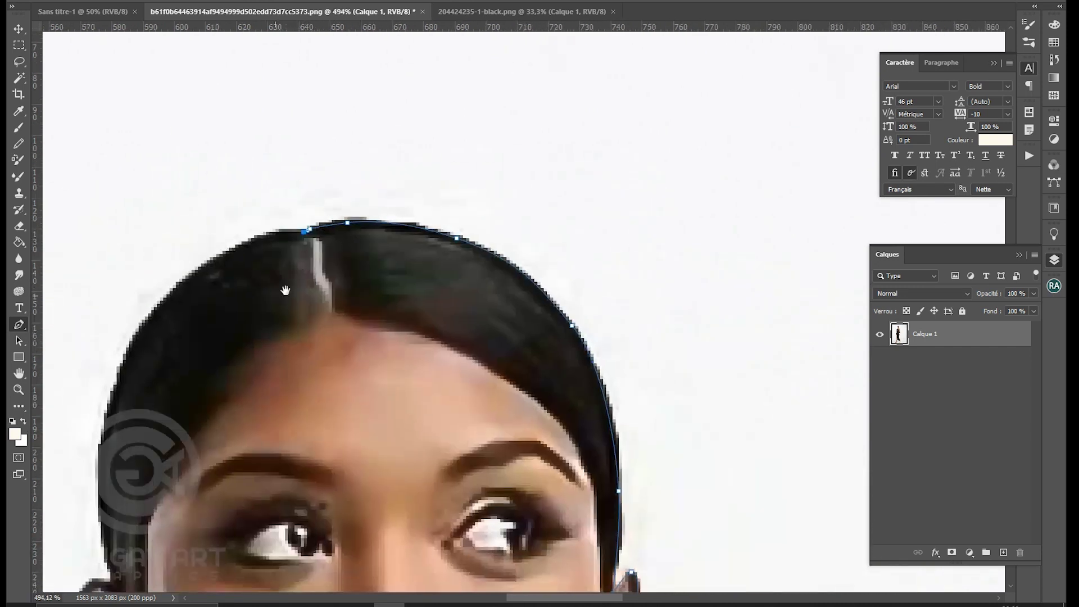
{"action": "left_click_drag", "start_coordinate": [286, 290], "coordinate": [622, 170]}
{"action": "scroll", "coordinate": [623, 169], "scroll_direction": "up", "scroll_amount": 1}
{"action": "left_click_drag", "start_coordinate": [435, 241], "coordinate": [344, 395]}
{"action": "scroll", "coordinate": [414, 353], "scroll_direction": "down", "scroll_amount": 1}
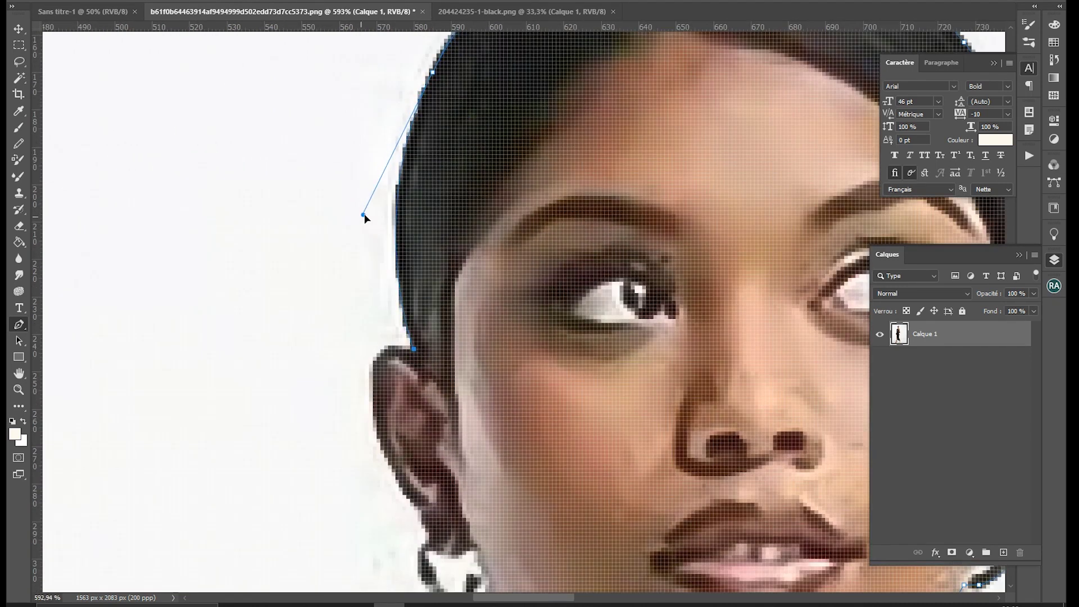
{"action": "scroll", "coordinate": [506, 337], "scroll_direction": "up", "scroll_amount": 4}
{"action": "left_click_drag", "start_coordinate": [616, 241], "coordinate": [631, 248]}
{"action": "left_click_drag", "start_coordinate": [500, 229], "coordinate": [491, 253]}
- Trace the outer contour of the second ear down to its earring
{"action": "scroll", "coordinate": [492, 254], "scroll_direction": "down", "scroll_amount": 5}
{"action": "scroll", "coordinate": [462, 109], "scroll_direction": "up", "scroll_amount": 2}
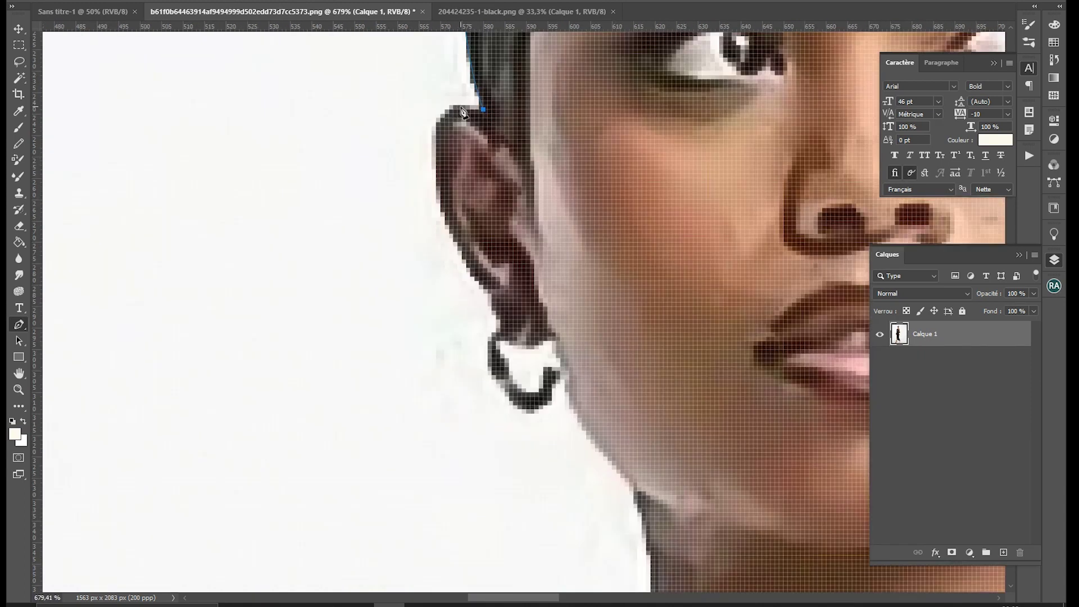
{"action": "left_click", "coordinate": [492, 302]}
{"action": "left_click", "coordinate": [501, 328]}
{"action": "left_click_drag", "start_coordinate": [509, 338], "coordinate": [490, 222]}
{"action": "left_click", "coordinate": [568, 365]}
{"action": "left_click", "coordinate": [577, 348]}
- Continue the path past the second earring and down the jawline to the neck
{"action": "left_click", "coordinate": [496, 199]}
{"action": "left_click", "coordinate": [533, 261]}
{"action": "left_click", "coordinate": [568, 303]}
{"action": "left_click_drag", "start_coordinate": [585, 426], "coordinate": [579, 248]}
{"action": "left_click_drag", "start_coordinate": [572, 354], "coordinate": [554, 382]}
- Trace the path from the side of the neck past the necklace and down the slope of the shoulder
{"action": "scroll", "coordinate": [555, 381], "scroll_direction": "down", "scroll_amount": 5}
{"action": "scroll", "coordinate": [601, 262], "scroll_direction": "up", "scroll_amount": 5}
{"action": "left_click_drag", "start_coordinate": [524, 332], "coordinate": [522, 335]}
{"action": "left_click_drag", "start_coordinate": [468, 350], "coordinate": [459, 361]}
{"action": "left_click_drag", "start_coordinate": [445, 375], "coordinate": [434, 382]}
{"action": "scroll", "coordinate": [430, 385], "scroll_direction": "down", "scroll_amount": 4}
{"action": "scroll", "coordinate": [374, 422], "scroll_direction": "up", "scroll_amount": 5}
{"action": "left_click_drag", "start_coordinate": [495, 322], "coordinate": [480, 339]}
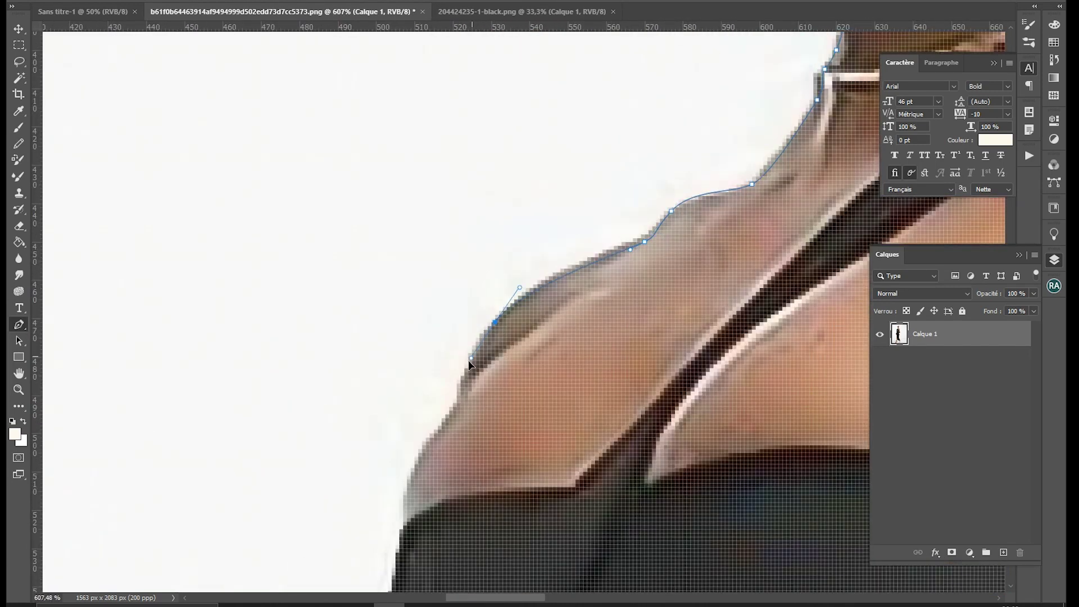
- Trace the path around the rounded shoulder and down the outer edge of the upper arm
{"action": "scroll", "coordinate": [453, 425], "scroll_direction": "down", "scroll_amount": 5}
{"action": "scroll", "coordinate": [428, 486], "scroll_direction": "up", "scroll_amount": 4}
{"action": "left_click_drag", "start_coordinate": [507, 262], "coordinate": [506, 302]}
{"action": "left_click_drag", "start_coordinate": [479, 301], "coordinate": [516, 150]}
{"action": "scroll", "coordinate": [515, 150], "scroll_direction": "up", "scroll_amount": 5}
{"action": "left_click", "coordinate": [552, 157]}
{"action": "left_click_drag", "start_coordinate": [540, 224], "coordinate": [534, 242]}
{"action": "scroll", "coordinate": [534, 243], "scroll_direction": "down", "scroll_amount": 3}
{"action": "left_click_drag", "start_coordinate": [510, 390], "coordinate": [515, 416]}
{"action": "left_click", "coordinate": [539, 521]}
- Continue the path down the outer edge of the arm and forearm toward the wrist
{"action": "scroll", "coordinate": [549, 537], "scroll_direction": "down", "scroll_amount": 4}
{"action": "left_click_drag", "start_coordinate": [551, 537], "coordinate": [566, 55]}
{"action": "left_click_drag", "start_coordinate": [563, 280], "coordinate": [587, 110]}
{"action": "left_click_drag", "start_coordinate": [561, 168], "coordinate": [527, 135]}
{"action": "left_click_drag", "start_coordinate": [494, 280], "coordinate": [481, 337]}
{"action": "scroll", "coordinate": [481, 339], "scroll_direction": "down", "scroll_amount": 4}
{"action": "left_click_drag", "start_coordinate": [480, 338], "coordinate": [549, 106]}
{"action": "scroll", "coordinate": [540, 236], "scroll_direction": "up", "scroll_amount": 4}
{"action": "left_click_drag", "start_coordinate": [508, 193], "coordinate": [474, 298]}
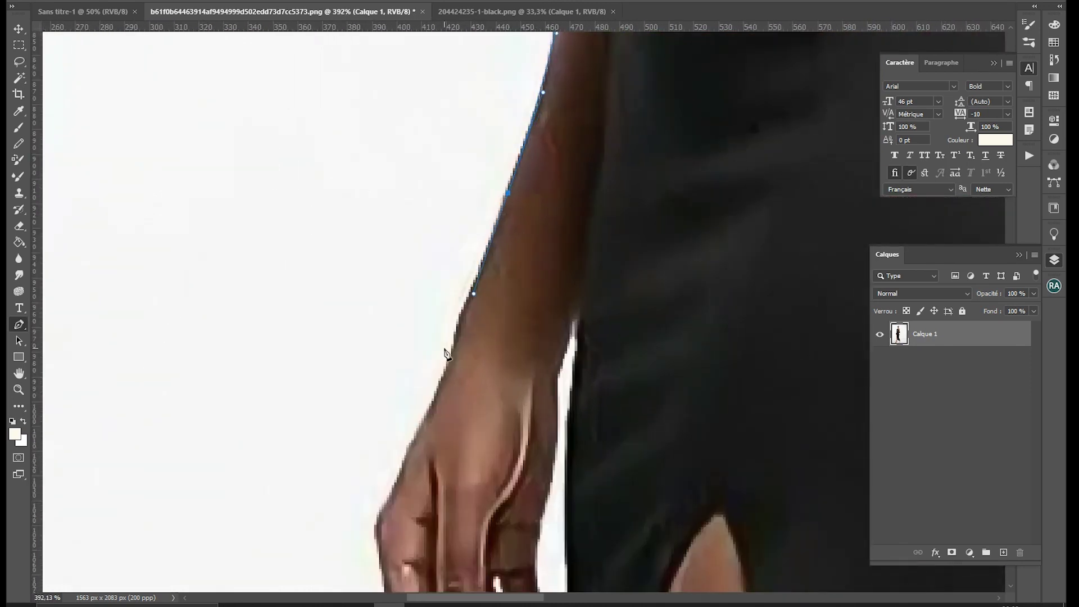
- Trace the outer contour of the wrist and hand down to the start of the fingertips
{"action": "left_click_drag", "start_coordinate": [426, 438], "coordinate": [501, 225]}
{"action": "left_click_drag", "start_coordinate": [497, 215], "coordinate": [461, 294]}
{"action": "left_click_drag", "start_coordinate": [456, 307], "coordinate": [485, 210]}
{"action": "left_click_drag", "start_coordinate": [479, 222], "coordinate": [479, 233]}
{"action": "left_click_drag", "start_coordinate": [499, 324], "coordinate": [499, 225]}
{"action": "left_click_drag", "start_coordinate": [504, 235], "coordinate": [512, 250]}
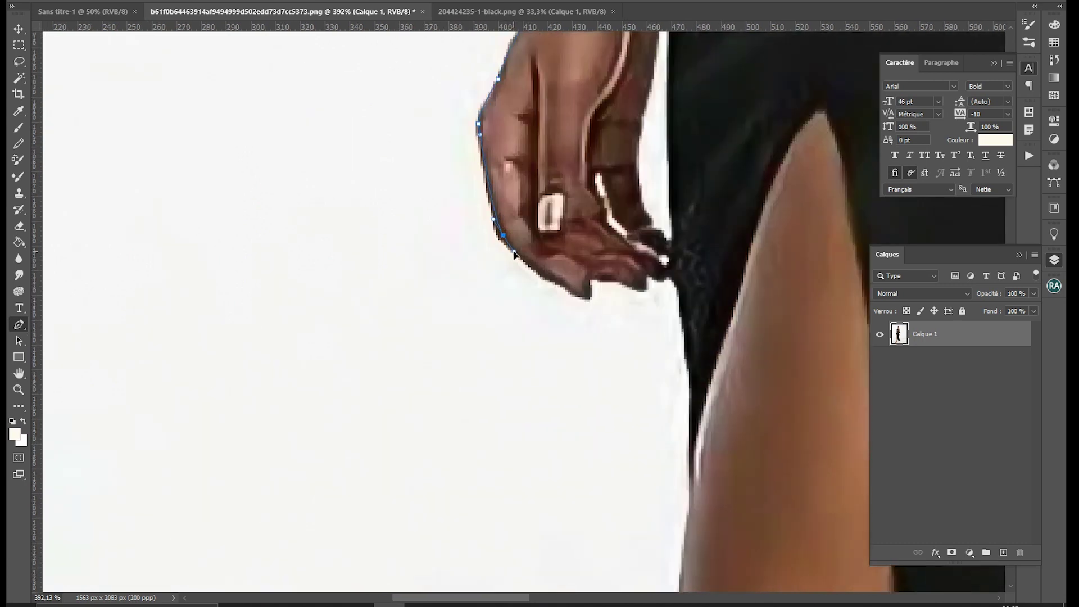
- Trace the path around the fingertips and down the edge of the dress beside the slit leg
{"action": "scroll", "coordinate": [579, 301], "scroll_direction": "up", "scroll_amount": 3}
{"action": "left_click_drag", "start_coordinate": [602, 278], "coordinate": [600, 267]}
{"action": "scroll", "coordinate": [771, 256], "scroll_direction": "down", "scroll_amount": 1}
{"action": "left_click_drag", "start_coordinate": [788, 311], "coordinate": [659, 236]}
{"action": "left_click_drag", "start_coordinate": [669, 364], "coordinate": [661, 241]}
{"action": "left_click", "coordinate": [660, 301]}
{"action": "scroll", "coordinate": [661, 304], "scroll_direction": "down", "scroll_amount": 2}
{"action": "left_click_drag", "start_coordinate": [662, 336], "coordinate": [661, 170]}
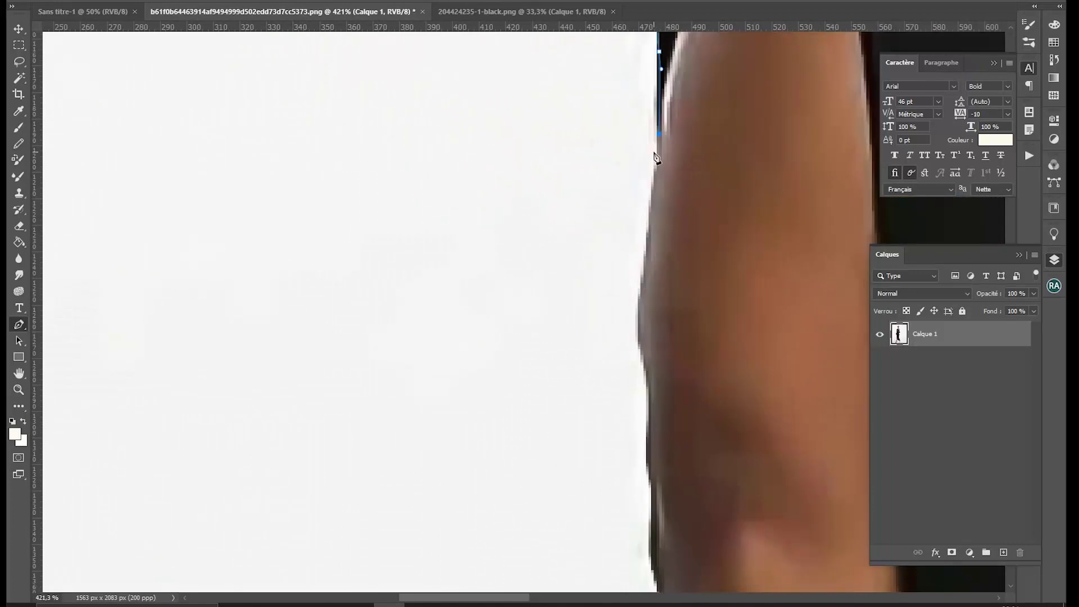
- Trace the front edge of the exposed leg from the thigh past the knee and down the shin
{"action": "scroll", "coordinate": [642, 337], "scroll_direction": "down", "scroll_amount": 3}
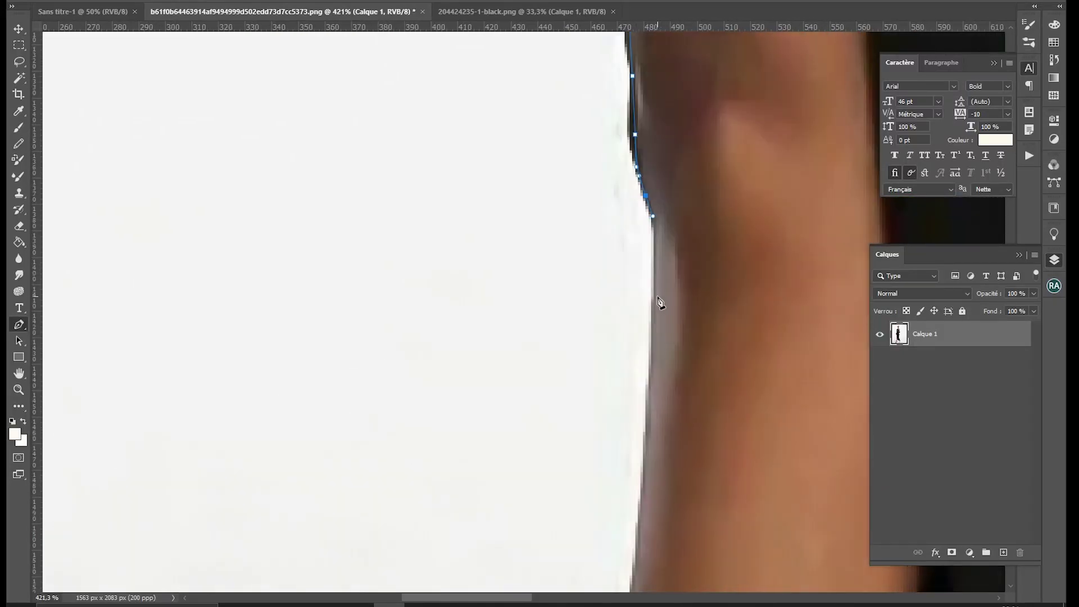
{"action": "scroll", "coordinate": [645, 176], "scroll_direction": "down", "scroll_amount": 1}
{"action": "left_click", "coordinate": [638, 208]}
{"action": "scroll", "coordinate": [631, 294], "scroll_direction": "up", "scroll_amount": 2}
{"action": "left_click", "coordinate": [619, 292]}
{"action": "left_click_drag", "start_coordinate": [607, 379], "coordinate": [597, 419]}
{"action": "scroll", "coordinate": [597, 425], "scroll_direction": "down", "scroll_amount": 2}
{"action": "scroll", "coordinate": [591, 438], "scroll_direction": "up", "scroll_amount": 3}
{"action": "left_click", "coordinate": [597, 395]}
{"action": "left_click", "coordinate": [569, 513]}
- Continue the path down the lower shin and front of the ankle to the sandal's crossed straps
{"action": "scroll", "coordinate": [568, 513], "scroll_direction": "down", "scroll_amount": 2}
{"action": "left_click_drag", "start_coordinate": [569, 509], "coordinate": [569, 186]}
{"action": "left_click_drag", "start_coordinate": [493, 334], "coordinate": [466, 404]}
{"action": "left_click_drag", "start_coordinate": [409, 533], "coordinate": [533, 154]}
{"action": "left_click", "coordinate": [506, 259]}
{"action": "left_click", "coordinate": [469, 338]}
{"action": "left_click_drag", "start_coordinate": [497, 247], "coordinate": [492, 259]}
{"action": "left_click", "coordinate": [489, 270]}
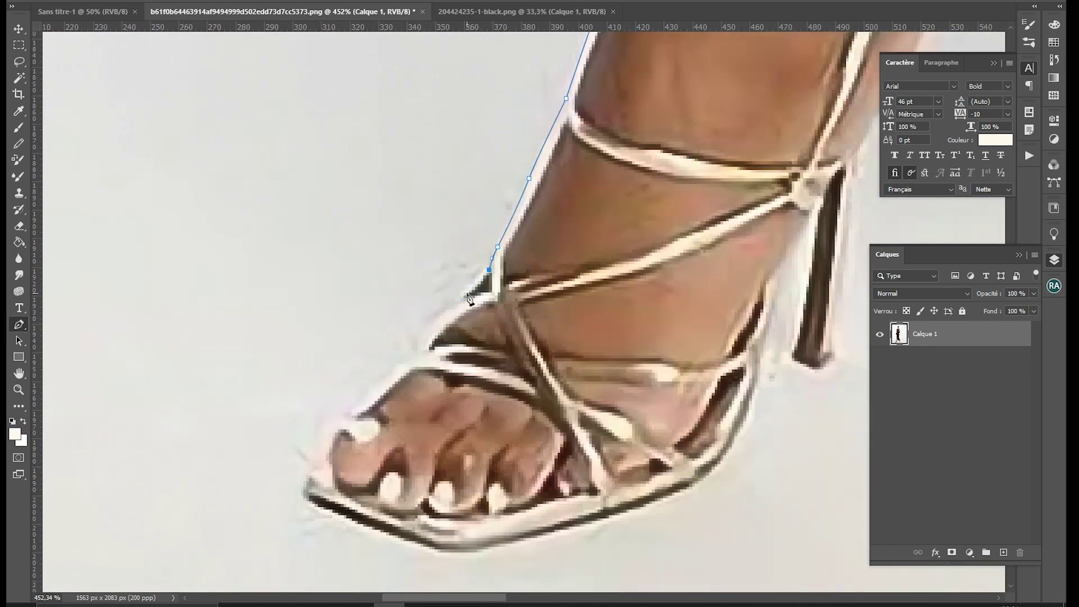
- Trace the path along the sandal's front straps and over the toes
{"action": "scroll", "coordinate": [395, 367], "scroll_direction": "down", "scroll_amount": 4}
{"action": "scroll", "coordinate": [400, 252], "scroll_direction": "up", "scroll_amount": 6}
{"action": "left_click_drag", "start_coordinate": [398, 214], "coordinate": [426, 134]}
{"action": "left_click", "coordinate": [386, 191]}
{"action": "left_click", "coordinate": [379, 205]}
{"action": "left_click_drag", "start_coordinate": [340, 243], "coordinate": [355, 211]}
{"action": "left_click_drag", "start_coordinate": [348, 238], "coordinate": [349, 262]}
- Carry the path around the big toe and the front tip of the sandal sole
{"action": "left_click", "coordinate": [349, 265]}
{"action": "left_click", "coordinate": [355, 278]}
{"action": "left_click_drag", "start_coordinate": [290, 304], "coordinate": [301, 347]}
{"action": "scroll", "coordinate": [339, 310], "scroll_direction": "down", "scroll_amount": 1}
{"action": "left_click_drag", "start_coordinate": [338, 307], "coordinate": [282, 276]}
- Trace the underside of the sandal sole from the toe end back toward the arch
{"action": "left_click_drag", "start_coordinate": [597, 377], "coordinate": [681, 353]}
{"action": "left_click_drag", "start_coordinate": [845, 310], "coordinate": [627, 379]}
{"action": "left_click_drag", "start_coordinate": [707, 279], "coordinate": [579, 383]}
{"action": "left_click_drag", "start_coordinate": [579, 383], "coordinate": [608, 319]}
{"action": "left_click_drag", "start_coordinate": [645, 216], "coordinate": [601, 388]}
- Trace the sandal's arch up to the top of the stiletto and down around the heel tip
{"action": "scroll", "coordinate": [601, 388], "scroll_direction": "down", "scroll_amount": 2}
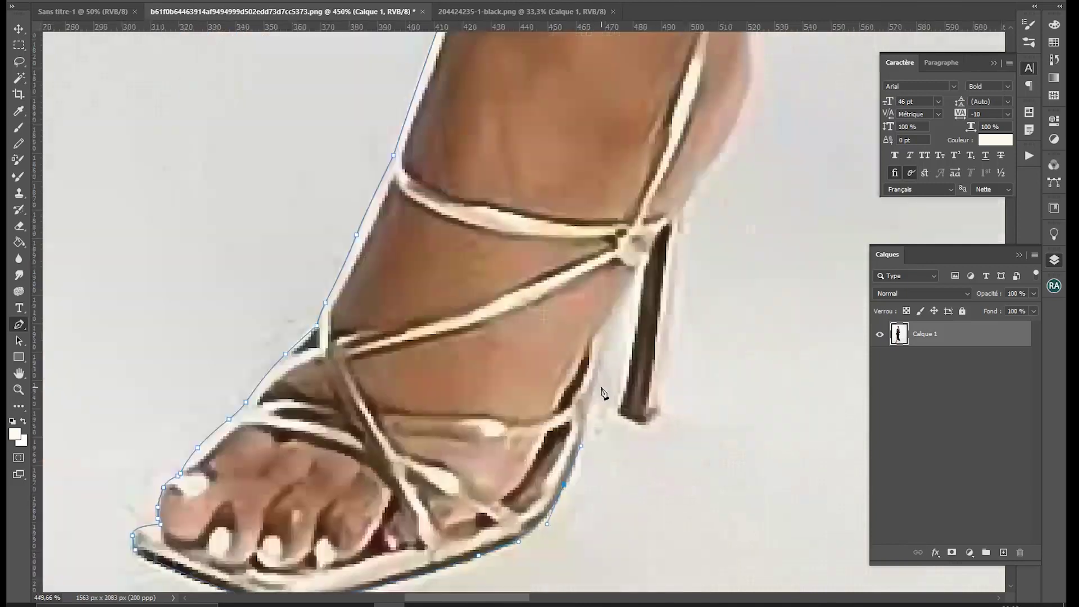
{"action": "scroll", "coordinate": [604, 393], "scroll_direction": "up", "scroll_amount": 1}
{"action": "left_click", "coordinate": [596, 382]}
{"action": "left_click", "coordinate": [637, 282]}
{"action": "left_click", "coordinate": [653, 253]}
{"action": "left_click", "coordinate": [634, 410]}
{"action": "left_click", "coordinate": [618, 452]}
- Trace the path up the back of the stiletto and around the rear of the foot and ankle
{"action": "left_click", "coordinate": [704, 281]}
{"action": "left_click", "coordinate": [719, 144]}
{"action": "scroll", "coordinate": [718, 144], "scroll_direction": "up", "scroll_amount": 1}
{"action": "left_click_drag", "start_coordinate": [718, 144], "coordinate": [534, 427]}
{"action": "left_click", "coordinate": [567, 372]}
{"action": "left_click", "coordinate": [642, 184]}
{"action": "left_click_drag", "start_coordinate": [639, 115], "coordinate": [638, 335]}
- Follow the back of the ankle up to the wrapped sandal lace with closely spaced anchor points
{"action": "left_click", "coordinate": [622, 306]}
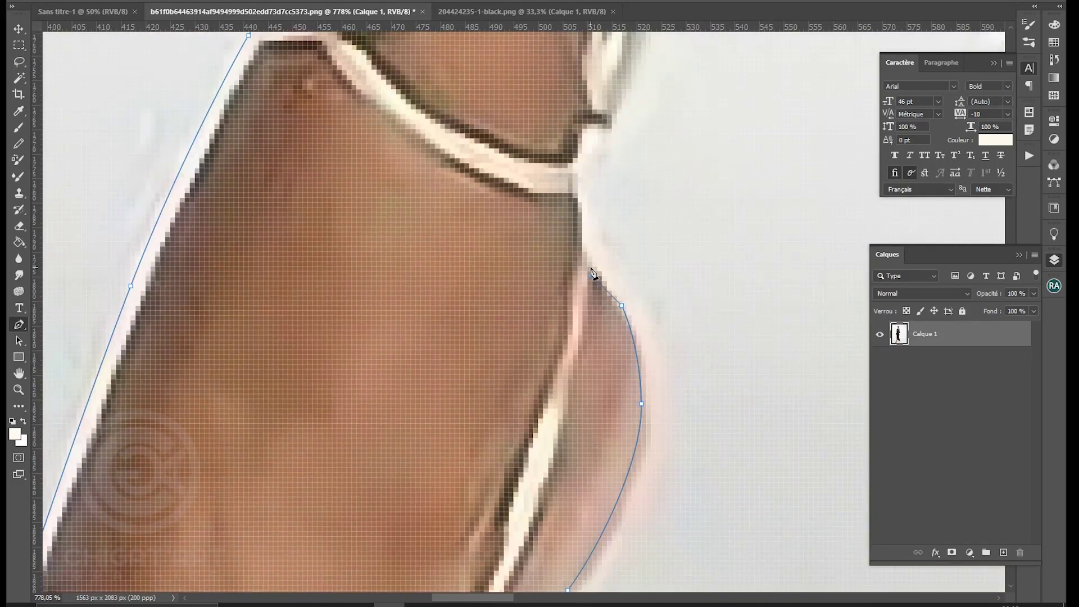
{"action": "left_click", "coordinate": [593, 276]}
{"action": "left_click", "coordinate": [588, 261]}
{"action": "left_click", "coordinate": [583, 248]}
{"action": "left_click_drag", "start_coordinate": [581, 229], "coordinate": [585, 288]}
- Continue the path up the back of the lower leg to the lace extending toward the dress
{"action": "left_click_drag", "start_coordinate": [629, 151], "coordinate": [546, 395]}
{"action": "left_click_drag", "start_coordinate": [588, 261], "coordinate": [556, 386]}
{"action": "left_click", "coordinate": [572, 273]}
{"action": "left_click", "coordinate": [554, 367]}
{"action": "left_click", "coordinate": [579, 337]}
{"action": "left_click", "coordinate": [585, 308]}
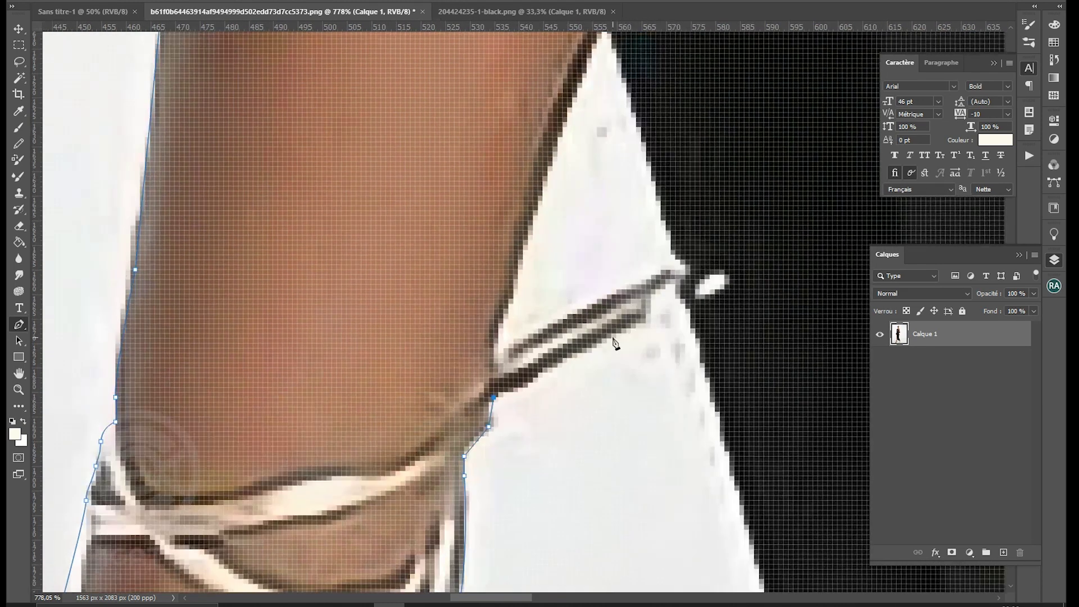
- Carry the path down the dress's slanted edge and around its lower corner onto the hem
{"action": "scroll", "coordinate": [676, 285], "scroll_direction": "down", "scroll_amount": 3}
{"action": "left_click_drag", "start_coordinate": [677, 284], "coordinate": [581, 88]}
{"action": "scroll", "coordinate": [640, 357], "scroll_direction": "up", "scroll_amount": 4}
{"action": "left_click", "coordinate": [638, 246]}
{"action": "left_click", "coordinate": [660, 344]}
{"action": "left_click_drag", "start_coordinate": [672, 366], "coordinate": [681, 367]}
{"action": "left_click_drag", "start_coordinate": [681, 366], "coordinate": [393, 421]}
{"action": "left_click_drag", "start_coordinate": [487, 386], "coordinate": [521, 362]}
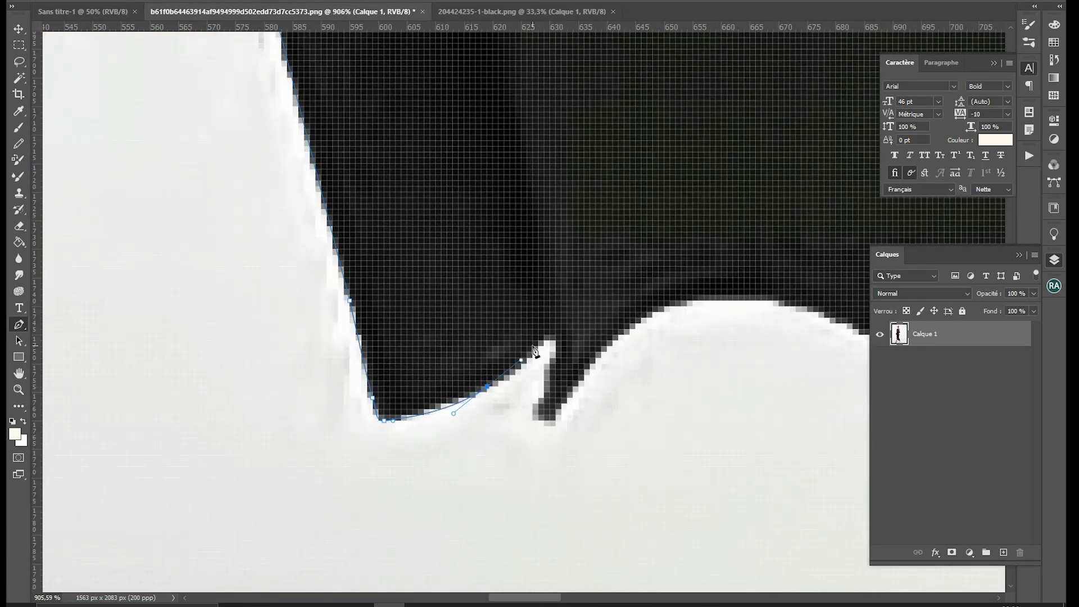
- Trace the path along the dress's wavy hem to the corner where it meets the rear leg
{"action": "left_click_drag", "start_coordinate": [675, 338], "coordinate": [332, 437]}
{"action": "left_click_drag", "start_coordinate": [347, 395], "coordinate": [448, 393]}
{"action": "left_click_drag", "start_coordinate": [622, 441], "coordinate": [362, 490]}
{"action": "left_click", "coordinate": [504, 425]}
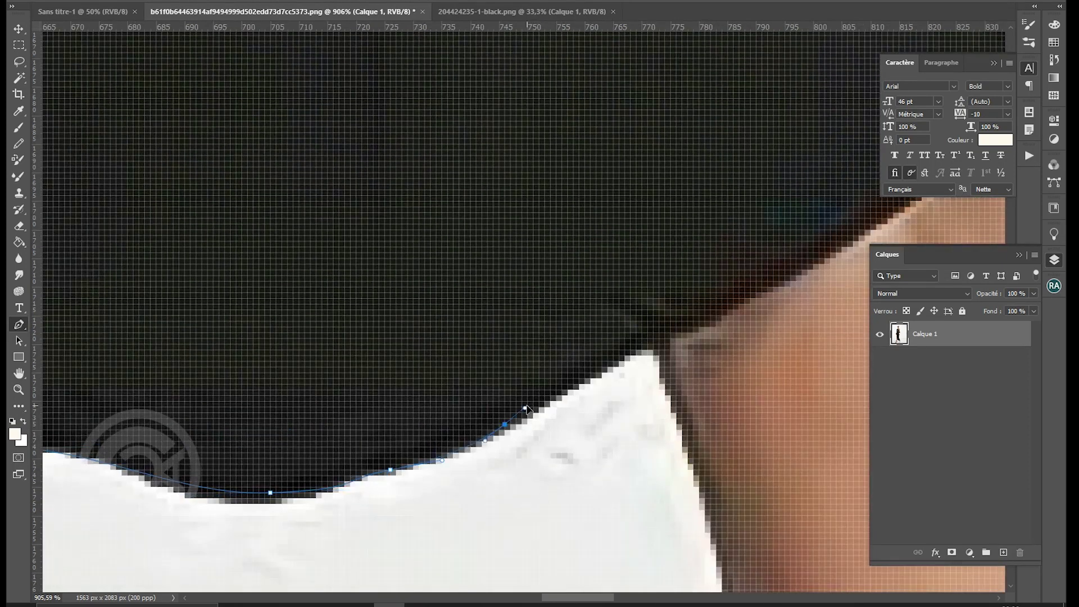
{"action": "left_click", "coordinate": [631, 351]}
- Carry the path from the hem down the front edge of the rear leg's ankle toward the sandal straps
{"action": "scroll", "coordinate": [658, 360], "scroll_direction": "down", "scroll_amount": 1}
{"action": "scroll", "coordinate": [652, 369], "scroll_direction": "down", "scroll_amount": 4}
{"action": "scroll", "coordinate": [534, 250], "scroll_direction": "up", "scroll_amount": 3}
{"action": "left_click", "coordinate": [534, 251]}
{"action": "left_click", "coordinate": [546, 336]}
{"action": "scroll", "coordinate": [551, 339], "scroll_direction": "down", "scroll_amount": 5}
{"action": "scroll", "coordinate": [526, 390], "scroll_direction": "up", "scroll_amount": 4}
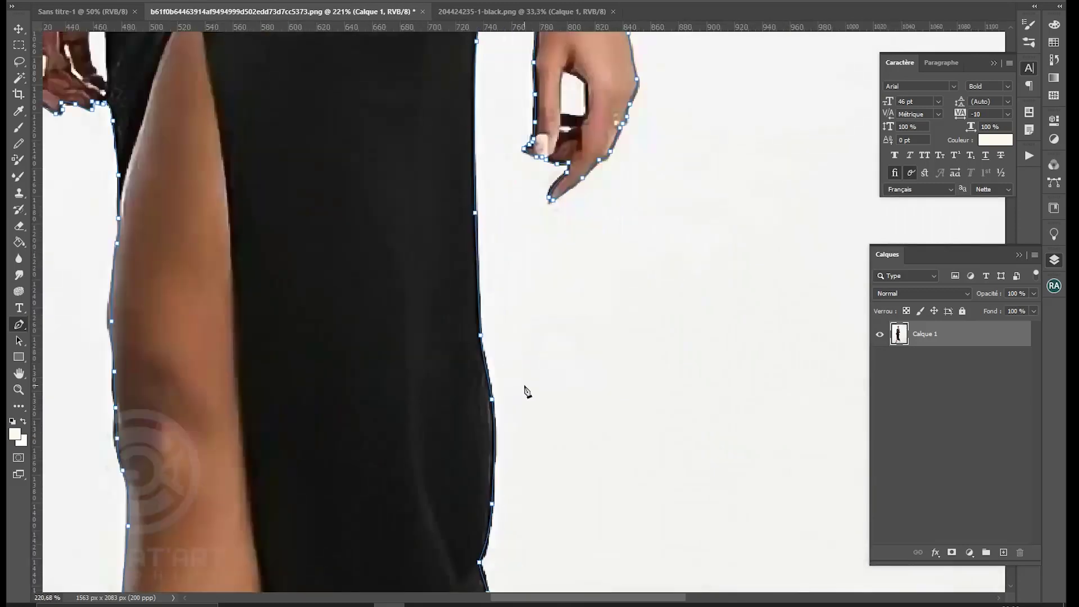
{"action": "left_click_drag", "start_coordinate": [383, 384], "coordinate": [477, 58]}
{"action": "scroll", "coordinate": [550, 301], "scroll_direction": "up", "scroll_amount": 5}
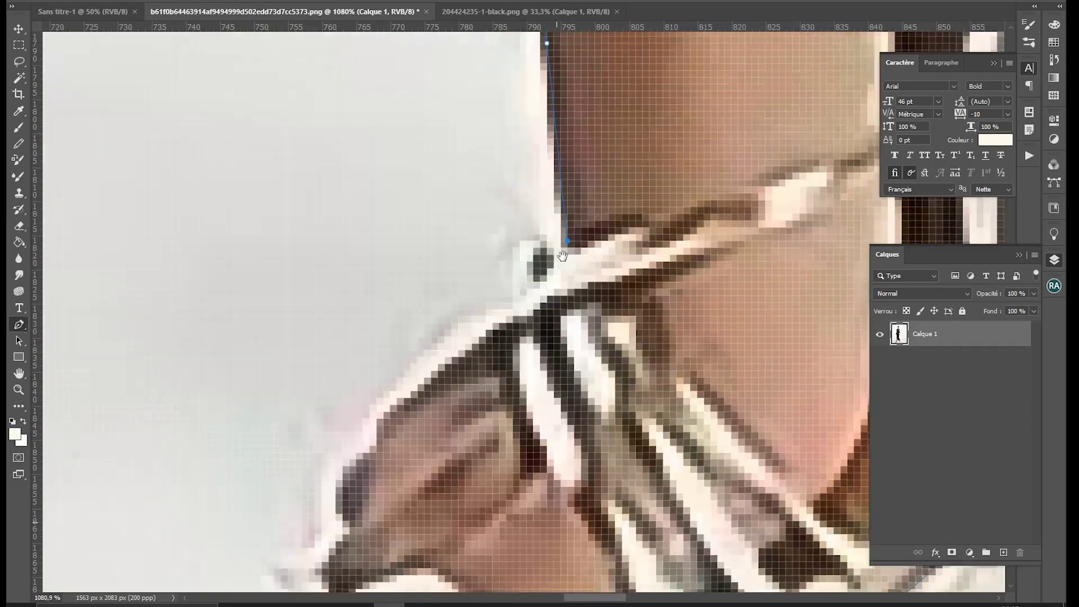
- Trace the path around the small strap knot where the ankle meets the top of the sandal
{"action": "left_click", "coordinate": [563, 254]}
{"action": "left_click", "coordinate": [541, 241]}
{"action": "left_click", "coordinate": [515, 254]}
{"action": "left_click", "coordinate": [503, 304]}
{"action": "scroll", "coordinate": [458, 309], "scroll_direction": "down", "scroll_amount": 2}
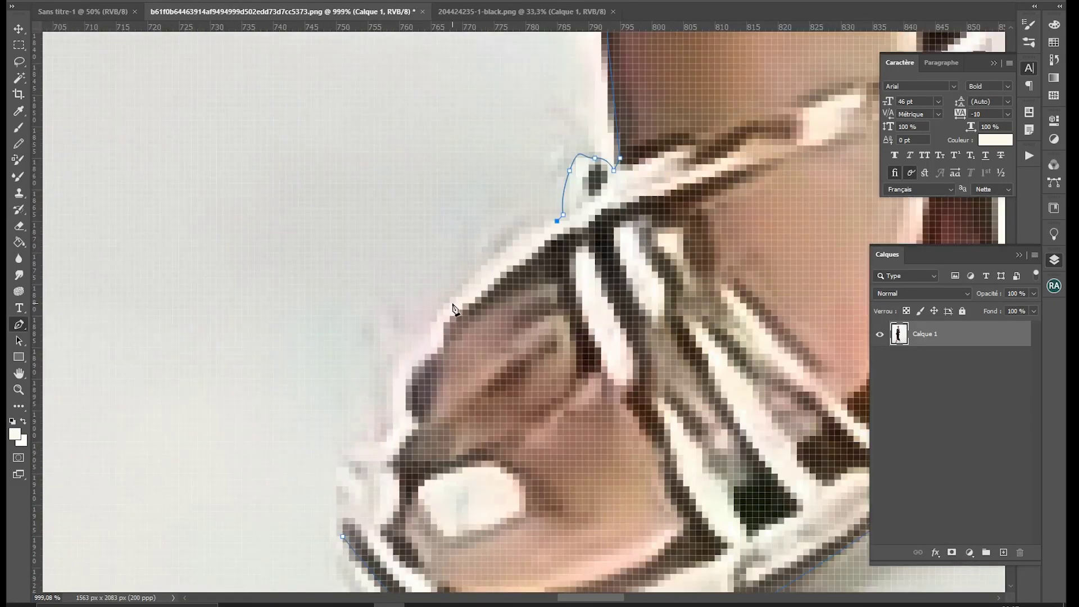
- Follow the front strap and toes with closely spaced anchor points and close the path at the sandal's tip
{"action": "left_click", "coordinate": [470, 277]}
{"action": "left_click", "coordinate": [438, 309]}
{"action": "left_click", "coordinate": [438, 319]}
{"action": "left_click", "coordinate": [395, 421]}
{"action": "left_click", "coordinate": [384, 453]}
{"action": "left_click", "coordinate": [384, 479]}
{"action": "left_click", "coordinate": [358, 491]}
{"action": "left_click", "coordinate": [357, 502]}
{"action": "scroll", "coordinate": [413, 414], "scroll_direction": "down", "scroll_amount": 4}
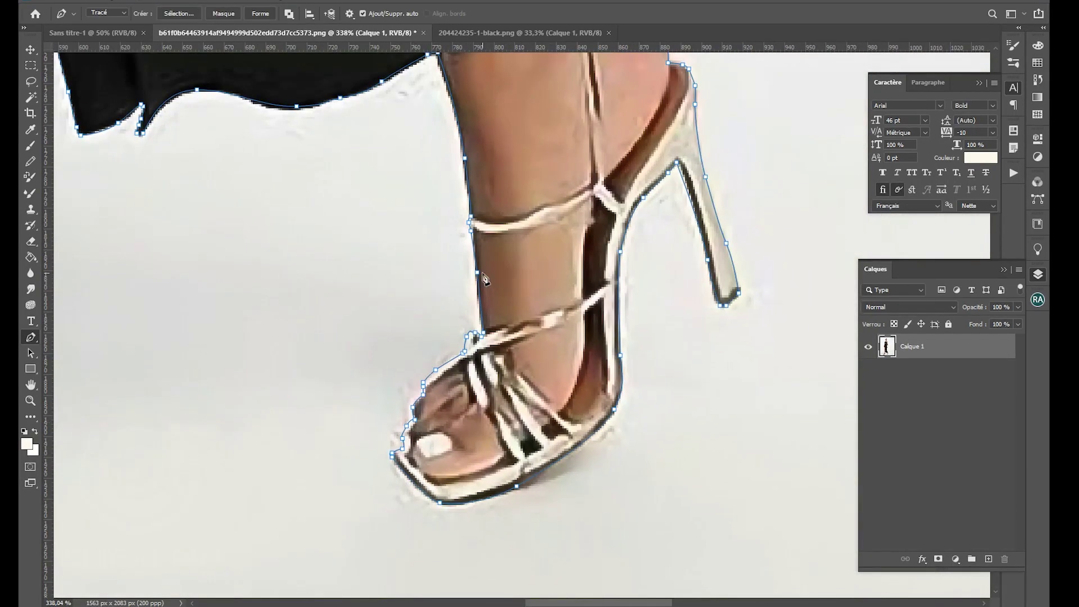
- Convert the closed path around the model into a selection
{"action": "scroll", "coordinate": [460, 191], "scroll_direction": "down", "scroll_amount": 2}
{"action": "right_click", "coordinate": [470, 213]}
{"action": "left_click", "coordinate": [376, 165]}
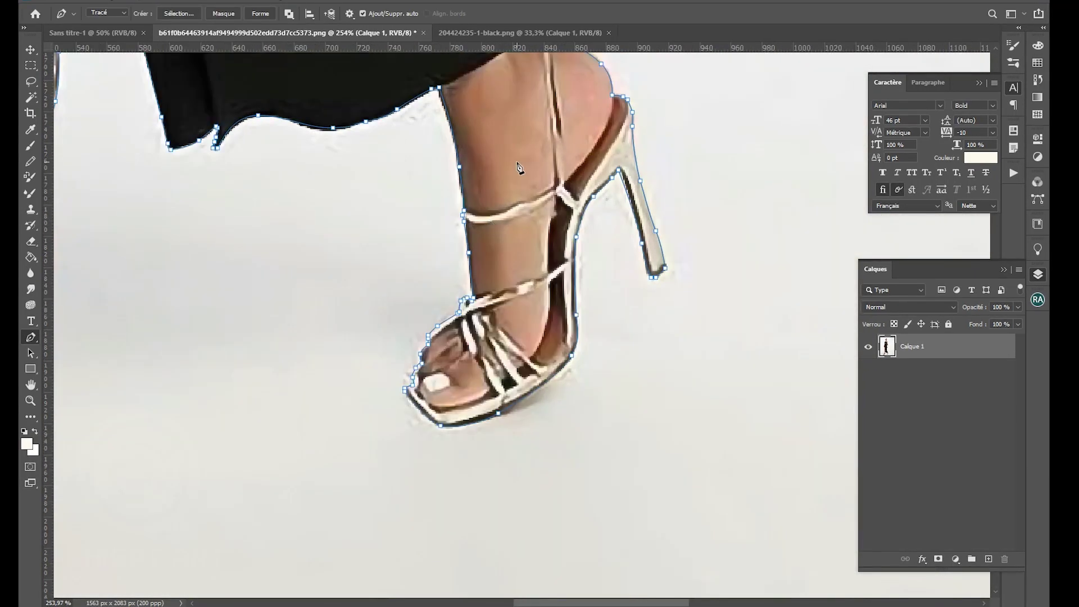
{"action": "right_click", "coordinate": [518, 167]}
{"action": "left_click", "coordinate": [579, 216]}
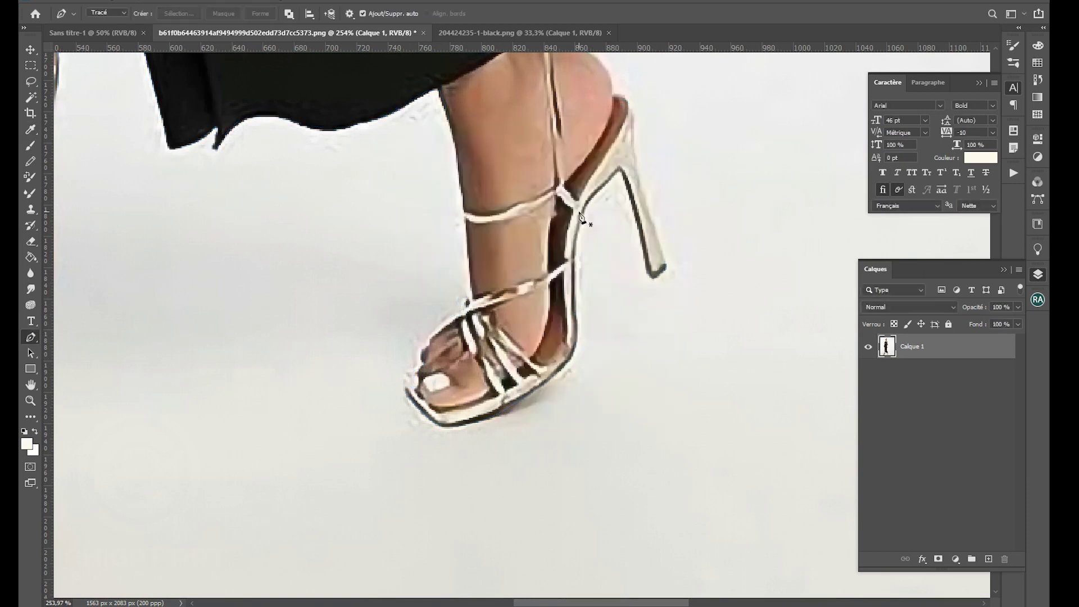
- Switch to the Magic Wand tool and open Select and Mask for the model selection
{"action": "scroll", "coordinate": [579, 420], "scroll_direction": "down", "scroll_amount": 3}
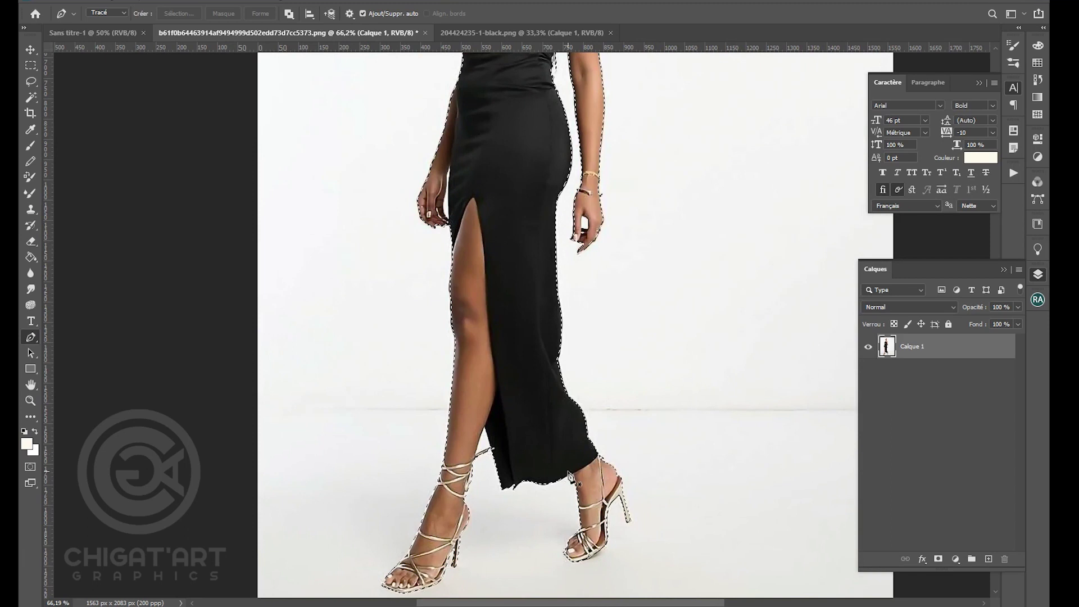
{"action": "scroll", "coordinate": [582, 442], "scroll_direction": "up", "scroll_amount": 8}
{"action": "scroll", "coordinate": [548, 406], "scroll_direction": "down", "scroll_amount": 6}
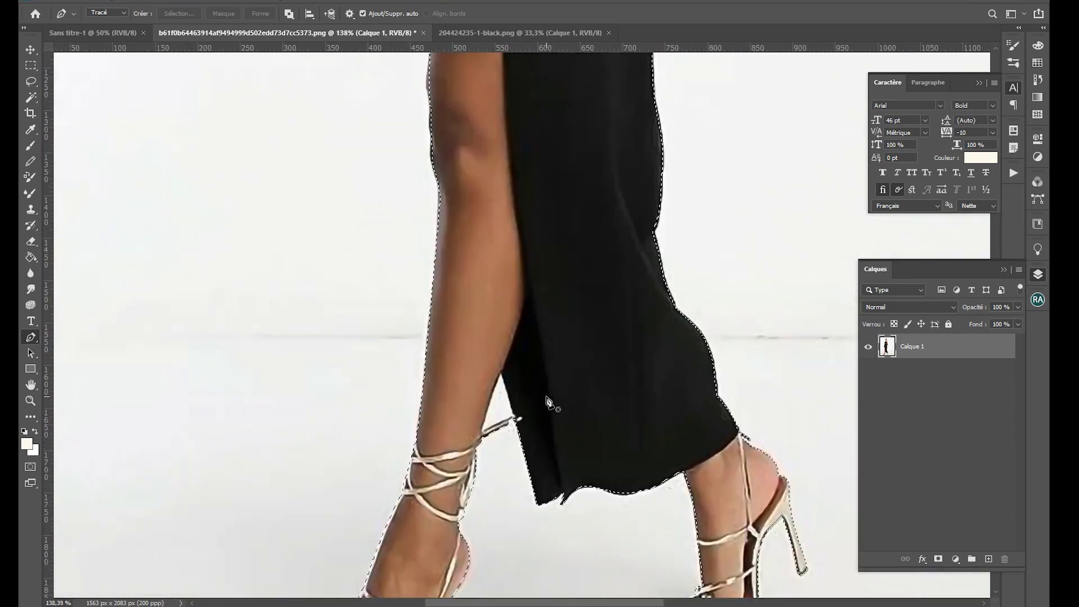
{"action": "key", "text": "w"}
{"action": "left_click_drag", "start_coordinate": [633, 96], "coordinate": [627, 224]}
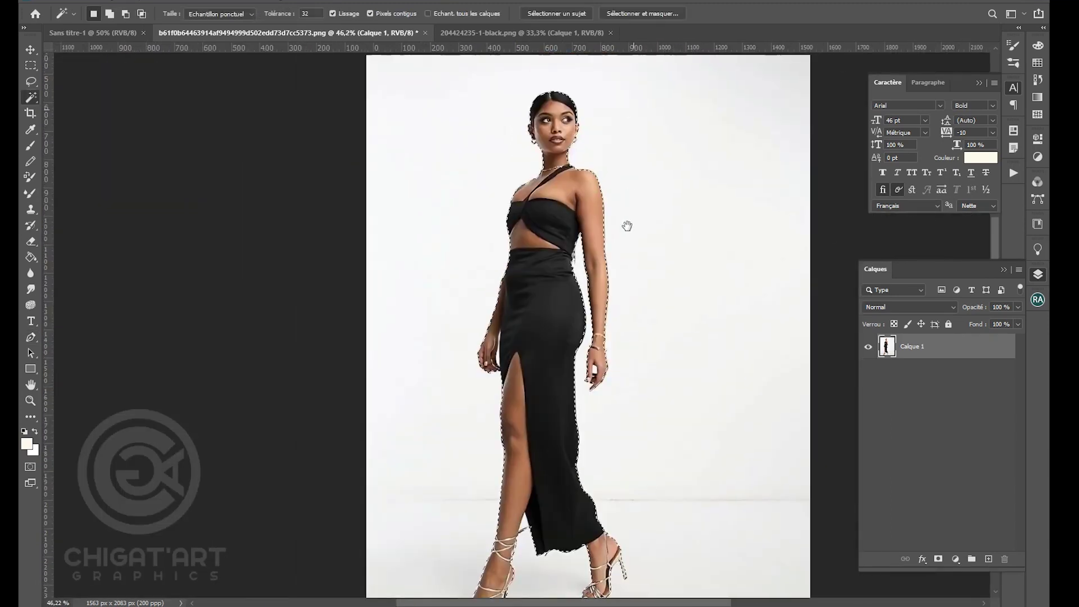
{"action": "left_click", "coordinate": [643, 15]}
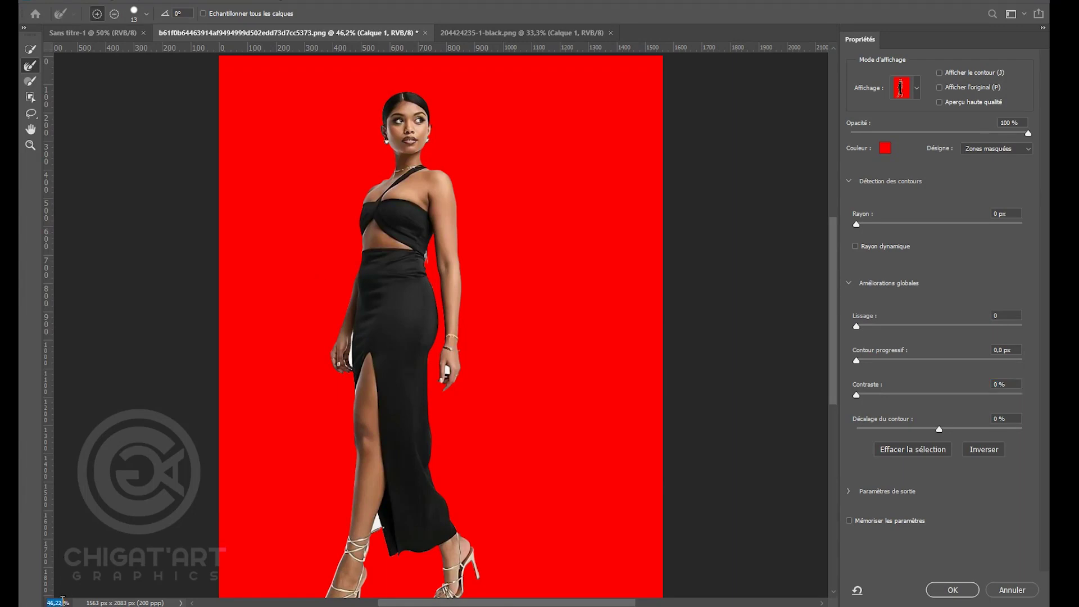
- Remove the white gaps between the arm, fingers and dress with the Refine Edge brush at sizes 20 and 9
{"action": "key", "text": "Return"}
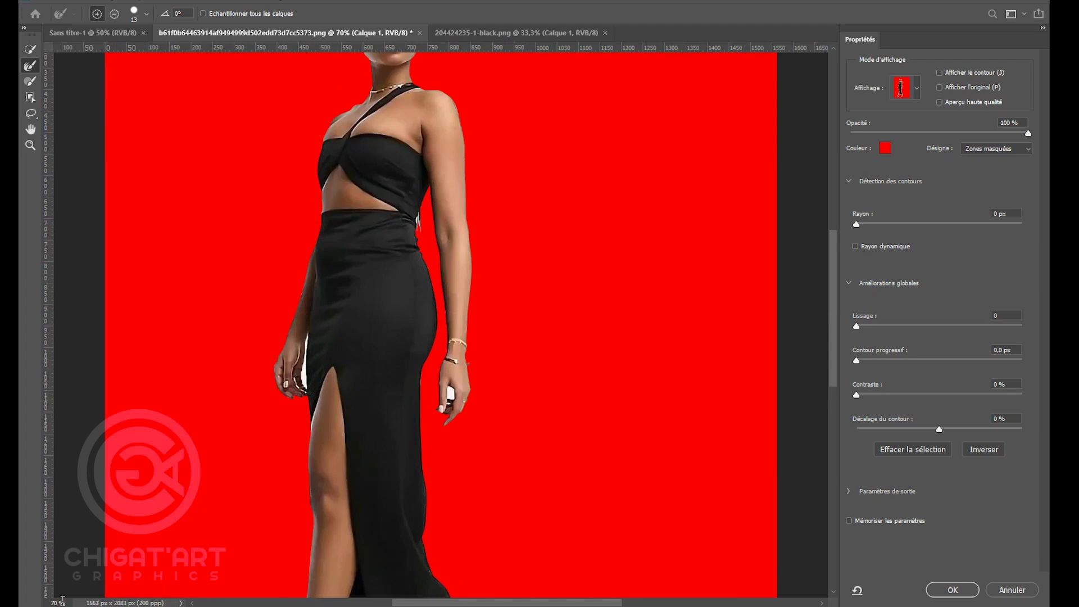
{"action": "scroll", "coordinate": [495, 273], "scroll_direction": "up", "scroll_amount": 4}
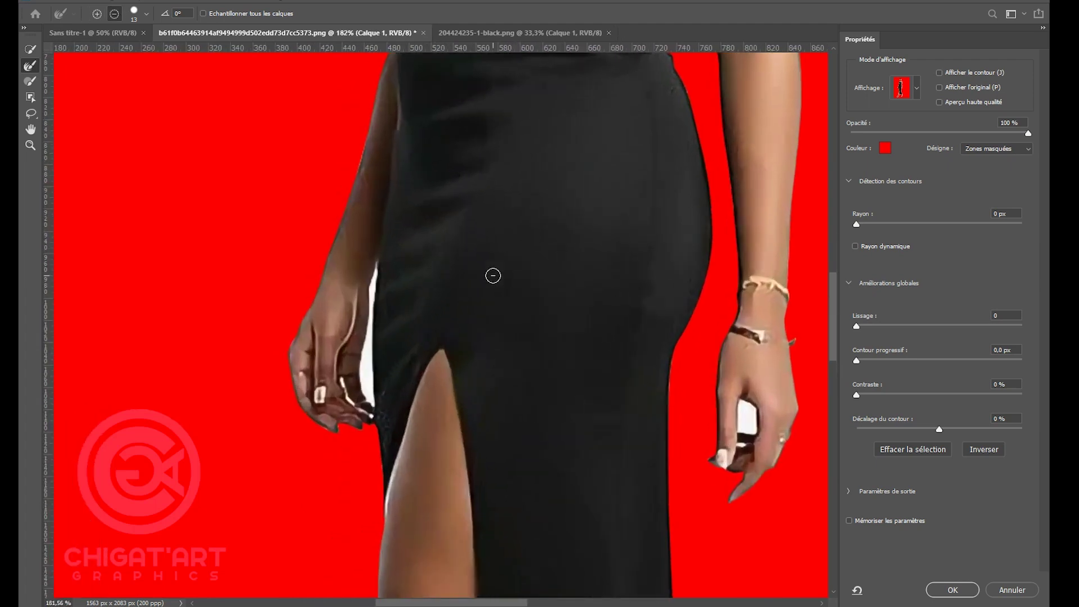
{"action": "left_click_drag", "start_coordinate": [320, 289], "coordinate": [323, 226]}
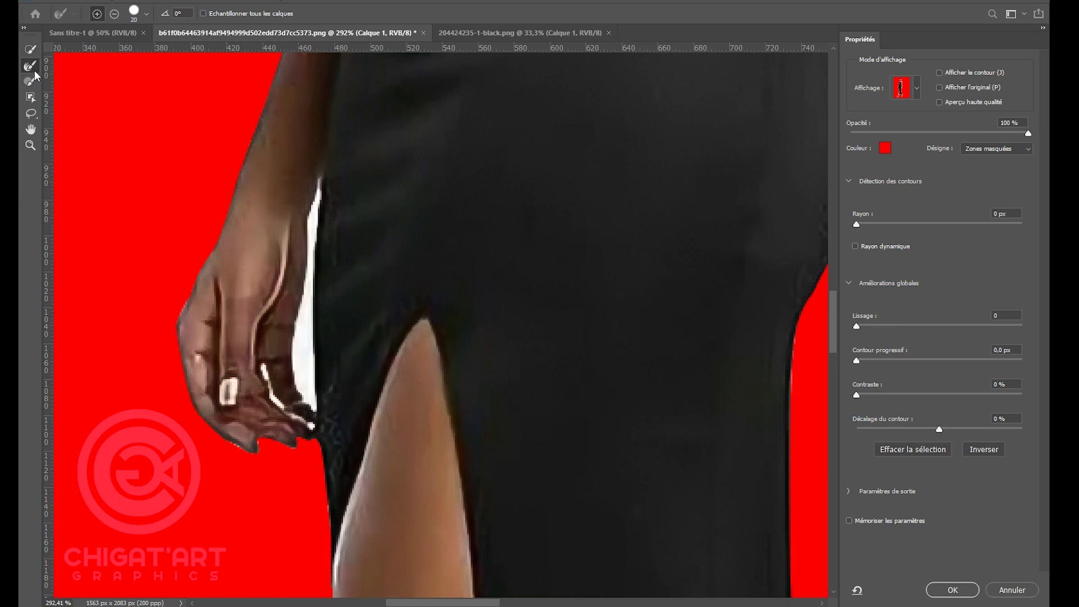
{"action": "left_click_drag", "start_coordinate": [313, 175], "coordinate": [305, 397]}
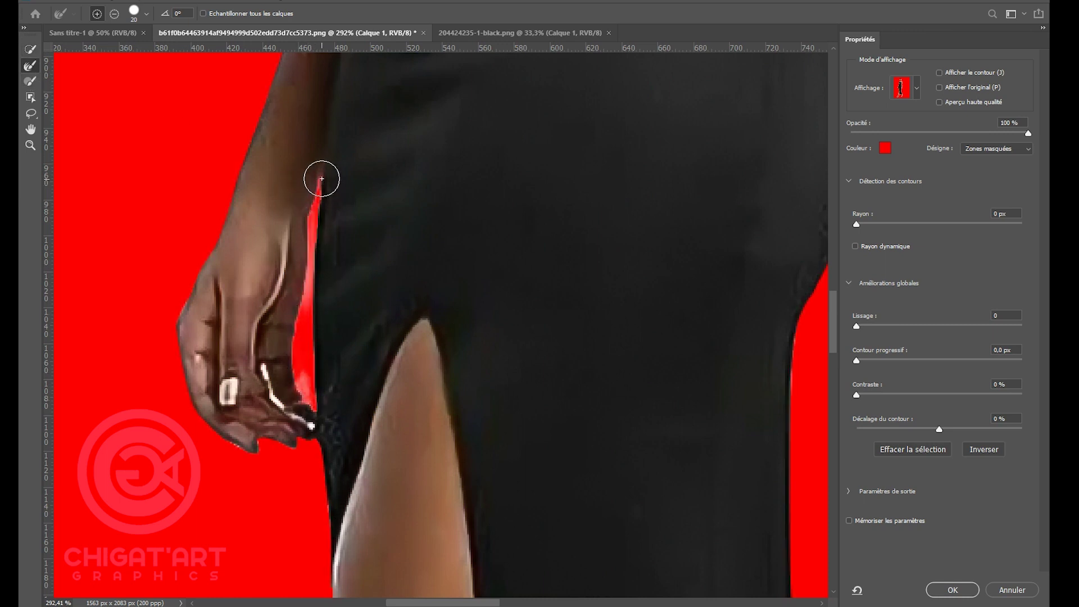
{"action": "key", "text": "bracketleft"}
{"action": "left_click_drag", "start_coordinate": [265, 368], "coordinate": [270, 402]}
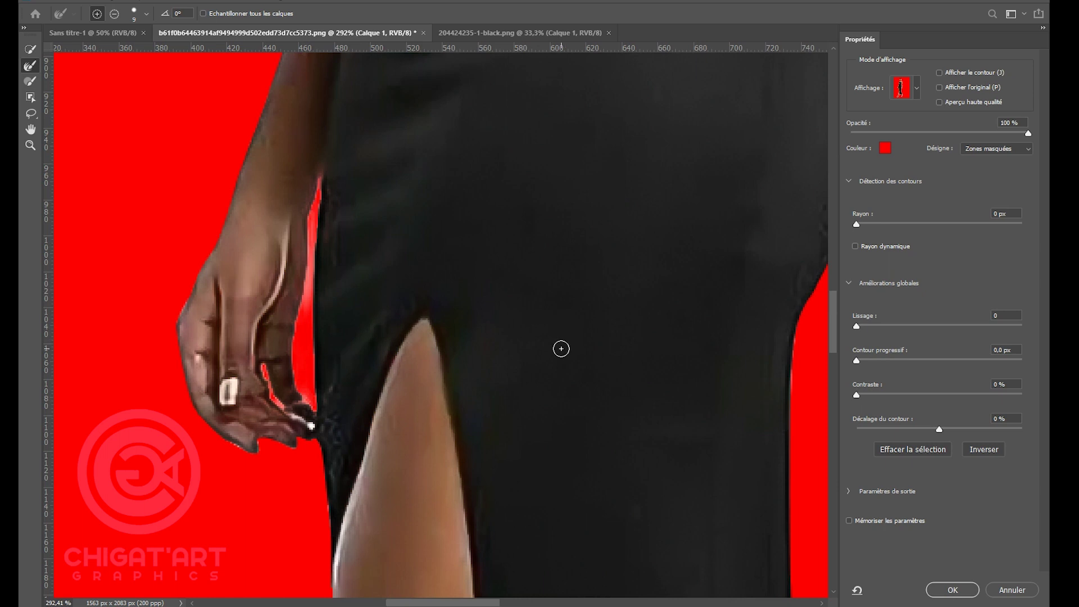
- Brush away the white background enclosed by the fingers of the hand wearing bracelets with Refine Edge
{"action": "scroll", "coordinate": [566, 341], "scroll_direction": "down", "scroll_amount": 5, "text": "alt"}
{"action": "scroll", "coordinate": [542, 222], "scroll_direction": "up", "scroll_amount": 4, "text": "alt"}
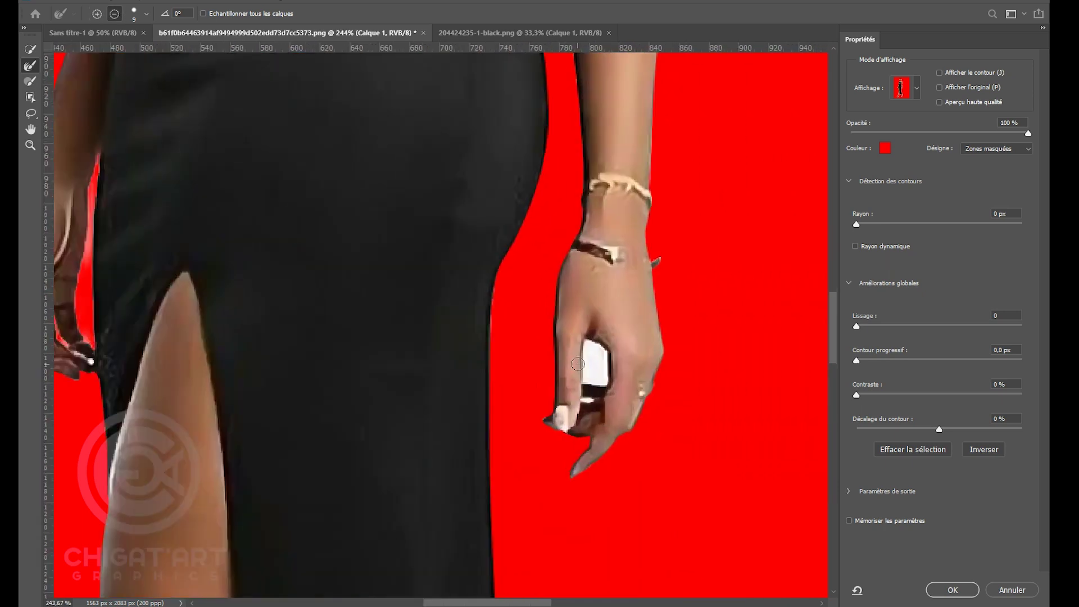
{"action": "scroll", "coordinate": [578, 365], "scroll_direction": "up", "scroll_amount": 2}
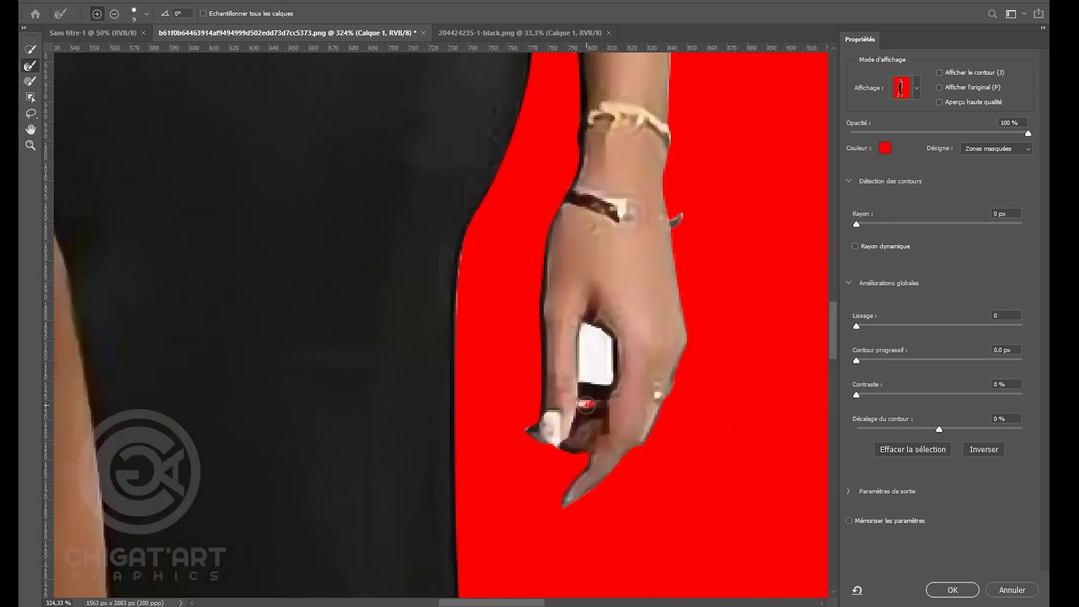
{"action": "mouse_move", "coordinate": [579, 403]}
{"action": "left_mouse_down"}
{"action": "mouse_move", "coordinate": [593, 337]}
{"action": "mouse_move", "coordinate": [602, 376]}
{"action": "mouse_move", "coordinate": [586, 325]}
{"action": "left_mouse_up"}
{"action": "scroll", "coordinate": [578, 367], "scroll_direction": "down", "scroll_amount": 2}
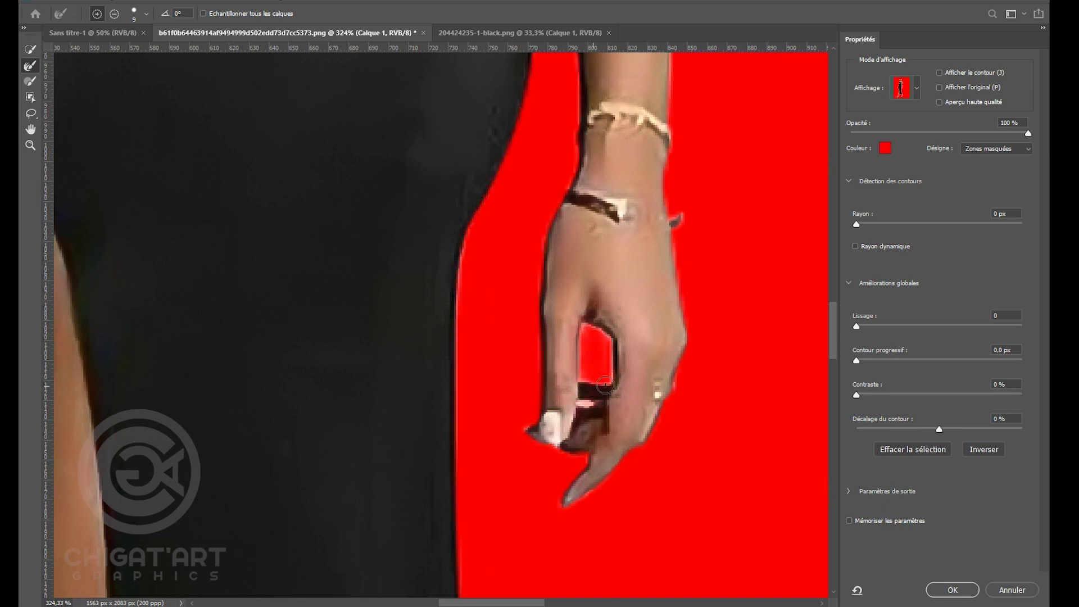
- Remove the white triangle between the lower leg, the dress edge and the sandal lace with Refine Edge
{"action": "scroll", "coordinate": [590, 360], "scroll_direction": "down", "scroll_amount": 3}
{"action": "scroll", "coordinate": [593, 357], "scroll_direction": "down", "scroll_amount": 3}
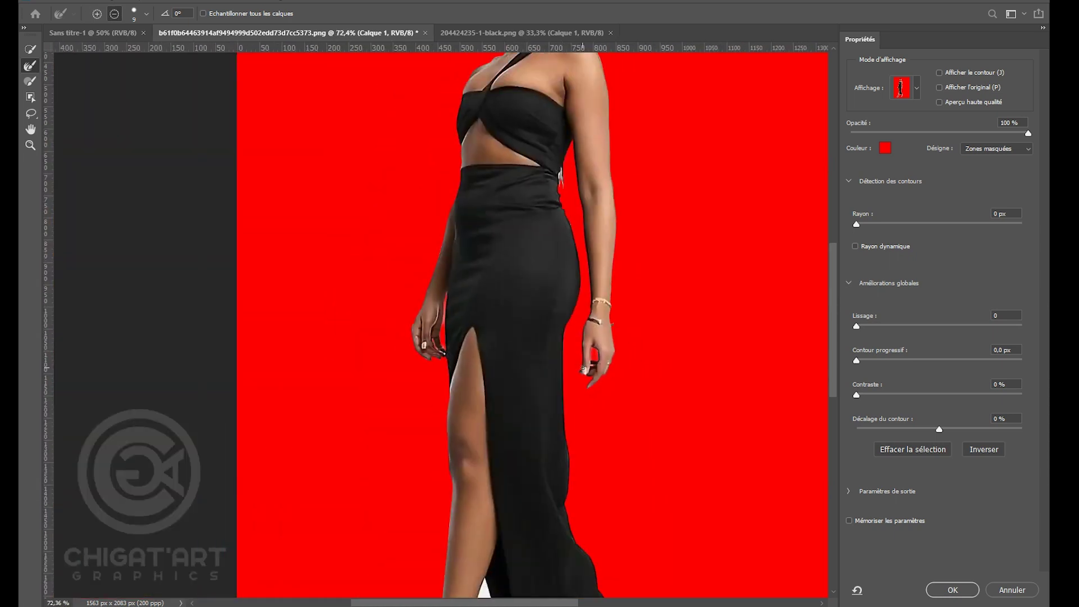
{"action": "scroll", "coordinate": [506, 557], "scroll_direction": "up", "scroll_amount": 3}
{"action": "scroll", "coordinate": [506, 557], "scroll_direction": "up", "scroll_amount": 6}
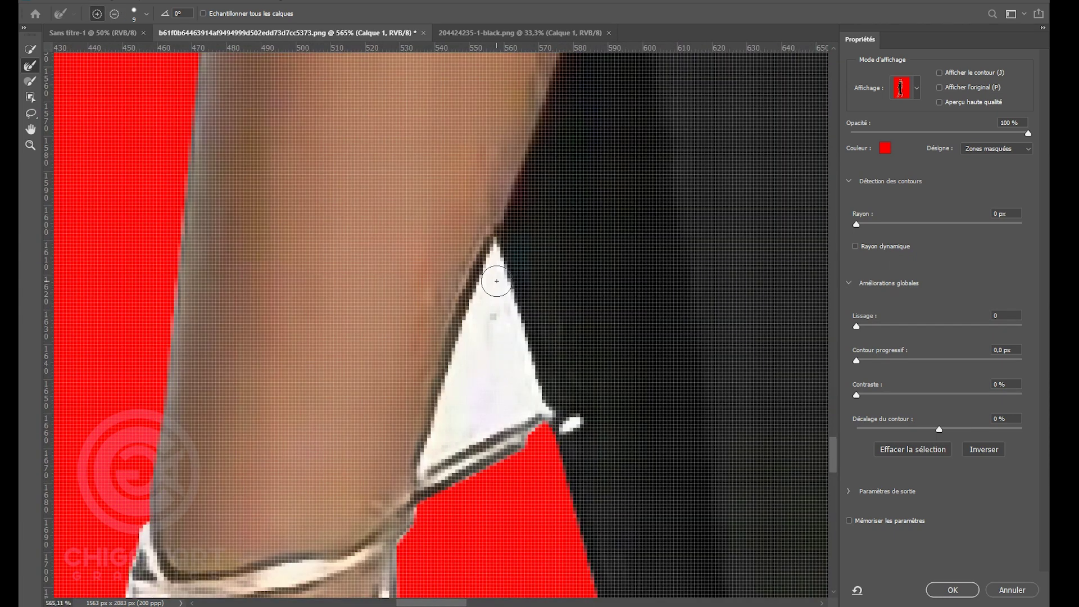
{"action": "mouse_move", "coordinate": [497, 282]}
{"action": "left_mouse_down"}
{"action": "mouse_move", "coordinate": [470, 427]}
{"action": "mouse_move", "coordinate": [482, 335]}
{"action": "mouse_move", "coordinate": [444, 444]}
{"action": "mouse_move", "coordinate": [521, 398]}
{"action": "mouse_move", "coordinate": [494, 292]}
{"action": "mouse_move", "coordinate": [533, 398]}
{"action": "left_mouse_up"}
{"action": "mouse_move", "coordinate": [485, 426]}
{"action": "left_mouse_down"}
{"action": "mouse_move", "coordinate": [426, 465]}
{"action": "mouse_move", "coordinate": [471, 269]}
{"action": "left_mouse_up"}
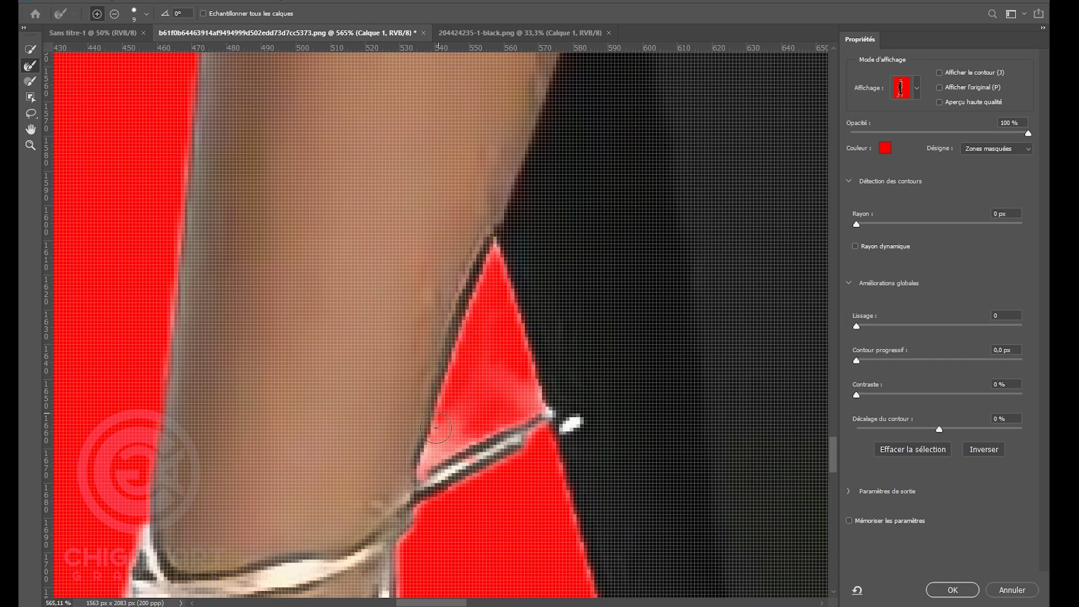
{"action": "mouse_move", "coordinate": [477, 447]}
{"action": "left_mouse_down"}
{"action": "mouse_move", "coordinate": [441, 461]}
{"action": "mouse_move", "coordinate": [581, 386]}
{"action": "left_mouse_up"}
- Enable the high-quality preview and refine the edge around the loose tie at the back of the dress's waist
{"action": "scroll", "coordinate": [550, 286], "scroll_direction": "down", "scroll_amount": 8}
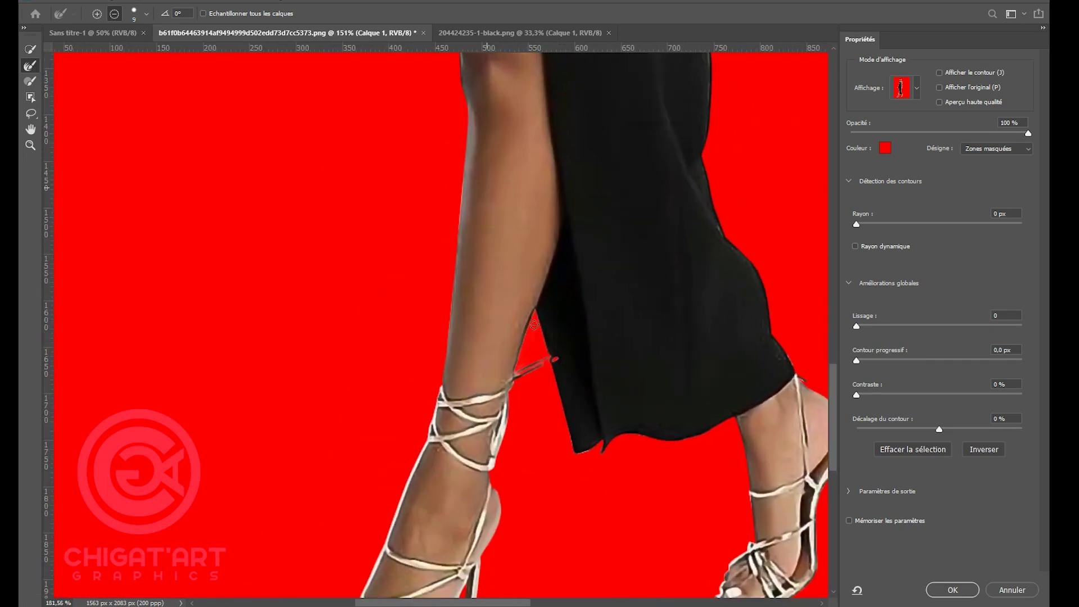
{"action": "scroll", "coordinate": [542, 342], "scroll_direction": "up", "scroll_amount": 3}
{"action": "scroll", "coordinate": [534, 299], "scroll_direction": "down", "scroll_amount": 4}
{"action": "scroll", "coordinate": [540, 298], "scroll_direction": "down", "scroll_amount": 5}
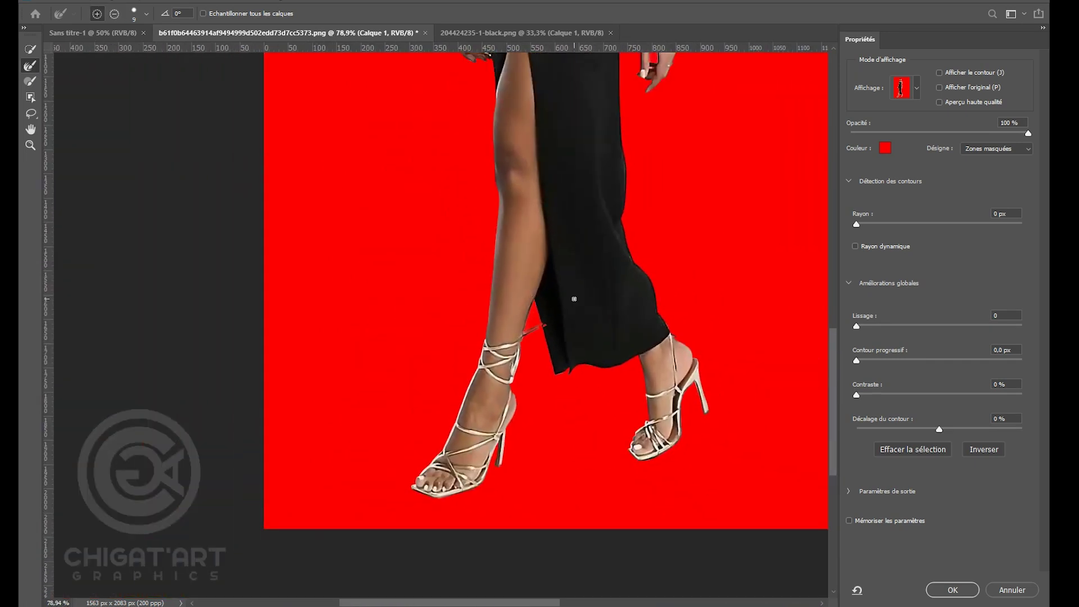
{"action": "scroll", "coordinate": [562, 338], "scroll_direction": "up", "scroll_amount": 5}
{"action": "scroll", "coordinate": [561, 383], "scroll_direction": "down", "scroll_amount": 3}
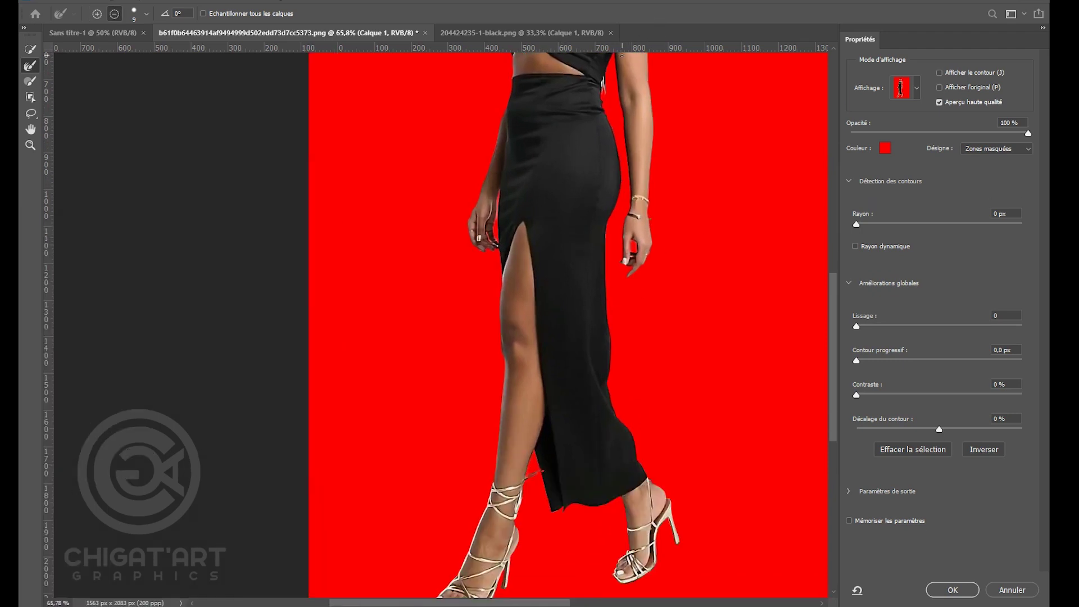
{"action": "scroll", "coordinate": [574, 121], "scroll_direction": "up", "scroll_amount": 10}
{"action": "mouse_move", "coordinate": [585, 119]}
{"action": "left_mouse_down"}
{"action": "mouse_move", "coordinate": [579, 219]}
{"action": "mouse_move", "coordinate": [571, 126]}
{"action": "mouse_move", "coordinate": [575, 206]}
{"action": "mouse_move", "coordinate": [589, 208]}
{"action": "left_mouse_up"}
{"action": "scroll", "coordinate": [626, 201], "scroll_direction": "down", "scroll_amount": 10}
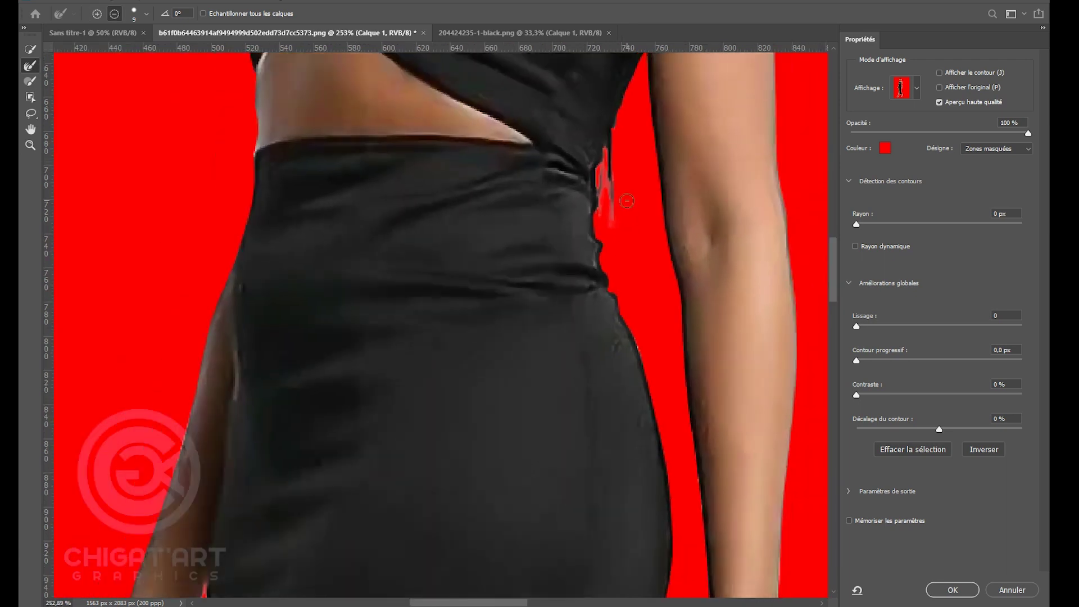
- Brush away the white background inside both hoop earrings with Refine Edge
{"action": "scroll", "coordinate": [607, 231], "scroll_direction": "down", "scroll_amount": 5}
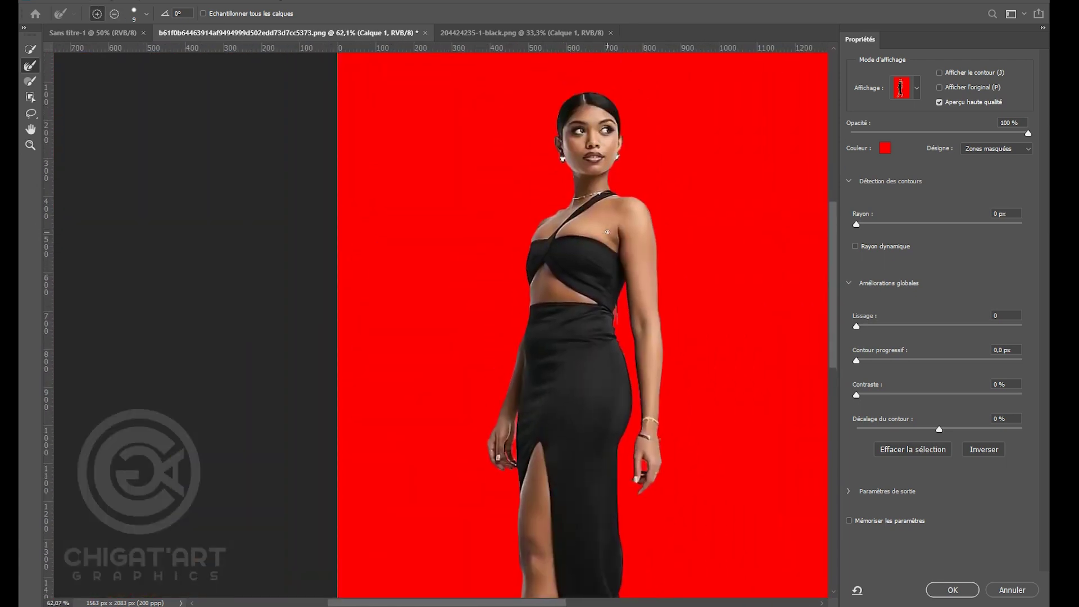
{"action": "scroll", "coordinate": [596, 259], "scroll_direction": "up", "scroll_amount": 3}
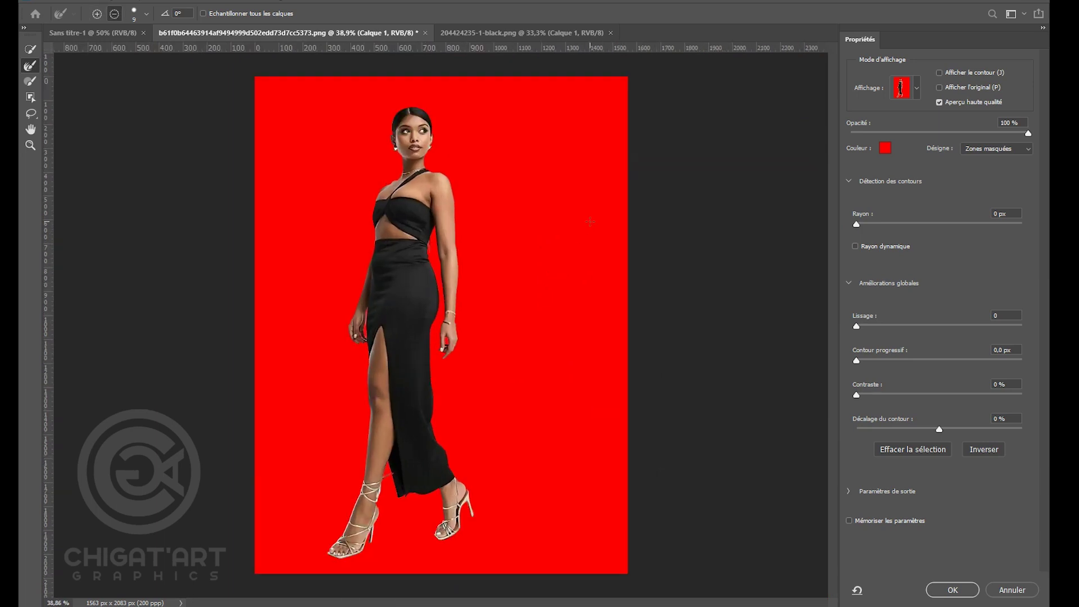
{"action": "scroll", "coordinate": [366, 282], "scroll_direction": "up", "scroll_amount": 10}
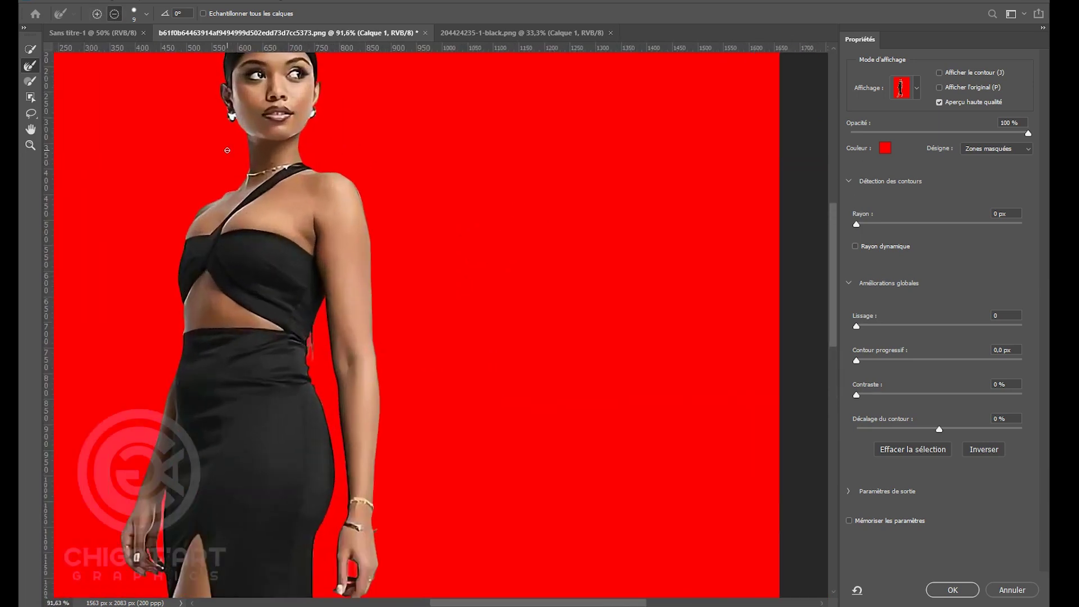
{"action": "mouse_move", "coordinate": [366, 283]}
{"action": "left_mouse_down"}
{"action": "mouse_move", "coordinate": [413, 320]}
{"action": "mouse_move", "coordinate": [407, 304]}
{"action": "left_mouse_up"}
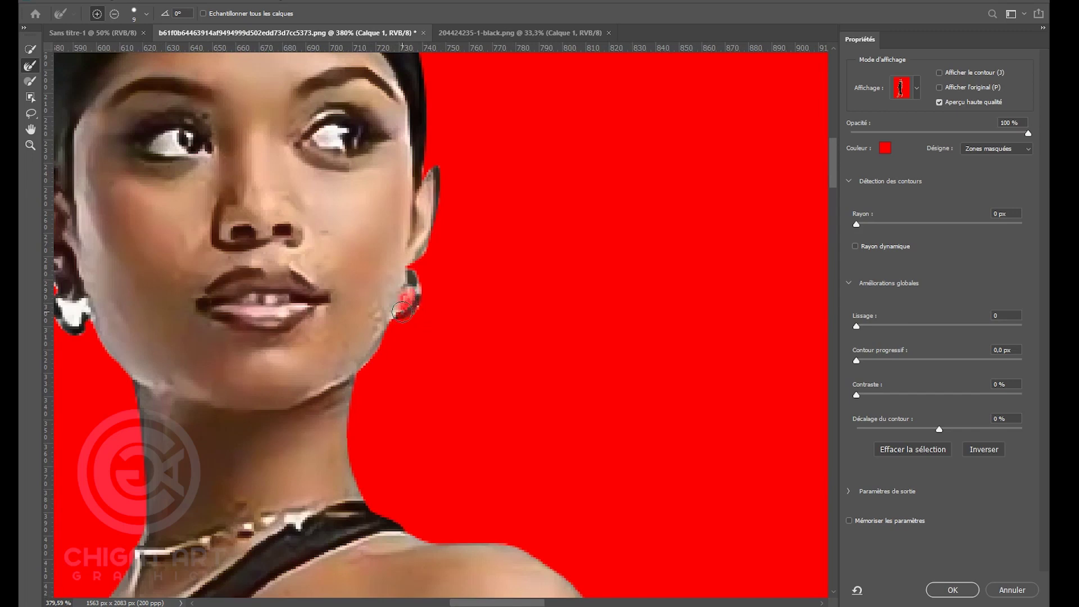
{"action": "left_click_drag", "start_coordinate": [267, 329], "coordinate": [621, 392]}
{"action": "left_click_drag", "start_coordinate": [417, 368], "coordinate": [437, 369]}
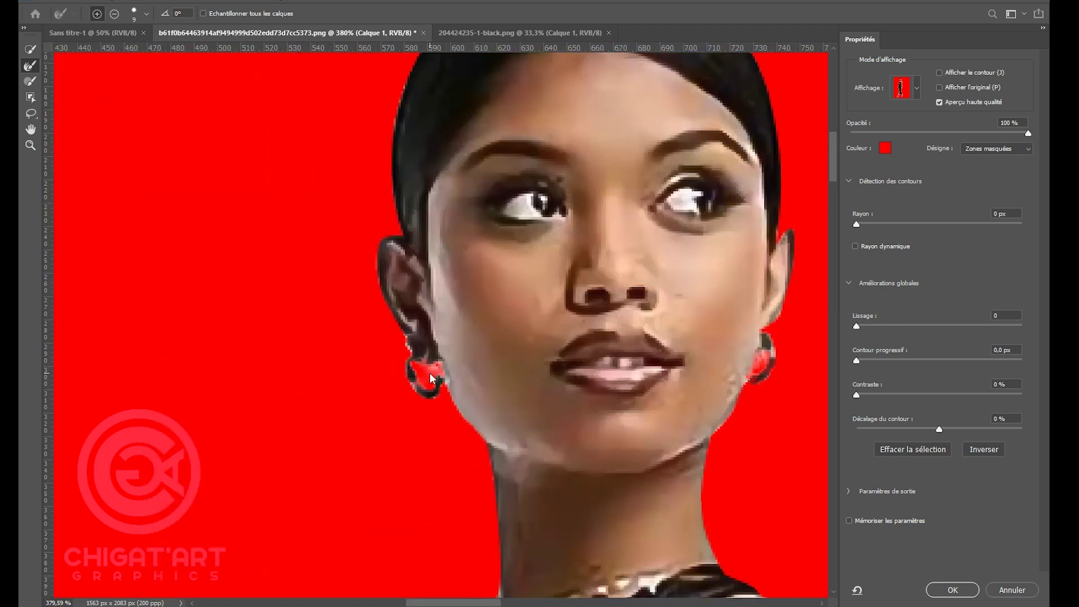
- Set the edge radius to 1 px, contrast to 20 % and smoothing to 3, and apply the refined selection
{"action": "left_click", "coordinate": [866, 223]}
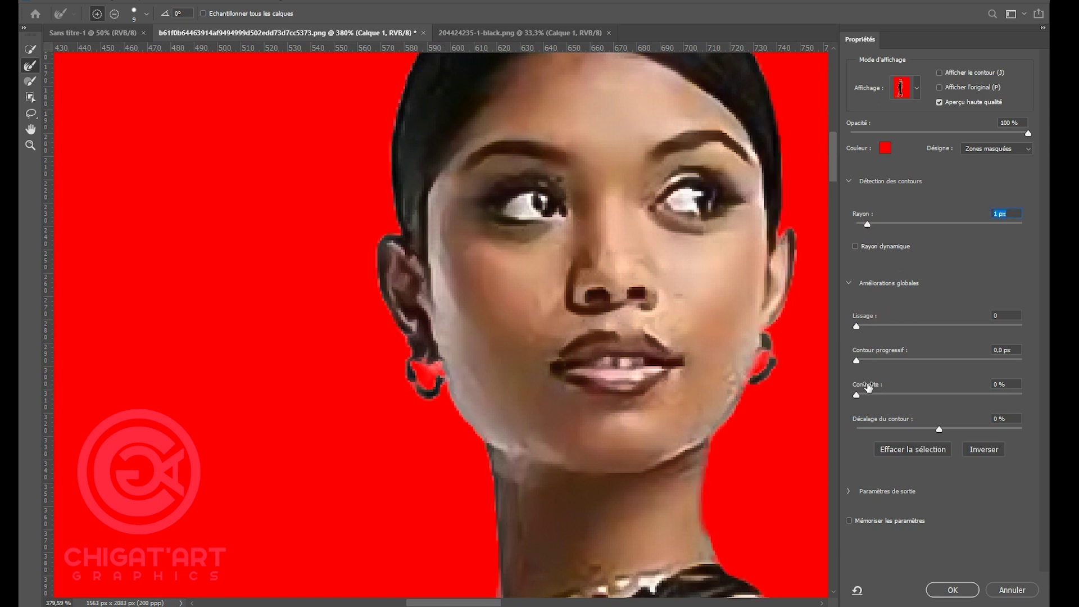
{"action": "left_click_drag", "start_coordinate": [871, 397], "coordinate": [877, 396]}
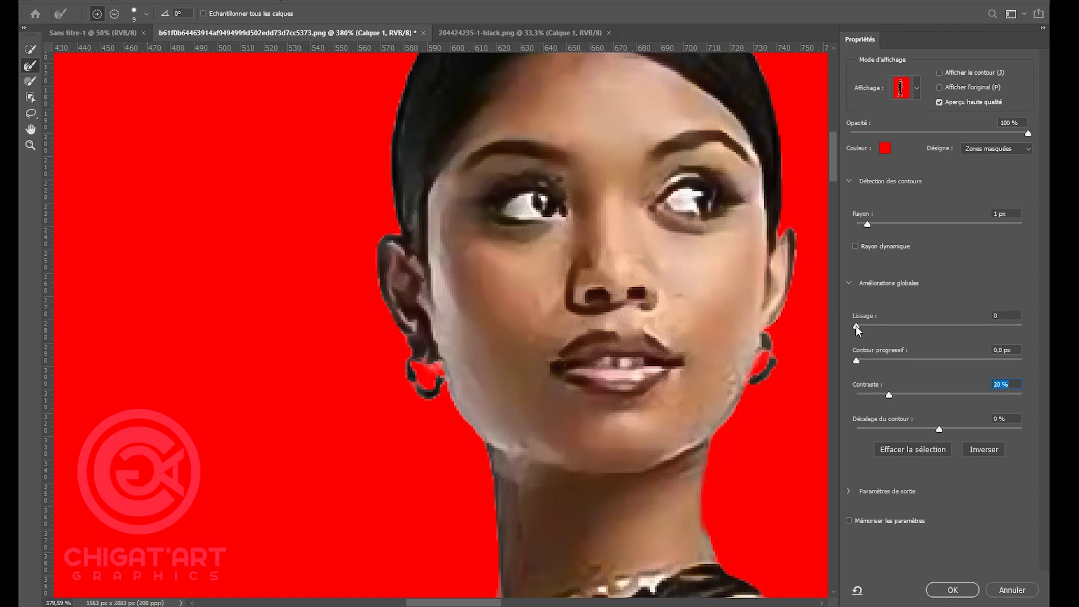
{"action": "left_click_drag", "start_coordinate": [858, 325], "coordinate": [862, 326]}
{"action": "key", "text": "alt"}
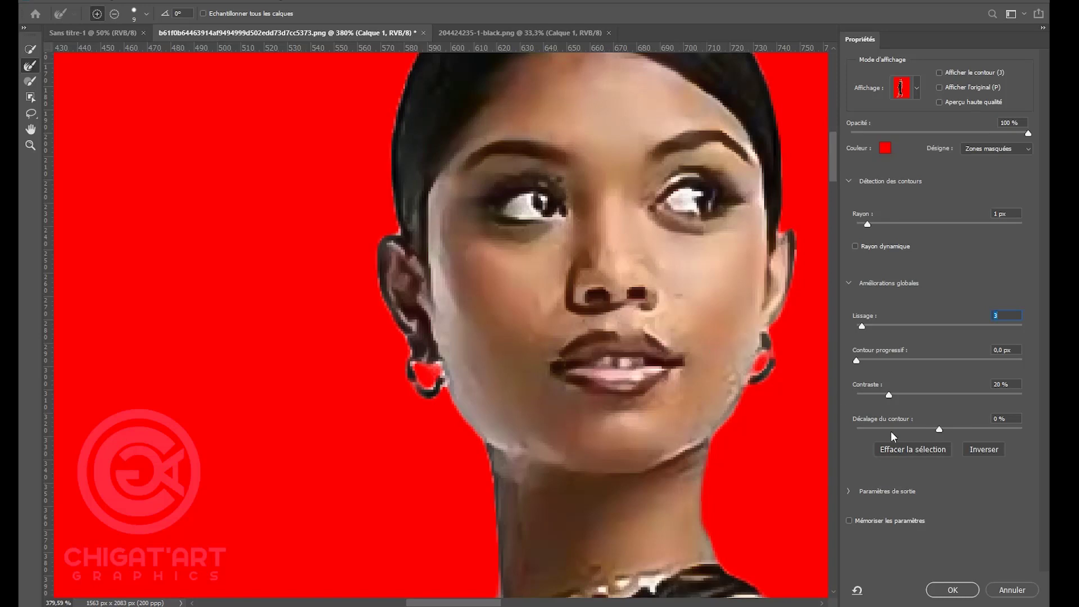
{"action": "left_click", "coordinate": [962, 591]}
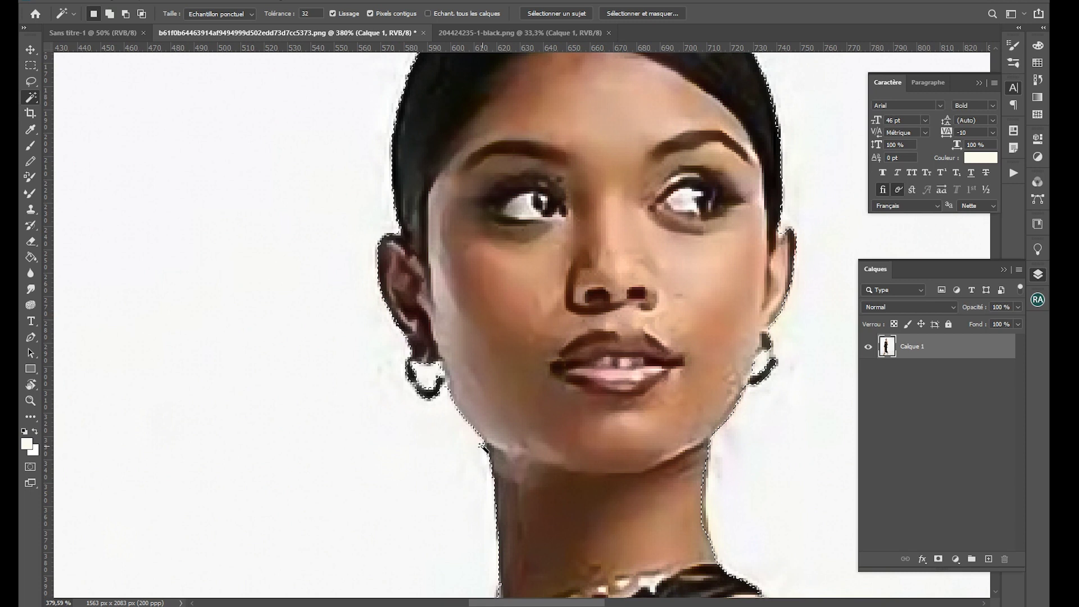
- Copy the selected model to a new layer, hide the original Calque 1 layer and check the cut-out edges
{"action": "key", "text": "ctrl+j"}
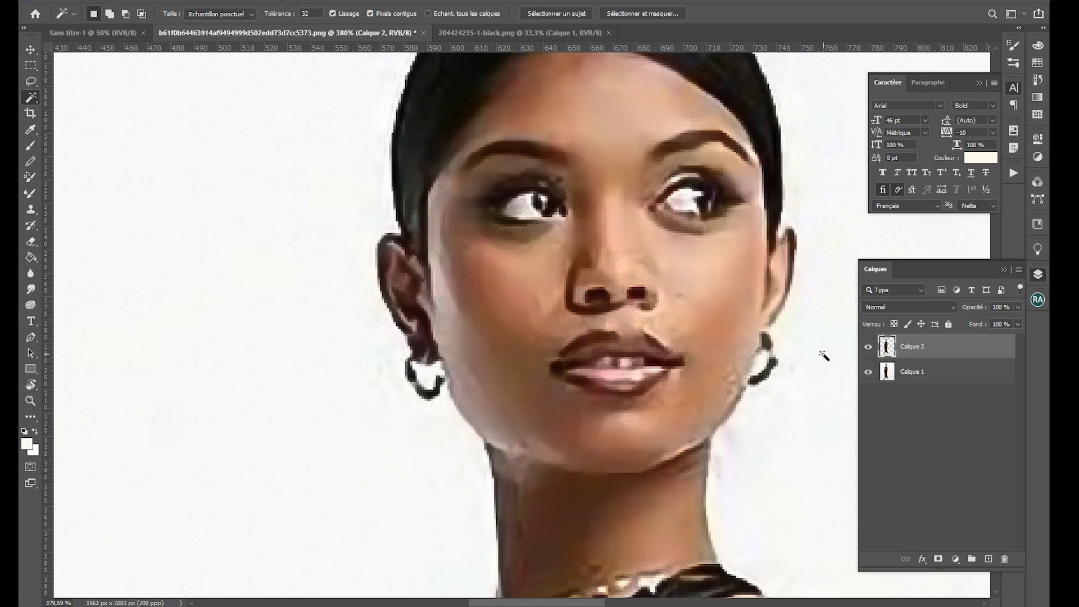
{"action": "left_click", "coordinate": [869, 372]}
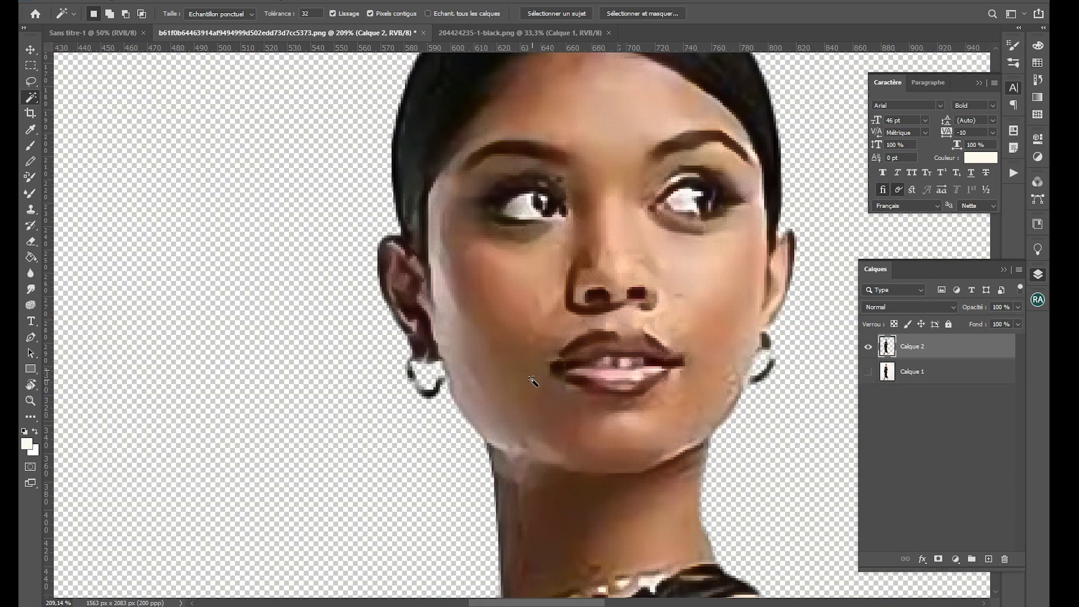
{"action": "scroll", "coordinate": [533, 377], "scroll_direction": "down", "scroll_amount": 15}
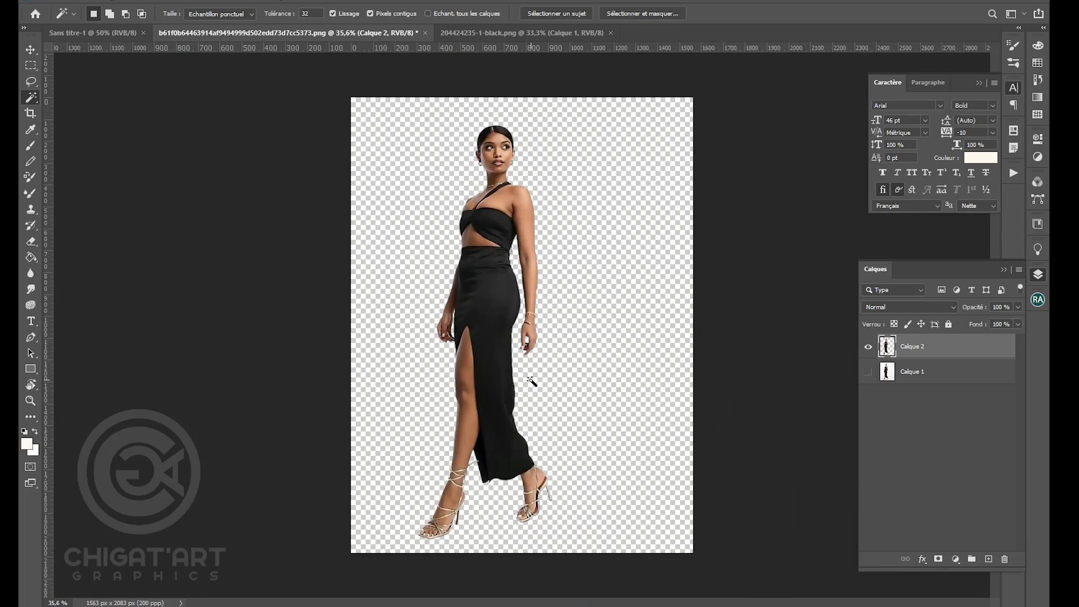
{"action": "key", "text": "v"}
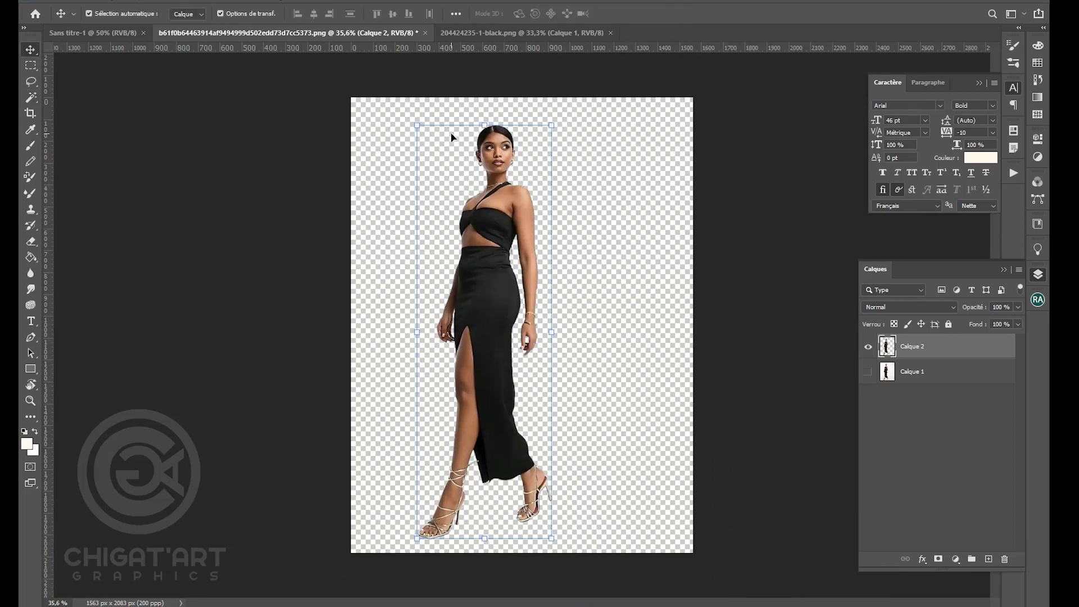
{"action": "scroll", "coordinate": [506, 135], "scroll_direction": "up", "scroll_amount": 12}
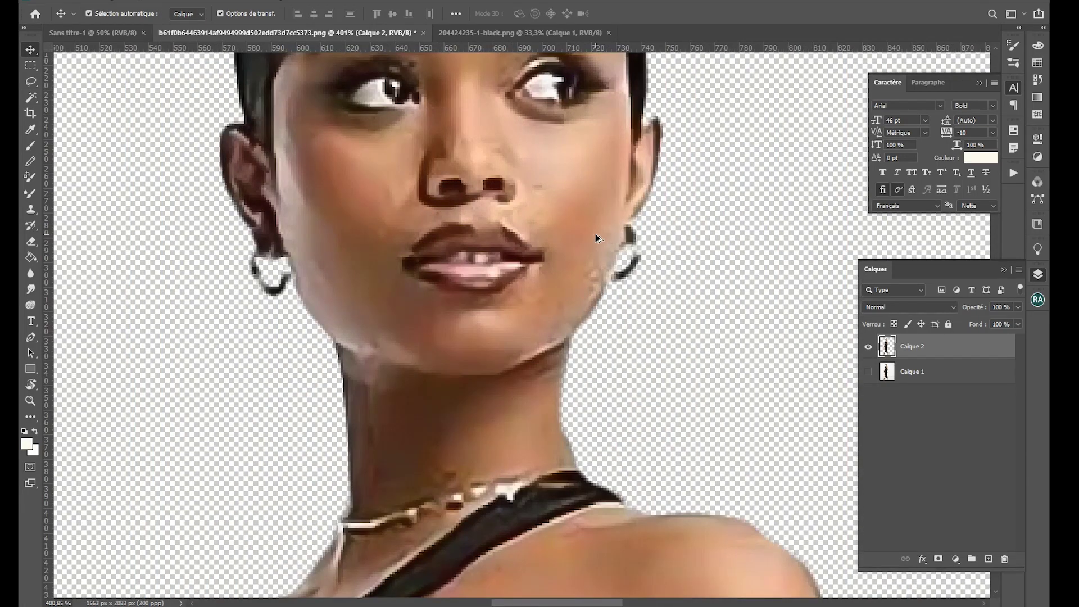
{"action": "scroll", "coordinate": [597, 238], "scroll_direction": "down", "scroll_amount": 12}
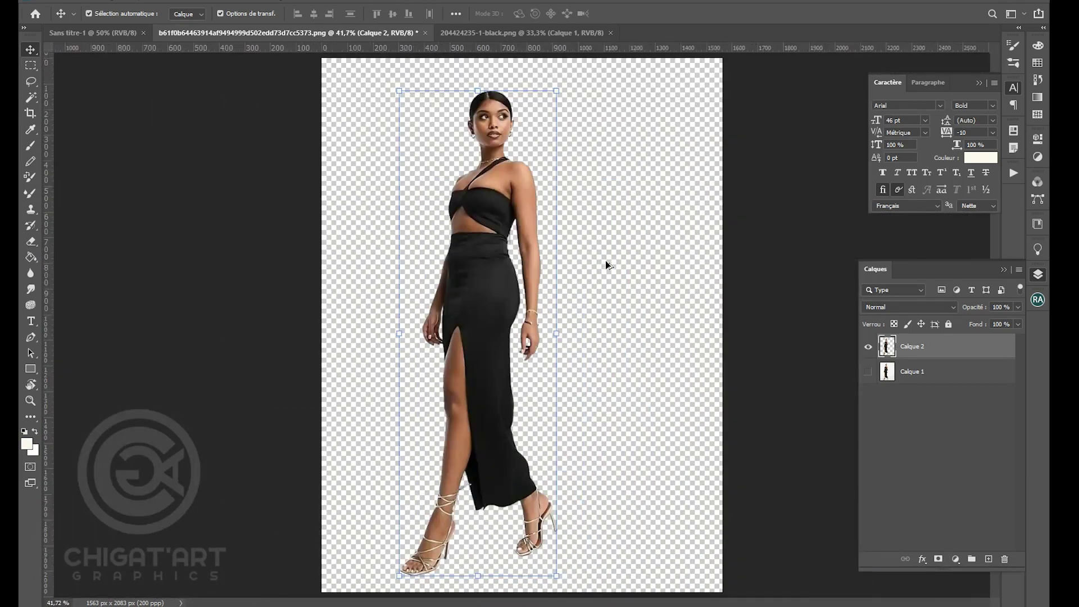
- Duplicate the cut-out model layer Calque 2 in place
{"action": "left_click", "coordinate": [631, 288]}
{"action": "left_click", "coordinate": [493, 238]}
{"action": "scroll", "coordinate": [490, 264], "scroll_direction": "up", "scroll_amount": 6}
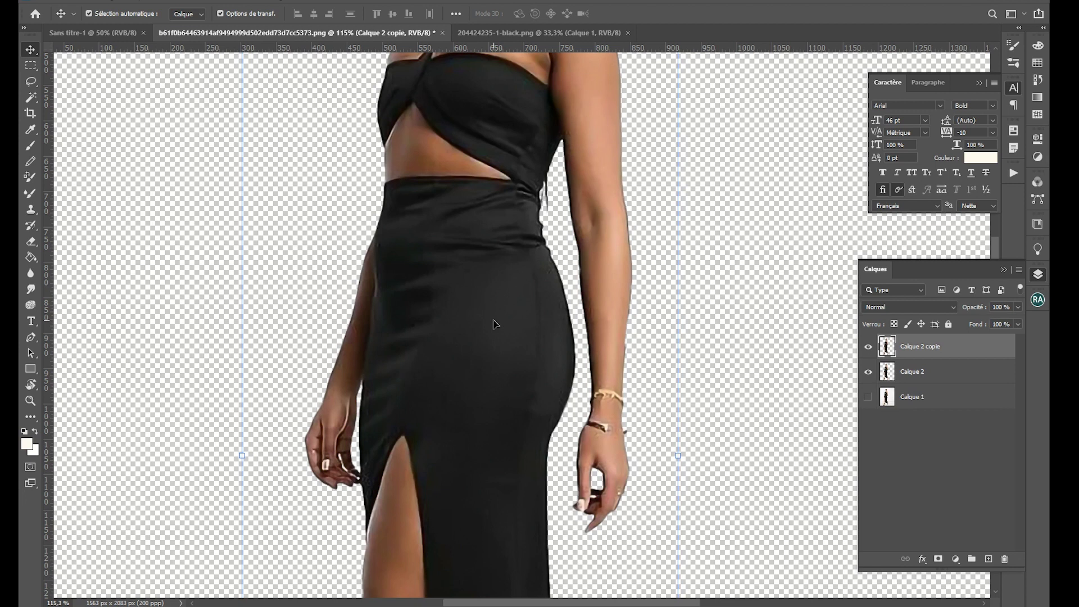
{"action": "scroll", "coordinate": [574, 253], "scroll_direction": "up", "scroll_amount": 3}
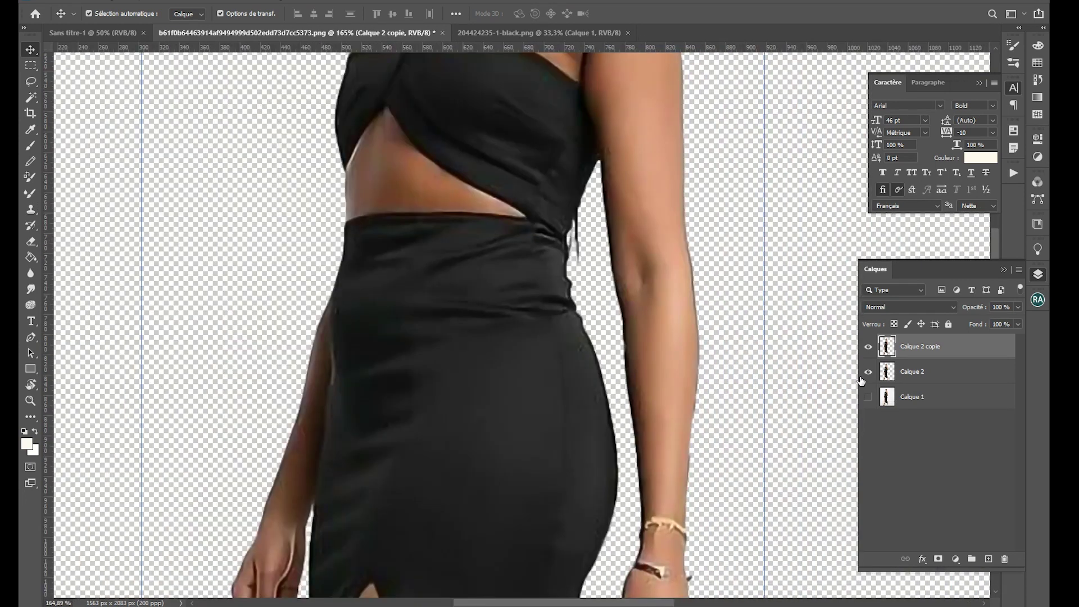
- Add a new layer directly above Calque 1 and fill it with the dark colour #161616
{"action": "left_click", "coordinate": [905, 400]}
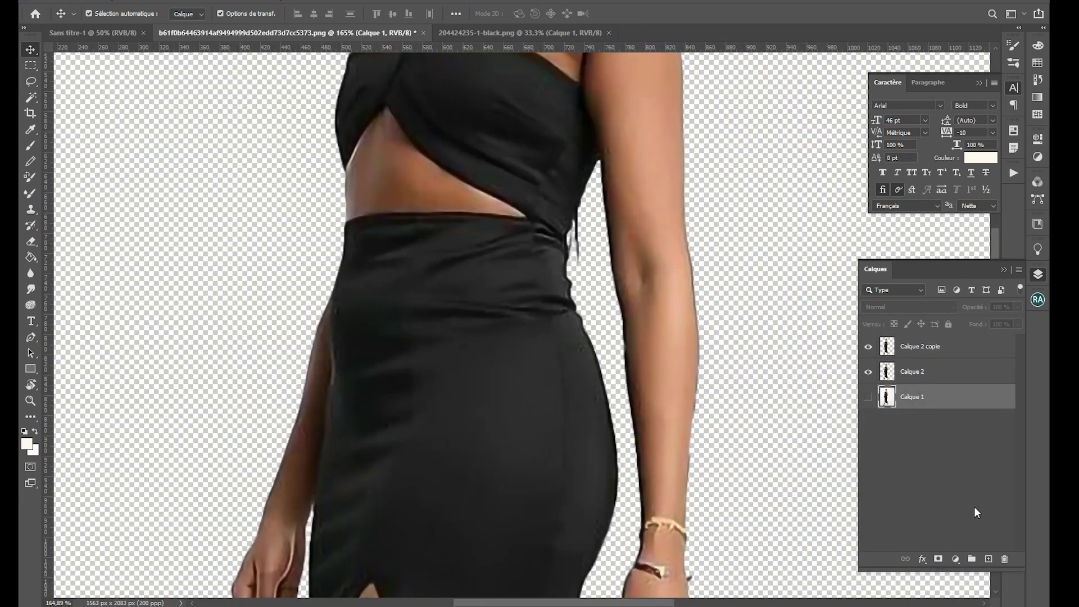
{"action": "left_click", "coordinate": [989, 560]}
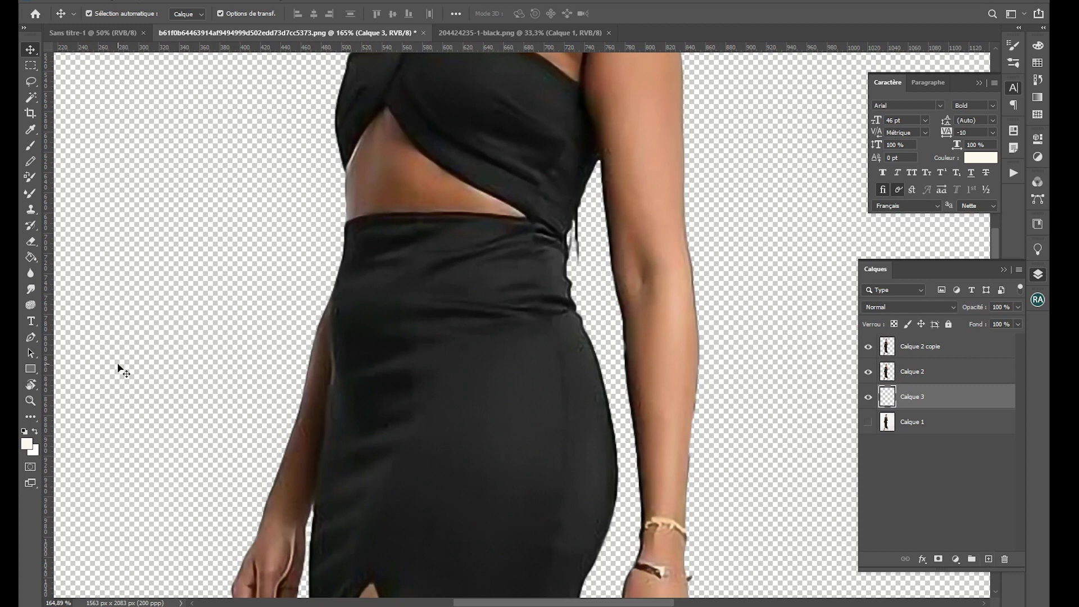
{"action": "left_click", "coordinate": [32, 257]}
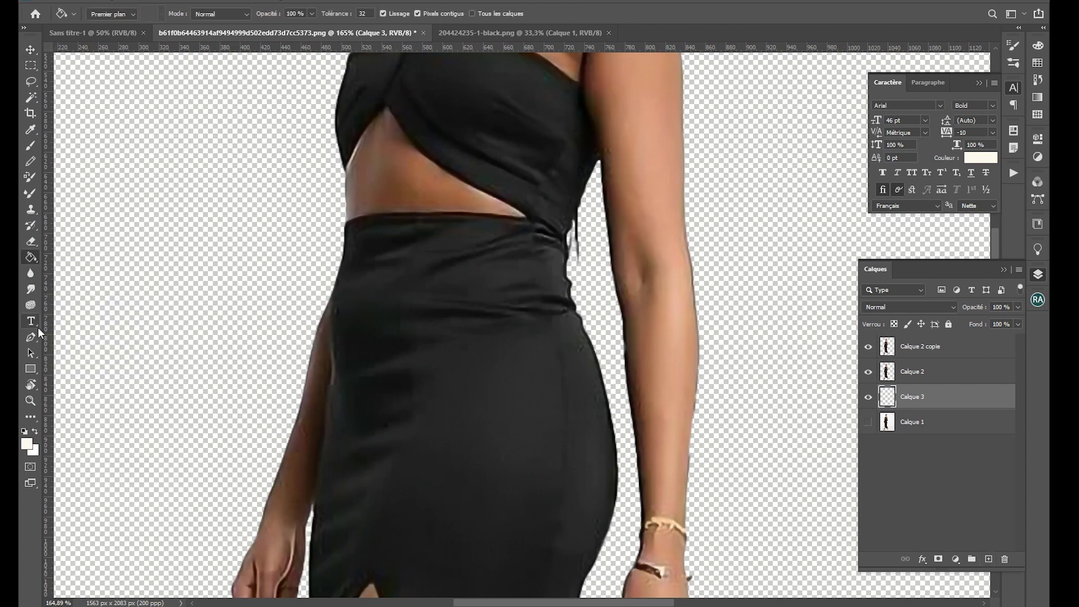
{"action": "left_click", "coordinate": [27, 444]}
{"action": "type", "text": "161616"}
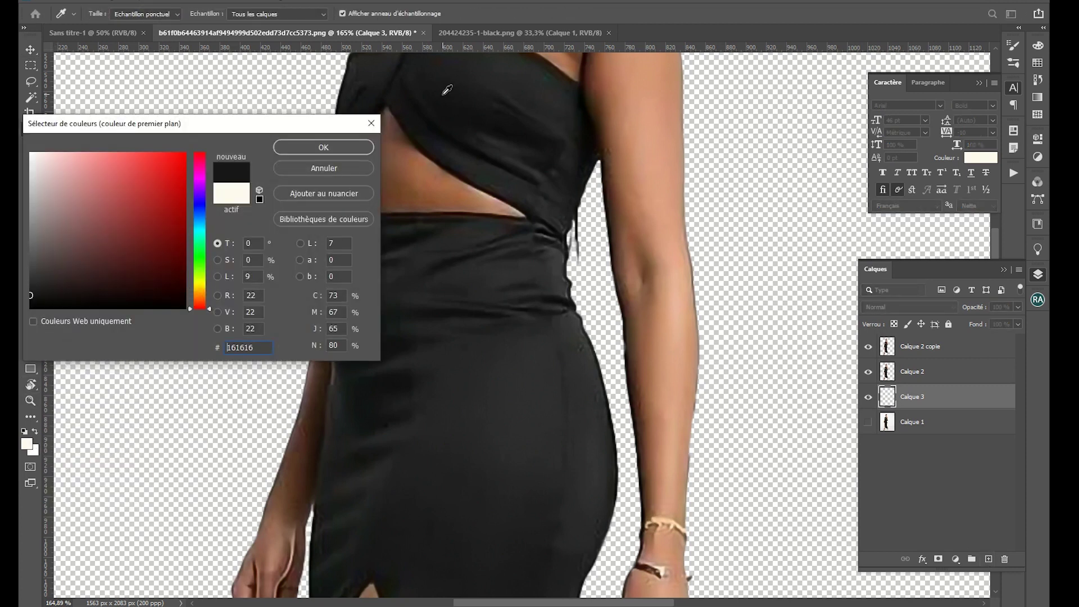
{"action": "key", "text": "Return"}
{"action": "right_click", "coordinate": [957, 404]}
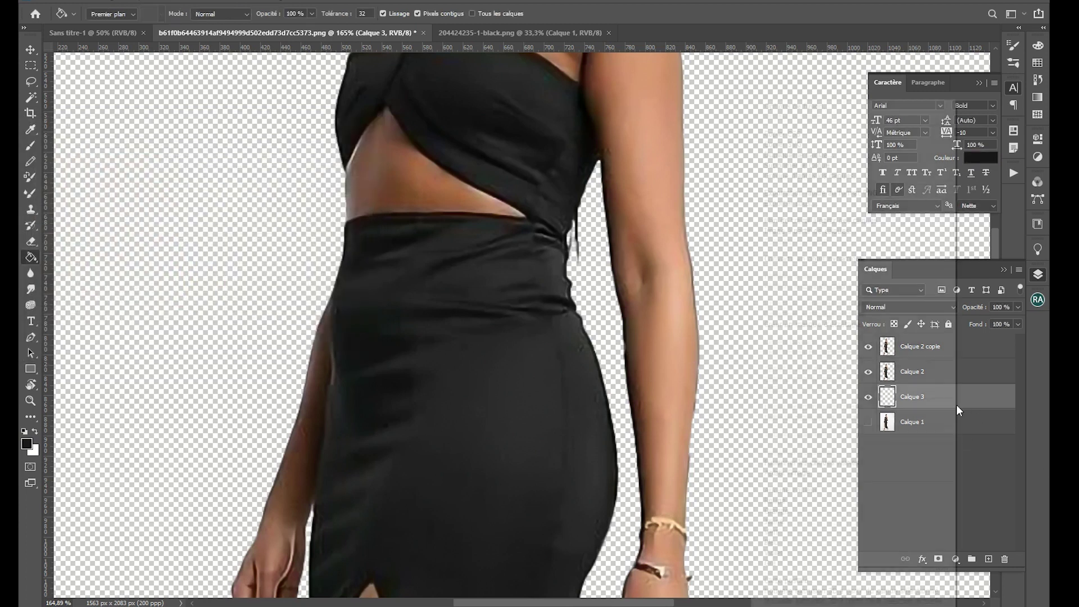
{"action": "left_click", "coordinate": [996, 382]}
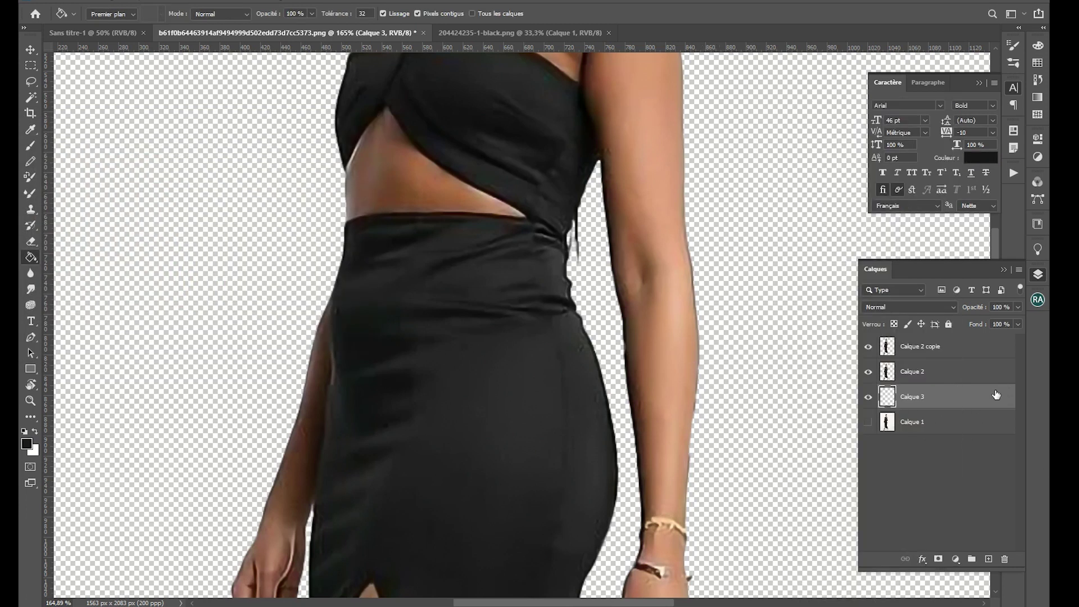
{"action": "left_click", "coordinate": [779, 417]}
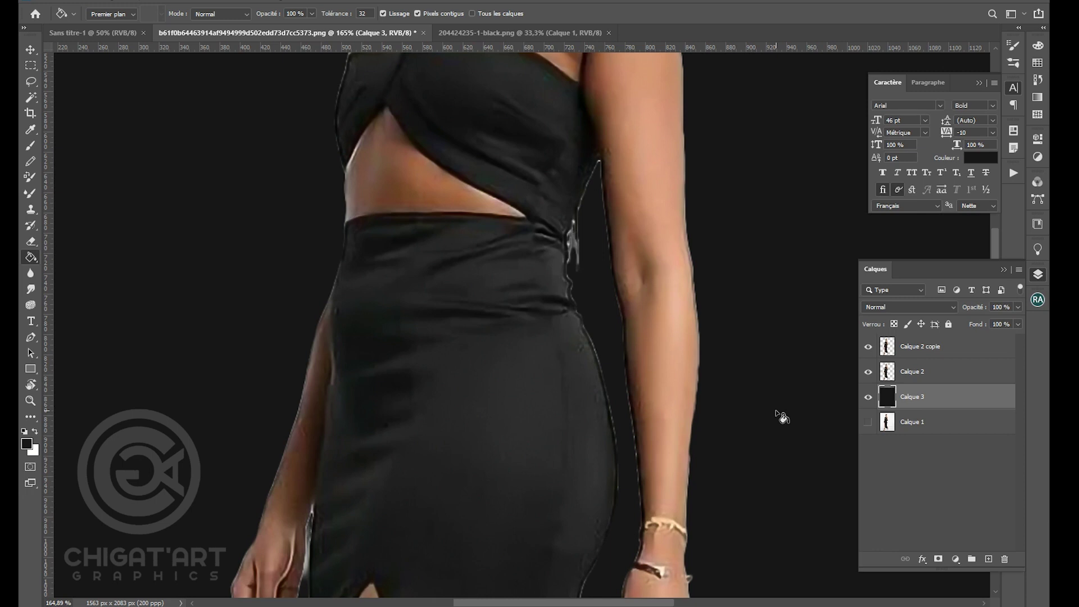
- Inspect the cut-out edges against the dark background and delete the Calque 2 layer beneath its copy
{"action": "key", "text": "p"}
{"action": "scroll", "coordinate": [337, 449], "scroll_direction": "down", "scroll_amount": 5}
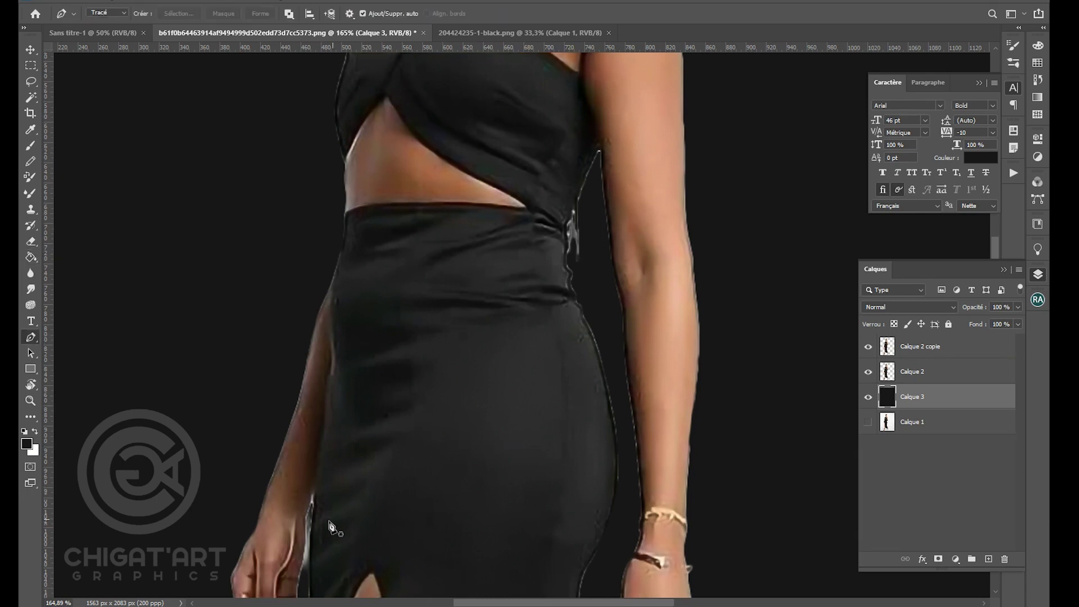
{"action": "scroll", "coordinate": [354, 479], "scroll_direction": "down", "scroll_amount": 5}
{"action": "scroll", "coordinate": [409, 309], "scroll_direction": "up", "scroll_amount": 9}
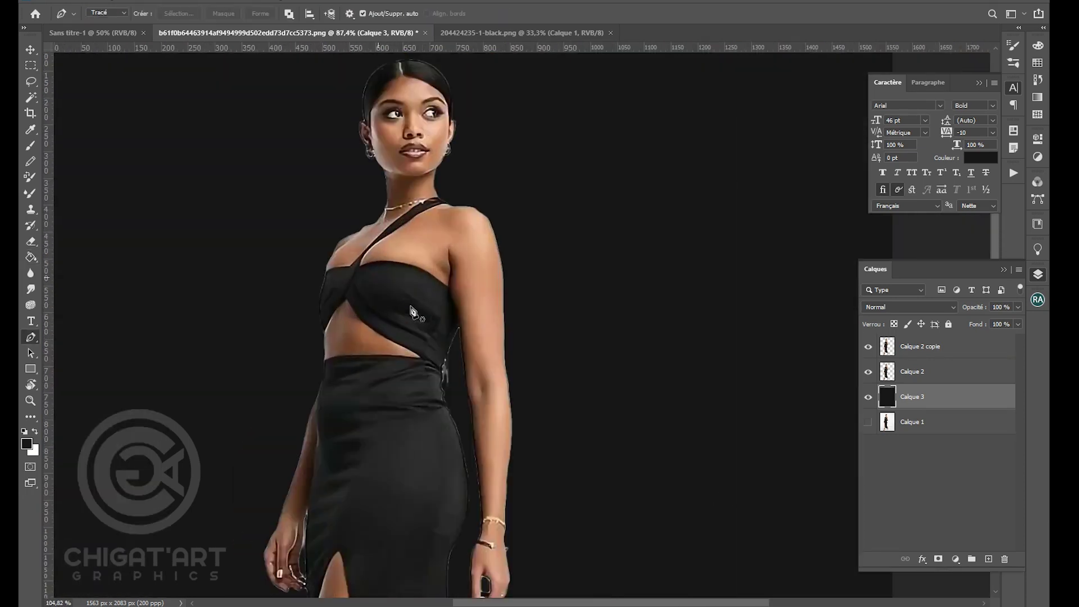
{"action": "scroll", "coordinate": [474, 438], "scroll_direction": "up", "scroll_amount": 6}
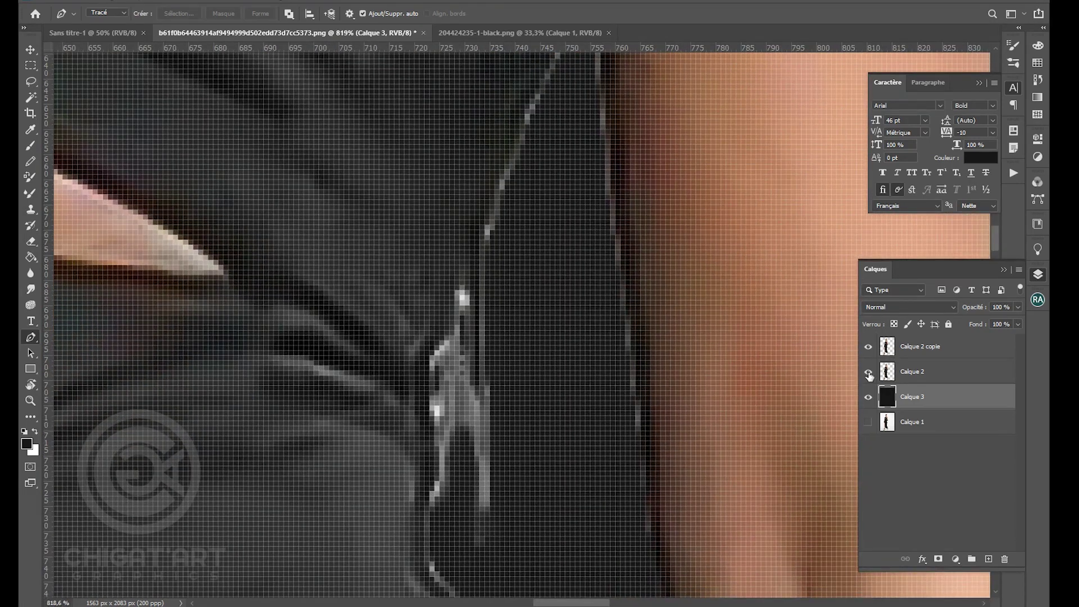
{"action": "left_click", "coordinate": [868, 372]}
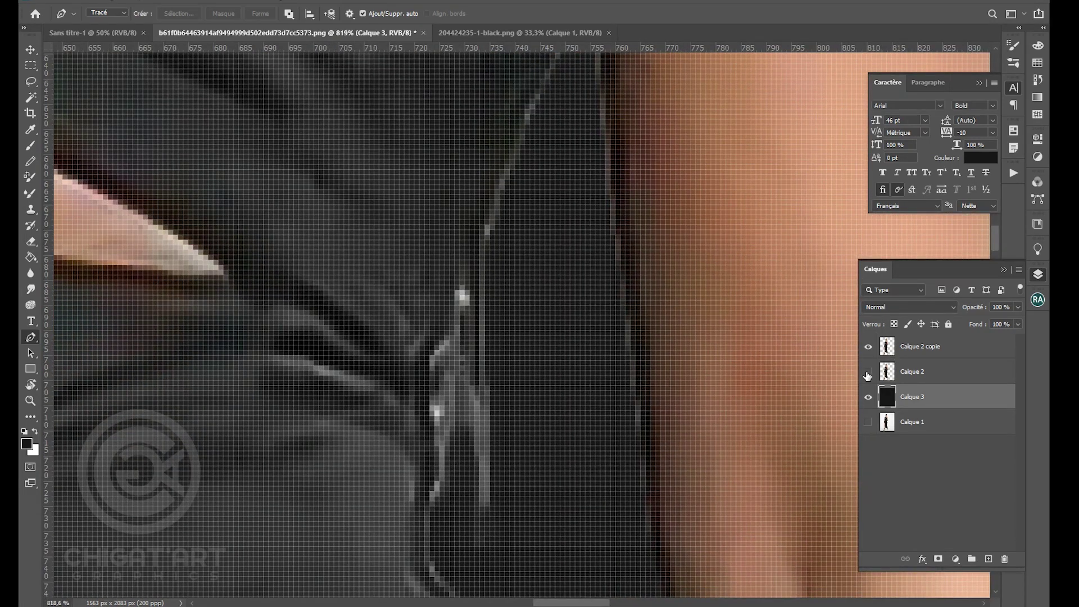
{"action": "left_click", "coordinate": [929, 353]}
{"action": "scroll", "coordinate": [604, 433], "scroll_direction": "up", "scroll_amount": 2}
{"action": "left_click", "coordinate": [913, 369]}
{"action": "key", "text": "Delete"}
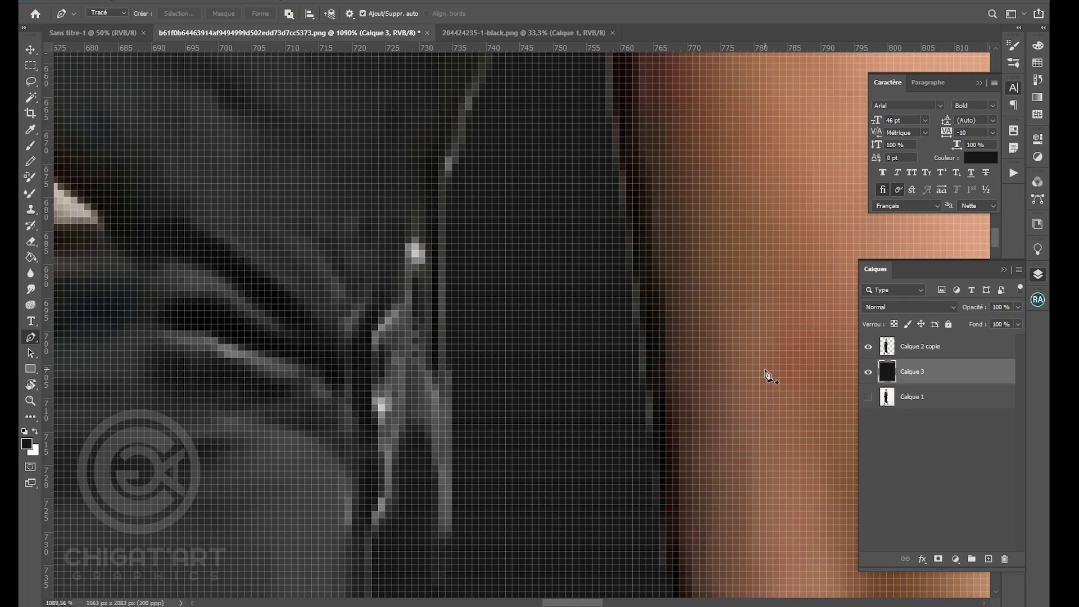
- Start a Pen tool path along the dress side of the loose waist tie, tracing upward past its light fringe
{"action": "scroll", "coordinate": [384, 506], "scroll_direction": "up", "scroll_amount": 2}
{"action": "left_click_drag", "start_coordinate": [374, 518], "coordinate": [407, 474]}
{"action": "left_click", "coordinate": [406, 479]}
{"action": "left_click_drag", "start_coordinate": [427, 421], "coordinate": [428, 382]}
{"action": "left_click", "coordinate": [414, 337]}
{"action": "left_click", "coordinate": [413, 275]}
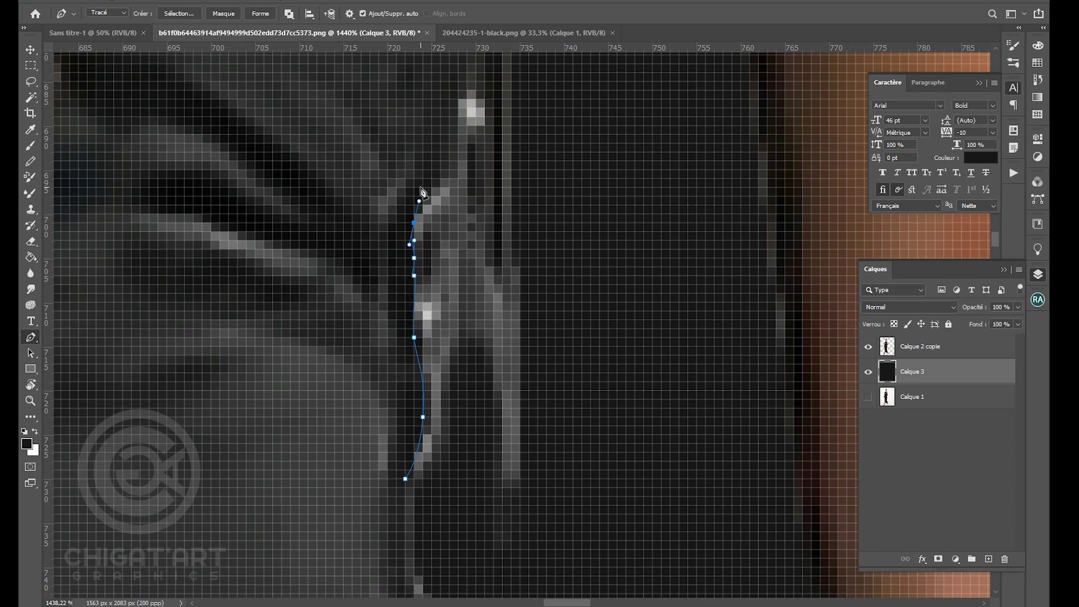
{"action": "scroll", "coordinate": [424, 202], "scroll_direction": "up", "scroll_amount": 3}
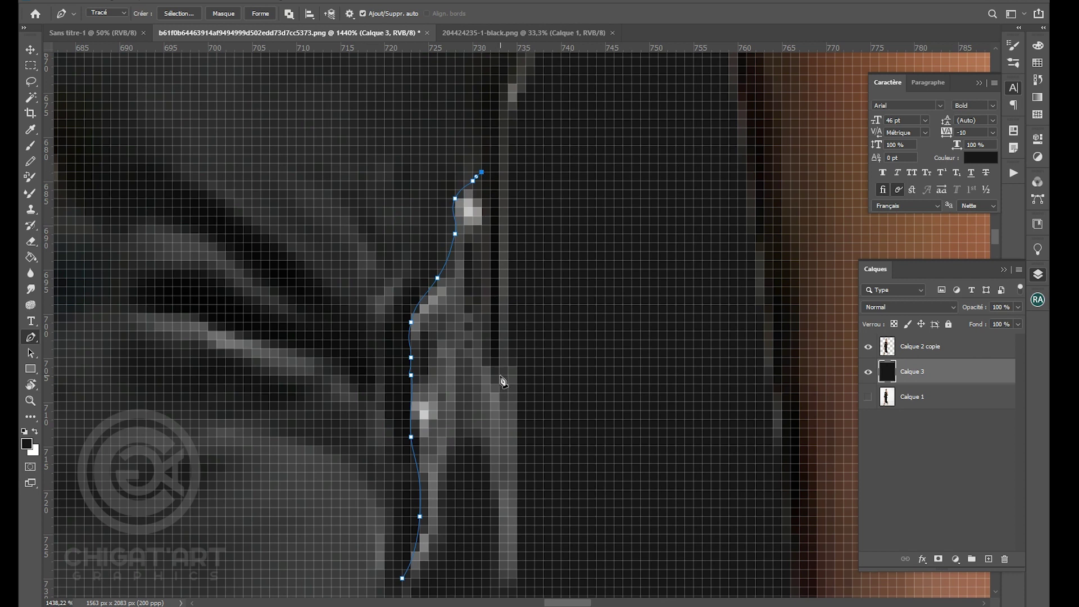
- Continue the path down the outer side of the loose tie and back up along the dress's back edge
{"action": "left_click_drag", "start_coordinate": [491, 349], "coordinate": [495, 378]}
{"action": "left_click_drag", "start_coordinate": [498, 166], "coordinate": [452, 362]}
{"action": "left_click_drag", "start_coordinate": [462, 306], "coordinate": [465, 293]}
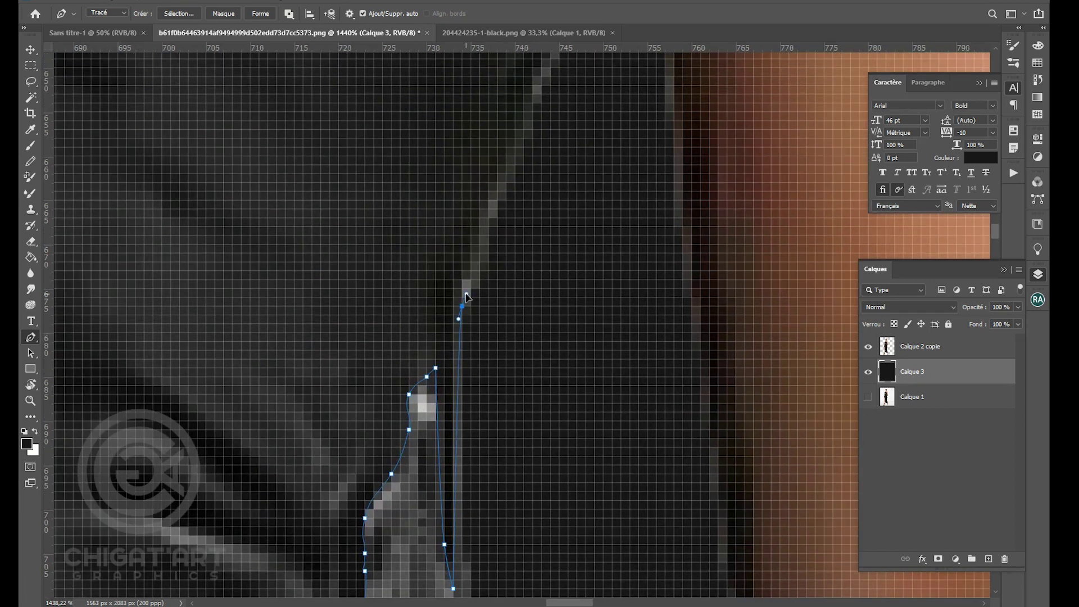
{"action": "left_click_drag", "start_coordinate": [493, 181], "coordinate": [427, 493]}
{"action": "left_click_drag", "start_coordinate": [475, 362], "coordinate": [510, 296]}
- Carry the path over the peak of the gap below the armpit and down the inner edge of the upper arm
{"action": "left_click", "coordinate": [567, 199]}
{"action": "left_click", "coordinate": [600, 310]}
{"action": "left_click_drag", "start_coordinate": [610, 388], "coordinate": [551, 161]}
{"action": "left_click_drag", "start_coordinate": [564, 296], "coordinate": [576, 365]}
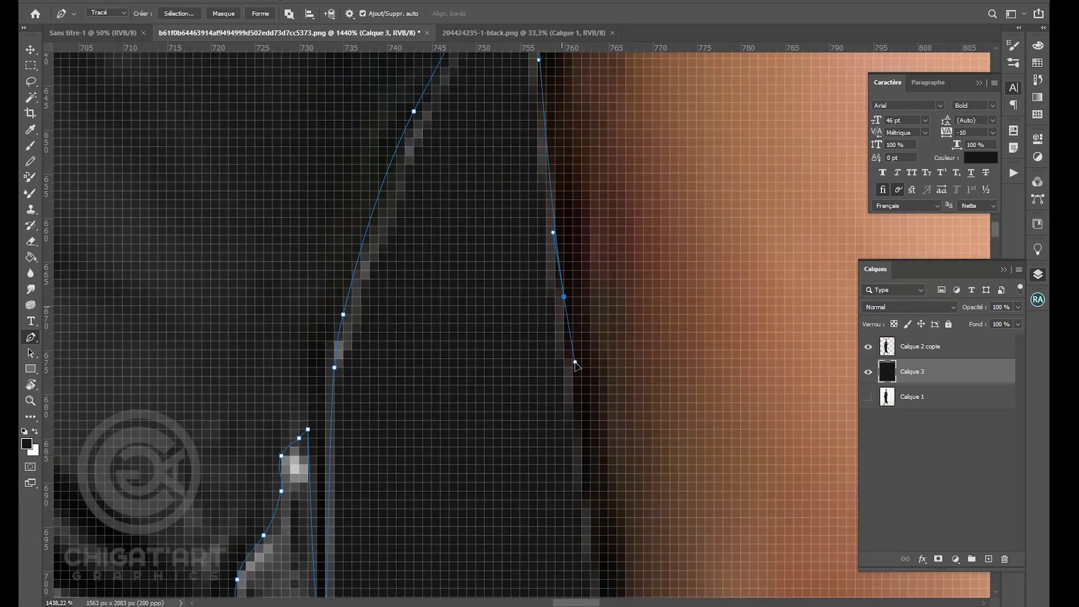
{"action": "scroll", "coordinate": [579, 372], "scroll_direction": "down", "scroll_amount": 3}
{"action": "scroll", "coordinate": [583, 363], "scroll_direction": "up", "scroll_amount": 2}
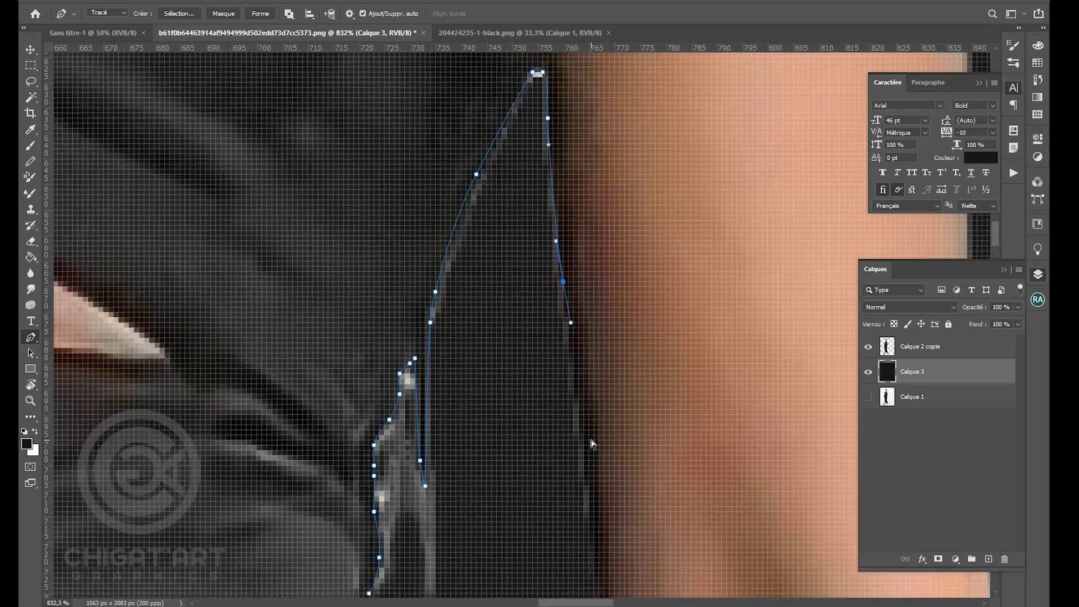
{"action": "left_click", "coordinate": [576, 406]}
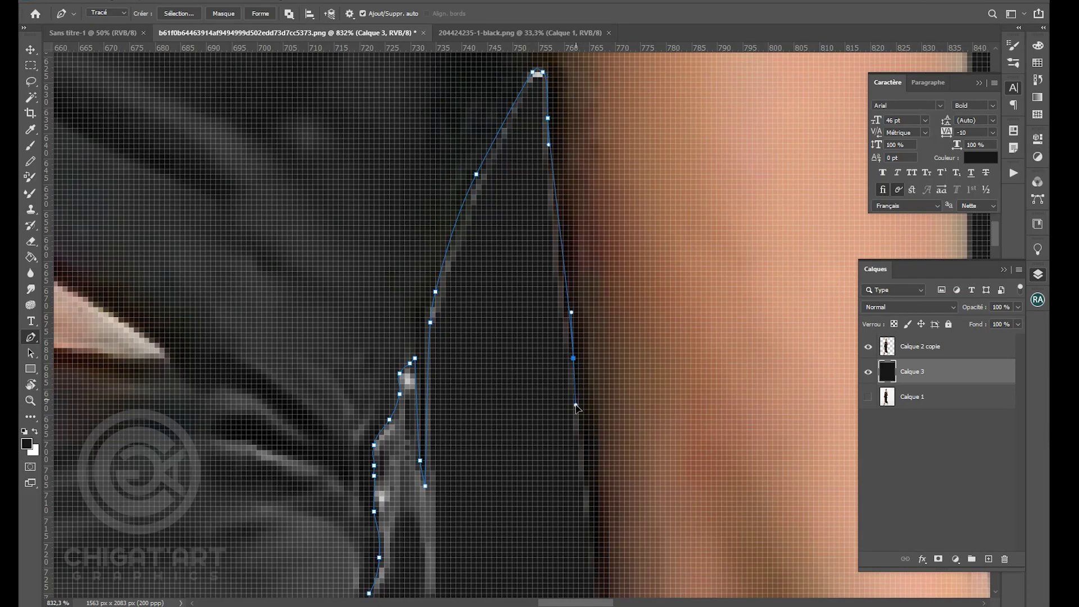
- Extend the path down the arm's inner edge past the elbow, just inside the light fringe
{"action": "left_click_drag", "start_coordinate": [603, 549], "coordinate": [540, 232]}
{"action": "left_click_drag", "start_coordinate": [547, 366], "coordinate": [547, 197]}
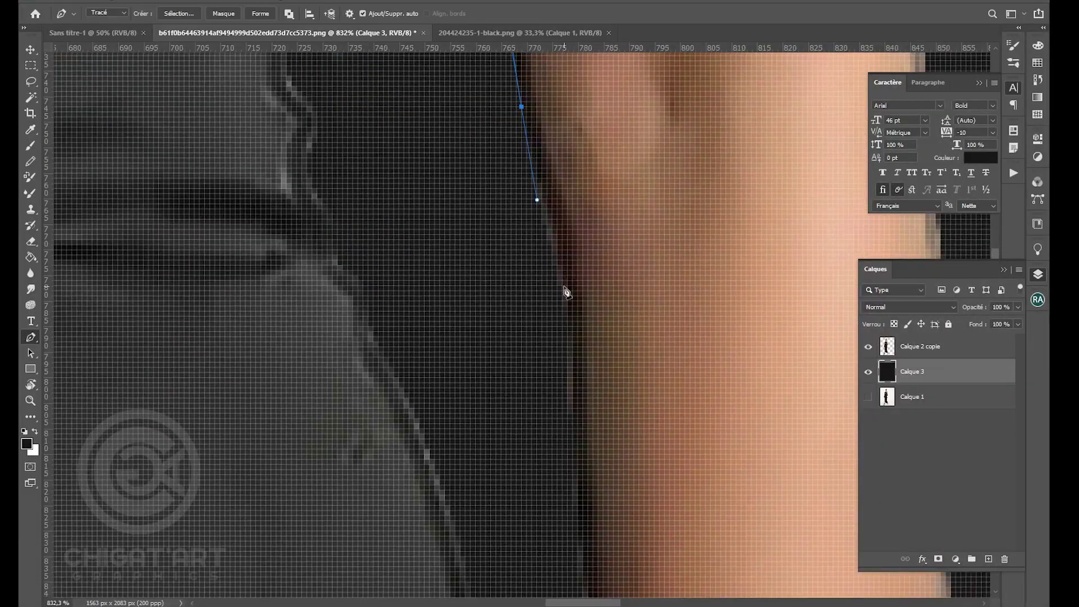
{"action": "left_click", "coordinate": [575, 407]}
{"action": "left_click_drag", "start_coordinate": [591, 589], "coordinate": [525, 287]}
{"action": "left_click_drag", "start_coordinate": [530, 358], "coordinate": [535, 393]}
{"action": "left_click", "coordinate": [536, 428]}
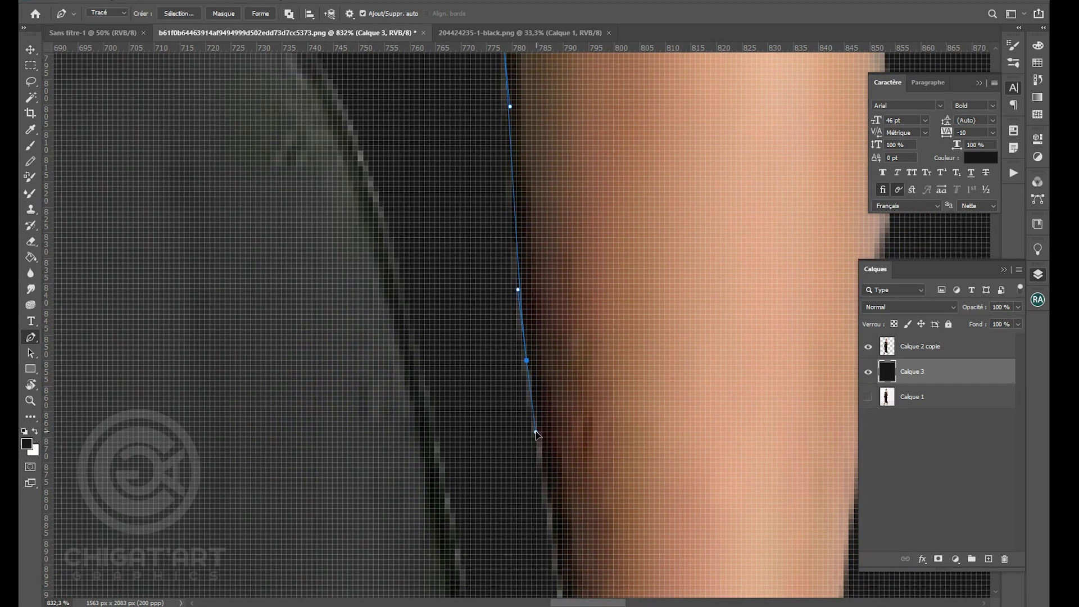
- Trace the forearm's inner edge with further path anchors toward the gold bracelet
{"action": "left_click_drag", "start_coordinate": [537, 436], "coordinate": [486, 21]}
{"action": "scroll", "coordinate": [523, 147], "scroll_direction": "down", "scroll_amount": 2}
{"action": "scroll", "coordinate": [506, 224], "scroll_direction": "down", "scroll_amount": 1}
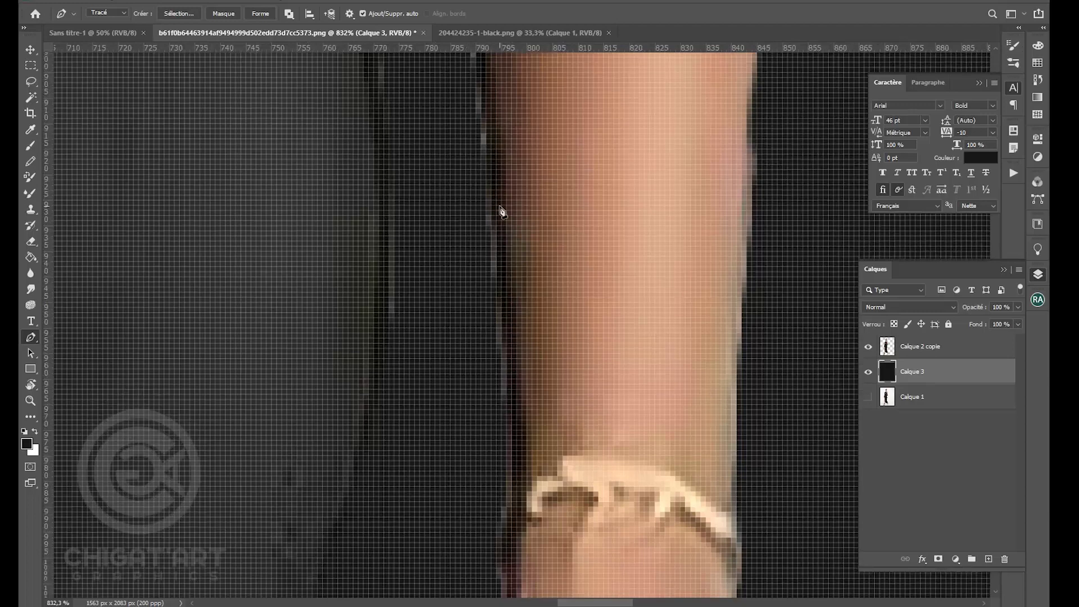
{"action": "scroll", "coordinate": [562, 394], "scroll_direction": "up", "scroll_amount": 8}
{"action": "left_click", "coordinate": [573, 453]}
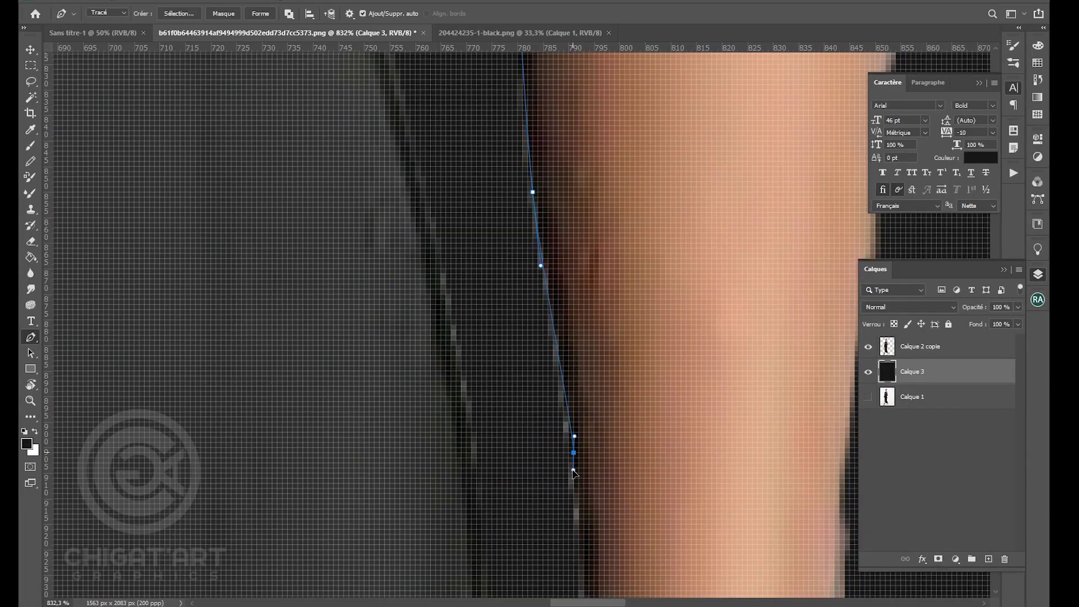
{"action": "scroll", "coordinate": [579, 498], "scroll_direction": "down", "scroll_amount": 5}
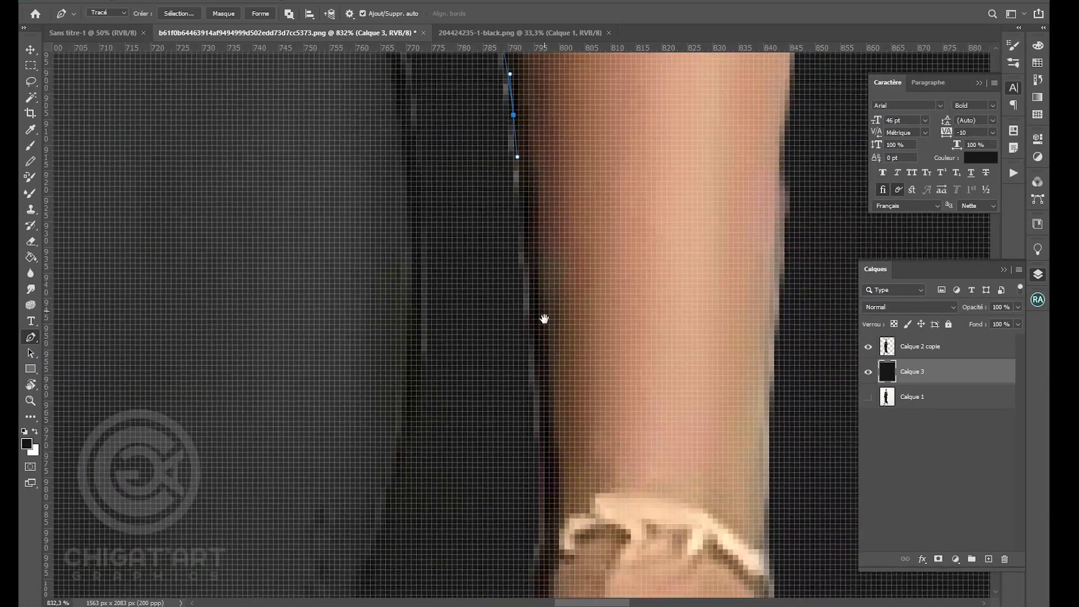
{"action": "left_click", "coordinate": [539, 378]}
- Extend the path down the wrist's inner edge from the gold bracelet to the dark bracelet, just inside the light fringe
{"action": "scroll", "coordinate": [542, 233], "scroll_direction": "down", "scroll_amount": 3}
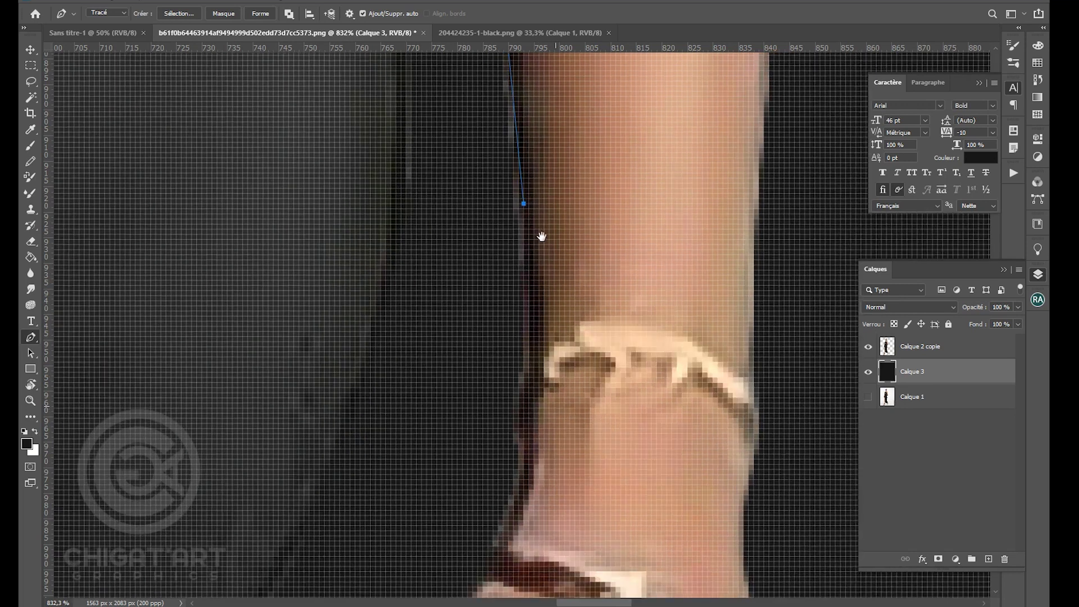
{"action": "left_click_drag", "start_coordinate": [529, 362], "coordinate": [528, 387]}
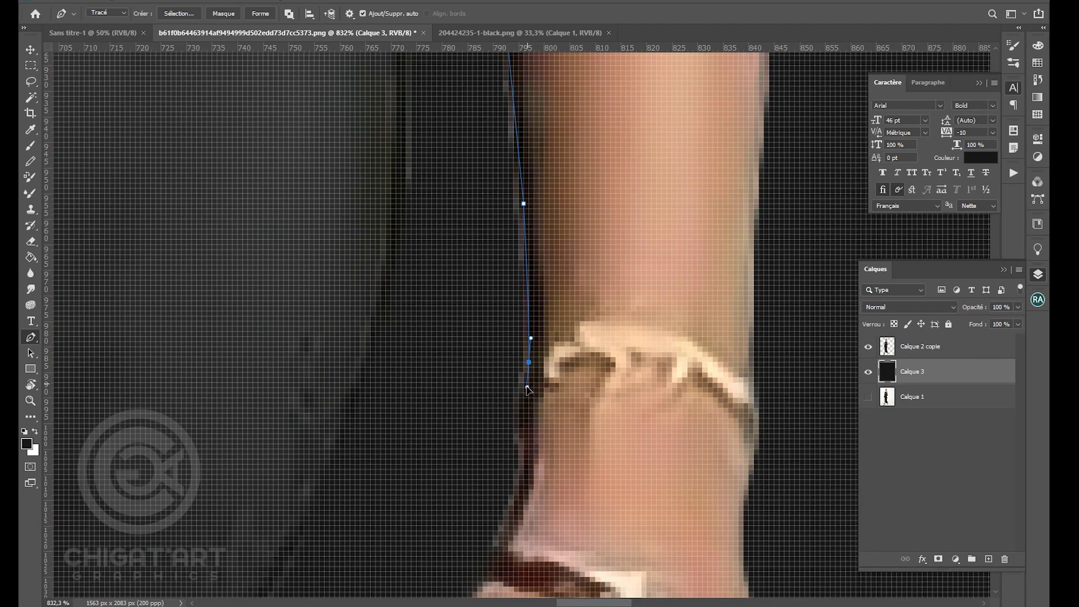
{"action": "scroll", "coordinate": [523, 446], "scroll_direction": "down", "scroll_amount": 4}
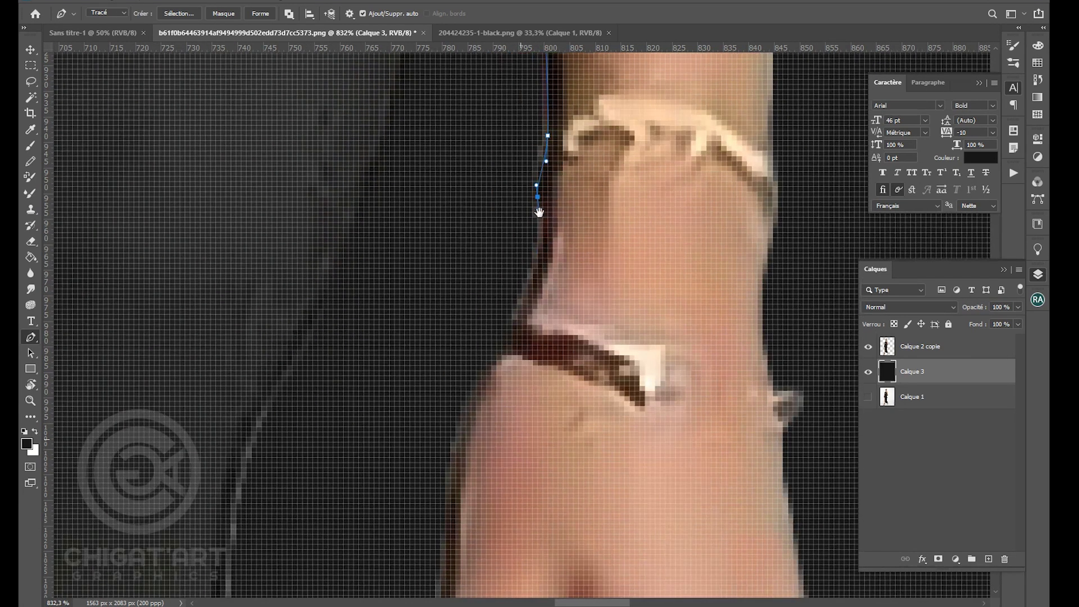
{"action": "left_click_drag", "start_coordinate": [543, 237], "coordinate": [542, 262]}
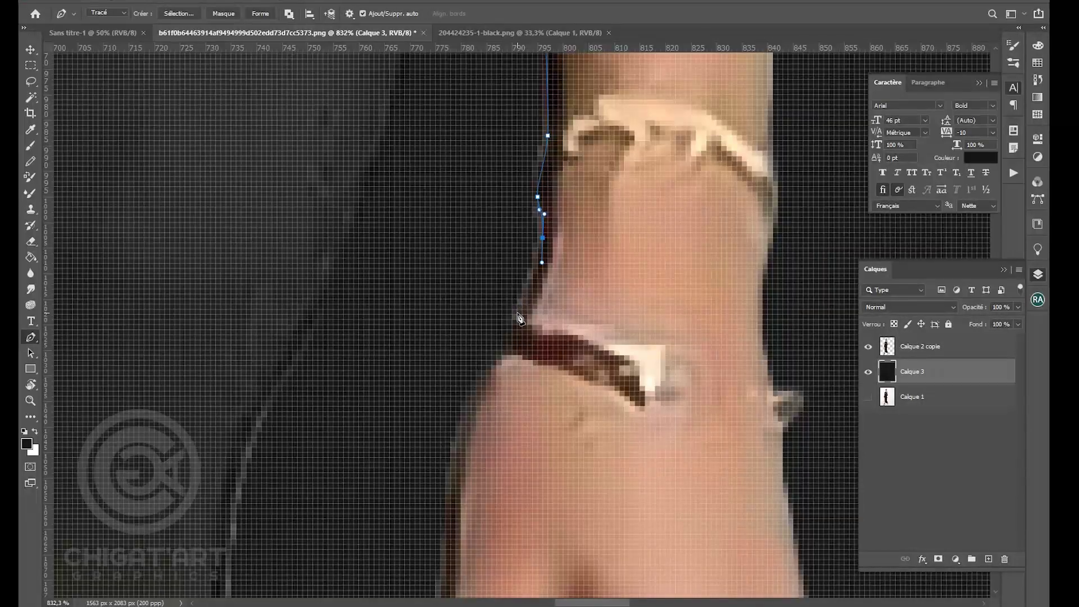
{"action": "scroll", "coordinate": [513, 314], "scroll_direction": "down", "scroll_amount": 3}
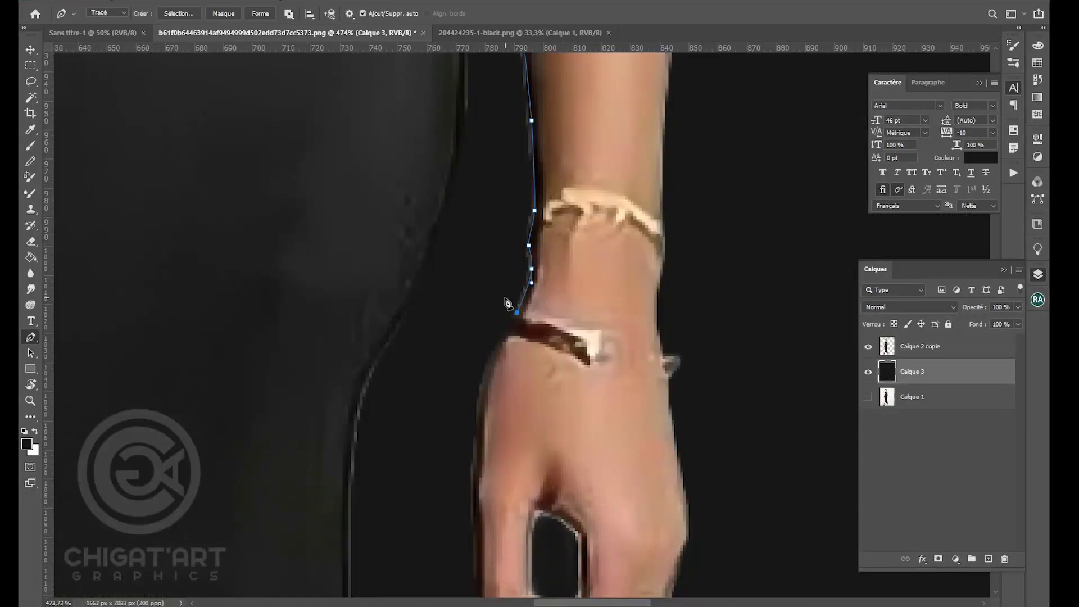
{"action": "scroll", "coordinate": [517, 342], "scroll_direction": "up", "scroll_amount": 3}
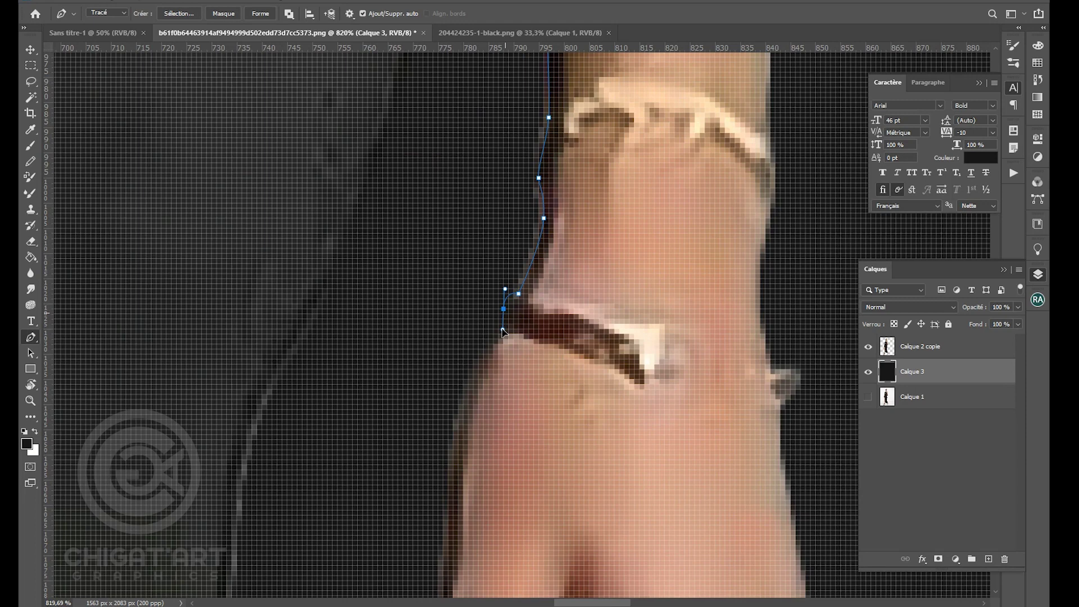
- Trace the back hand's inner edge with curved path anchors from the dark bracelet down along the thumb
{"action": "left_click_drag", "start_coordinate": [483, 387], "coordinate": [408, 292]}
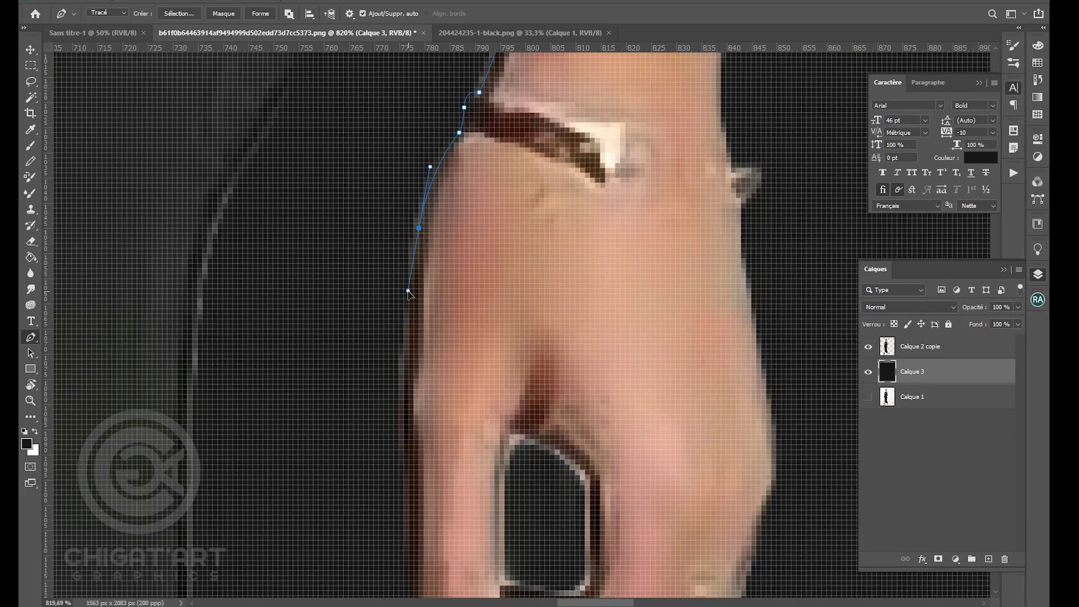
{"action": "left_click_drag", "start_coordinate": [409, 344], "coordinate": [405, 381]}
{"action": "mouse_move", "coordinate": [407, 430]}
{"action": "left_mouse_down"}
{"action": "mouse_move", "coordinate": [397, 270]}
{"action": "mouse_move", "coordinate": [394, 334]}
{"action": "left_mouse_up"}
{"action": "left_click_drag", "start_coordinate": [403, 384], "coordinate": [407, 423]}
{"action": "scroll", "coordinate": [408, 421], "scroll_direction": "down", "scroll_amount": 3}
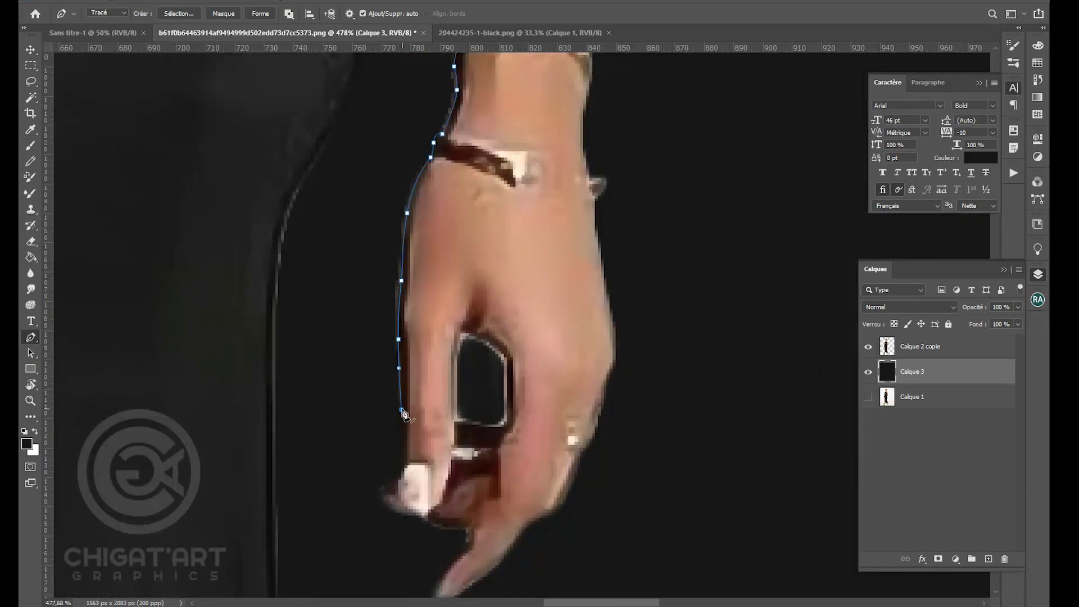
- Carry the path away from the thumb through the empty background down to the dress hem above the rear ankle
{"action": "scroll", "coordinate": [424, 335], "scroll_direction": "down", "scroll_amount": 2}
{"action": "scroll", "coordinate": [416, 326], "scroll_direction": "down", "scroll_amount": 6}
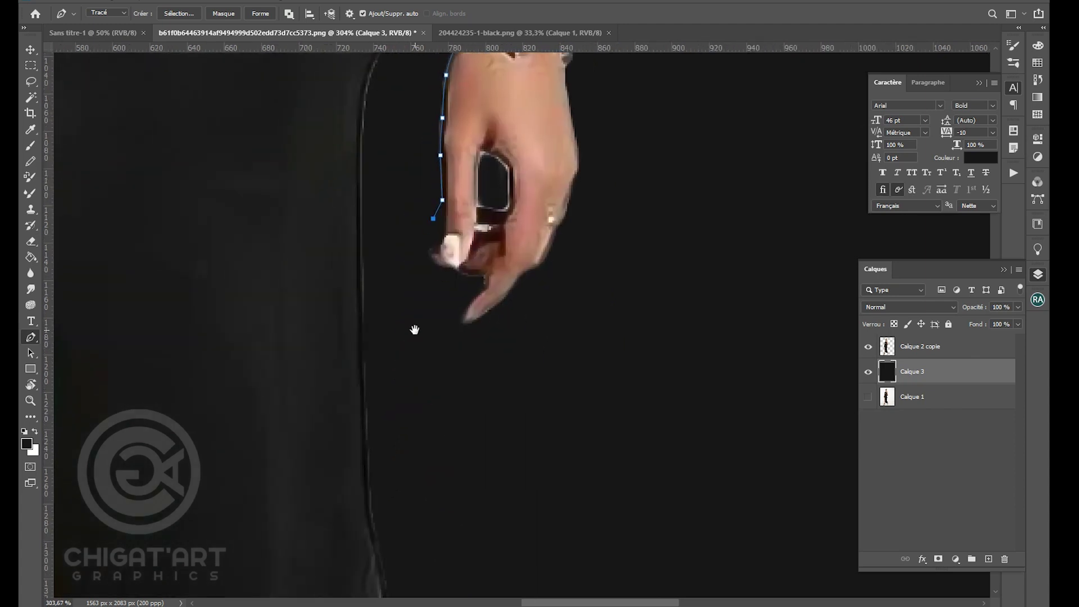
{"action": "left_click", "coordinate": [412, 298]}
{"action": "scroll", "coordinate": [444, 308], "scroll_direction": "up", "scroll_amount": 5}
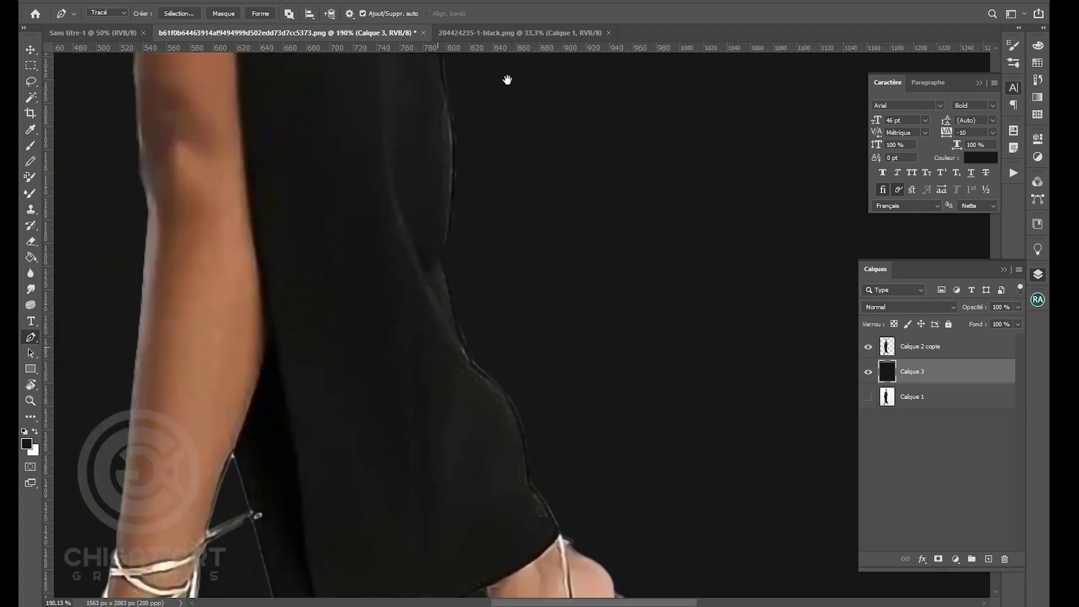
{"action": "scroll", "coordinate": [561, 319], "scroll_direction": "up", "scroll_amount": 2}
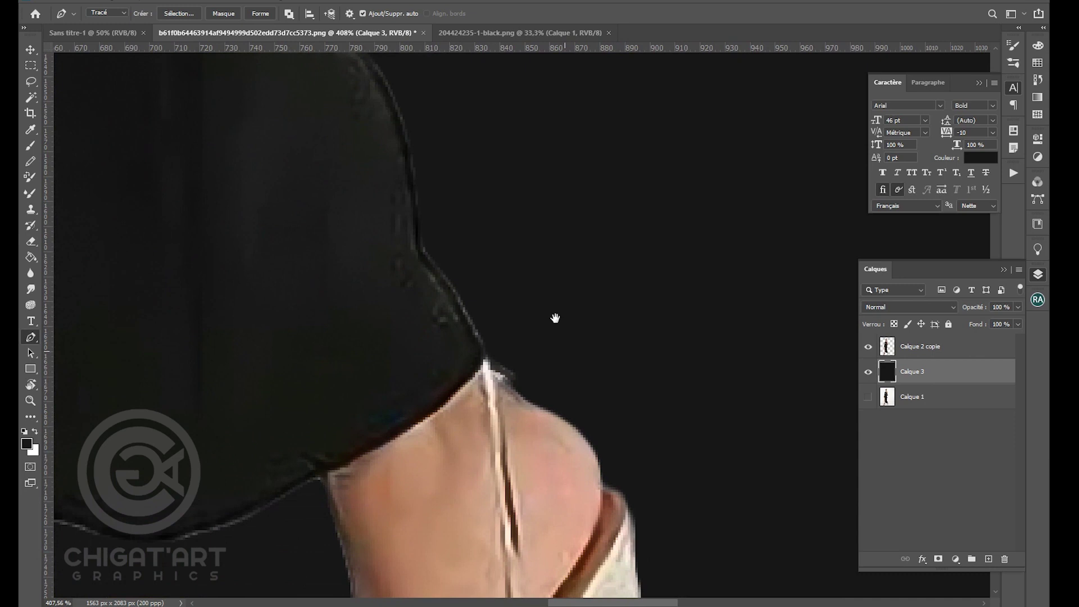
{"action": "left_click", "coordinate": [523, 377]}
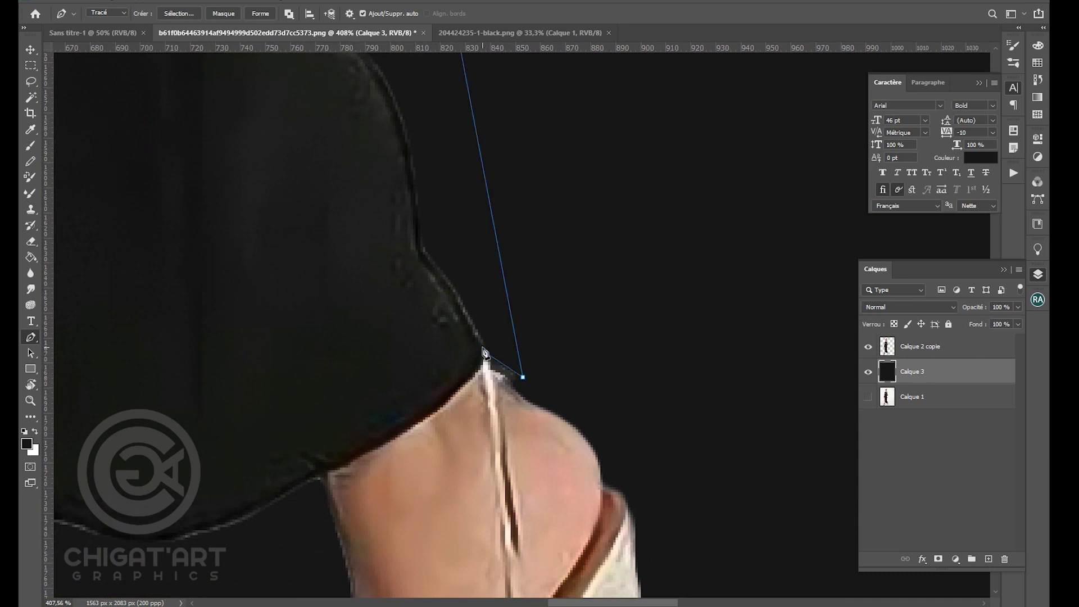
- Trace the dress's back edge upward from the hem around its lower curve with curved path segments
{"action": "left_click_drag", "start_coordinate": [413, 240], "coordinate": [414, 226]}
{"action": "left_click_drag", "start_coordinate": [394, 129], "coordinate": [442, 366]}
{"action": "left_click_drag", "start_coordinate": [433, 324], "coordinate": [402, 276]}
{"action": "left_click_drag", "start_coordinate": [356, 242], "coordinate": [345, 235]}
{"action": "left_click_drag", "start_coordinate": [317, 169], "coordinate": [385, 285]}
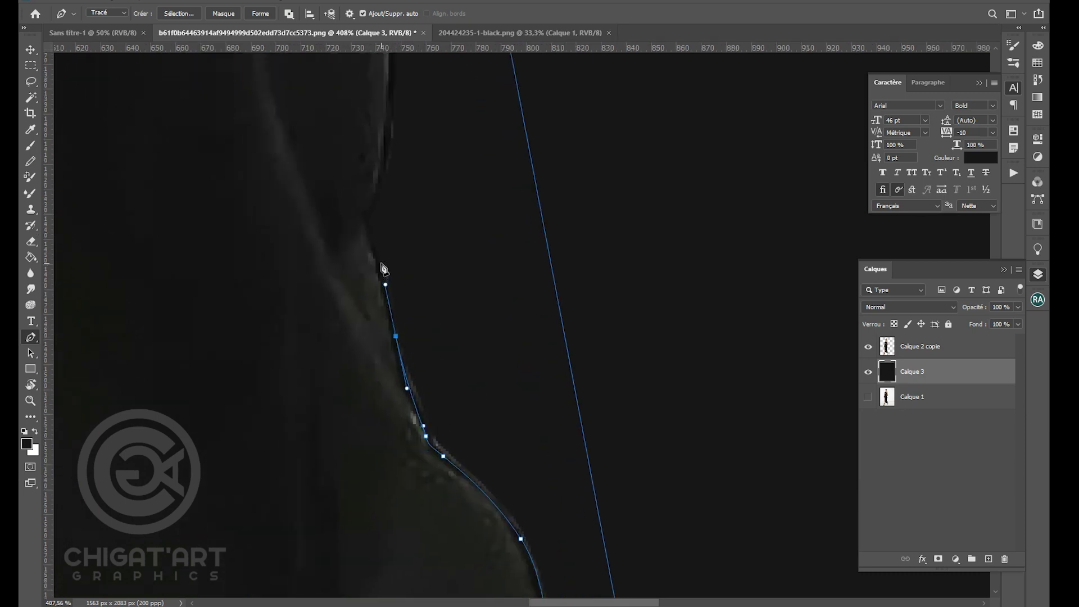
- Continue the path around the notch in the dress's lower back edge and up the straighter section above it
{"action": "left_click_drag", "start_coordinate": [372, 208], "coordinate": [395, 377]}
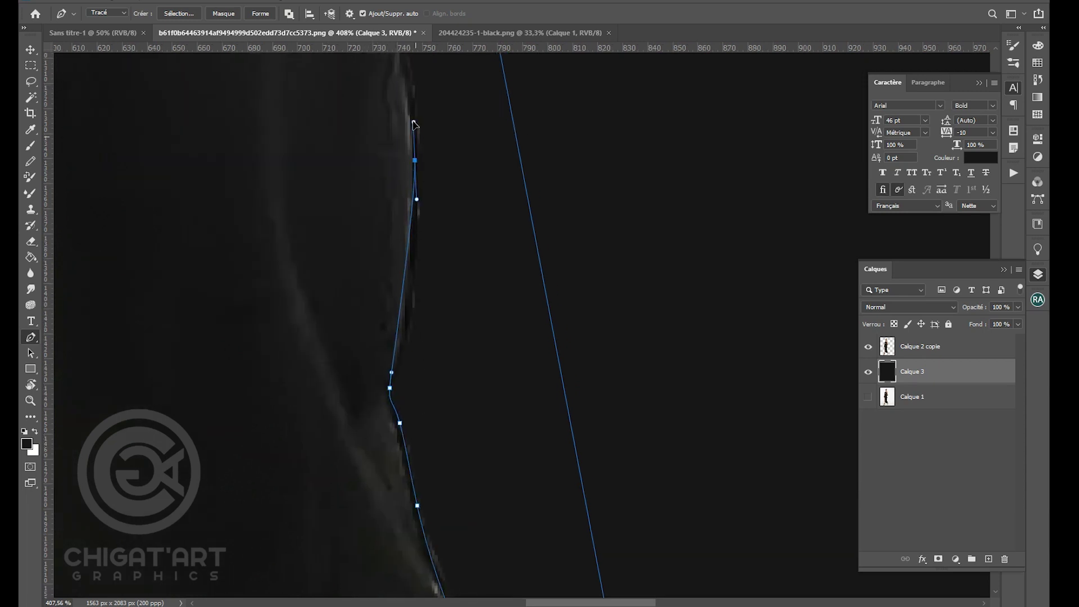
{"action": "left_click_drag", "start_coordinate": [412, 273], "coordinate": [416, 179]}
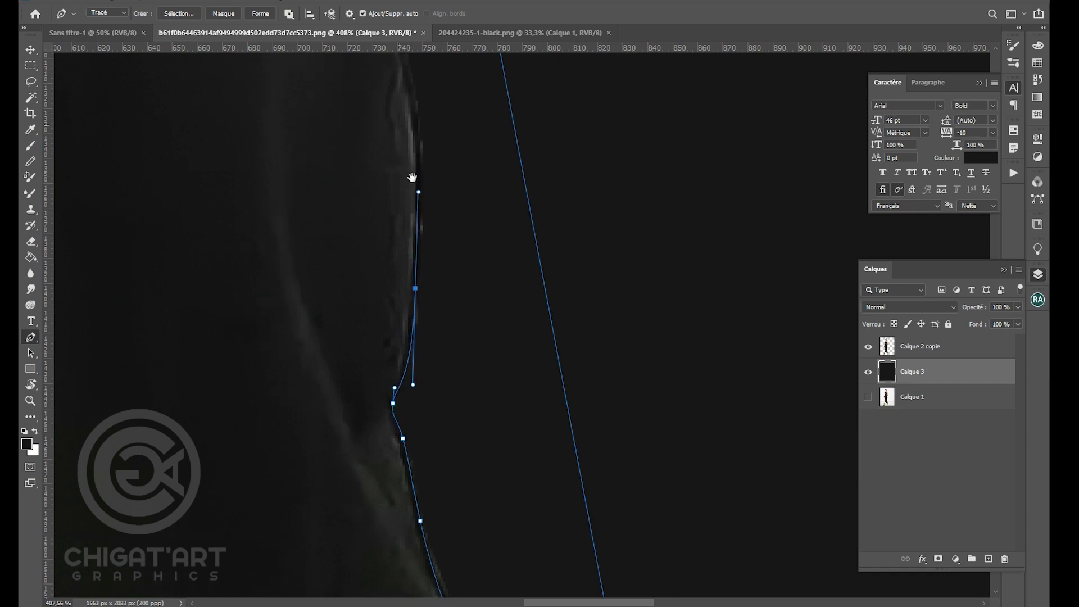
{"action": "left_click_drag", "start_coordinate": [399, 124], "coordinate": [466, 375]}
{"action": "left_click_drag", "start_coordinate": [469, 317], "coordinate": [462, 290]}
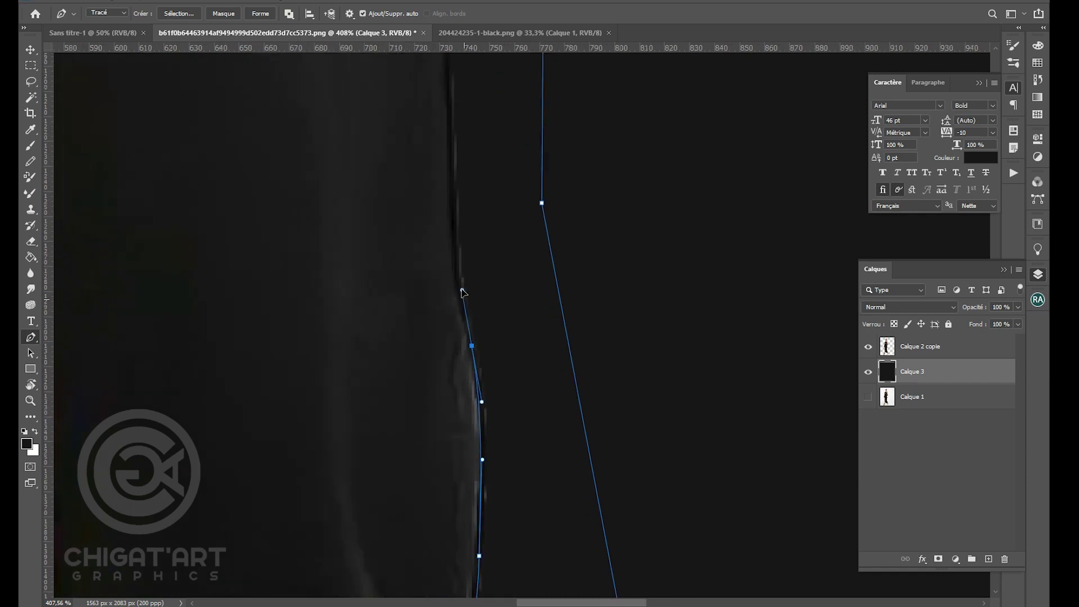
- Extend the path up the dress's back edge past the hip and waist folds toward the loose tie
{"action": "left_click_drag", "start_coordinate": [478, 150], "coordinate": [491, 492]}
{"action": "left_click_drag", "start_coordinate": [462, 272], "coordinate": [434, 454]}
{"action": "left_click", "coordinate": [464, 182]}
{"action": "left_click_drag", "start_coordinate": [438, 344], "coordinate": [445, 300]}
{"action": "mouse_move", "coordinate": [483, 258]}
{"action": "left_mouse_down"}
{"action": "mouse_move", "coordinate": [494, 233]}
{"action": "mouse_move", "coordinate": [430, 569]}
{"action": "left_mouse_up"}
{"action": "mouse_move", "coordinate": [468, 394]}
{"action": "left_mouse_down"}
{"action": "mouse_move", "coordinate": [467, 302]}
{"action": "mouse_move", "coordinate": [487, 466]}
{"action": "left_mouse_up"}
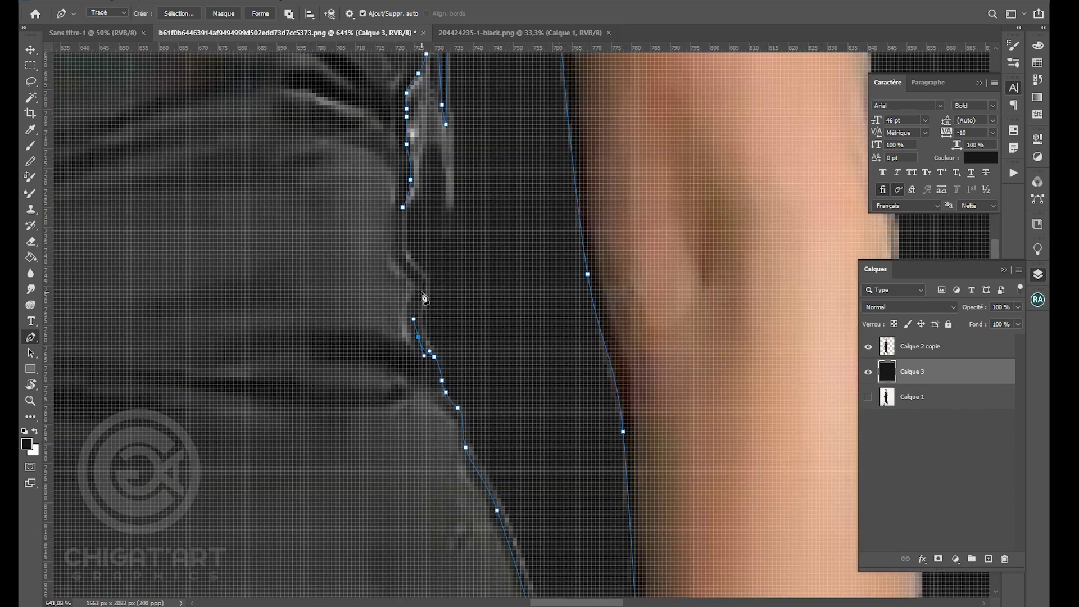
- Convert the path around the arm gap into a selection and delete that area from the layer Calque 2 copie
{"action": "right_click", "coordinate": [508, 186]}
{"action": "left_click", "coordinate": [573, 239]}
{"action": "key", "text": "Return"}
{"action": "key", "text": "Delete"}
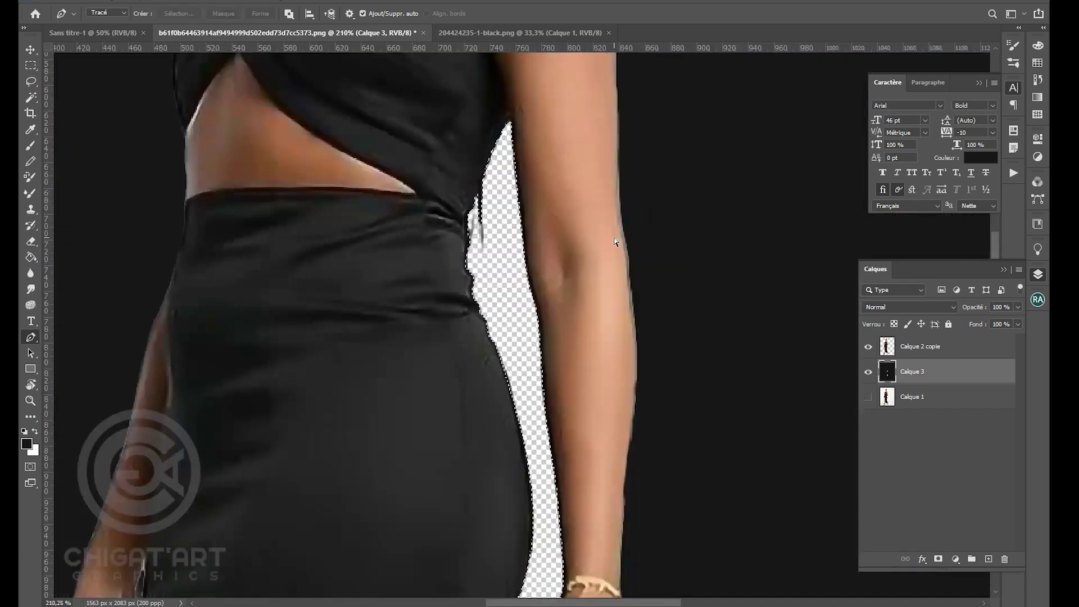
{"action": "key", "text": "ctrl+z"}
{"action": "left_click", "coordinate": [922, 346]}
{"action": "key", "text": "Delete"}
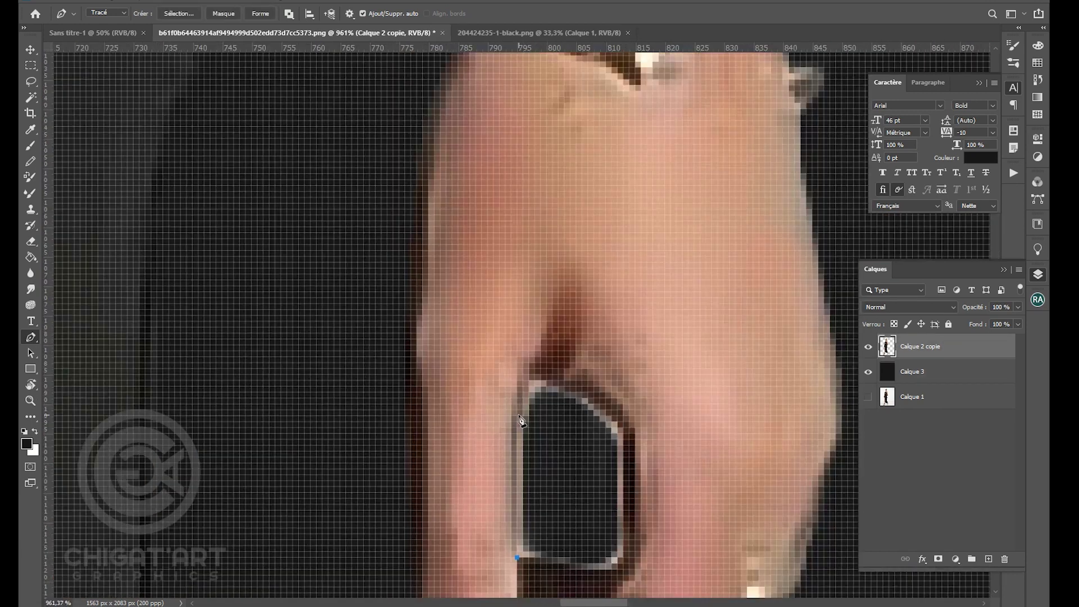
- Clear the light fringe along the inner edges of the gap between the back hand's thumb and fingers
{"action": "scroll", "coordinate": [562, 337], "scroll_direction": "down", "scroll_amount": 3}
{"action": "right_click", "coordinate": [568, 312]}
{"action": "key", "text": "Escape"}
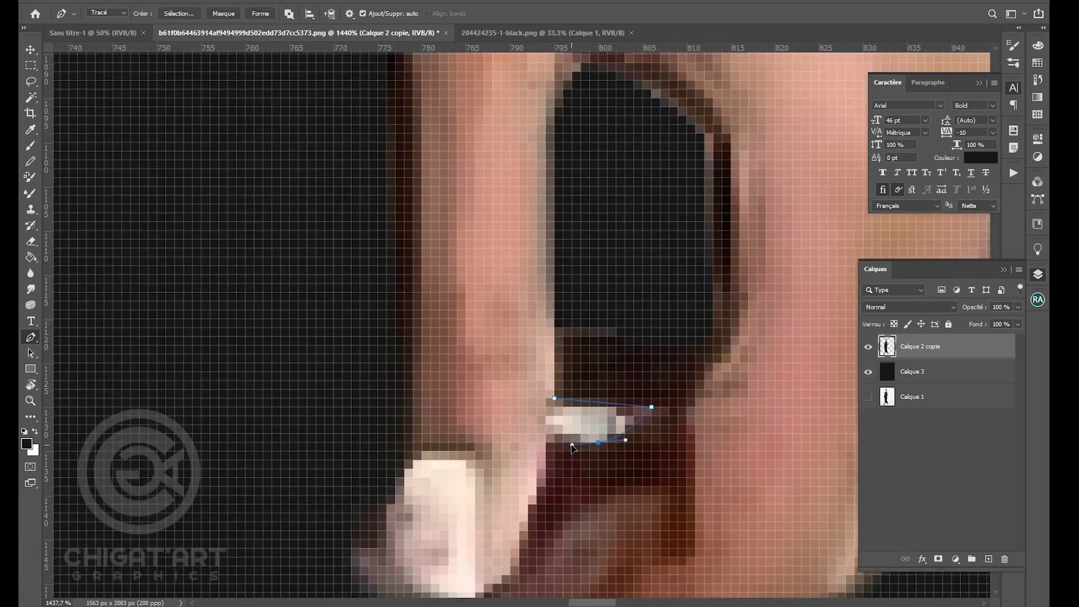
- Delete the outlined white spot below the finger gap and convert the path at the gap's upper corner into a selection
{"action": "right_click", "coordinate": [591, 421]}
{"action": "left_click", "coordinate": [645, 385]}
{"action": "key", "text": "Return"}
{"action": "key", "text": "Delete"}
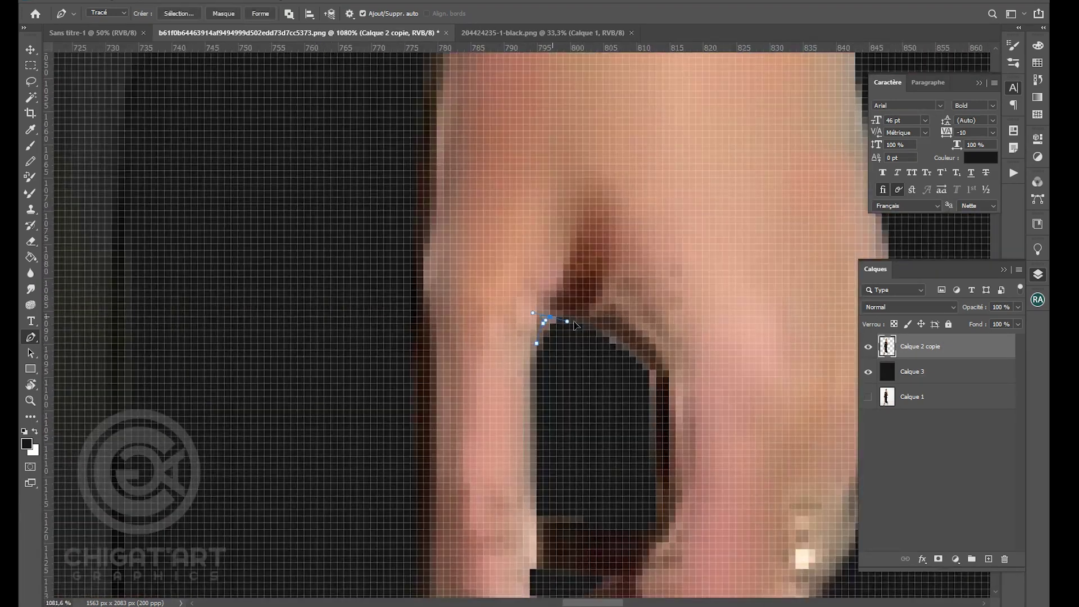
{"action": "right_click", "coordinate": [621, 310]}
{"action": "left_click", "coordinate": [685, 361]}
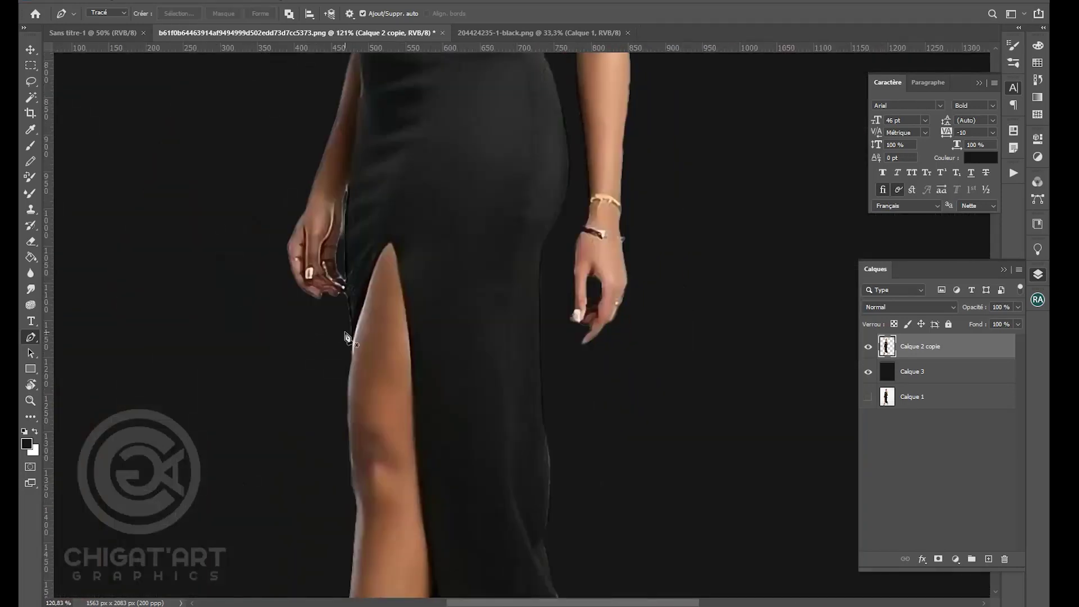
- Trace the front thigh's outer edge upward with the Pen tool and carry the path around the front hand's fingertips
{"action": "scroll", "coordinate": [402, 315], "scroll_direction": "up", "scroll_amount": 5}
{"action": "scroll", "coordinate": [403, 308], "scroll_direction": "down", "scroll_amount": 3}
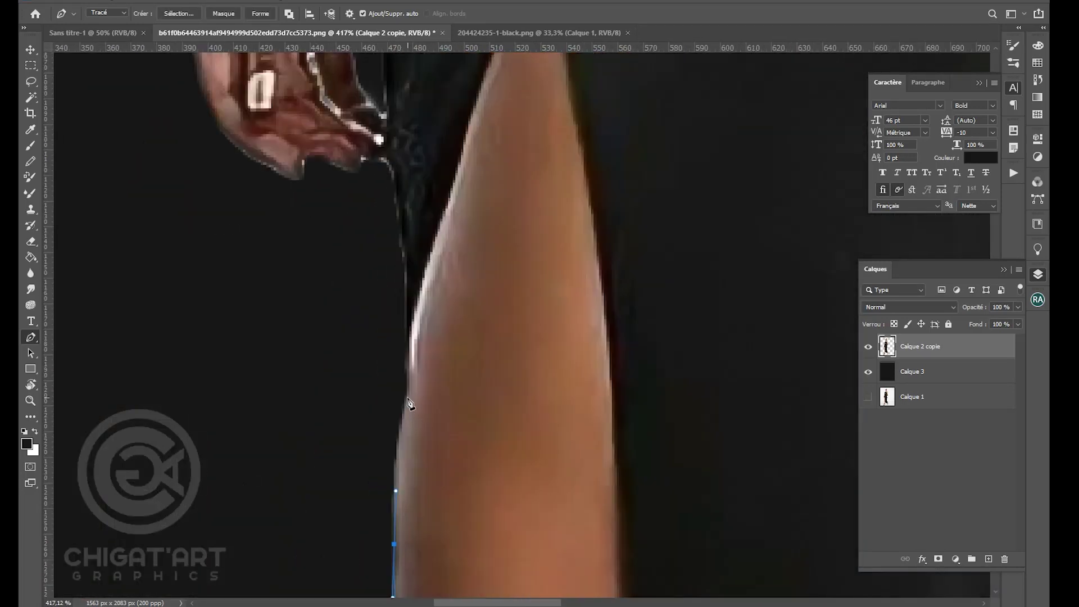
{"action": "left_click", "coordinate": [296, 176]}
{"action": "left_click", "coordinate": [258, 352]}
- Trace the front sandal's outer edge with path anchors from the toes up over the instep strap
{"action": "scroll", "coordinate": [340, 371], "scroll_direction": "up", "scroll_amount": 5}
{"action": "left_click", "coordinate": [336, 505]}
{"action": "left_click", "coordinate": [359, 502]}
{"action": "left_click", "coordinate": [344, 475]}
{"action": "left_click", "coordinate": [375, 457]}
{"action": "left_click_drag", "start_coordinate": [403, 420], "coordinate": [354, 500]}
{"action": "left_click", "coordinate": [468, 414]}
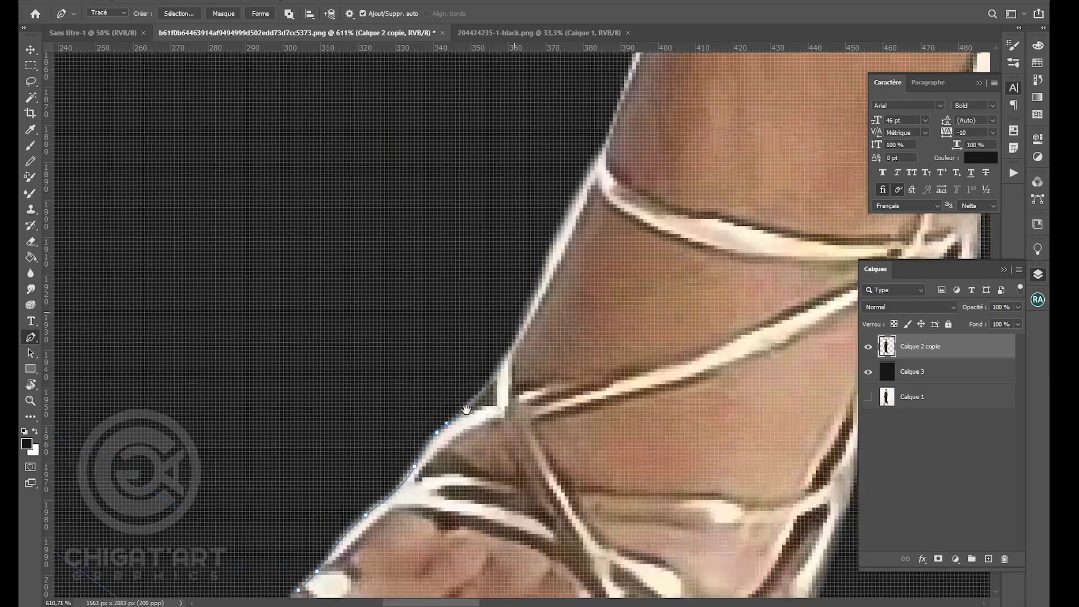
- Continue the path up the front ankle's outer edge past the crossed sandal straps to isolate the fringe
{"action": "left_click", "coordinate": [549, 306]}
{"action": "left_click", "coordinate": [489, 499]}
{"action": "left_click", "coordinate": [548, 372]}
{"action": "left_click", "coordinate": [593, 284]}
{"action": "scroll", "coordinate": [592, 208], "scroll_direction": "down", "scroll_amount": 3}
{"action": "left_click", "coordinate": [593, 208]}
{"action": "scroll", "coordinate": [593, 209], "scroll_direction": "down", "scroll_amount": 5}
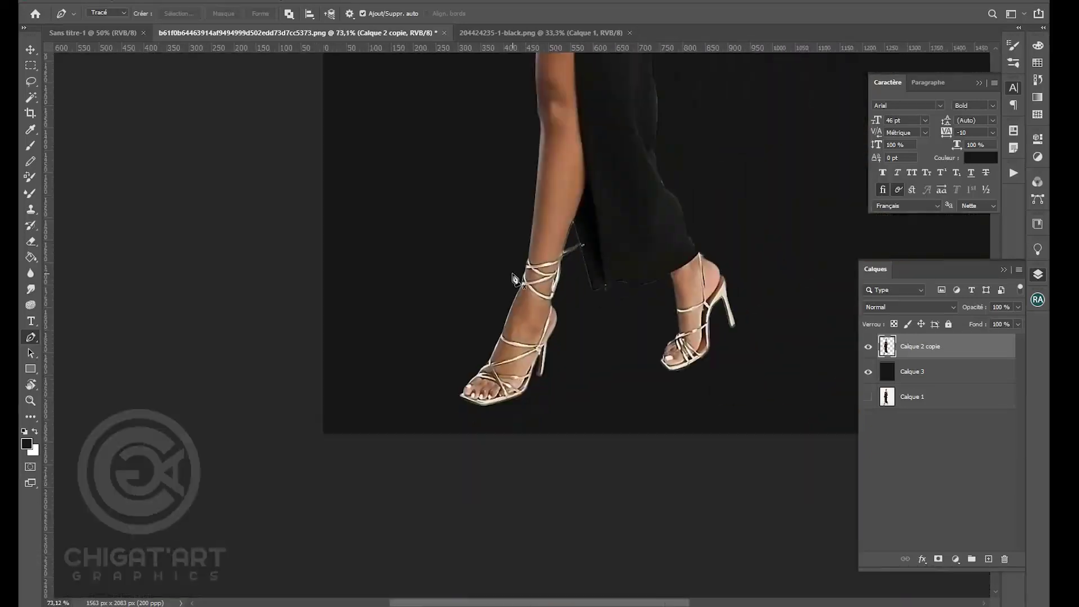
- Outline the light fringe between the front hand's fingers with a path and clear the selection when finished
{"action": "scroll", "coordinate": [506, 337], "scroll_direction": "up", "scroll_amount": 5}
{"action": "scroll", "coordinate": [415, 527], "scroll_direction": "up", "scroll_amount": 8}
{"action": "left_click_drag", "start_coordinate": [416, 527], "coordinate": [407, 338]}
{"action": "left_click", "coordinate": [389, 423]}
{"action": "left_click", "coordinate": [373, 395]}
{"action": "left_click", "coordinate": [361, 355]}
{"action": "left_click", "coordinate": [354, 339]}
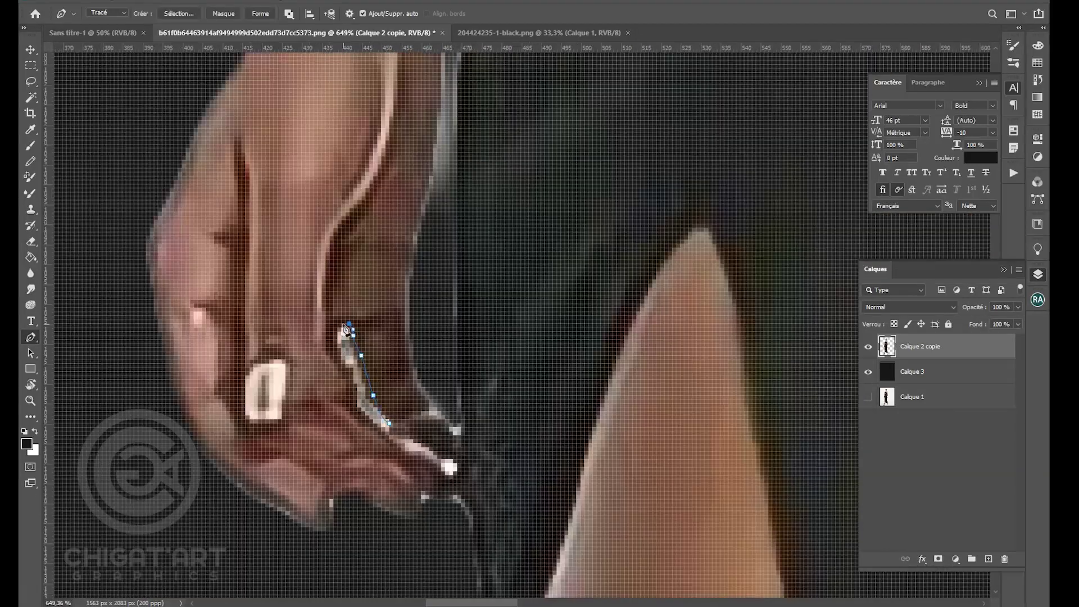
{"action": "key", "text": "ctrl+d"}
- Trace the narrow light gap between the front hand and the dress up to the wrist and back down the dress edge
{"action": "left_click", "coordinate": [401, 415]}
{"action": "left_click", "coordinate": [383, 320]}
{"action": "left_click", "coordinate": [446, 234]}
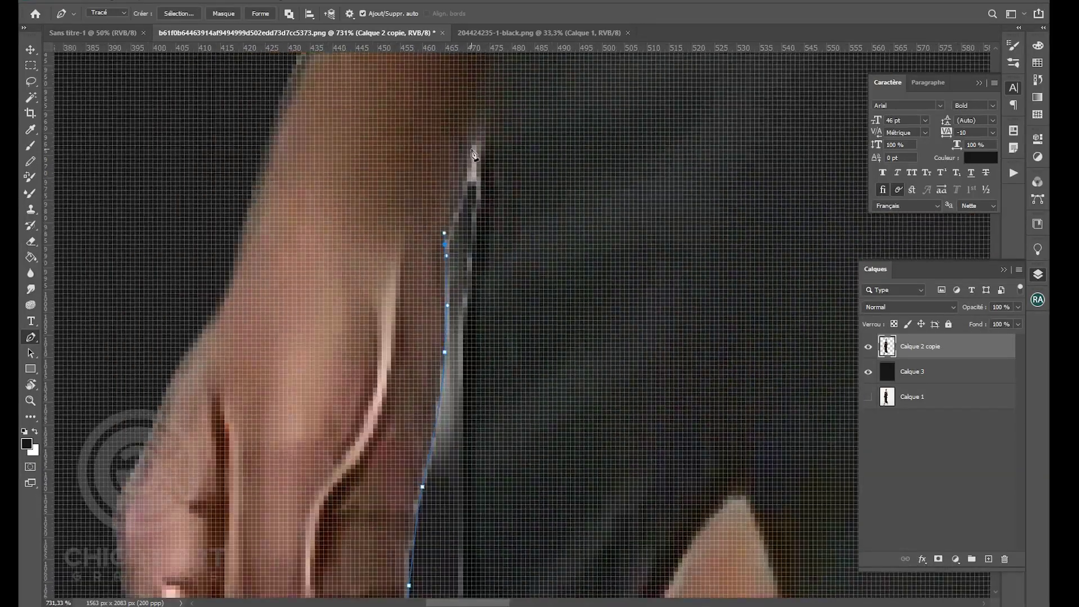
{"action": "left_click", "coordinate": [479, 127]}
{"action": "left_click_drag", "start_coordinate": [477, 414], "coordinate": [503, 144]}
{"action": "left_click", "coordinate": [492, 242]}
{"action": "left_click", "coordinate": [492, 381]}
{"action": "scroll", "coordinate": [578, 197], "scroll_direction": "down", "scroll_amount": 10}
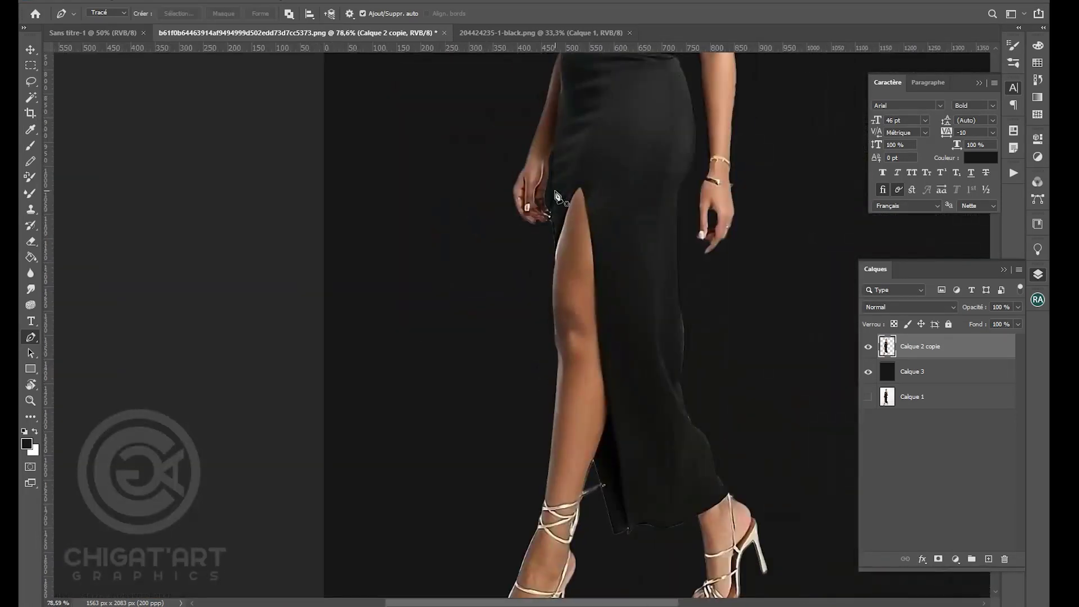
- Close the path around the fringe on the front ankle's outer edge, delete that area and deselect
{"action": "scroll", "coordinate": [556, 197], "scroll_direction": "down", "scroll_amount": 3}
{"action": "scroll", "coordinate": [562, 242], "scroll_direction": "up", "scroll_amount": 12}
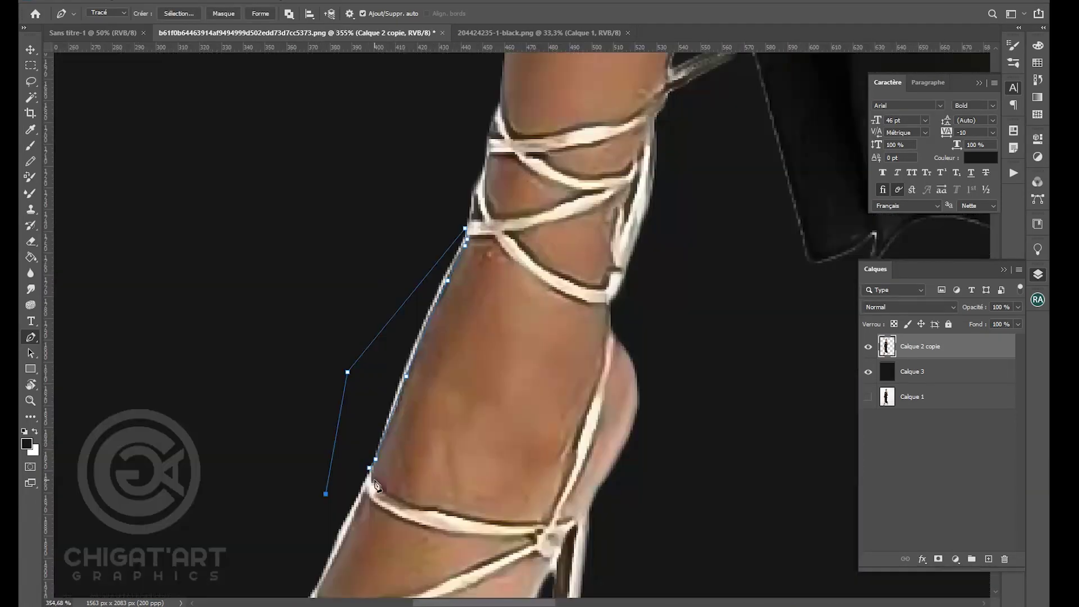
{"action": "left_click", "coordinate": [369, 468]}
{"action": "key", "text": "Delete"}
{"action": "key", "text": "ctrl+d"}
- Outline another fringe area around the front leg's sandal, convert the path into a selection, delete it and deselect
{"action": "scroll", "coordinate": [525, 320], "scroll_direction": "up", "scroll_amount": 5}
{"action": "left_click", "coordinate": [508, 441]}
{"action": "left_click", "coordinate": [434, 168]}
{"action": "left_click", "coordinate": [401, 499]}
{"action": "right_click", "coordinate": [506, 264]}
{"action": "left_click", "coordinate": [557, 316]}
{"action": "key", "text": "Return"}
{"action": "key", "text": "Delete"}
{"action": "key", "text": "ctrl+d"}
- Trace the rear sandal's heel with the Pen tool, around the heel tip and up its inner edge
{"action": "scroll", "coordinate": [626, 373], "scroll_direction": "down", "scroll_amount": 5}
{"action": "scroll", "coordinate": [626, 373], "scroll_direction": "up", "scroll_amount": 8}
{"action": "left_click", "coordinate": [612, 393]}
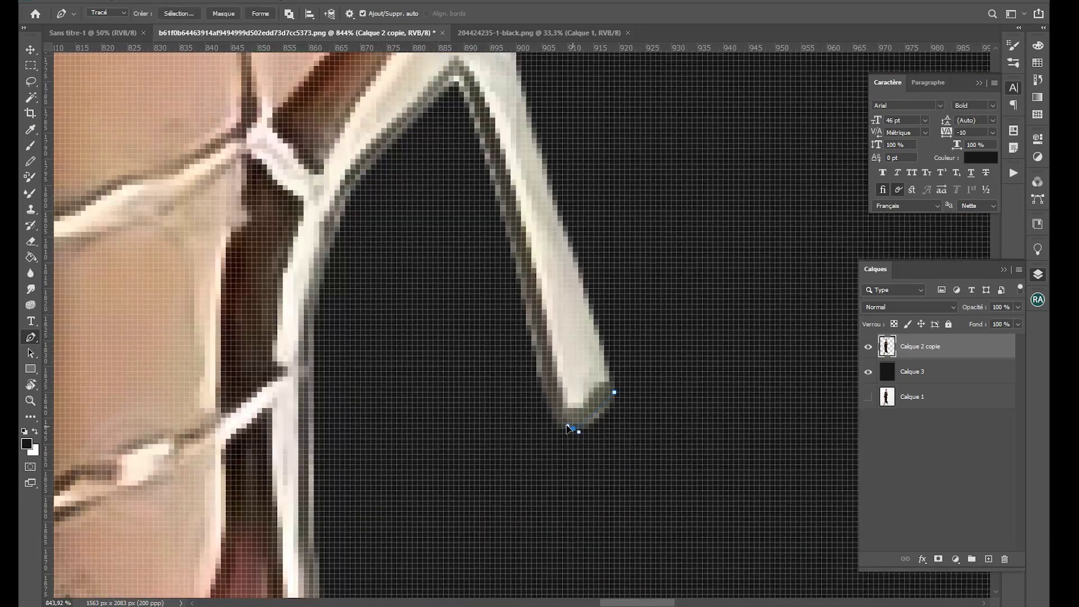
{"action": "mouse_move", "coordinate": [499, 463]}
{"action": "left_mouse_down"}
{"action": "mouse_move", "coordinate": [482, 495]}
{"action": "mouse_move", "coordinate": [540, 145]}
{"action": "left_mouse_up"}
{"action": "left_click_drag", "start_coordinate": [546, 458], "coordinate": [542, 496]}
{"action": "left_click", "coordinate": [506, 347]}
- Complete the outline of the fringe around the rear sandal, delete the enclosed area and deselect
{"action": "left_click", "coordinate": [243, 535]}
{"action": "scroll", "coordinate": [394, 534], "scroll_direction": "down", "scroll_amount": 3}
{"action": "left_click", "coordinate": [493, 472]}
{"action": "left_click_drag", "start_coordinate": [575, 432], "coordinate": [581, 405]}
{"action": "left_click", "coordinate": [584, 338]}
{"action": "key", "text": "Delete"}
{"action": "key", "text": "ctrl+d"}
- Trace the dress hem with path anchors from the rear ankle toward the front slit, just inside the light outline
{"action": "scroll", "coordinate": [540, 362], "scroll_direction": "down", "scroll_amount": 8}
{"action": "scroll", "coordinate": [467, 306], "scroll_direction": "up", "scroll_amount": 10}
{"action": "left_click", "coordinate": [667, 434]}
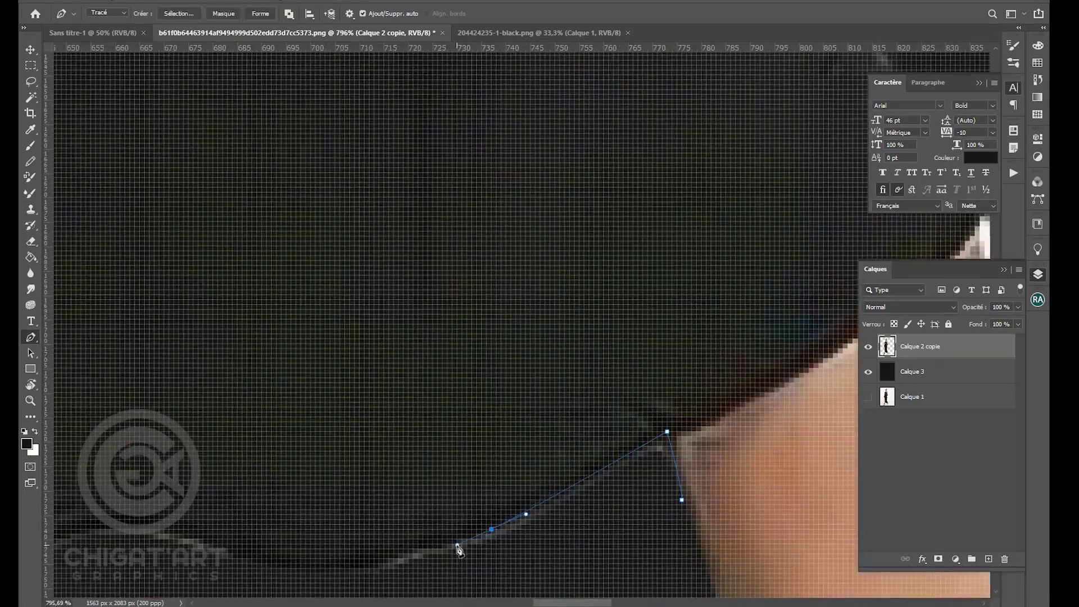
{"action": "left_click", "coordinate": [612, 400]}
{"action": "left_click", "coordinate": [544, 372]}
{"action": "left_click", "coordinate": [427, 465]}
{"action": "left_click", "coordinate": [426, 409]}
{"action": "left_click", "coordinate": [359, 456]}
{"action": "left_click", "coordinate": [284, 473]}
- Extend the path up the dress's slit edge toward the loose ankle lace, close it and delete the enclosed fringe
{"action": "left_click_drag", "start_coordinate": [275, 225], "coordinate": [482, 496]}
{"action": "left_click", "coordinate": [451, 369]}
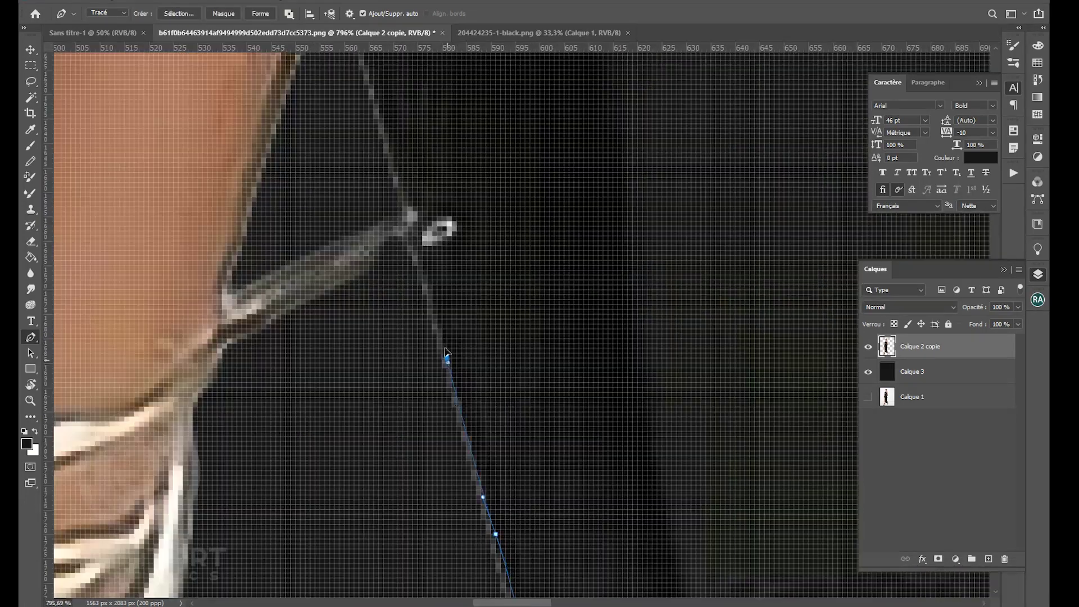
{"action": "left_click", "coordinate": [453, 342]}
{"action": "scroll", "coordinate": [337, 414], "scroll_direction": "down", "scroll_amount": 3}
{"action": "left_click", "coordinate": [295, 427]}
{"action": "left_click", "coordinate": [405, 304]}
{"action": "scroll", "coordinate": [401, 281], "scroll_direction": "down", "scroll_amount": 5}
{"action": "left_click", "coordinate": [557, 464]}
{"action": "key", "text": "Delete"}
- Enclose the remaining fringe near the loose ankle lace in a path, convert it into a selection and delete it
{"action": "scroll", "coordinate": [425, 169], "scroll_direction": "up", "scroll_amount": 5}
{"action": "left_click", "coordinate": [487, 398]}
{"action": "left_click", "coordinate": [498, 399]}
{"action": "left_click", "coordinate": [439, 217]}
{"action": "left_click", "coordinate": [386, 353]}
{"action": "left_click", "coordinate": [356, 461]}
{"action": "left_click", "coordinate": [488, 398]}
{"action": "right_click", "coordinate": [477, 269]}
{"action": "left_click", "coordinate": [527, 320]}
{"action": "key", "text": "Delete"}
{"action": "scroll", "coordinate": [528, 332], "scroll_direction": "down", "scroll_amount": 8}
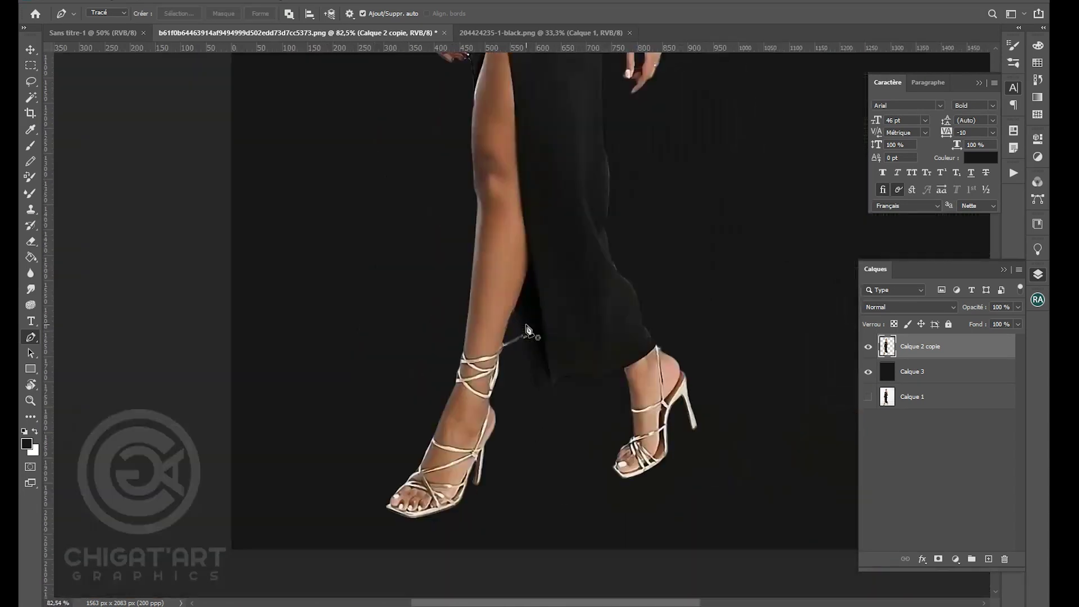
- Trace the dress's outer edge up toward the hip beside the hand with Pen tool anchors, just inside the fringe
{"action": "scroll", "coordinate": [601, 281], "scroll_direction": "up", "scroll_amount": 8}
{"action": "scroll", "coordinate": [561, 447], "scroll_direction": "down", "scroll_amount": 5}
{"action": "left_click", "coordinate": [506, 463]}
{"action": "scroll", "coordinate": [506, 450], "scroll_direction": "up", "scroll_amount": 4}
{"action": "left_click", "coordinate": [497, 460]}
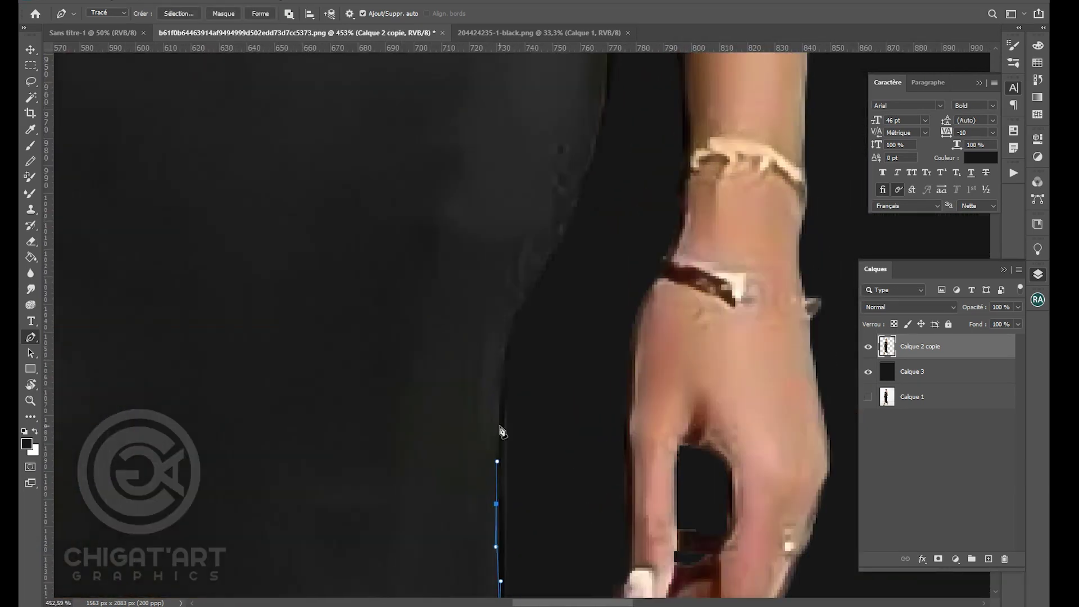
{"action": "scroll", "coordinate": [501, 434], "scroll_direction": "down", "scroll_amount": 5}
{"action": "left_click", "coordinate": [545, 378]}
{"action": "key", "text": "Delete"}
{"action": "scroll", "coordinate": [670, 346], "scroll_direction": "down", "scroll_amount": 8}
{"action": "key", "text": "ctrl+shift+s"}
{"action": "key", "text": "Escape"}
- Extend the path over the curve of the dress's hip beside the hanging hand
{"action": "scroll", "coordinate": [529, 337], "scroll_direction": "up", "scroll_amount": 8}
{"action": "left_click", "coordinate": [521, 588]}
{"action": "left_click", "coordinate": [516, 470]}
{"action": "left_click", "coordinate": [518, 403]}
{"action": "left_click_drag", "start_coordinate": [517, 402], "coordinate": [503, 484]}
{"action": "mouse_move", "coordinate": [499, 407]}
{"action": "left_mouse_down"}
{"action": "mouse_move", "coordinate": [500, 381]}
{"action": "mouse_move", "coordinate": [496, 427]}
{"action": "left_mouse_up"}
{"action": "left_click_drag", "start_coordinate": [513, 313], "coordinate": [549, 298]}
{"action": "scroll", "coordinate": [573, 434], "scroll_direction": "down", "scroll_amount": 5}
- Close the path through the background beside the dress, convert it into a selection, delete the enclosed fringe and deselect
{"action": "left_click", "coordinate": [581, 522]}
{"action": "left_click_drag", "start_coordinate": [595, 373], "coordinate": [516, 111]}
{"action": "left_click", "coordinate": [544, 379]}
{"action": "left_click_drag", "start_coordinate": [569, 472], "coordinate": [570, 480]}
{"action": "left_click", "coordinate": [555, 541]}
{"action": "left_click_drag", "start_coordinate": [524, 547], "coordinate": [519, 550]}
{"action": "right_click", "coordinate": [747, 269]}
{"action": "left_click", "coordinate": [783, 324]}
{"action": "key", "text": "Return"}
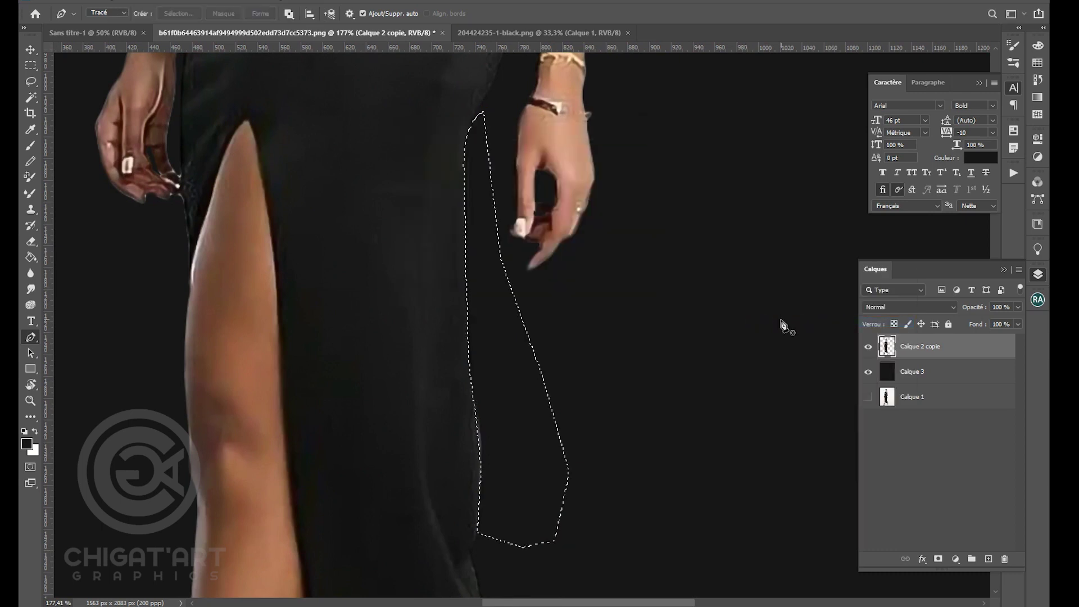
{"action": "scroll", "coordinate": [692, 355], "scroll_direction": "down", "scroll_amount": 3}
{"action": "scroll", "coordinate": [692, 355], "scroll_direction": "down", "scroll_amount": 5}
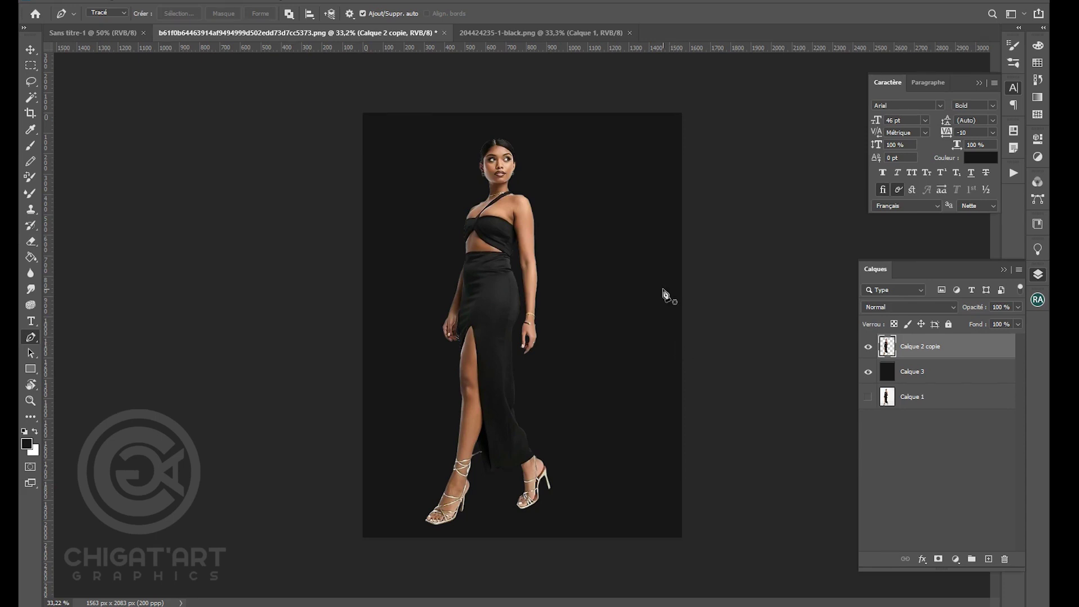
- Save the cut-out document as a Photoshop file named "models blak" in the Images folder
{"action": "scroll", "coordinate": [538, 156], "scroll_direction": "up", "scroll_amount": 3}
{"action": "scroll", "coordinate": [538, 156], "scroll_direction": "down", "scroll_amount": 5}
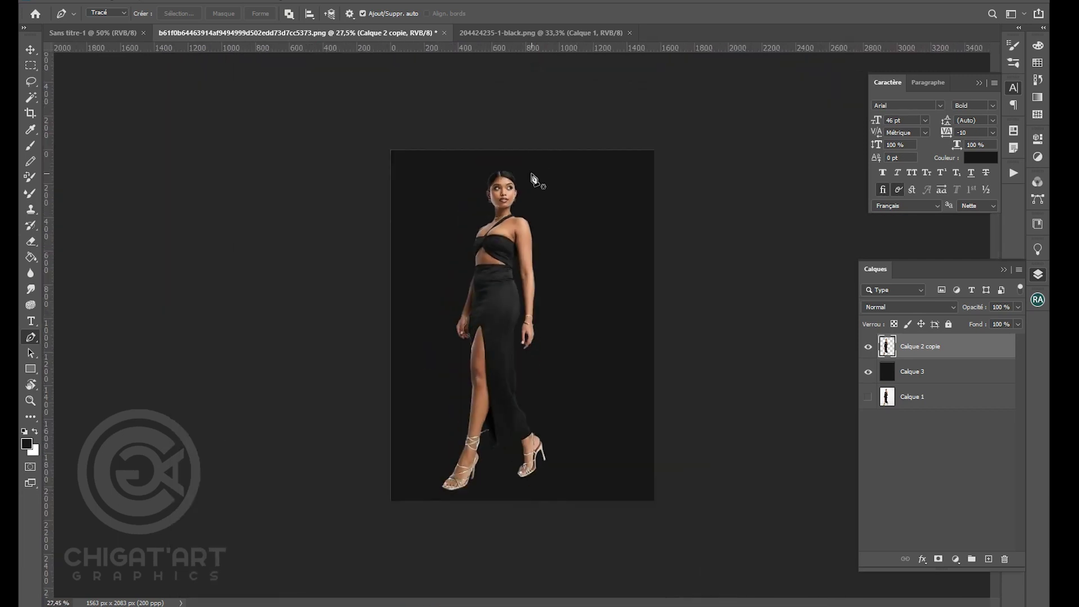
{"action": "scroll", "coordinate": [534, 178], "scroll_direction": "up", "scroll_amount": 2}
{"action": "key", "text": "ctrl+shift+s"}
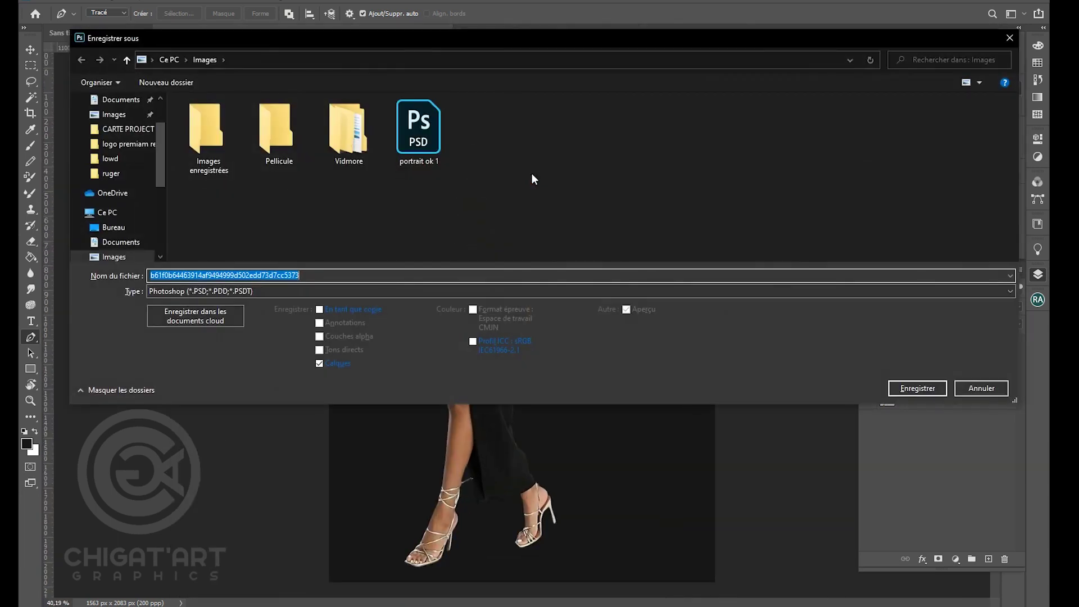
{"action": "type", "text": "mode"}
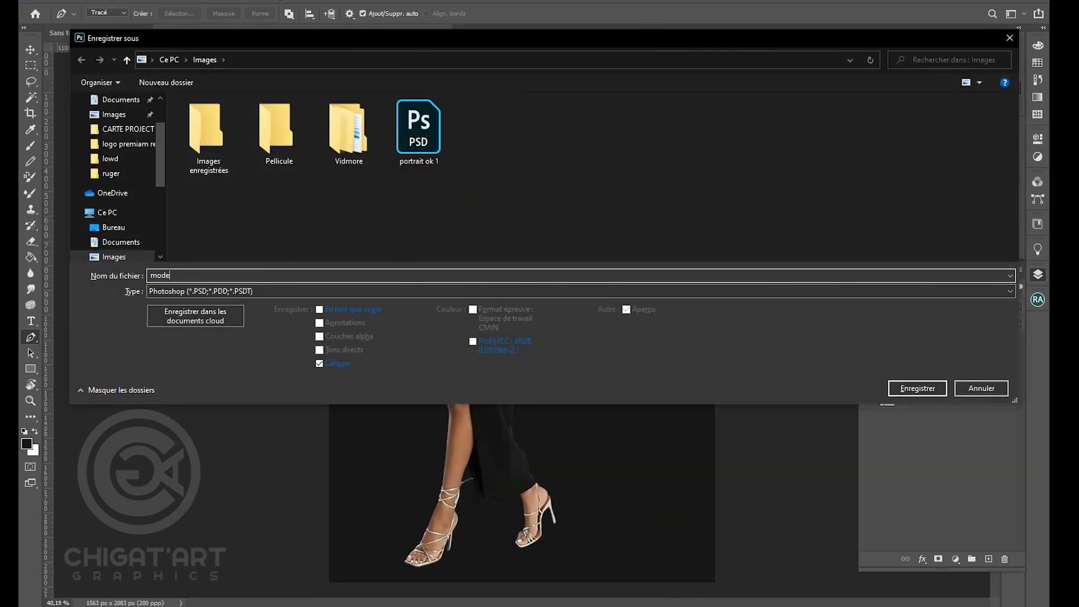
{"action": "type", "text": "ls blak"}
{"action": "key", "text": "Return"}
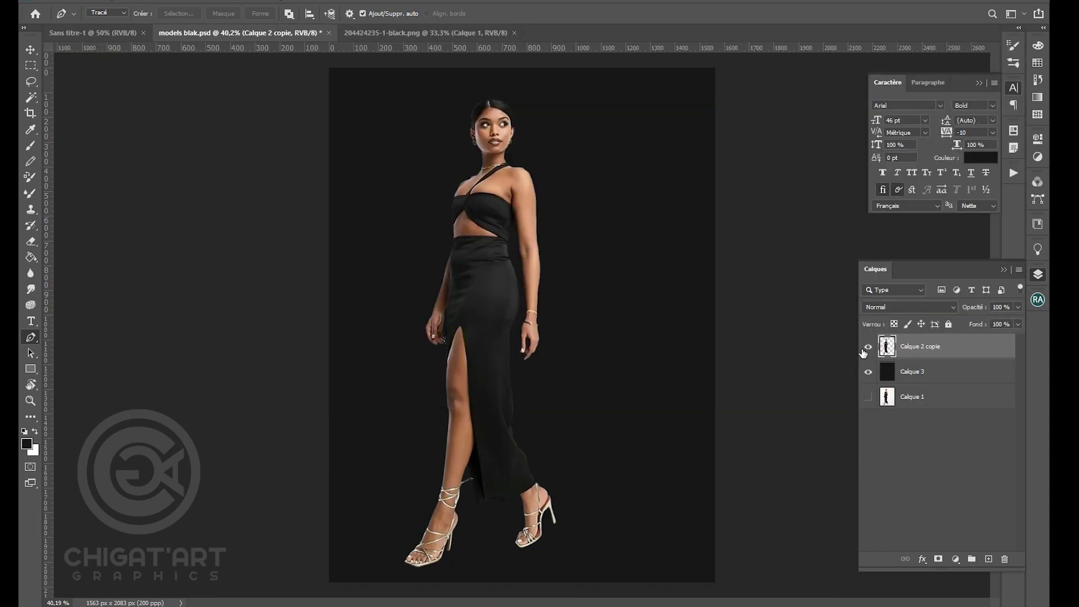
{"action": "key", "text": "ctrl+Tab"}
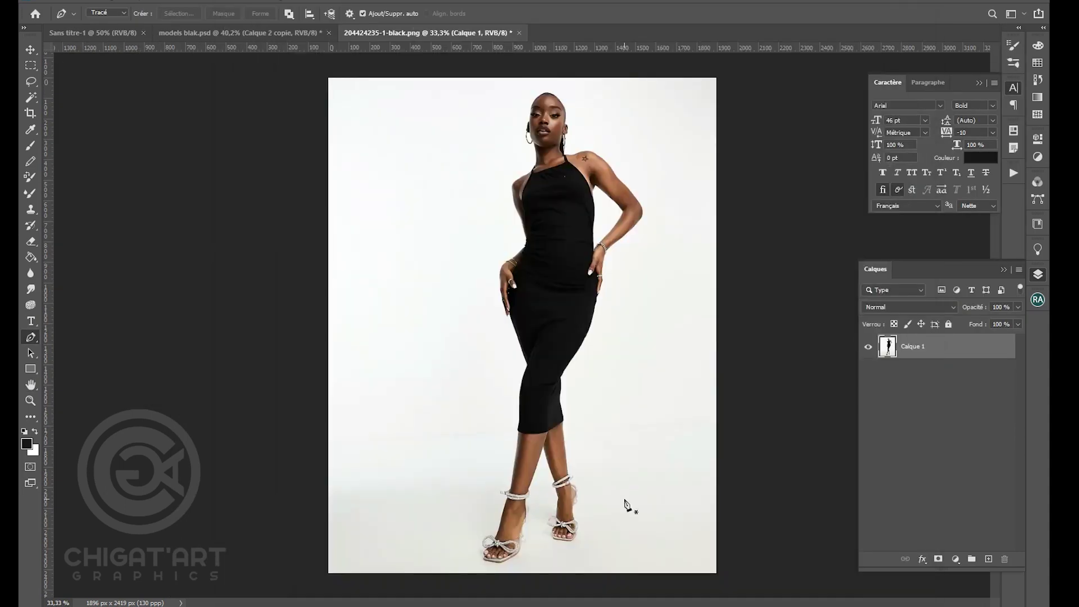
{"action": "scroll", "coordinate": [707, 333], "scroll_direction": "up", "scroll_amount": 10}
{"action": "left_click_drag", "start_coordinate": [461, 434], "coordinate": [394, 487]}
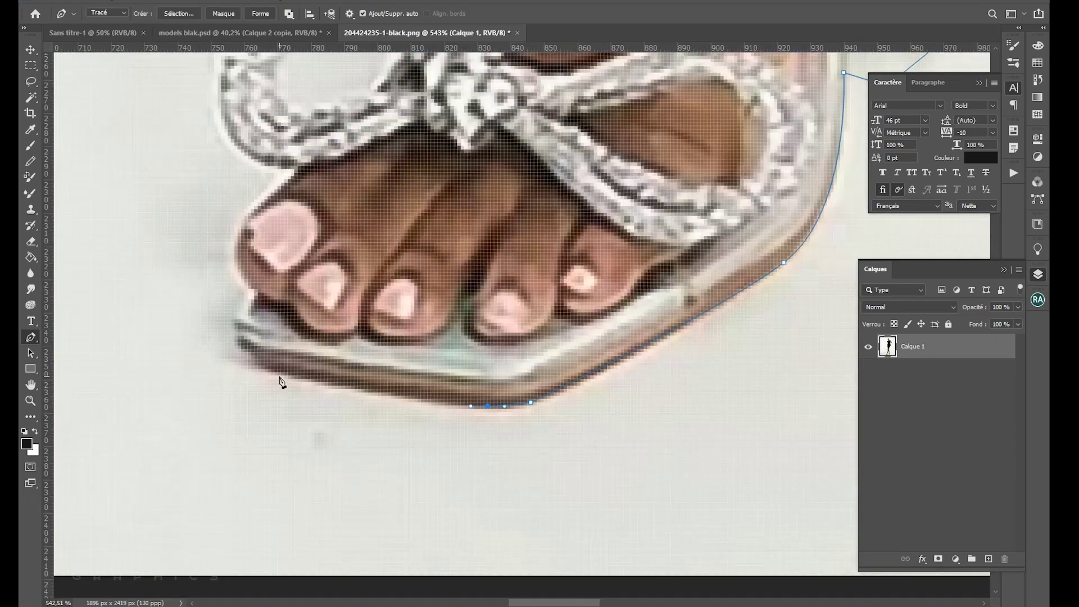
{"action": "scroll", "coordinate": [326, 178], "scroll_direction": "up", "scroll_amount": 5}
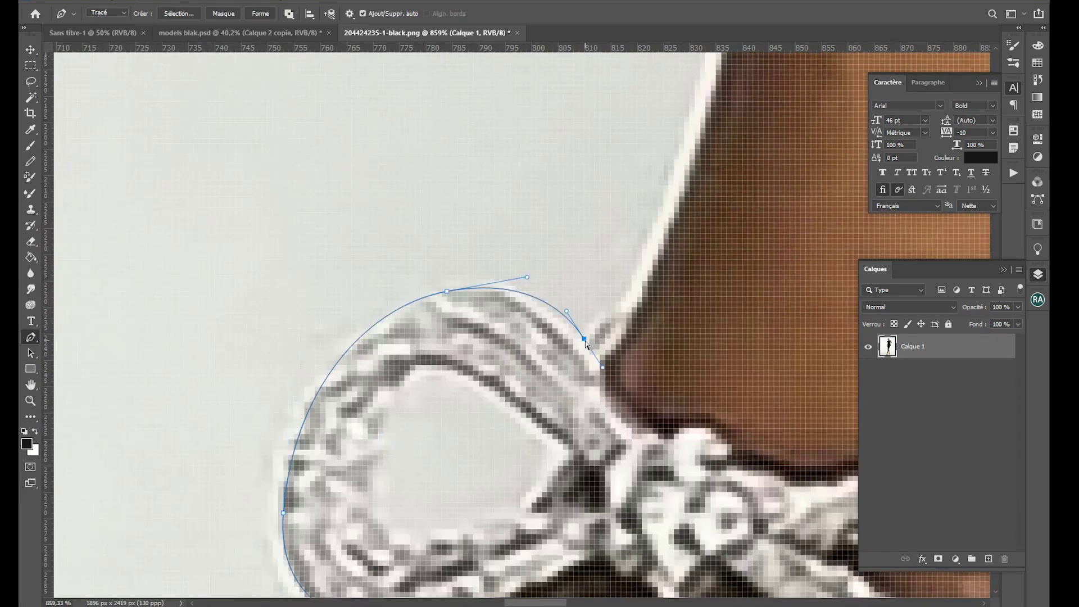
{"action": "scroll", "coordinate": [507, 255], "scroll_direction": "up", "scroll_amount": 2}
{"action": "left_click", "coordinate": [507, 256]}
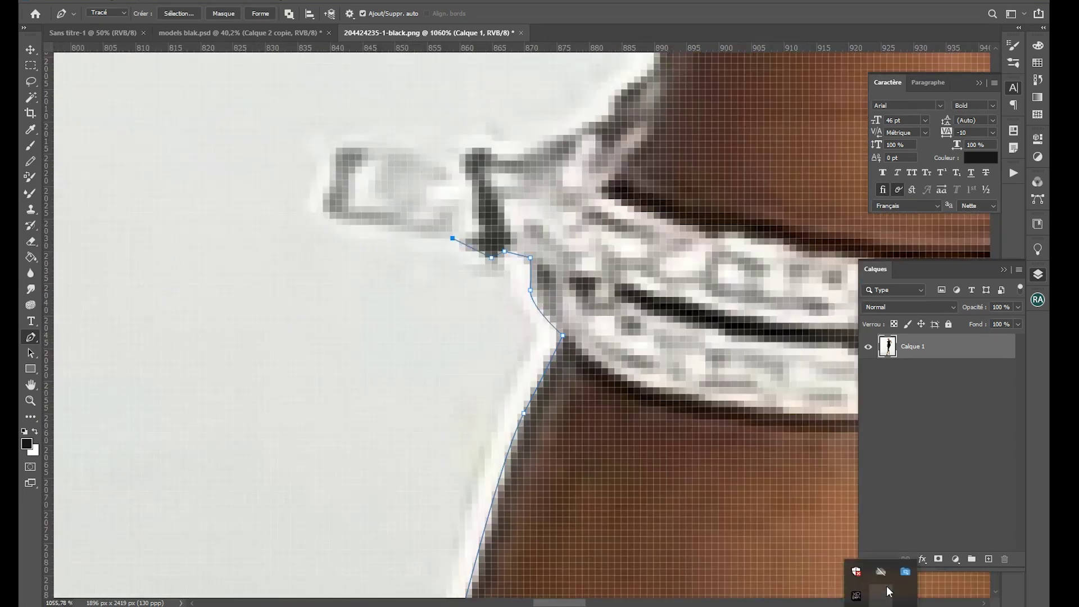
- Continue the path around the ankle strap's buckle and up the outer edge of the front leg
{"action": "scroll", "coordinate": [429, 267], "scroll_direction": "up", "scroll_amount": 3}
{"action": "left_click", "coordinate": [294, 241]}
{"action": "left_click_drag", "start_coordinate": [313, 318], "coordinate": [342, 332]}
{"action": "scroll", "coordinate": [404, 337], "scroll_direction": "down", "scroll_amount": 3}
{"action": "left_click", "coordinate": [571, 265]}
{"action": "scroll", "coordinate": [553, 248], "scroll_direction": "up", "scroll_amount": 3}
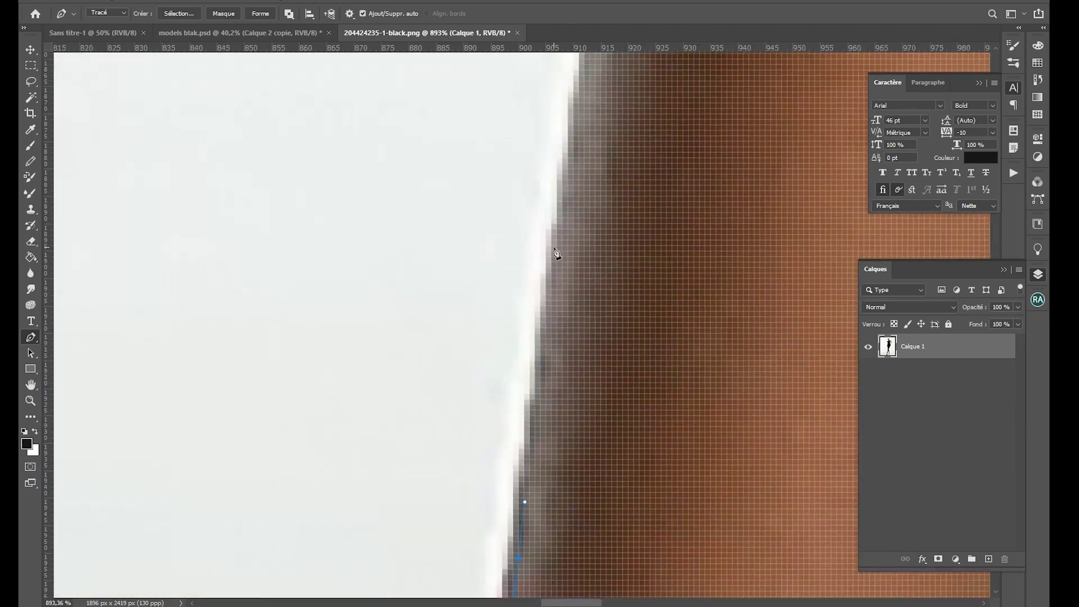
{"action": "left_click_drag", "start_coordinate": [553, 247], "coordinate": [561, 176]}
- Extend the path from the calf past the dress hem and up the lower side of the dress
{"action": "scroll", "coordinate": [590, 247], "scroll_direction": "down", "scroll_amount": 2}
{"action": "left_click_drag", "start_coordinate": [573, 217], "coordinate": [475, 576]}
{"action": "left_click", "coordinate": [607, 164]}
{"action": "left_click", "coordinate": [596, 127]}
{"action": "left_click_drag", "start_coordinate": [479, 533], "coordinate": [487, 505]}
{"action": "left_click_drag", "start_coordinate": [495, 423], "coordinate": [494, 417]}
{"action": "left_click_drag", "start_coordinate": [501, 225], "coordinate": [366, 398]}
{"action": "left_click", "coordinate": [366, 394]}
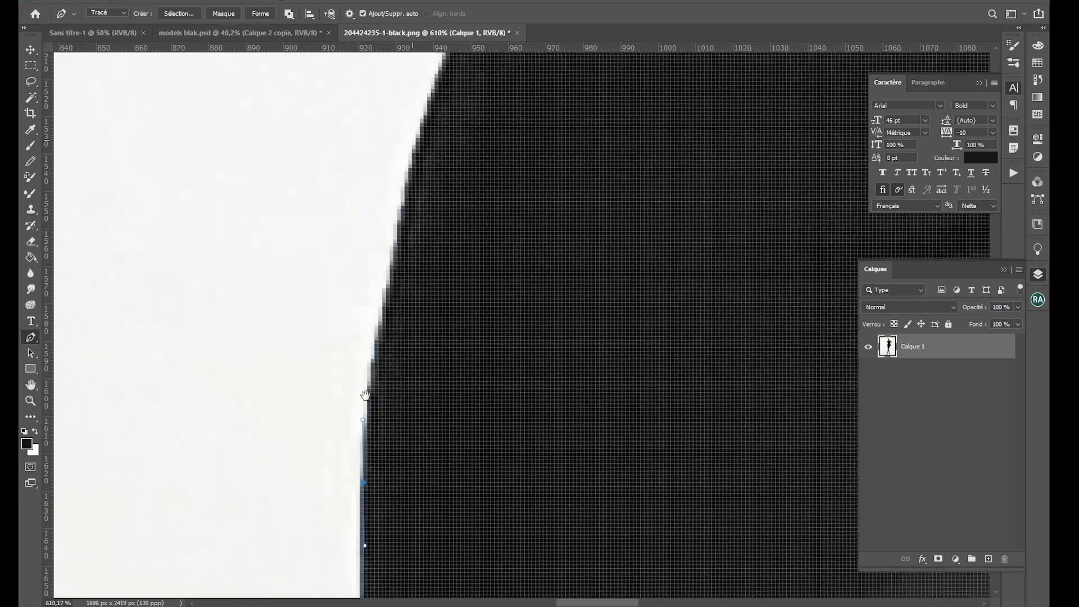
- Trace the side of the dress up over the thigh to the fingertips of the hand resting on the hip
{"action": "left_click_drag", "start_coordinate": [376, 257], "coordinate": [380, 241]}
{"action": "left_click_drag", "start_coordinate": [405, 366], "coordinate": [414, 311]}
{"action": "left_click_drag", "start_coordinate": [377, 185], "coordinate": [484, 494]}
{"action": "left_click", "coordinate": [405, 298]}
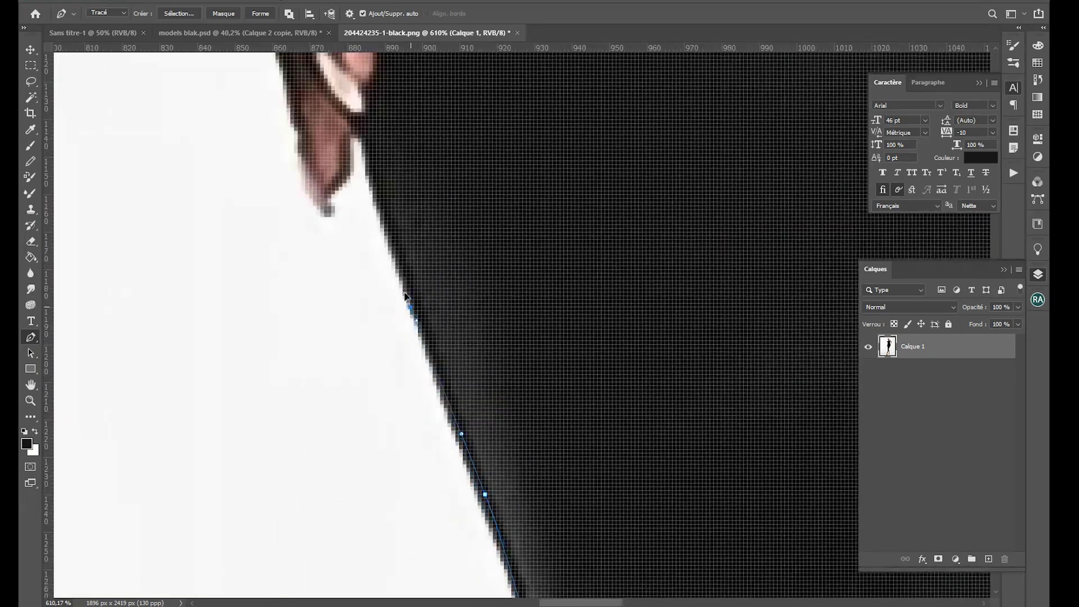
{"action": "scroll", "coordinate": [366, 225], "scroll_direction": "up", "scroll_amount": 2}
{"action": "left_click", "coordinate": [377, 255]}
{"action": "left_click", "coordinate": [339, 382]}
- Trace the outer edge of the fingers up to the back of the hand
{"action": "left_click_drag", "start_coordinate": [298, 270], "coordinate": [391, 491]}
{"action": "left_click", "coordinate": [360, 370]}
{"action": "left_click_drag", "start_coordinate": [337, 306], "coordinate": [328, 285]}
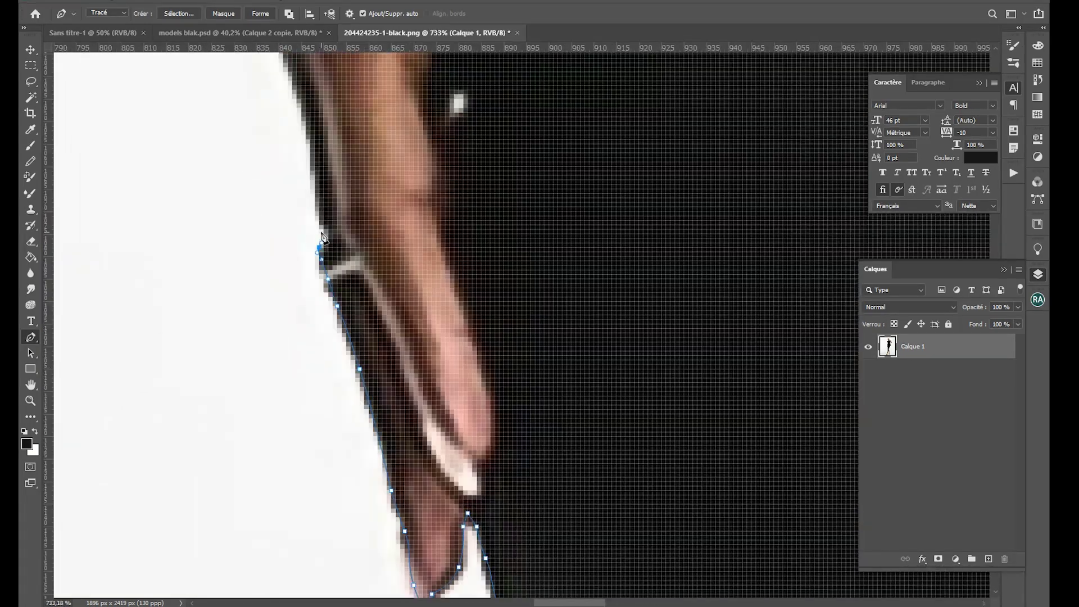
{"action": "left_click_drag", "start_coordinate": [321, 234], "coordinate": [324, 274]}
{"action": "left_click_drag", "start_coordinate": [303, 157], "coordinate": [416, 450]}
{"action": "left_click", "coordinate": [407, 391]}
{"action": "left_click", "coordinate": [380, 203]}
- Continue the path over the back of the hand and past the bracelets onto the forearm
{"action": "left_click_drag", "start_coordinate": [388, 191], "coordinate": [270, 523]}
{"action": "left_click", "coordinate": [315, 403]}
{"action": "left_click", "coordinate": [368, 357]}
{"action": "left_click", "coordinate": [386, 322]}
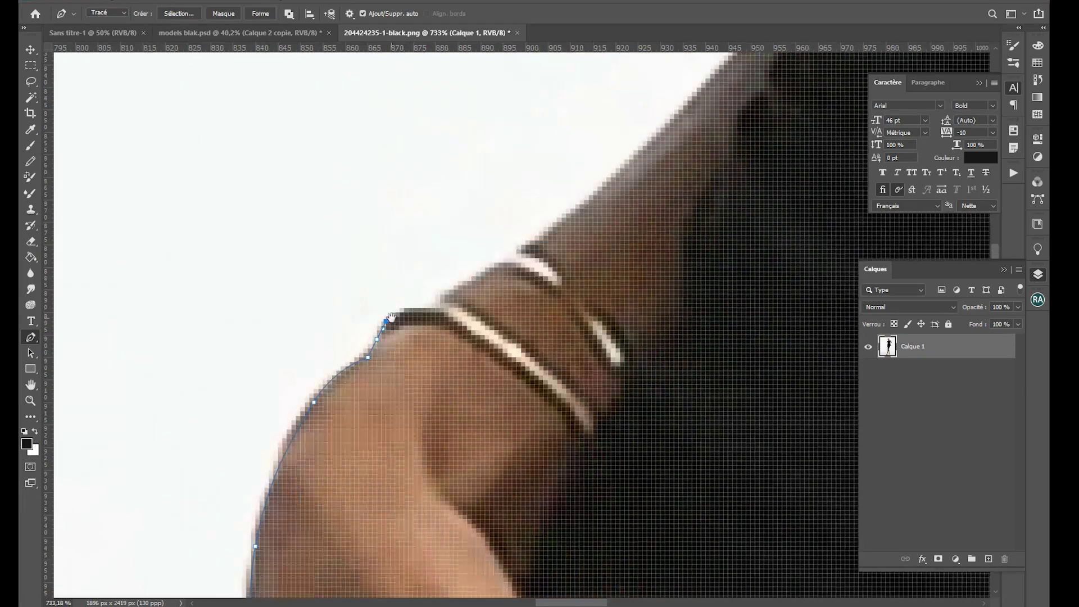
{"action": "left_click", "coordinate": [404, 310]}
{"action": "left_click_drag", "start_coordinate": [422, 307], "coordinate": [304, 416]}
{"action": "left_click", "coordinate": [429, 361]}
{"action": "left_click", "coordinate": [556, 225]}
- Trace the forearm up to the dress and follow the folds at the waist to the upper arm
{"action": "left_click_drag", "start_coordinate": [562, 220], "coordinate": [376, 498]}
{"action": "left_click", "coordinate": [465, 408]}
{"action": "left_click", "coordinate": [491, 382]}
{"action": "left_click_drag", "start_coordinate": [504, 374], "coordinate": [507, 362]}
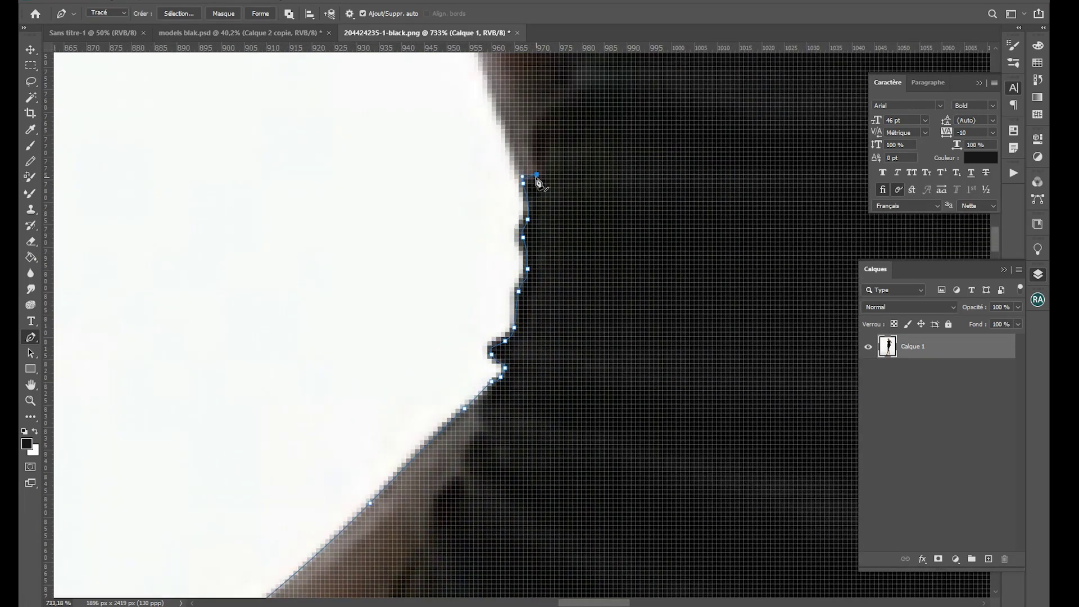
{"action": "scroll", "coordinate": [537, 181], "scroll_direction": "down", "scroll_amount": 5}
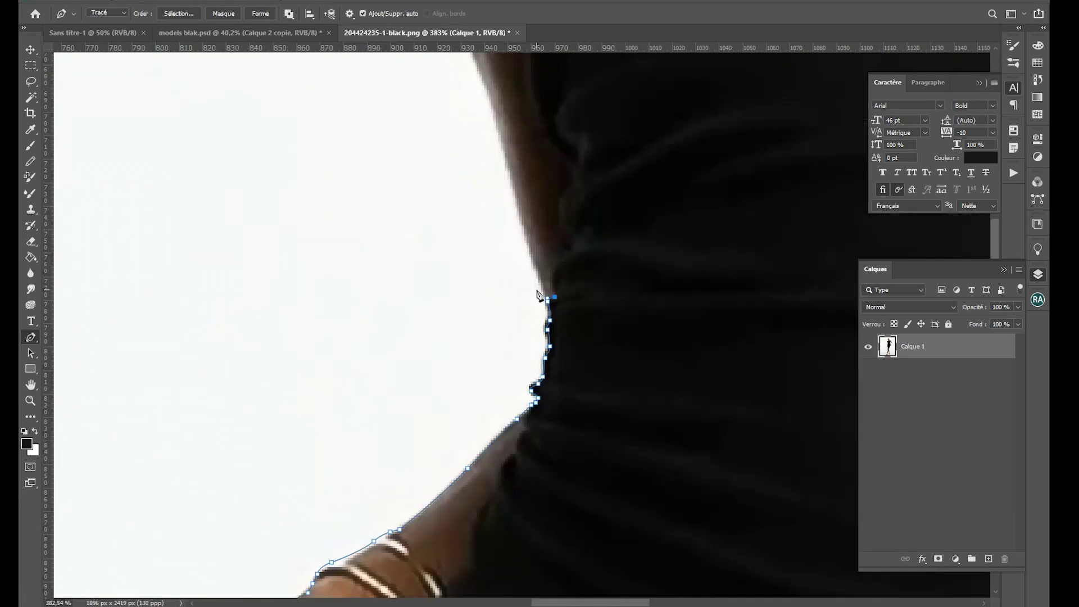
- Extend the path up the outer edge of the upper arm and over the shoulder toward the neck
{"action": "scroll", "coordinate": [502, 458], "scroll_direction": "down", "scroll_amount": 1}
{"action": "left_click_drag", "start_coordinate": [502, 315], "coordinate": [475, 450]}
{"action": "left_click", "coordinate": [473, 287]}
{"action": "left_click_drag", "start_coordinate": [472, 270], "coordinate": [494, 548]}
{"action": "left_click_drag", "start_coordinate": [424, 407], "coordinate": [393, 290]}
{"action": "left_click_drag", "start_coordinate": [396, 233], "coordinate": [321, 413]}
{"action": "left_click_drag", "start_coordinate": [323, 411], "coordinate": [343, 388]}
{"action": "left_click_drag", "start_coordinate": [469, 317], "coordinate": [484, 305]}
{"action": "left_click_drag", "start_coordinate": [485, 303], "coordinate": [282, 451]}
- Trace the side of the neck up to the hoop earring
{"action": "scroll", "coordinate": [330, 365], "scroll_direction": "up", "scroll_amount": 4}
{"action": "left_click", "coordinate": [361, 357]}
{"action": "left_click_drag", "start_coordinate": [378, 126], "coordinate": [397, 465]}
{"action": "left_click_drag", "start_coordinate": [400, 504], "coordinate": [398, 466]}
{"action": "left_click_drag", "start_coordinate": [380, 426], "coordinate": [350, 530]}
{"action": "left_click", "coordinate": [385, 443]}
{"action": "left_click", "coordinate": [370, 421]}
- Continue the path around the hoop earring and the ear on the same side of the head
{"action": "scroll", "coordinate": [360, 421], "scroll_direction": "up", "scroll_amount": 4}
{"action": "left_click_drag", "start_coordinate": [316, 427], "coordinate": [314, 413]}
{"action": "left_click_drag", "start_coordinate": [304, 321], "coordinate": [327, 388]}
{"action": "left_click", "coordinate": [352, 368]}
{"action": "left_click_drag", "start_coordinate": [325, 355], "coordinate": [324, 340]}
{"action": "left_click_drag", "start_coordinate": [338, 253], "coordinate": [301, 504]}
{"action": "left_click_drag", "start_coordinate": [312, 464], "coordinate": [321, 435]}
{"action": "left_click", "coordinate": [352, 415]}
- Trace the side of the forehead and curve the path over the top of the head
{"action": "scroll", "coordinate": [356, 418], "scroll_direction": "down", "scroll_amount": 3}
{"action": "left_click_drag", "start_coordinate": [371, 224], "coordinate": [315, 489]}
{"action": "left_click_drag", "start_coordinate": [302, 471], "coordinate": [319, 426]}
{"action": "left_click_drag", "start_coordinate": [379, 348], "coordinate": [426, 308]}
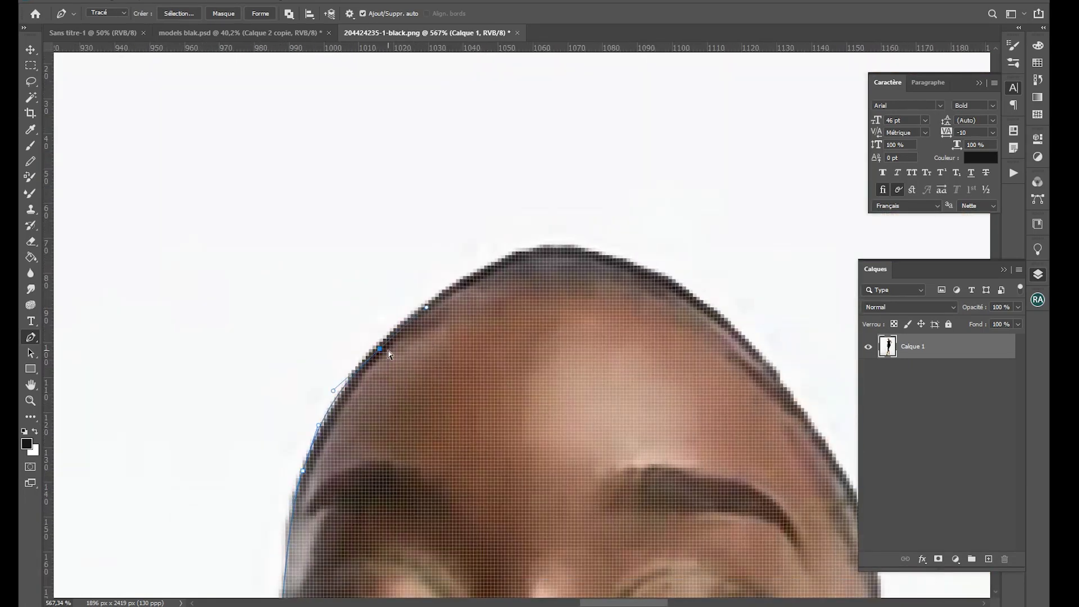
{"action": "left_click_drag", "start_coordinate": [566, 245], "coordinate": [636, 250]}
- Extend the path from the top of the head down the opposite side of the skull toward the ear
{"action": "left_click_drag", "start_coordinate": [667, 319], "coordinate": [364, 289]}
{"action": "left_click_drag", "start_coordinate": [434, 299], "coordinate": [450, 316]}
{"action": "left_click_drag", "start_coordinate": [546, 477], "coordinate": [515, 318]}
{"action": "left_click_drag", "start_coordinate": [508, 478], "coordinate": [512, 332]}
{"action": "left_click_drag", "start_coordinate": [512, 332], "coordinate": [511, 356]}
{"action": "scroll", "coordinate": [427, 349], "scroll_direction": "up", "scroll_amount": 1}
- Trace the second ear and its earring down to where the neck meets the shoulder
{"action": "left_click_drag", "start_coordinate": [427, 355], "coordinate": [476, 397]}
{"action": "left_click_drag", "start_coordinate": [509, 477], "coordinate": [506, 339]}
{"action": "left_click", "coordinate": [433, 403]}
{"action": "left_click_drag", "start_coordinate": [438, 461], "coordinate": [491, 171]}
{"action": "left_click", "coordinate": [449, 337]}
{"action": "left_click", "coordinate": [456, 486]}
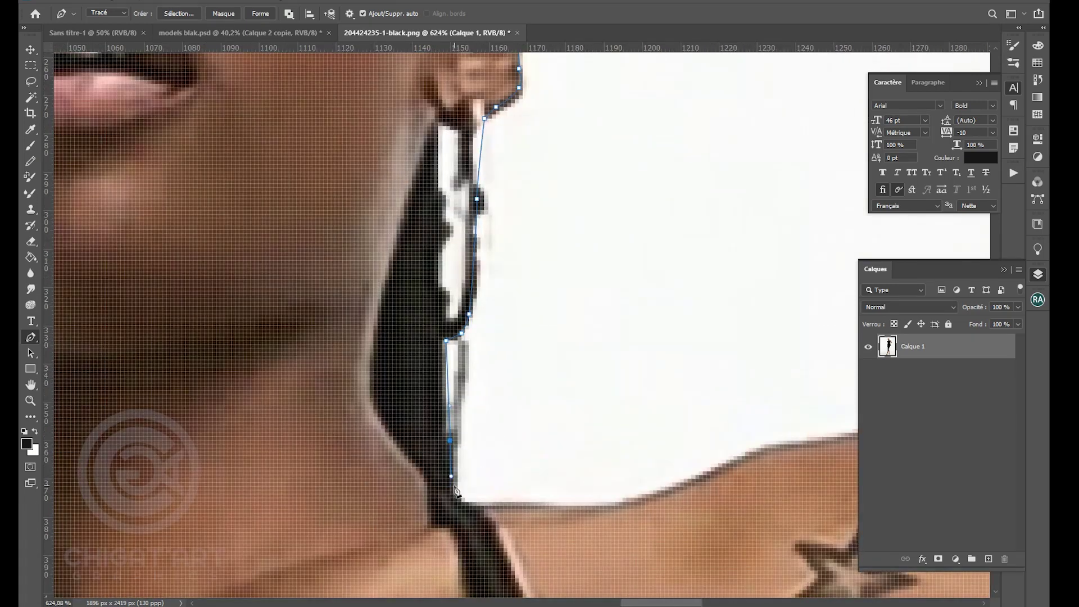
- Continue the path over the tattooed shoulder and down the outside of the upper arm
{"action": "left_click_drag", "start_coordinate": [539, 502], "coordinate": [564, 505]}
{"action": "left_click_drag", "start_coordinate": [321, 490], "coordinate": [367, 467]}
{"action": "left_click_drag", "start_coordinate": [496, 435], "coordinate": [543, 428]}
{"action": "left_click_drag", "start_coordinate": [617, 438], "coordinate": [688, 466]}
{"action": "left_click_drag", "start_coordinate": [801, 580], "coordinate": [375, 131]}
{"action": "left_click_drag", "start_coordinate": [508, 210], "coordinate": [578, 296]}
{"action": "left_click", "coordinate": [667, 443]}
- Trace around the bent elbow and along the underside of the forearm to the chain bracelet
{"action": "scroll", "coordinate": [667, 443], "scroll_direction": "down", "scroll_amount": 2}
{"action": "left_click_drag", "start_coordinate": [651, 511], "coordinate": [577, 103]}
{"action": "left_click_drag", "start_coordinate": [564, 171], "coordinate": [545, 212]}
{"action": "left_click_drag", "start_coordinate": [430, 332], "coordinate": [534, 178]}
{"action": "left_click_drag", "start_coordinate": [390, 301], "coordinate": [363, 325]}
{"action": "left_click_drag", "start_coordinate": [230, 426], "coordinate": [298, 373]}
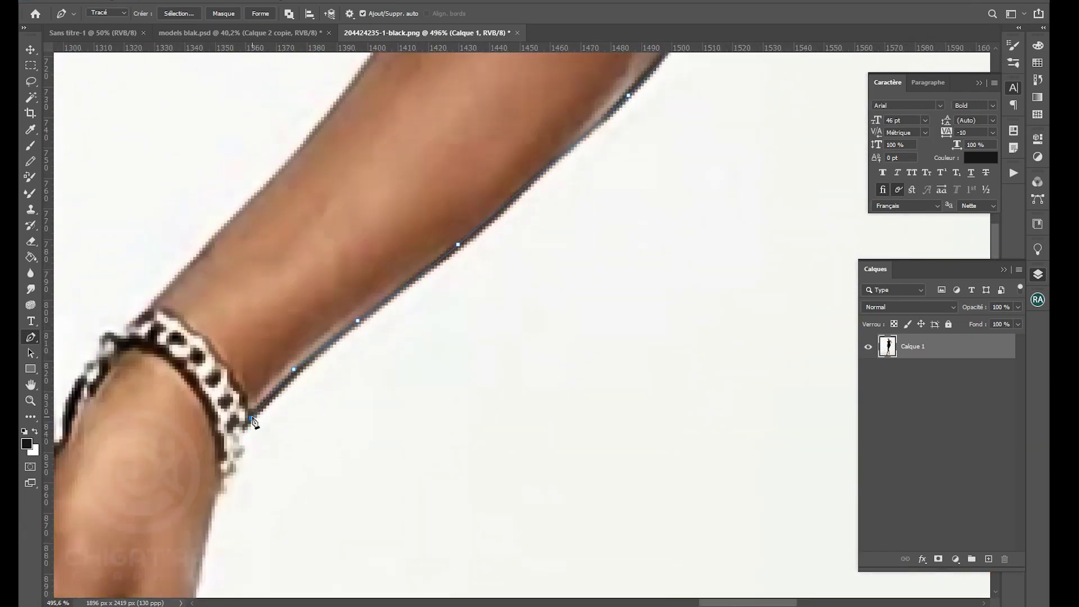
- Trace around the chain bracelet, down the edge of the hand and past the ring on the finger
{"action": "scroll", "coordinate": [258, 427], "scroll_direction": "up", "scroll_amount": 5}
{"action": "left_click_drag", "start_coordinate": [278, 429], "coordinate": [271, 442]}
{"action": "left_click", "coordinate": [247, 472]}
{"action": "scroll", "coordinate": [236, 501], "scroll_direction": "down", "scroll_amount": 5}
{"action": "left_click_drag", "start_coordinate": [239, 501], "coordinate": [326, 133]}
{"action": "left_click_drag", "start_coordinate": [273, 411], "coordinate": [290, 464]}
{"action": "left_click", "coordinate": [273, 450]}
{"action": "left_click", "coordinate": [277, 473]}
{"action": "left_click_drag", "start_coordinate": [281, 544], "coordinate": [340, 301]}
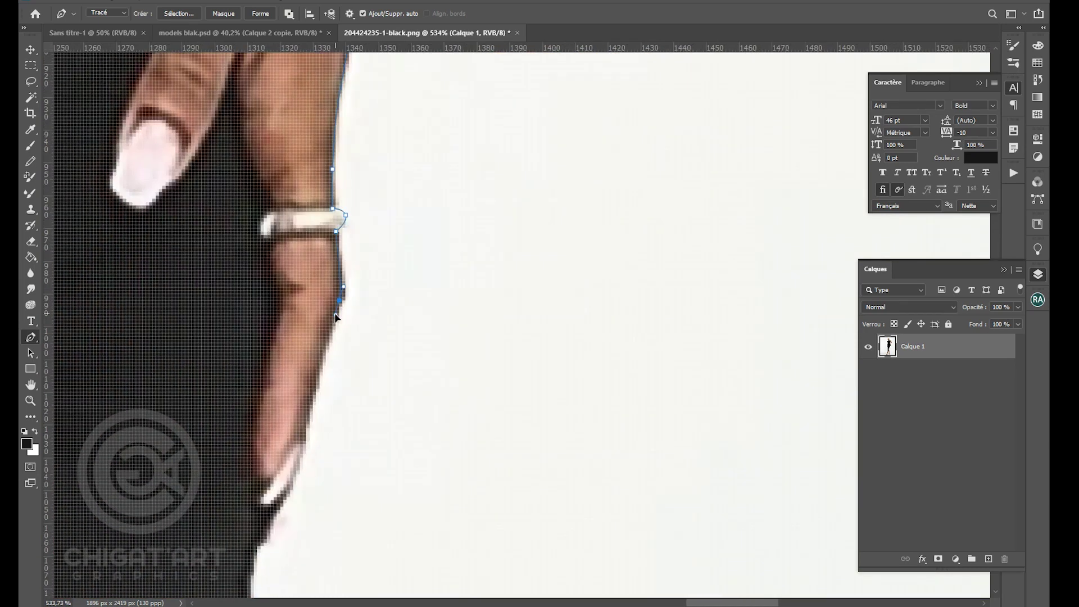
- Continue the path past the ring down the finger, around the fingernail and onto the hip of the dress
{"action": "scroll", "coordinate": [268, 527], "scroll_direction": "down", "scroll_amount": 4}
{"action": "left_click", "coordinate": [280, 506]}
{"action": "left_click", "coordinate": [270, 529]}
{"action": "scroll", "coordinate": [271, 531], "scroll_direction": "down", "scroll_amount": 2}
{"action": "left_click_drag", "start_coordinate": [271, 540], "coordinate": [535, 84]}
{"action": "left_click_drag", "start_coordinate": [492, 222], "coordinate": [469, 271]}
{"action": "left_click_drag", "start_coordinate": [421, 350], "coordinate": [453, 236]}
- Trace the outer edge of the black dress from the hip past the knee to the hem
{"action": "scroll", "coordinate": [424, 361], "scroll_direction": "down", "scroll_amount": 7}
{"action": "scroll", "coordinate": [424, 354], "scroll_direction": "up", "scroll_amount": 14}
{"action": "left_click_drag", "start_coordinate": [430, 307], "coordinate": [392, 187]}
{"action": "left_click", "coordinate": [386, 392]}
{"action": "left_click_drag", "start_coordinate": [392, 311], "coordinate": [370, 152]}
{"action": "left_click_drag", "start_coordinate": [379, 392], "coordinate": [381, 419]}
{"action": "scroll", "coordinate": [381, 423], "scroll_direction": "down", "scroll_amount": 5}
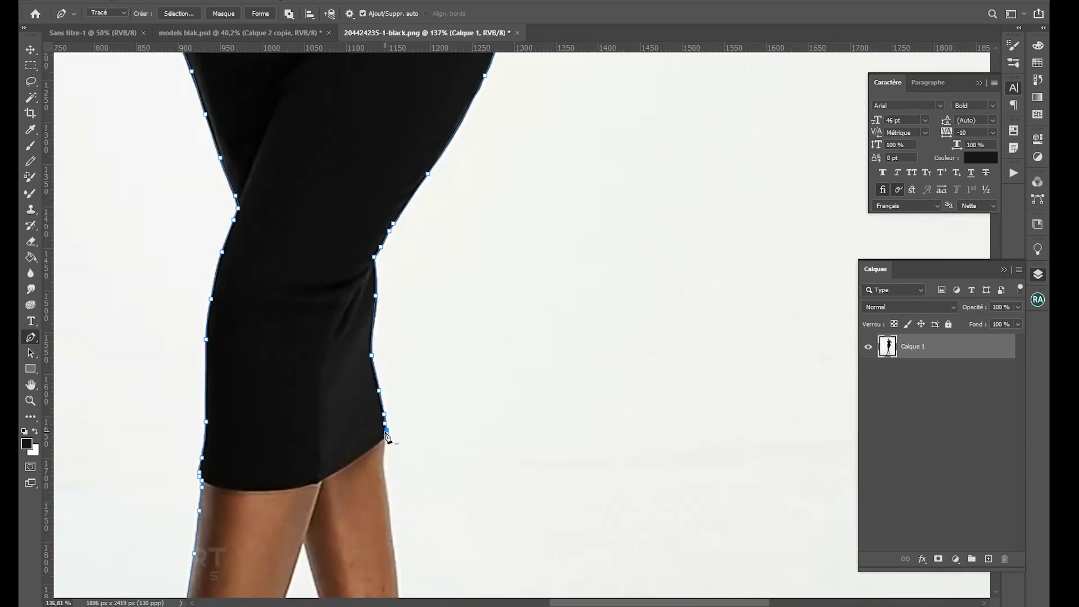
- Trace the outer edge of the bare calf from the hem down to the sandal's ankle strap
{"action": "left_click_drag", "start_coordinate": [374, 567], "coordinate": [374, 461]}
{"action": "scroll", "coordinate": [360, 388], "scroll_direction": "up", "scroll_amount": 4}
{"action": "left_click_drag", "start_coordinate": [454, 303], "coordinate": [456, 358]}
{"action": "left_click_drag", "start_coordinate": [463, 547], "coordinate": [496, 362]}
{"action": "left_click_drag", "start_coordinate": [514, 424], "coordinate": [520, 488]}
{"action": "left_click_drag", "start_coordinate": [523, 562], "coordinate": [443, 420]}
{"action": "scroll", "coordinate": [554, 395], "scroll_direction": "up", "scroll_amount": 4}
- Trace around the sandal's ankle strap, its buckle and the protruding strap tip
{"action": "left_click", "coordinate": [434, 411]}
{"action": "left_click_drag", "start_coordinate": [472, 417], "coordinate": [482, 433]}
{"action": "left_click", "coordinate": [454, 453]}
{"action": "left_click", "coordinate": [521, 436]}
{"action": "left_click_drag", "start_coordinate": [530, 391], "coordinate": [517, 415]}
{"action": "left_click", "coordinate": [440, 394]}
- Trace the beaded heel strap behind the ankle down to where it meets the foot
{"action": "left_click_drag", "start_coordinate": [507, 359], "coordinate": [527, 268]}
{"action": "left_click", "coordinate": [525, 264]}
{"action": "left_click", "coordinate": [524, 258]}
{"action": "mouse_move", "coordinate": [529, 306]}
{"action": "left_mouse_down"}
{"action": "mouse_move", "coordinate": [529, 221]}
{"action": "mouse_move", "coordinate": [527, 308]}
{"action": "left_mouse_up"}
{"action": "left_click", "coordinate": [517, 316]}
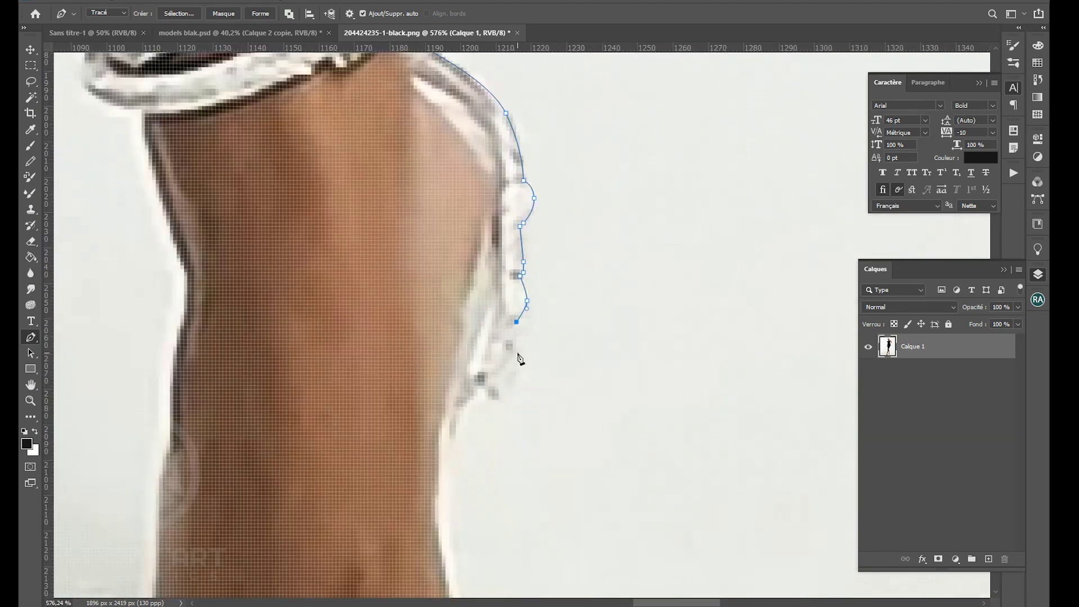
{"action": "left_click", "coordinate": [507, 358]}
{"action": "scroll", "coordinate": [491, 371], "scroll_direction": "up", "scroll_amount": 1}
{"action": "scroll", "coordinate": [434, 468], "scroll_direction": "down", "scroll_amount": 3}
- Continue the path down the outer side of the foot and around the outer bow loop
{"action": "left_click_drag", "start_coordinate": [416, 284], "coordinate": [420, 330]}
{"action": "left_click", "coordinate": [436, 396]}
{"action": "left_click_drag", "start_coordinate": [430, 374], "coordinate": [408, 298]}
{"action": "left_click_drag", "start_coordinate": [458, 381], "coordinate": [445, 494]}
{"action": "left_click", "coordinate": [439, 455]}
{"action": "left_click_drag", "start_coordinate": [443, 504], "coordinate": [470, 375]}
- Trace around the front and bottom edge of the sandal's sole up to the smallest toe
{"action": "left_click", "coordinate": [453, 381]}
{"action": "left_click_drag", "start_coordinate": [348, 485], "coordinate": [320, 482]}
{"action": "left_click_drag", "start_coordinate": [338, 478], "coordinate": [463, 516]}
{"action": "left_click", "coordinate": [245, 492]}
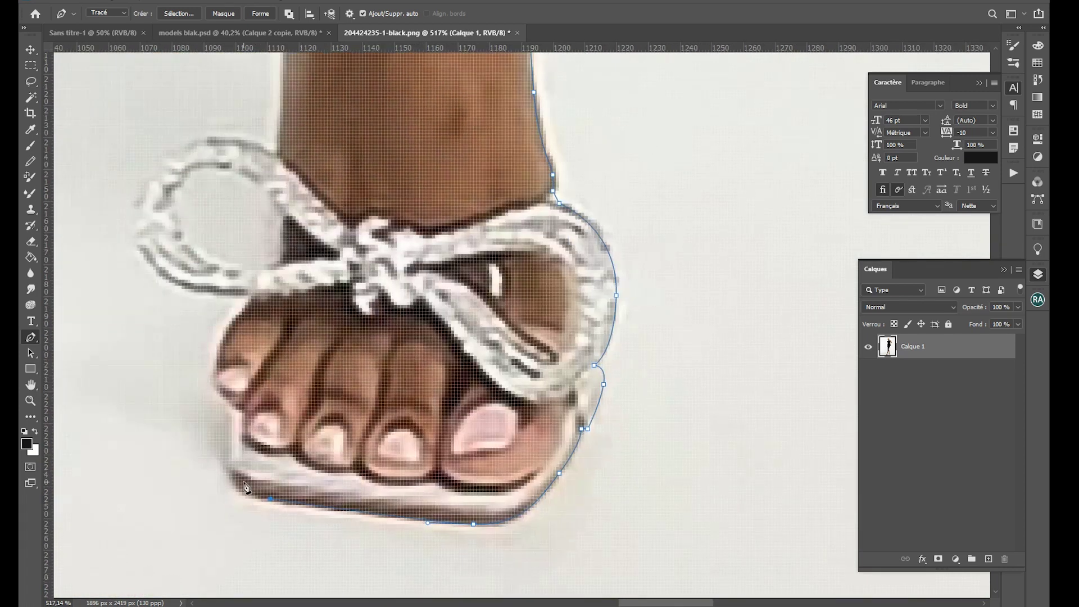
{"action": "left_click", "coordinate": [224, 398]}
- Trace around the smallest toe and the inner bow loop up to the inner edge of the foot
{"action": "scroll", "coordinate": [222, 366], "scroll_direction": "up", "scroll_amount": 4}
{"action": "left_click_drag", "start_coordinate": [222, 365], "coordinate": [381, 527]}
{"action": "left_click", "coordinate": [418, 432]}
{"action": "left_click_drag", "start_coordinate": [355, 478], "coordinate": [346, 538]}
{"action": "left_click_drag", "start_coordinate": [315, 410], "coordinate": [335, 337]}
{"action": "left_click_drag", "start_coordinate": [415, 332], "coordinate": [436, 330]}
{"action": "left_click", "coordinate": [513, 344]}
- Trace up the inner ankle and around the double ankle strap to the lower leg
{"action": "left_click", "coordinate": [508, 295]}
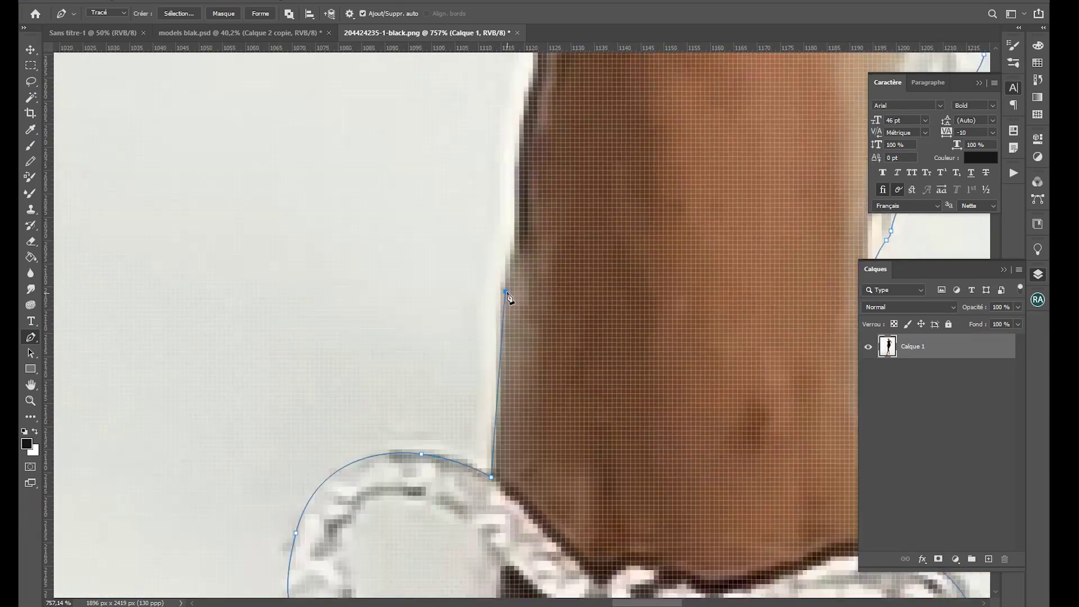
{"action": "left_click_drag", "start_coordinate": [509, 295], "coordinate": [484, 500]}
{"action": "left_click_drag", "start_coordinate": [494, 453], "coordinate": [489, 390]}
{"action": "left_click_drag", "start_coordinate": [458, 326], "coordinate": [489, 529]}
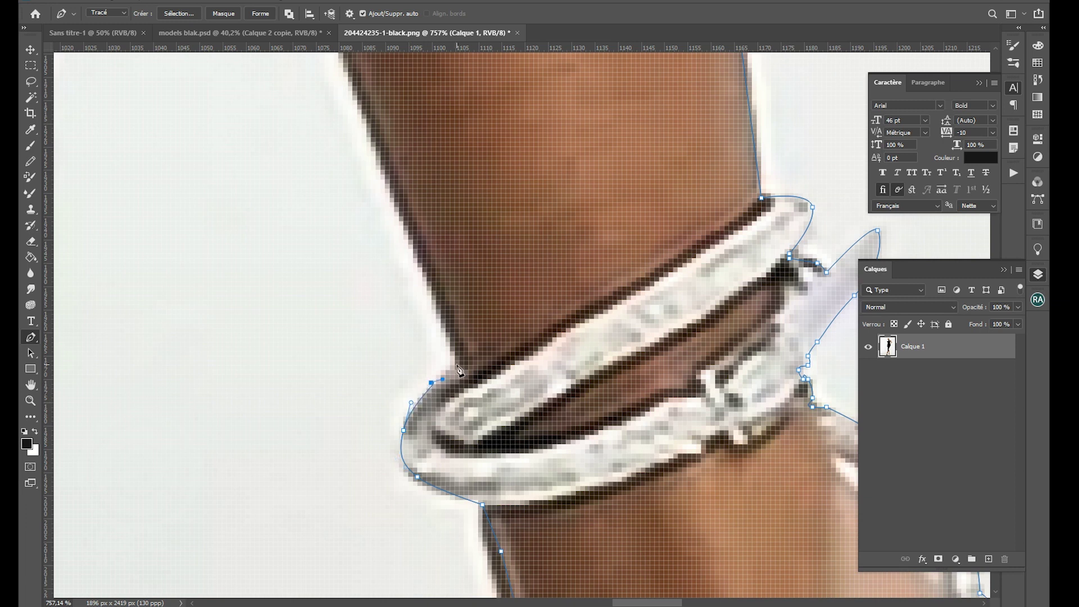
{"action": "left_click", "coordinate": [457, 366]}
- Trace the gap between the calves, up one leg and down the other to its ankle strap
{"action": "scroll", "coordinate": [460, 356], "scroll_direction": "down", "scroll_amount": 3}
{"action": "left_click", "coordinate": [386, 220]}
{"action": "left_click_drag", "start_coordinate": [385, 219], "coordinate": [451, 433]}
{"action": "left_click", "coordinate": [407, 278]}
{"action": "left_click_drag", "start_coordinate": [303, 516], "coordinate": [541, 229]}
{"action": "left_click", "coordinate": [467, 381]}
{"action": "left_click", "coordinate": [465, 405]}
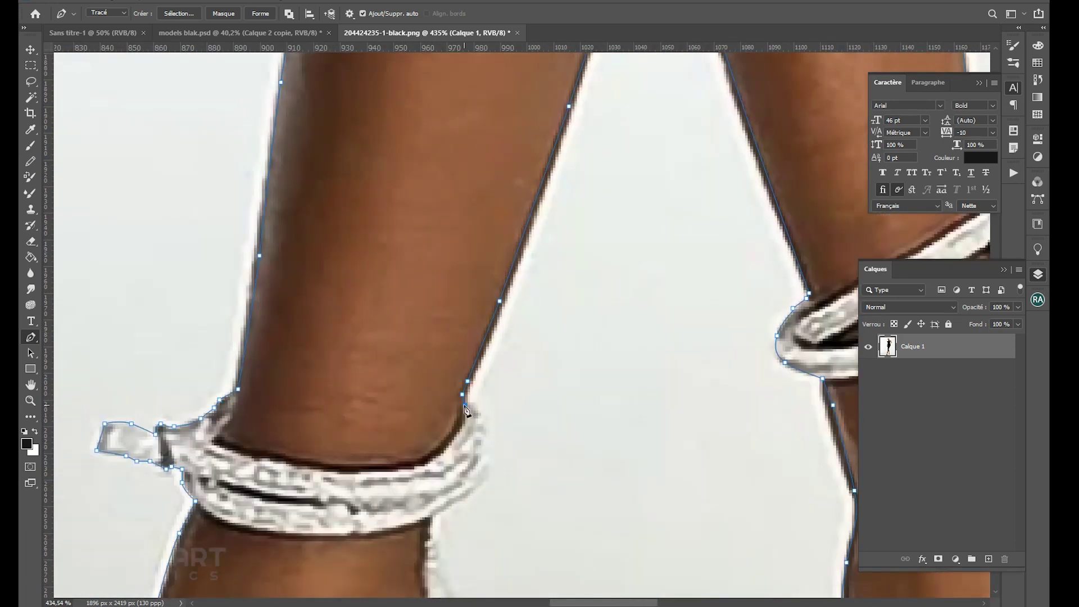
- Trace around the second sandal's ankle strap and heel strap, and close the path around the model
{"action": "left_click_drag", "start_coordinate": [465, 406], "coordinate": [455, 302]}
{"action": "left_click", "coordinate": [475, 355]}
{"action": "left_click", "coordinate": [425, 406]}
{"action": "left_click_drag", "start_coordinate": [433, 410], "coordinate": [425, 337]}
{"action": "left_click", "coordinate": [426, 397]}
{"action": "left_click_drag", "start_coordinate": [450, 463], "coordinate": [435, 209]}
{"action": "left_click", "coordinate": [381, 395]}
{"action": "left_click_drag", "start_coordinate": [370, 425], "coordinate": [386, 395]}
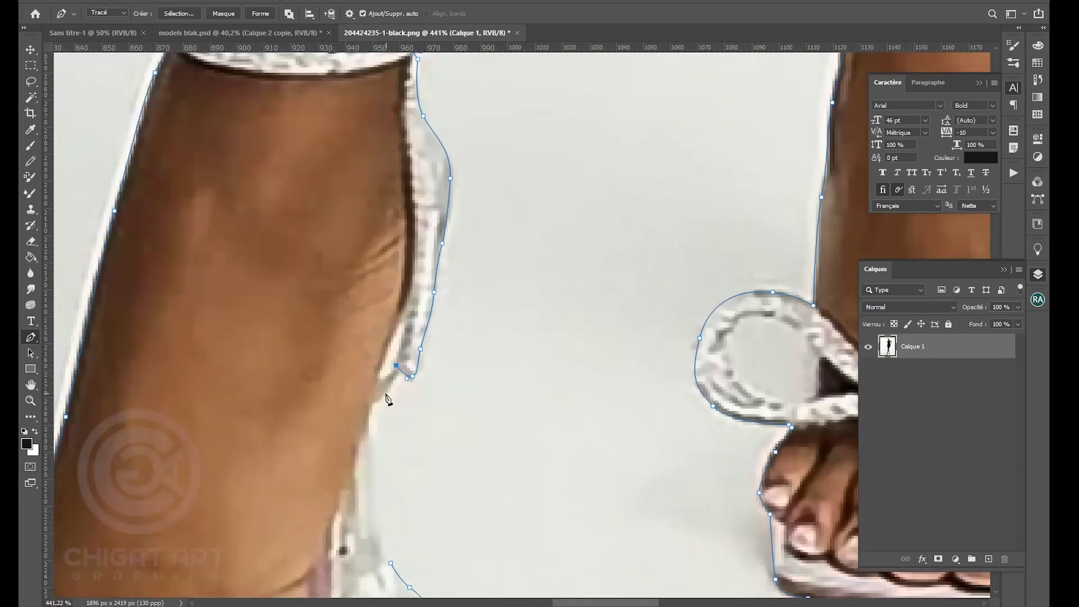
{"action": "scroll", "coordinate": [388, 400], "scroll_direction": "down", "scroll_amount": 10}
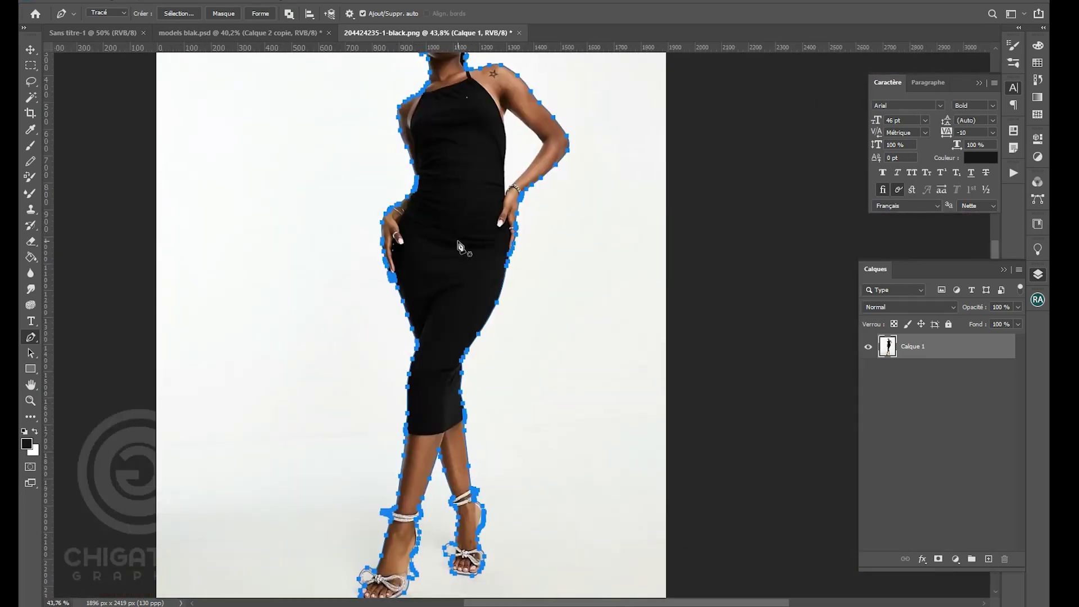
- Convert the closed path around the model into a selection
{"action": "scroll", "coordinate": [468, 200], "scroll_direction": "down", "scroll_amount": 1}
{"action": "right_click", "coordinate": [581, 171]}
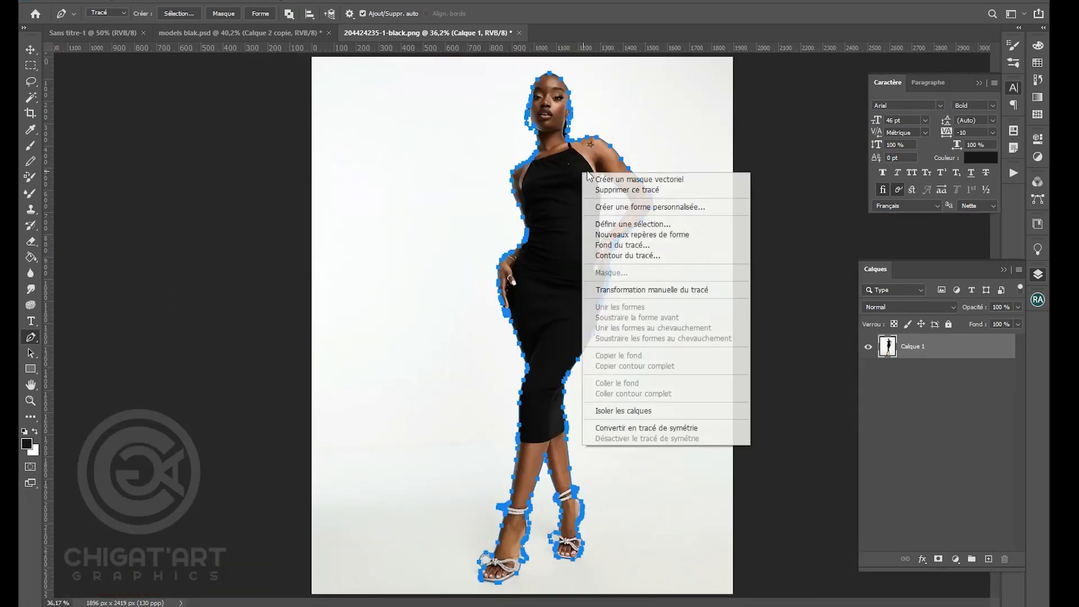
{"action": "left_click", "coordinate": [656, 225]}
{"action": "key", "text": "Return"}
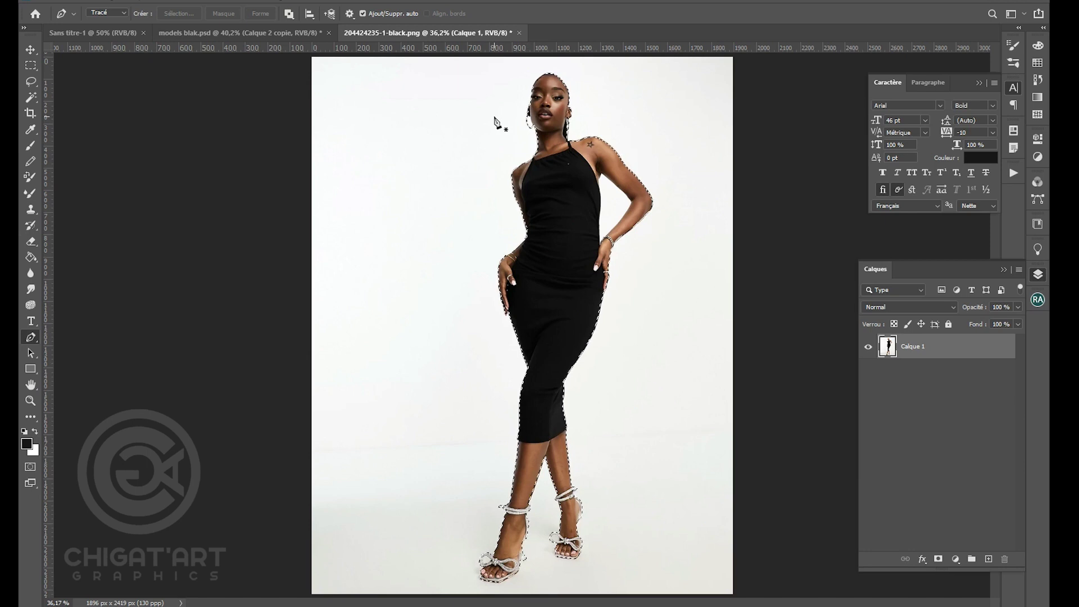
- Open the model's selection in Select and Mask
{"action": "key", "text": "w"}
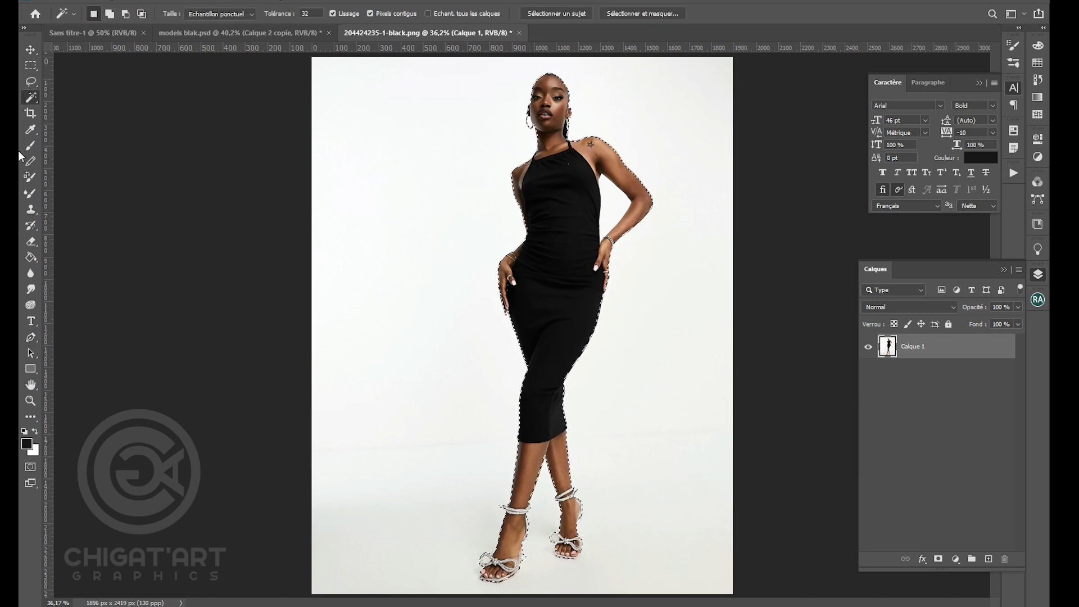
{"action": "left_click", "coordinate": [634, 13]}
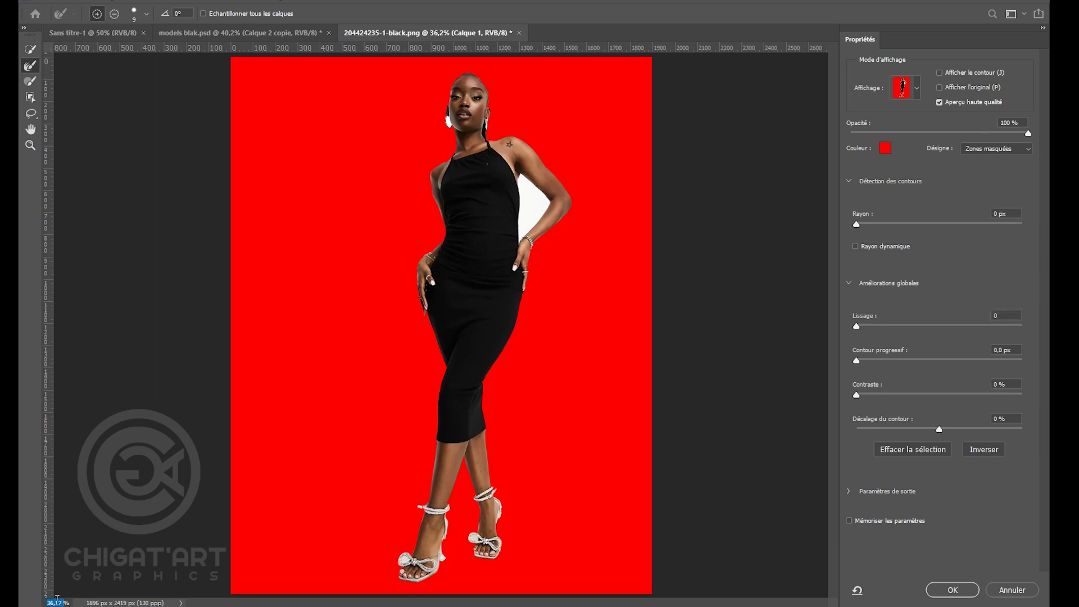
{"action": "key", "text": "Return"}
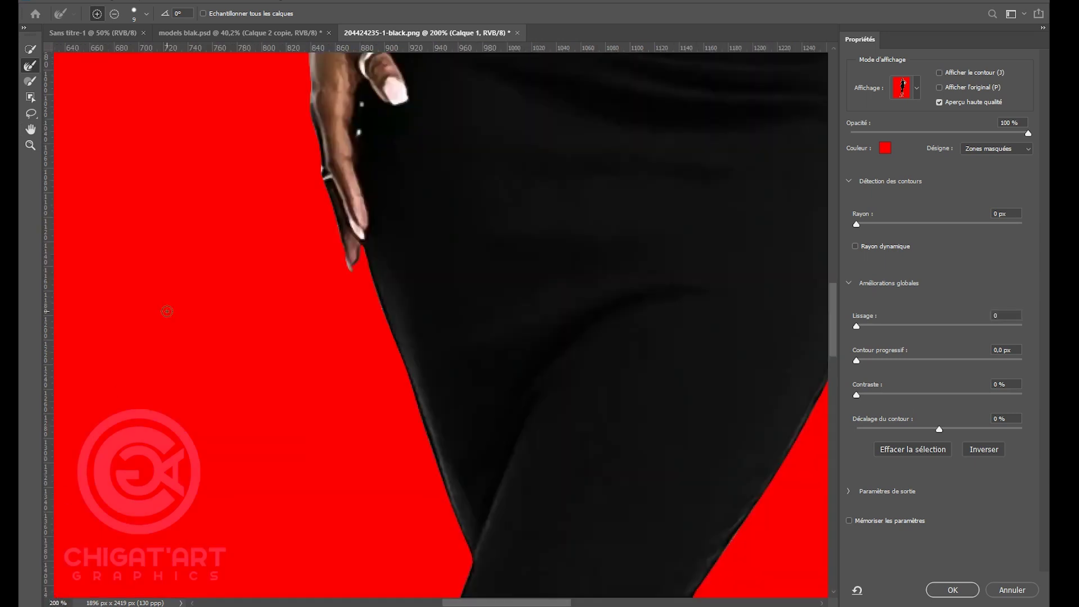
- Examine the mask edges around the model's upper body, arms and hands for leftover background
{"action": "key", "text": "space"}
{"action": "left_click_drag", "start_coordinate": [457, 107], "coordinate": [332, 382]}
{"action": "left_click_drag", "start_coordinate": [449, 169], "coordinate": [406, 398]}
{"action": "left_click_drag", "start_coordinate": [332, 304], "coordinate": [386, 414]}
{"action": "left_click_drag", "start_coordinate": [330, 313], "coordinate": [374, 381]}
{"action": "left_click_drag", "start_coordinate": [342, 289], "coordinate": [391, 349]}
{"action": "left_click_drag", "start_coordinate": [470, 335], "coordinate": [449, 115]}
{"action": "left_click_drag", "start_coordinate": [515, 161], "coordinate": [515, 315]}
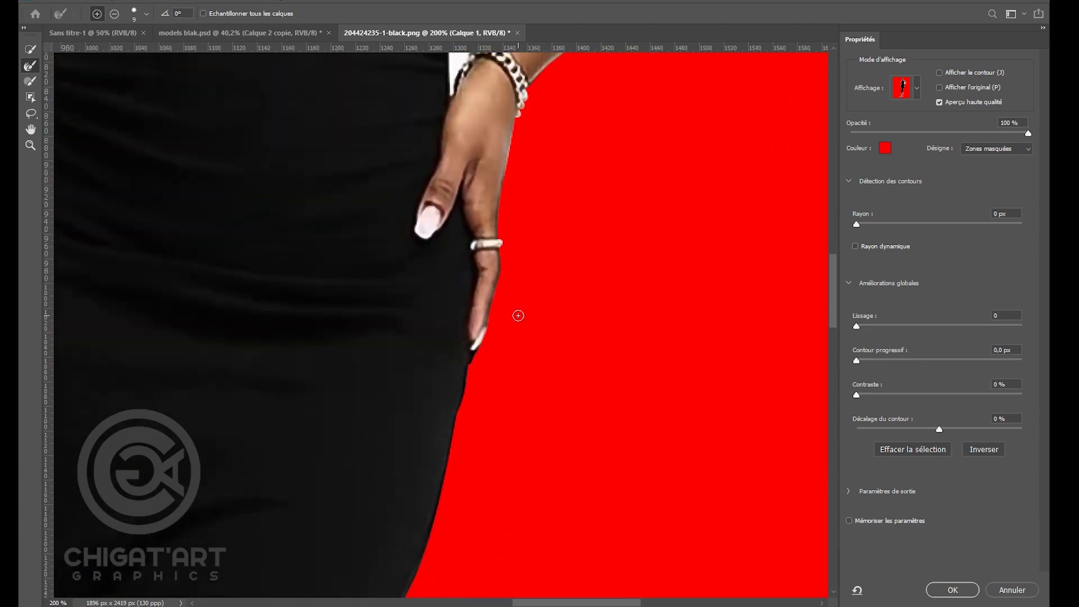
{"action": "scroll", "coordinate": [546, 106], "scroll_direction": "up", "scroll_amount": 4}
{"action": "scroll", "coordinate": [528, 137], "scroll_direction": "up", "scroll_amount": 4}
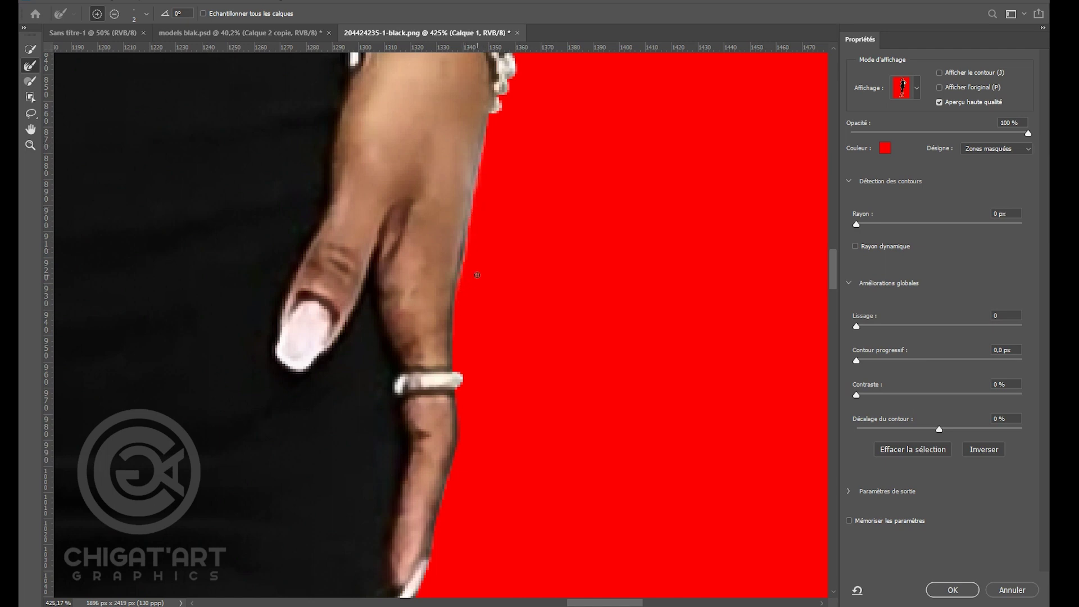
- Examine the mask edges along the hips, dress, legs and sandals against the red overlay
{"action": "scroll", "coordinate": [482, 224], "scroll_direction": "down", "scroll_amount": 8}
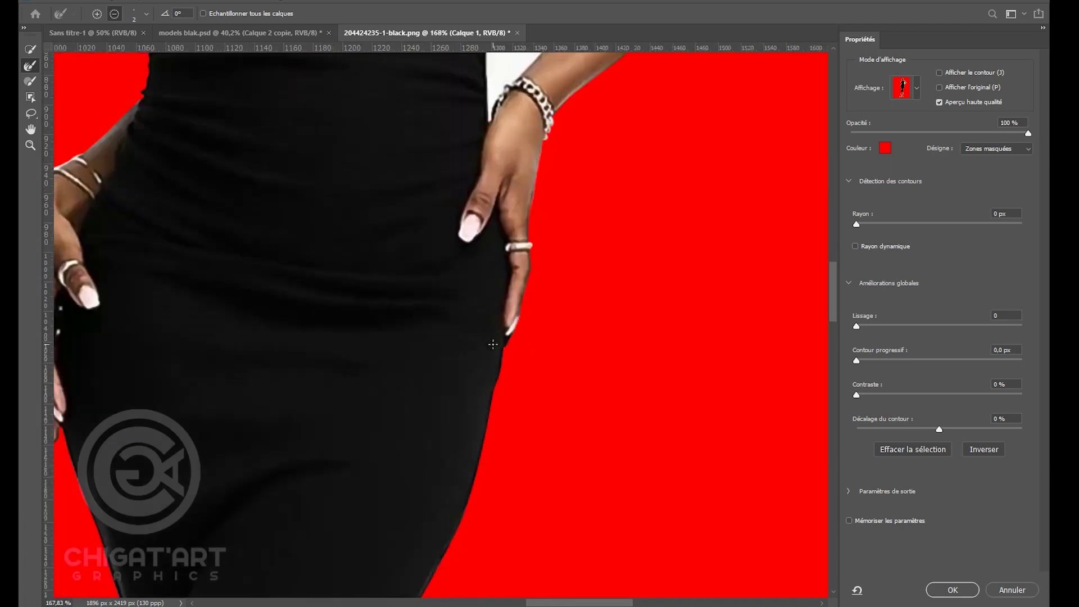
{"action": "scroll", "coordinate": [467, 327], "scroll_direction": "down", "scroll_amount": 3}
{"action": "scroll", "coordinate": [265, 320], "scroll_direction": "up", "scroll_amount": 5}
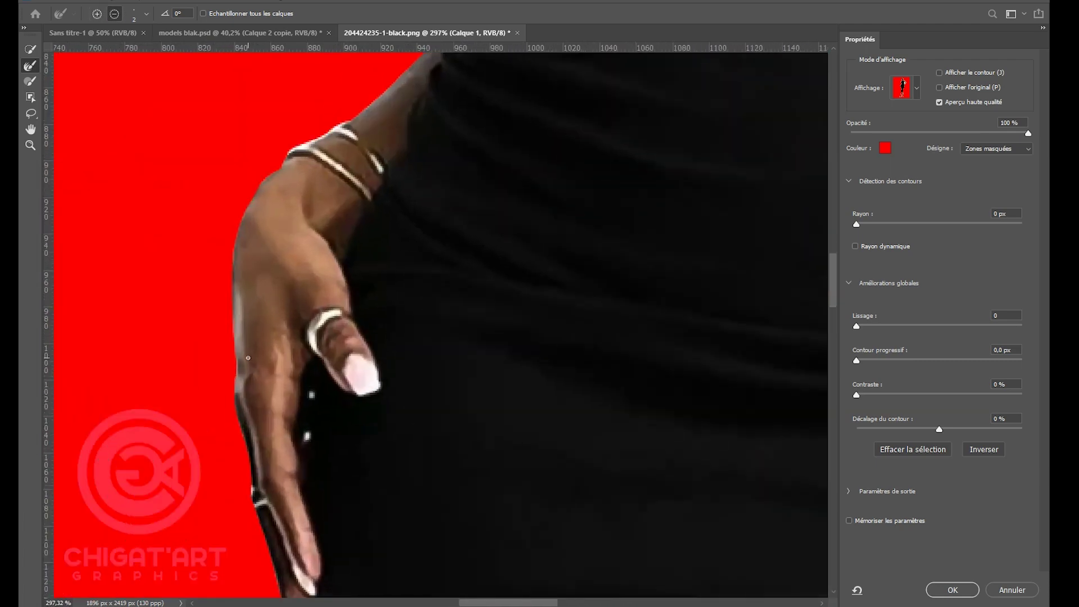
{"action": "scroll", "coordinate": [273, 295], "scroll_direction": "down", "scroll_amount": 4}
{"action": "left_click_drag", "start_coordinate": [325, 436], "coordinate": [306, 147]}
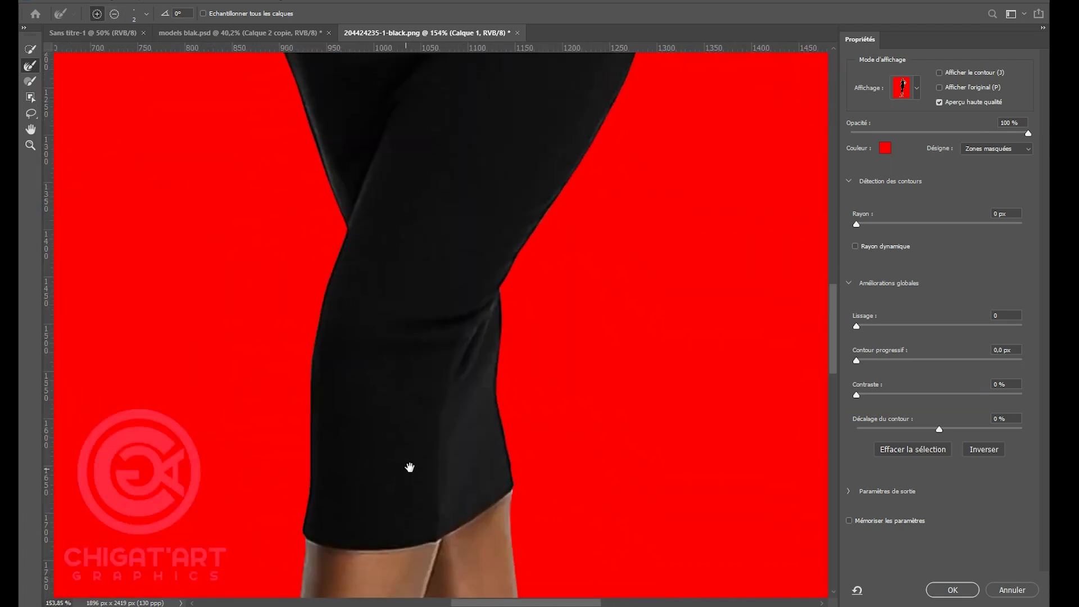
{"action": "left_click_drag", "start_coordinate": [403, 467], "coordinate": [385, 158]}
{"action": "left_click_drag", "start_coordinate": [429, 369], "coordinate": [426, 254]}
{"action": "left_click_drag", "start_coordinate": [468, 377], "coordinate": [465, 308]}
{"action": "scroll", "coordinate": [450, 403], "scroll_direction": "up", "scroll_amount": 5}
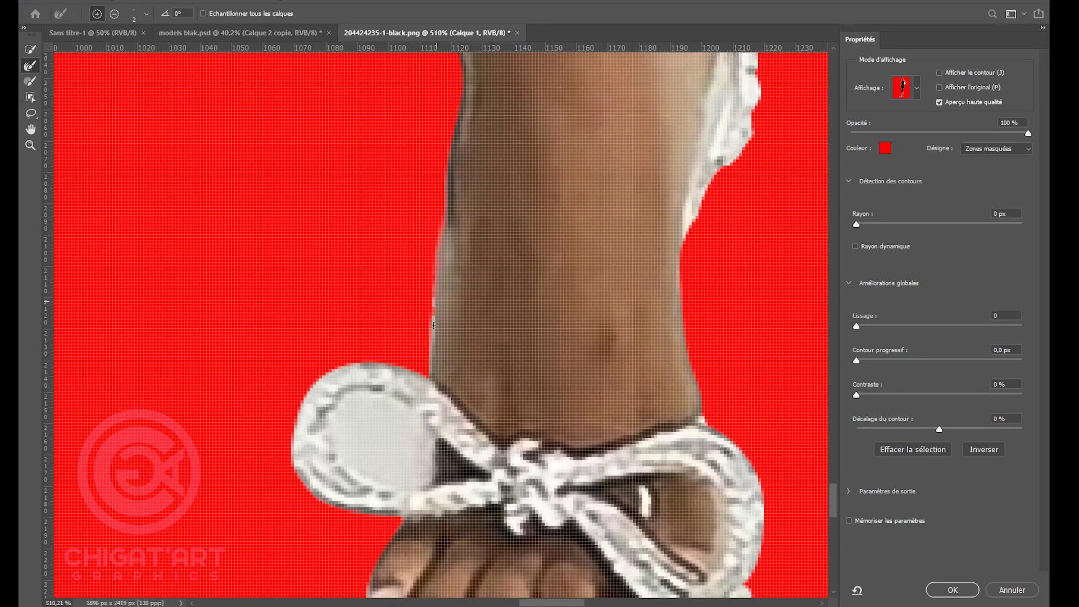
{"action": "scroll", "coordinate": [433, 376], "scroll_direction": "down", "scroll_amount": 6}
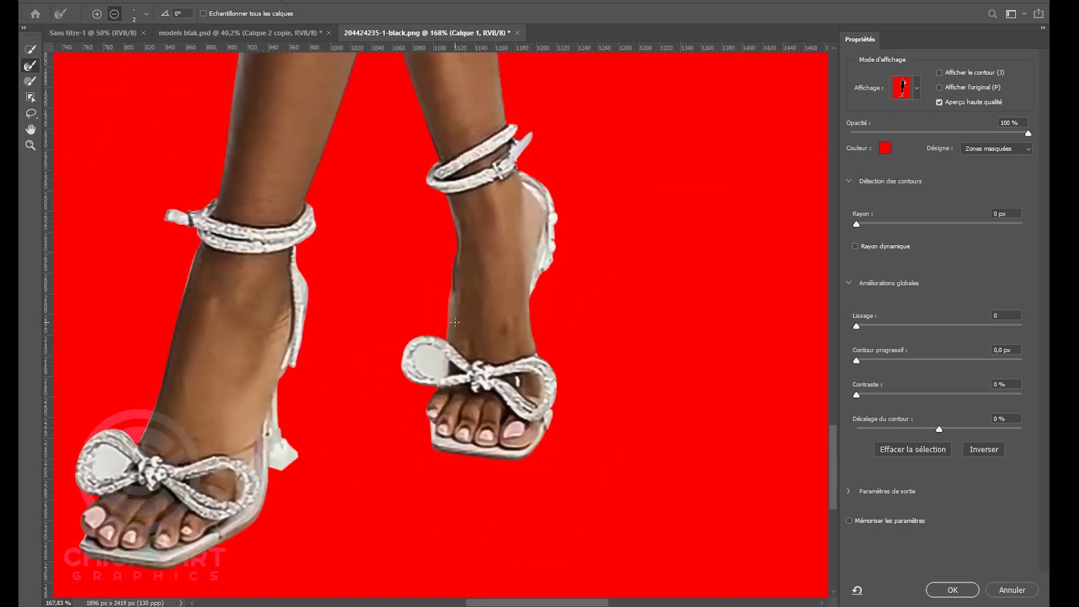
{"action": "left_click_drag", "start_coordinate": [383, 474], "coordinate": [479, 368]}
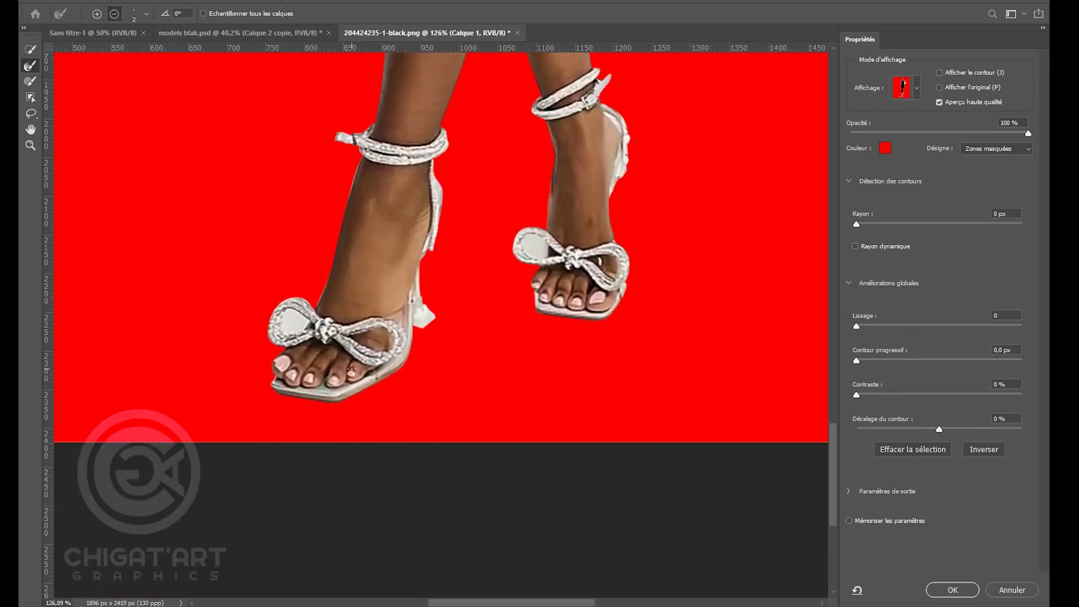
{"action": "scroll", "coordinate": [352, 369], "scroll_direction": "down", "scroll_amount": 3}
{"action": "scroll", "coordinate": [381, 389], "scroll_direction": "up", "scroll_amount": 4}
{"action": "scroll", "coordinate": [381, 389], "scroll_direction": "down", "scroll_amount": 8}
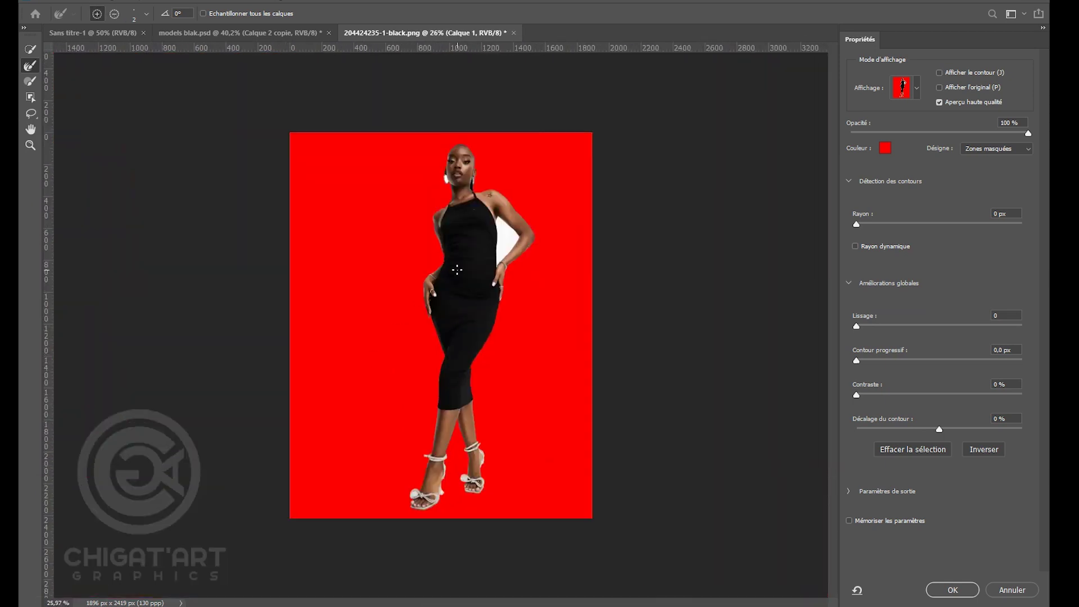
{"action": "scroll", "coordinate": [445, 279], "scroll_direction": "up", "scroll_amount": 1}
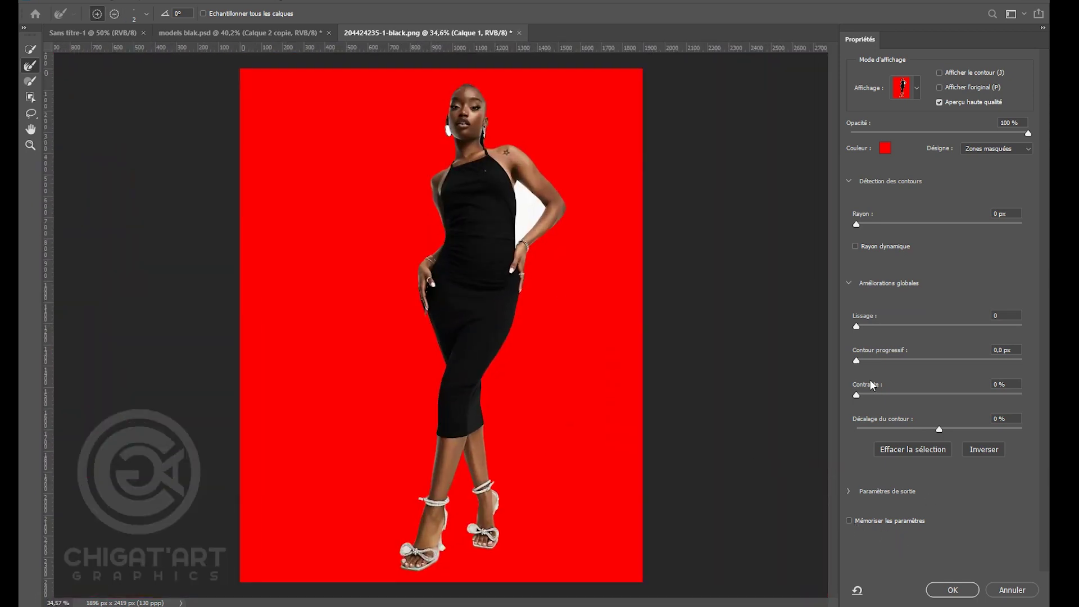
- Accept the refined selection, copy the model onto a new layer and hide the original photo layer
{"action": "left_click", "coordinate": [950, 592]}
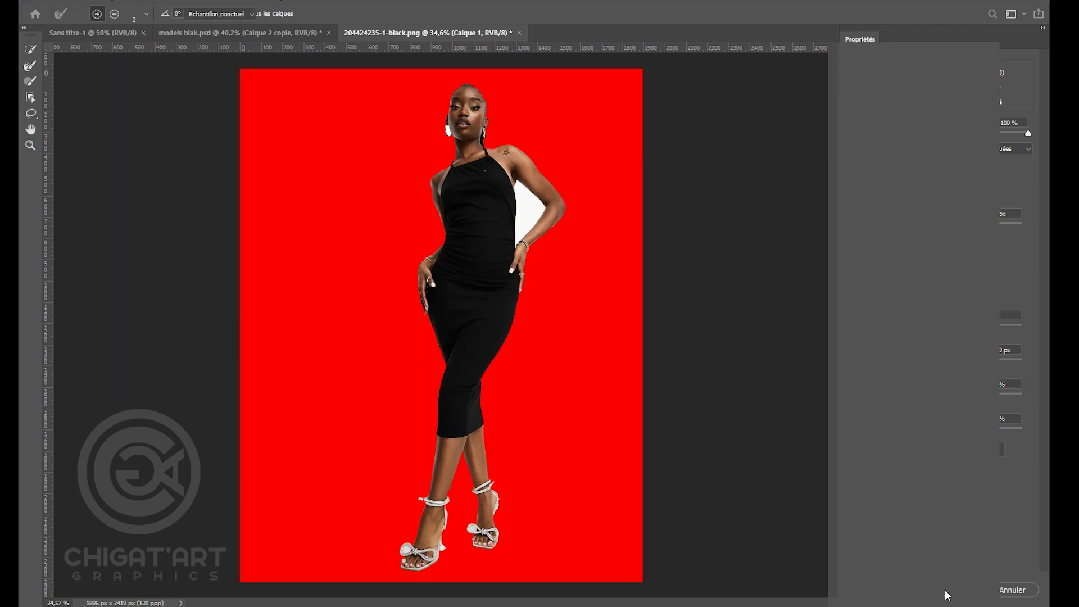
{"action": "key", "text": "ctrl+j"}
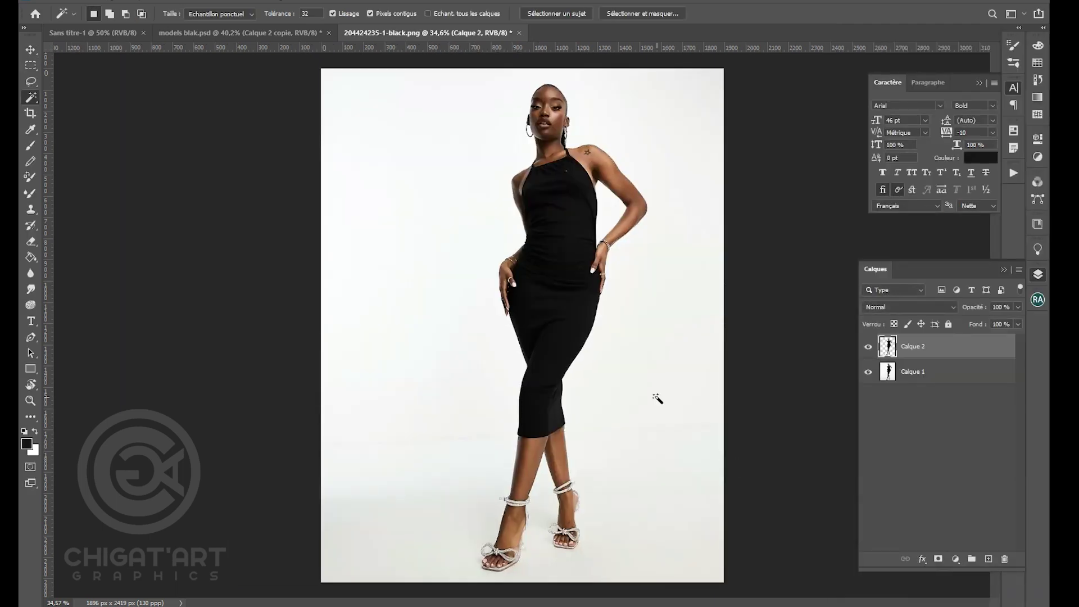
{"action": "left_click", "coordinate": [869, 371]}
- Delete the white background enclosed between the bent arm and the dress with the Magic Wand, and deselect
{"action": "scroll", "coordinate": [594, 190], "scroll_direction": "up", "scroll_amount": 8}
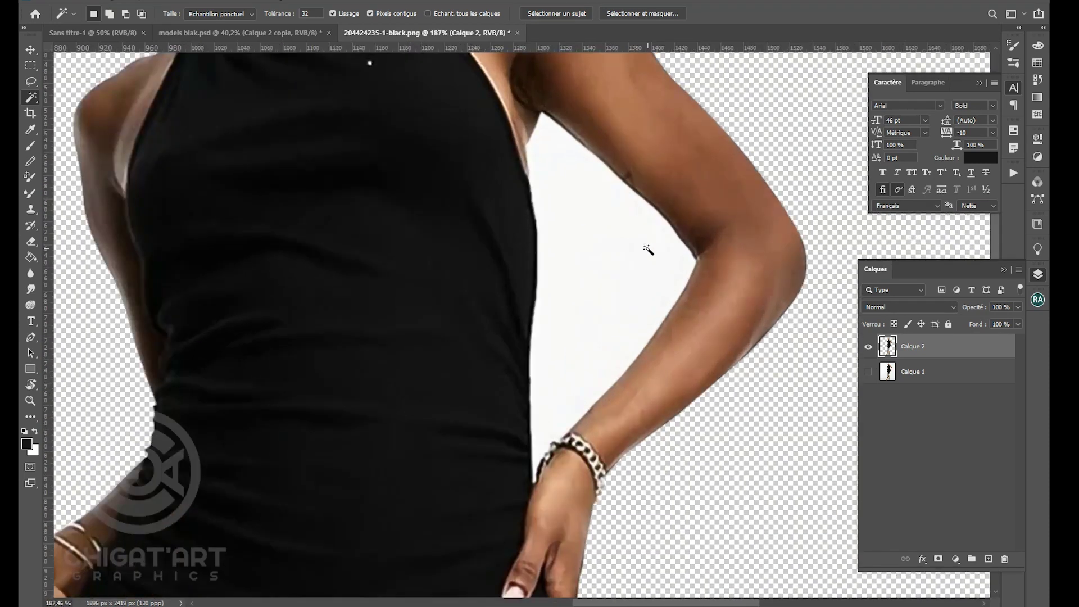
{"action": "left_click", "coordinate": [635, 242]}
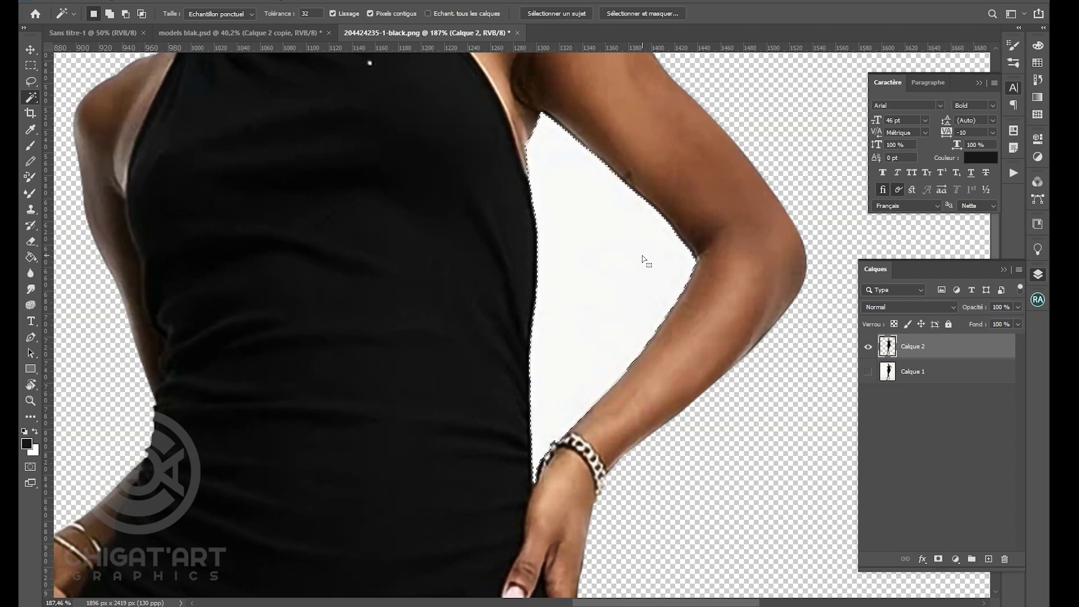
{"action": "key", "text": "Delete"}
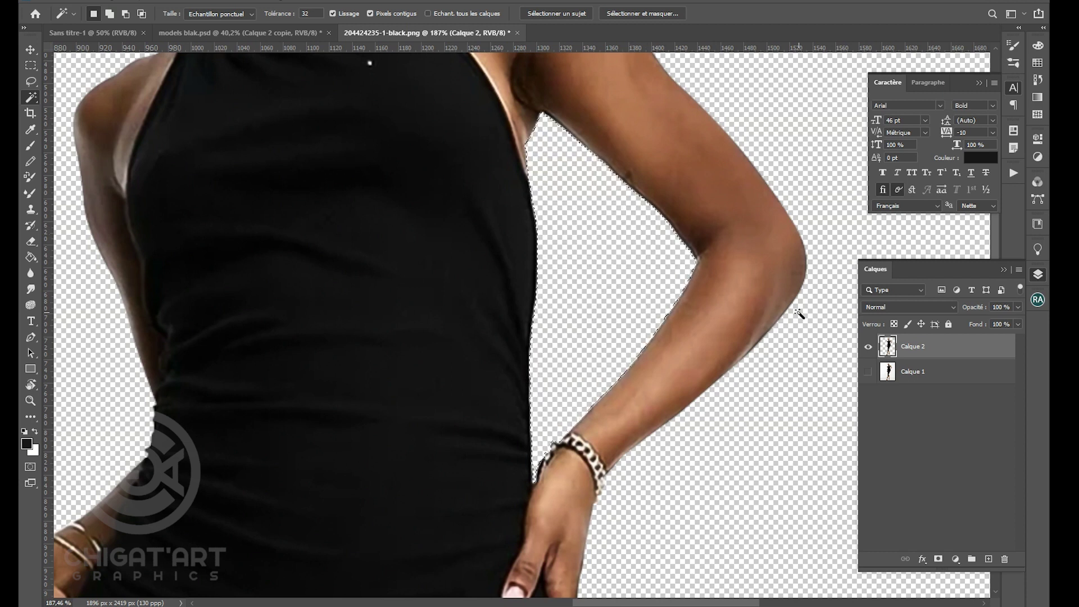
{"action": "key", "text": "ctrl+d"}
- Add a new layer beneath the cut-out and fill it with the dark colour #161616
{"action": "left_click", "coordinate": [946, 372]}
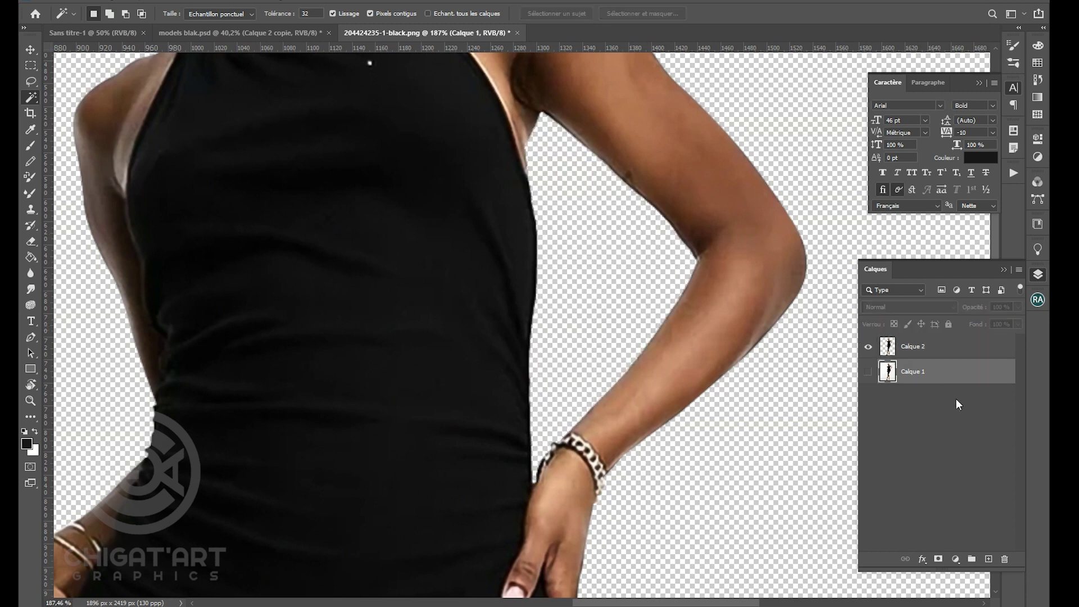
{"action": "left_click", "coordinate": [988, 559]}
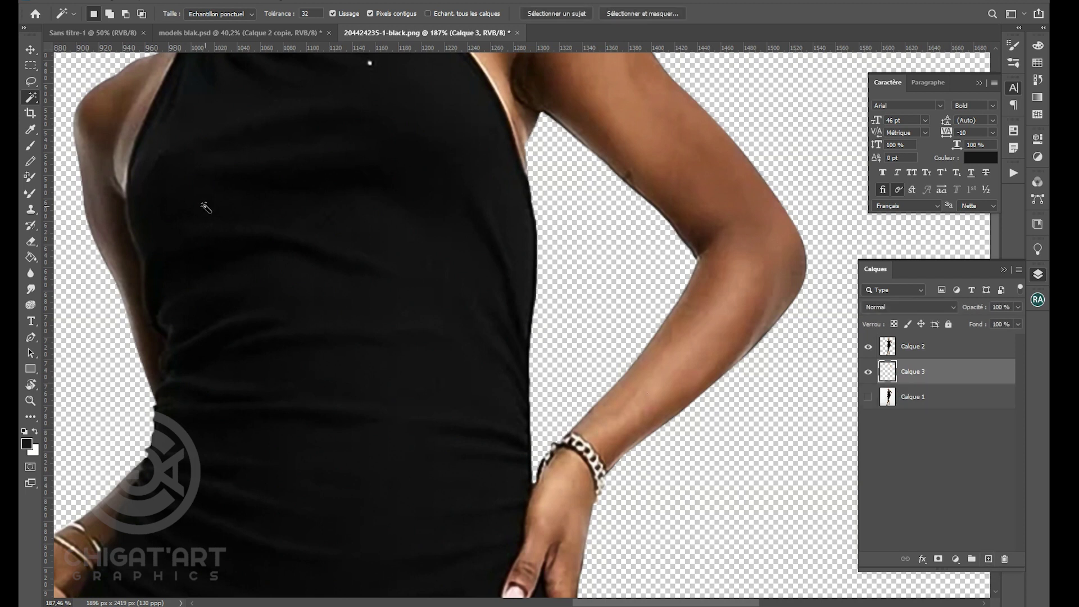
{"action": "left_click", "coordinate": [32, 259]}
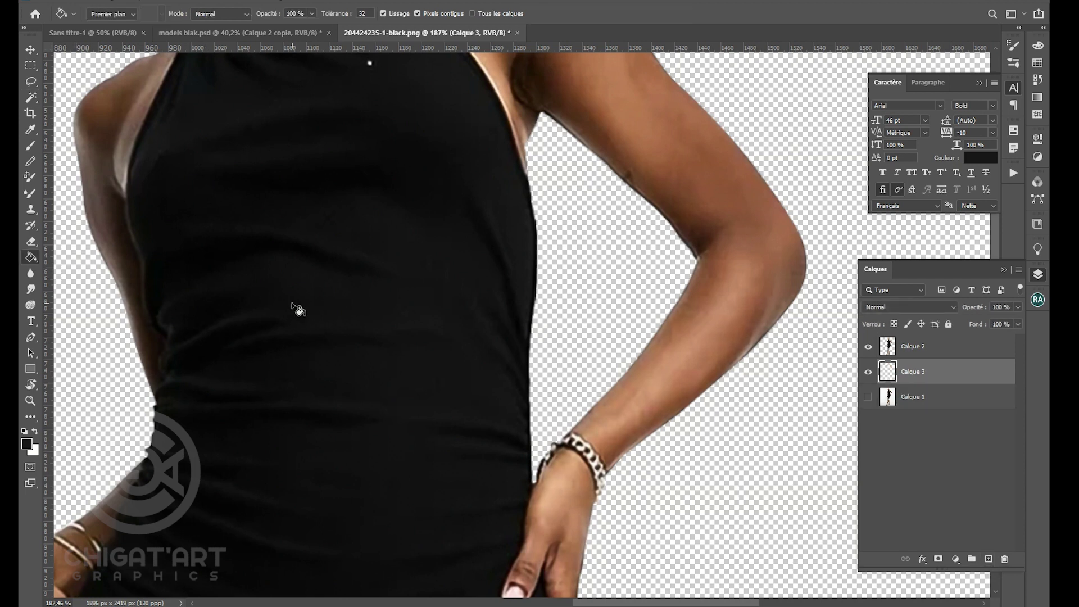
{"action": "left_click", "coordinate": [28, 446]}
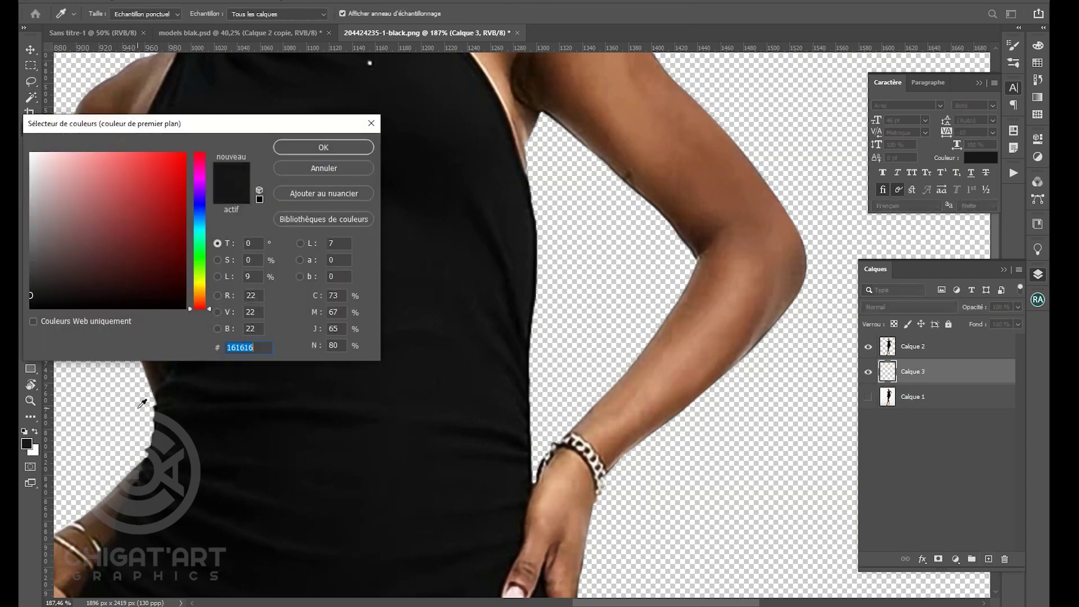
{"action": "left_click", "coordinate": [350, 145]}
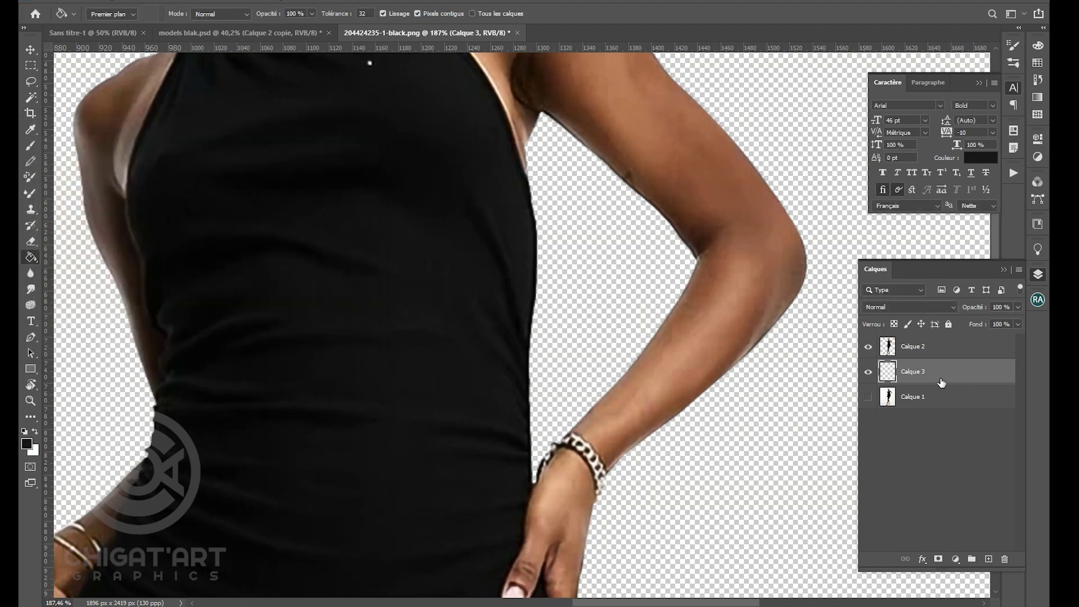
{"action": "left_click", "coordinate": [627, 311]}
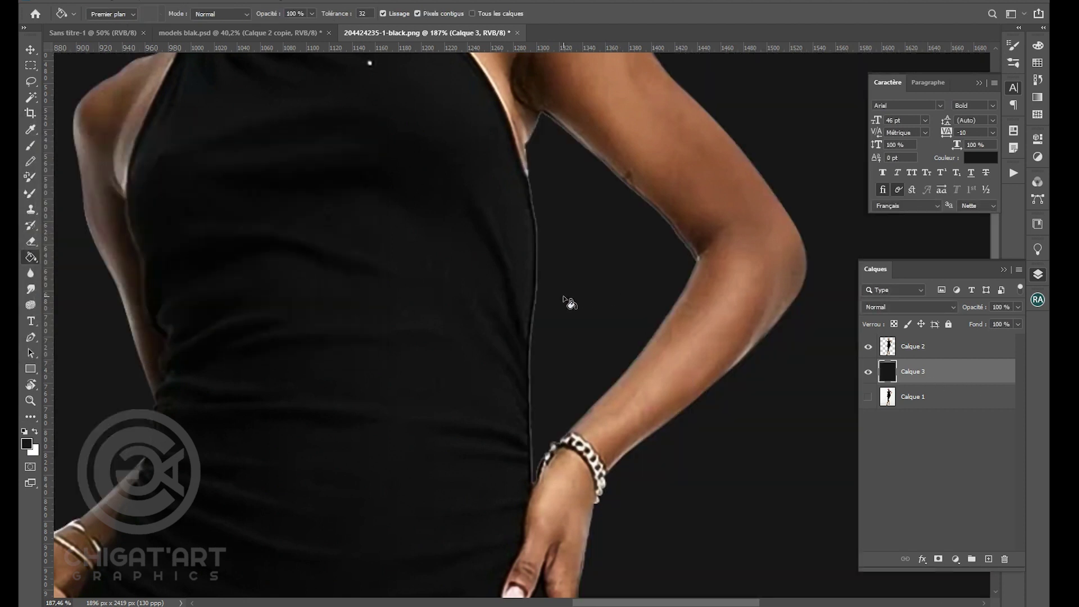
{"action": "scroll", "coordinate": [518, 290], "scroll_direction": "down", "scroll_amount": 2}
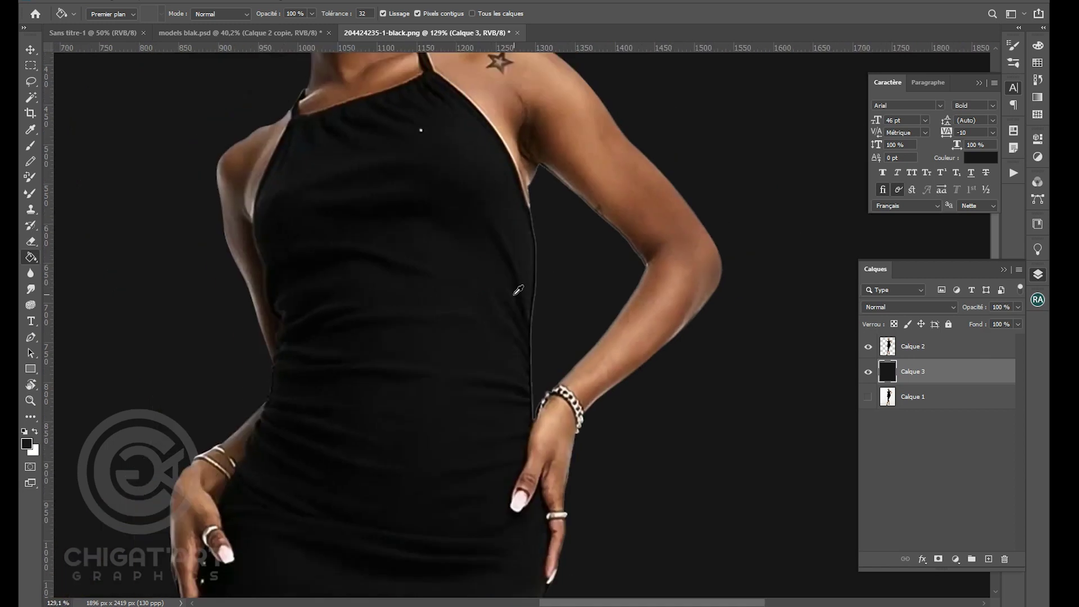
- Trace a closed Pen path around the white background enclosed between the large hoop earring and the jaw
{"action": "scroll", "coordinate": [579, 335], "scroll_direction": "up", "scroll_amount": 3}
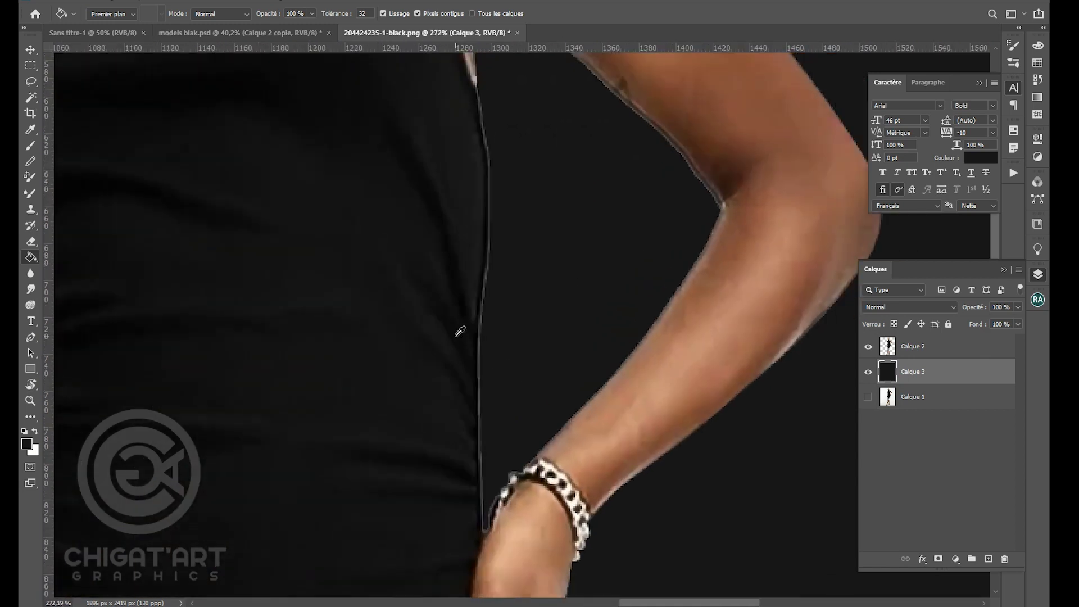
{"action": "left_click_drag", "start_coordinate": [656, 360], "coordinate": [741, 486]}
{"action": "left_click_drag", "start_coordinate": [517, 298], "coordinate": [621, 436]}
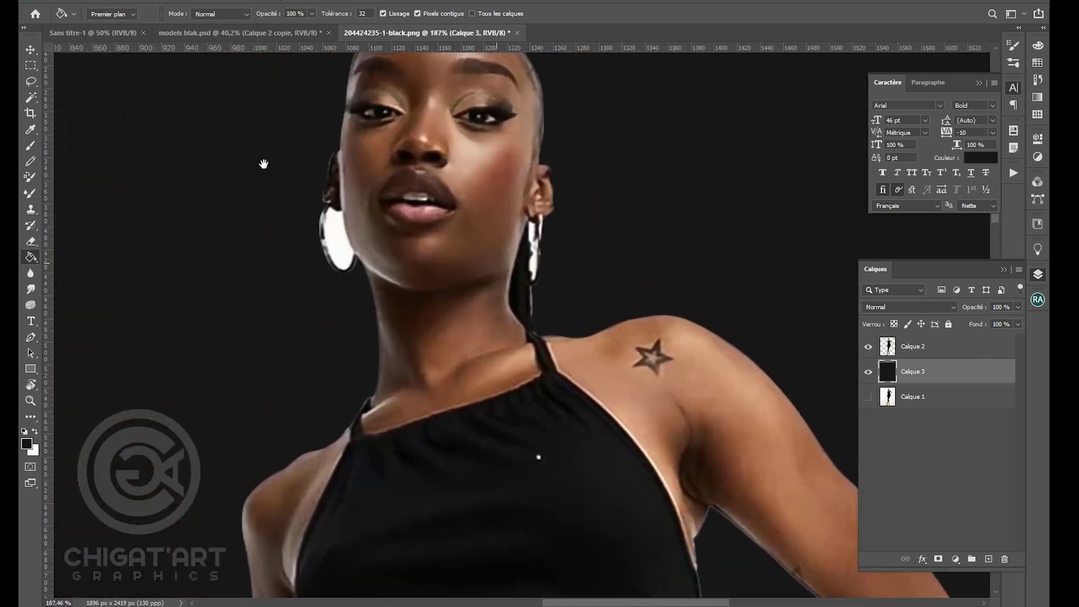
{"action": "scroll", "coordinate": [351, 194], "scroll_direction": "up", "scroll_amount": 7}
{"action": "scroll", "coordinate": [329, 211], "scroll_direction": "up", "scroll_amount": 1}
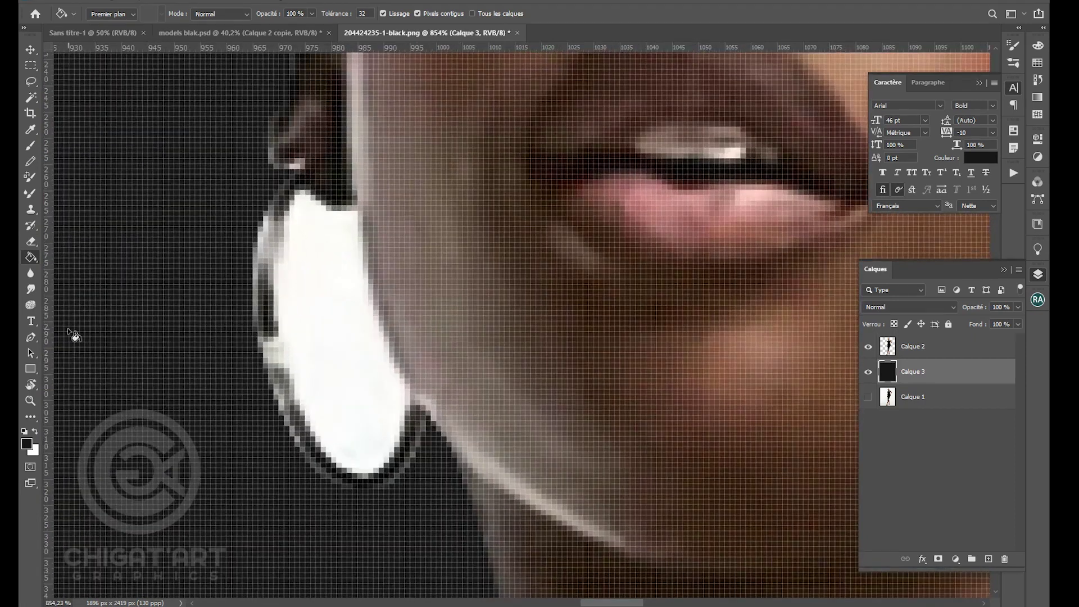
{"action": "left_click", "coordinate": [38, 336]}
{"action": "scroll", "coordinate": [413, 415], "scroll_direction": "up", "scroll_amount": 2}
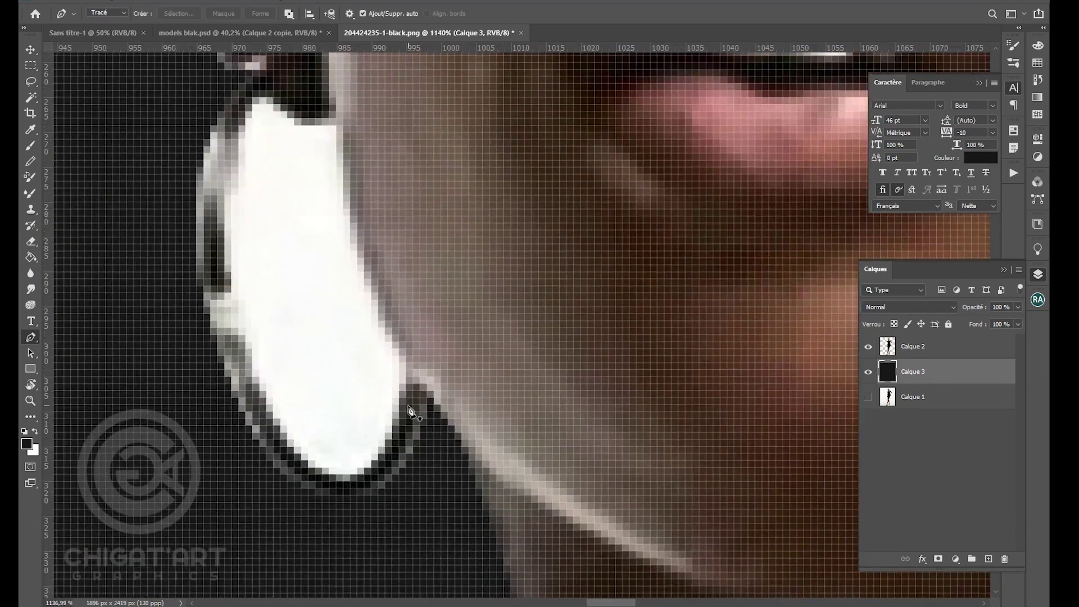
{"action": "left_click", "coordinate": [406, 370]}
{"action": "left_click_drag", "start_coordinate": [371, 468], "coordinate": [351, 483]}
{"action": "left_click_drag", "start_coordinate": [273, 425], "coordinate": [251, 377]}
{"action": "left_click_drag", "start_coordinate": [225, 225], "coordinate": [228, 162]}
{"action": "left_click_drag", "start_coordinate": [260, 97], "coordinate": [271, 97]}
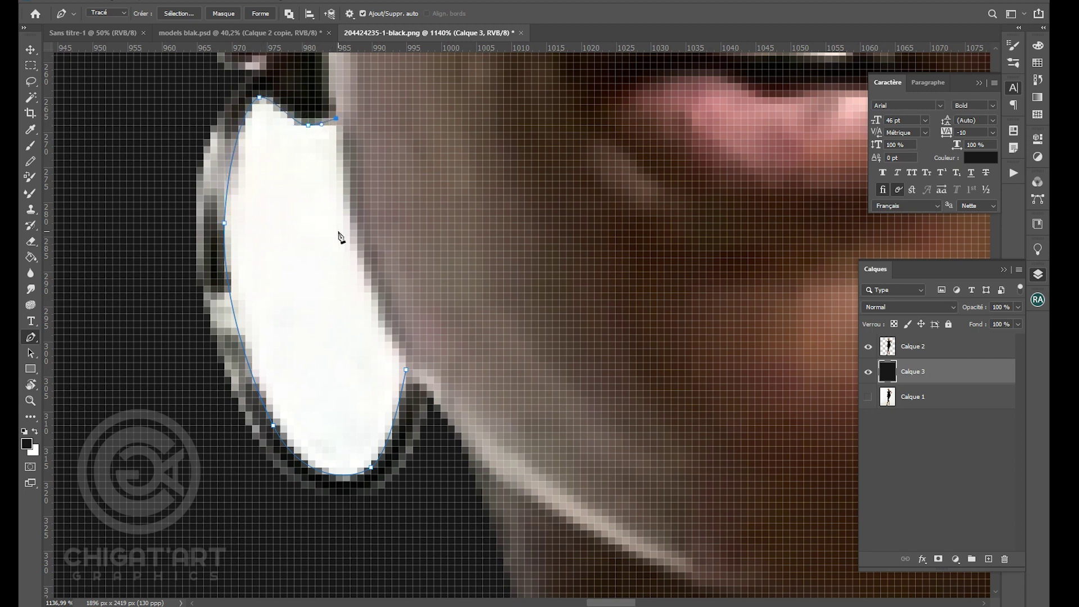
{"action": "left_click_drag", "start_coordinate": [365, 272], "coordinate": [389, 337]}
{"action": "left_click_drag", "start_coordinate": [365, 273], "coordinate": [370, 280]}
- Convert the hoop earring path to a selection, delete the white area from Calque 2 and deselect
{"action": "right_click", "coordinate": [406, 180]}
{"action": "left_click", "coordinate": [495, 231]}
{"action": "key", "text": "Return"}
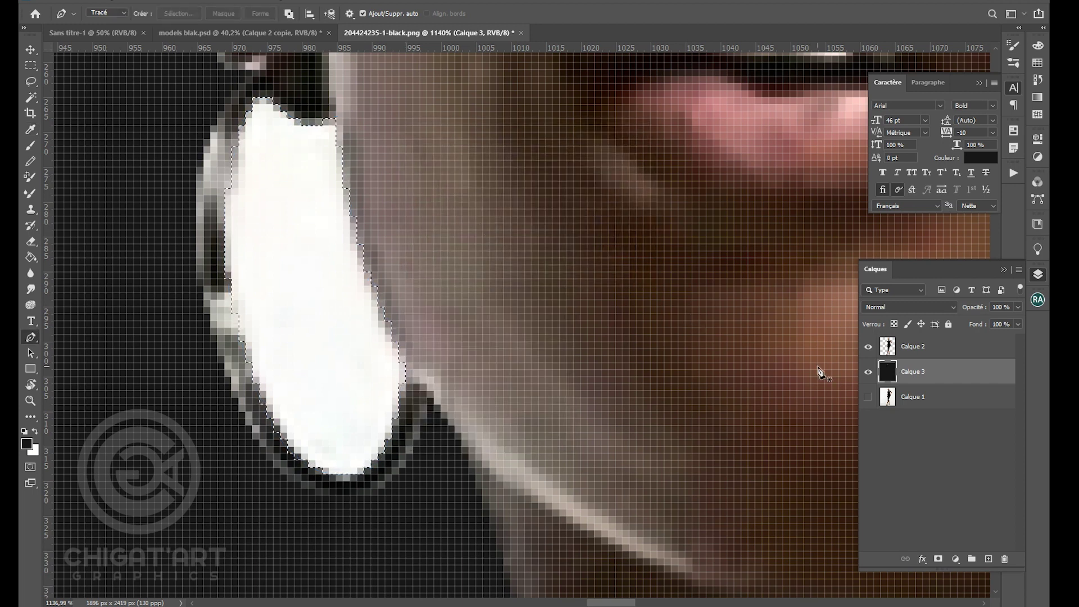
{"action": "left_click", "coordinate": [916, 347]}
{"action": "key", "text": "Delete"}
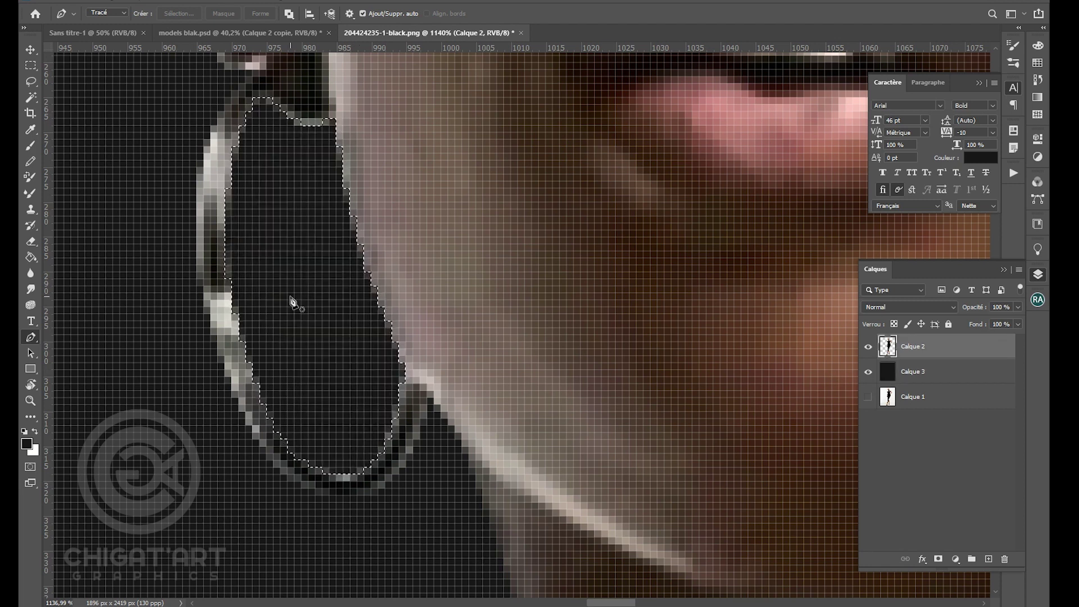
{"action": "key", "text": "ctrl+d"}
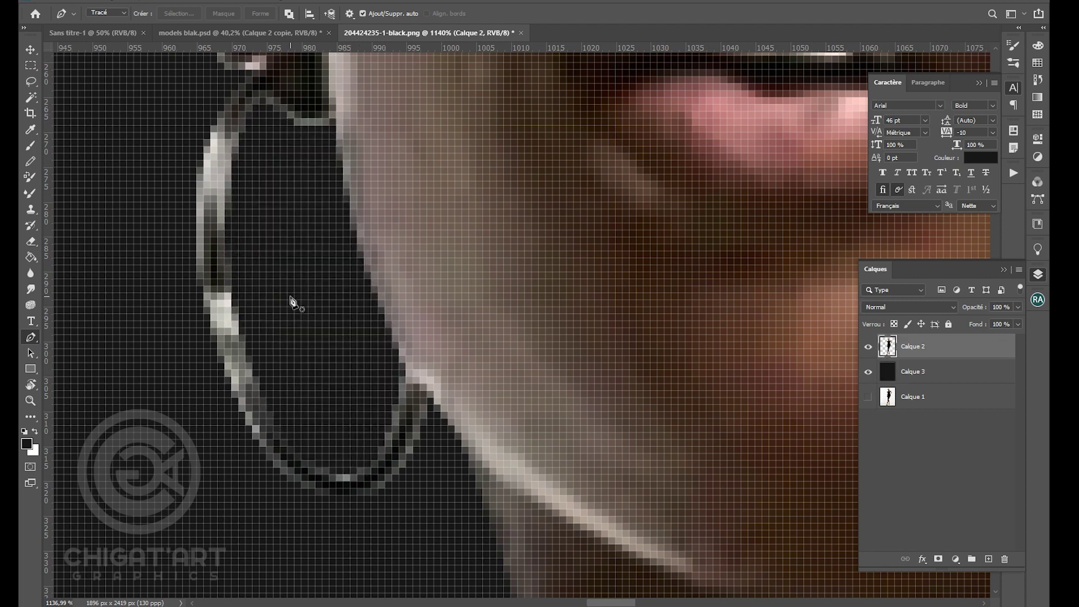
- Trace a closed Pen path around the white background inside the other earring, beside the black neck strap
{"action": "scroll", "coordinate": [292, 303], "scroll_direction": "down", "scroll_amount": 5}
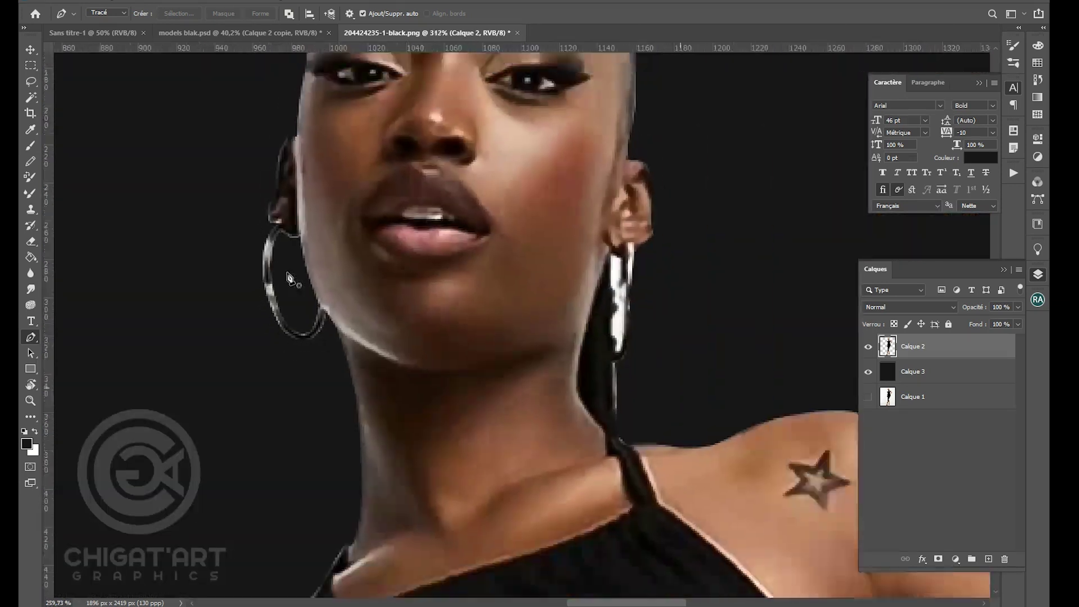
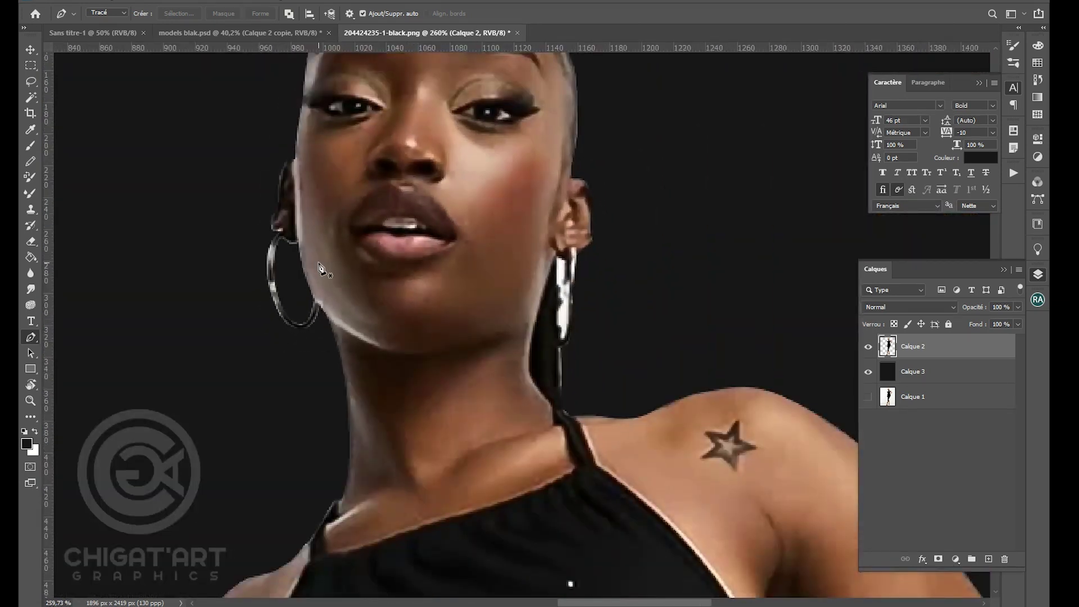
{"action": "scroll", "coordinate": [599, 281], "scroll_direction": "up", "scroll_amount": 3}
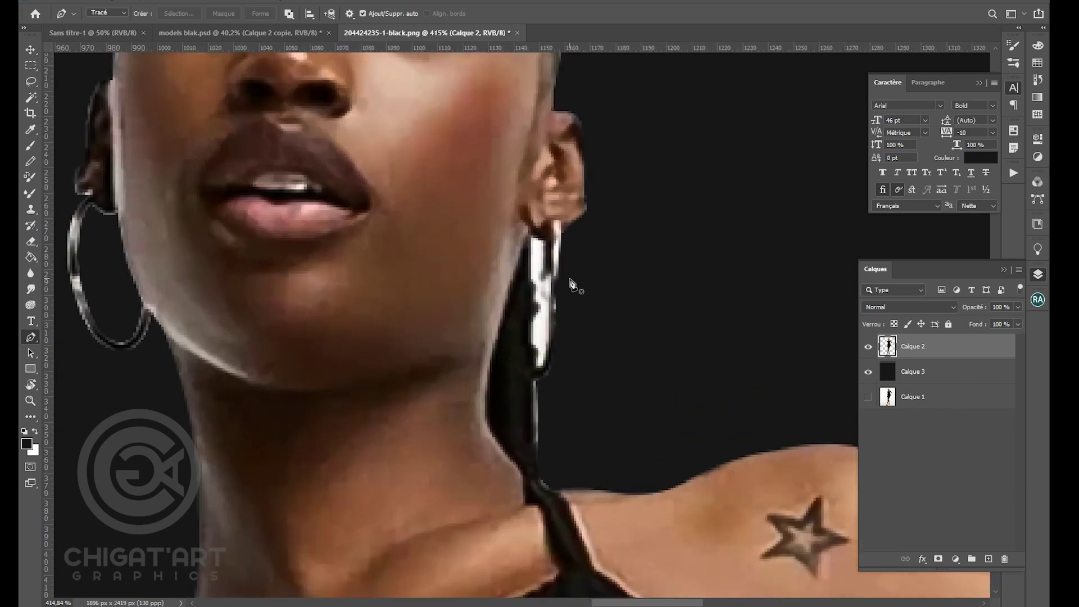
{"action": "scroll", "coordinate": [551, 306], "scroll_direction": "up", "scroll_amount": 3}
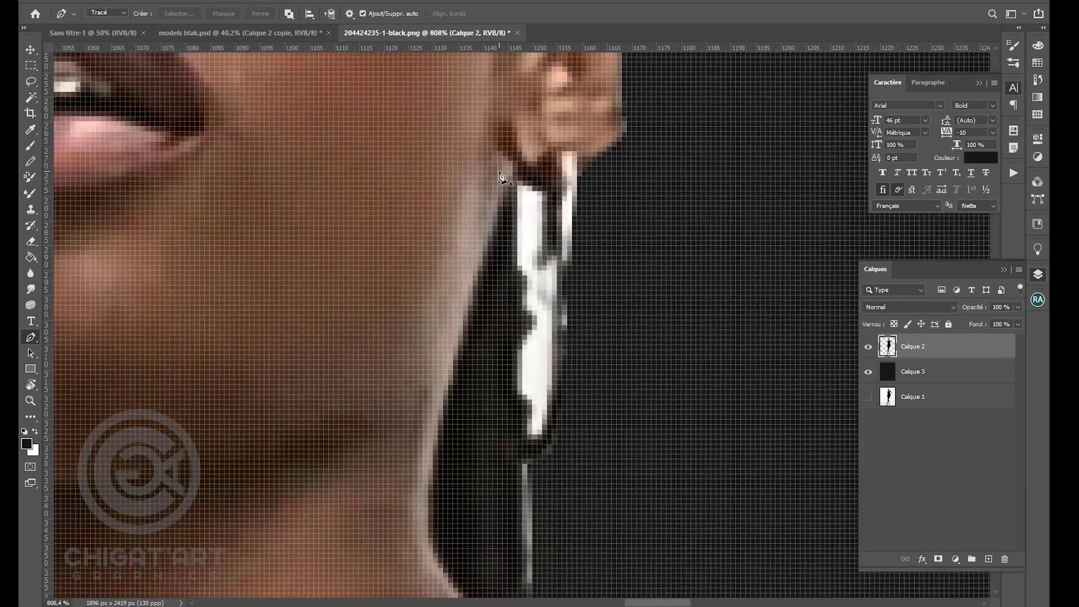
{"action": "left_click", "coordinate": [527, 186]}
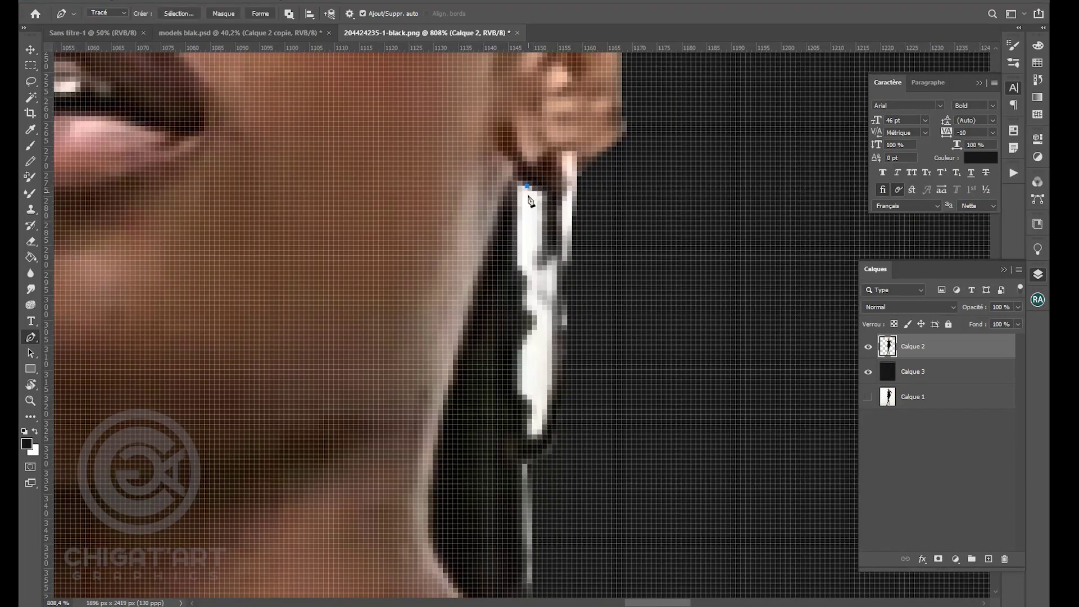
{"action": "left_click", "coordinate": [533, 295]}
{"action": "left_click_drag", "start_coordinate": [542, 420], "coordinate": [547, 415]}
{"action": "left_click_drag", "start_coordinate": [558, 310], "coordinate": [555, 269]}
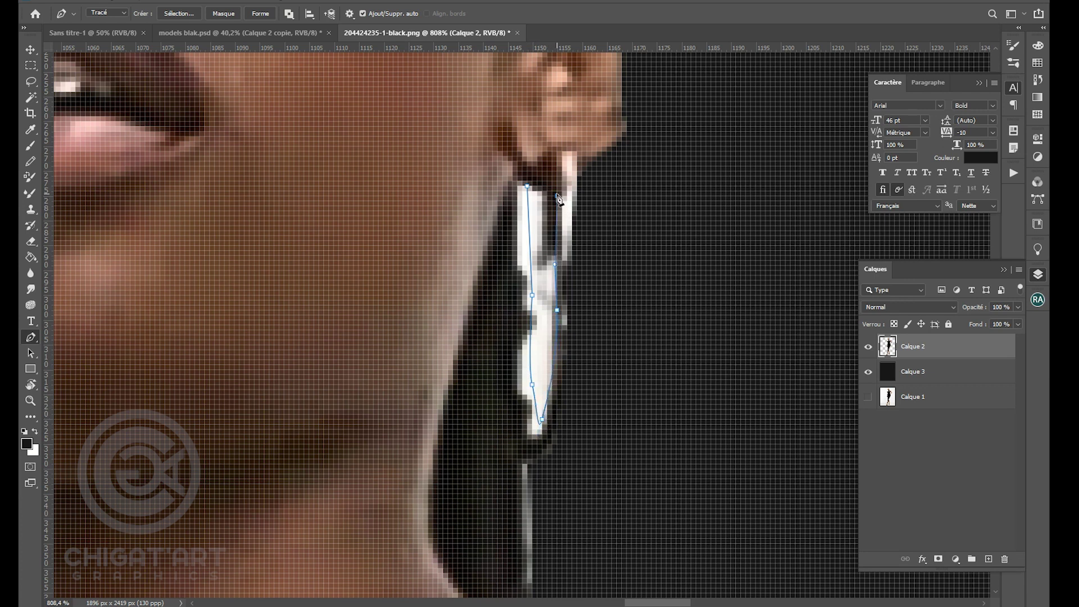
{"action": "left_click", "coordinate": [528, 187]}
- Convert the second earring's path to a selection and delete the white area inside it
{"action": "right_click", "coordinate": [579, 186]}
{"action": "left_click", "coordinate": [638, 220]}
{"action": "key", "text": "Return"}
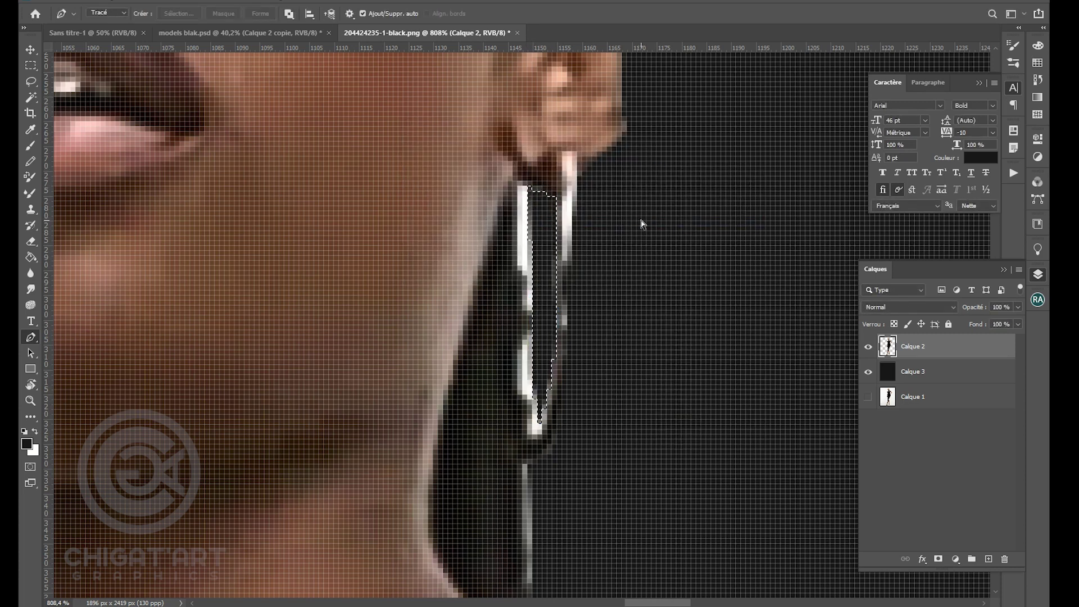
- Start a Pen path at the bracelet's inner edge and carry it past the wrist to the pale dress fringe
{"action": "scroll", "coordinate": [648, 232], "scroll_direction": "down", "scroll_amount": 10}
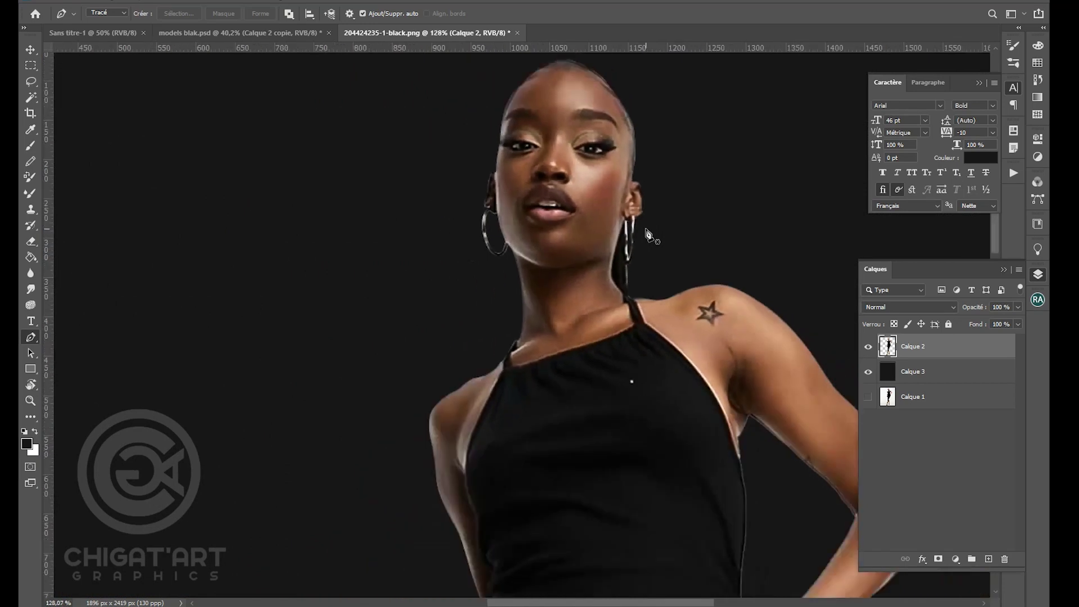
{"action": "scroll", "coordinate": [648, 231], "scroll_direction": "down", "scroll_amount": 2}
{"action": "scroll", "coordinate": [617, 246], "scroll_direction": "up", "scroll_amount": 8}
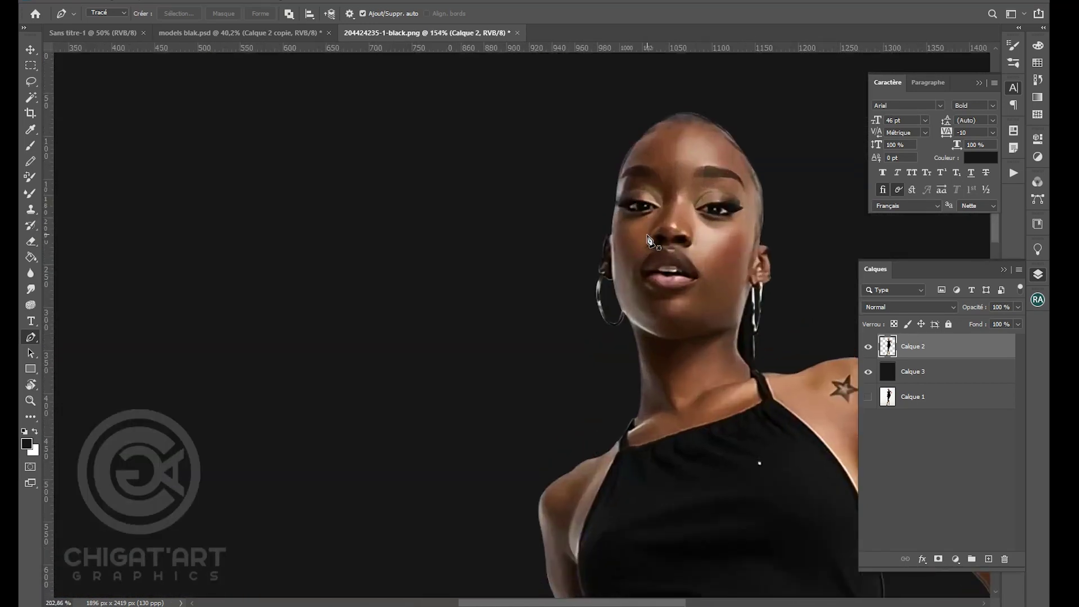
{"action": "scroll", "coordinate": [631, 290], "scroll_direction": "down", "scroll_amount": 8}
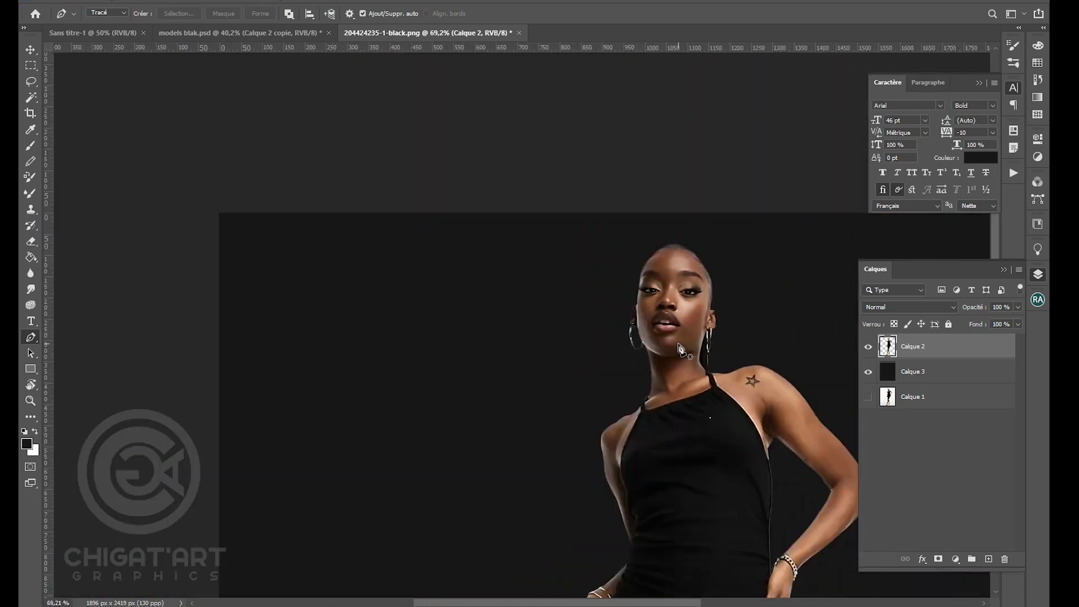
{"action": "scroll", "coordinate": [608, 337], "scroll_direction": "up", "scroll_amount": 8}
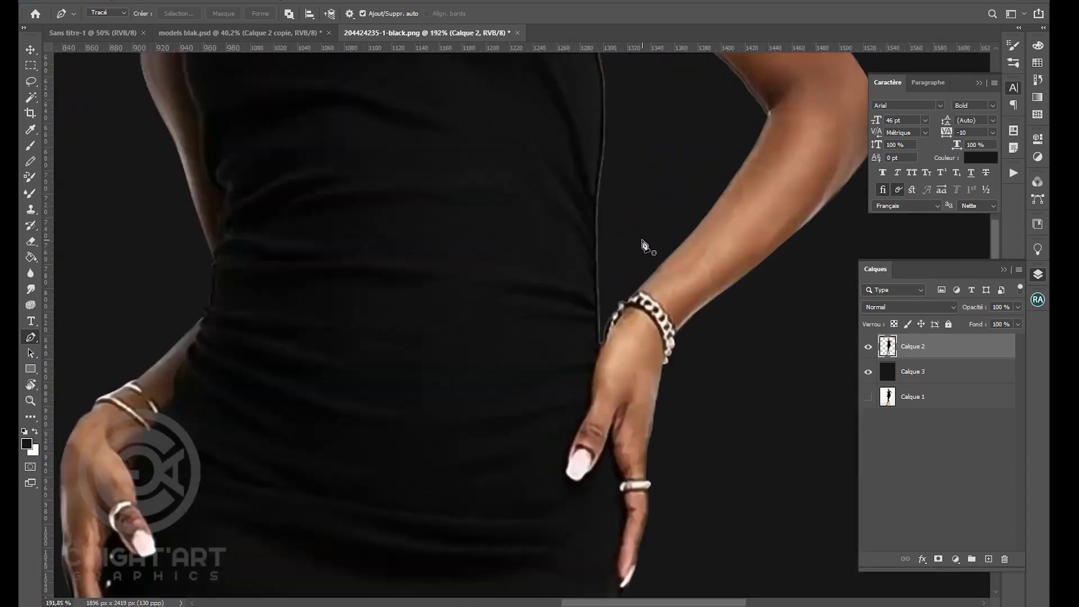
{"action": "scroll", "coordinate": [596, 370], "scroll_direction": "up", "scroll_amount": 4}
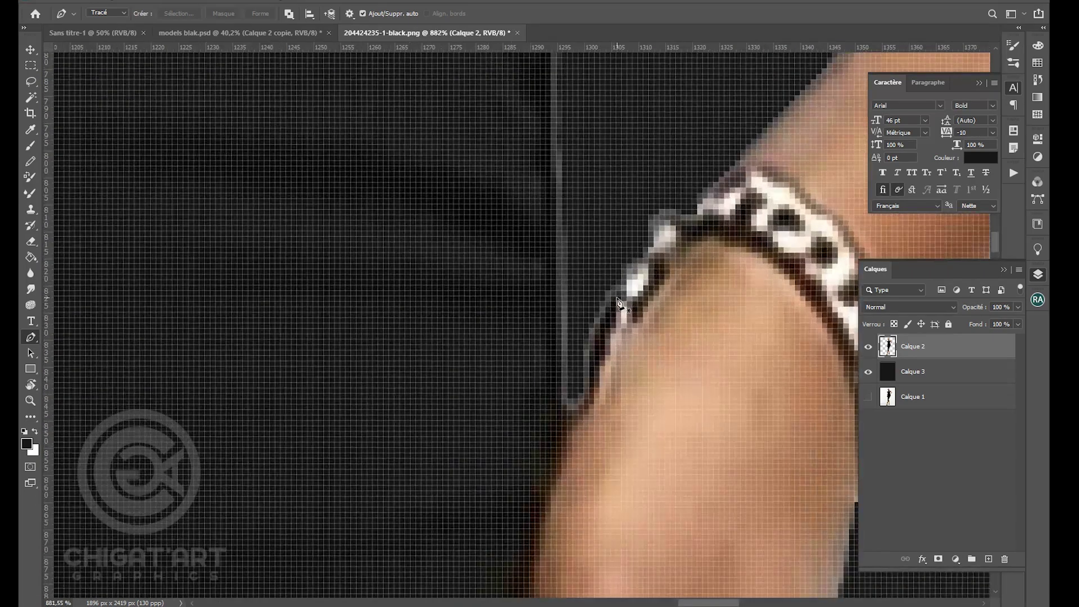
{"action": "left_click_drag", "start_coordinate": [600, 350], "coordinate": [592, 392]}
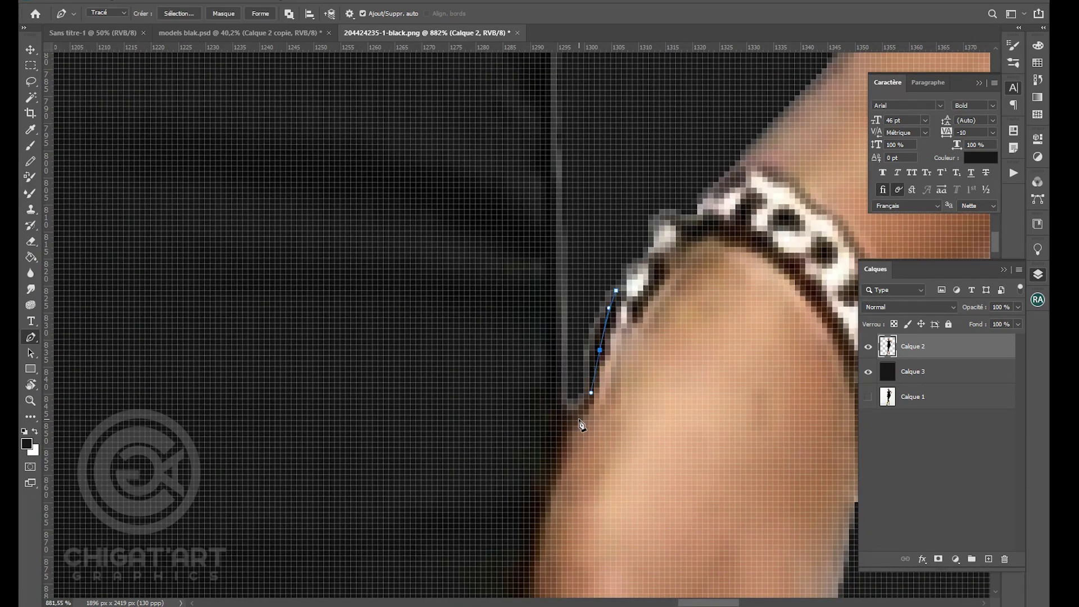
{"action": "left_click", "coordinate": [558, 255]}
- Continue the path up the dress's side, just inside the pale fringe, to where the dress meets the skin
{"action": "left_click_drag", "start_coordinate": [540, 154], "coordinate": [603, 485]}
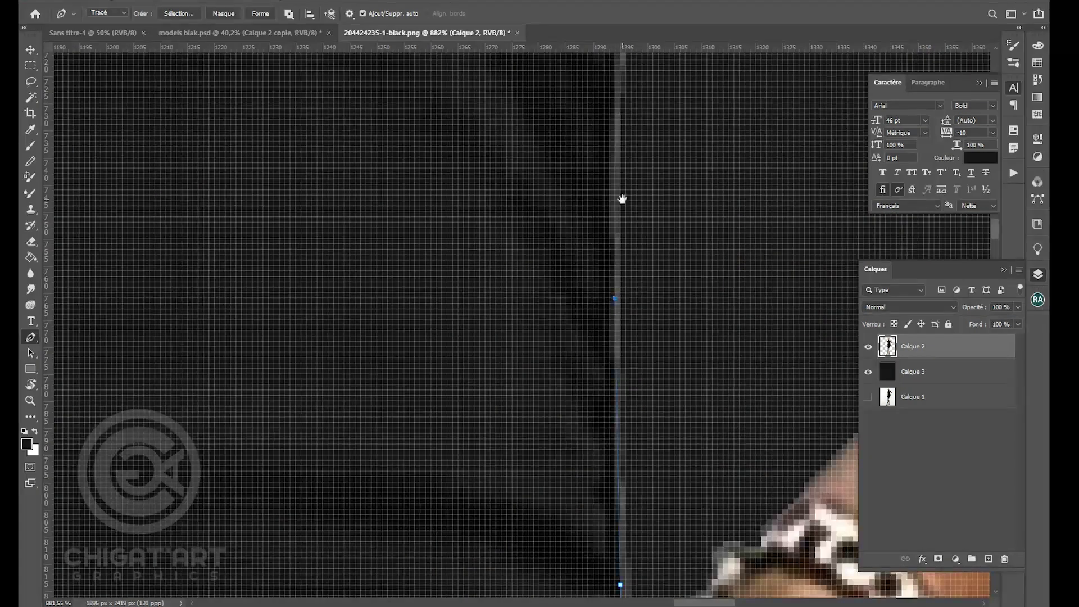
{"action": "left_click_drag", "start_coordinate": [622, 220], "coordinate": [620, 515]}
{"action": "left_click_drag", "start_coordinate": [619, 343], "coordinate": [636, 258]}
{"action": "left_click_drag", "start_coordinate": [636, 204], "coordinate": [679, 461]}
{"action": "left_click_drag", "start_coordinate": [687, 352], "coordinate": [678, 427]}
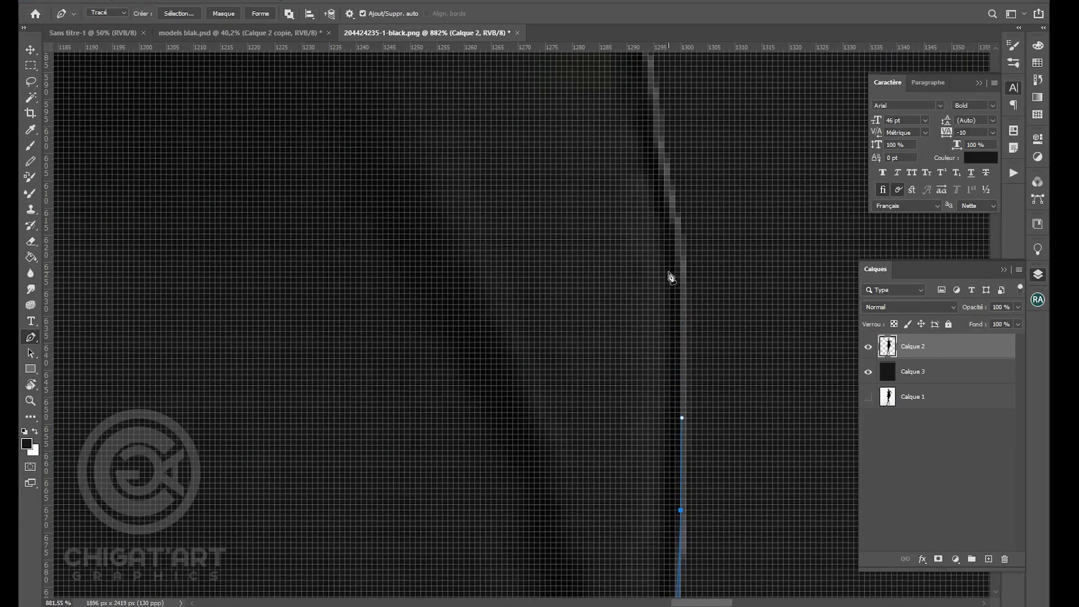
{"action": "left_click_drag", "start_coordinate": [671, 240], "coordinate": [606, 490]}
{"action": "left_click", "coordinate": [589, 364]}
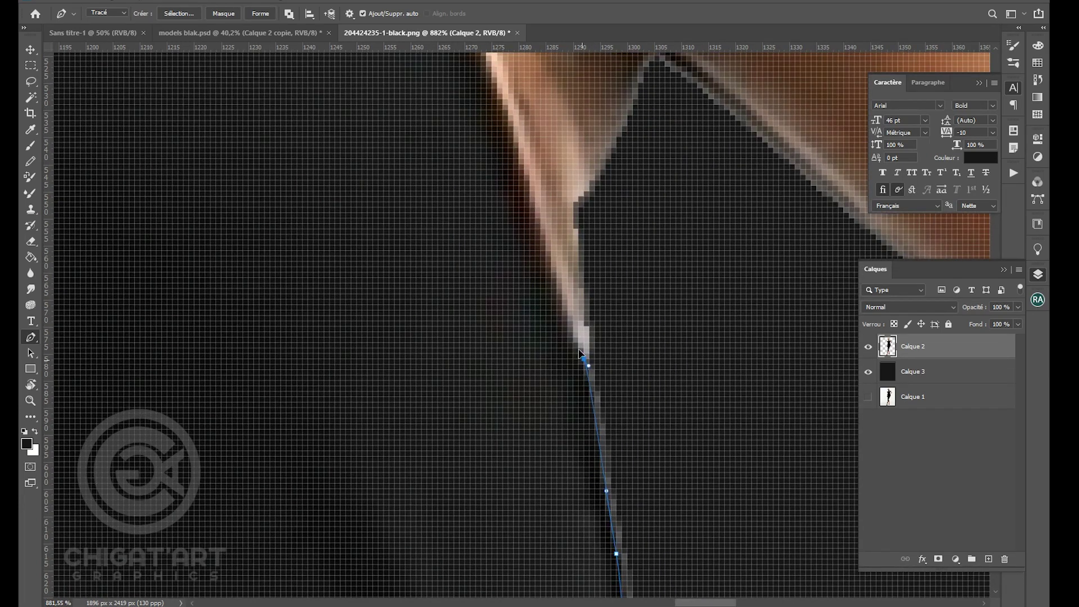
- Continue the path around the underarm notch and onto the inner edge of the upper arm
{"action": "left_click", "coordinate": [576, 201]}
{"action": "left_click_drag", "start_coordinate": [576, 201], "coordinate": [568, 421]}
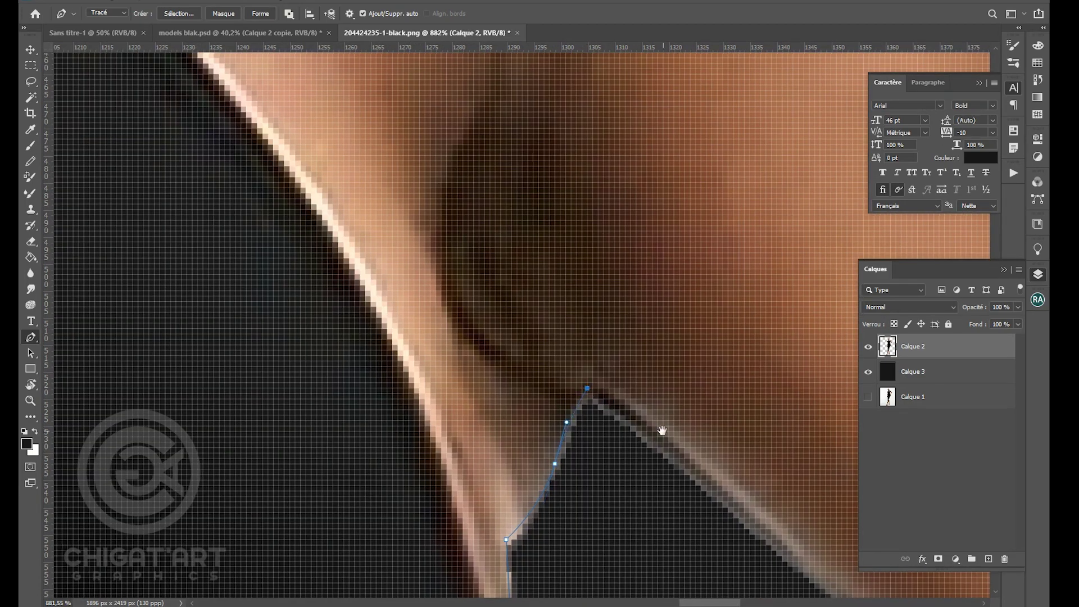
{"action": "left_click_drag", "start_coordinate": [664, 431], "coordinate": [522, 366]}
{"action": "left_click_drag", "start_coordinate": [566, 408], "coordinate": [588, 425]}
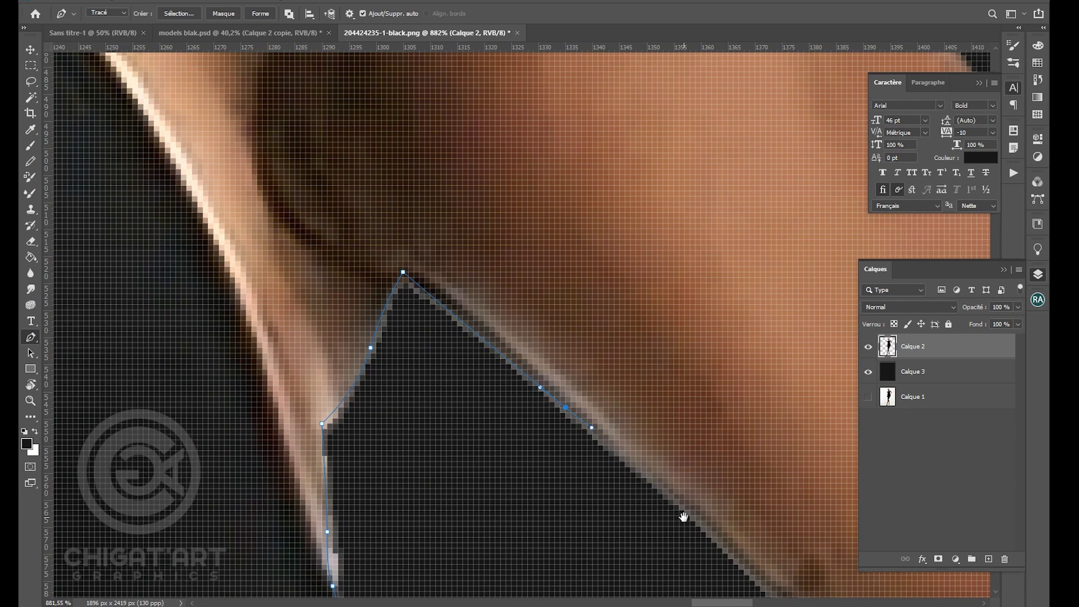
- Extend the path along the inner edge of the upper arm down to the crook of the elbow
{"action": "left_click_drag", "start_coordinate": [663, 504], "coordinate": [533, 343]}
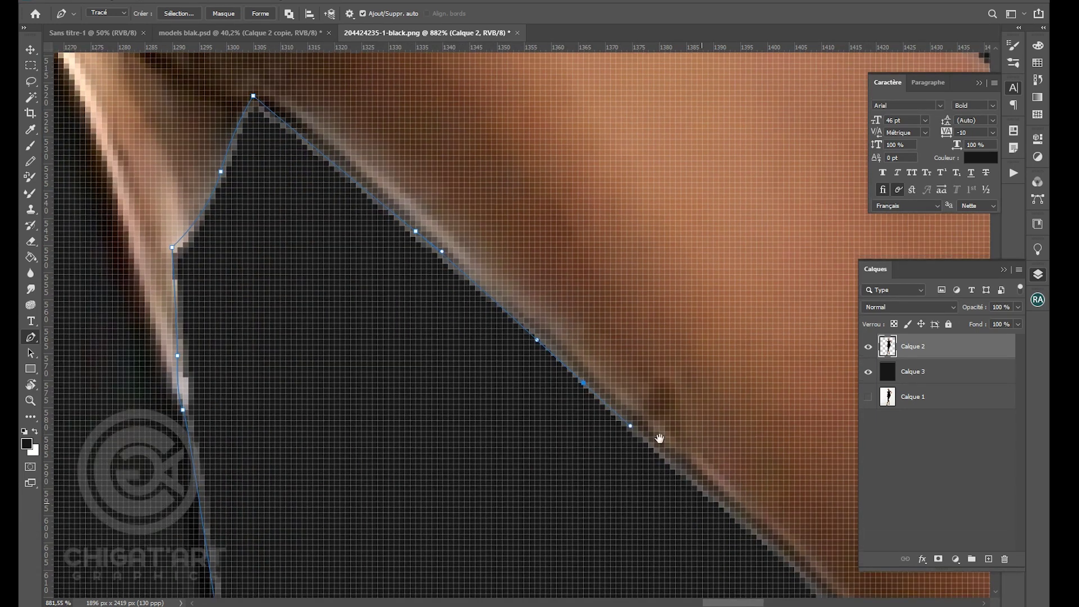
{"action": "left_click_drag", "start_coordinate": [674, 479], "coordinate": [404, 223]}
{"action": "left_click_drag", "start_coordinate": [532, 324], "coordinate": [543, 331]}
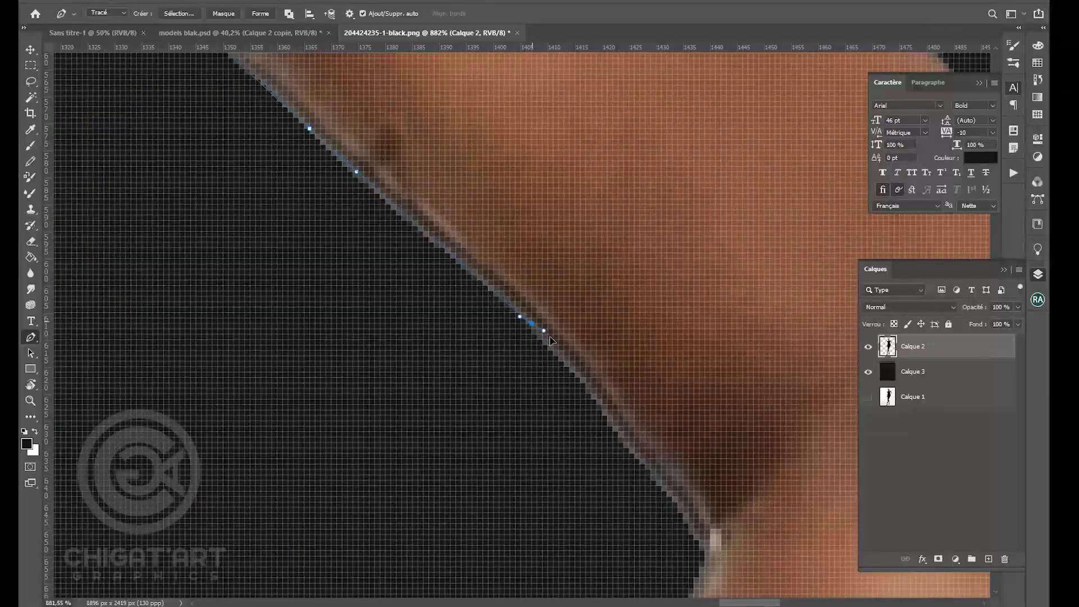
{"action": "left_click_drag", "start_coordinate": [605, 403], "coordinate": [460, 232]}
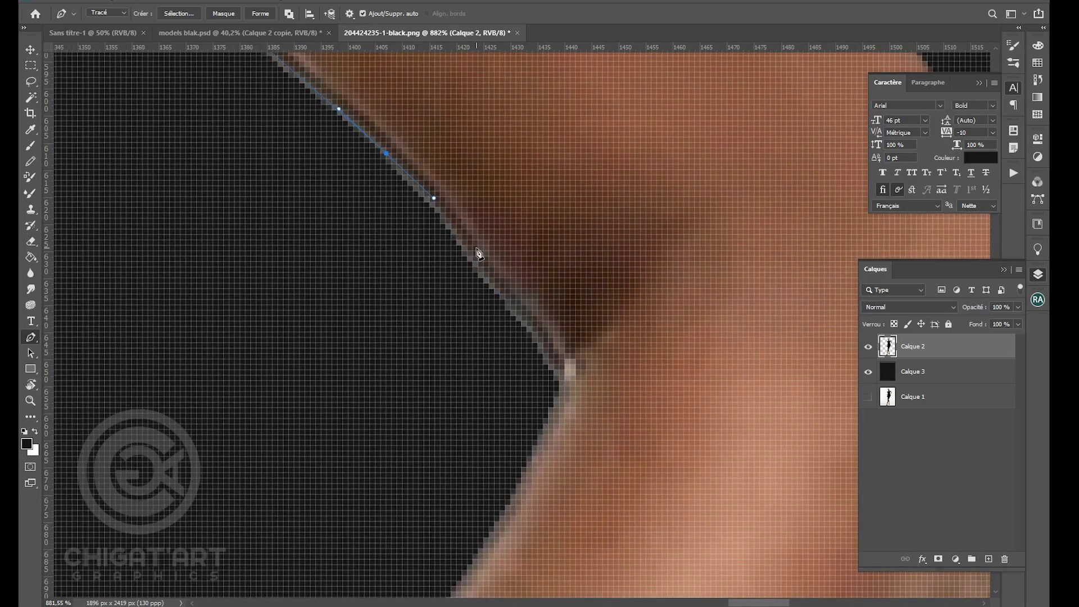
{"action": "left_click_drag", "start_coordinate": [489, 273], "coordinate": [515, 305]}
{"action": "left_click_drag", "start_coordinate": [548, 343], "coordinate": [557, 354]}
{"action": "scroll", "coordinate": [561, 418], "scroll_direction": "down", "scroll_amount": 1}
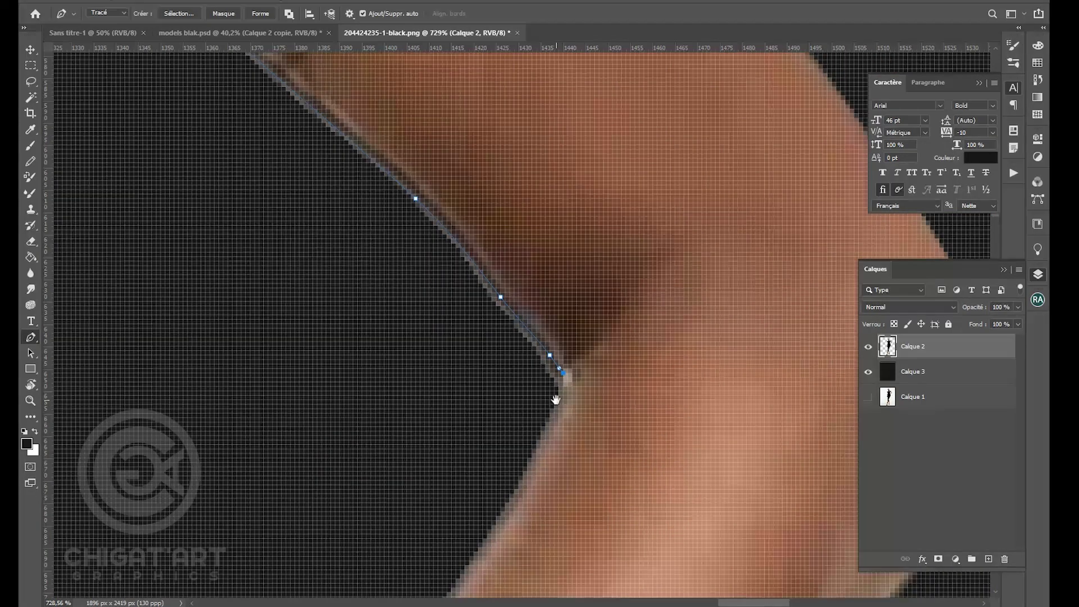
- Continue the path around the elbow crook and along the forearm's inner edge toward the bracelet
{"action": "left_click_drag", "start_coordinate": [556, 400], "coordinate": [559, 307]}
{"action": "left_click_drag", "start_coordinate": [538, 361], "coordinate": [567, 166]}
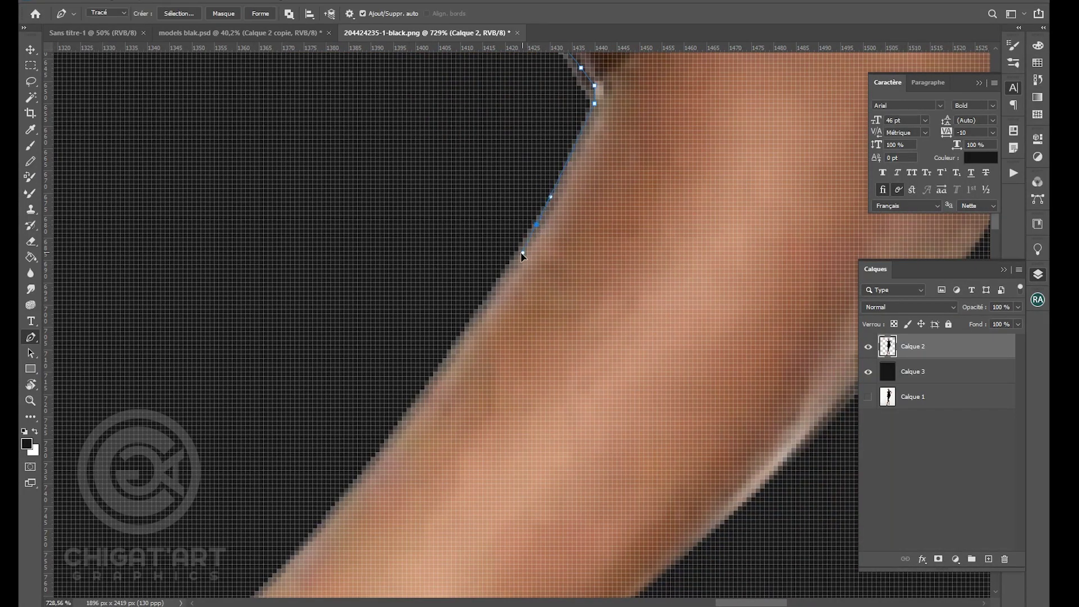
{"action": "left_click_drag", "start_coordinate": [472, 326], "coordinate": [504, 194]}
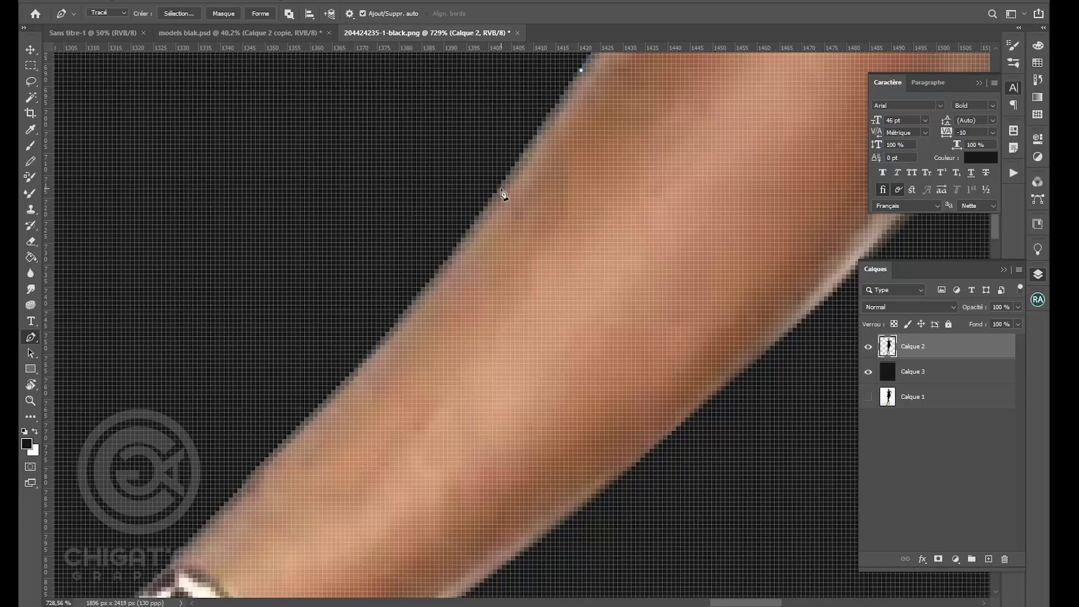
{"action": "left_click", "coordinate": [417, 296]}
{"action": "left_click_drag", "start_coordinate": [385, 337], "coordinate": [472, 201]}
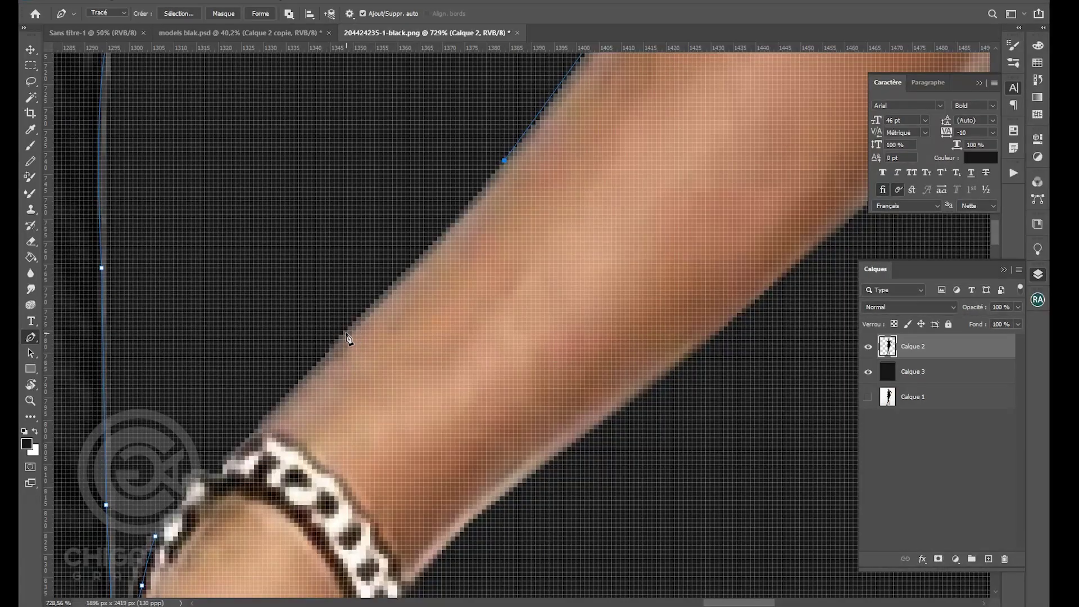
{"action": "left_click_drag", "start_coordinate": [347, 339], "coordinate": [366, 309]}
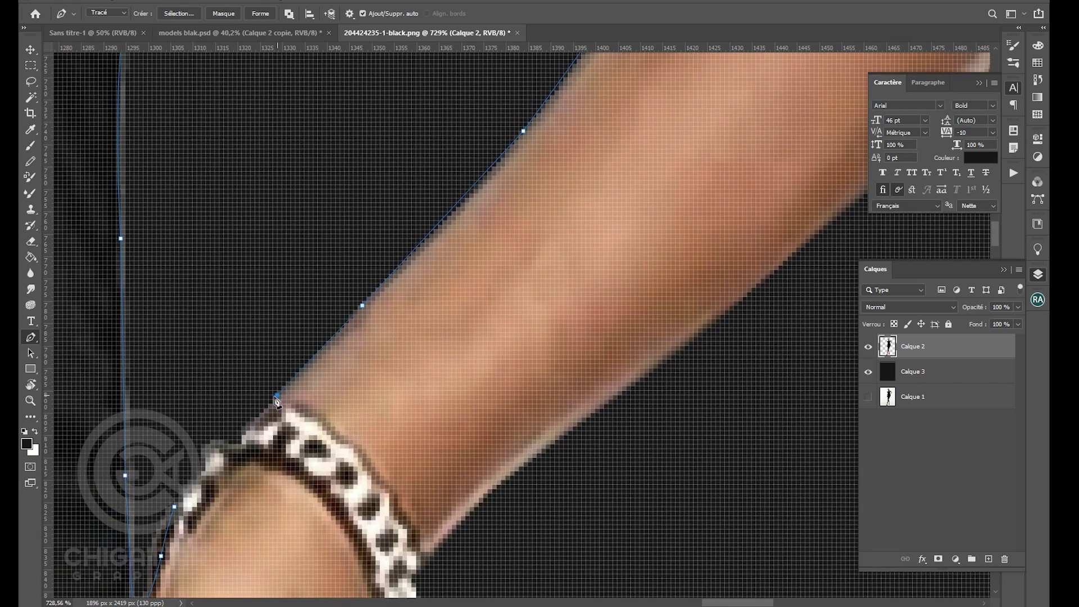
- Continue the Pen path down to the wrist and around the bracelet's outer edge to where the hand meets it
{"action": "left_click_drag", "start_coordinate": [252, 428], "coordinate": [291, 395]}
{"action": "left_click", "coordinate": [279, 403]}
{"action": "left_click", "coordinate": [276, 409]}
{"action": "left_click", "coordinate": [262, 411]}
{"action": "left_click", "coordinate": [253, 414]}
{"action": "left_click", "coordinate": [243, 413]}
{"action": "left_click", "coordinate": [239, 420]}
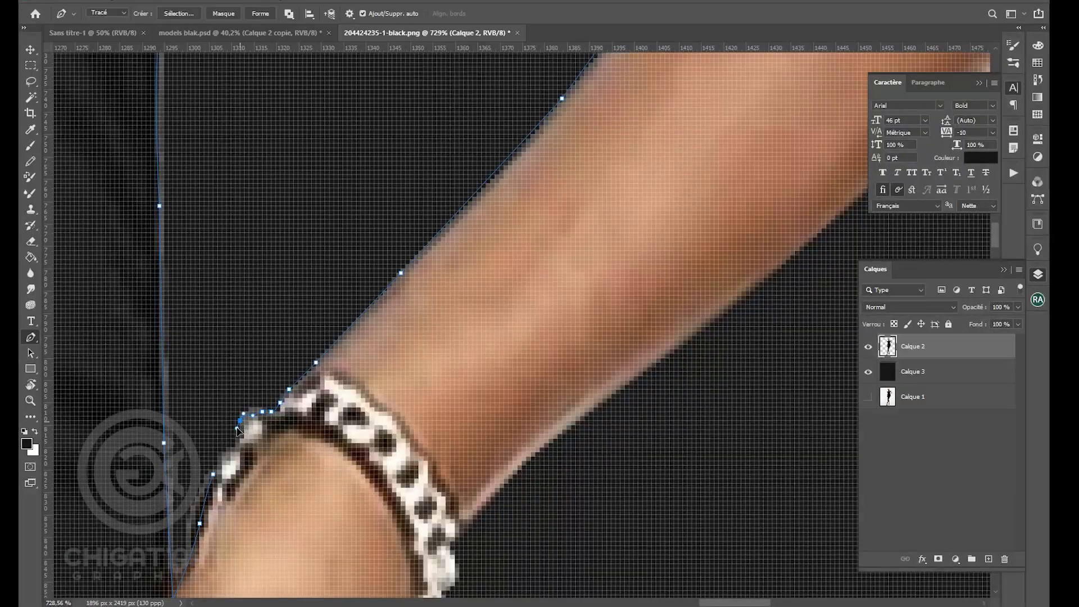
{"action": "left_click", "coordinate": [237, 442]}
{"action": "left_click", "coordinate": [231, 444]}
- Convert the path around the arm gap into a selection, clear the leftover fringe inside it, and deselect
{"action": "right_click", "coordinate": [213, 477]}
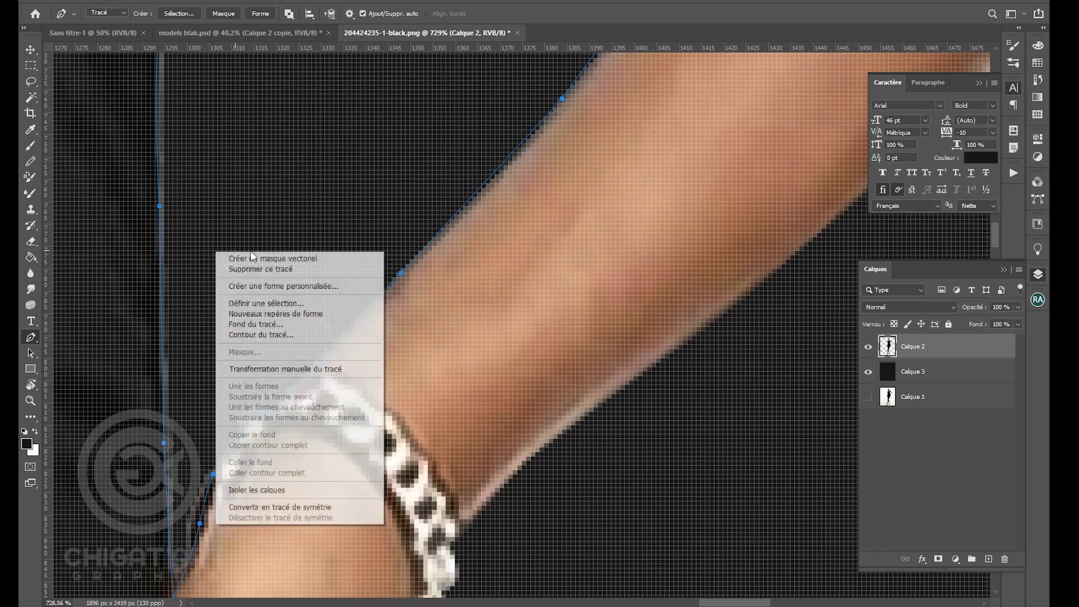
{"action": "left_click", "coordinate": [292, 302]}
{"action": "key", "text": "Return"}
{"action": "key", "text": "ctrl+d"}
- Outline the remaining fringe along the dress's side beside the forearm with a small path and clear it through a selection
{"action": "scroll", "coordinate": [292, 301], "scroll_direction": "down", "scroll_amount": 10}
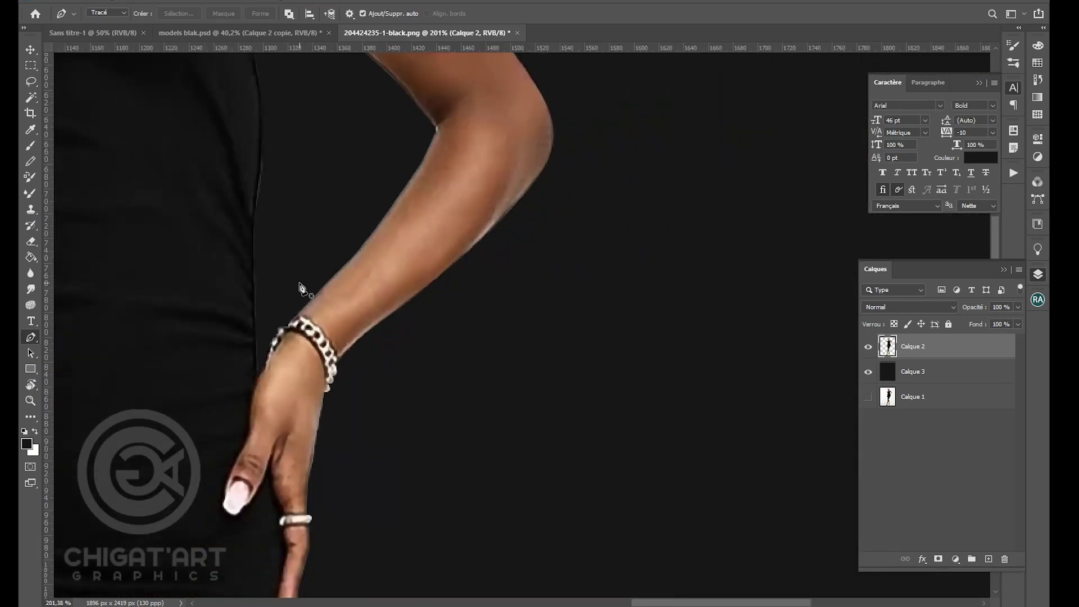
{"action": "scroll", "coordinate": [325, 264], "scroll_direction": "down", "scroll_amount": 2}
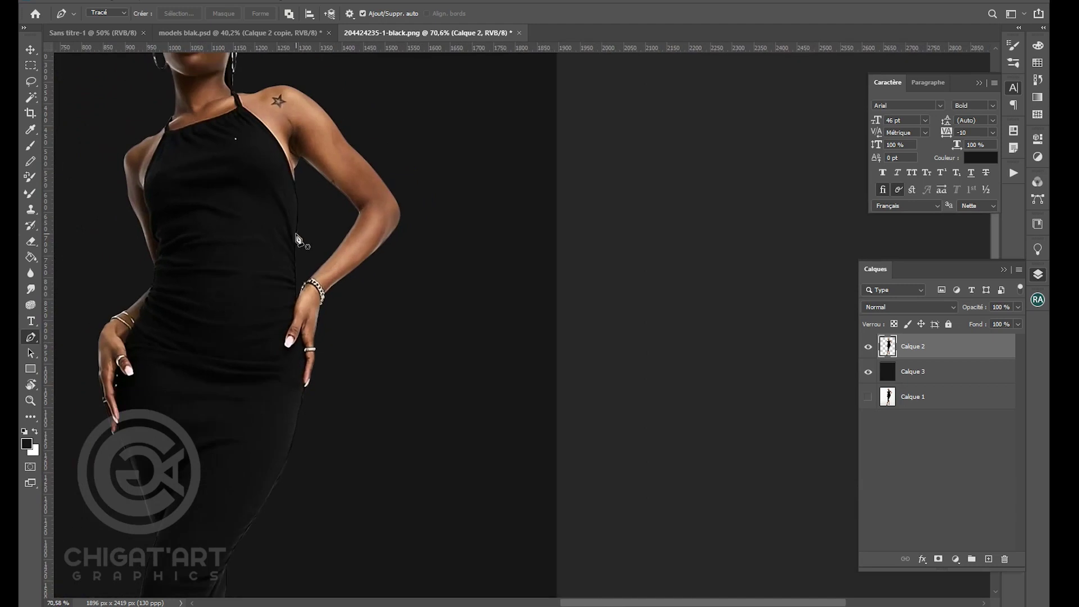
{"action": "scroll", "coordinate": [302, 217], "scroll_direction": "up", "scroll_amount": 6}
{"action": "scroll", "coordinate": [304, 206], "scroll_direction": "up", "scroll_amount": 2}
{"action": "left_click", "coordinate": [309, 302]}
{"action": "left_click", "coordinate": [319, 223]}
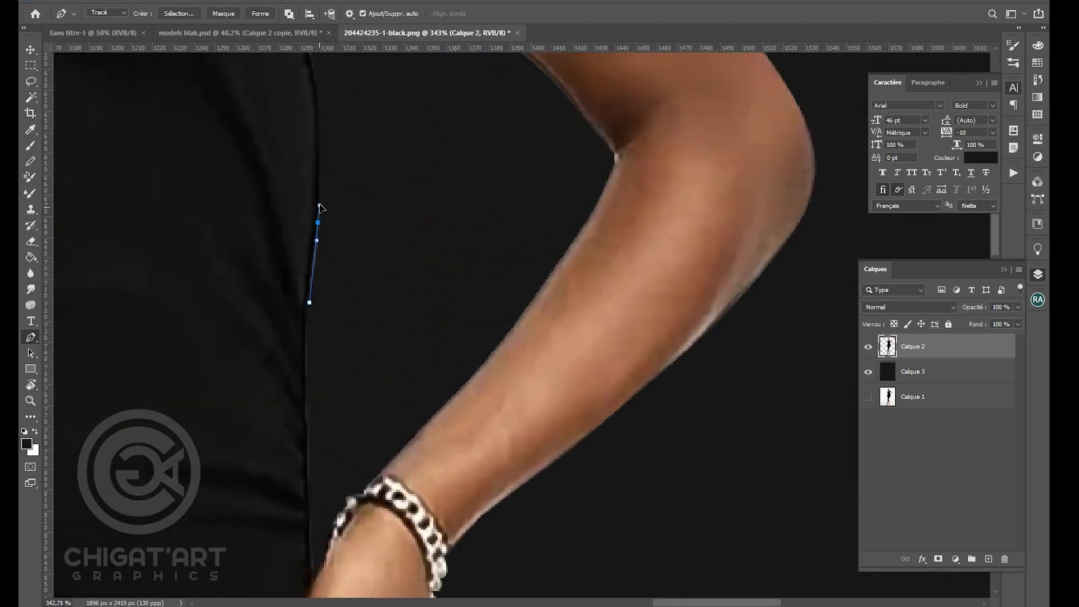
{"action": "left_click", "coordinate": [329, 175]}
{"action": "left_click", "coordinate": [381, 248]}
{"action": "right_click", "coordinate": [428, 167]}
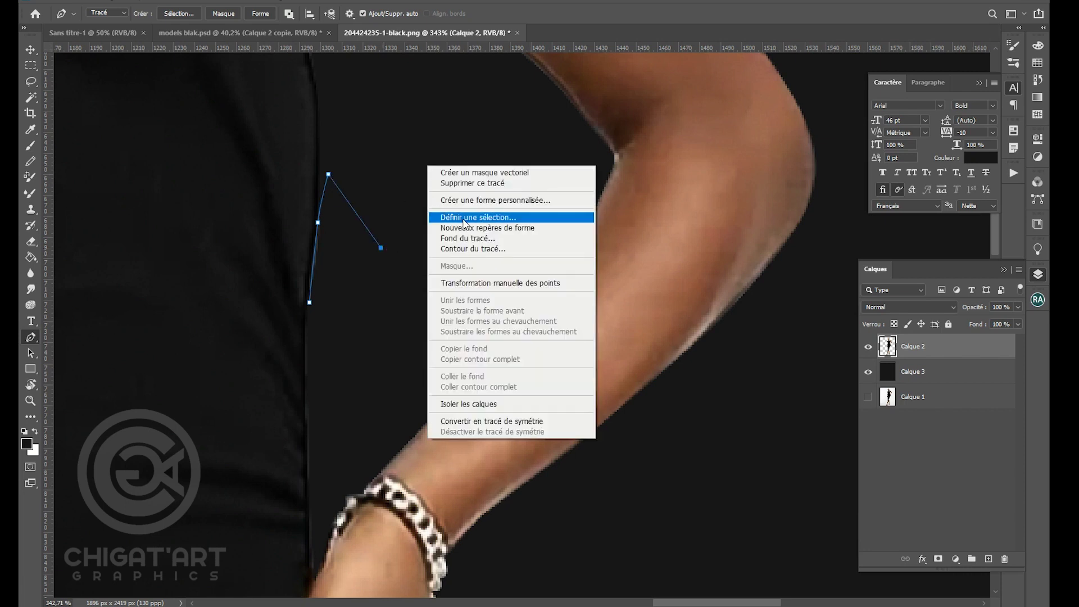
{"action": "left_click", "coordinate": [464, 223]}
{"action": "key", "text": "Return"}
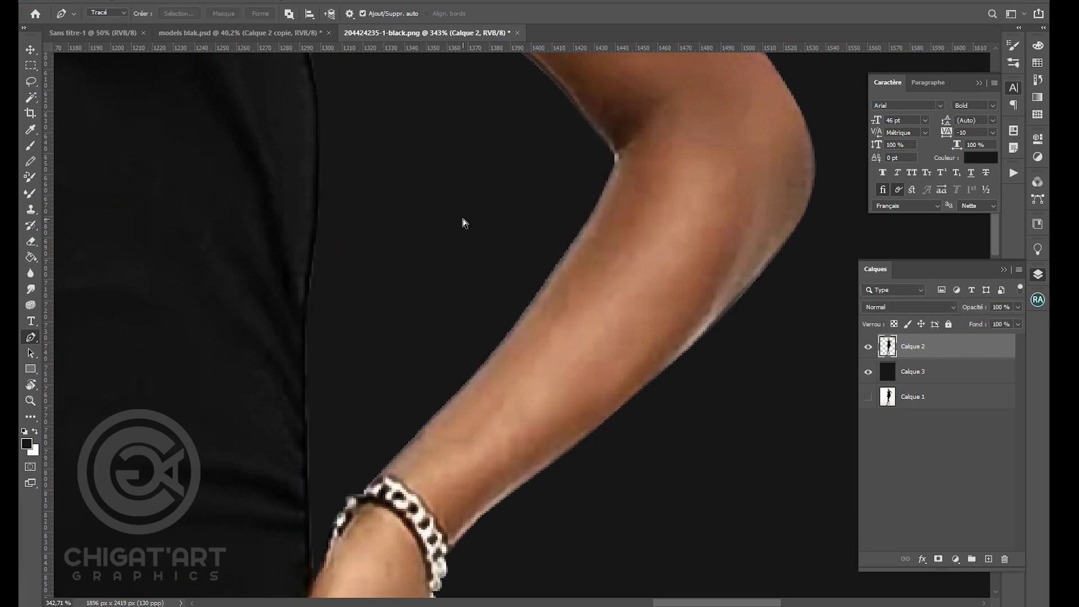
- Trace a Pen path down the front foot's outer edge, from the ankle strap to the sandal's bow
{"action": "scroll", "coordinate": [450, 228], "scroll_direction": "down", "scroll_amount": 4}
{"action": "scroll", "coordinate": [436, 229], "scroll_direction": "down", "scroll_amount": 5}
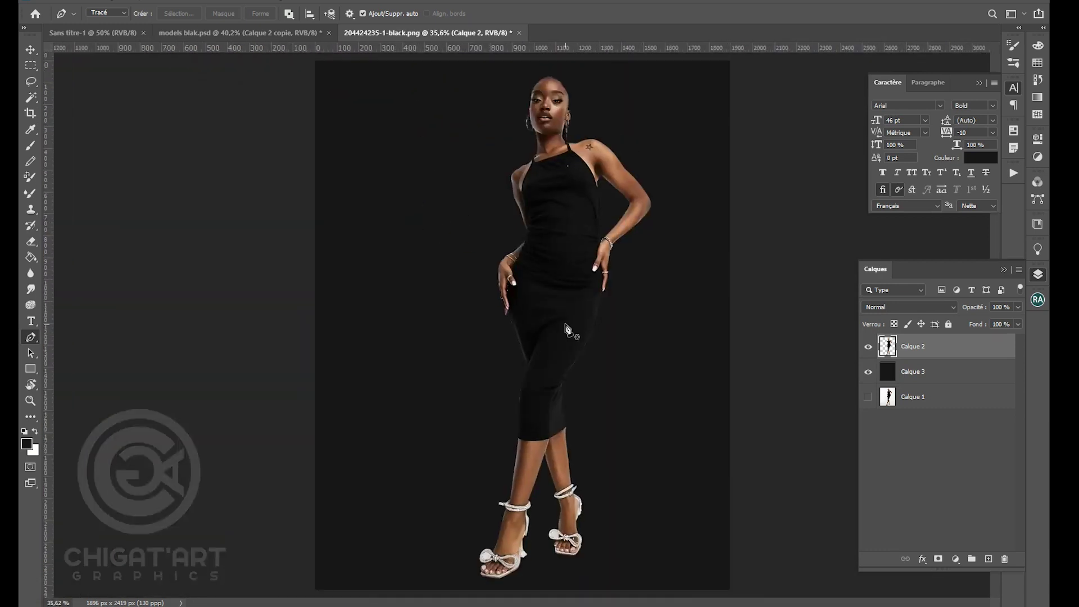
{"action": "scroll", "coordinate": [617, 508], "scroll_direction": "up", "scroll_amount": 4}
{"action": "scroll", "coordinate": [501, 540], "scroll_direction": "up", "scroll_amount": 3}
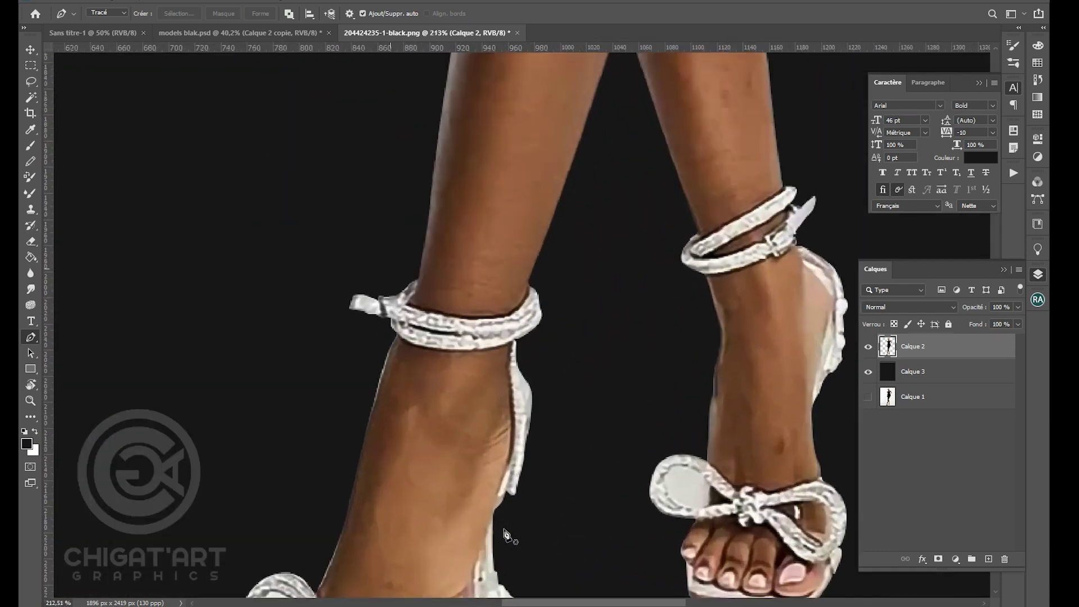
{"action": "scroll", "coordinate": [509, 512], "scroll_direction": "down", "scroll_amount": 2}
{"action": "scroll", "coordinate": [450, 489], "scroll_direction": "up", "scroll_amount": 3}
{"action": "scroll", "coordinate": [386, 470], "scroll_direction": "up", "scroll_amount": 1}
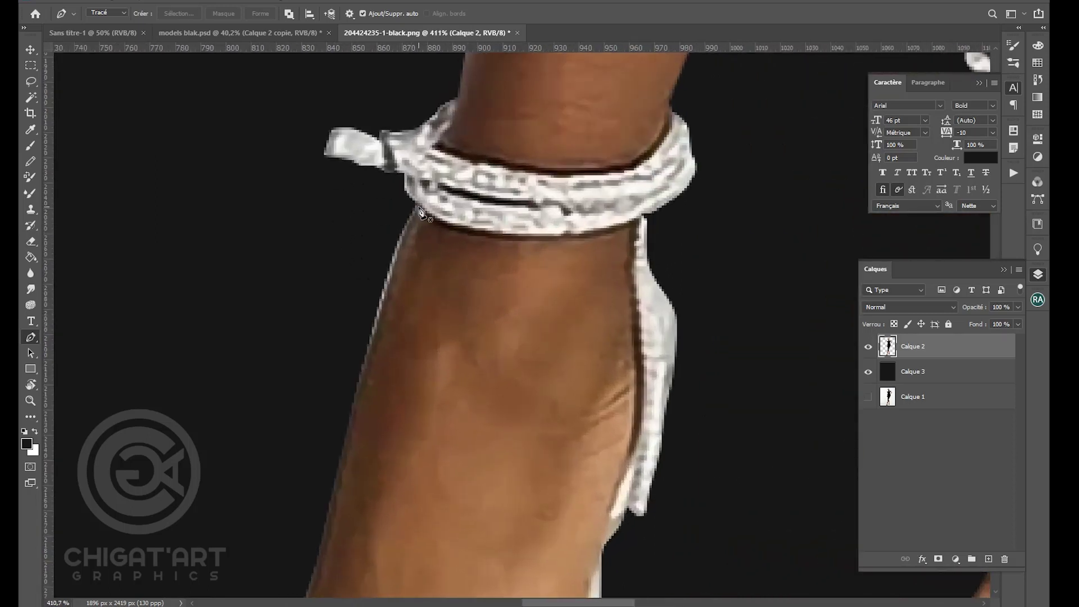
{"action": "left_click", "coordinate": [416, 212]}
{"action": "scroll", "coordinate": [448, 171], "scroll_direction": "down", "scroll_amount": 3}
{"action": "scroll", "coordinate": [447, 171], "scroll_direction": "left", "scroll_amount": 2}
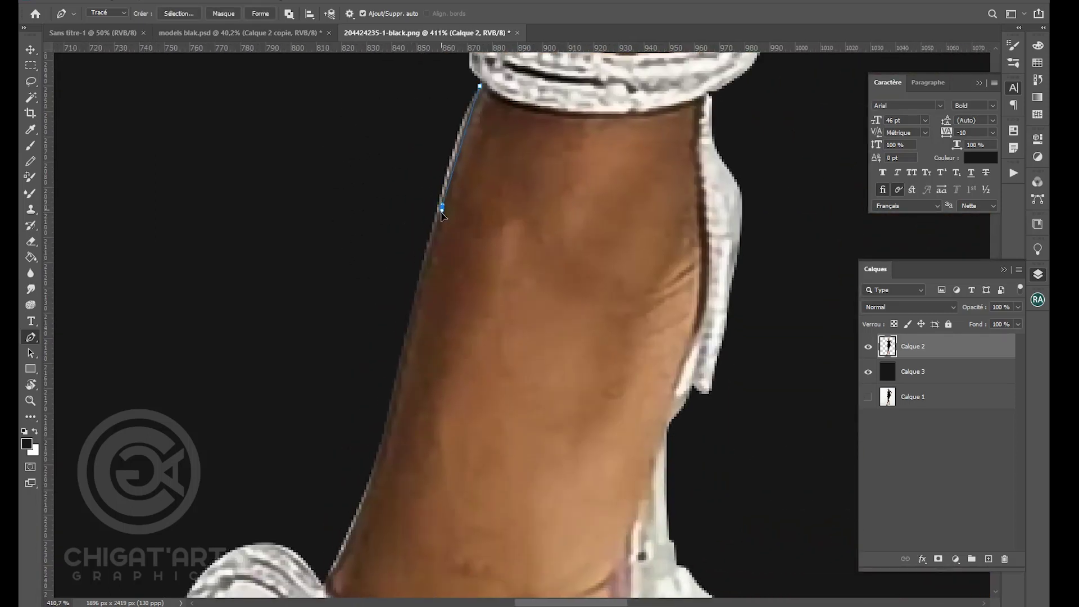
{"action": "left_click_drag", "start_coordinate": [440, 235], "coordinate": [425, 271]}
{"action": "left_click_drag", "start_coordinate": [366, 495], "coordinate": [351, 527]}
{"action": "left_click", "coordinate": [326, 582]}
- Close the path through the background beside the foot, convert it to a selection, clear the pale fringe, and deselect
{"action": "left_click", "coordinate": [321, 499]}
{"action": "left_click", "coordinate": [356, 275]}
{"action": "left_click", "coordinate": [409, 162]}
{"action": "left_click", "coordinate": [450, 102]}
{"action": "right_click", "coordinate": [487, 91]}
{"action": "left_click", "coordinate": [533, 140]}
{"action": "key", "text": "Return"}
{"action": "key", "text": "ctrl+d"}
- Trace a closed Pen path around the leftover background inside the outer bow loop of the front sandal
{"action": "scroll", "coordinate": [531, 155], "scroll_direction": "down", "scroll_amount": 5}
{"action": "scroll", "coordinate": [526, 174], "scroll_direction": "down", "scroll_amount": 1}
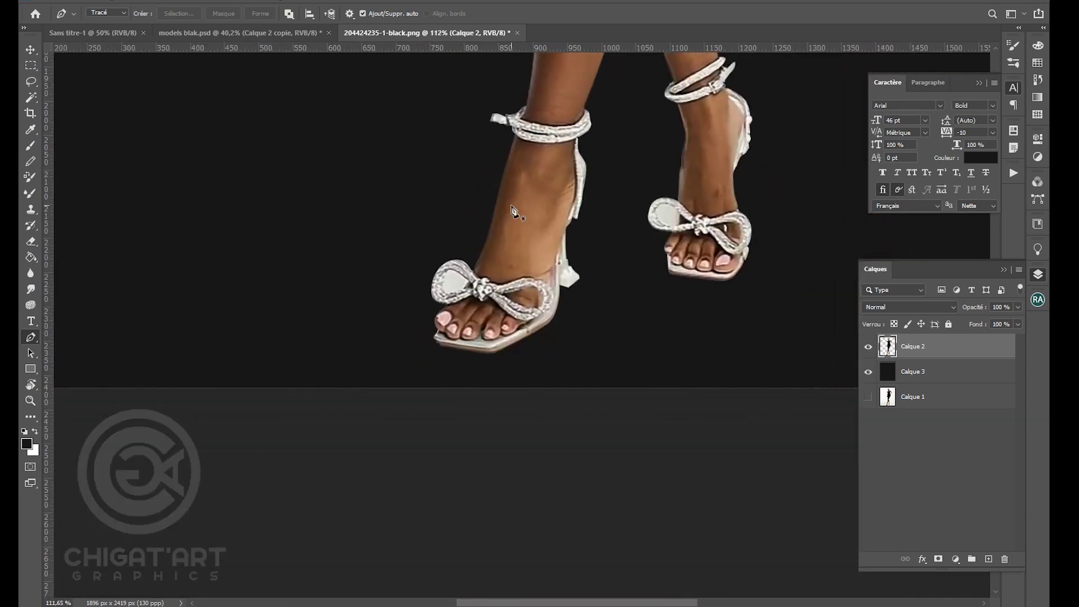
{"action": "scroll", "coordinate": [449, 295], "scroll_direction": "up", "scroll_amount": 2}
{"action": "scroll", "coordinate": [626, 260], "scroll_direction": "down", "scroll_amount": 2}
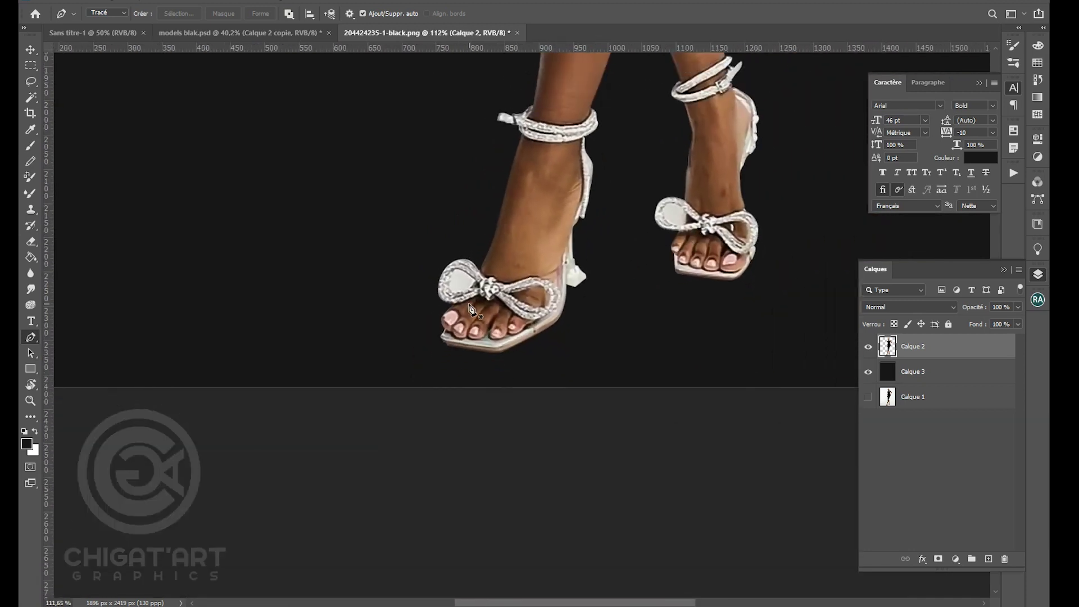
{"action": "scroll", "coordinate": [477, 269], "scroll_direction": "up", "scroll_amount": 5}
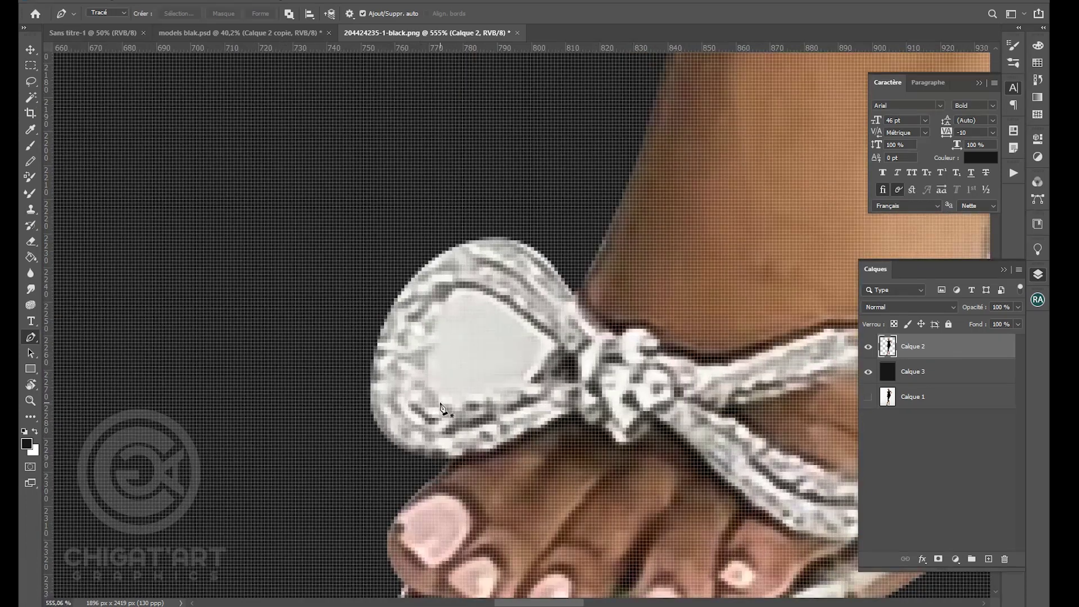
{"action": "left_click", "coordinate": [438, 403]}
{"action": "left_click", "coordinate": [425, 362]}
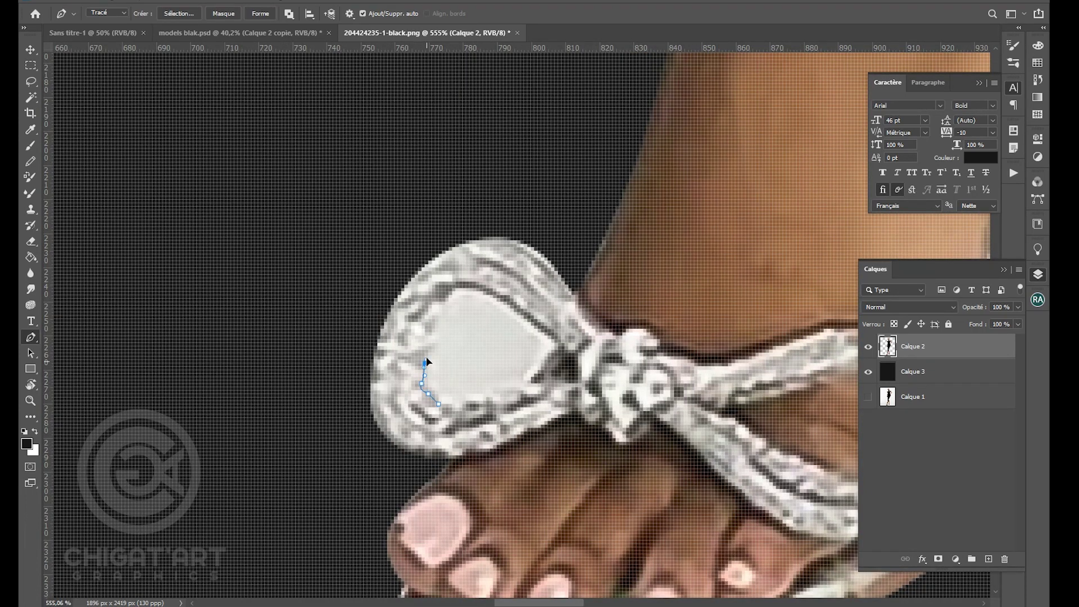
{"action": "left_click", "coordinate": [436, 332]}
{"action": "left_click", "coordinate": [450, 294]}
{"action": "left_click_drag", "start_coordinate": [507, 302], "coordinate": [522, 316]}
{"action": "left_click", "coordinate": [455, 407]}
{"action": "left_click", "coordinate": [439, 403]}
- Convert the bow-loop path into a selection and delete the background inside it
{"action": "right_click", "coordinate": [486, 215]}
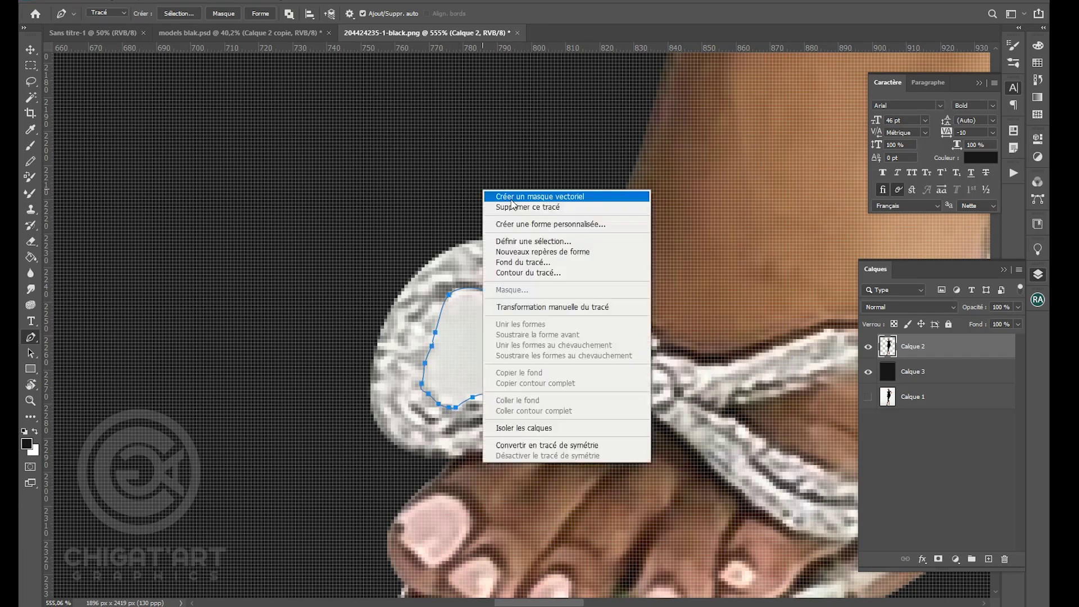
{"action": "left_click", "coordinate": [563, 241]}
{"action": "key", "text": "Return"}
{"action": "key", "text": "Delete"}
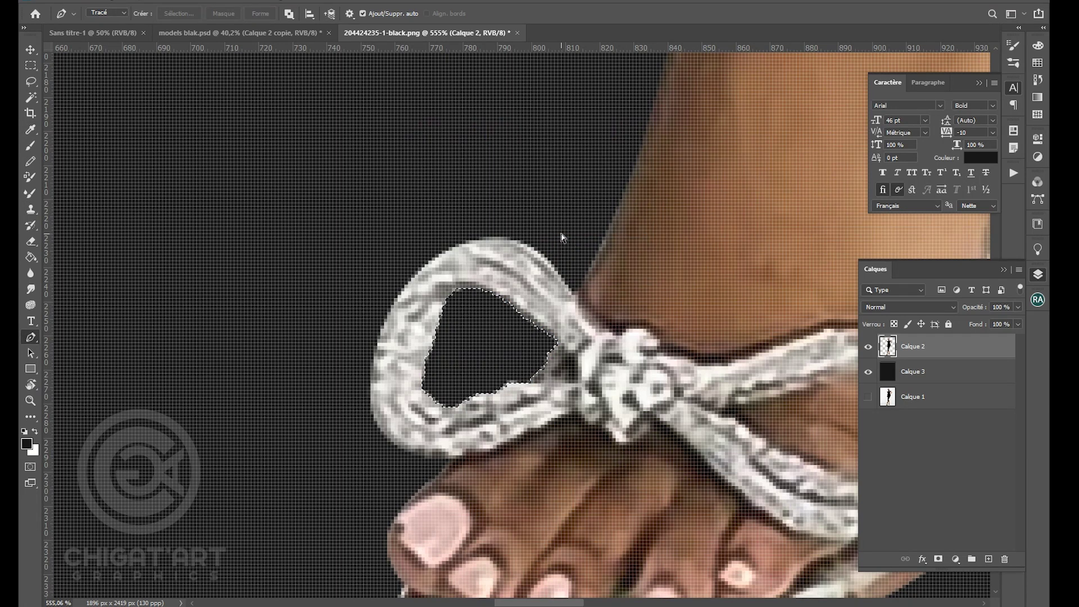
- Trace a closed Pen path around the leftover background inside the rear sandal's bow loop
{"action": "scroll", "coordinate": [562, 238], "scroll_direction": "down", "scroll_amount": 5}
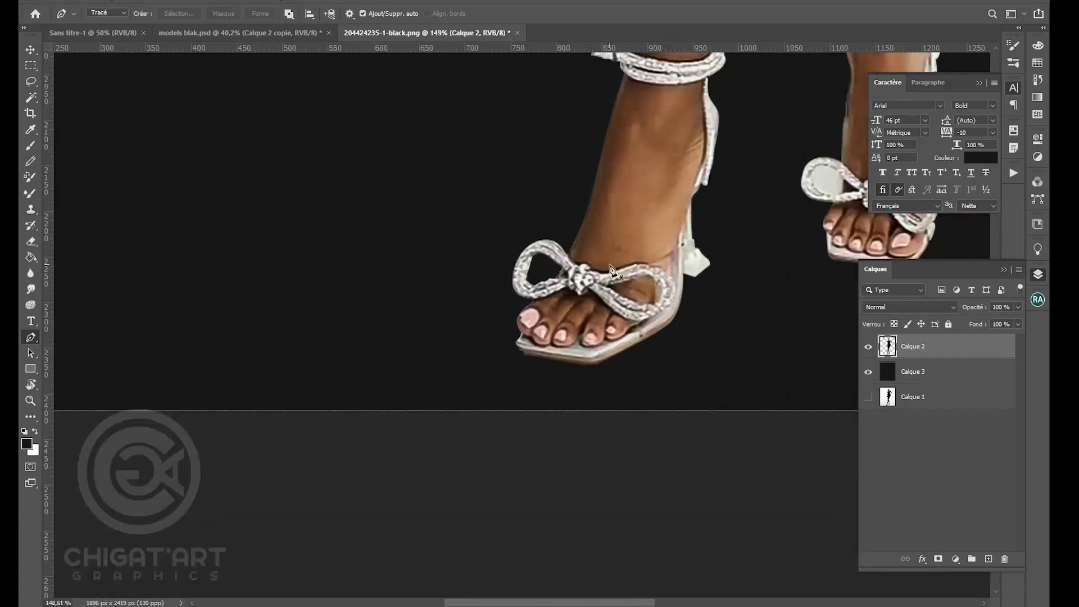
{"action": "left_click_drag", "start_coordinate": [612, 267], "coordinate": [443, 308]}
{"action": "scroll", "coordinate": [642, 201], "scroll_direction": "up", "scroll_amount": 5}
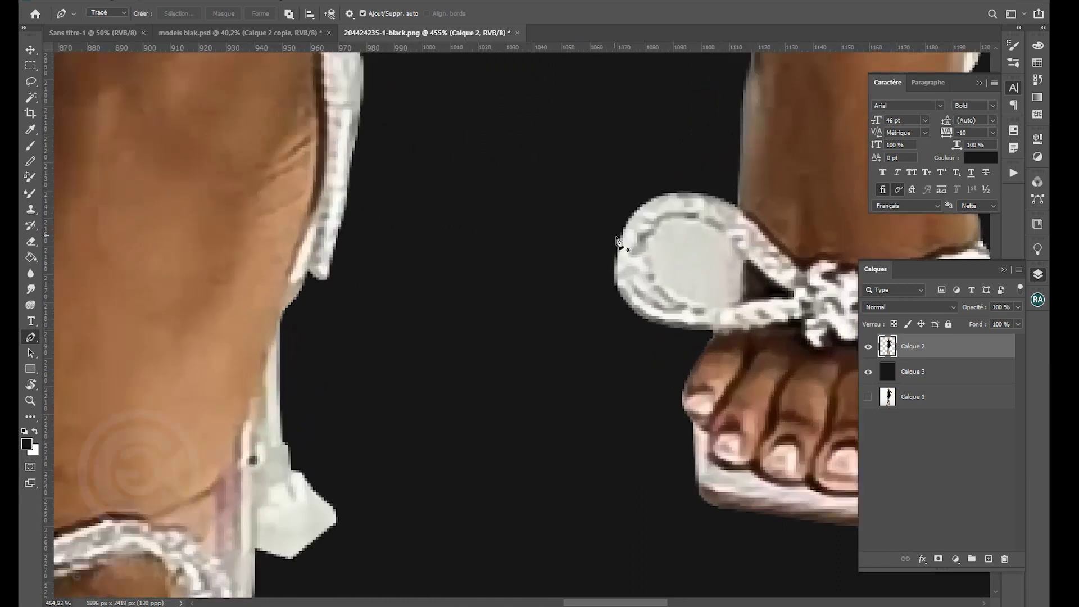
{"action": "scroll", "coordinate": [619, 243], "scroll_direction": "up", "scroll_amount": 2}
{"action": "left_click_drag", "start_coordinate": [618, 242], "coordinate": [505, 283]}
{"action": "left_click", "coordinate": [492, 291]}
{"action": "left_click", "coordinate": [509, 273]}
{"action": "left_click_drag", "start_coordinate": [558, 265], "coordinate": [626, 309]}
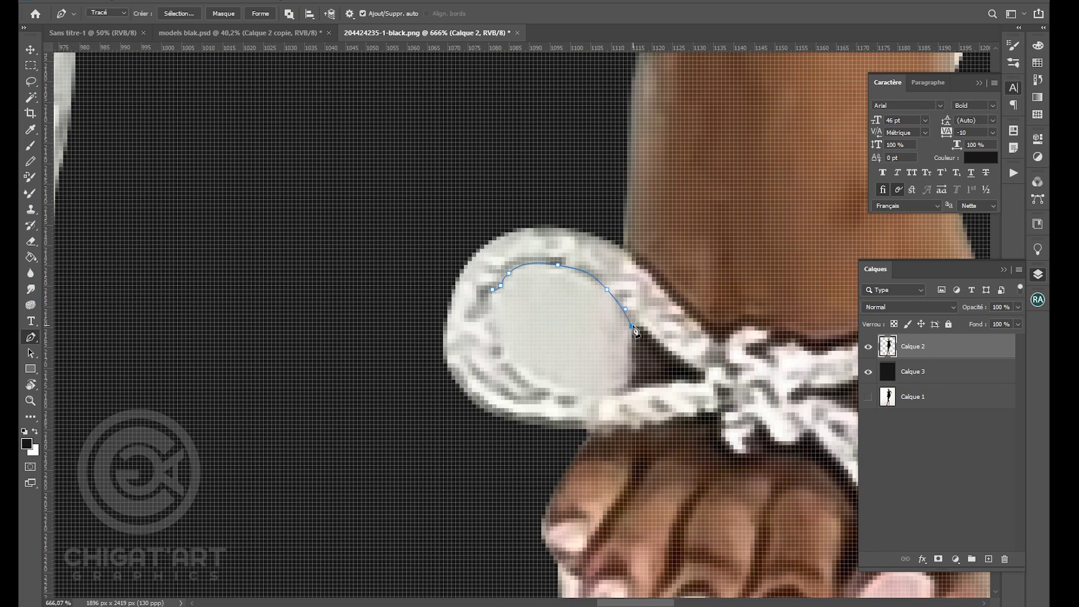
{"action": "left_click", "coordinate": [627, 375]}
{"action": "left_click_drag", "start_coordinate": [628, 378], "coordinate": [630, 383]}
{"action": "left_click_drag", "start_coordinate": [549, 387], "coordinate": [490, 302]}
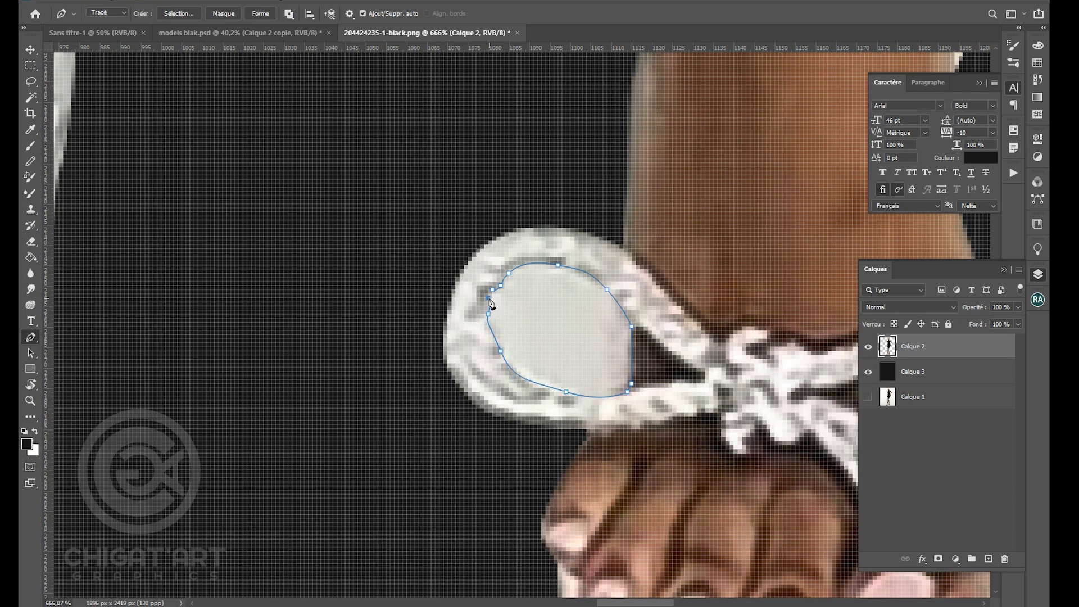
- Make a selection from the rear bow's path with a feather radius of 0 pixels, delete its contents, and deselect
{"action": "right_click", "coordinate": [602, 273]}
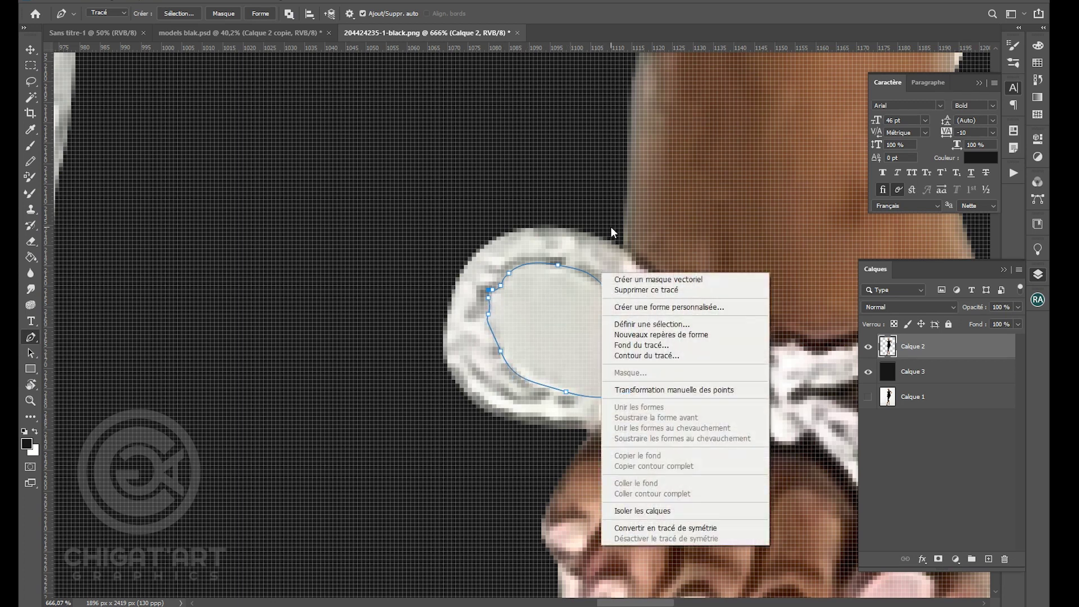
{"action": "left_click", "coordinate": [652, 323]}
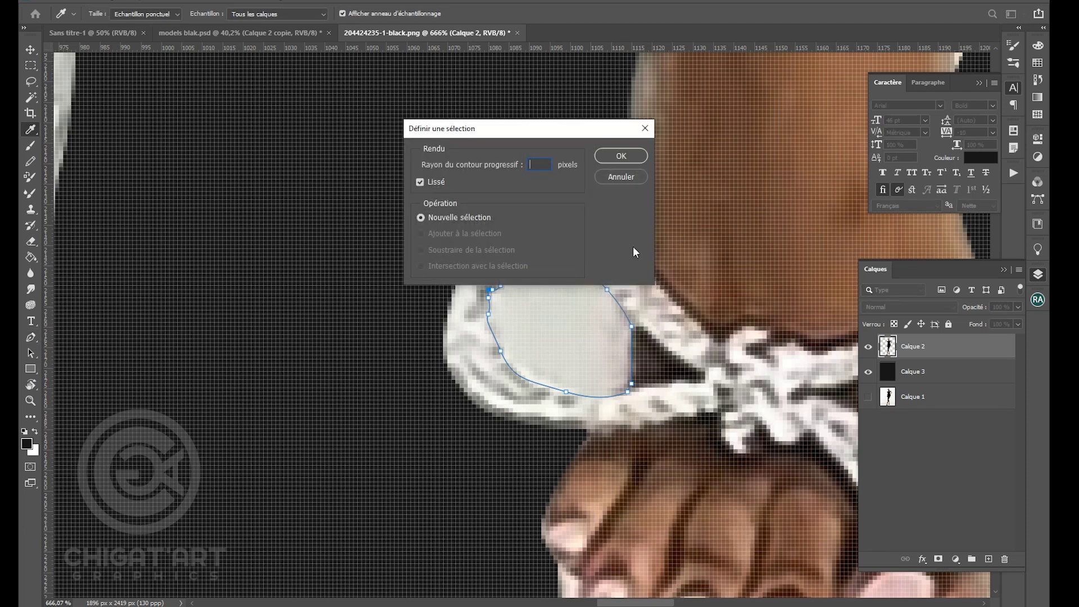
{"action": "type", "text": "0"}
{"action": "key", "text": "Return"}
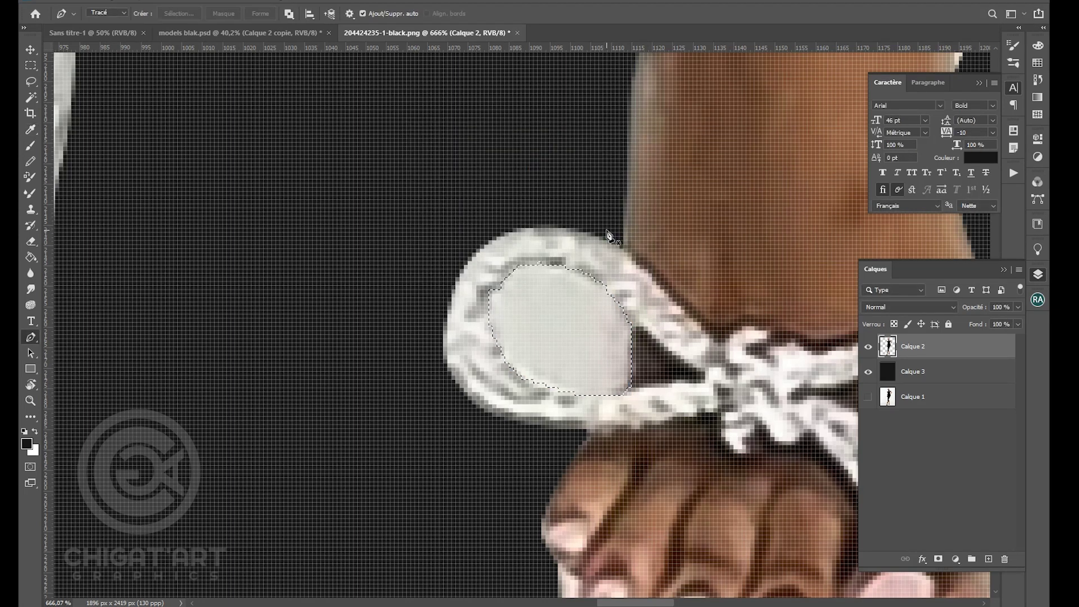
{"action": "key", "text": "Delete"}
{"action": "key", "text": "ctrl+d"}
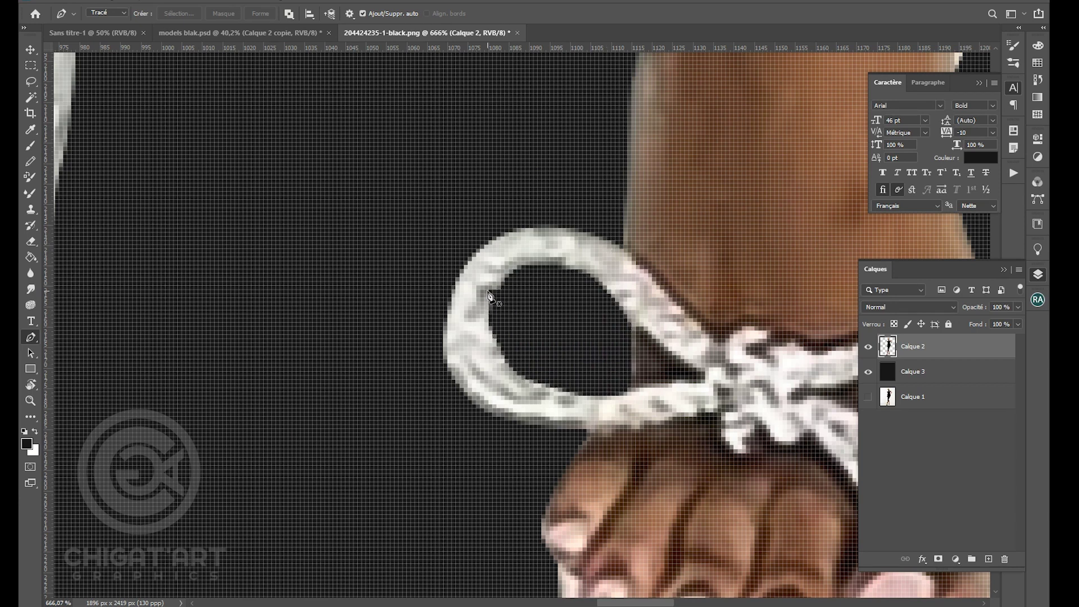
{"action": "scroll", "coordinate": [489, 298], "scroll_direction": "down", "scroll_amount": 8}
{"action": "scroll", "coordinate": [499, 264], "scroll_direction": "up", "scroll_amount": 4}
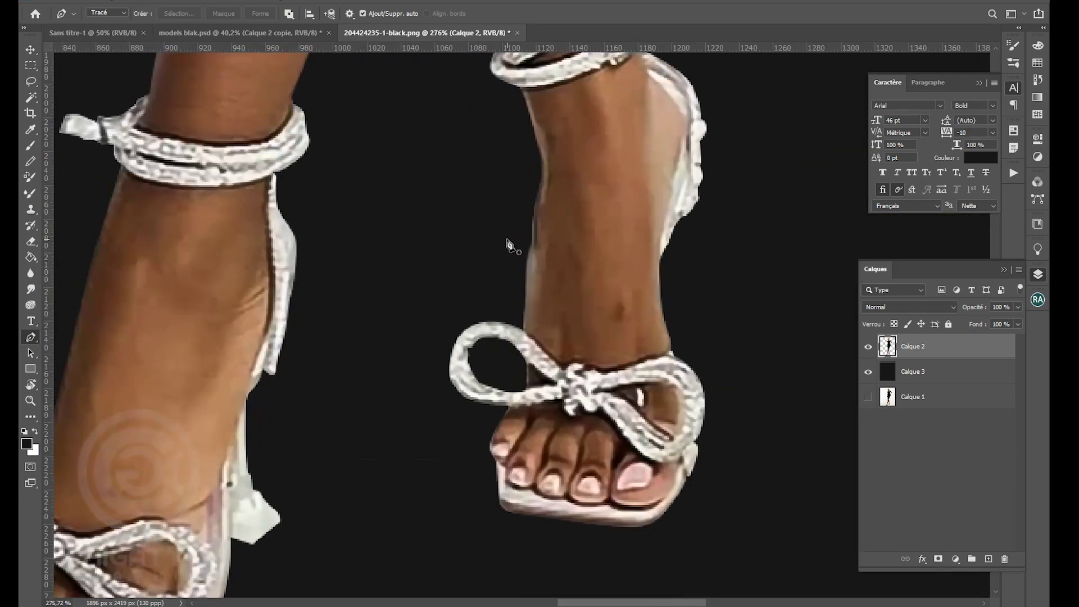
{"action": "scroll", "coordinate": [507, 246], "scroll_direction": "down", "scroll_amount": 4}
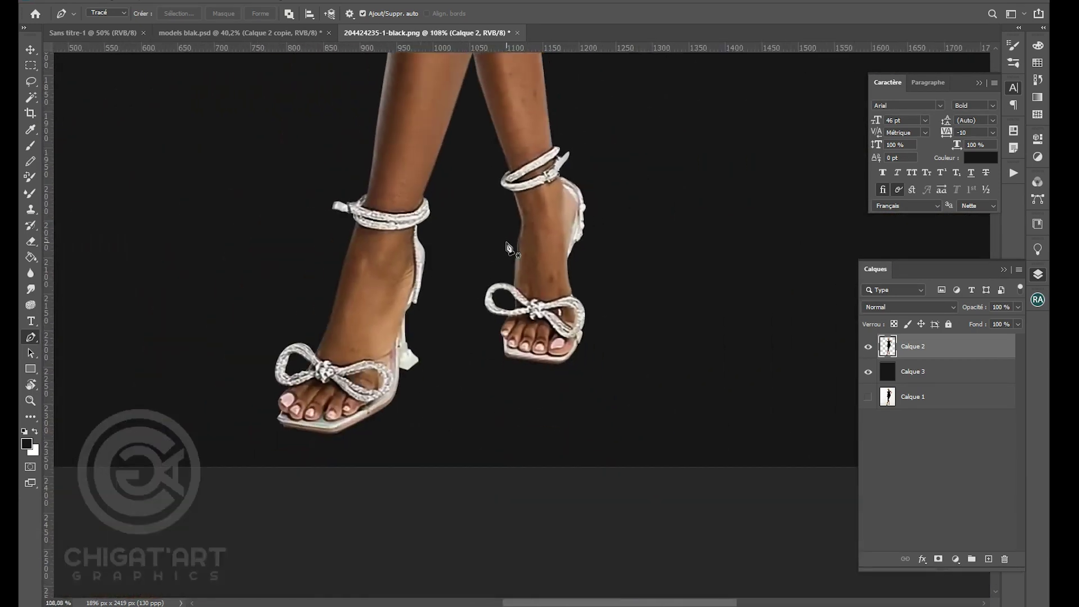
{"action": "scroll", "coordinate": [507, 248], "scroll_direction": "down", "scroll_amount": 3}
{"action": "left_click_drag", "start_coordinate": [496, 195], "coordinate": [489, 424]}
{"action": "key", "text": "ctrl+shift+s"}
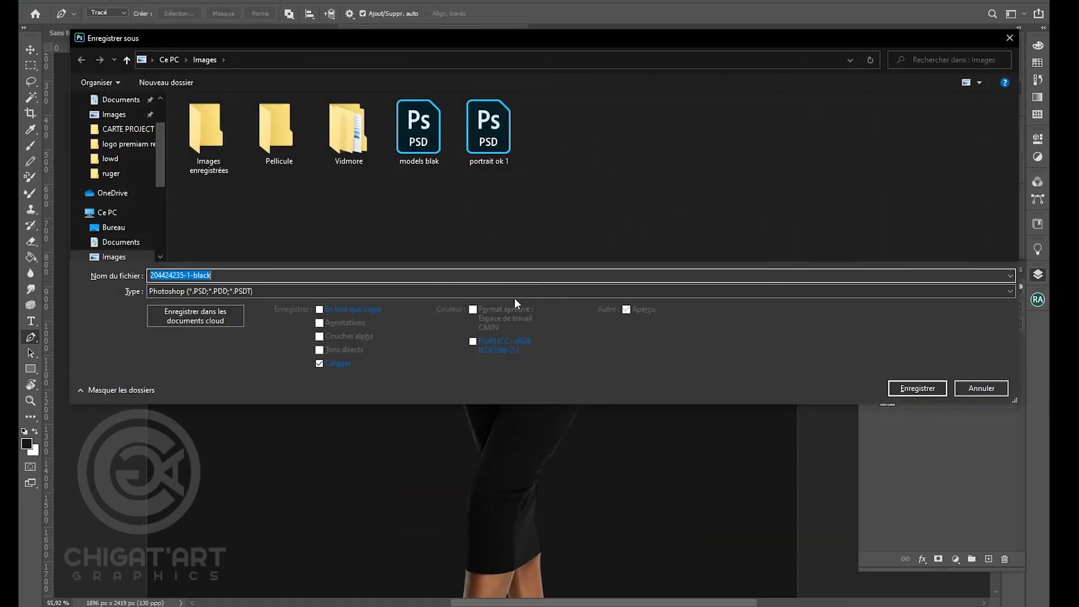
{"action": "type", "text": "v"}
{"action": "key", "text": "Escape"}
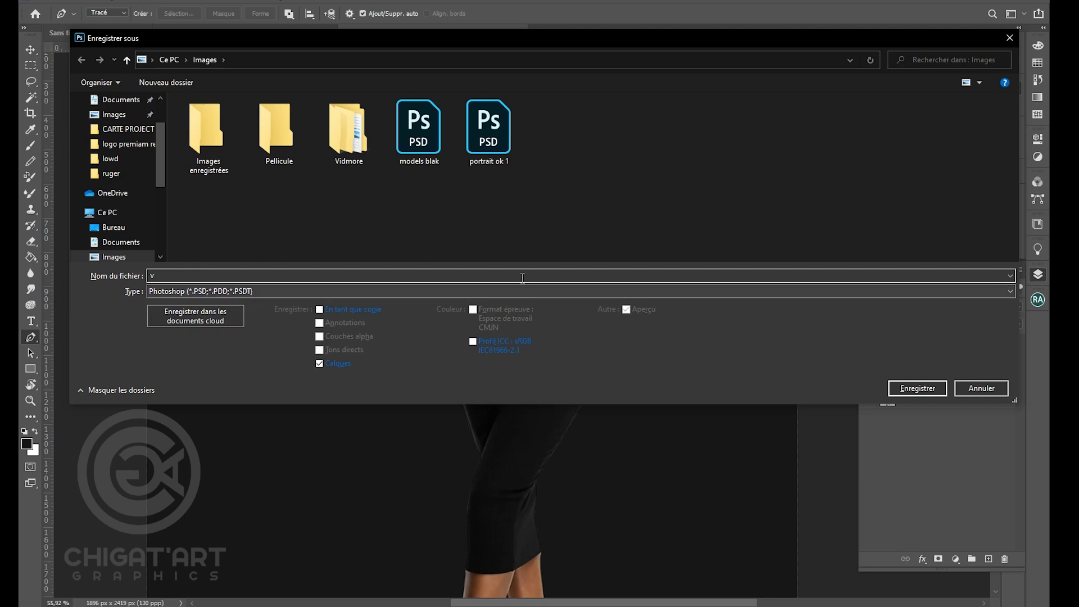
{"action": "key", "text": "Escape"}
{"action": "left_click", "coordinate": [34, 49]}
{"action": "left_click_drag", "start_coordinate": [578, 148], "coordinate": [562, 348]}
{"action": "key", "text": "ctrl+s"}
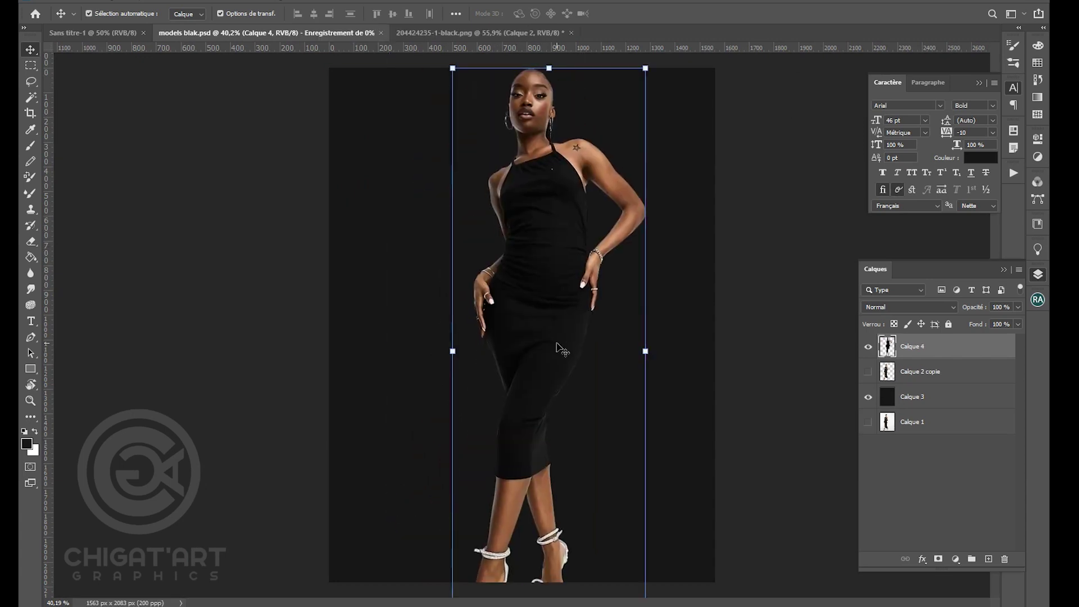
{"action": "left_click", "coordinate": [481, 35]}
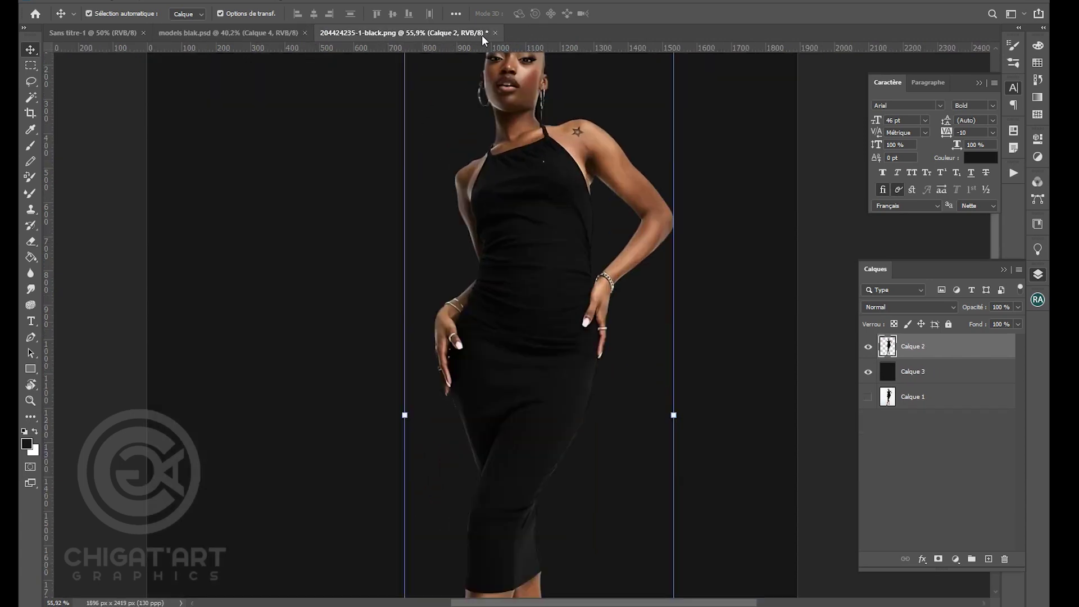
{"action": "left_click", "coordinate": [494, 34]}
{"action": "left_click", "coordinate": [518, 243]}
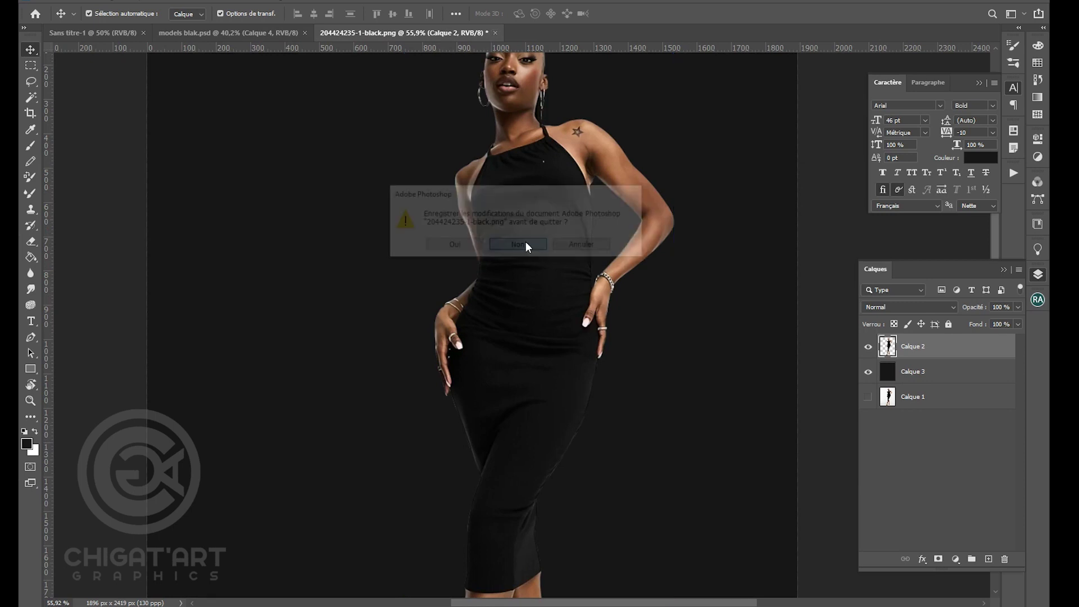
- Show the Calque 2 copie layer and arrange the two models side by side, with the new cut-out on the right
{"action": "left_click", "coordinate": [865, 371]}
{"action": "left_click_drag", "start_coordinate": [501, 194], "coordinate": [602, 194]}
{"action": "left_click_drag", "start_coordinate": [457, 208], "coordinate": [467, 218]}
- Duplicate the Calque 2 copie layer, hide the original, and nudge both models into better positions
{"action": "left_click_drag", "start_coordinate": [928, 372], "coordinate": [989, 559]}
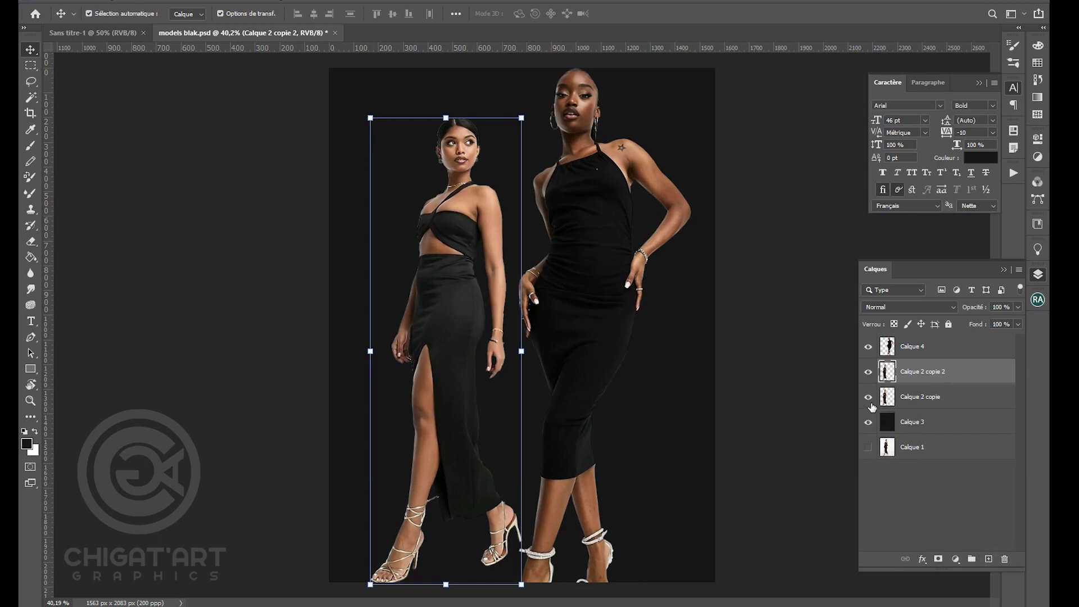
{"action": "left_click_drag", "start_coordinate": [444, 243], "coordinate": [444, 239]}
{"action": "left_click_drag", "start_coordinate": [591, 269], "coordinate": [608, 283]}
- Apply the Camera Raw filter to Calque 2 copie 2 with contrast -5, shadows +41 and blacks -73
{"action": "left_click", "coordinate": [471, 275]}
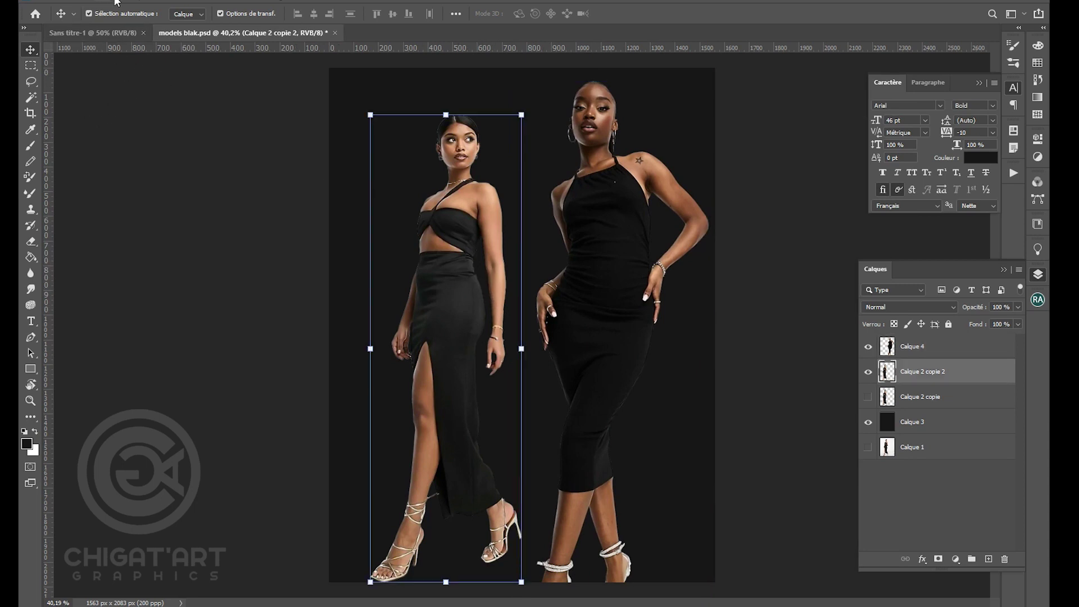
{"action": "left_click", "coordinate": [230, 1]}
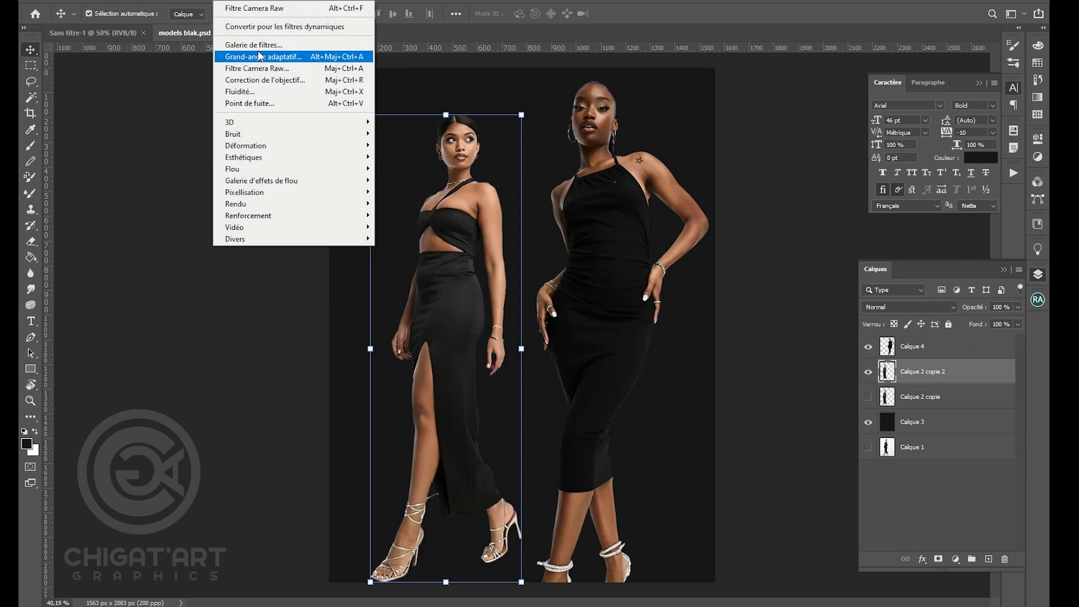
{"action": "left_click", "coordinate": [265, 69]}
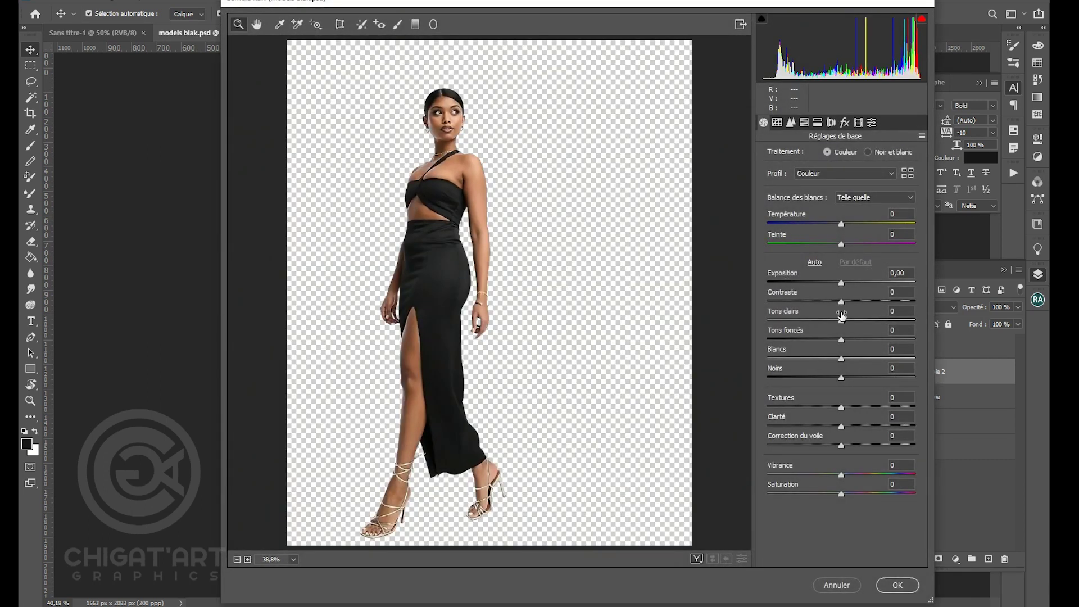
{"action": "left_click", "coordinate": [857, 339]}
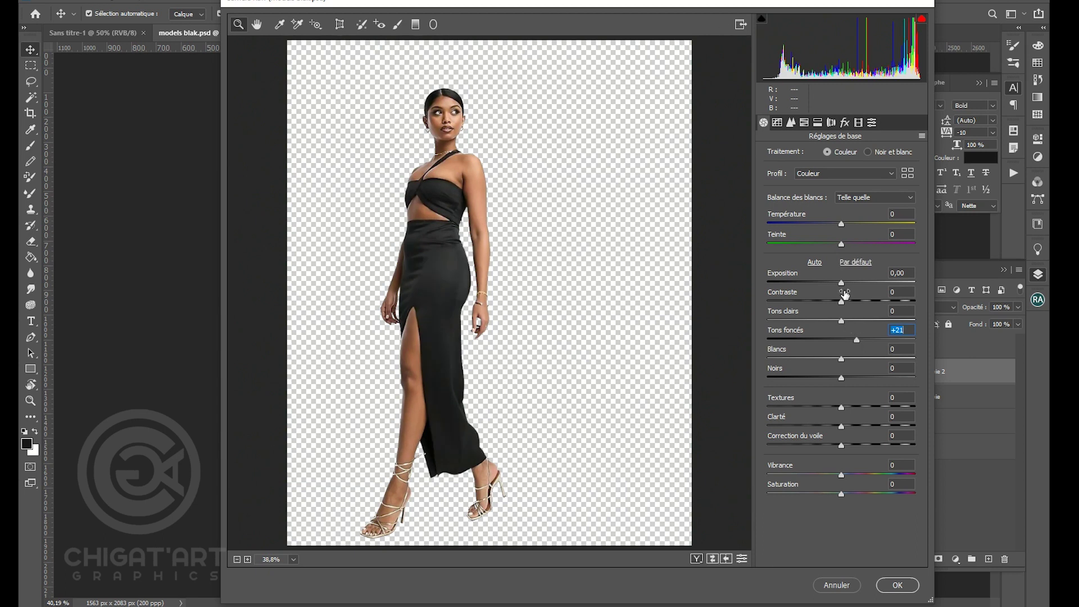
{"action": "left_click_drag", "start_coordinate": [842, 302], "coordinate": [838, 303]}
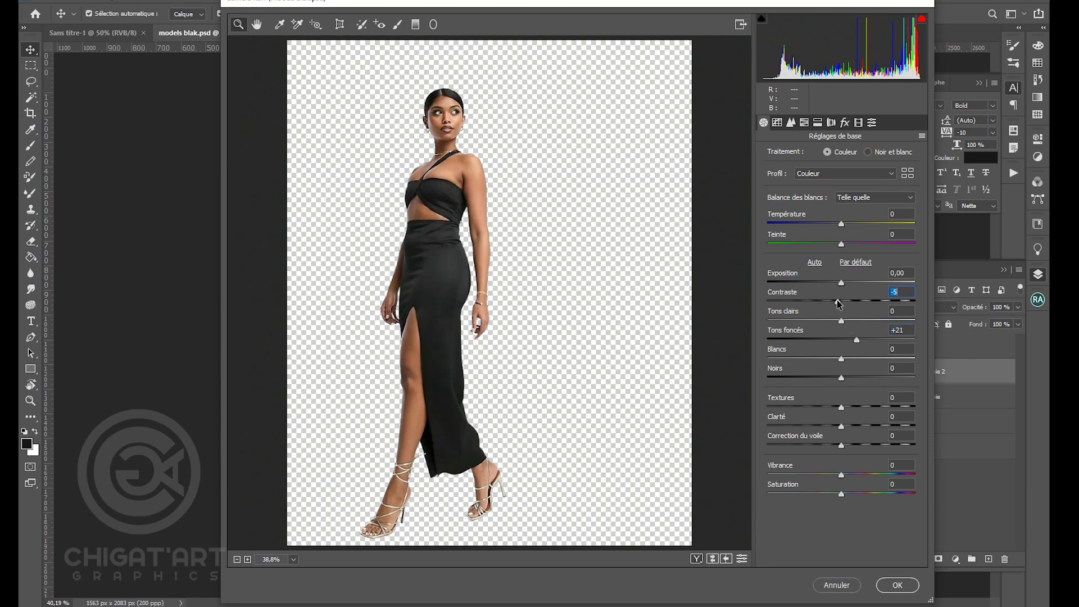
{"action": "left_click_drag", "start_coordinate": [841, 380], "coordinate": [788, 381]}
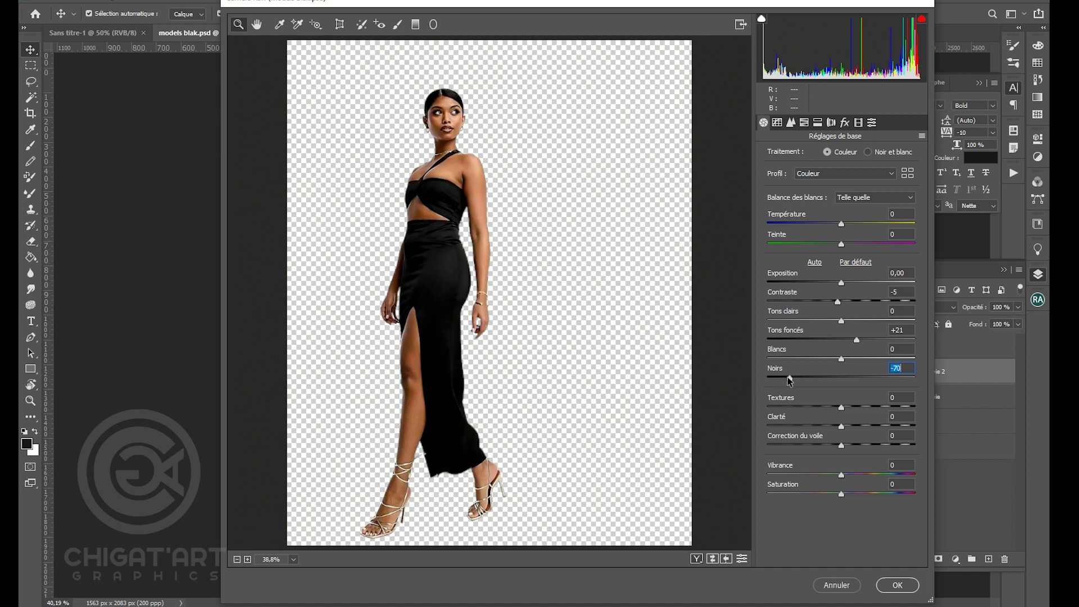
{"action": "left_click_drag", "start_coordinate": [856, 339], "coordinate": [872, 339]}
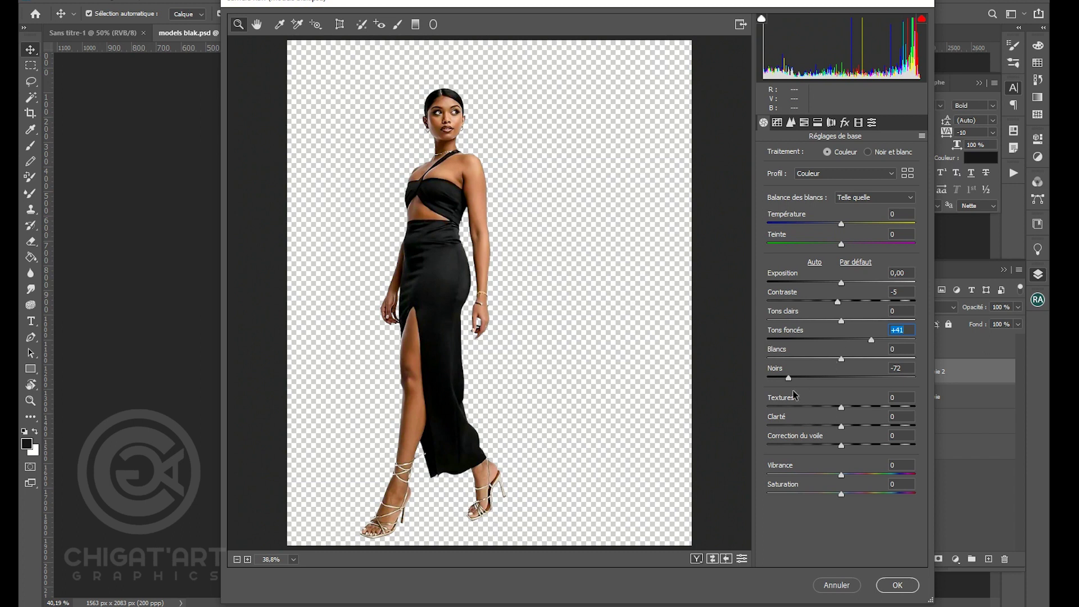
{"action": "left_click_drag", "start_coordinate": [788, 380], "coordinate": [787, 380]}
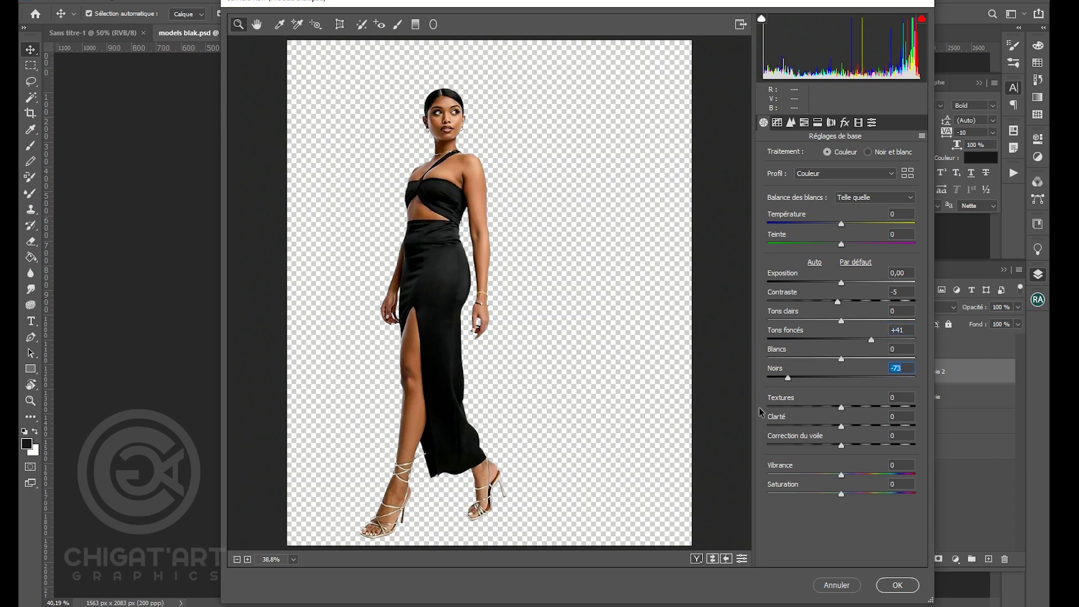
{"action": "left_click", "coordinate": [898, 585]}
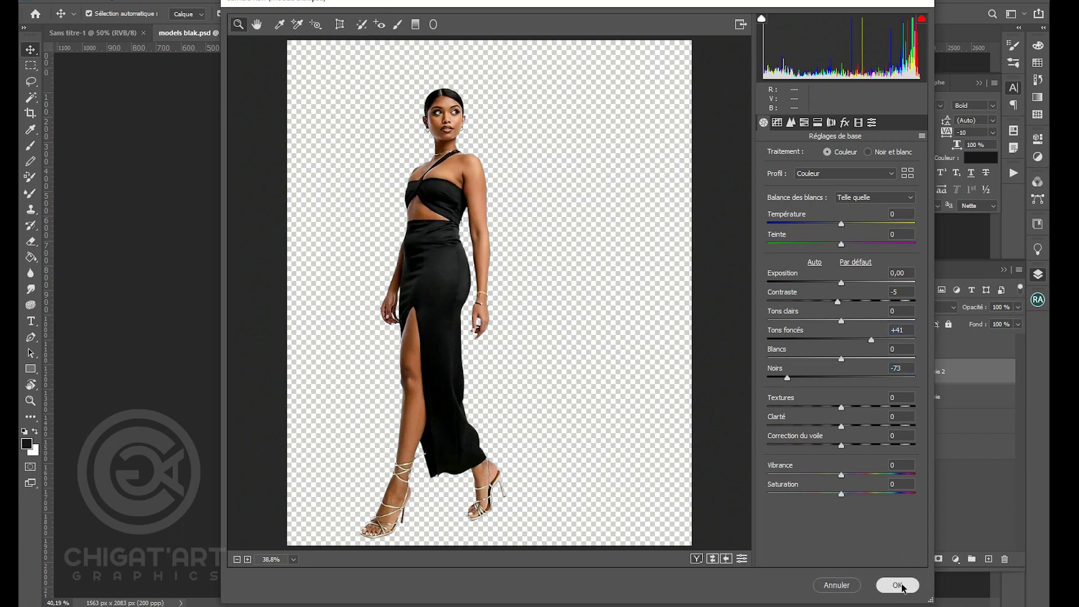
- Apply the Camera Raw filter to Calque 4 with contrast -7, shadows +45 and blacks -36
{"action": "left_click", "coordinate": [714, 294]}
{"action": "left_click", "coordinate": [541, 251]}
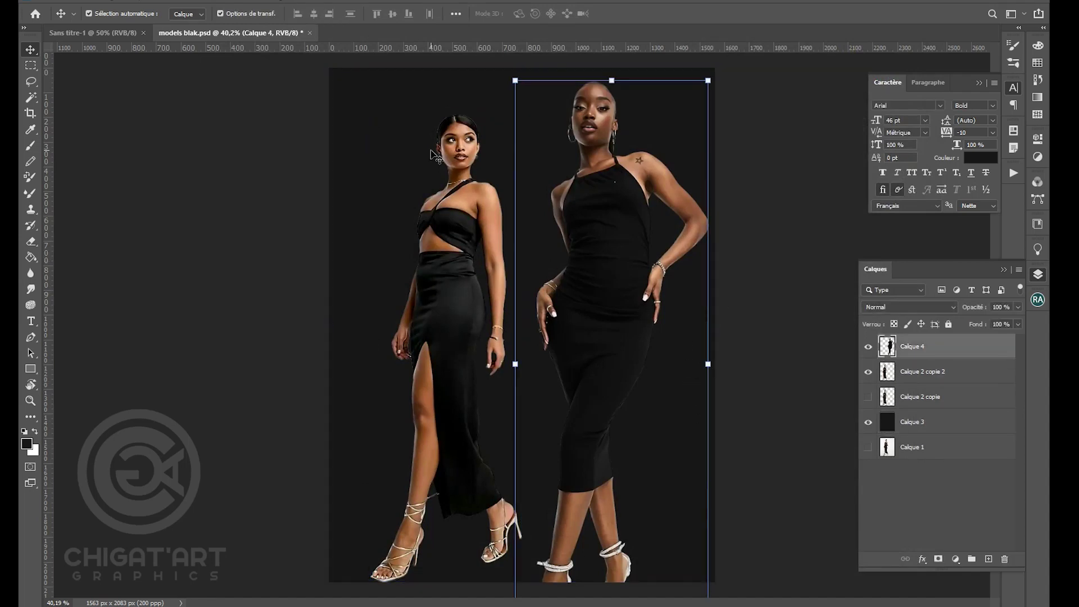
{"action": "left_click", "coordinate": [227, 1]}
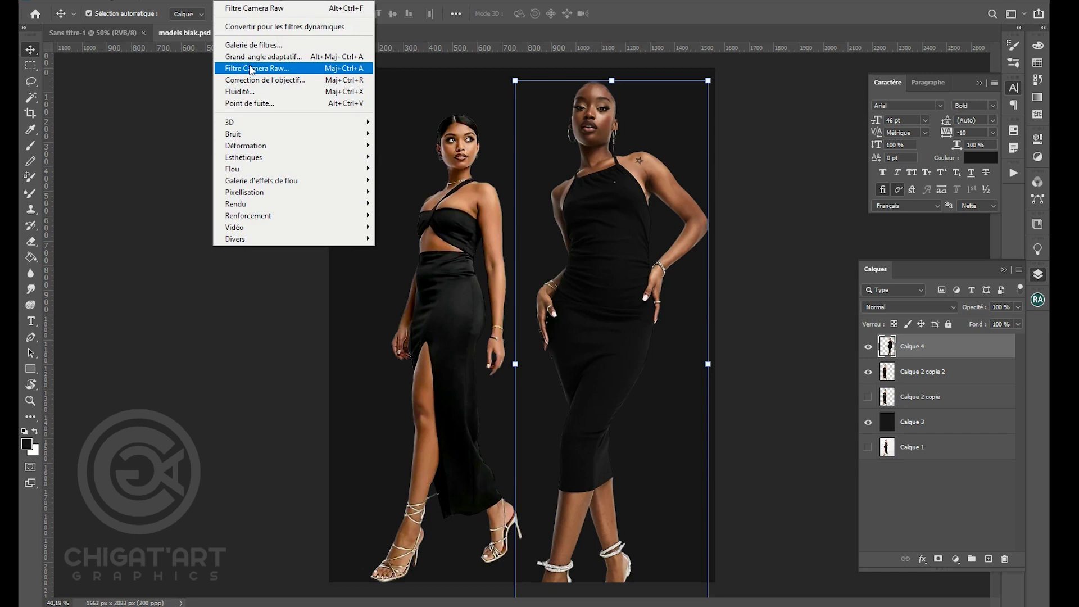
{"action": "left_click", "coordinate": [251, 68]}
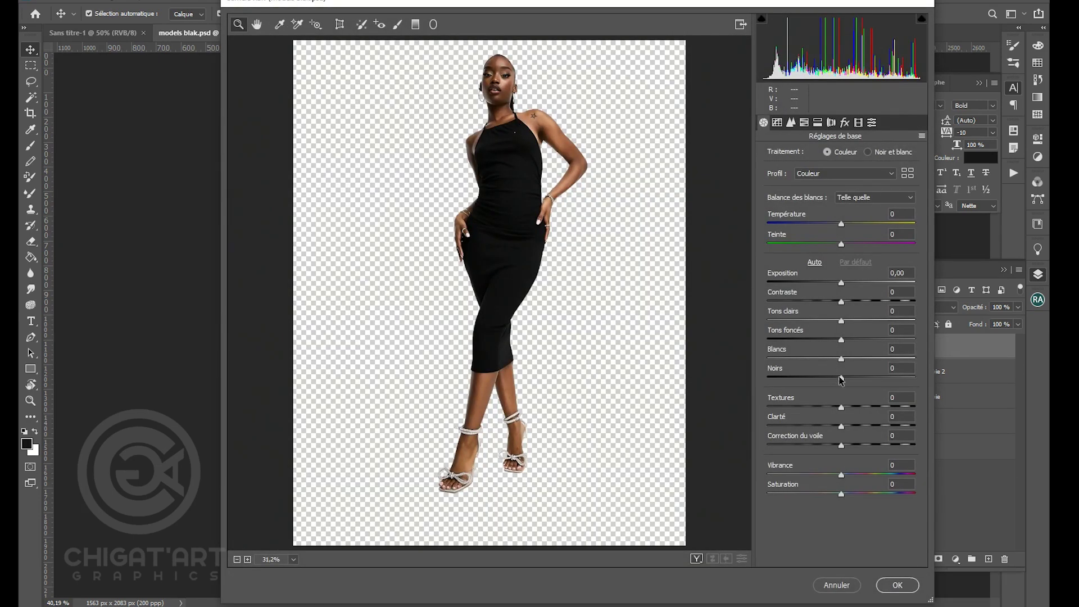
{"action": "left_click_drag", "start_coordinate": [841, 378], "coordinate": [815, 378]}
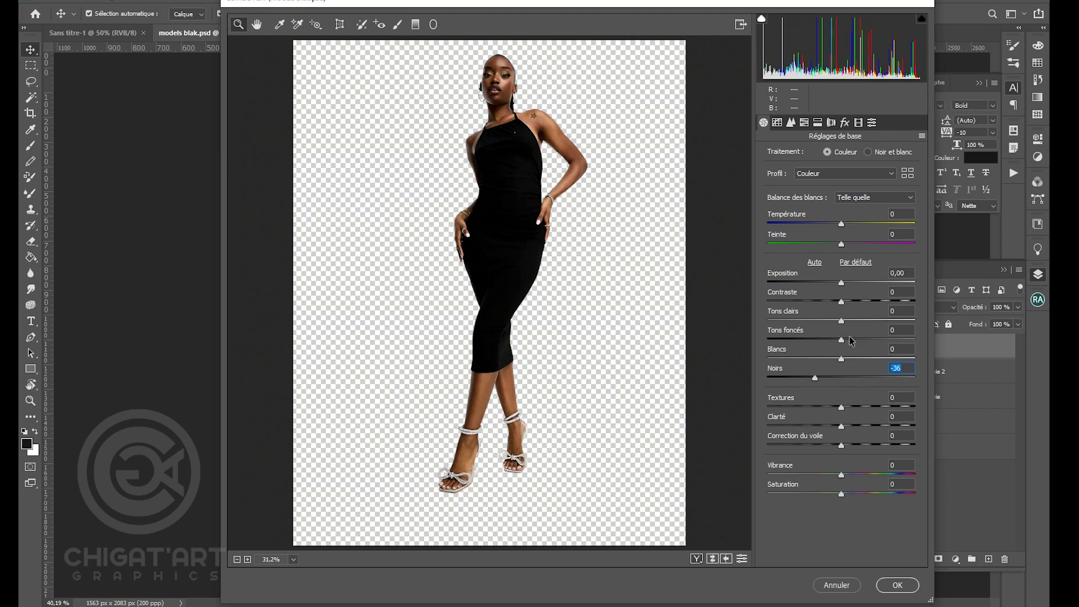
{"action": "left_click_drag", "start_coordinate": [850, 338], "coordinate": [875, 338]}
{"action": "left_click_drag", "start_coordinate": [841, 304], "coordinate": [837, 304]}
{"action": "left_click", "coordinate": [886, 583]}
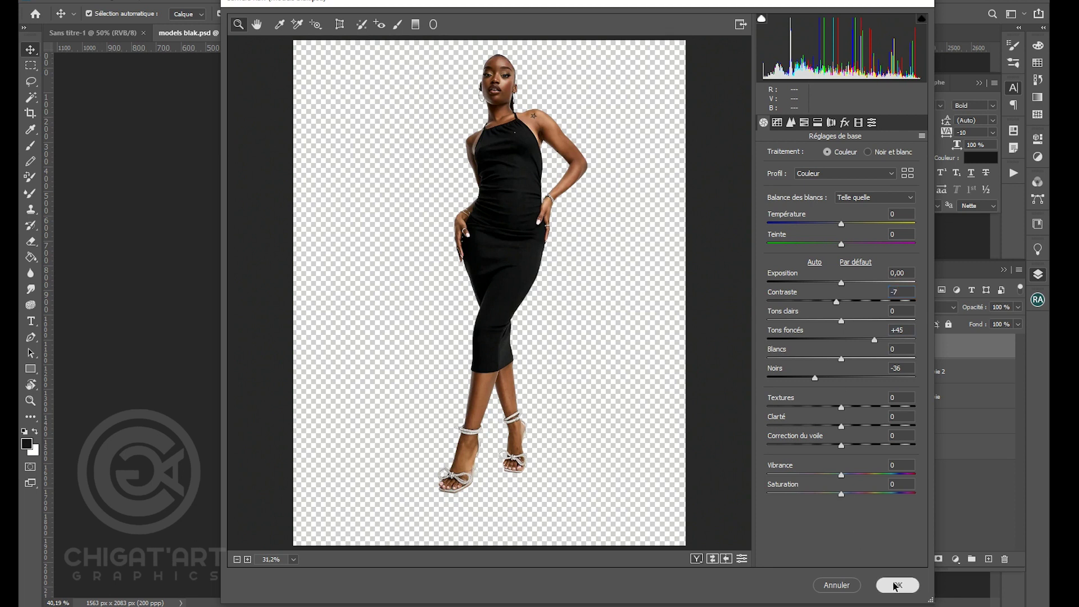
- Move the Calque 4 model leftward and slightly upward, closer to the model in the slit dress
{"action": "left_click", "coordinate": [750, 444]}
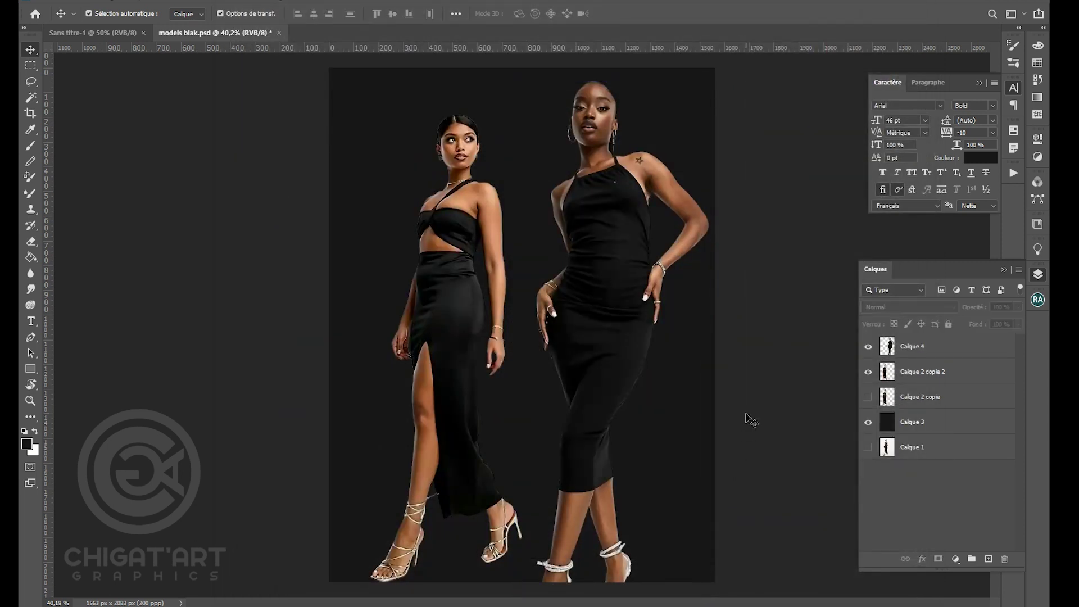
{"action": "mouse_move", "coordinate": [641, 288]}
{"action": "left_mouse_down"}
{"action": "mouse_move", "coordinate": [624, 276]}
{"action": "mouse_move", "coordinate": [621, 247]}
{"action": "mouse_move", "coordinate": [628, 290]}
{"action": "left_mouse_up"}
{"action": "left_click", "coordinate": [818, 301]}
{"action": "scroll", "coordinate": [687, 294], "scroll_direction": "down", "scroll_amount": 2}
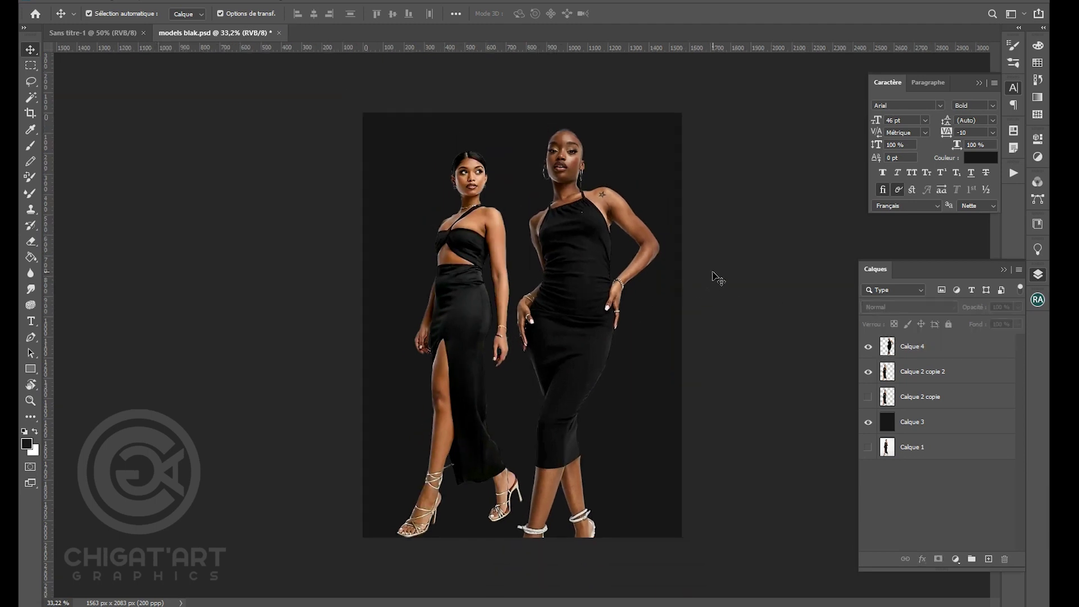
{"action": "left_click_drag", "start_coordinate": [579, 264], "coordinate": [570, 258]}
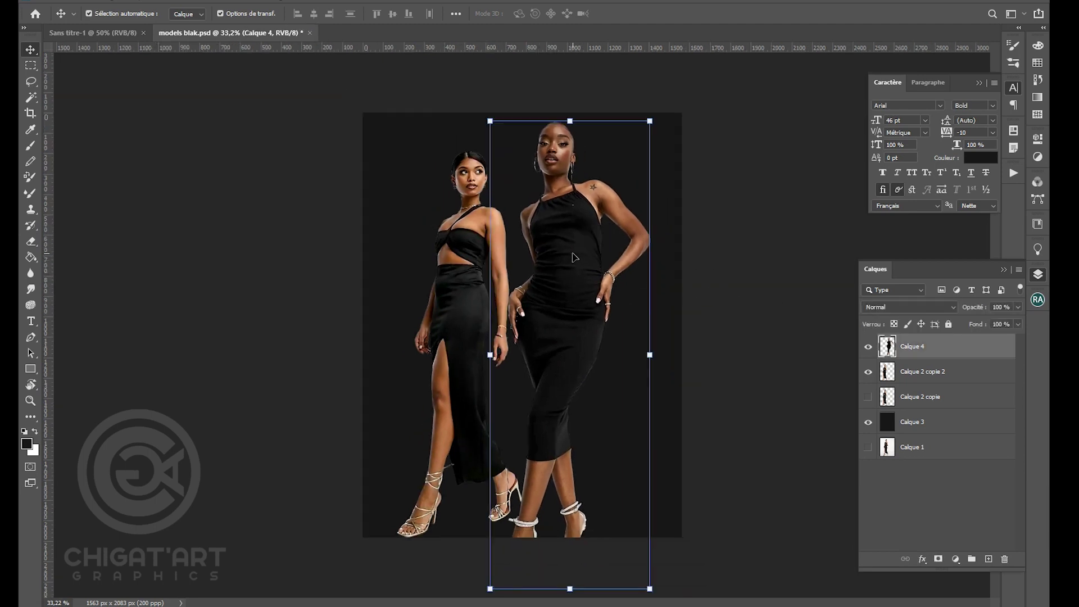
- Undo the accidental move of the dark background layer Calque 3 and lock that layer
{"action": "left_click", "coordinate": [741, 239]}
{"action": "left_click", "coordinate": [617, 233]}
{"action": "left_click", "coordinate": [566, 231]}
{"action": "left_click", "coordinate": [353, 219]}
{"action": "left_click", "coordinate": [436, 228]}
{"action": "left_click", "coordinate": [649, 201]}
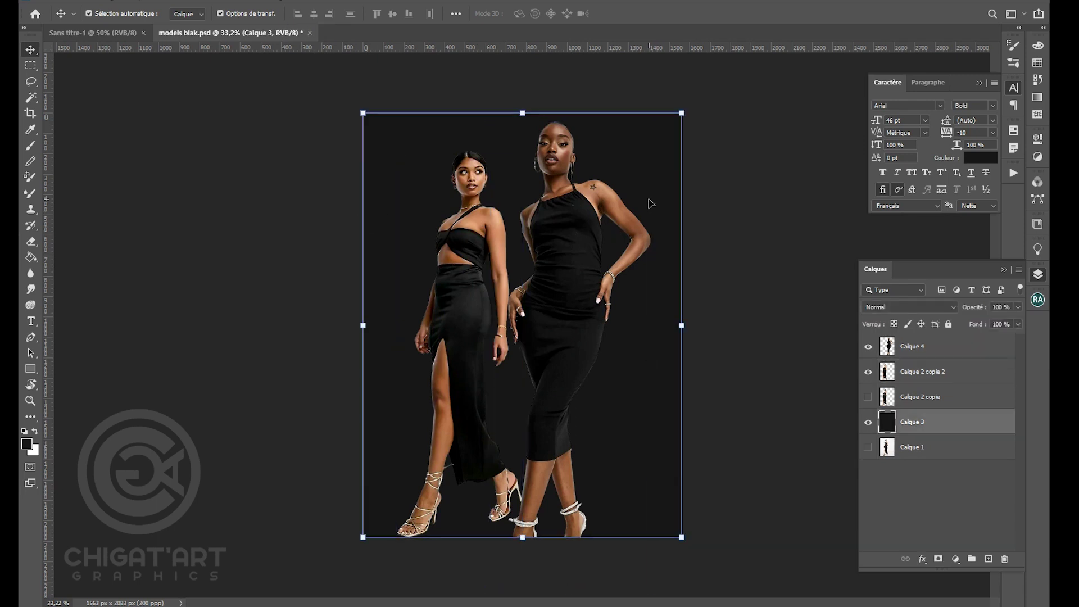
{"action": "key", "text": "s"}
{"action": "scroll", "coordinate": [649, 199], "scroll_direction": "up", "scroll_amount": 1}
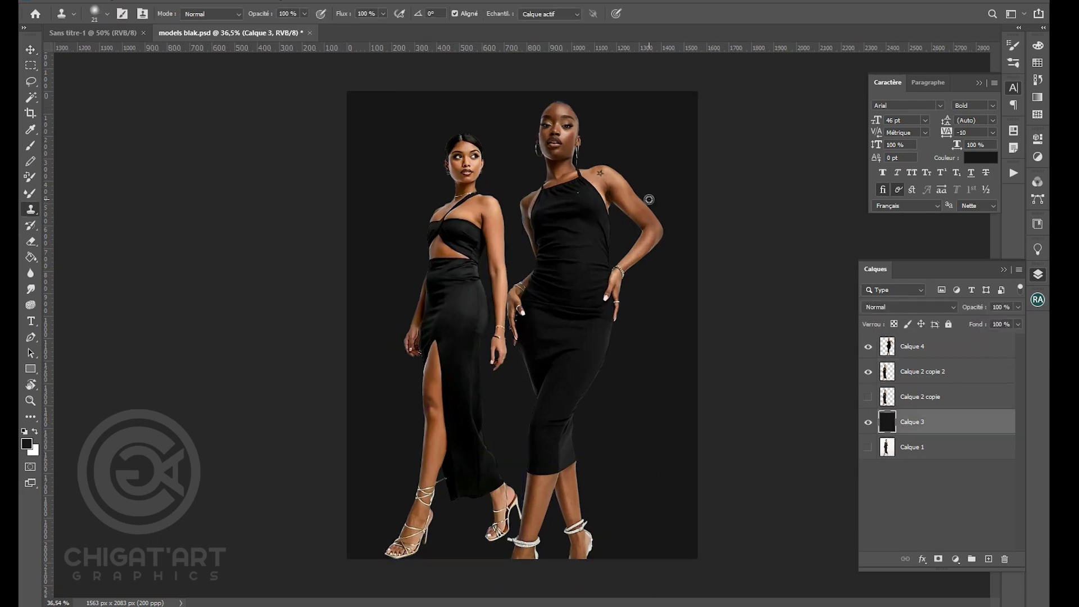
{"action": "key", "text": "v"}
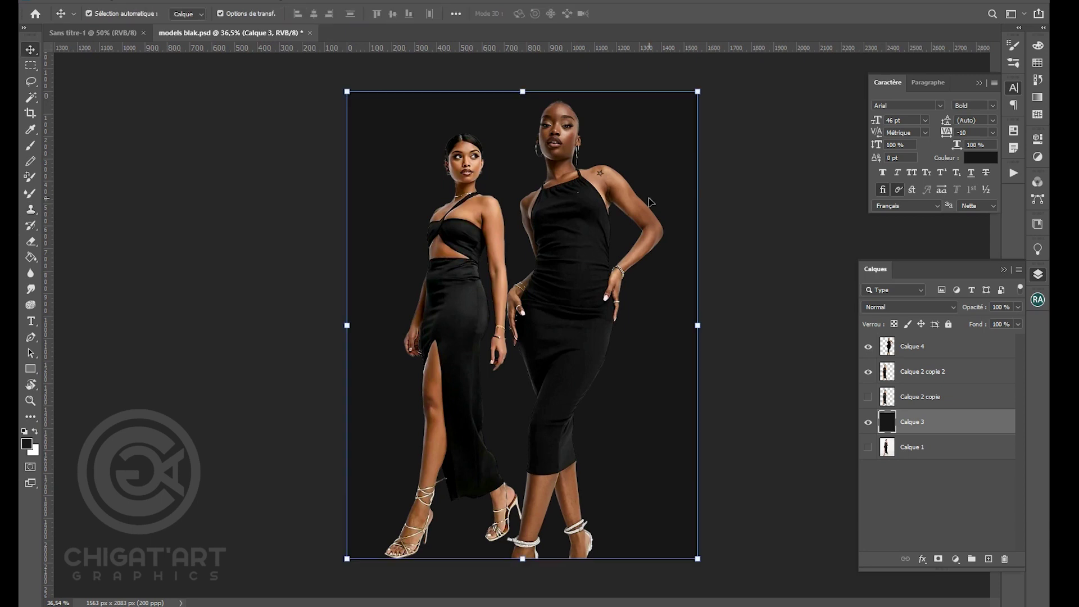
{"action": "left_click_drag", "start_coordinate": [543, 186], "coordinate": [208, 52]}
{"action": "key", "text": "ctrl+z"}
{"action": "left_click", "coordinate": [949, 324]}
- Copy both retouched models from models blak.psd into the Sans titre-1 document with the Move tool
{"action": "mouse_move", "coordinate": [604, 288]}
{"action": "left_mouse_down"}
{"action": "mouse_move", "coordinate": [623, 209]}
{"action": "mouse_move", "coordinate": [597, 271]}
{"action": "mouse_move", "coordinate": [606, 302]}
{"action": "left_mouse_up"}
{"action": "scroll", "coordinate": [424, 401], "scroll_direction": "up", "scroll_amount": 2}
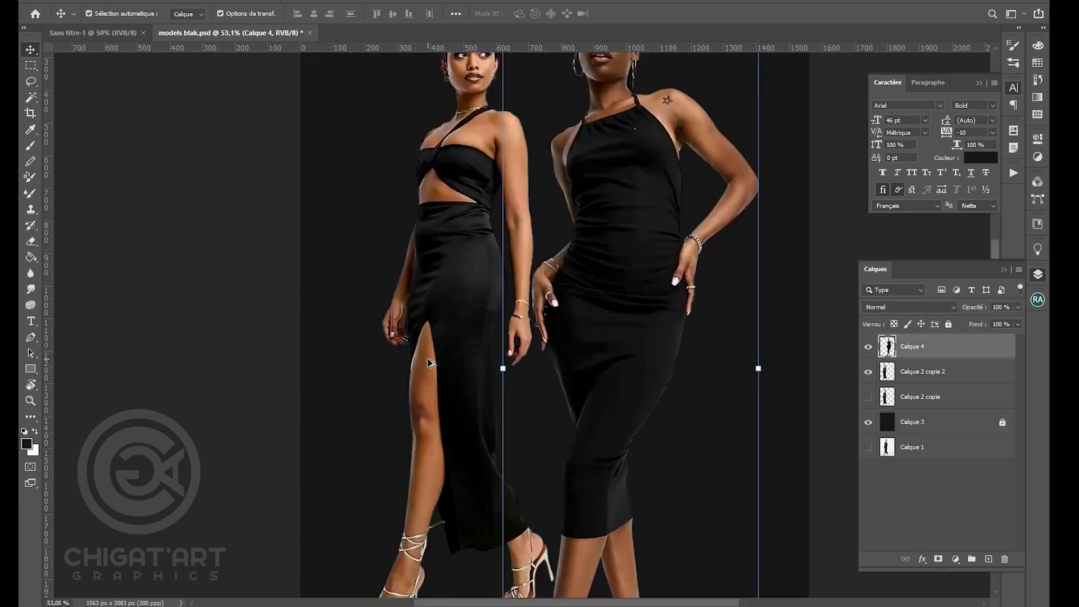
{"action": "left_click_drag", "start_coordinate": [437, 231], "coordinate": [438, 361]}
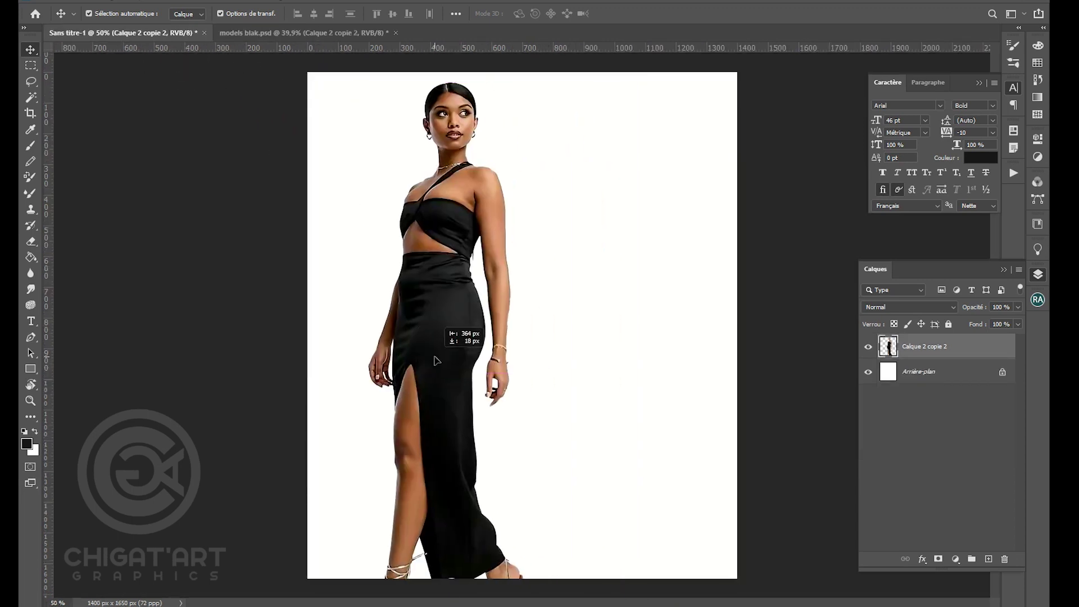
{"action": "left_click", "coordinate": [283, 33]}
{"action": "left_click_drag", "start_coordinate": [565, 236], "coordinate": [557, 372]}
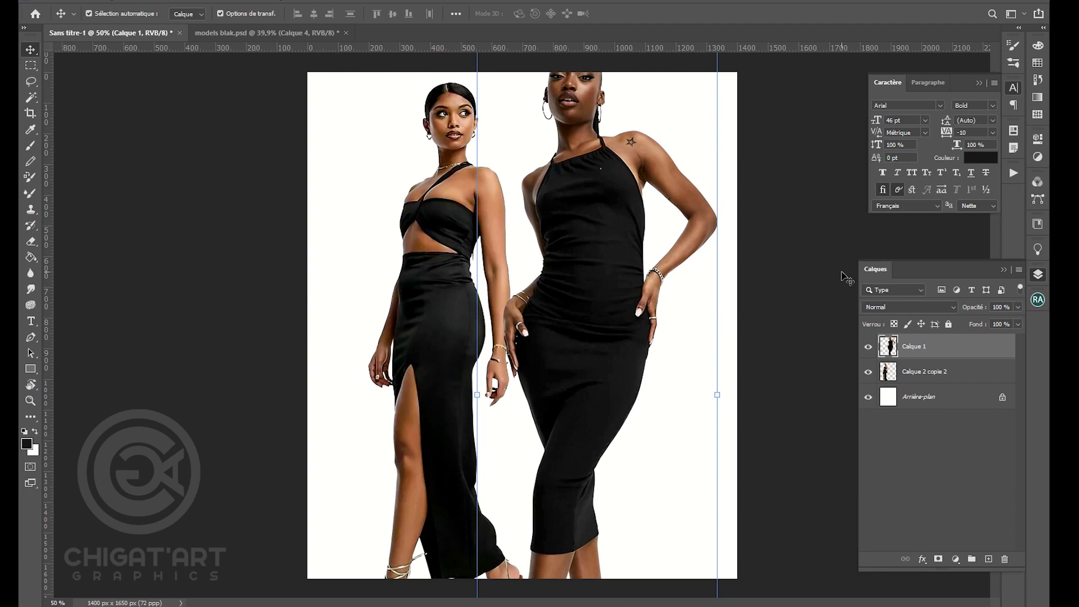
- Convert Calque 1 to a smart object and rename it "fille noire"
{"action": "right_click", "coordinate": [941, 356]}
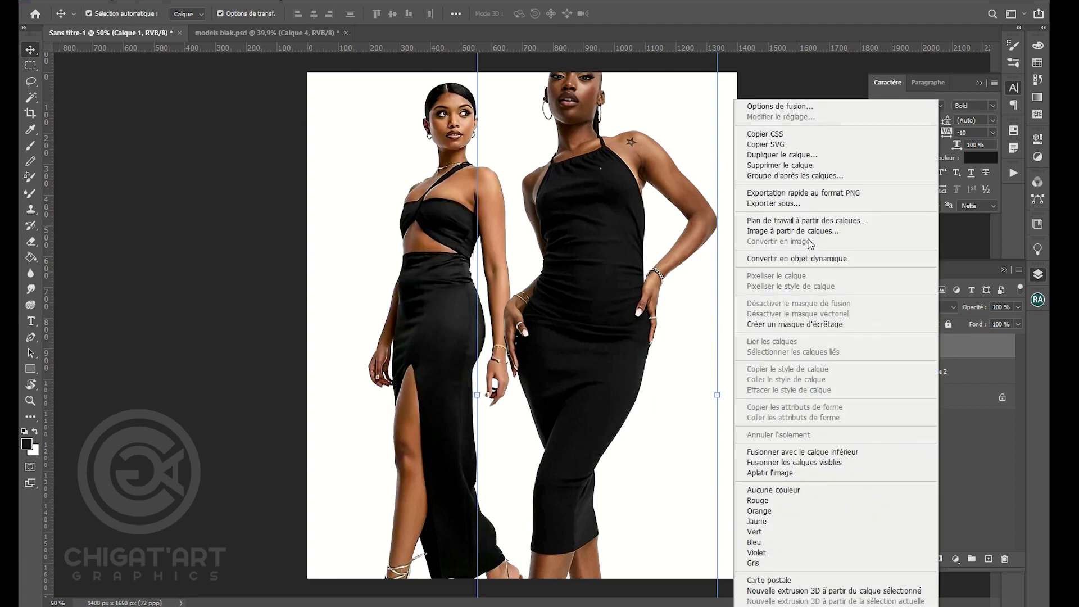
{"action": "left_click", "coordinate": [812, 259]}
{"action": "double_click", "coordinate": [910, 347]}
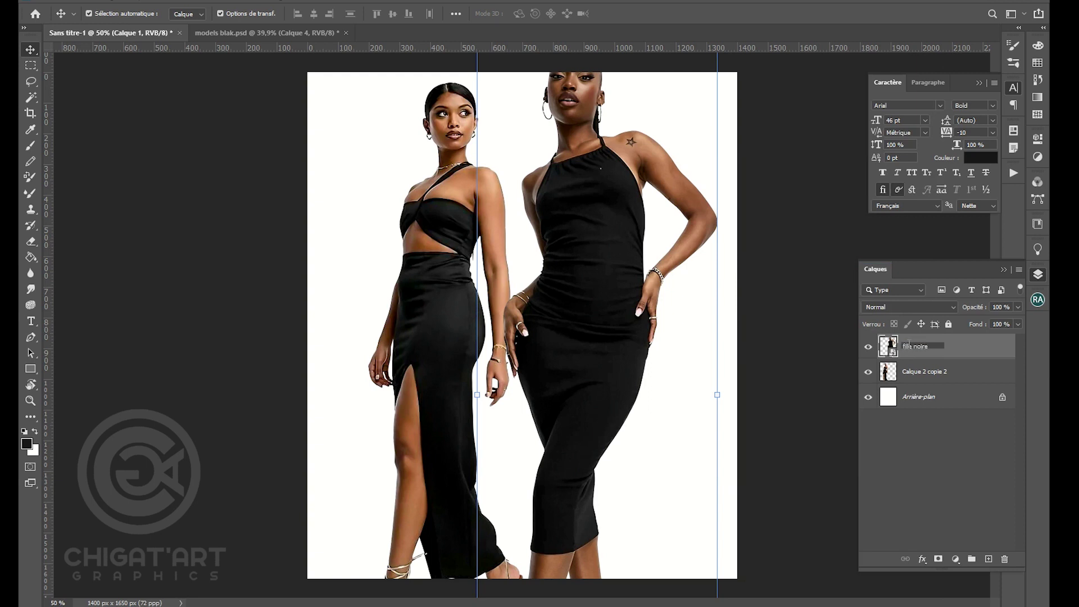
- Convert Calque 2 copie 2 to a smart object and rename it "fille claire"
{"action": "left_click", "coordinate": [946, 377]}
{"action": "right_click", "coordinate": [940, 375]}
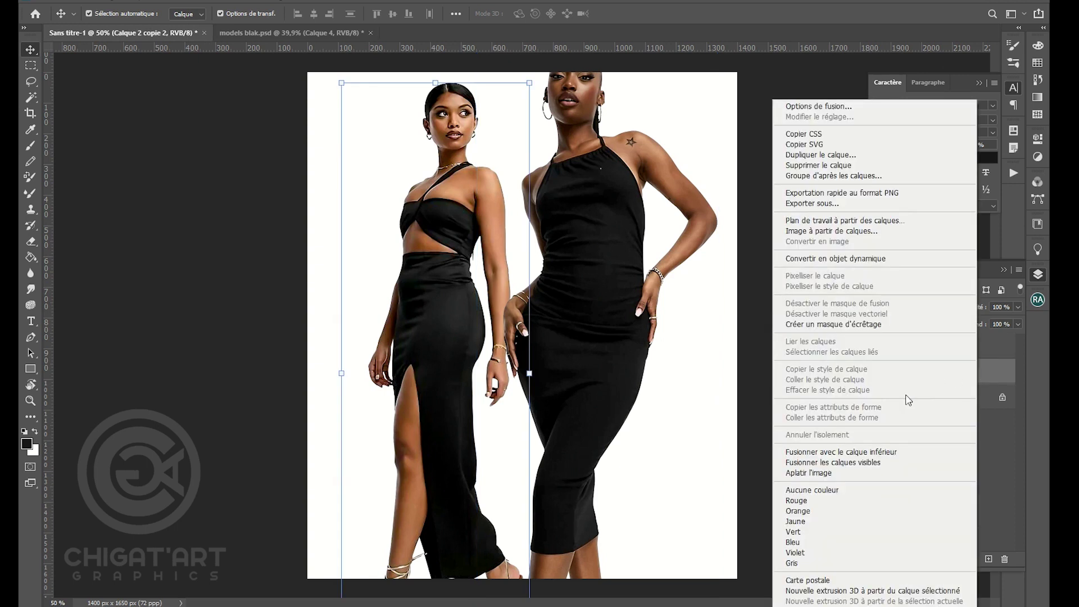
{"action": "left_click", "coordinate": [893, 258]}
{"action": "double_click", "coordinate": [926, 374]}
{"action": "type", "text": "fille claire"}
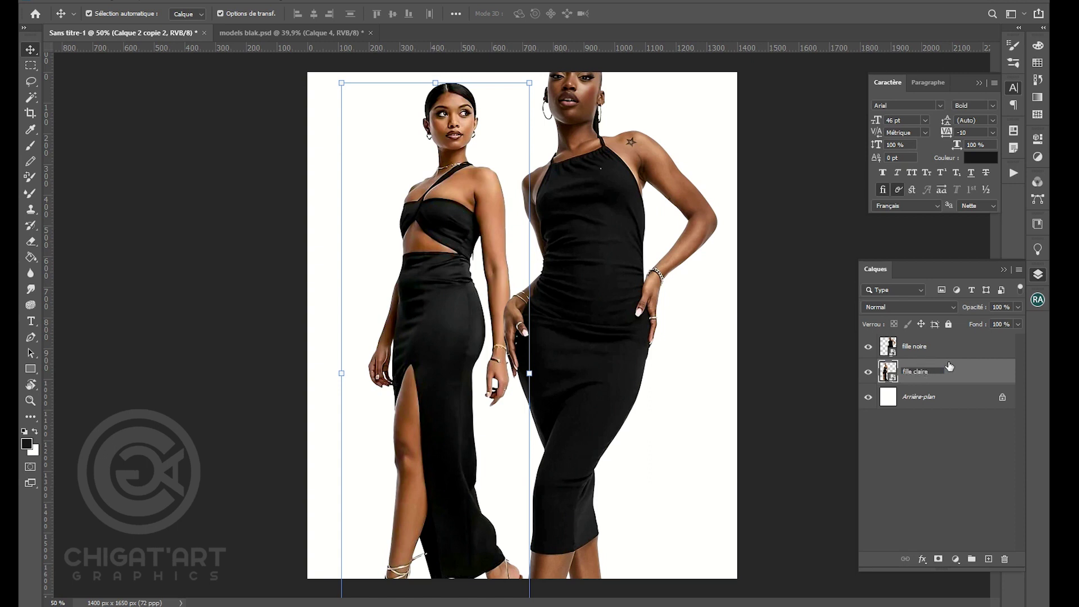
{"action": "key", "text": "Return"}
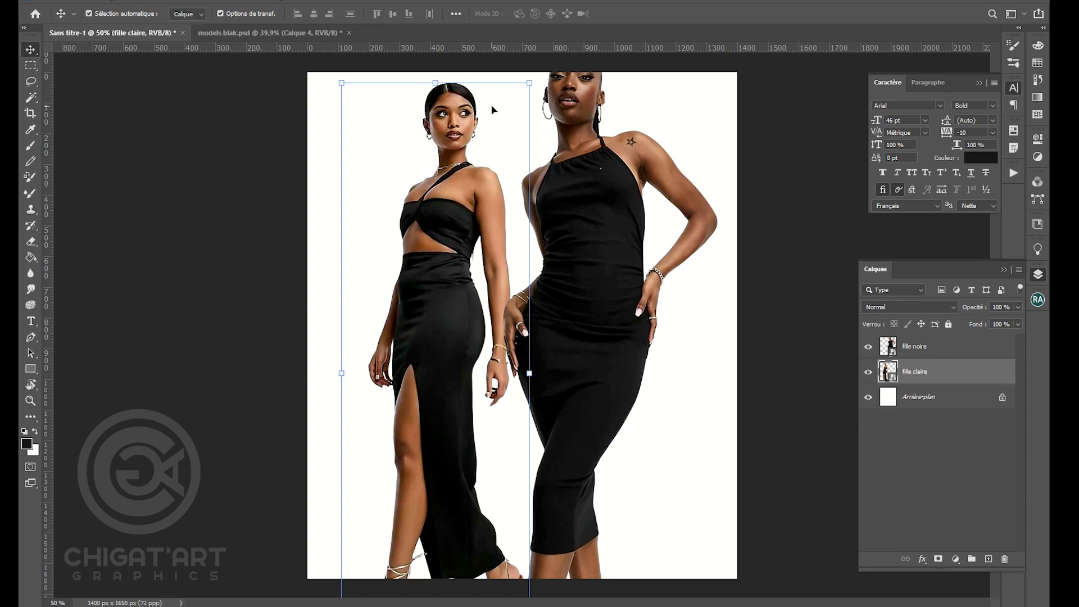
- Scale the fille claire layer down to about 66% and place it on the left half of the canvas
{"action": "left_click", "coordinate": [753, 153]}
{"action": "left_click", "coordinate": [491, 232]}
{"action": "left_click", "coordinate": [697, 180]}
{"action": "left_click", "coordinate": [494, 180]}
{"action": "left_click", "coordinate": [530, 83]}
{"action": "left_click_drag", "start_coordinate": [530, 84], "coordinate": [487, 216]}
{"action": "left_click_drag", "start_coordinate": [451, 257], "coordinate": [436, 172]}
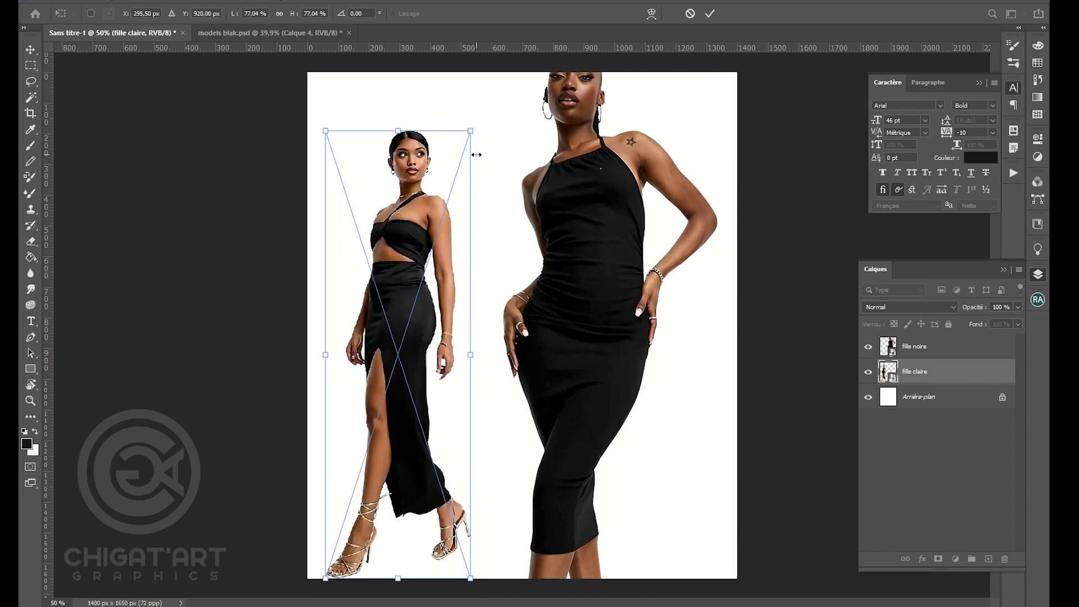
{"action": "left_click_drag", "start_coordinate": [476, 132], "coordinate": [451, 193]}
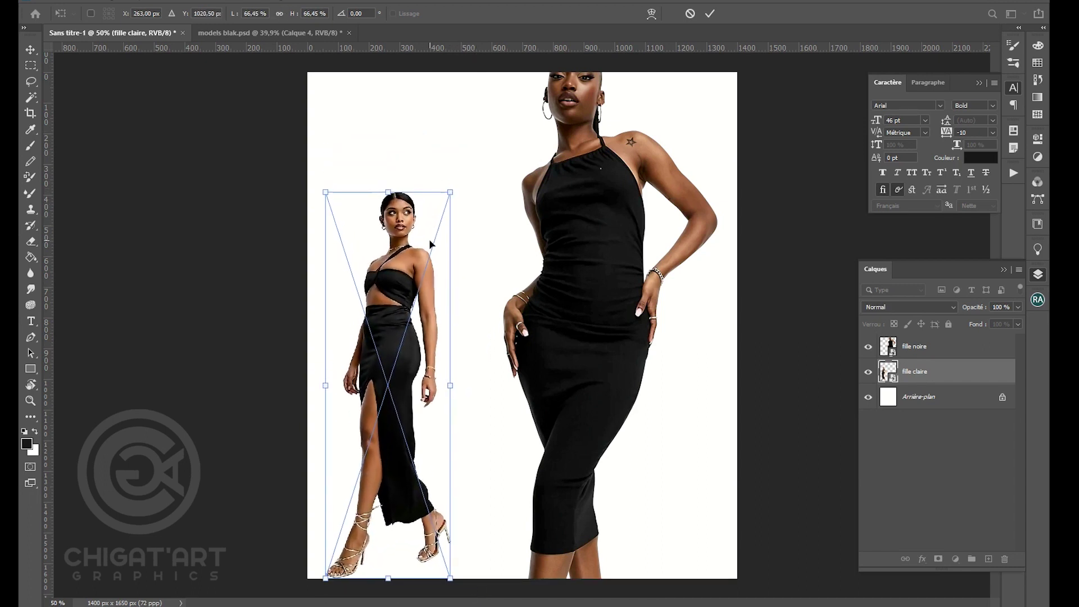
{"action": "left_click_drag", "start_coordinate": [421, 287], "coordinate": [461, 274]}
{"action": "key", "text": "Return"}
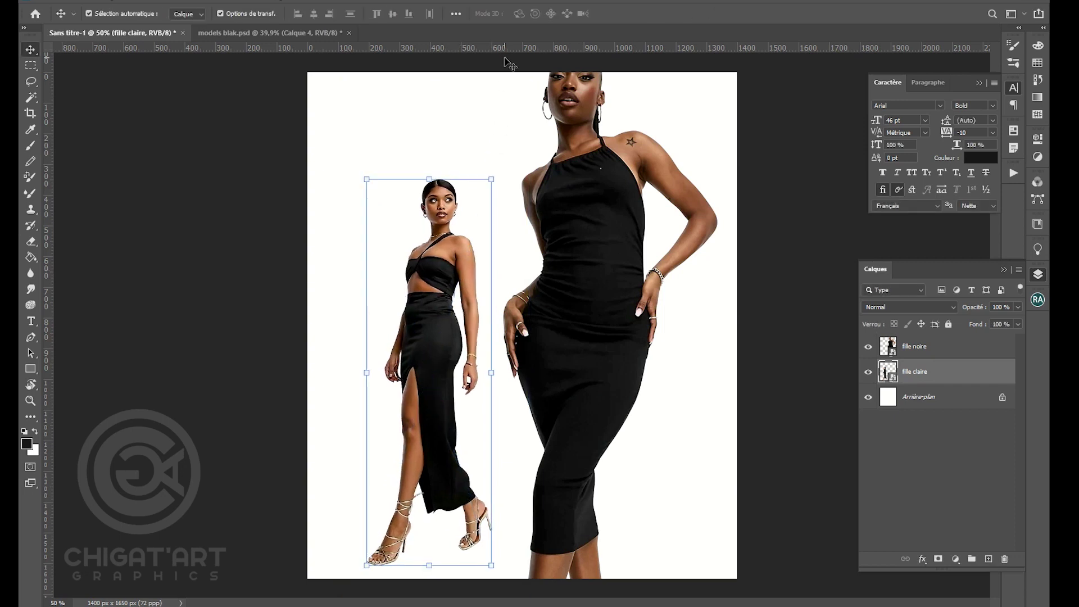
- Add horizontal guides at head and foot level, and scale fille claire to fit exactly between them
{"action": "left_click_drag", "start_coordinate": [509, 65], "coordinate": [512, 180]}
{"action": "left_click", "coordinate": [571, 188]}
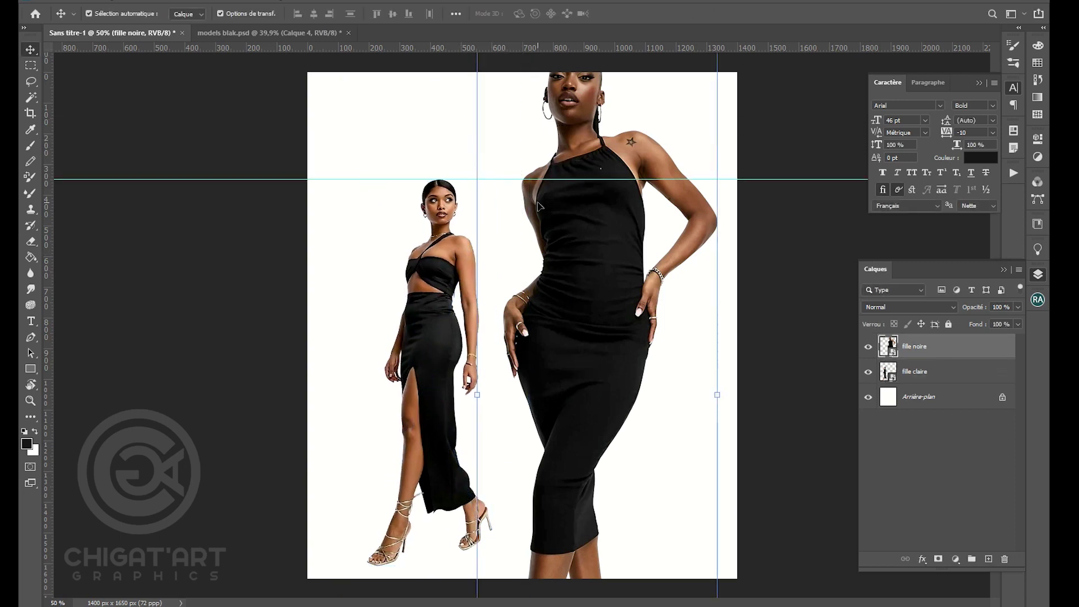
{"action": "left_click_drag", "start_coordinate": [500, 52], "coordinate": [614, 538]}
{"action": "left_click", "coordinate": [430, 446]}
{"action": "left_click_drag", "start_coordinate": [363, 570], "coordinate": [379, 542]}
{"action": "left_click", "coordinate": [710, 13]}
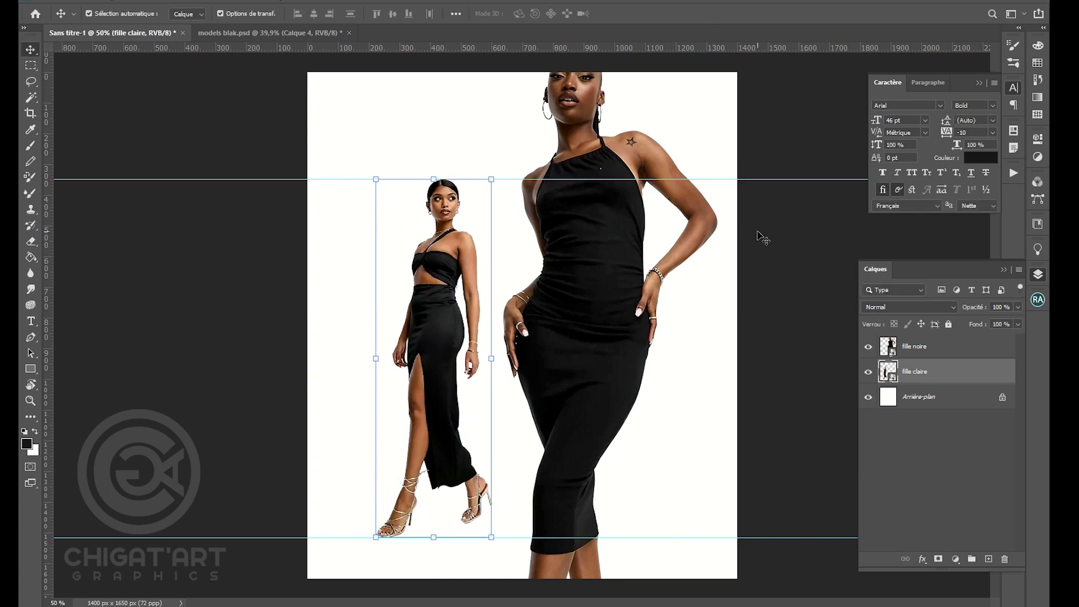
- Scale the fille noire layer down to match the head and foot guides
{"action": "left_click", "coordinate": [691, 266]}
{"action": "scroll", "coordinate": [646, 154], "scroll_direction": "down", "scroll_amount": 2}
{"action": "key", "text": "ctrl+t"}
{"action": "left_click_drag", "start_coordinate": [663, 112], "coordinate": [577, 380]}
{"action": "left_click_drag", "start_coordinate": [533, 434], "coordinate": [602, 337]}
{"action": "key", "text": "Return"}
- Arrange the two models side by side between the guides, with fille noire on the left and fille claire on the right
{"action": "left_click", "coordinate": [579, 363]}
{"action": "left_click_drag", "start_coordinate": [566, 320], "coordinate": [563, 321]}
{"action": "left_click", "coordinate": [688, 319]}
{"action": "scroll", "coordinate": [628, 297], "scroll_direction": "up", "scroll_amount": 5}
{"action": "scroll", "coordinate": [592, 275], "scroll_direction": "down", "scroll_amount": 2}
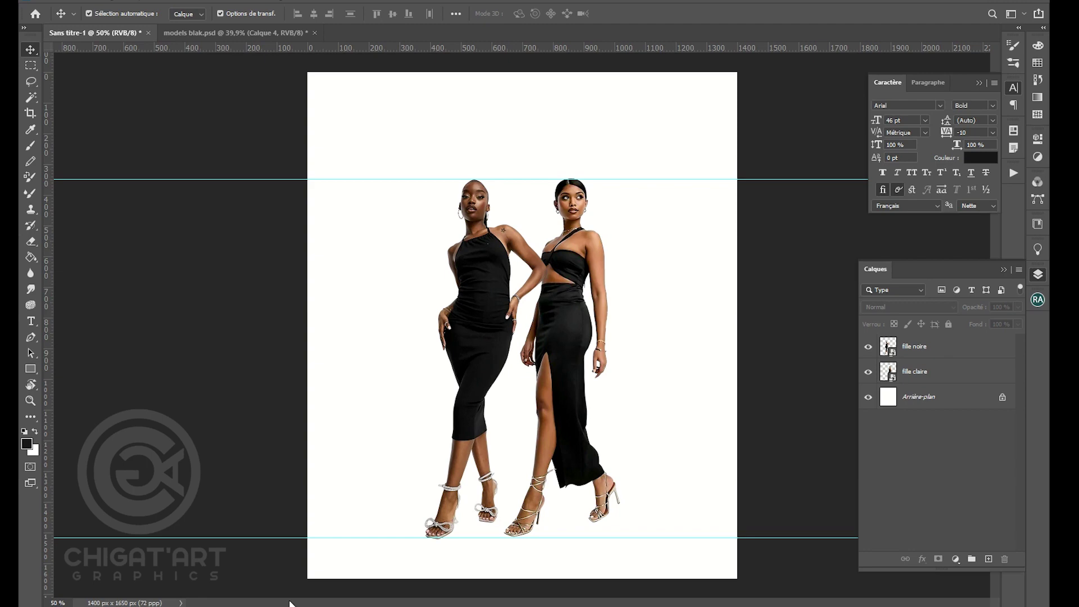
- Switch to File Explorer and preview the curtain and studio images in the Téléchargements folder as possible backdrops
{"action": "key", "text": "alt+Tab"}
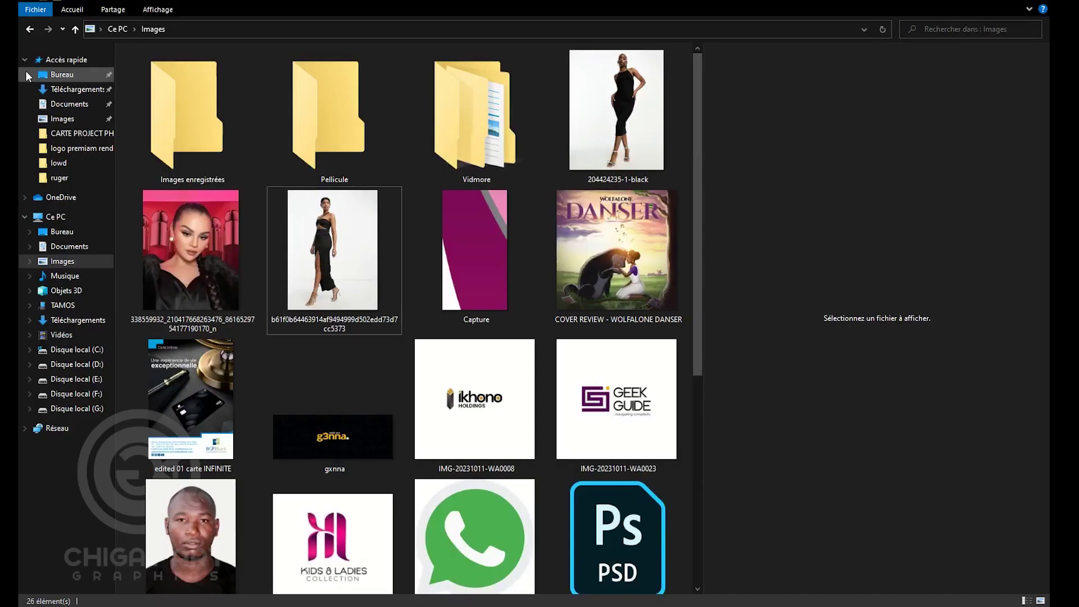
{"action": "left_click", "coordinate": [73, 88]}
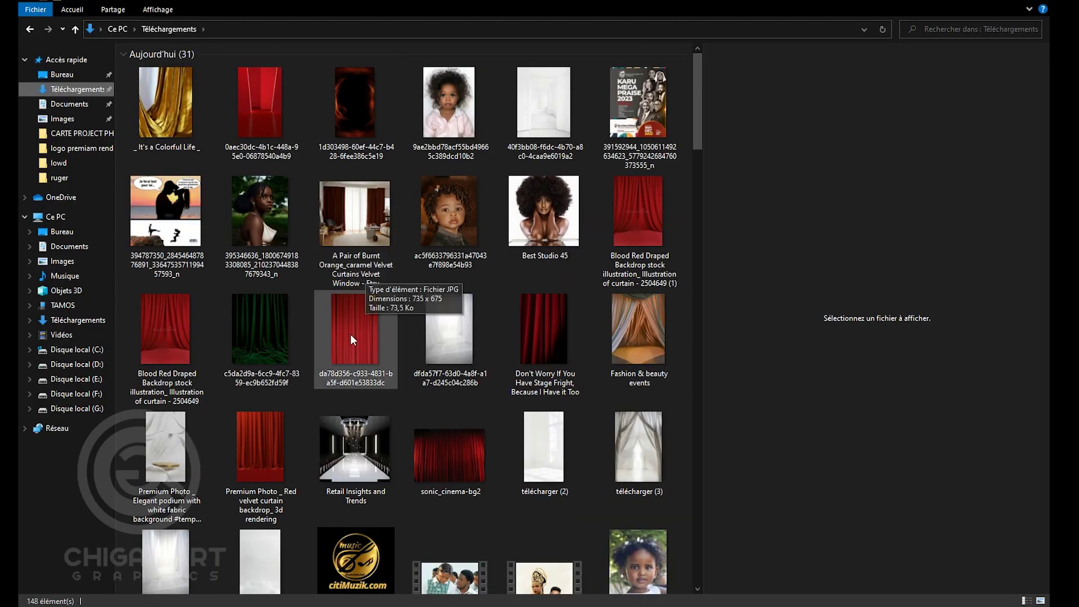
{"action": "left_click", "coordinate": [279, 471]}
{"action": "left_click", "coordinate": [178, 345]}
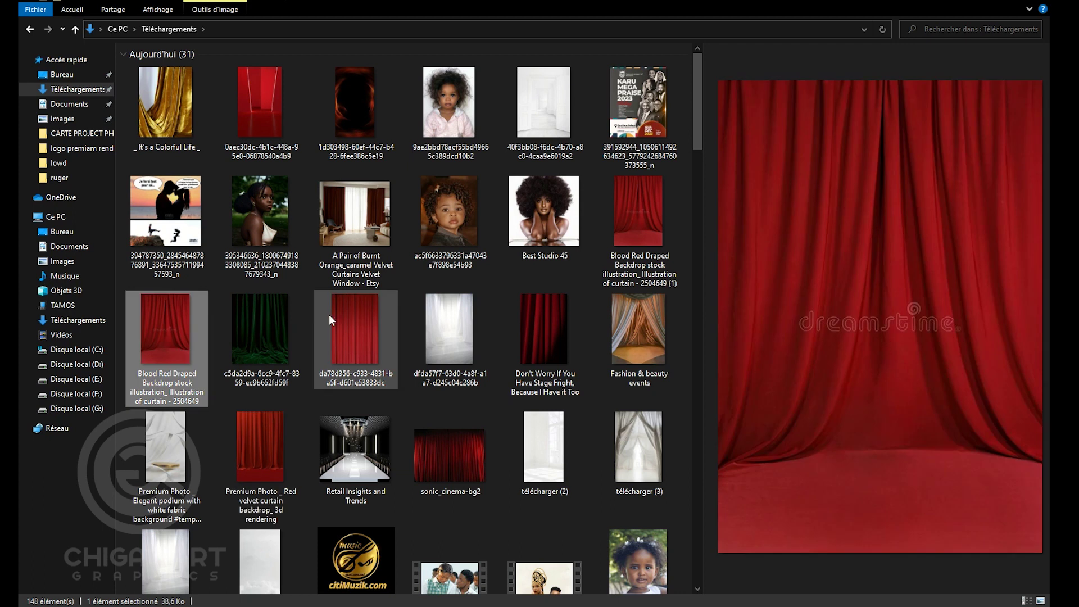
{"action": "left_click", "coordinate": [528, 320]}
{"action": "left_click", "coordinate": [623, 243]}
{"action": "left_click", "coordinate": [197, 331]}
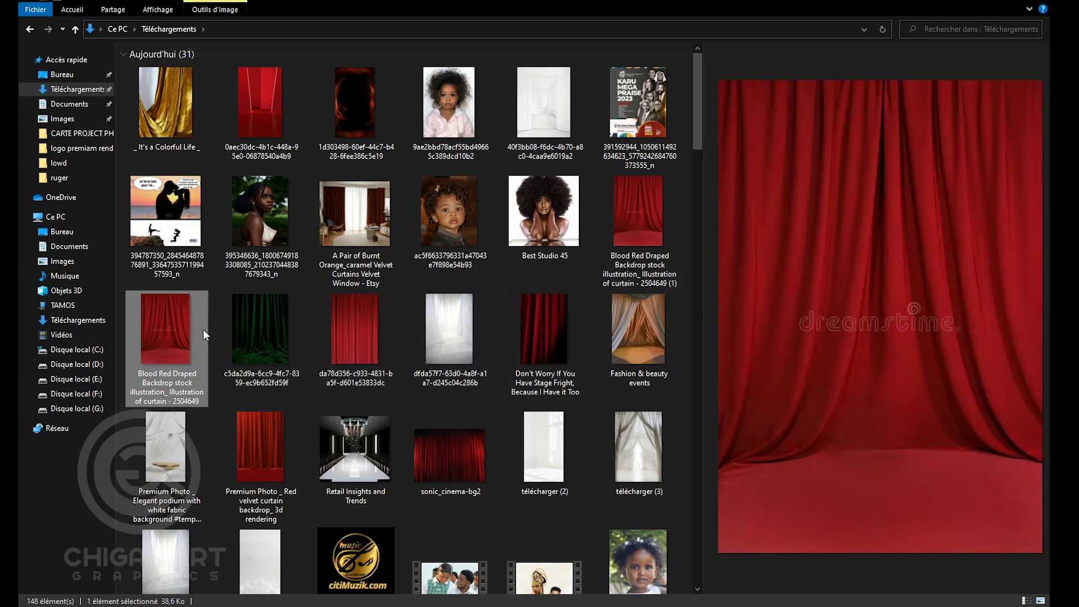
{"action": "left_click", "coordinate": [282, 127]}
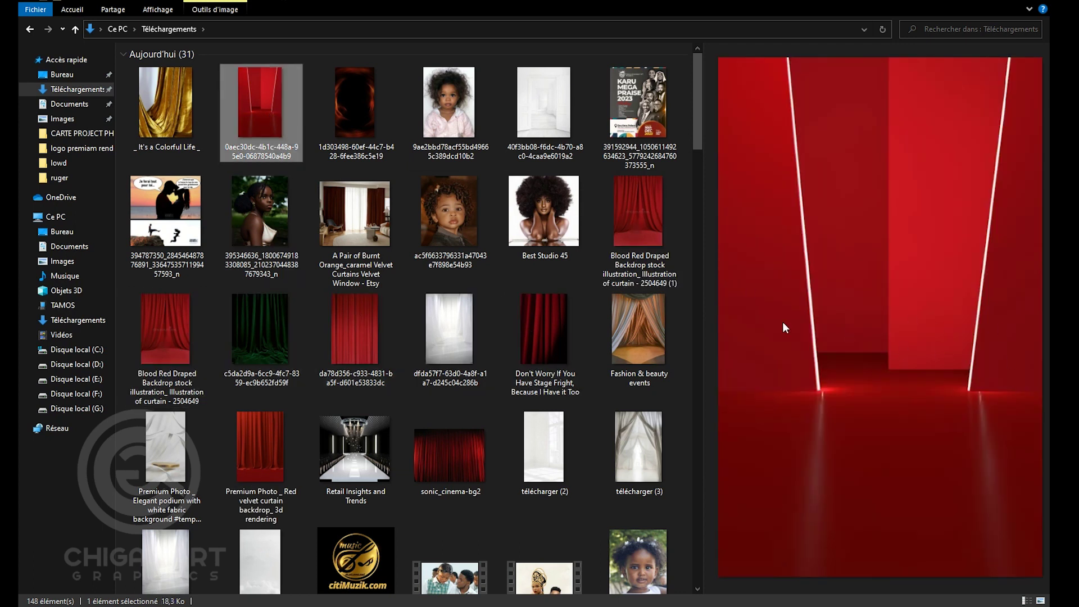
{"action": "left_click", "coordinate": [251, 466]}
{"action": "left_click", "coordinate": [265, 141]}
{"action": "left_click", "coordinate": [362, 237]}
{"action": "left_click", "coordinate": [274, 437]}
{"action": "scroll", "coordinate": [334, 400], "scroll_direction": "down", "scroll_amount": 1}
{"action": "scroll", "coordinate": [334, 400], "scroll_direction": "up", "scroll_amount": 1}
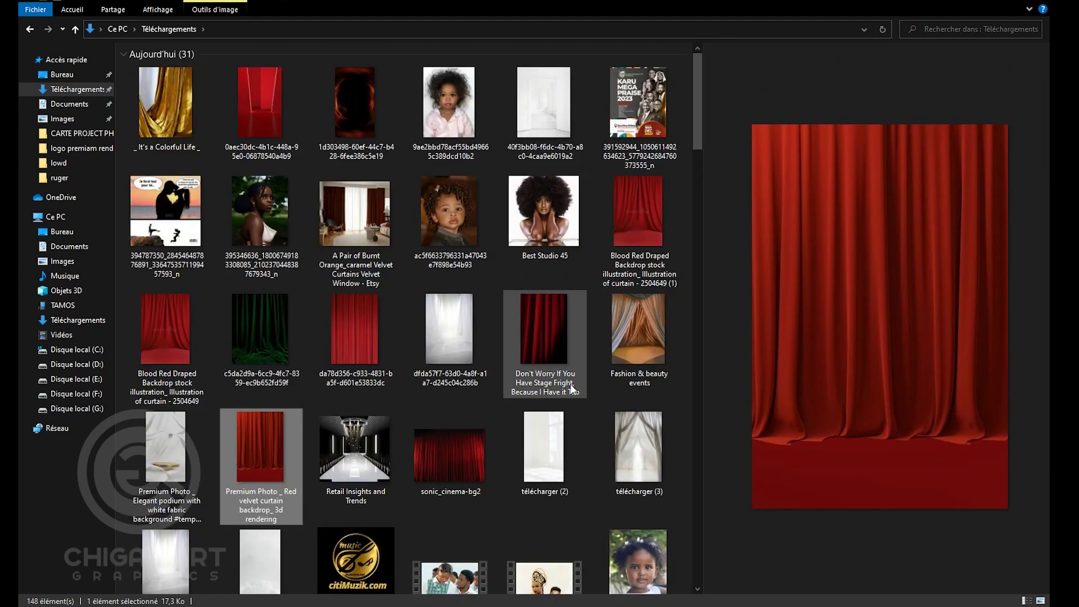
{"action": "left_click", "coordinate": [660, 346]}
{"action": "left_click", "coordinate": [360, 335]}
{"action": "left_click", "coordinate": [458, 340]}
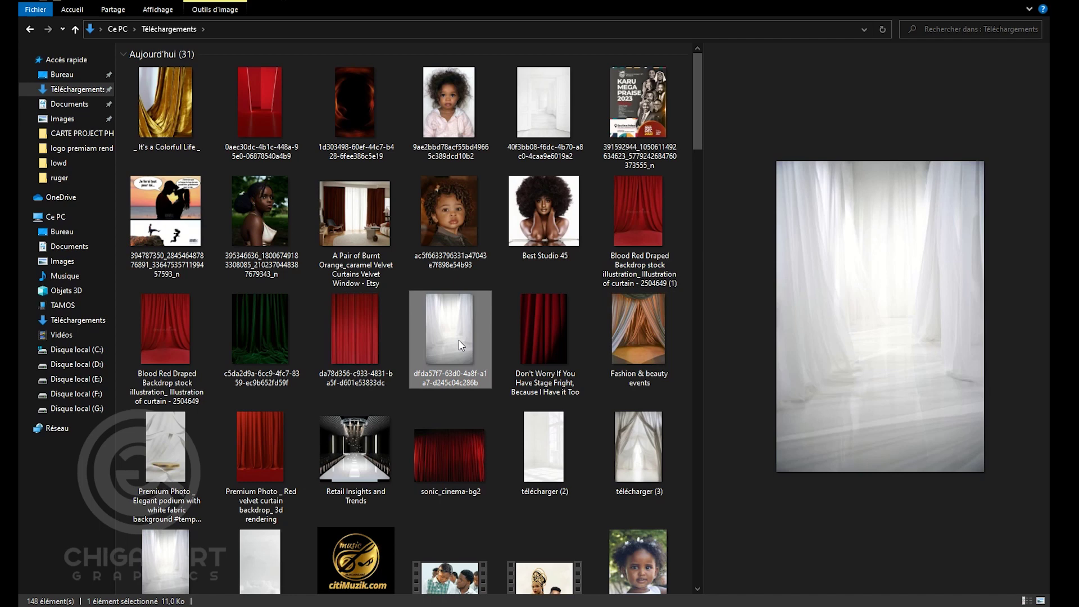
{"action": "scroll", "coordinate": [283, 459], "scroll_direction": "down", "scroll_amount": 2}
{"action": "left_click", "coordinate": [268, 301]}
{"action": "left_click_drag", "start_coordinate": [267, 301], "coordinate": [619, 346]}
{"action": "key", "text": "ctrl+minus"}
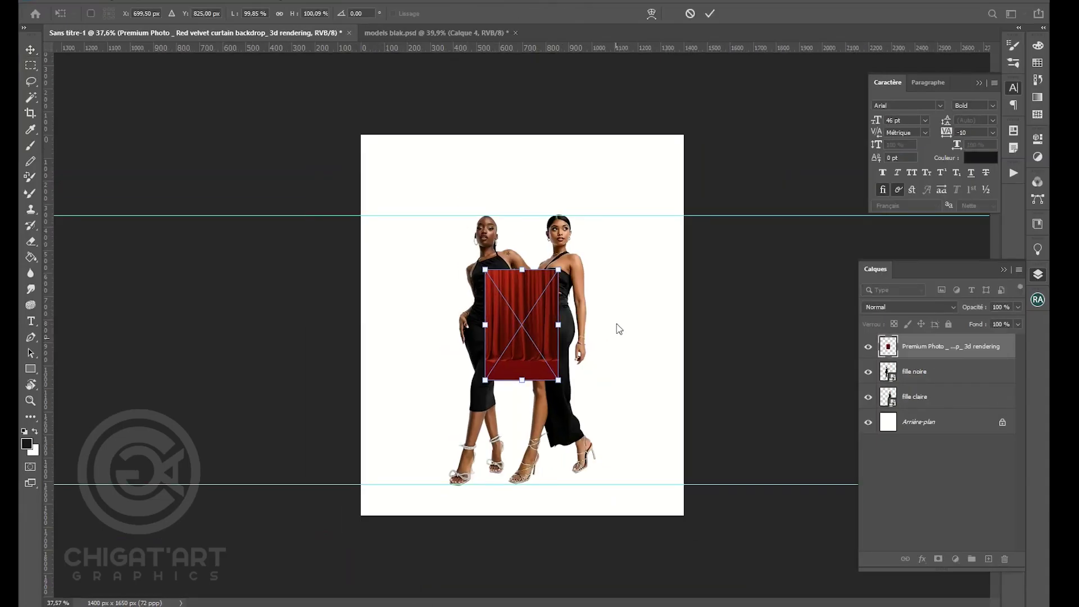
{"action": "left_click", "coordinate": [690, 14]}
- Open the red velvet curtain image as its own document and resample it proportionally to 3000 px wide at 150 pixels/centimetre
{"action": "key", "text": "alt+Tab"}
{"action": "left_click_drag", "start_coordinate": [263, 237], "coordinate": [704, 4]}
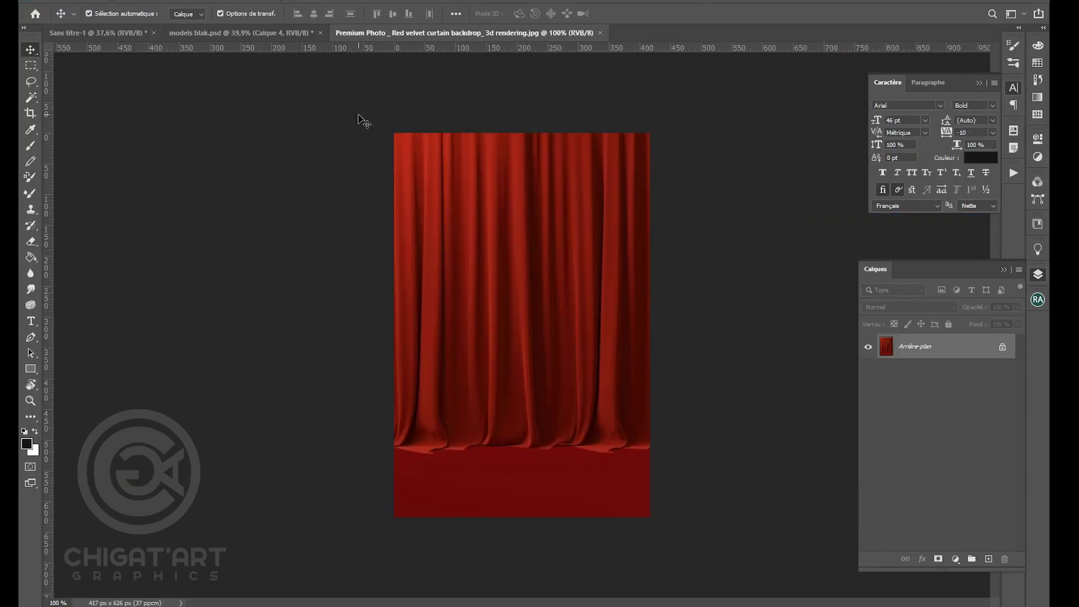
{"action": "key", "text": "ctrl+alt+i"}
{"action": "type", "text": "2000"}
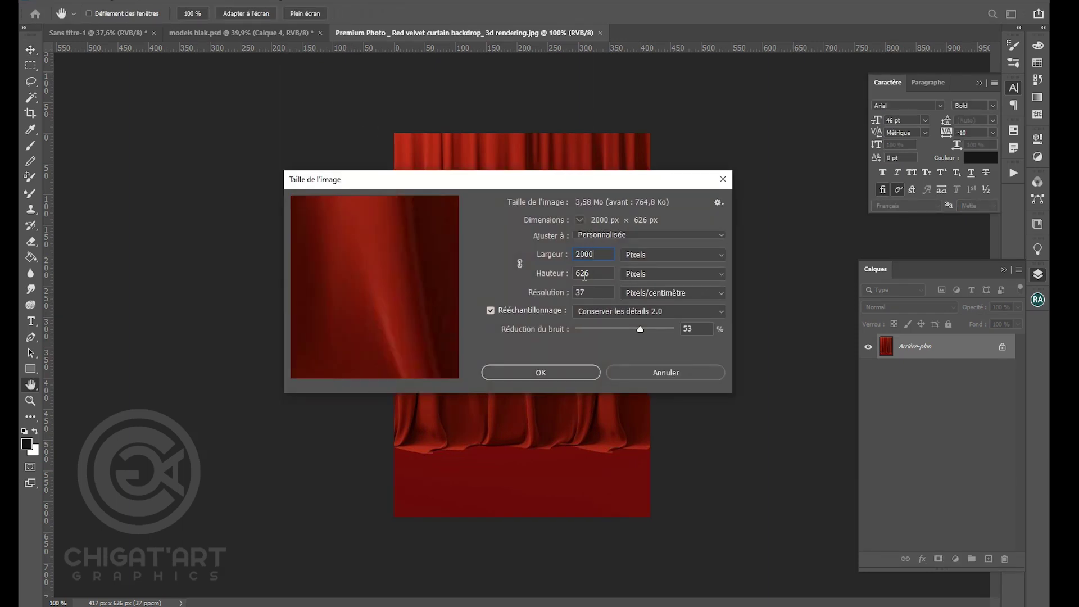
{"action": "key", "text": "ctrl+z"}
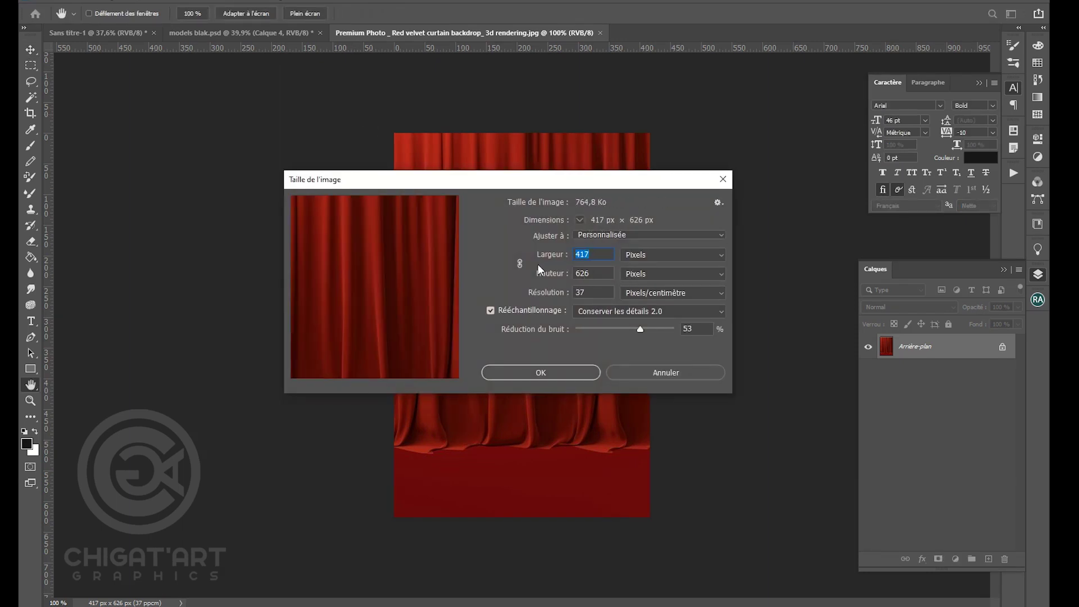
{"action": "left_click", "coordinate": [520, 263]}
{"action": "type", "text": "2000"}
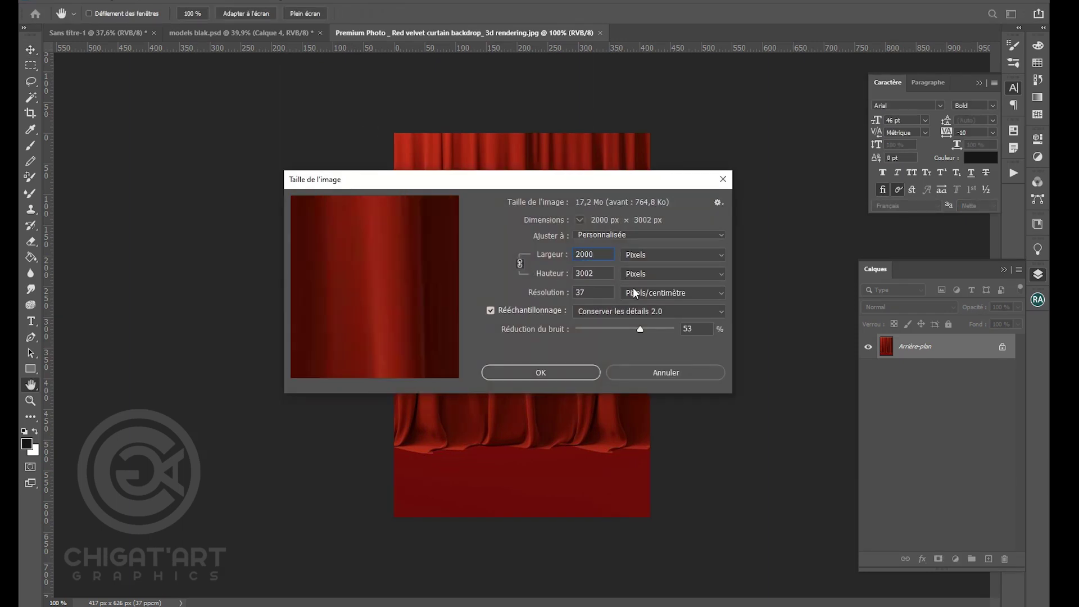
{"action": "double_click", "coordinate": [594, 292]}
{"action": "type", "text": "150"}
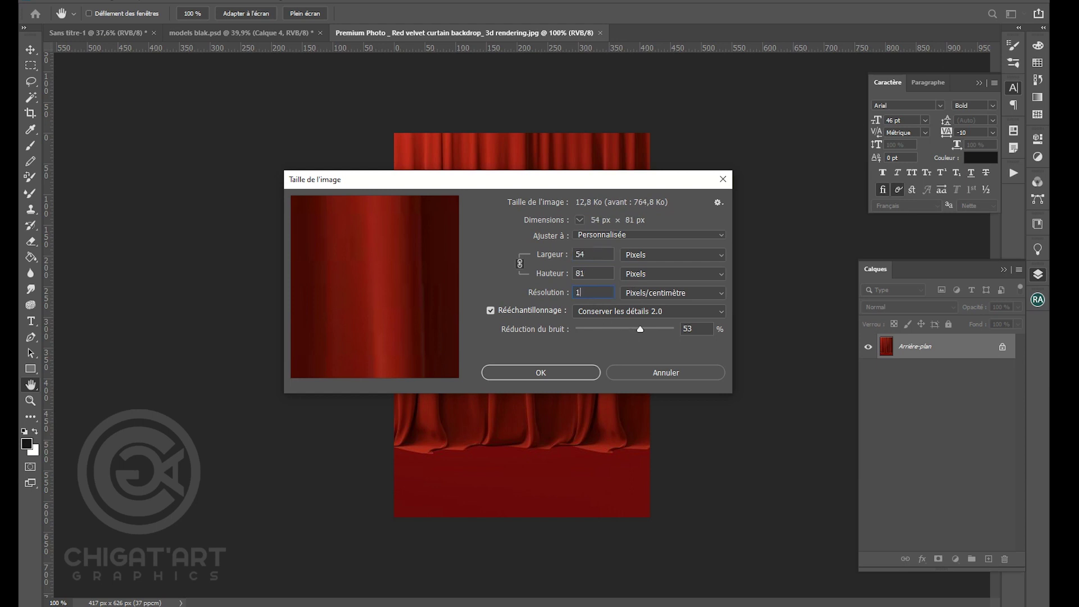
{"action": "double_click", "coordinate": [583, 253]}
{"action": "type", "text": "2000"}
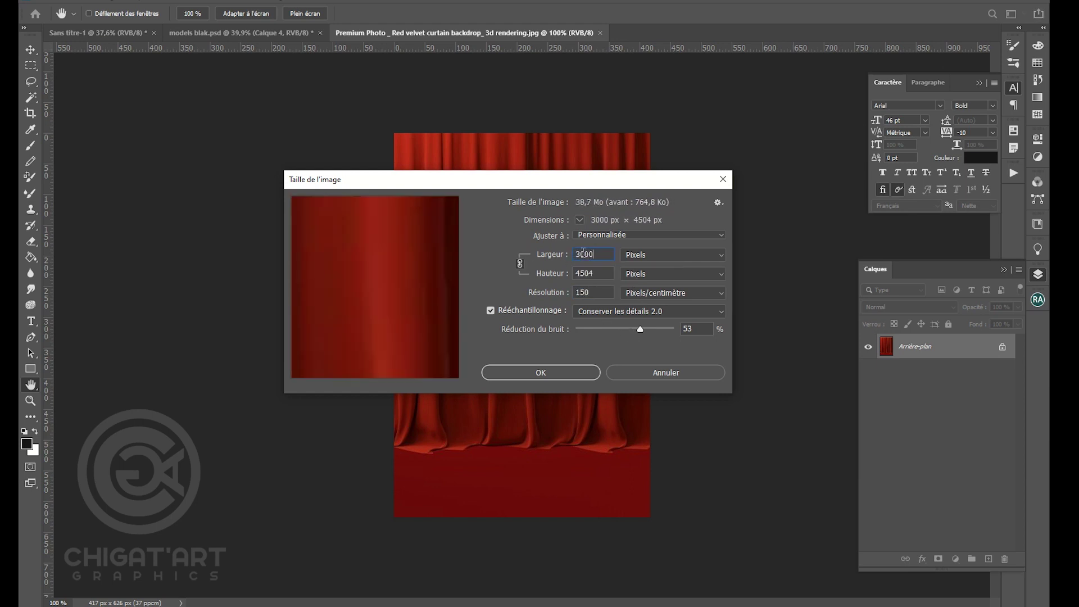
{"action": "left_click", "coordinate": [552, 372]}
- Duplicate the background layer of the curtain image and bring the copy into the Sans titre-1 document
{"action": "key", "text": "v"}
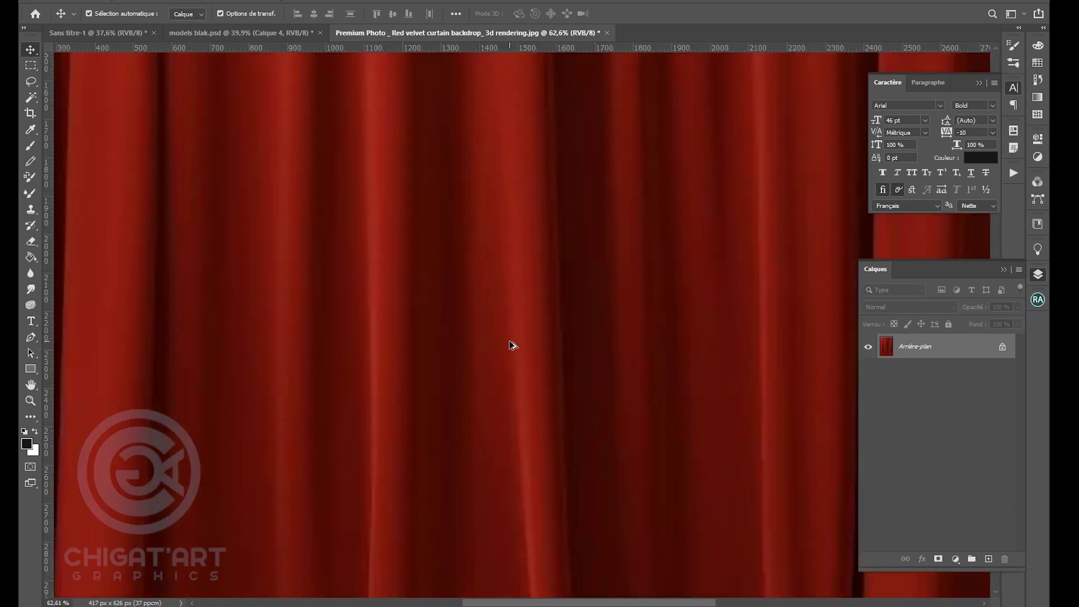
{"action": "key", "text": "ctrl+0"}
{"action": "key", "text": "ctrl+j"}
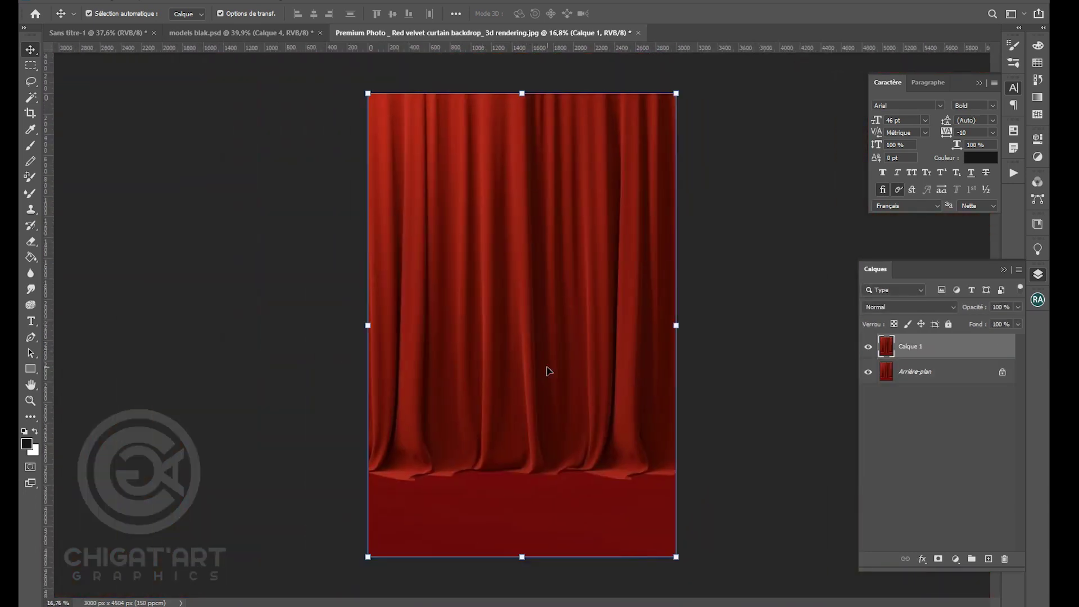
{"action": "left_click_drag", "start_coordinate": [371, 61], "coordinate": [599, 226]}
{"action": "key", "text": "ctrl+minus"}
{"action": "key", "text": "ctrl+minus"}
{"action": "key", "text": "ctrl+minus"}
{"action": "key", "text": "ctrl+minus"}
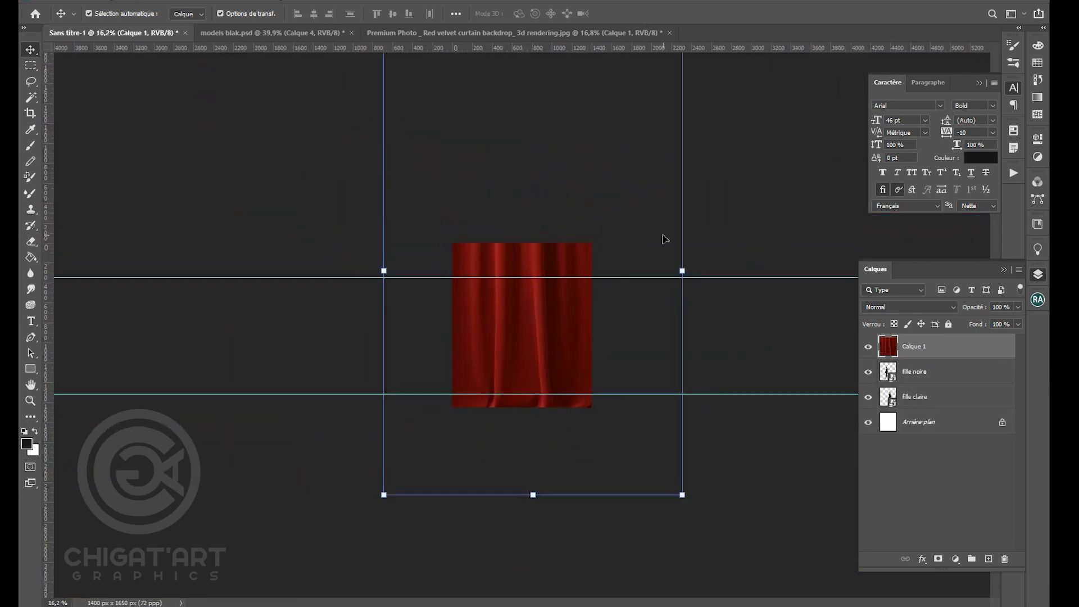
{"action": "left_click_drag", "start_coordinate": [645, 113], "coordinate": [544, 309]}
{"action": "left_click_drag", "start_coordinate": [505, 377], "coordinate": [499, 310]}
{"action": "key", "text": "ctrl+z"}
{"action": "key", "text": "Return"}
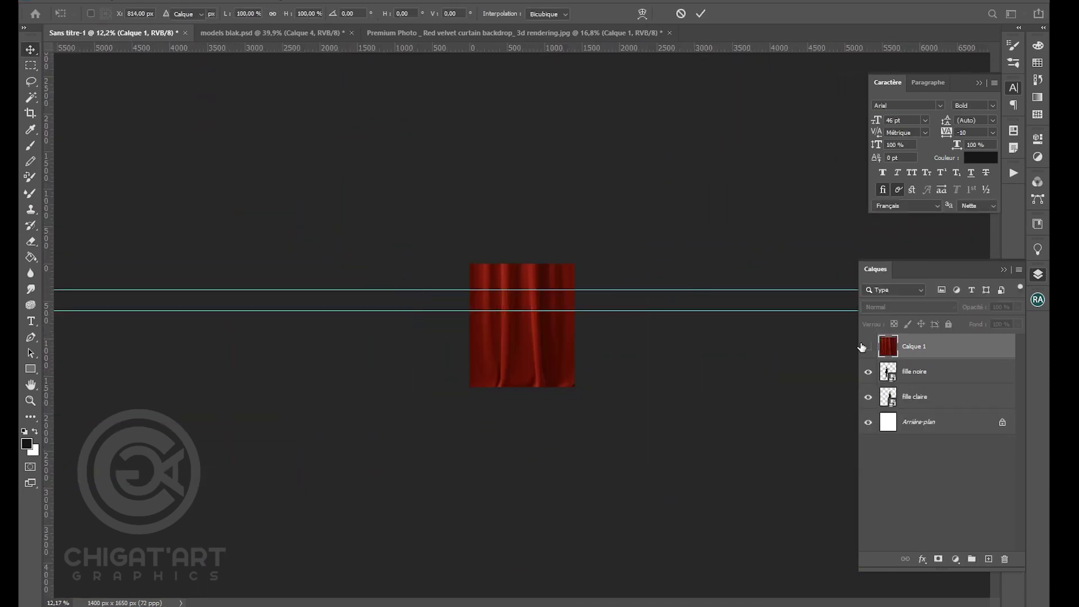
- Hide the curtain layer, set a horizontal guide at the models' feet, and add another across their lower calves
{"action": "left_click", "coordinate": [868, 347]}
{"action": "key", "text": "ctrl+plus"}
{"action": "key", "text": "ctrl+plus"}
{"action": "left_click_drag", "start_coordinate": [695, 48], "coordinate": [712, 423]}
{"action": "key", "text": "ctrl+plus"}
{"action": "key", "text": "ctrl+plus"}
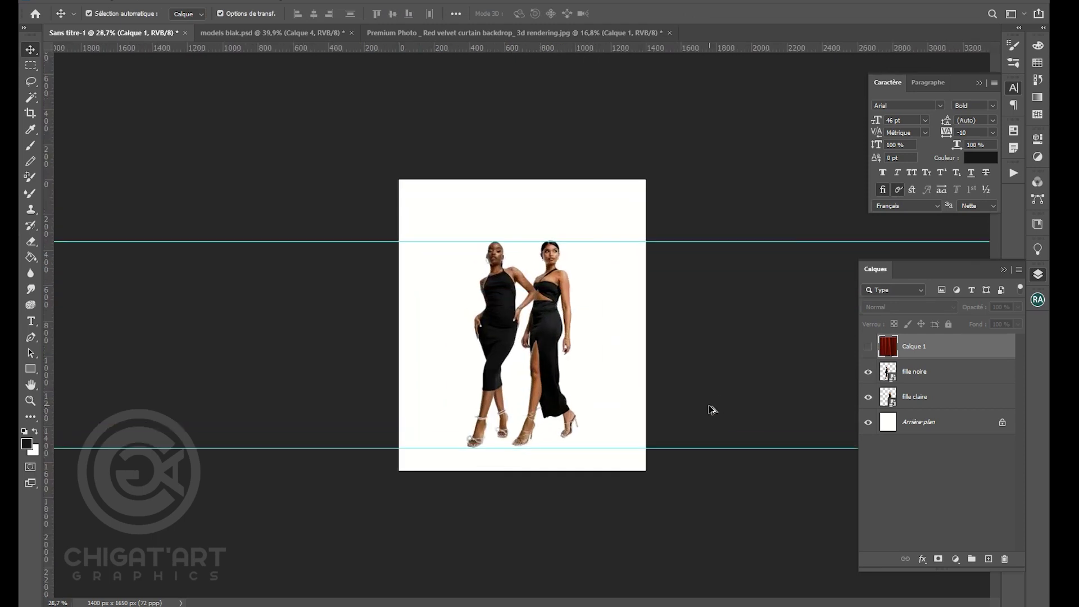
{"action": "left_click_drag", "start_coordinate": [604, 48], "coordinate": [730, 437]}
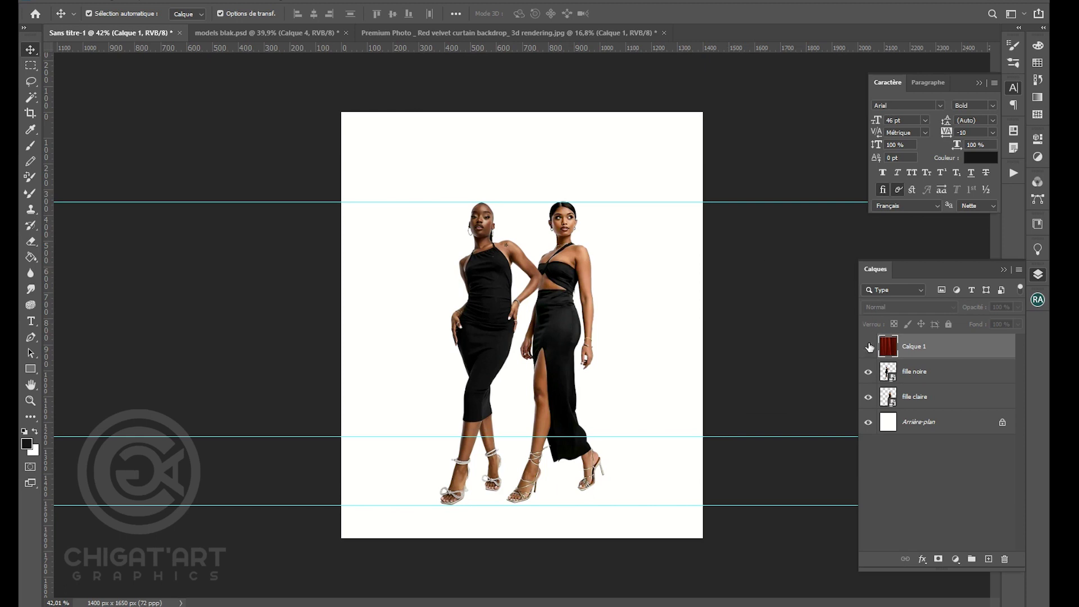
- Show the curtain layer again and scale it down proportionally to about 47%
{"action": "left_click", "coordinate": [869, 346]}
{"action": "key", "text": "ctrl+minus"}
{"action": "key", "text": "ctrl+minus"}
{"action": "key", "text": "ctrl+minus"}
{"action": "left_click_drag", "start_coordinate": [667, 69], "coordinate": [524, 287]}
{"action": "key", "text": "ctrl+plus"}
{"action": "key", "text": "ctrl+plus"}
{"action": "key", "text": "ctrl+plus"}
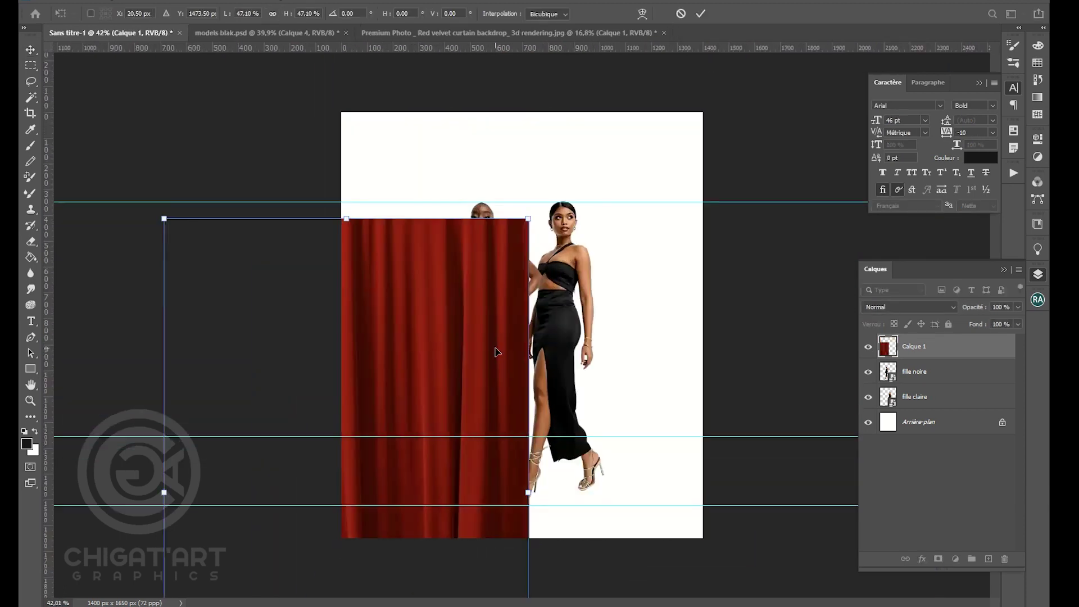
{"action": "key", "text": "Return"}
- Position the curtain to fill the canvas with its hem on the calf-level guide, and move its layer below both models
{"action": "left_click_drag", "start_coordinate": [485, 325], "coordinate": [647, 97]}
{"action": "left_click_drag", "start_coordinate": [617, 291], "coordinate": [629, 288]}
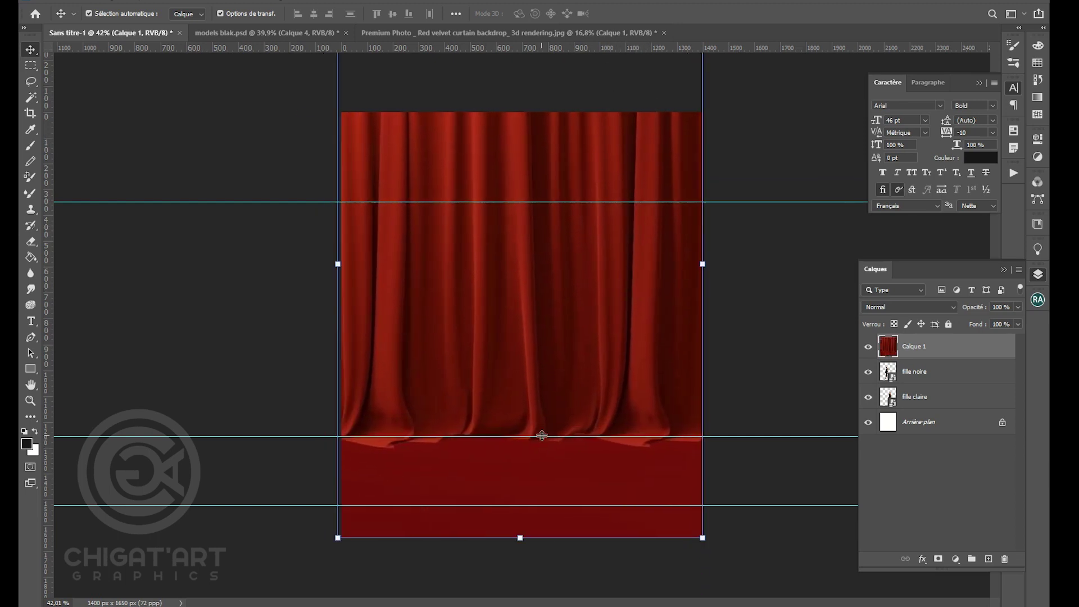
{"action": "left_click_drag", "start_coordinate": [917, 347], "coordinate": [916, 409]}
{"action": "left_click", "coordinate": [722, 332]}
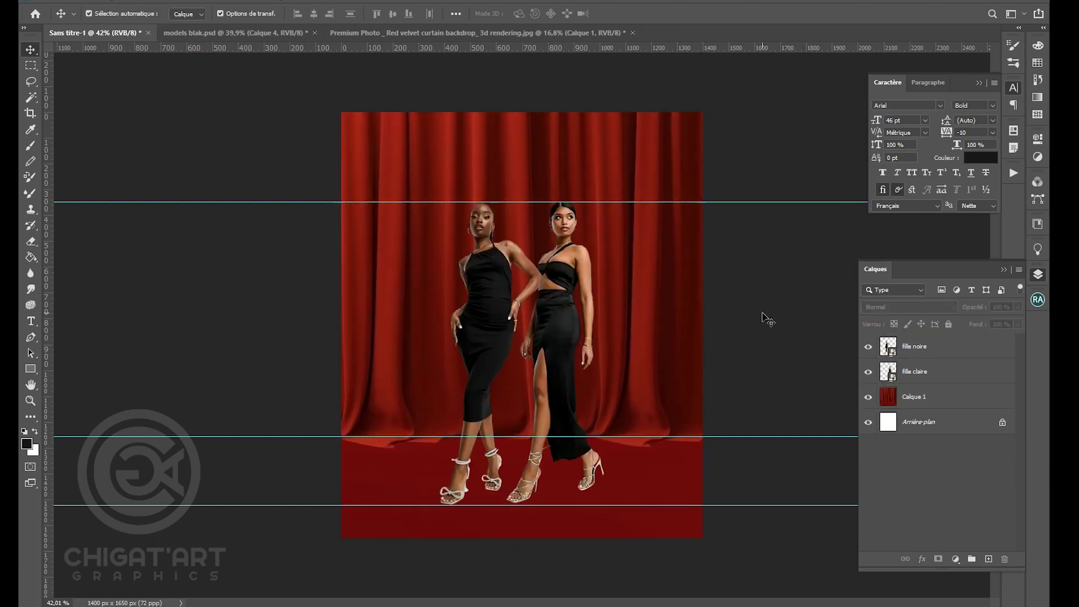
- Duplicate the curtain layer and darken the copy with Levels, lowering the midtones to about 0.75
{"action": "left_click", "coordinate": [699, 321]}
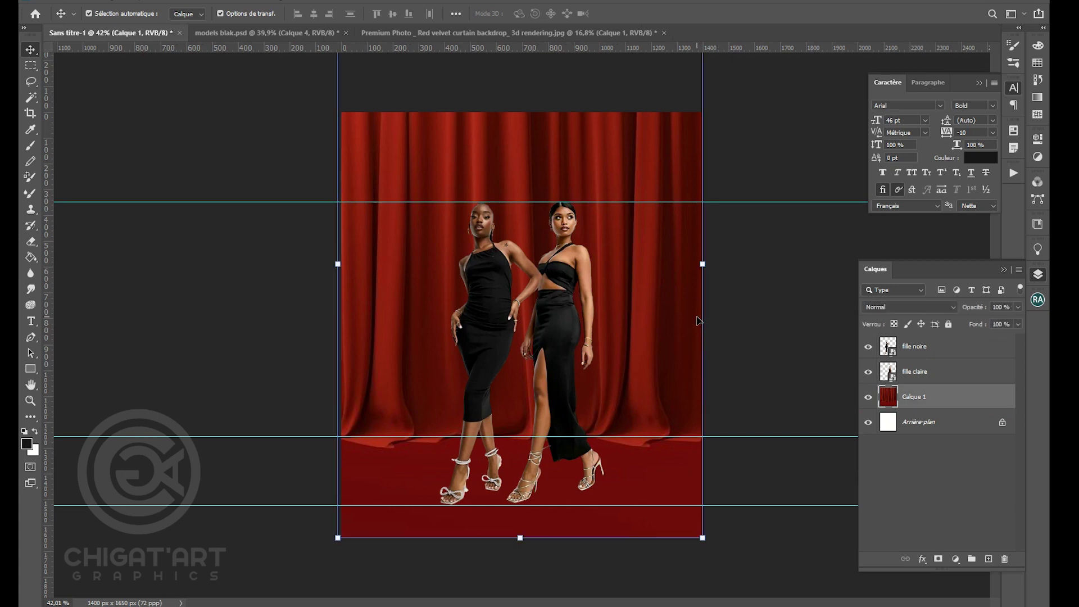
{"action": "scroll", "coordinate": [558, 344], "scroll_direction": "up", "scroll_amount": 2}
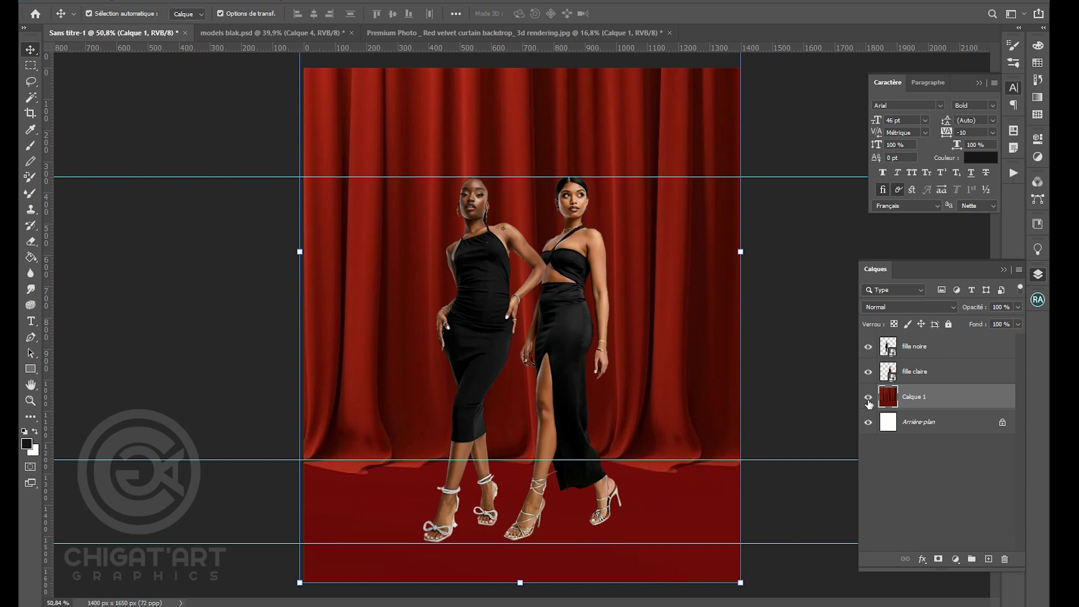
{"action": "key", "text": "ctrl+j"}
{"action": "key", "text": "ctrl+l"}
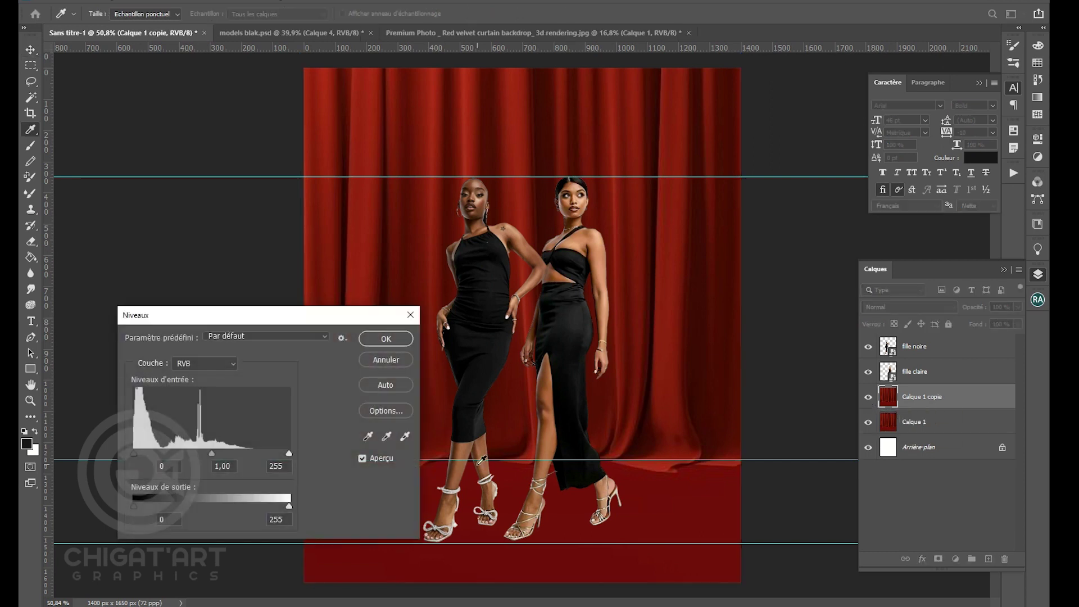
{"action": "left_click_drag", "start_coordinate": [206, 454], "coordinate": [219, 456]}
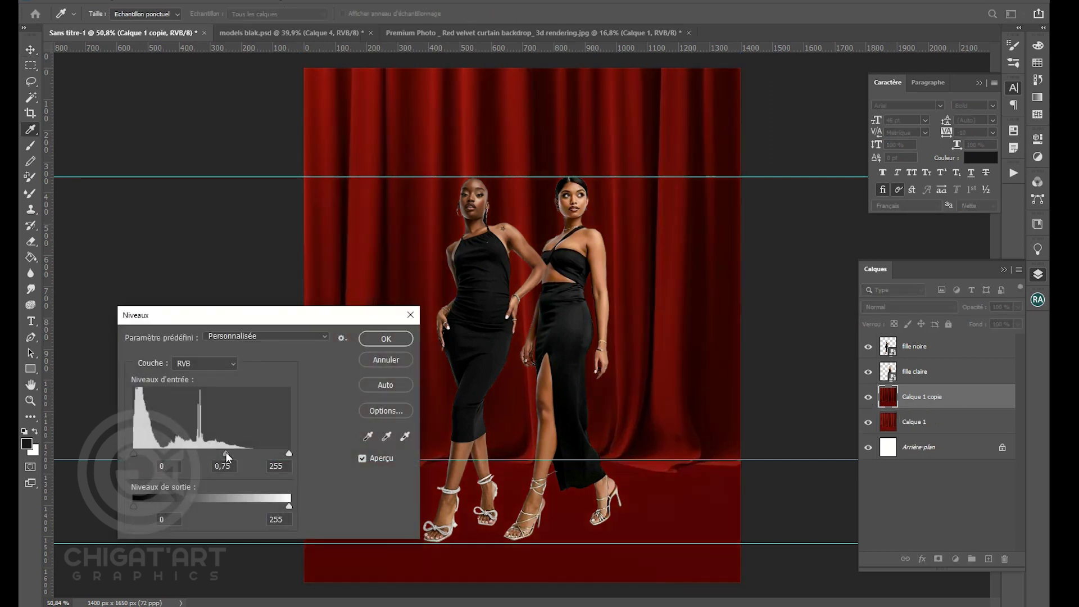
{"action": "left_click", "coordinate": [386, 338]}
{"action": "key", "text": "v"}
{"action": "left_click", "coordinate": [843, 238]}
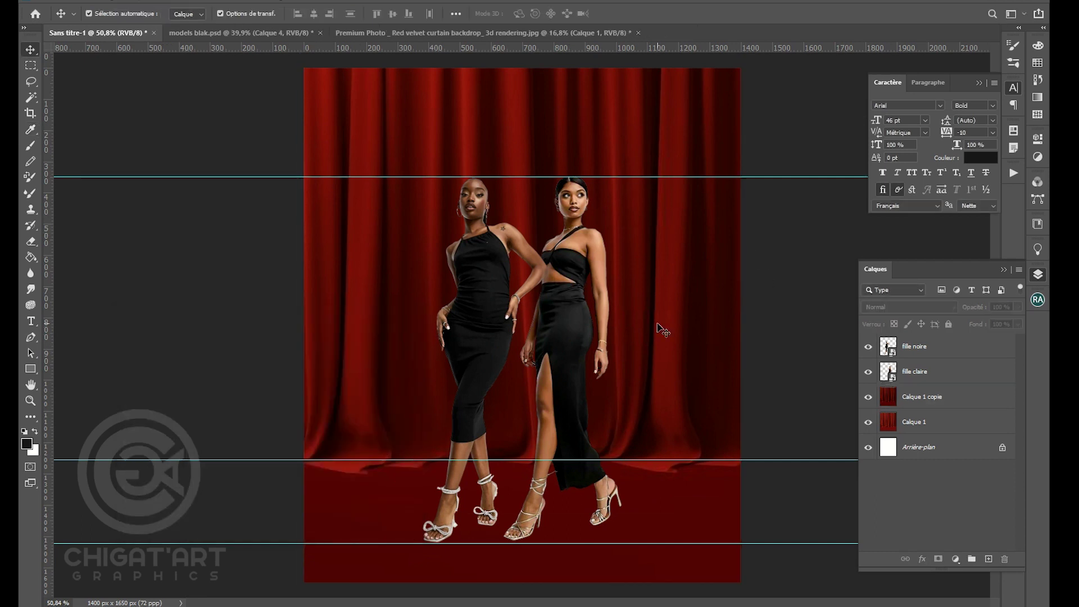
- Swap the two models so fille noire stands on the right, slightly overlapping fille claire
{"action": "left_click_drag", "start_coordinate": [479, 327], "coordinate": [582, 319]}
{"action": "left_click_drag", "start_coordinate": [532, 291], "coordinate": [435, 290]}
{"action": "left_click_drag", "start_coordinate": [575, 290], "coordinate": [561, 293]}
{"action": "left_click_drag", "start_coordinate": [480, 302], "coordinate": [518, 304]}
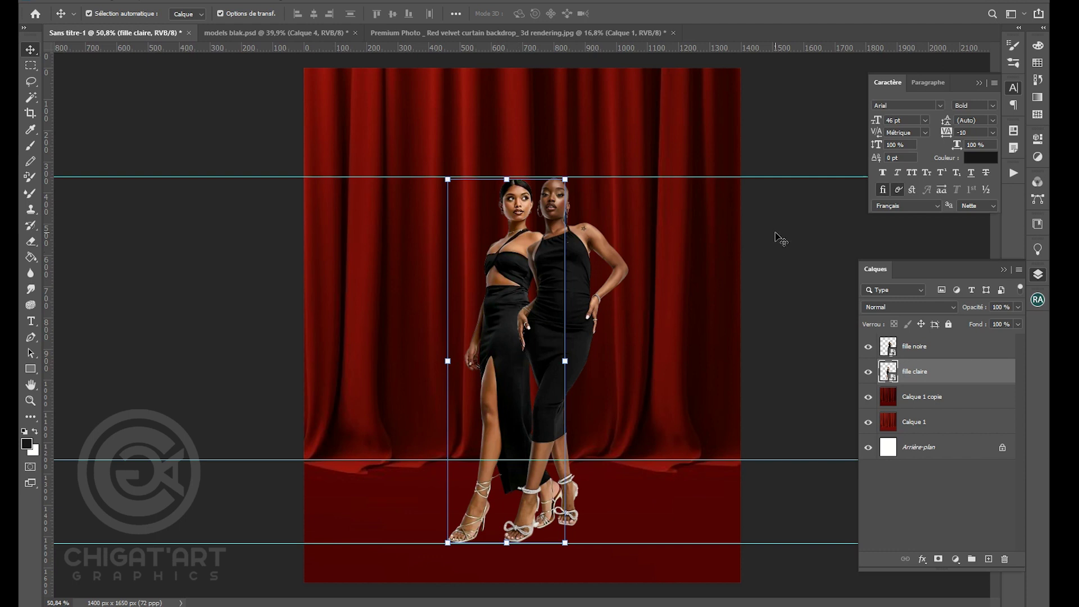
- Enlarge fille claire so her head rises above the upper guide with her feet on the foot guide, and move her right
{"action": "left_click", "coordinate": [573, 258]}
{"action": "left_click", "coordinate": [447, 250]}
{"action": "left_click", "coordinate": [477, 262]}
{"action": "left_click_drag", "start_coordinate": [565, 179], "coordinate": [641, 157]}
{"action": "left_click_drag", "start_coordinate": [536, 227], "coordinate": [609, 219]}
{"action": "key", "text": "Return"}
- Scale fille noire up to about 57% to match fille claire's height, and place her at the canvas's right edge
{"action": "left_click", "coordinate": [584, 245]}
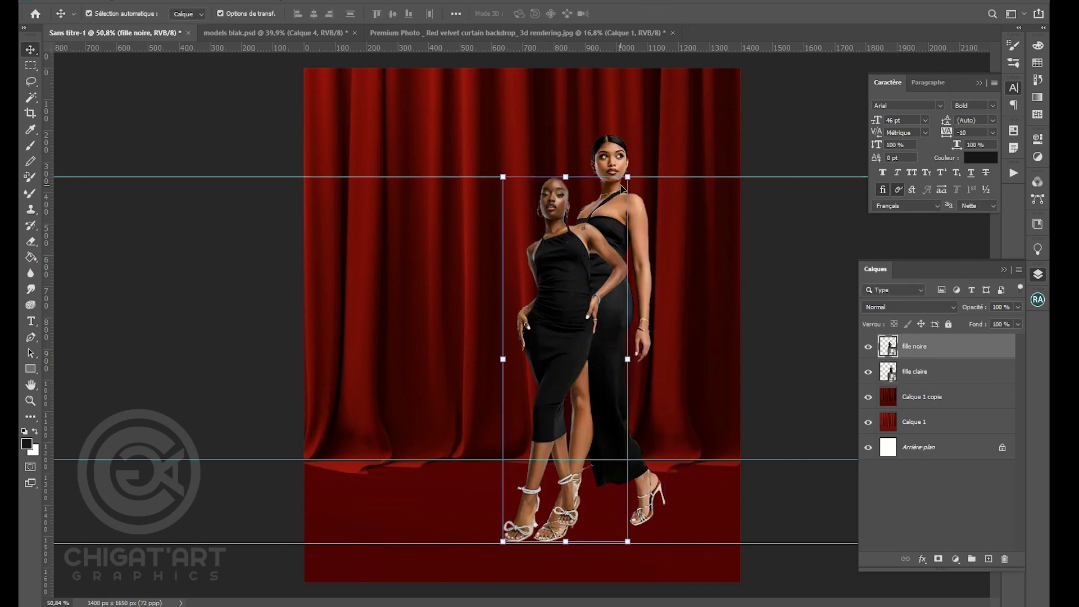
{"action": "left_click_drag", "start_coordinate": [631, 177], "coordinate": [709, 129]}
{"action": "left_click_drag", "start_coordinate": [645, 120], "coordinate": [638, 141]}
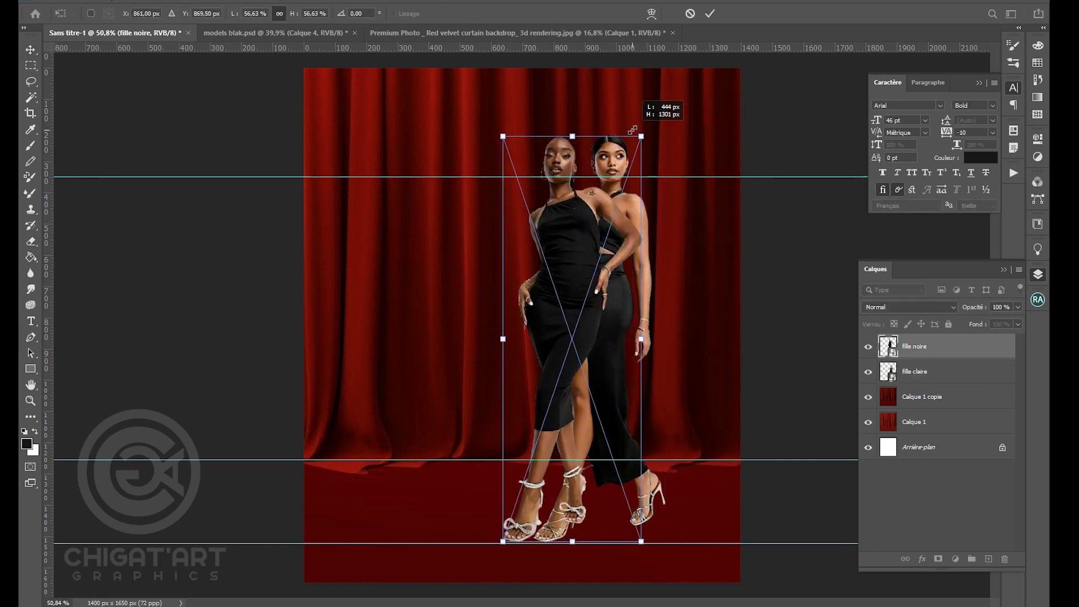
{"action": "left_click_drag", "start_coordinate": [578, 200], "coordinate": [684, 200]}
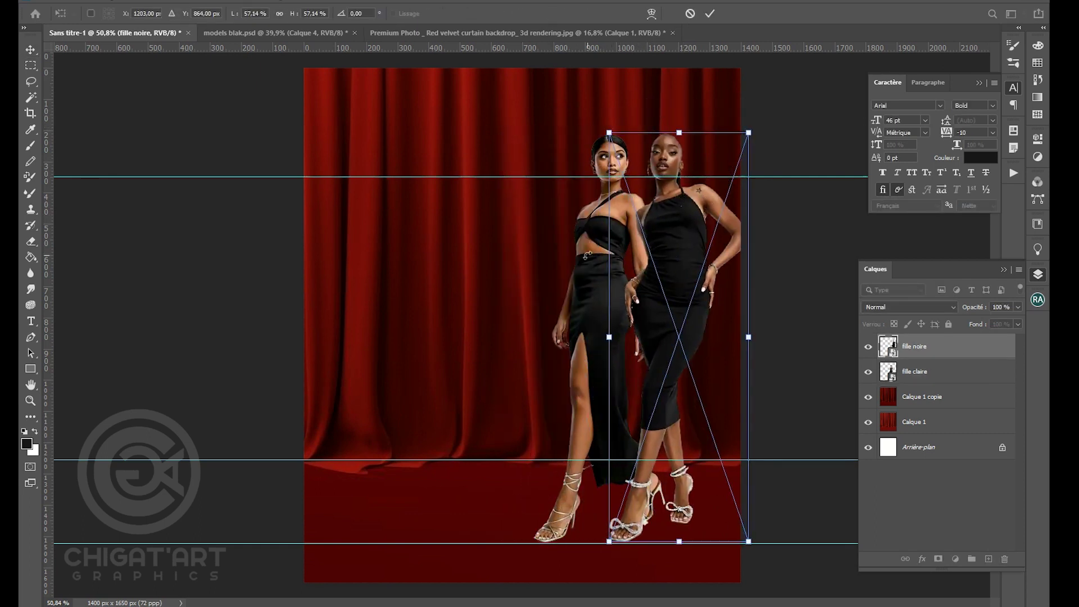
{"action": "key", "text": "Return"}
- Apply the pending transformation of the fille noire layer
{"action": "left_click", "coordinate": [612, 248]}
{"action": "left_click", "coordinate": [702, 292]}
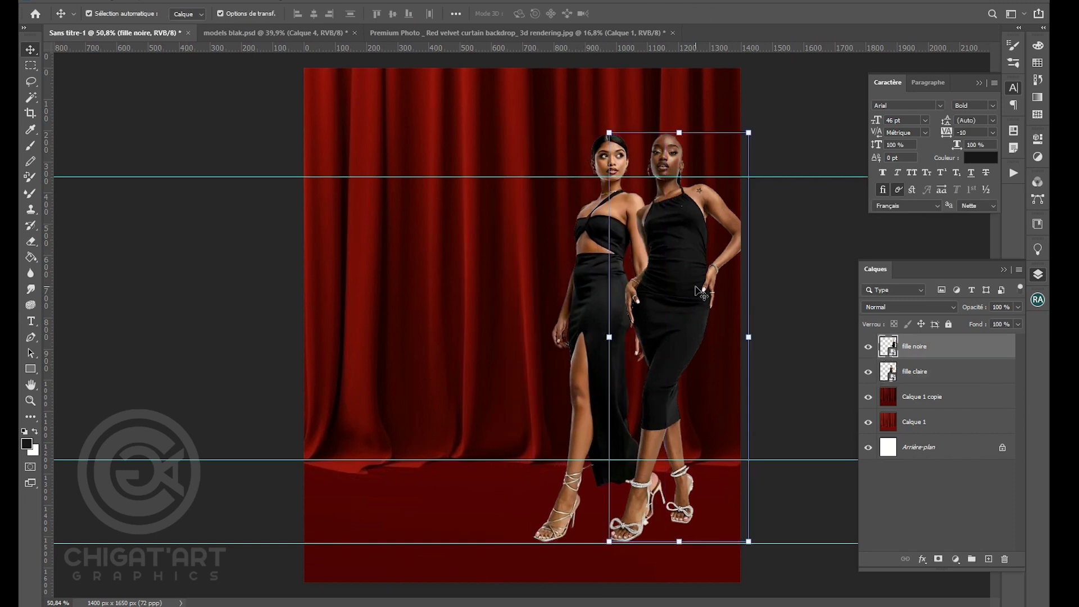
{"action": "right_click", "coordinate": [706, 265]}
{"action": "left_click", "coordinate": [672, 230]}
{"action": "left_click", "coordinate": [152, 1]}
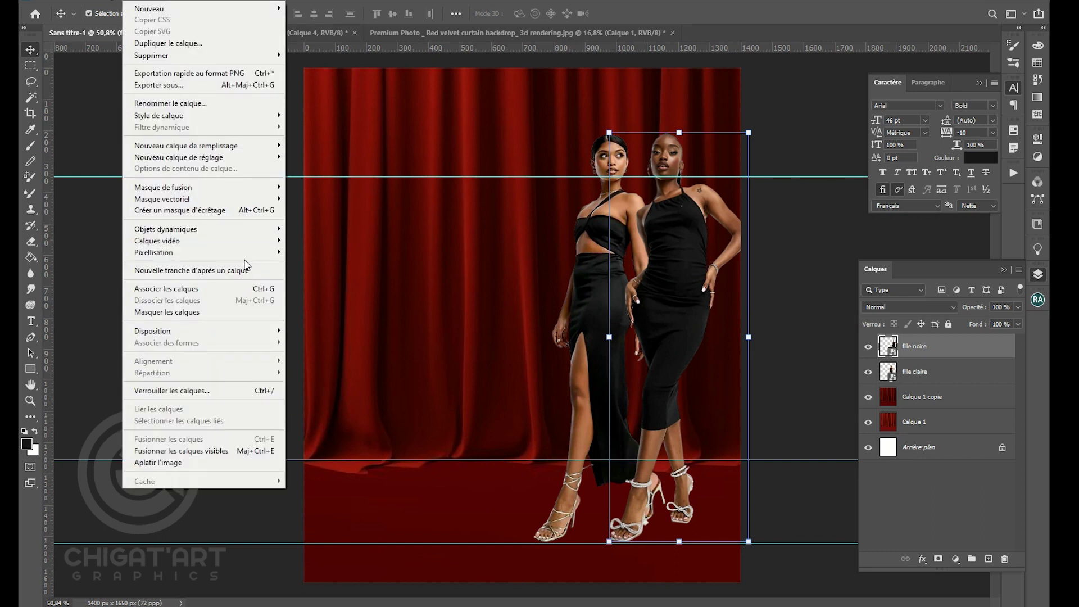
{"action": "mouse_move", "coordinate": [280, 330]}
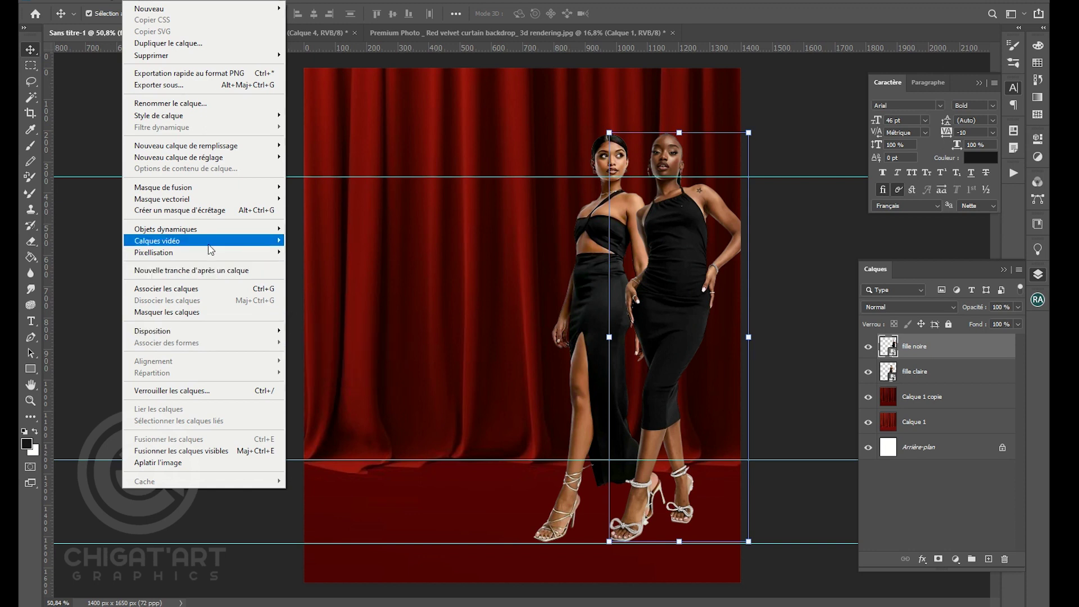
{"action": "mouse_move", "coordinate": [211, 232]}
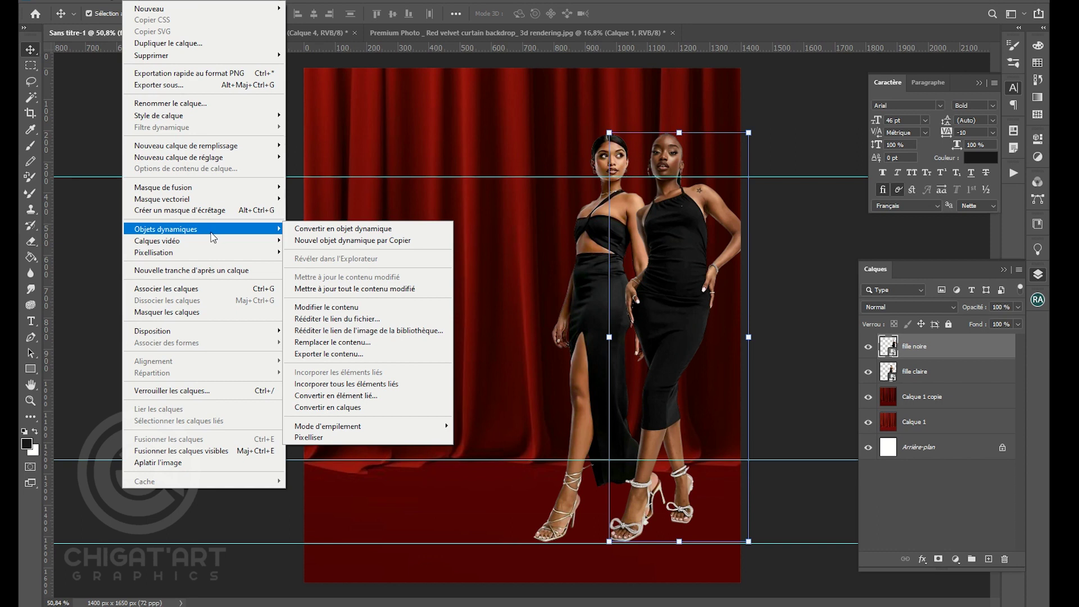
{"action": "mouse_move", "coordinate": [217, 191]}
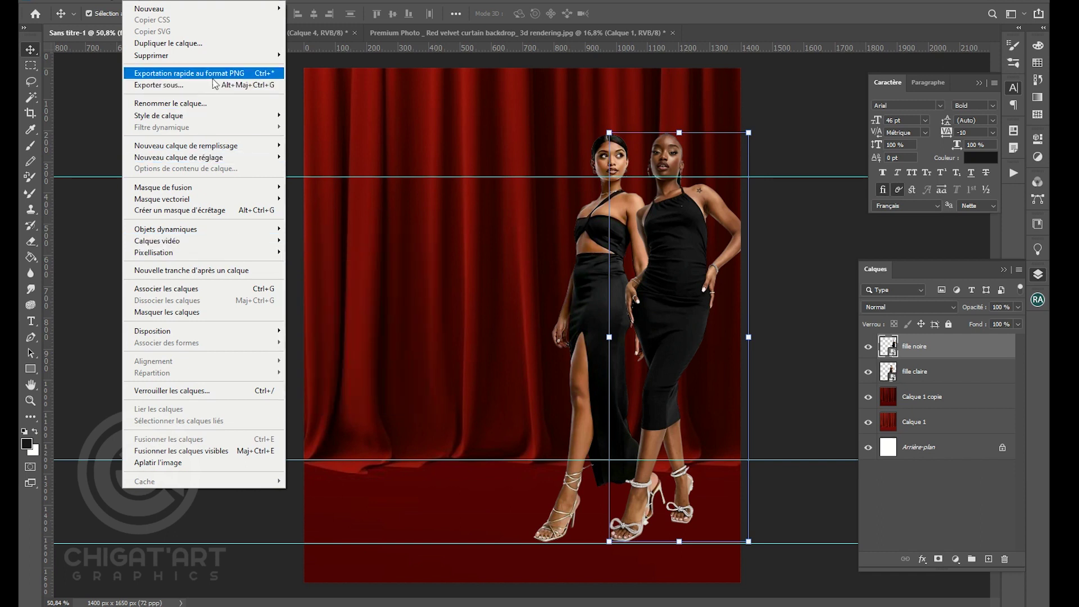
{"action": "mouse_move", "coordinate": [193, 2]}
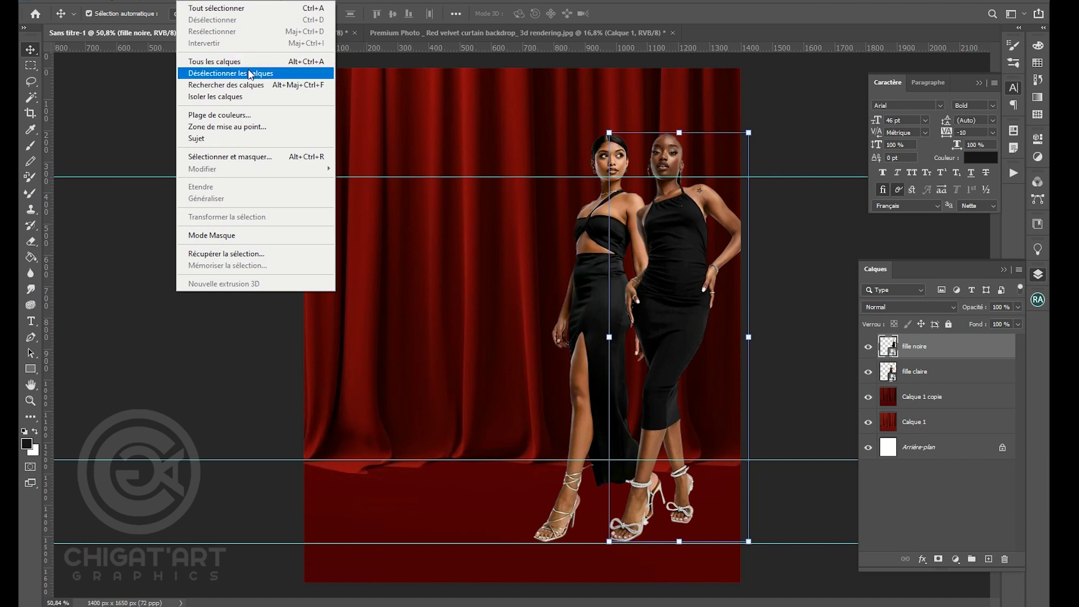
{"action": "left_click", "coordinate": [843, 218]}
{"action": "left_click", "coordinate": [904, 345]}
{"action": "left_click", "coordinate": [887, 345], "text": "ctrl"}
{"action": "left_click", "coordinate": [223, 1]}
{"action": "mouse_move", "coordinate": [193, 3]}
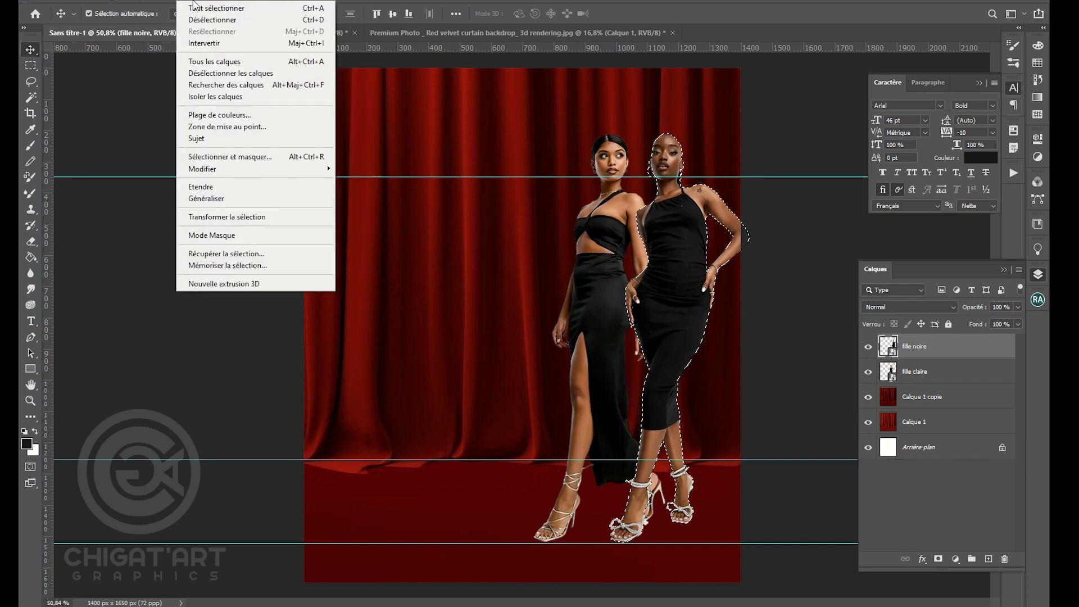
{"action": "left_click", "coordinate": [260, 217]}
{"action": "left_click", "coordinate": [784, 107]}
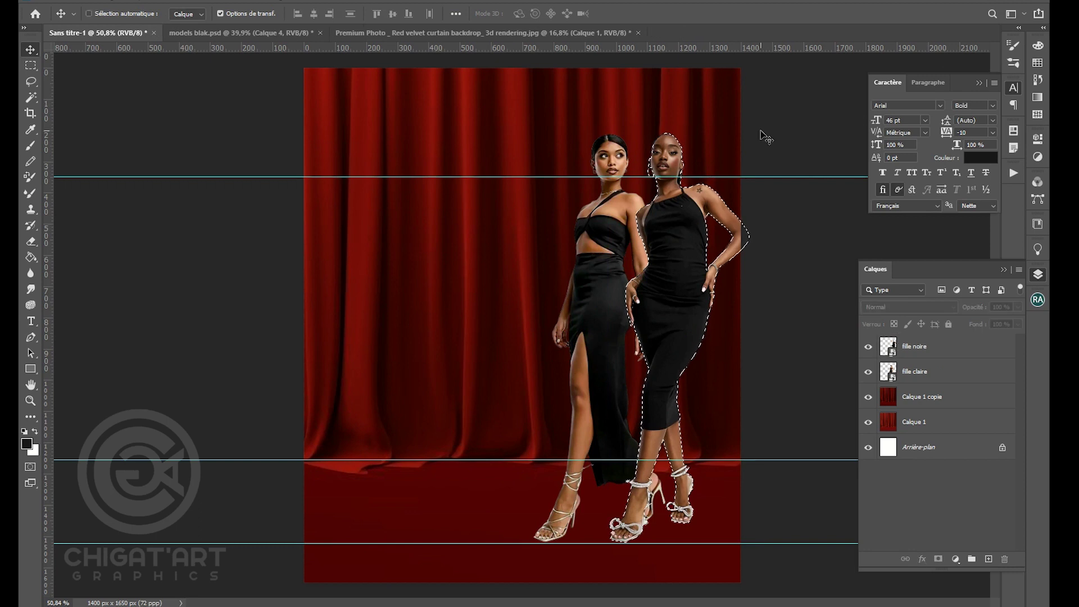
{"action": "key", "text": "ctrl+d"}
{"action": "scroll", "coordinate": [680, 225], "scroll_direction": "up", "scroll_amount": 1}
{"action": "scroll", "coordinate": [619, 253], "scroll_direction": "down", "scroll_amount": 2}
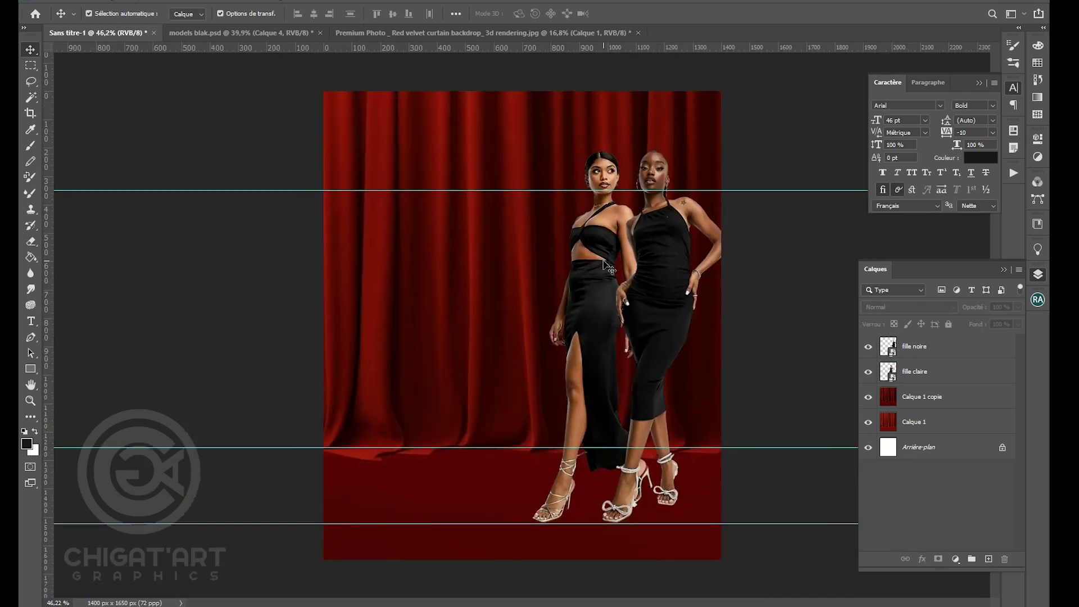
{"action": "left_click", "coordinate": [609, 267]}
{"action": "scroll", "coordinate": [639, 104], "scroll_direction": "up", "scroll_amount": 2}
{"action": "scroll", "coordinate": [787, 338], "scroll_direction": "down", "scroll_amount": 2}
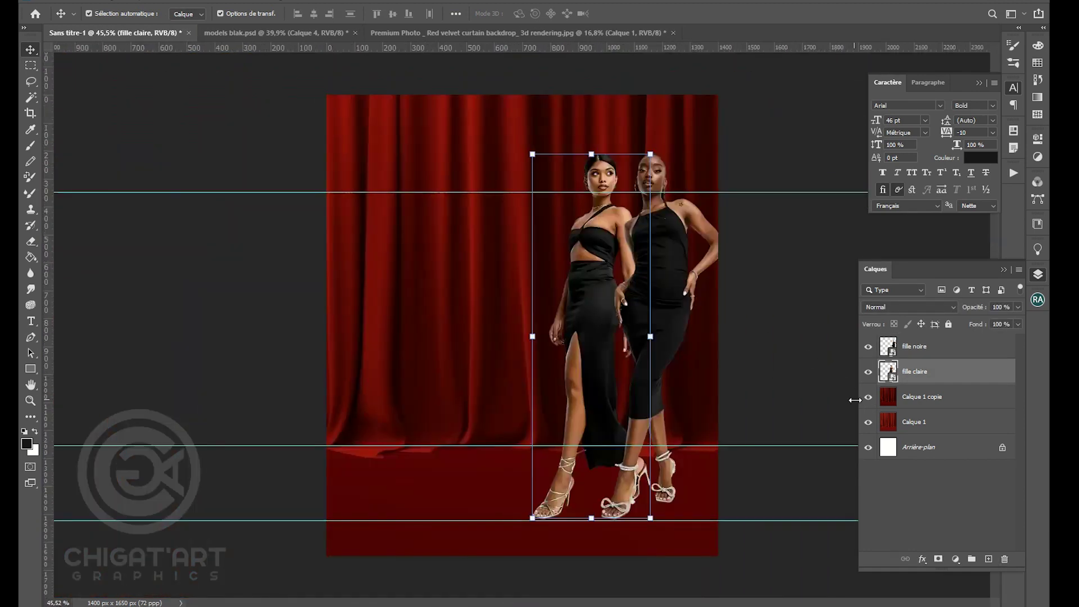
{"action": "left_click", "coordinate": [869, 423]}
{"action": "left_click", "coordinate": [466, 478]}
- Switch to File Explorer and look through the Téléchargements folder for another backdrop image, previewing télécharger (3)
{"action": "key", "text": "alt+Tab"}
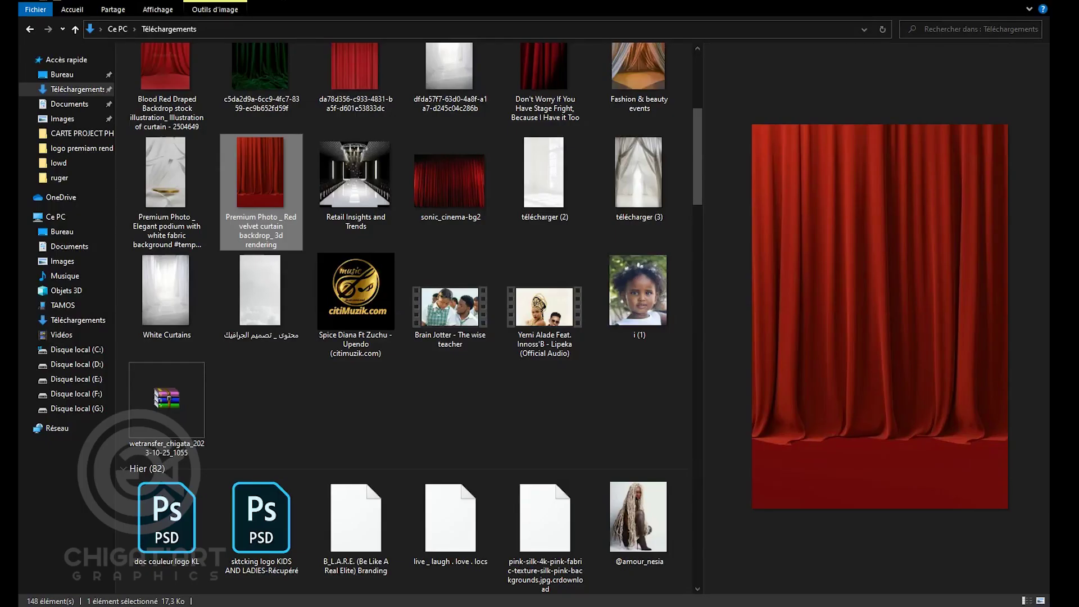
{"action": "scroll", "coordinate": [256, 460], "scroll_direction": "up", "scroll_amount": 5}
{"action": "left_click", "coordinate": [628, 458]}
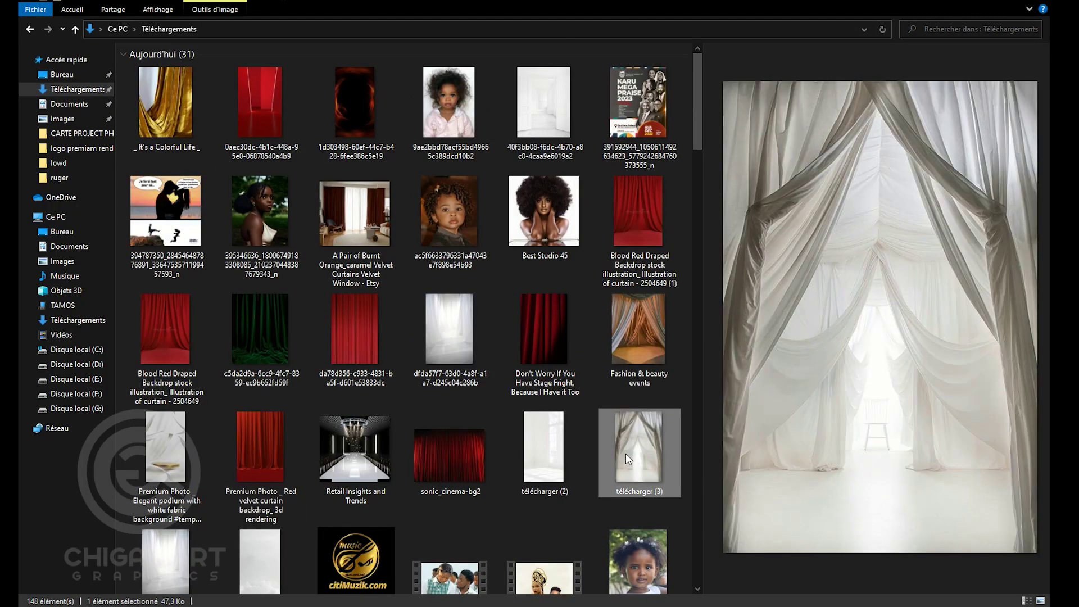
{"action": "scroll", "coordinate": [512, 363], "scroll_direction": "down", "scroll_amount": 10}
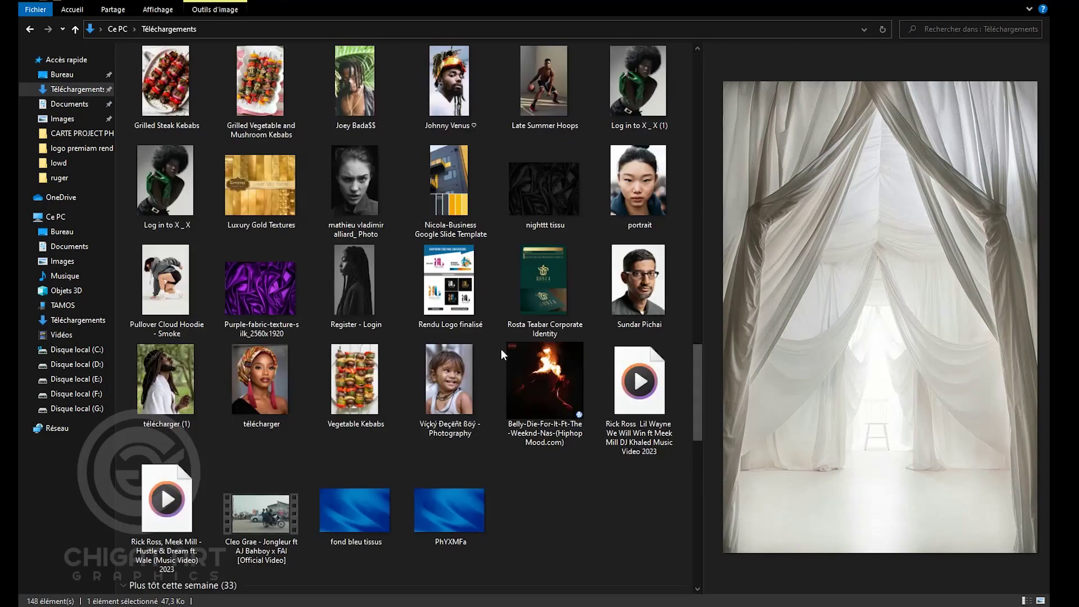
{"action": "scroll", "coordinate": [500, 346], "scroll_direction": "up", "scroll_amount": 6}
{"action": "left_click", "coordinate": [71, 92]}
{"action": "scroll", "coordinate": [301, 219], "scroll_direction": "down", "scroll_amount": 2}
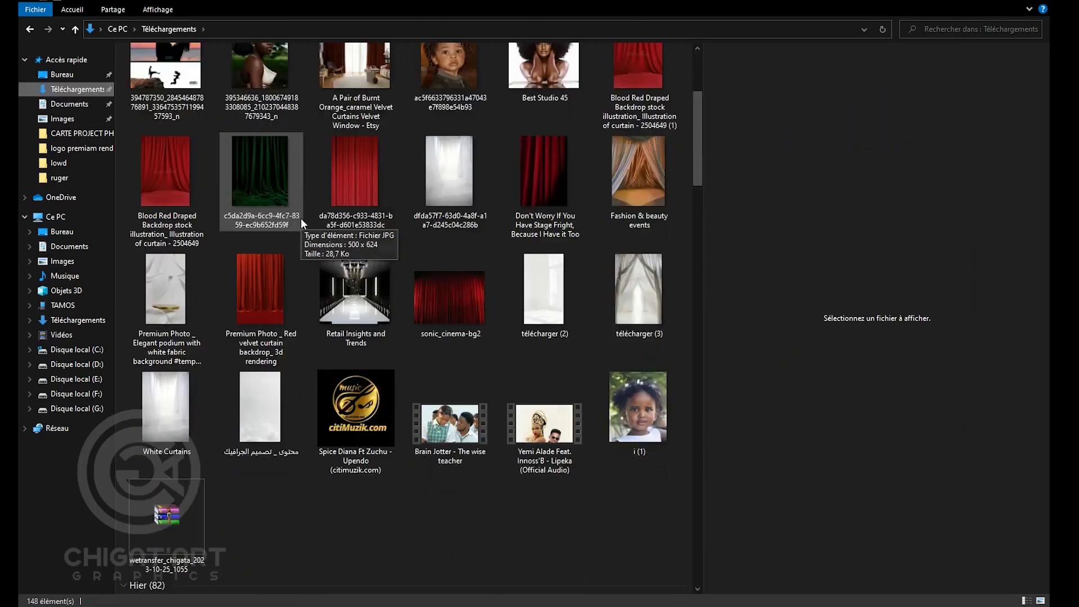
{"action": "scroll", "coordinate": [301, 220], "scroll_direction": "down", "scroll_amount": 8}
{"action": "scroll", "coordinate": [302, 220], "scroll_direction": "up", "scroll_amount": 3}
- Open the CITY002 folder inside DERN 1 and look through its city backdrops, previewing the blurred sunset skyline image
{"action": "left_click", "coordinate": [47, 167]}
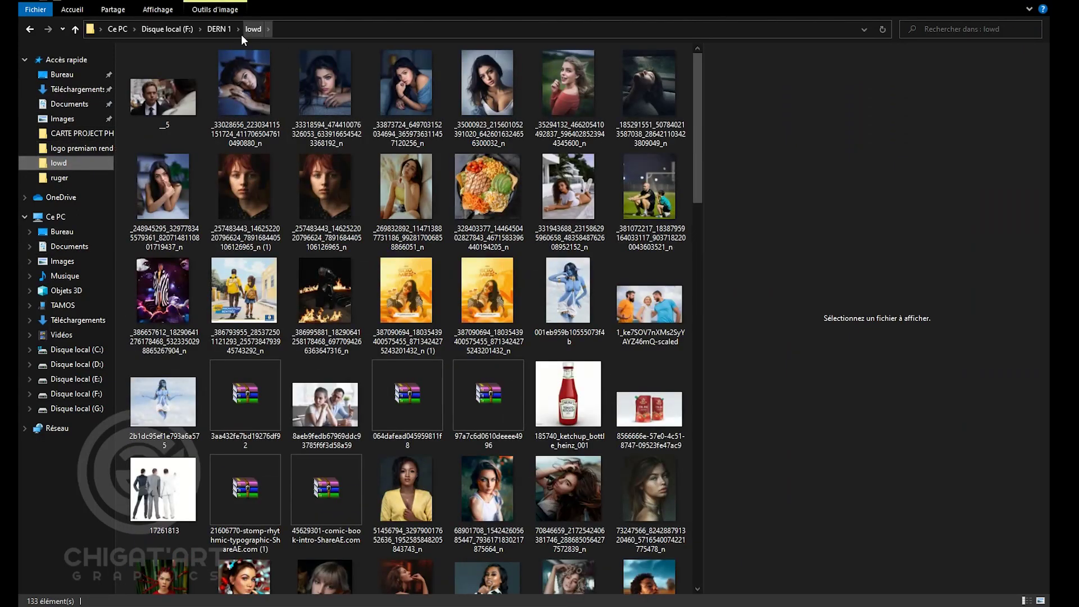
{"action": "left_click", "coordinate": [218, 29]}
{"action": "double_click", "coordinate": [178, 158]}
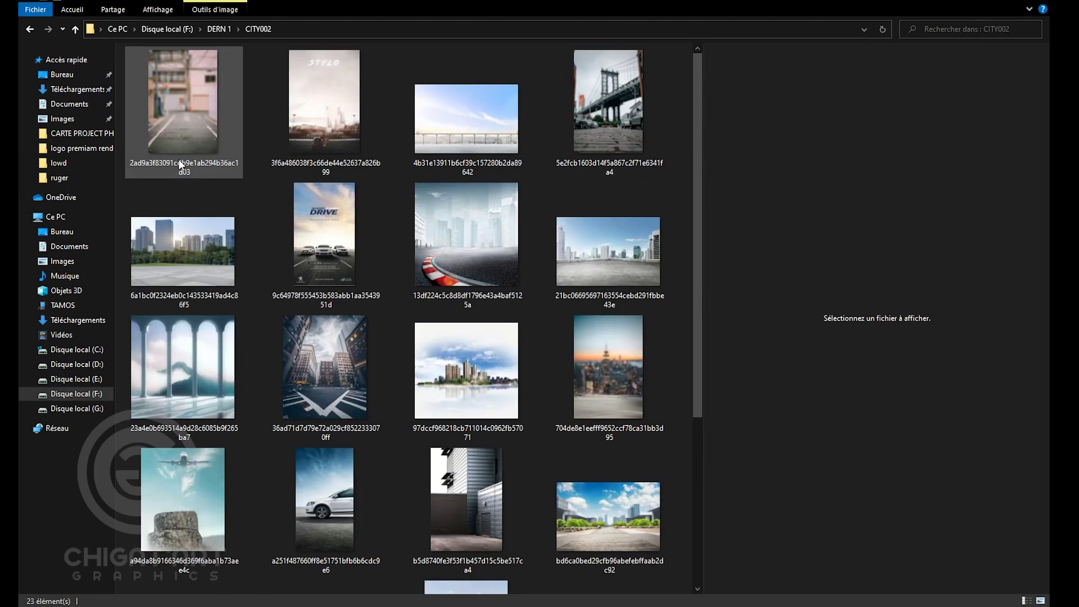
{"action": "left_click", "coordinate": [566, 351]}
{"action": "scroll", "coordinate": [578, 349], "scroll_direction": "down", "scroll_amount": 4}
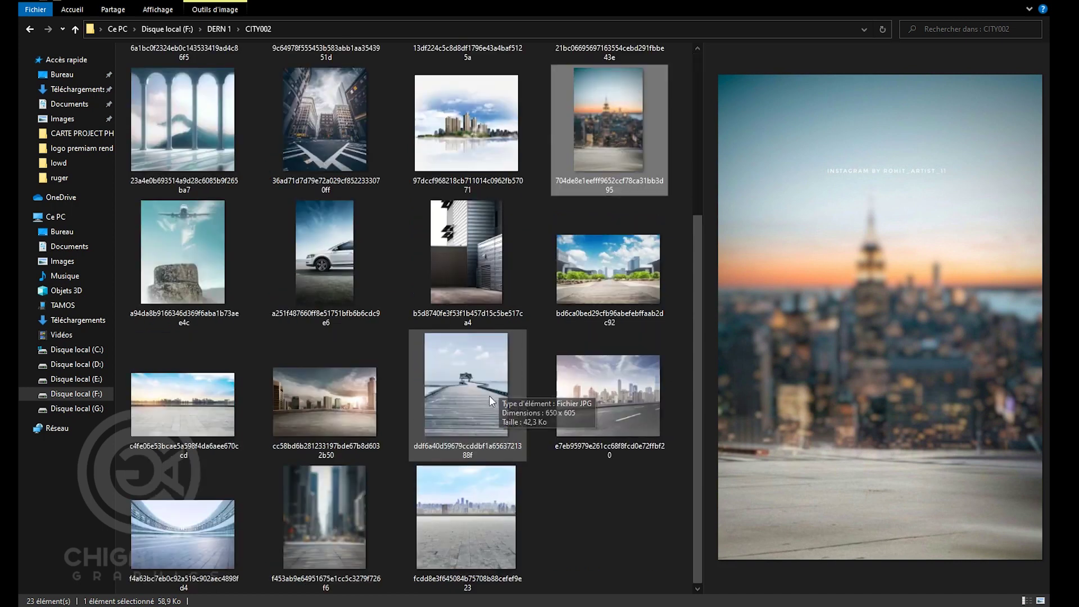
- Preview the city and plaza images in the CITY002 folder to compare them as possible backdrops
{"action": "left_click", "coordinate": [190, 433]}
{"action": "left_click", "coordinate": [195, 517]}
{"action": "left_click", "coordinate": [455, 509]}
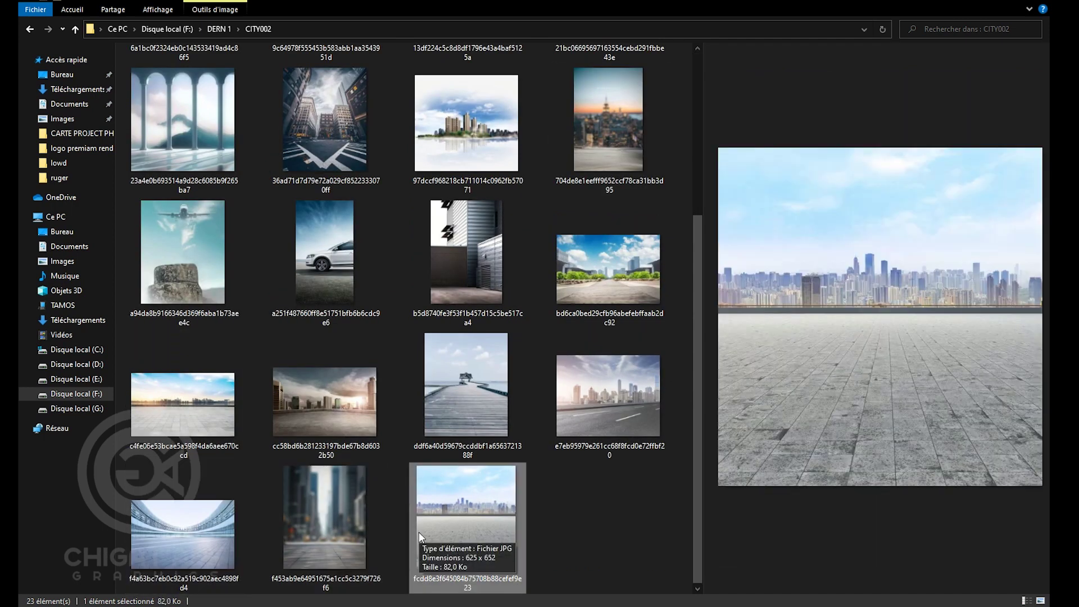
{"action": "scroll", "coordinate": [367, 485], "scroll_direction": "up", "scroll_amount": 4}
{"action": "left_click", "coordinate": [444, 150]}
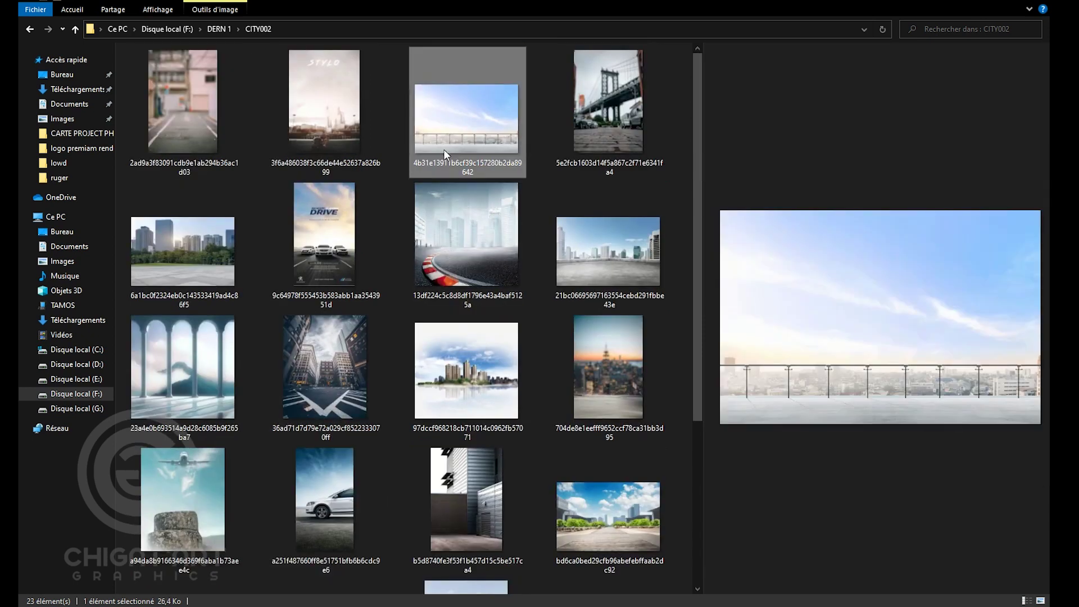
{"action": "left_click", "coordinate": [322, 135]}
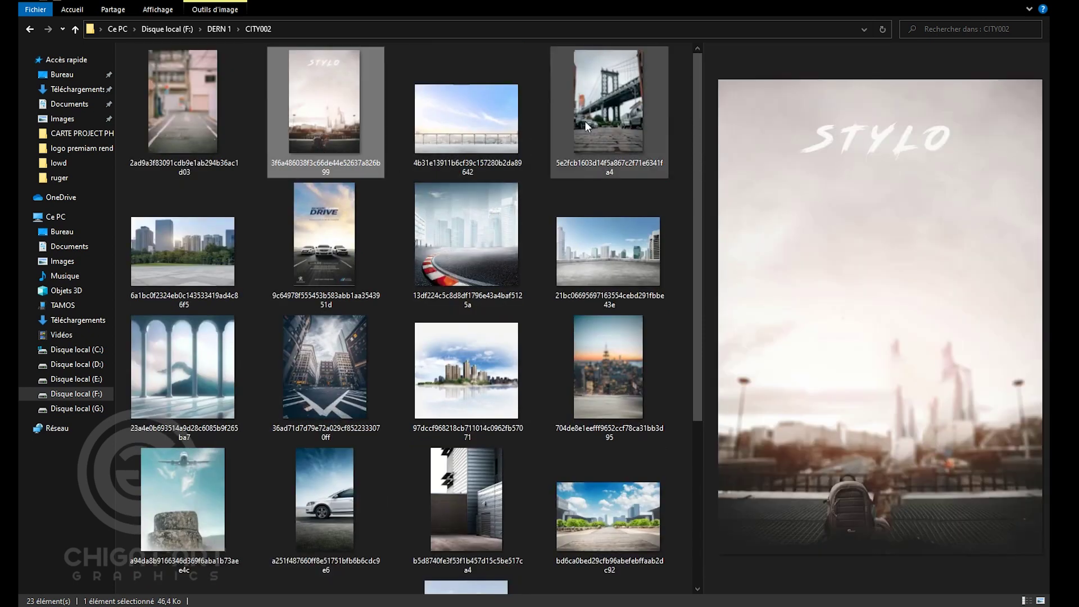
{"action": "left_click", "coordinate": [609, 242]}
{"action": "left_click", "coordinate": [595, 384]}
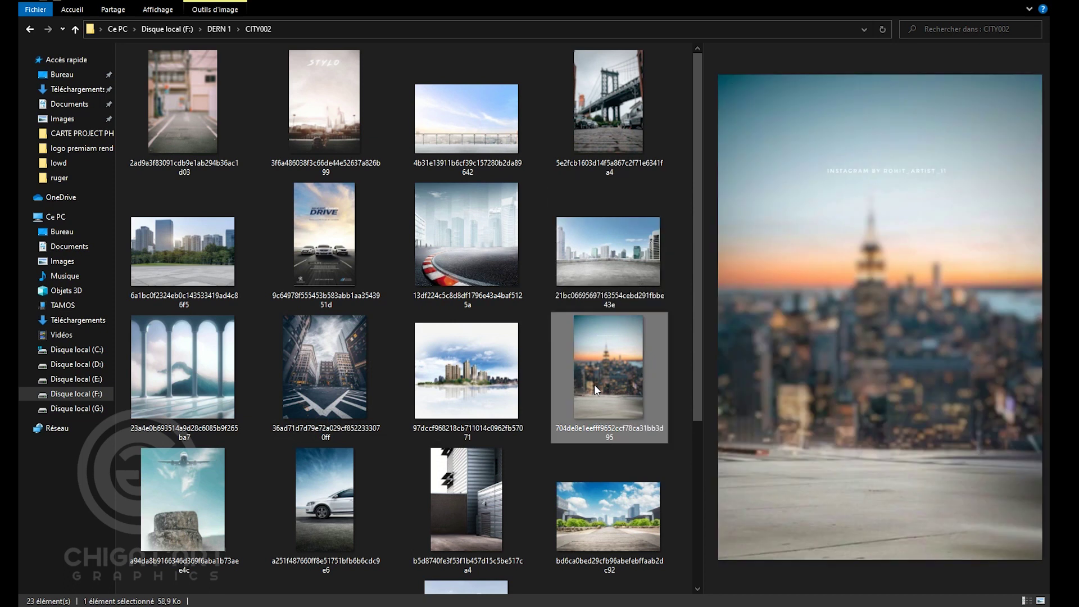
{"action": "scroll", "coordinate": [450, 424], "scroll_direction": "down", "scroll_amount": 3}
{"action": "left_click", "coordinate": [314, 423]}
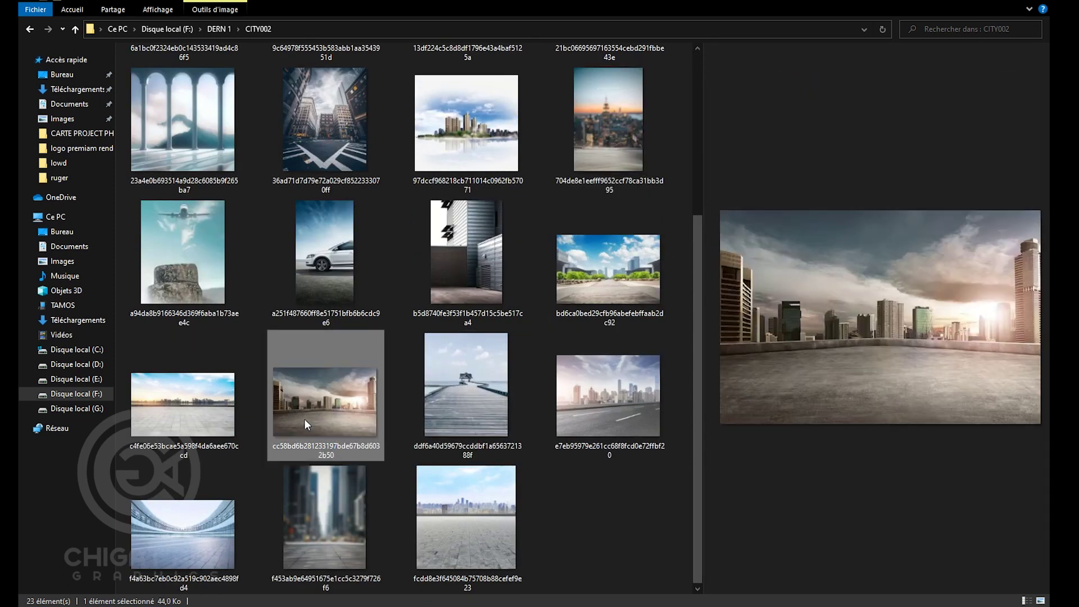
{"action": "left_click", "coordinate": [197, 414]}
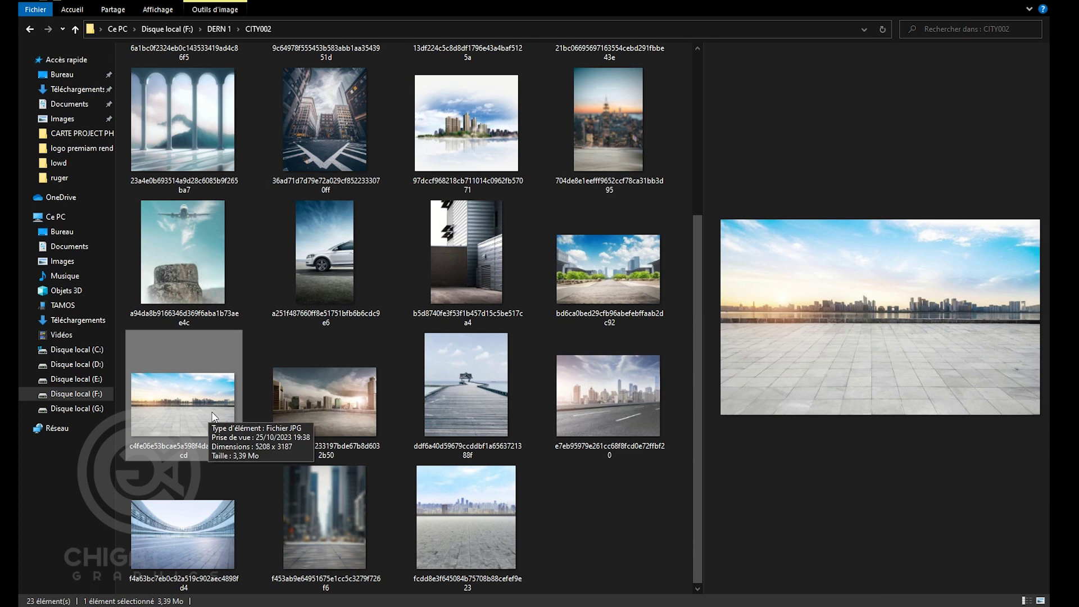
- Place the plaza-and-skyline image fcdd8e3f645084b75708b88cefef9e23 in the Sans titre-1 document in Photoshop, scaled and positioned to cover the canvas behind both women
{"action": "left_click", "coordinate": [457, 518]}
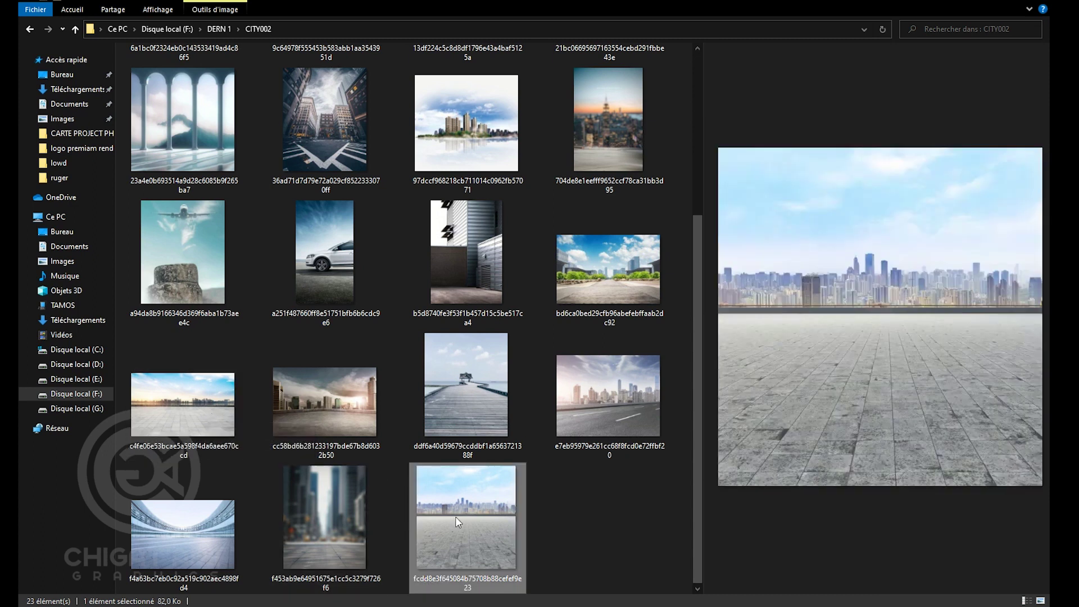
{"action": "left_click_drag", "start_coordinate": [464, 475], "coordinate": [434, 414]}
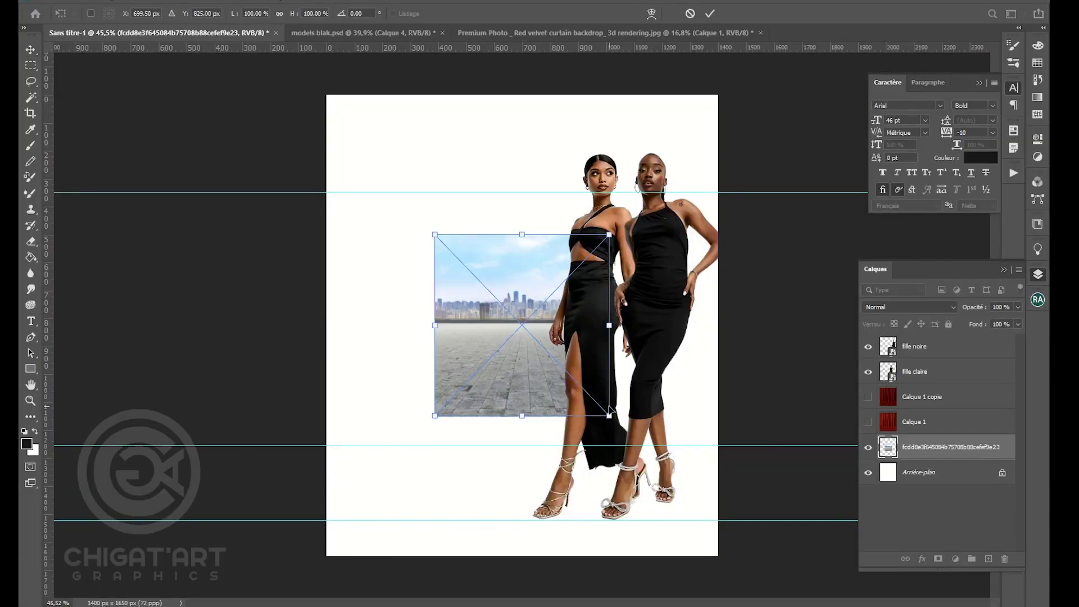
{"action": "scroll", "coordinate": [611, 410], "scroll_direction": "down", "scroll_amount": 2}
{"action": "left_click_drag", "start_coordinate": [595, 401], "coordinate": [943, 598]}
{"action": "left_click_drag", "start_coordinate": [728, 466], "coordinate": [686, 388]}
{"action": "left_click_drag", "start_coordinate": [824, 171], "coordinate": [896, 96]}
{"action": "left_click_drag", "start_coordinate": [716, 239], "coordinate": [651, 248]}
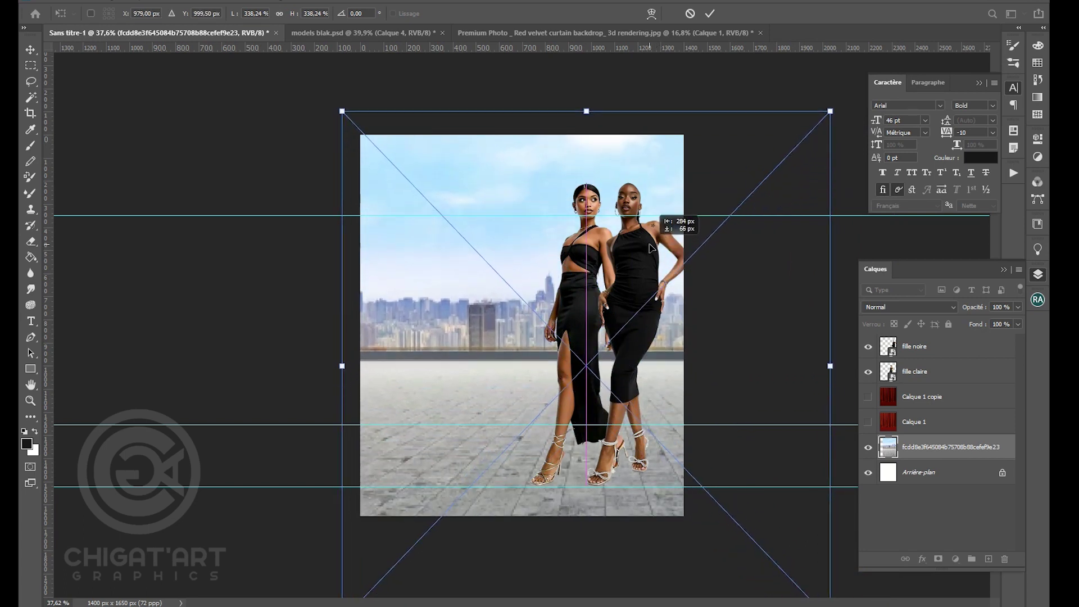
{"action": "left_click_drag", "start_coordinate": [827, 103], "coordinate": [793, 135]}
{"action": "left_click_drag", "start_coordinate": [669, 239], "coordinate": [668, 204]}
{"action": "key", "text": "Return"}
{"action": "key", "text": "ctrl+0"}
{"action": "scroll", "coordinate": [618, 183], "scroll_direction": "up", "scroll_amount": 2}
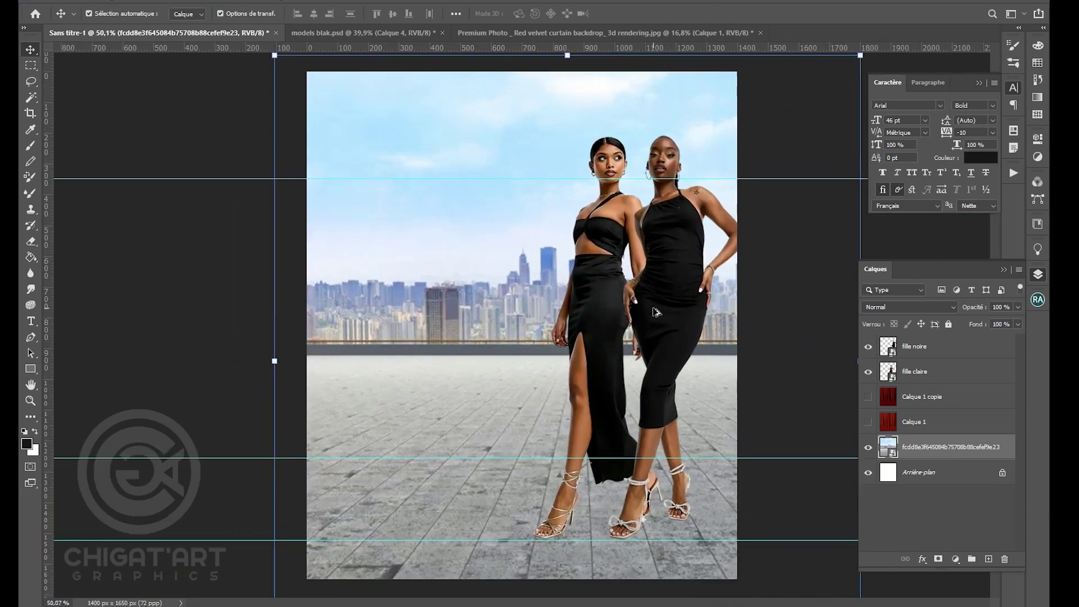
- Duplicate the city background layer and apply a Gaussian blur with a 6,8-pixel radius to the copy
{"action": "key", "text": "ctrl+j"}
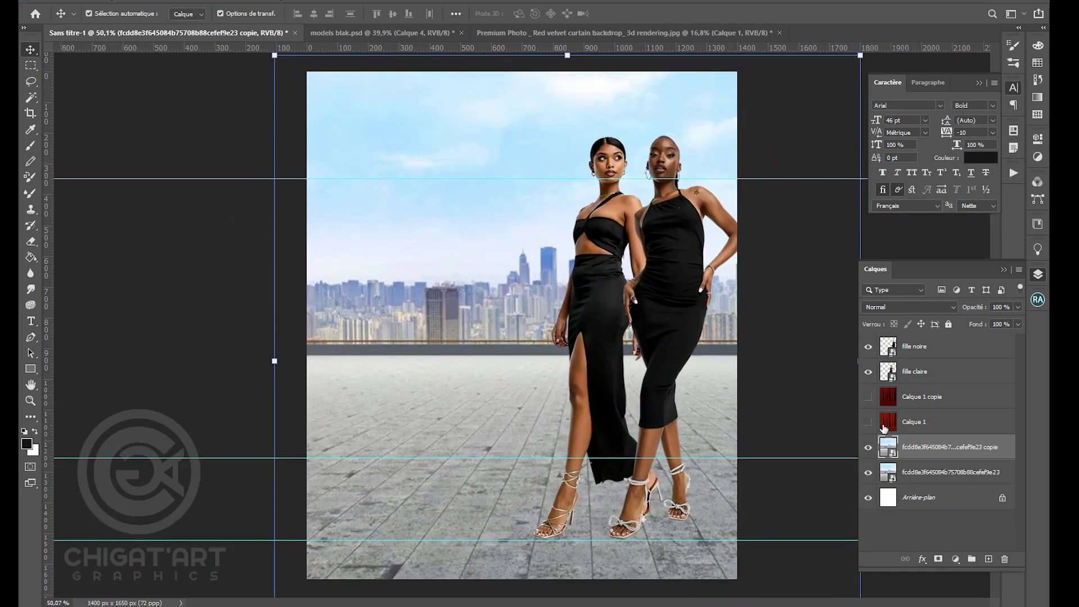
{"action": "left_click", "coordinate": [225, 1]}
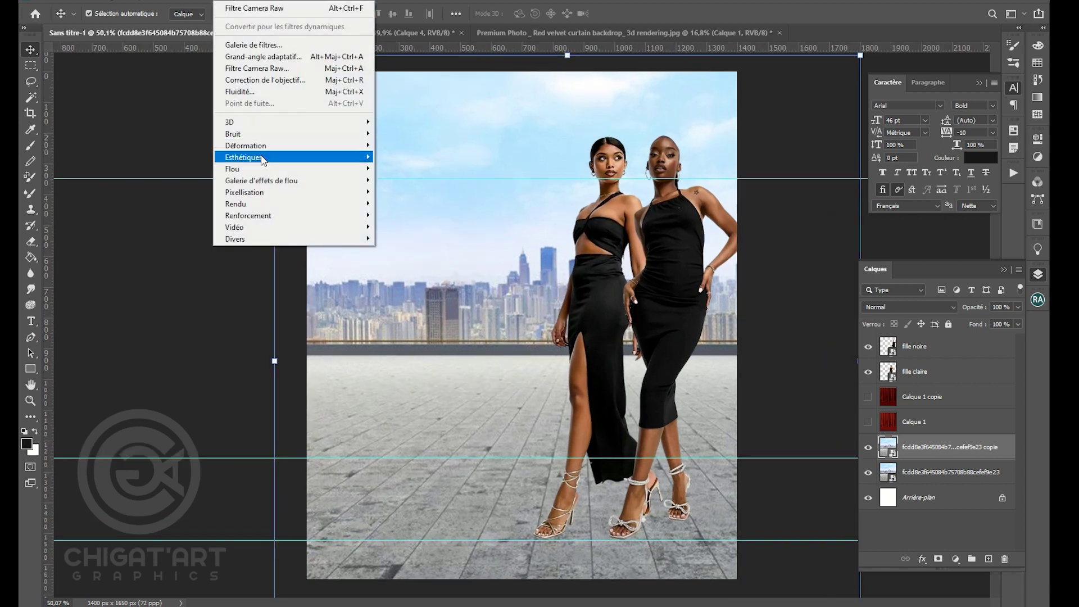
{"action": "mouse_move", "coordinate": [253, 169]}
{"action": "left_click", "coordinate": [409, 226]}
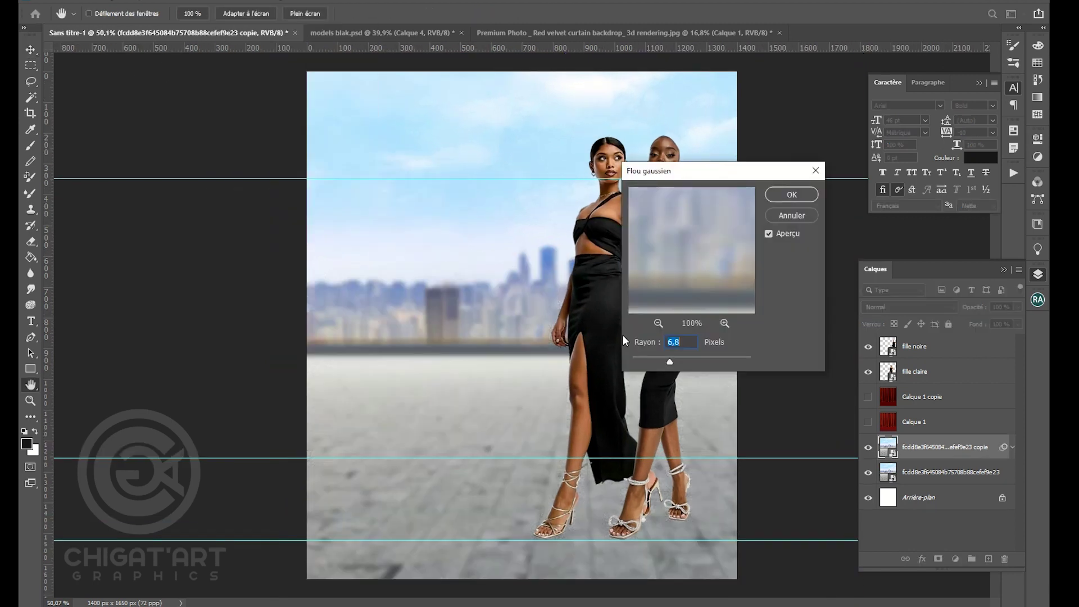
{"action": "left_click", "coordinate": [792, 194]}
{"action": "left_click", "coordinate": [943, 467]}
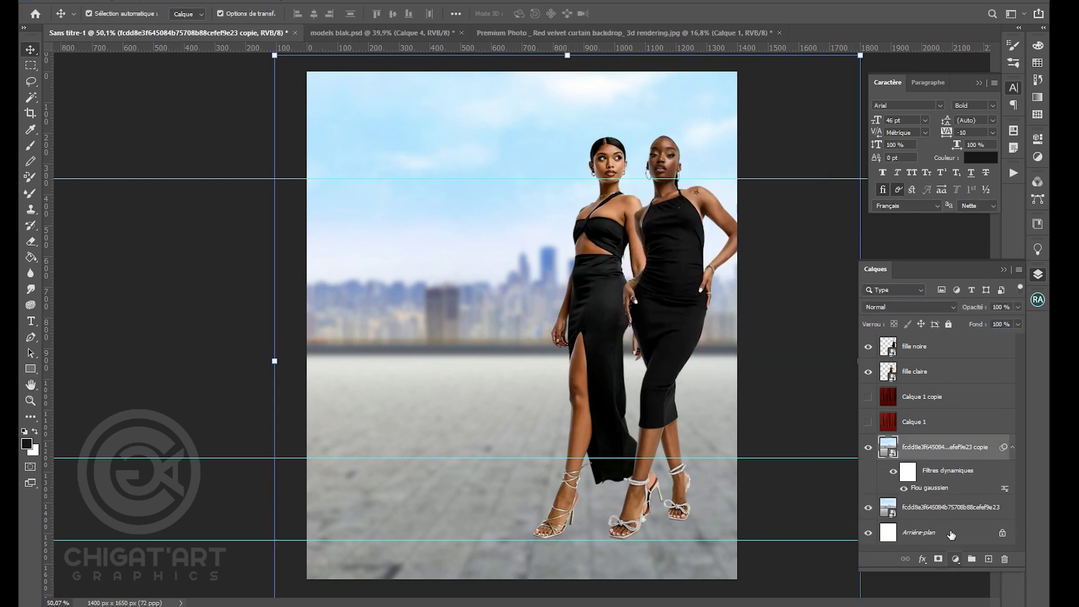
- Add a black mask to the blurred copy and paint white with a large soft brush over the sky and skyline, keeping the foreground paving sharp
{"action": "left_click", "coordinate": [939, 559], "text": "alt"}
{"action": "key", "text": "bracketleft"}
{"action": "key", "text": "bracketleft"}
{"action": "key", "text": "bracketleft"}
{"action": "key", "text": "bracketleft"}
{"action": "key", "text": "bracketleft"}
{"action": "key", "text": "bracketleft"}
{"action": "key", "text": "bracketleft"}
{"action": "key", "text": "bracketleft"}
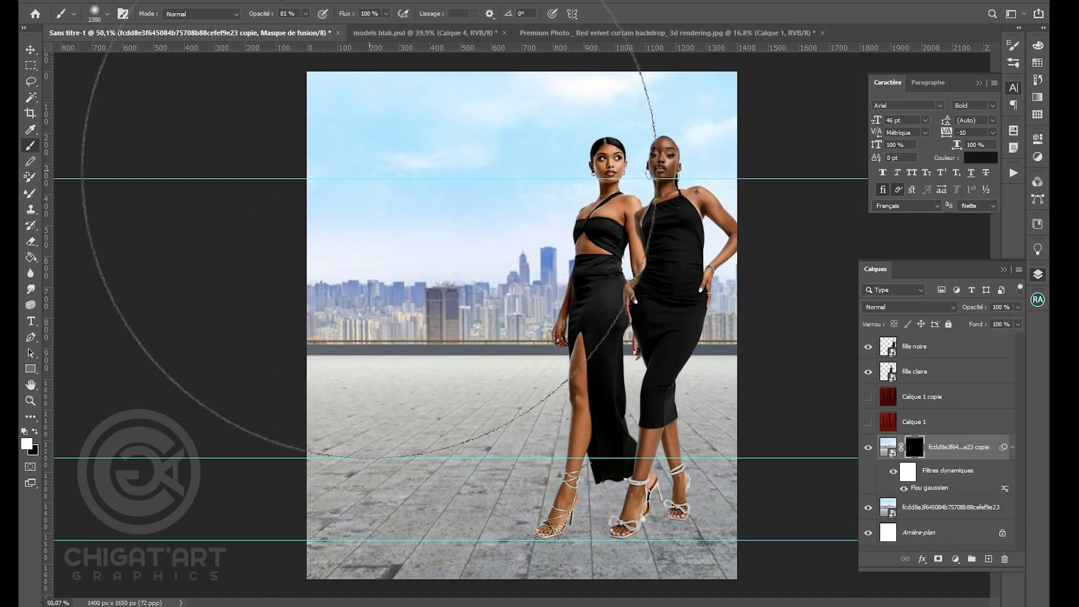
{"action": "left_click", "coordinate": [388, 204]}
{"action": "key", "text": "bracketleft"}
{"action": "key", "text": "bracketleft"}
{"action": "key", "text": "bracketleft"}
{"action": "key", "text": "bracketleft"}
{"action": "key", "text": "bracketleft"}
{"action": "left_click_drag", "start_coordinate": [515, 232], "coordinate": [677, 256]}
{"action": "key", "text": "bracketleft"}
{"action": "left_click_drag", "start_coordinate": [534, 201], "coordinate": [322, 284]}
{"action": "key", "text": "bracketleft"}
{"action": "key", "text": "bracketleft"}
{"action": "key", "text": "bracketright"}
{"action": "key", "text": "bracketright"}
{"action": "mouse_move", "coordinate": [454, 142]}
{"action": "left_mouse_down"}
{"action": "mouse_move", "coordinate": [651, 265]}
{"action": "mouse_move", "coordinate": [386, 229]}
{"action": "mouse_move", "coordinate": [675, 277]}
{"action": "mouse_move", "coordinate": [484, 155]}
{"action": "left_mouse_up"}
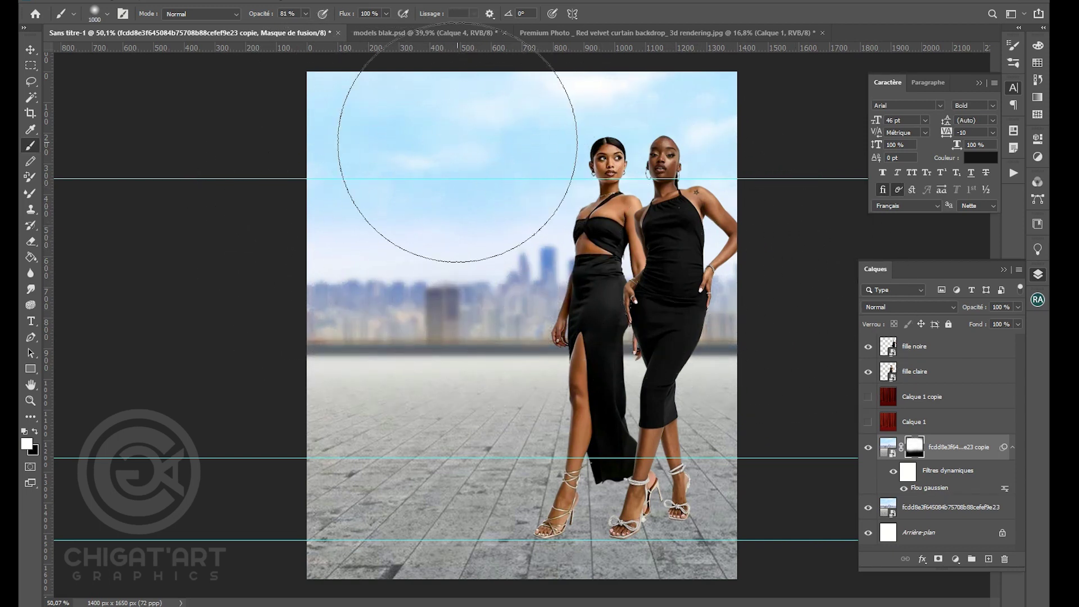
- Separate the women by moving fille claire slightly right and fille noire to the left, keeping a hidden duplicate of fille noire
{"action": "key", "text": "v"}
{"action": "left_click_drag", "start_coordinate": [587, 275], "coordinate": [607, 278]}
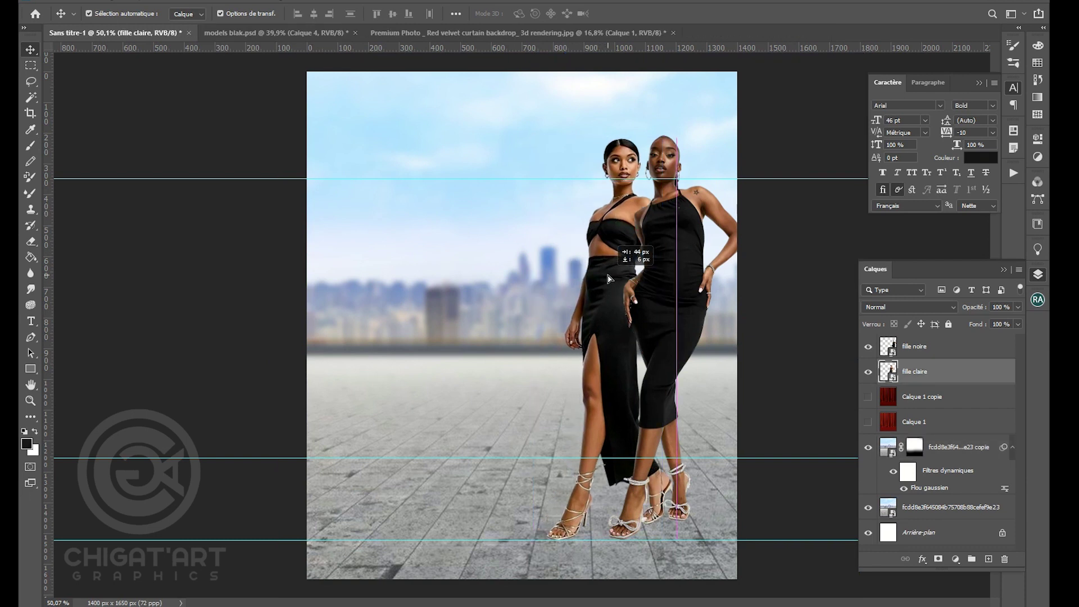
{"action": "left_click", "coordinate": [702, 293]}
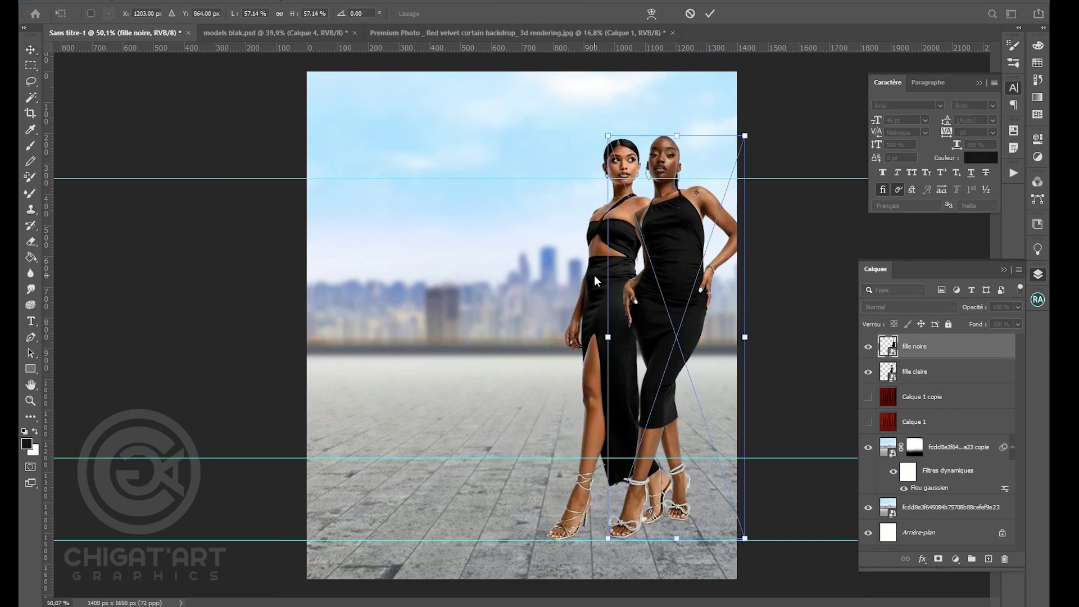
{"action": "left_click_drag", "start_coordinate": [651, 262], "coordinate": [525, 265]}
{"action": "left_click", "coordinate": [869, 347]}
{"action": "left_click", "coordinate": [533, 275]}
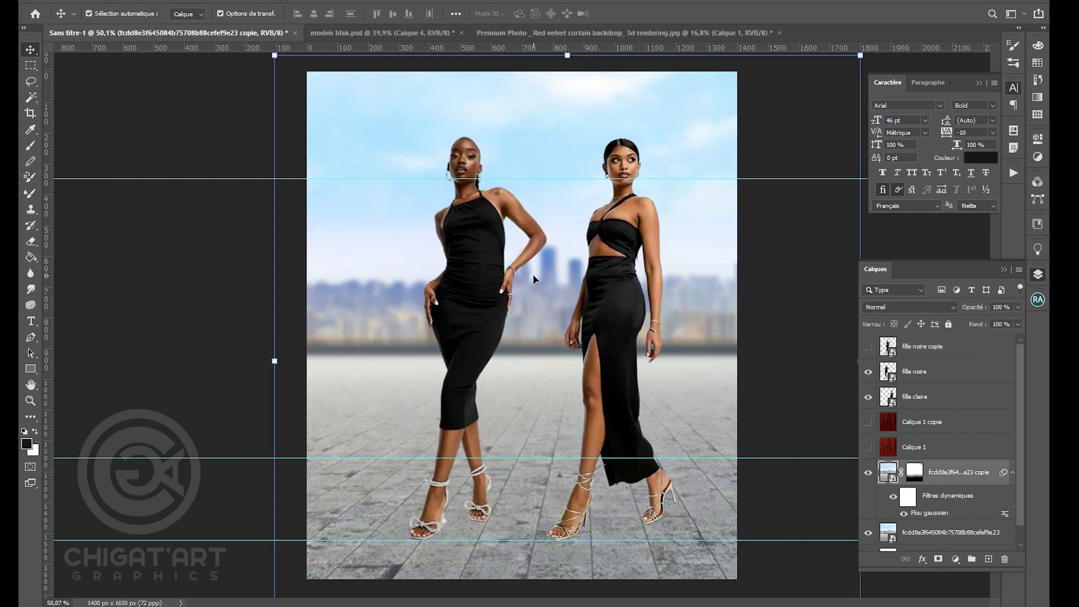
- Flip fille noire horizontally and move her close to the canvas's left edge
{"action": "left_click", "coordinate": [471, 258]}
{"action": "left_click_drag", "start_coordinate": [410, 338], "coordinate": [692, 341]}
{"action": "left_click_drag", "start_coordinate": [591, 342], "coordinate": [461, 343]}
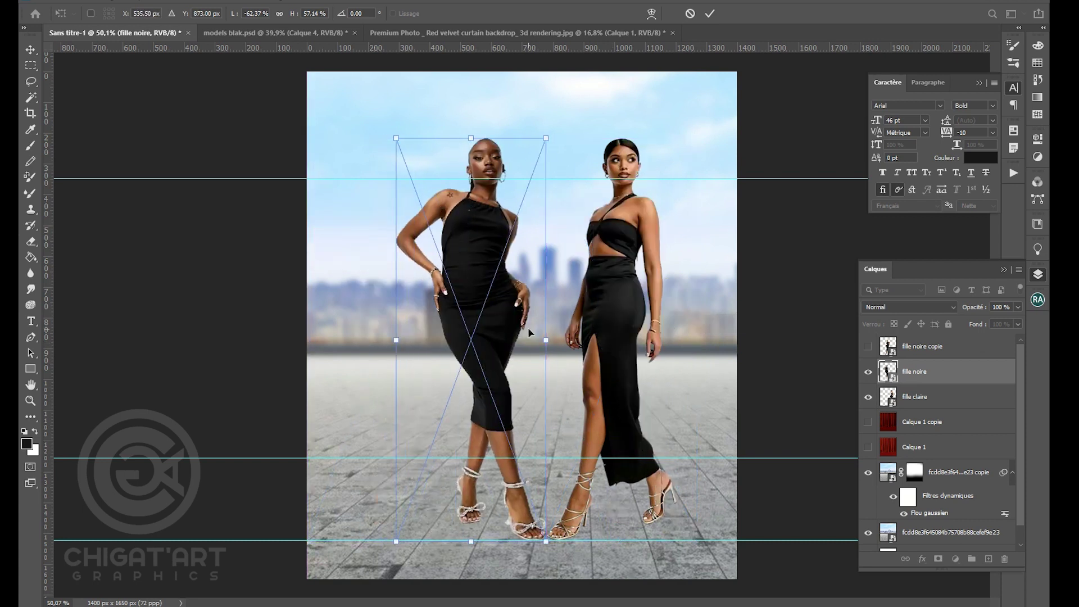
{"action": "left_click_drag", "start_coordinate": [548, 339], "coordinate": [540, 337]}
{"action": "left_click_drag", "start_coordinate": [506, 225], "coordinate": [423, 224]}
{"action": "key", "text": "Return"}
- Fine-tune the composition by shifting both city layers slightly left and down and moving fille claire farther right, leaving open space between the women
{"action": "left_click_drag", "start_coordinate": [614, 306], "coordinate": [626, 313]}
{"action": "mouse_move", "coordinate": [498, 272]}
{"action": "left_mouse_down"}
{"action": "mouse_move", "coordinate": [506, 250]}
{"action": "mouse_move", "coordinate": [518, 256]}
{"action": "mouse_move", "coordinate": [504, 268]}
{"action": "left_mouse_up"}
{"action": "left_click", "coordinate": [975, 534], "text": "shift"}
{"action": "left_click", "coordinate": [789, 234]}
{"action": "left_click_drag", "start_coordinate": [411, 268], "coordinate": [421, 269]}
{"action": "left_click_drag", "start_coordinate": [639, 257], "coordinate": [646, 256]}
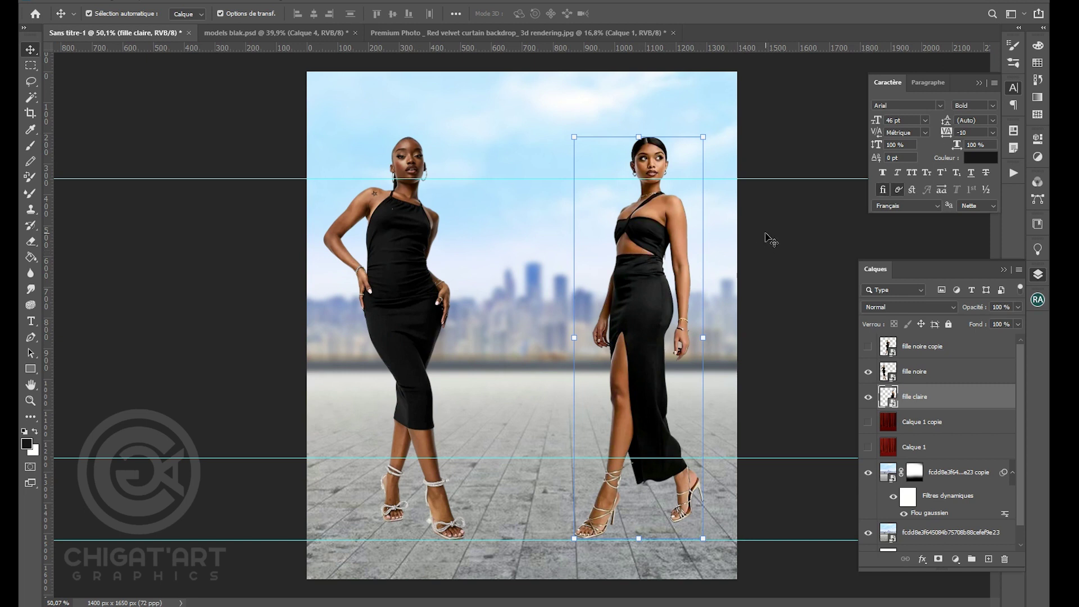
{"action": "left_click", "coordinate": [765, 234]}
{"action": "scroll", "coordinate": [730, 253], "scroll_direction": "down", "scroll_amount": 4}
{"action": "scroll", "coordinate": [659, 308], "scroll_direction": "up", "scroll_amount": 5}
{"action": "scroll", "coordinate": [616, 394], "scroll_direction": "down", "scroll_amount": 1}
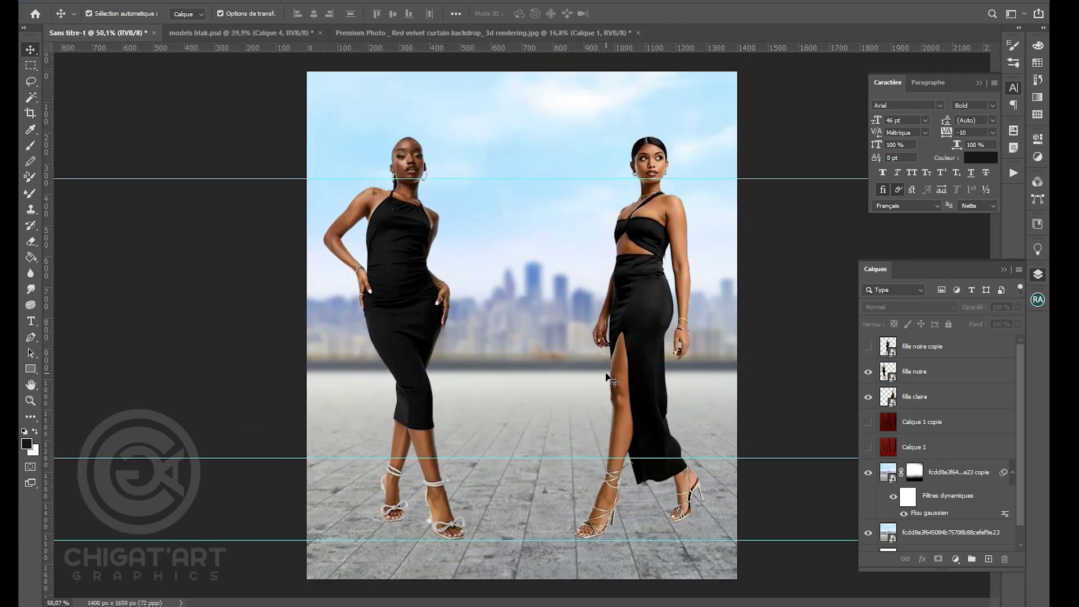
- Add a new layer beneath the women and paint one soft black dot on it with a 150-pixel brush
{"action": "left_click", "coordinate": [610, 381]}
{"action": "left_click_drag", "start_coordinate": [945, 426], "coordinate": [989, 559]}
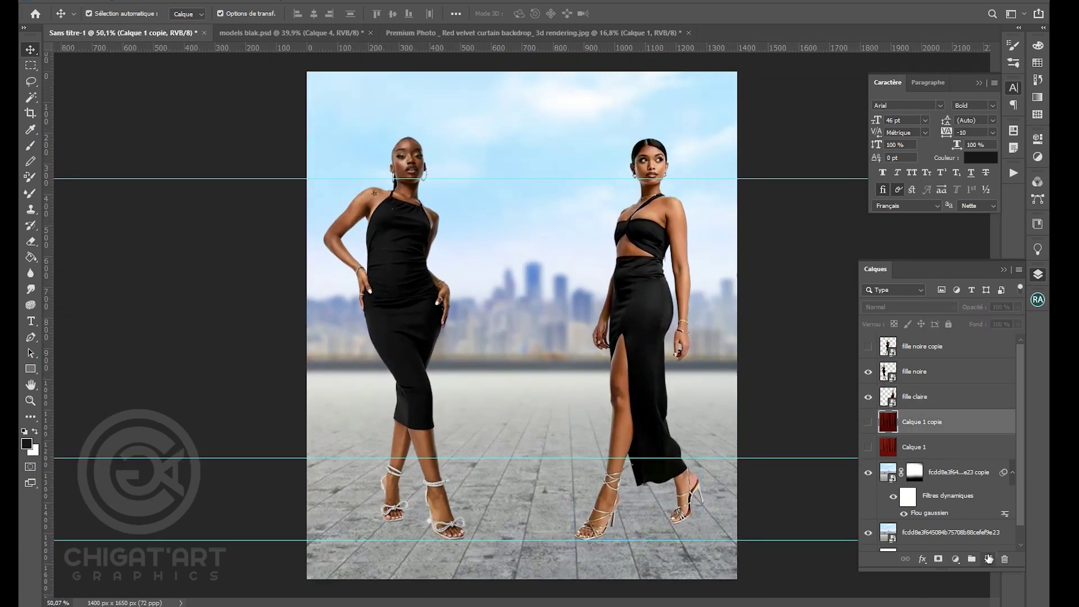
{"action": "left_click", "coordinate": [989, 559]}
{"action": "key", "text": "b"}
{"action": "key", "text": "bracketleft"}
{"action": "key", "text": "bracketleft"}
{"action": "key", "text": "bracketleft"}
{"action": "key", "text": "bracketleft"}
{"action": "key", "text": "bracketleft"}
{"action": "key", "text": "bracketleft"}
{"action": "key", "text": "bracketleft"}
{"action": "key", "text": "bracketleft"}
{"action": "key", "text": "bracketleft"}
{"action": "key", "text": "bracketleft"}
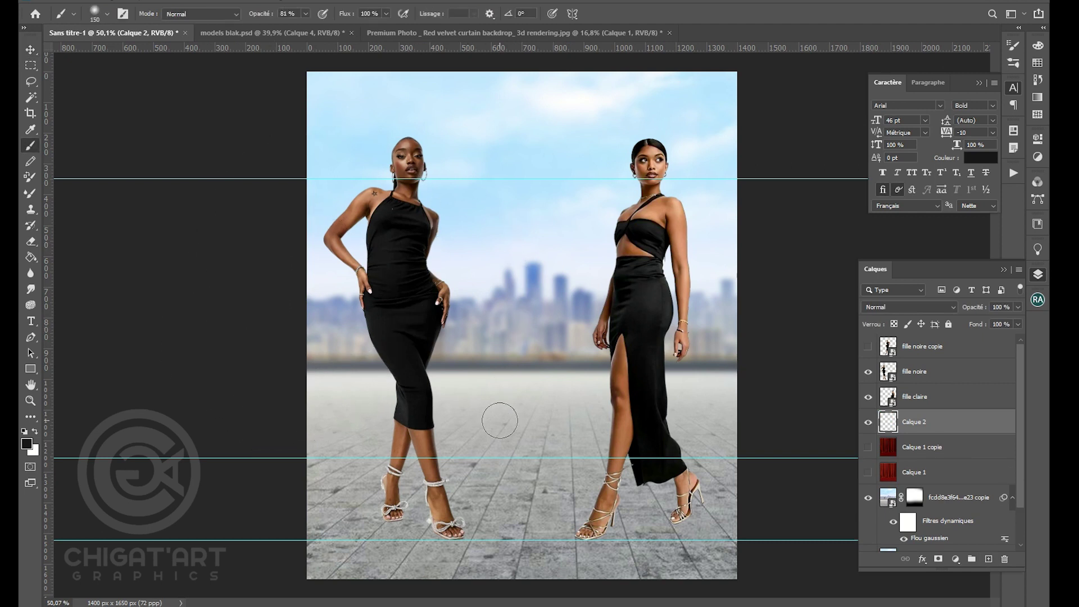
{"action": "left_click", "coordinate": [495, 421]}
- Transform the black dot into a flat, slanted shadow and fit it beneath fille noire's front foot
{"action": "key", "text": "ctrl+t"}
{"action": "scroll", "coordinate": [494, 414], "scroll_direction": "up", "scroll_amount": 4}
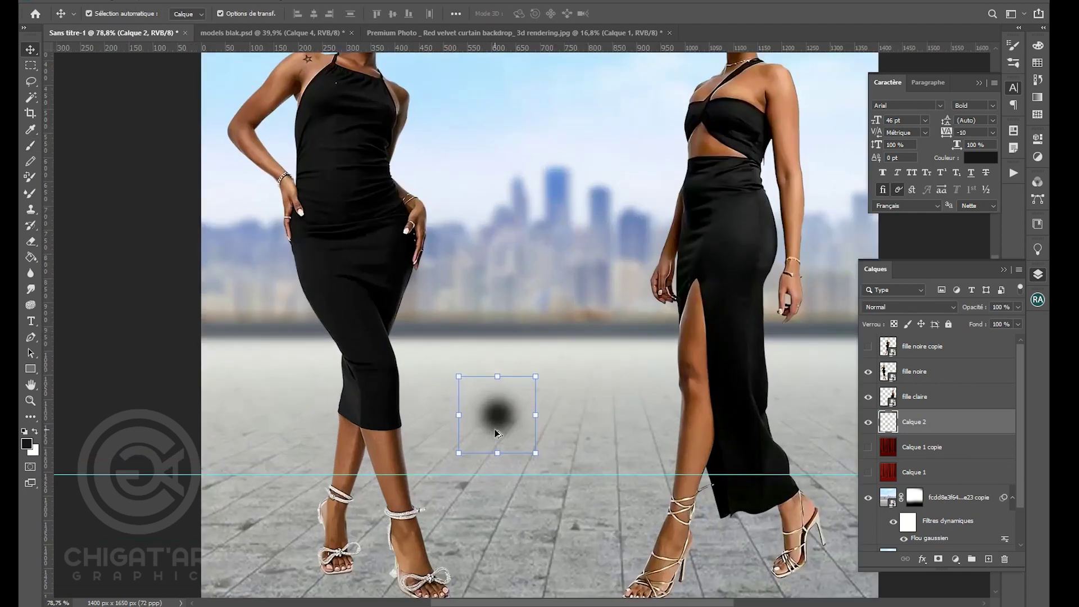
{"action": "mouse_move", "coordinate": [518, 463]}
{"action": "left_mouse_down"}
{"action": "mouse_move", "coordinate": [519, 380]}
{"action": "mouse_move", "coordinate": [486, 454]}
{"action": "left_mouse_up"}
{"action": "scroll", "coordinate": [486, 454], "scroll_direction": "down", "scroll_amount": 3}
{"action": "left_click_drag", "start_coordinate": [543, 332], "coordinate": [416, 540]}
{"action": "left_click_drag", "start_coordinate": [448, 551], "coordinate": [481, 553]}
{"action": "left_click_drag", "start_coordinate": [362, 519], "coordinate": [278, 492]}
{"action": "mouse_move", "coordinate": [476, 520]}
{"action": "left_mouse_down"}
{"action": "mouse_move", "coordinate": [512, 473]}
{"action": "mouse_move", "coordinate": [467, 518]}
{"action": "left_mouse_up"}
{"action": "key", "text": "Return"}
{"action": "key", "text": "ctrl"}
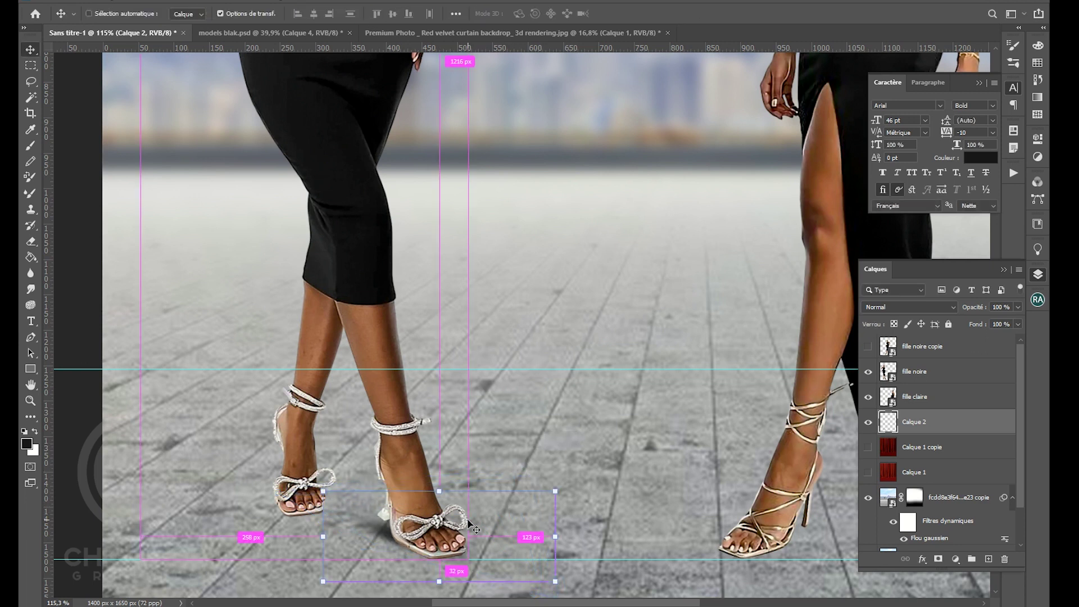
- Duplicate the foot shadow and rotate and enlarge the copy into a wider shadow on the ground between fille noire's feet
{"action": "key", "text": "ctrl+j"}
{"action": "left_click_drag", "start_coordinate": [369, 524], "coordinate": [311, 502]}
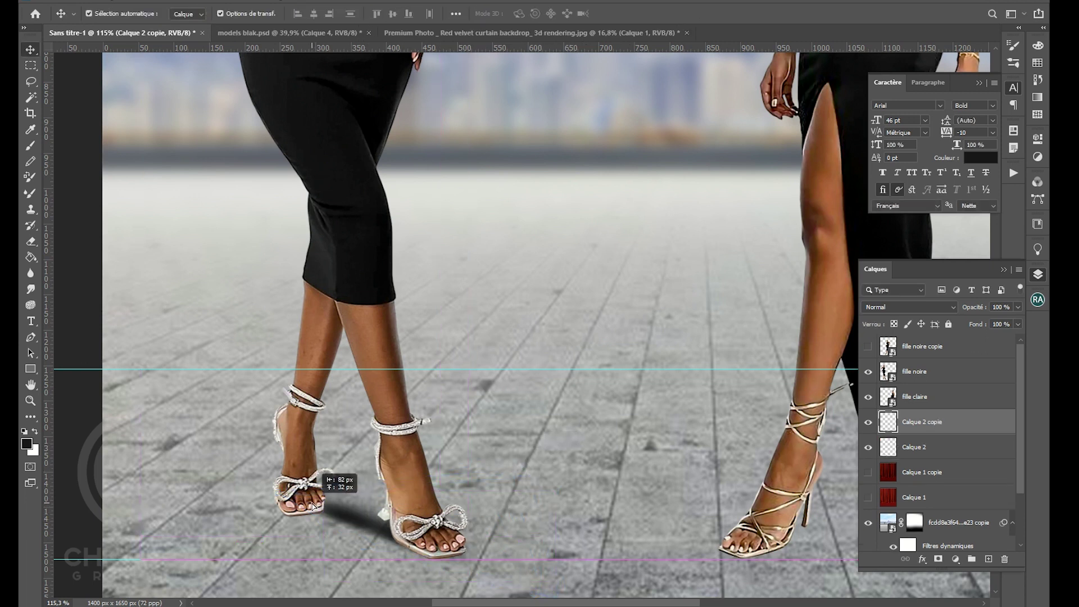
{"action": "left_click_drag", "start_coordinate": [381, 469], "coordinate": [396, 416]}
{"action": "left_click_drag", "start_coordinate": [279, 418], "coordinate": [227, 450]}
{"action": "left_click_drag", "start_coordinate": [343, 521], "coordinate": [356, 521]}
{"action": "left_click_drag", "start_coordinate": [280, 559], "coordinate": [144, 605]}
{"action": "left_click_drag", "start_coordinate": [285, 514], "coordinate": [313, 501]}
{"action": "key", "text": "Return"}
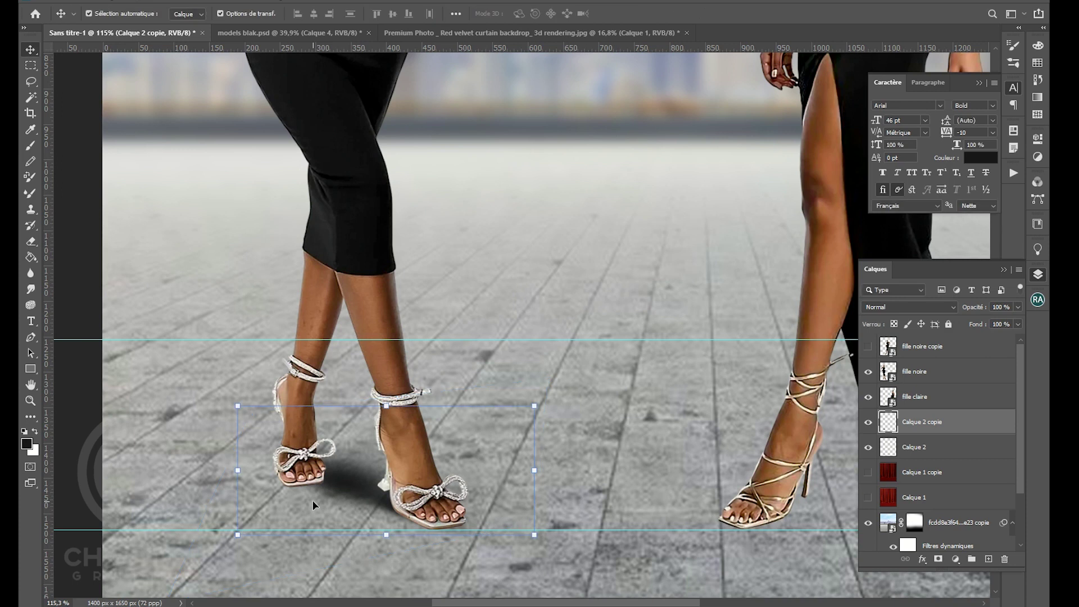
- Duplicate the Calque 2 shadow and move, rotate and scale the copy to sit beneath fille noire's back foot
{"action": "left_click", "coordinate": [604, 390]}
{"action": "left_click", "coordinate": [396, 511]}
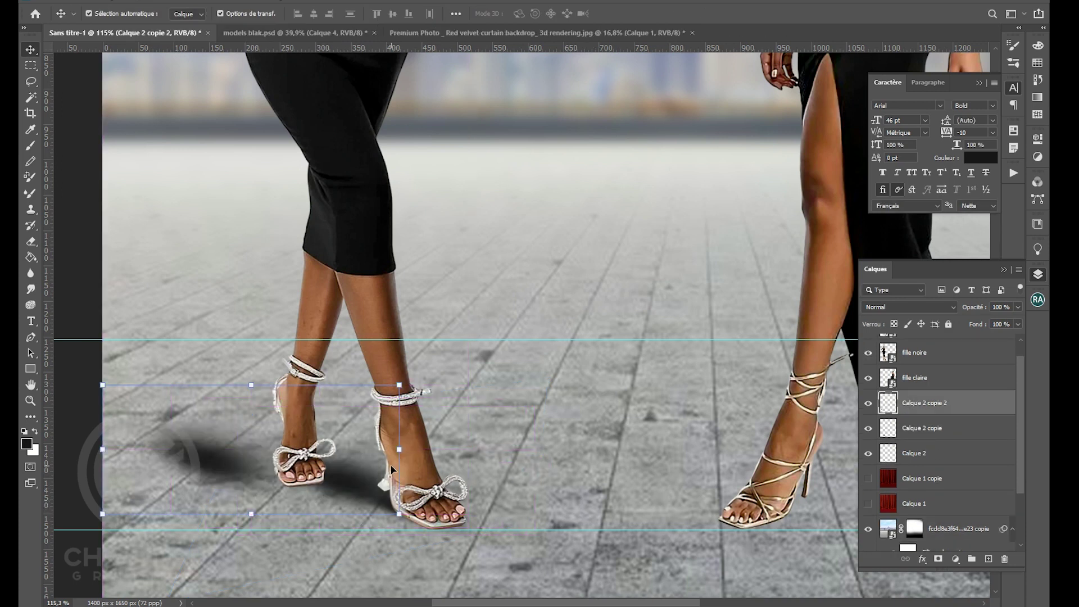
{"action": "left_click", "coordinate": [906, 430]}
{"action": "key", "text": "ctrl+j"}
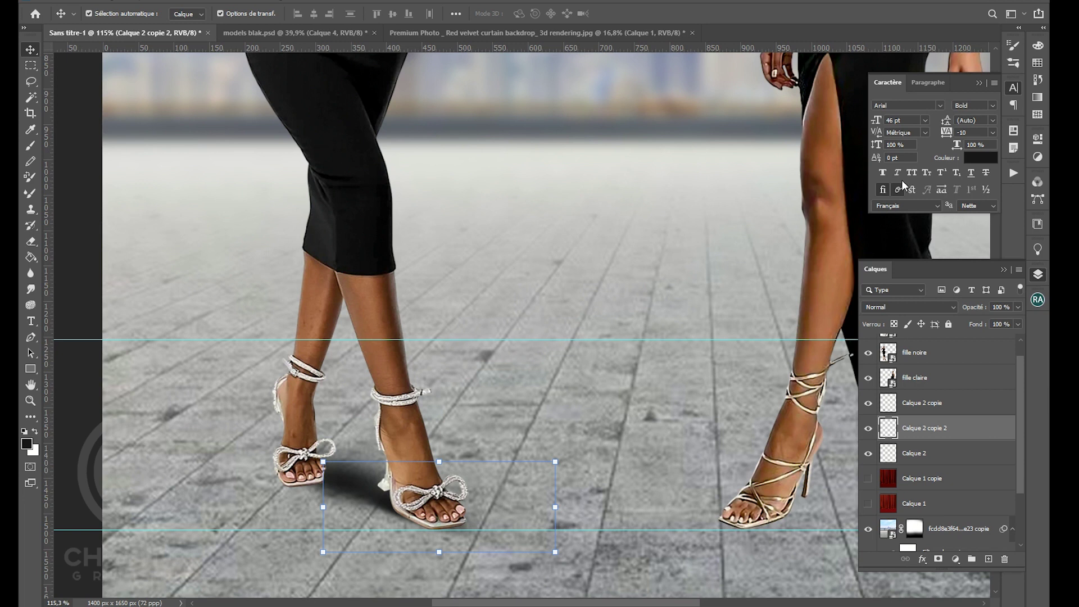
{"action": "scroll", "coordinate": [488, 448], "scroll_direction": "up", "scroll_amount": 5}
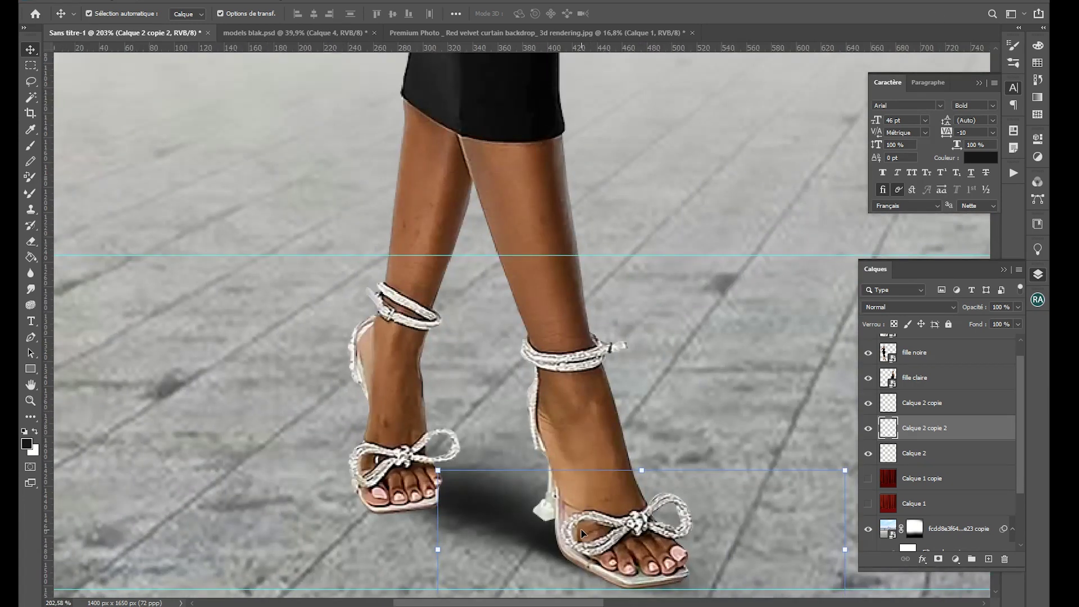
{"action": "left_click_drag", "start_coordinate": [559, 540], "coordinate": [375, 482]}
{"action": "left_click_drag", "start_coordinate": [668, 574], "coordinate": [372, 296]}
{"action": "left_click_drag", "start_coordinate": [179, 308], "coordinate": [164, 358]}
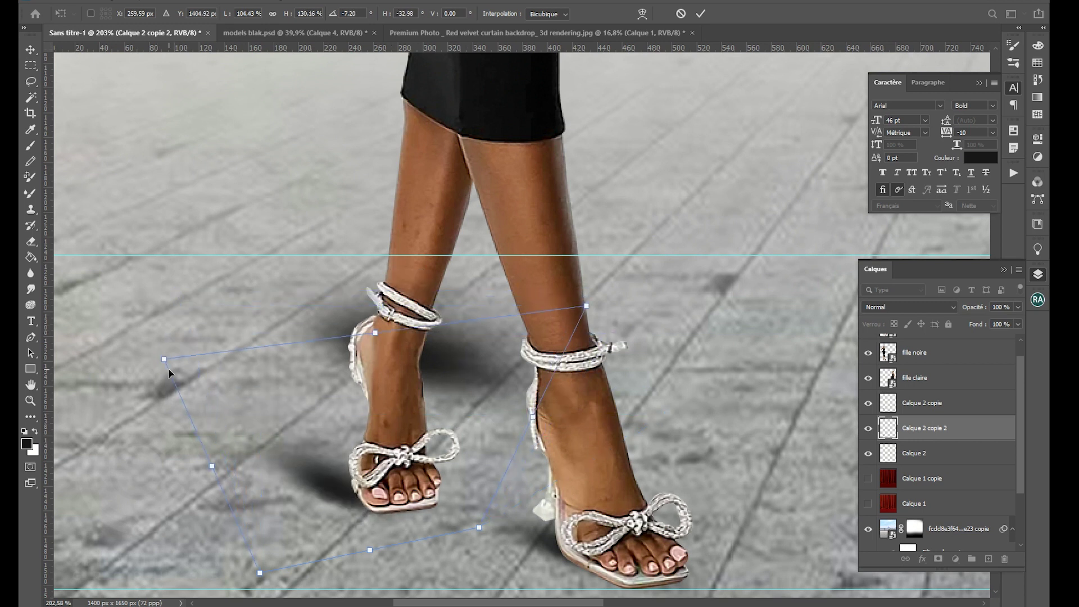
{"action": "left_click_drag", "start_coordinate": [480, 527], "coordinate": [506, 517]}
{"action": "left_click_drag", "start_coordinate": [403, 497], "coordinate": [428, 508]}
{"action": "key", "text": "Return"}
- Reposition and enlarge the wide Calque 2 copie shadow between fille noire's feet and set its opacity to 76%
{"action": "left_click_drag", "start_coordinate": [339, 323], "coordinate": [422, 480]}
{"action": "scroll", "coordinate": [480, 496], "scroll_direction": "down", "scroll_amount": 6}
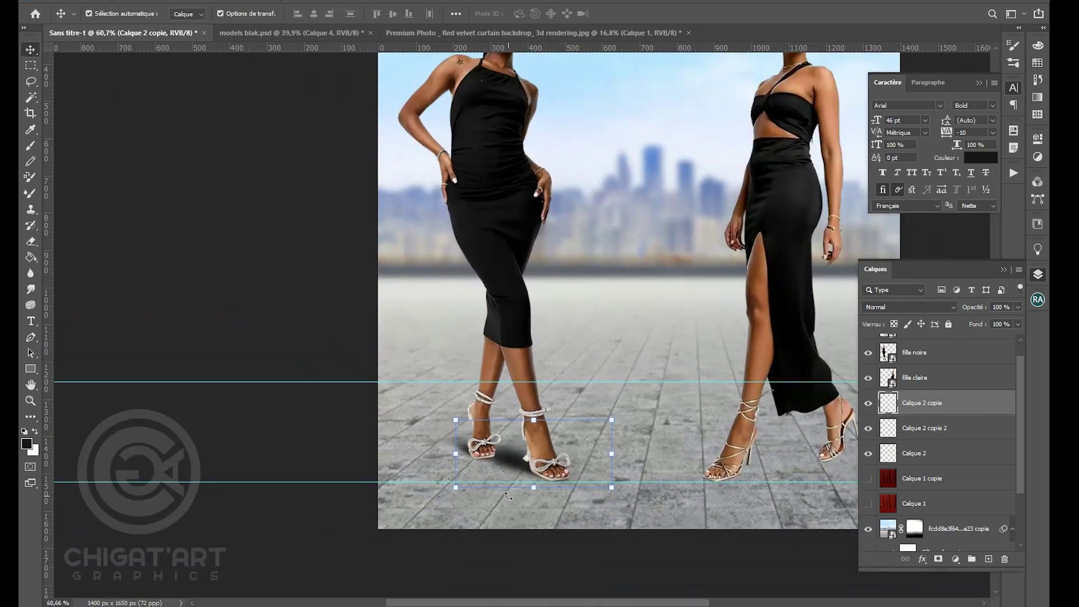
{"action": "left_click_drag", "start_coordinate": [457, 488], "coordinate": [371, 514]}
{"action": "key", "text": "Return"}
{"action": "left_click", "coordinate": [1018, 307]}
{"action": "left_click_drag", "start_coordinate": [1017, 322], "coordinate": [1006, 325]}
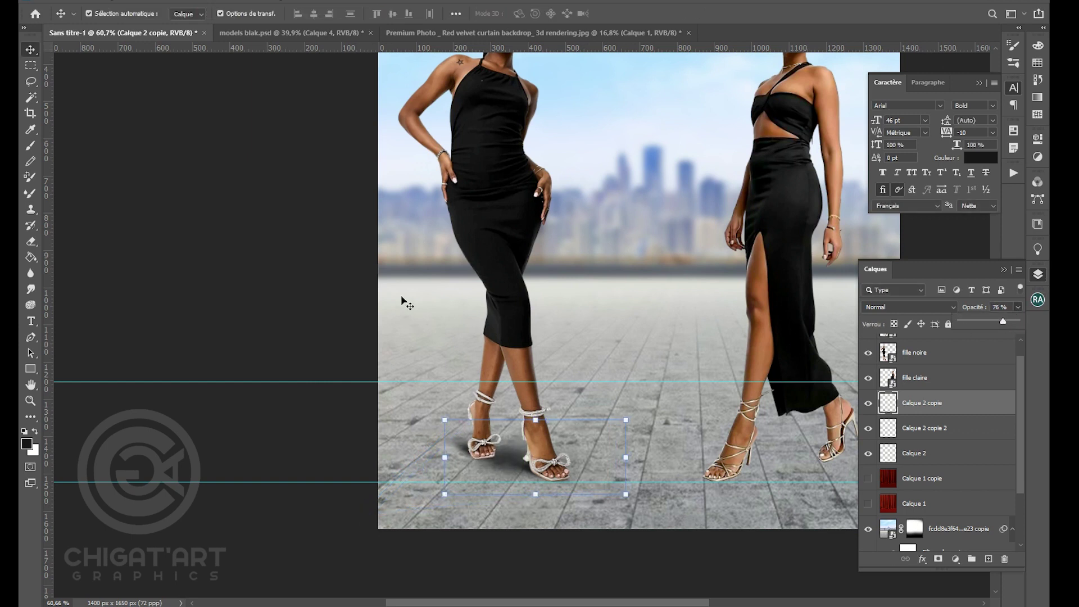
{"action": "left_click", "coordinate": [407, 304]}
{"action": "key", "text": "ctrl+0"}
{"action": "scroll", "coordinate": [409, 401], "scroll_direction": "up", "scroll_amount": 3}
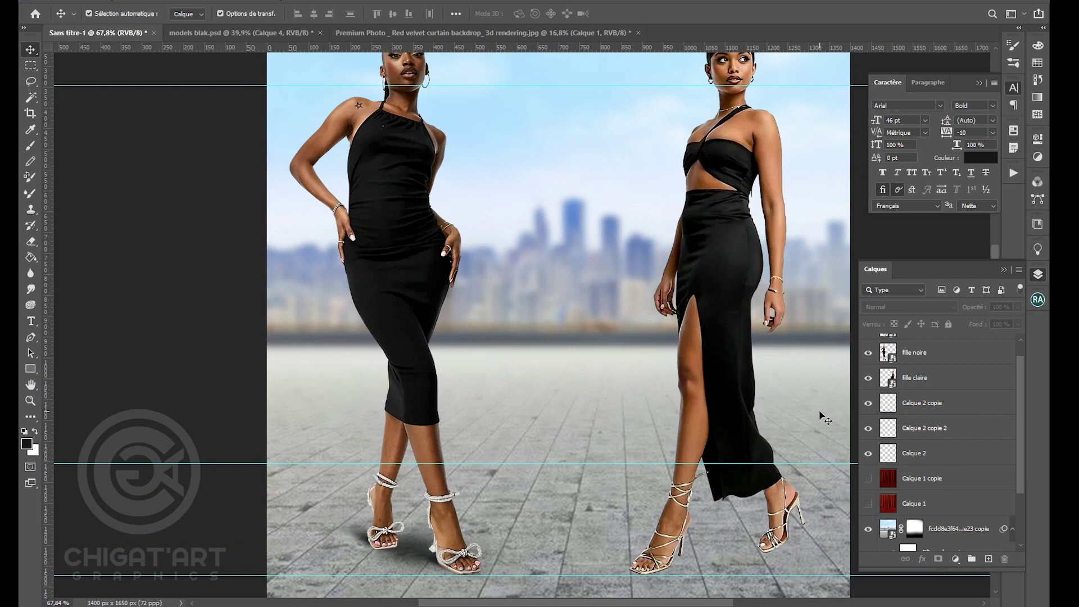
- Lower the opacity of the wide Calque 2 copie shadow between fille noire's feet to 57%
{"action": "left_click", "coordinate": [912, 404]}
{"action": "left_click", "coordinate": [1018, 307]}
{"action": "left_click_drag", "start_coordinate": [1006, 321], "coordinate": [993, 322]}
{"action": "scroll", "coordinate": [646, 399], "scroll_direction": "down", "scroll_amount": 2}
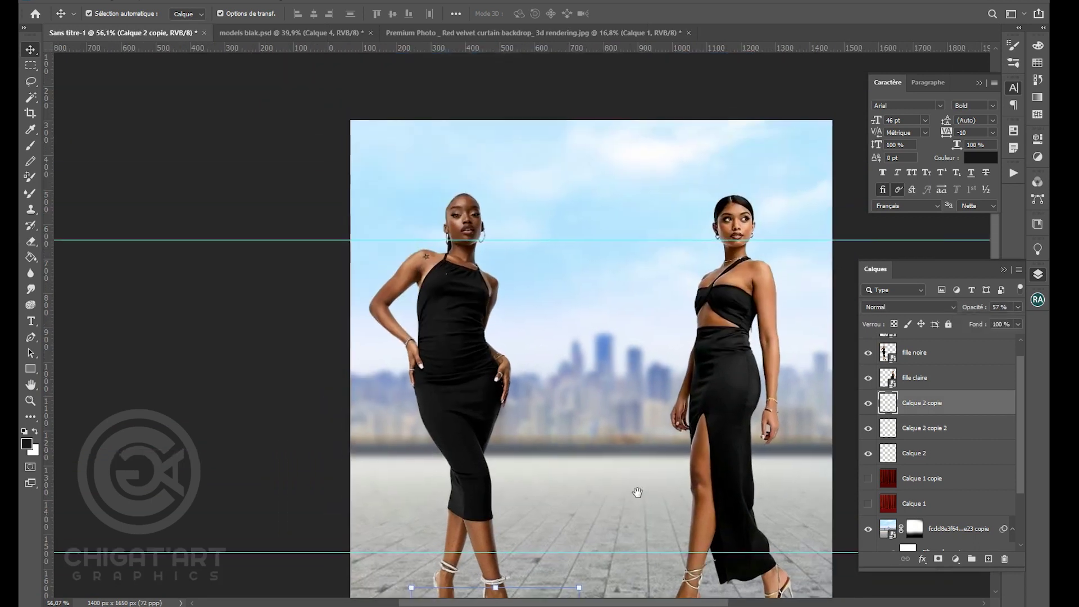
{"action": "scroll", "coordinate": [589, 427], "scroll_direction": "up", "scroll_amount": 4}
{"action": "scroll", "coordinate": [562, 495], "scroll_direction": "down", "scroll_amount": 2}
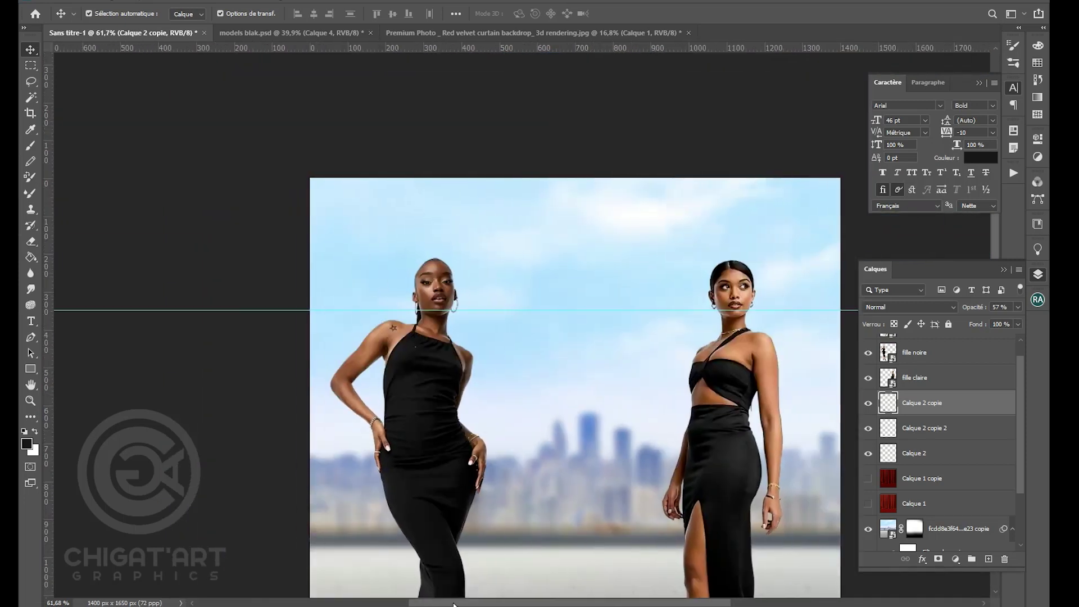
{"action": "scroll", "coordinate": [404, 516], "scroll_direction": "up", "scroll_amount": 3}
{"action": "scroll", "coordinate": [403, 516], "scroll_direction": "up", "scroll_amount": 3}
- Reshape the Calque 2 copie 2 shadow slightly so it fits beneath fille noire's back foot
{"action": "left_click", "coordinate": [370, 538]}
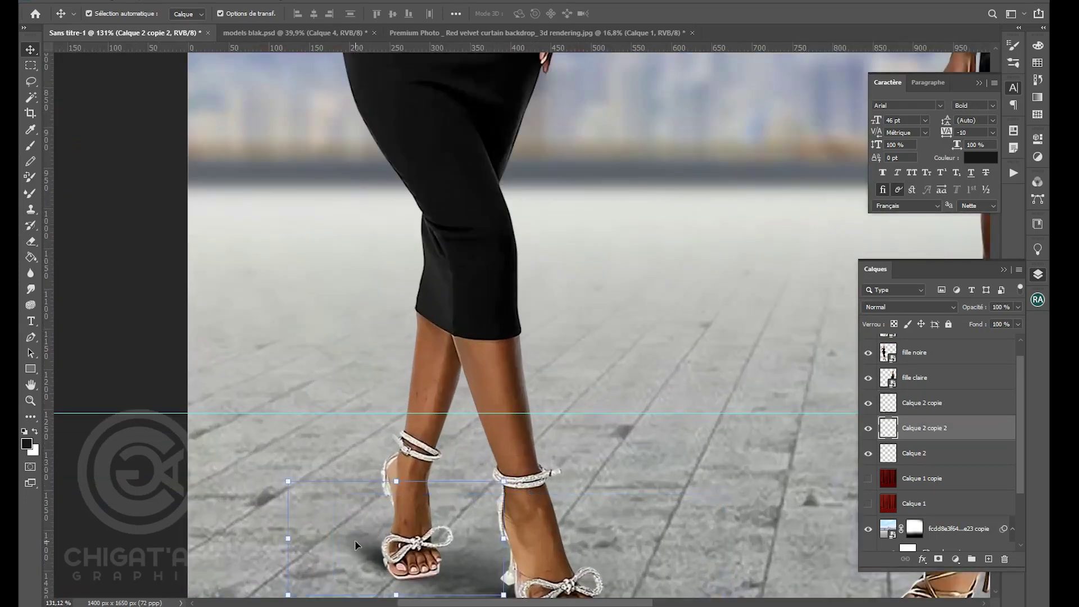
{"action": "key", "text": "ctrl+t"}
{"action": "left_click_drag", "start_coordinate": [396, 482], "coordinate": [412, 465]}
{"action": "key", "text": "Return"}
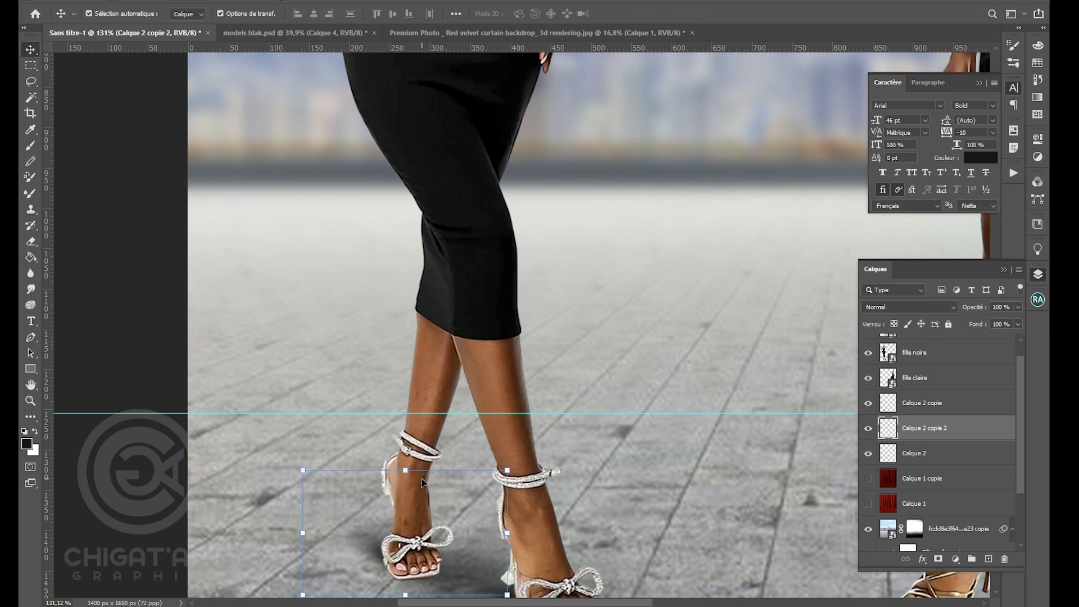
{"action": "scroll", "coordinate": [424, 482], "scroll_direction": "down", "scroll_amount": 2}
{"action": "left_click", "coordinate": [513, 514]}
{"action": "scroll", "coordinate": [241, 526], "scroll_direction": "down", "scroll_amount": 2}
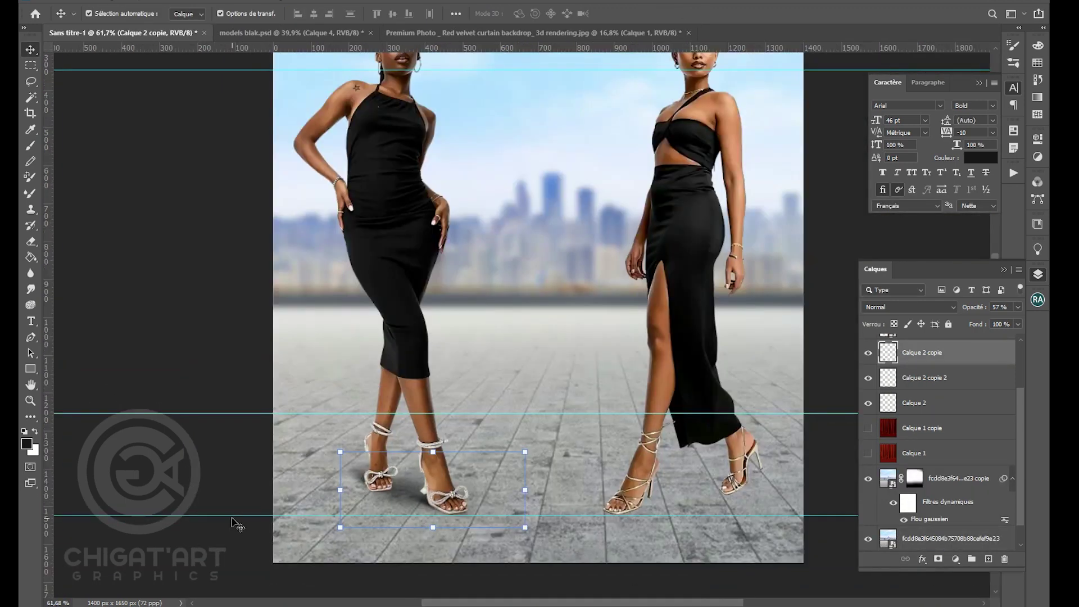
{"action": "left_click", "coordinate": [243, 527]}
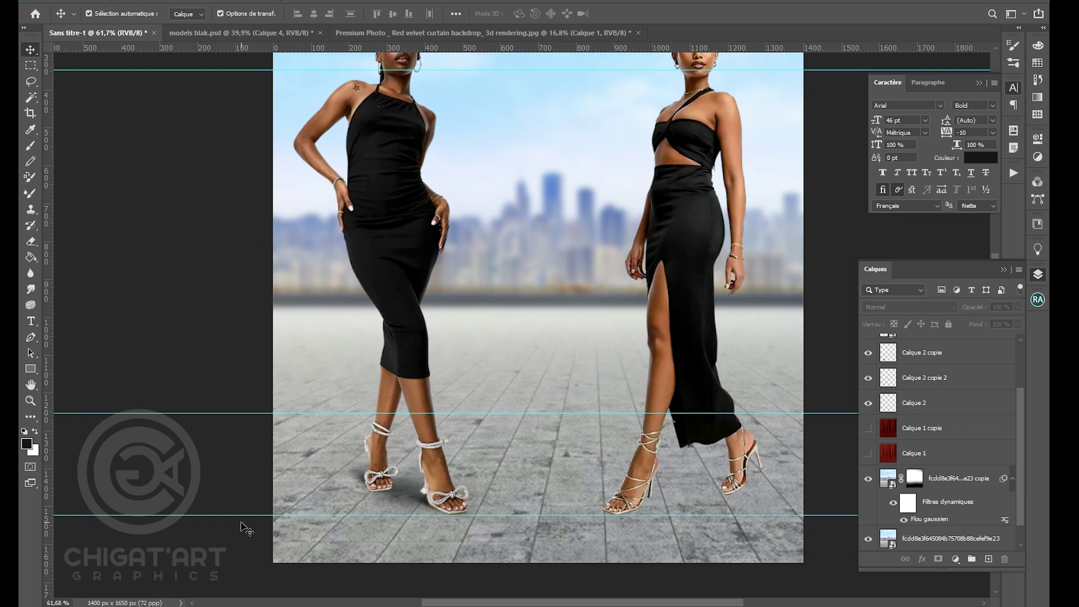
- Duplicate fille noire's foot shadow, place the copy beneath fille claire's front foot, and rotate and widen it
{"action": "scroll", "coordinate": [242, 529], "scroll_direction": "up", "scroll_amount": 2}
{"action": "scroll", "coordinate": [351, 450], "scroll_direction": "right", "scroll_amount": 3}
{"action": "left_click_drag", "start_coordinate": [337, 503], "coordinate": [557, 491]}
{"action": "left_click_drag", "start_coordinate": [640, 501], "coordinate": [765, 508]}
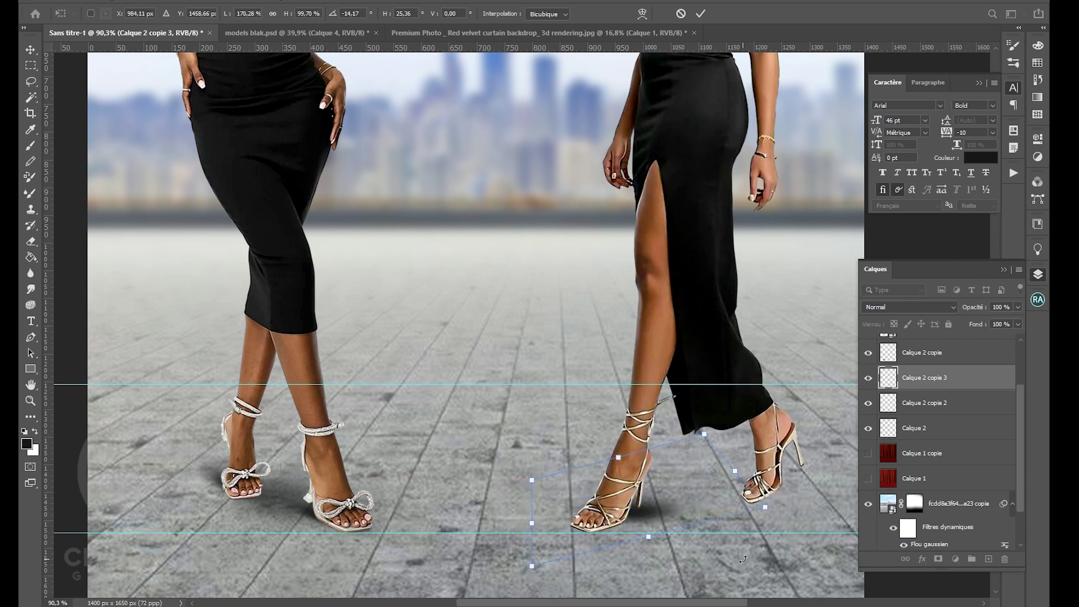
{"action": "left_click_drag", "start_coordinate": [688, 512], "coordinate": [677, 525]}
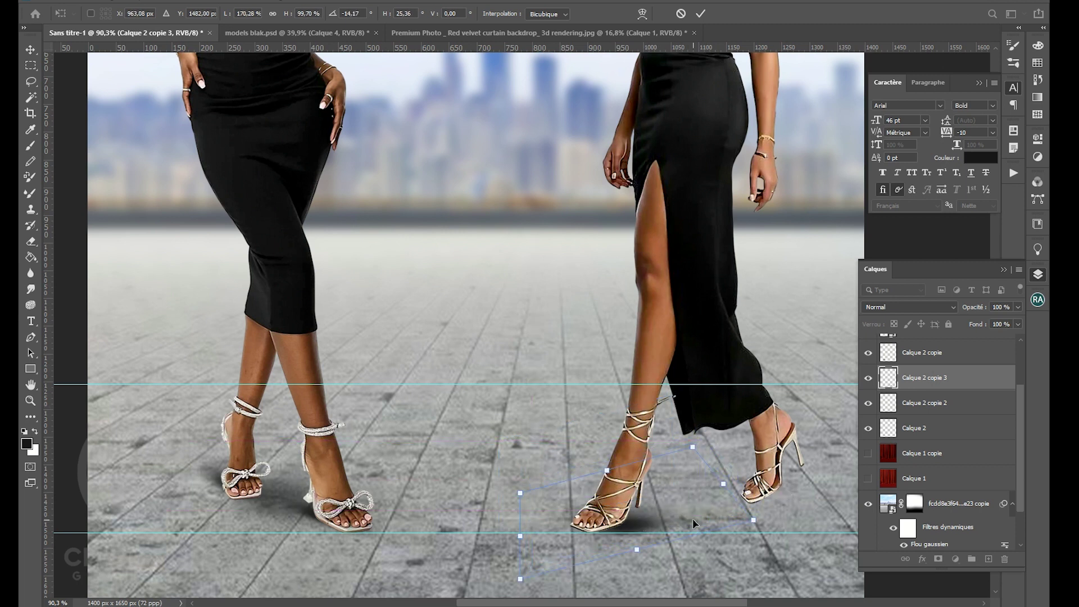
- Skew the Calque 2 copie 3 shadow vertically about -22° and nudge it tightly under fille claire's front foot
{"action": "left_click_drag", "start_coordinate": [754, 520], "coordinate": [749, 504]}
{"action": "left_click_drag", "start_coordinate": [700, 500], "coordinate": [709, 470]}
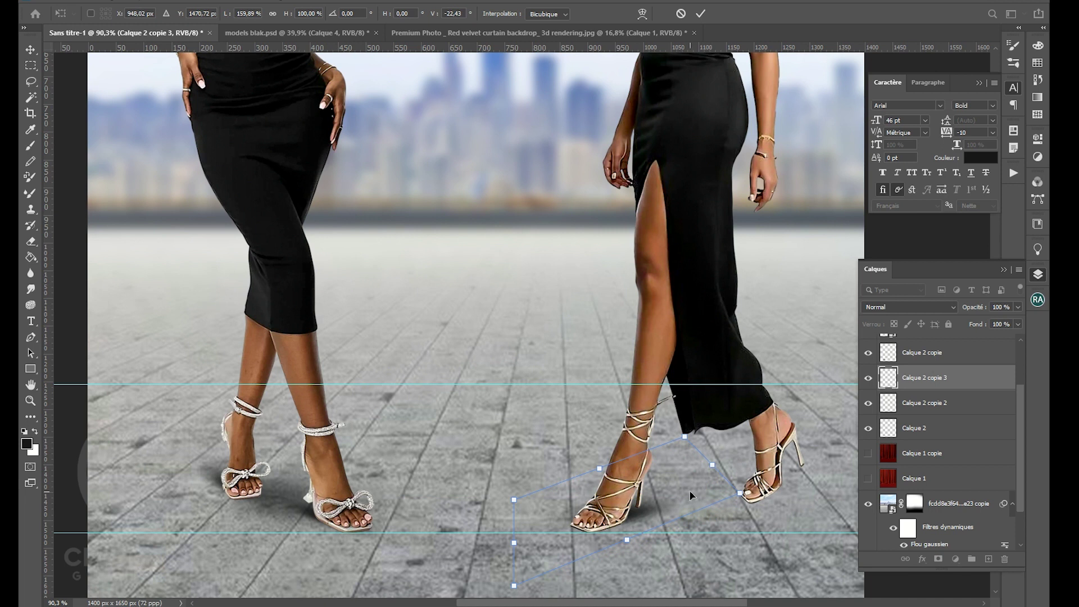
{"action": "key", "text": "Left"}
{"action": "key", "text": "Left"}
{"action": "key", "text": "Left"}
{"action": "key", "text": "Down"}
{"action": "key", "text": "Down"}
{"action": "key", "text": "Down"}
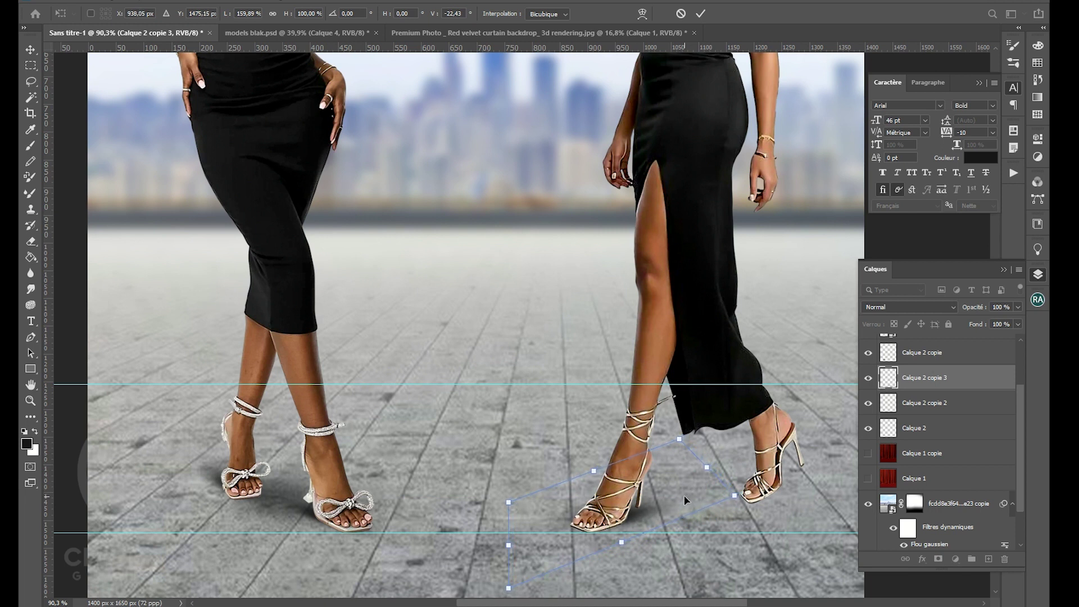
{"action": "key", "text": "Return"}
- Duplicate the Calque 2 copie 3 shadow to fille claire's back foot and narrow the copy to about 83% width
{"action": "left_click_drag", "start_coordinate": [684, 499], "coordinate": [785, 489]}
{"action": "left_click_drag", "start_coordinate": [674, 461], "coordinate": [561, 488]}
{"action": "left_click_drag", "start_coordinate": [742, 493], "coordinate": [745, 485]}
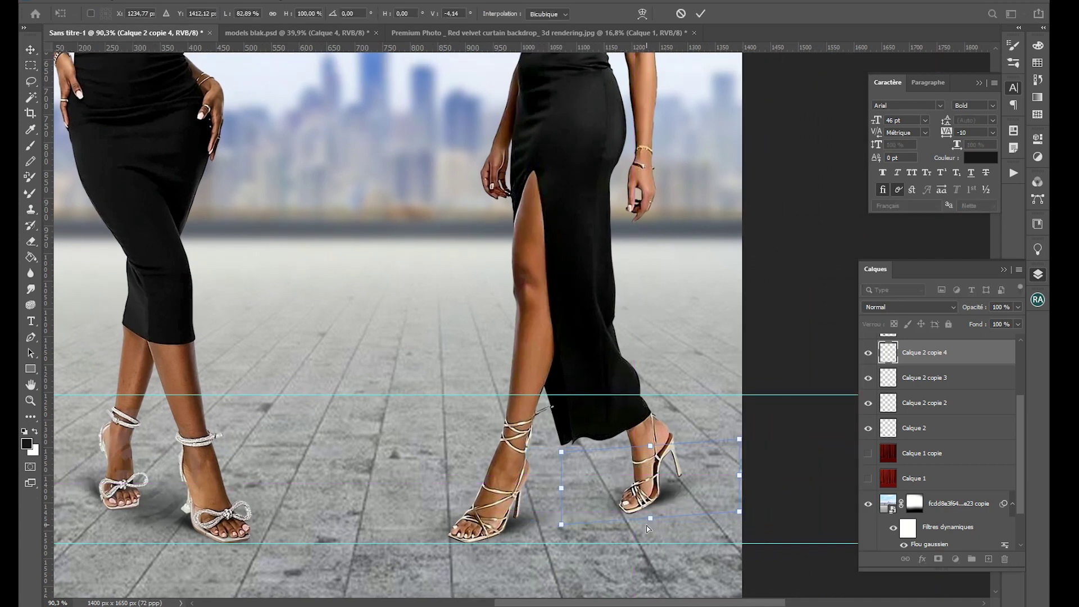
- Skew and shrink the Calque 2 copie 4 shadow so it follows the angle of fille claire's back foot
{"action": "left_click_drag", "start_coordinate": [562, 525], "coordinate": [530, 540]}
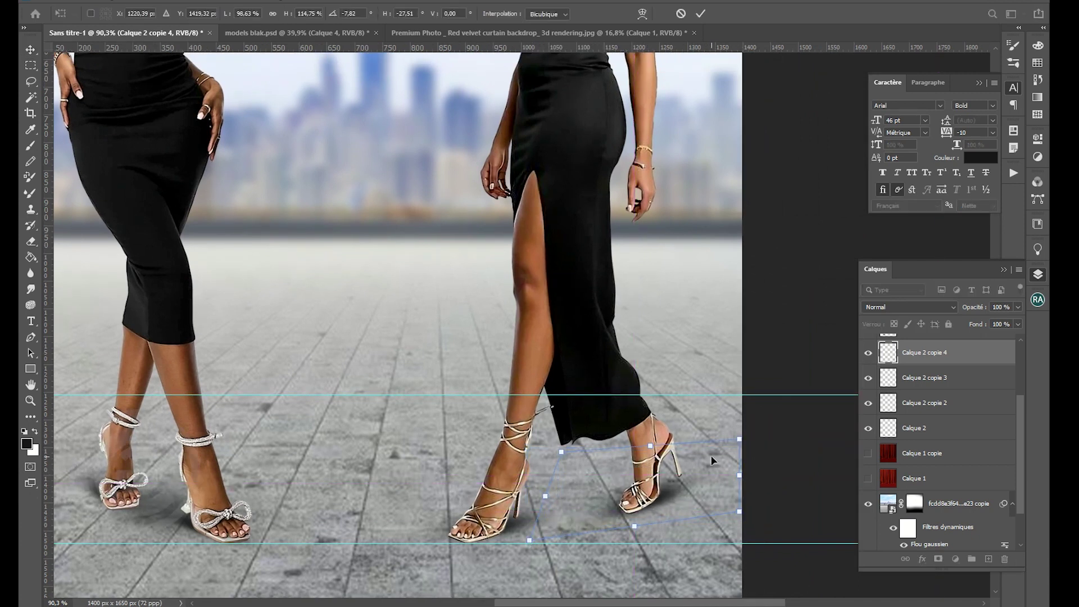
{"action": "left_click_drag", "start_coordinate": [561, 452], "coordinate": [635, 478]}
{"action": "left_click_drag", "start_coordinate": [743, 438], "coordinate": [742, 446]}
{"action": "left_click_drag", "start_coordinate": [743, 510], "coordinate": [730, 470]}
{"action": "left_click_drag", "start_coordinate": [555, 505], "coordinate": [561, 510]}
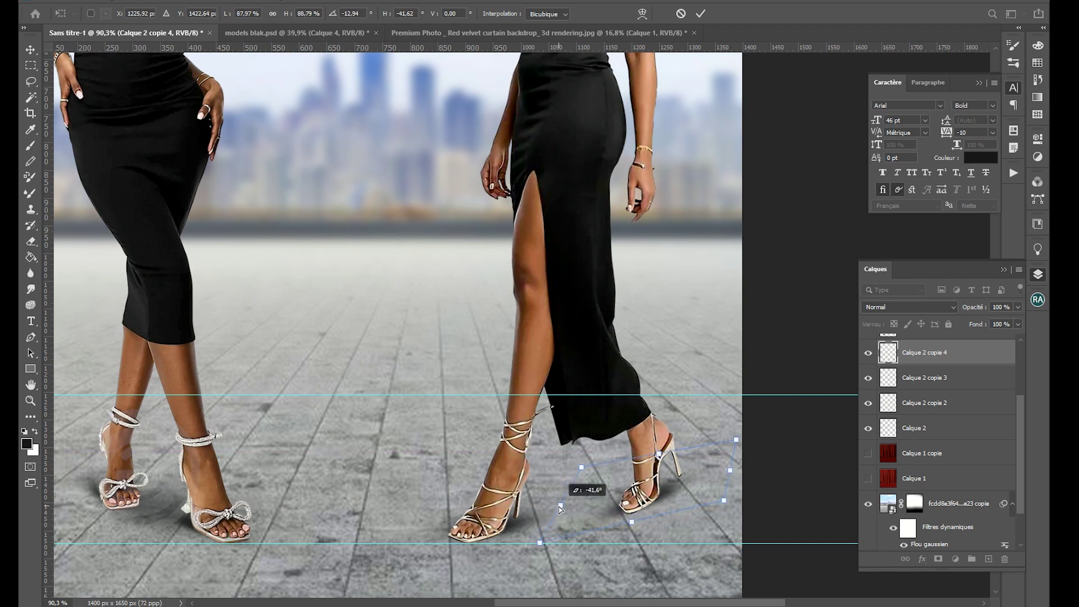
{"action": "key", "text": "Return"}
{"action": "key", "text": "e"}
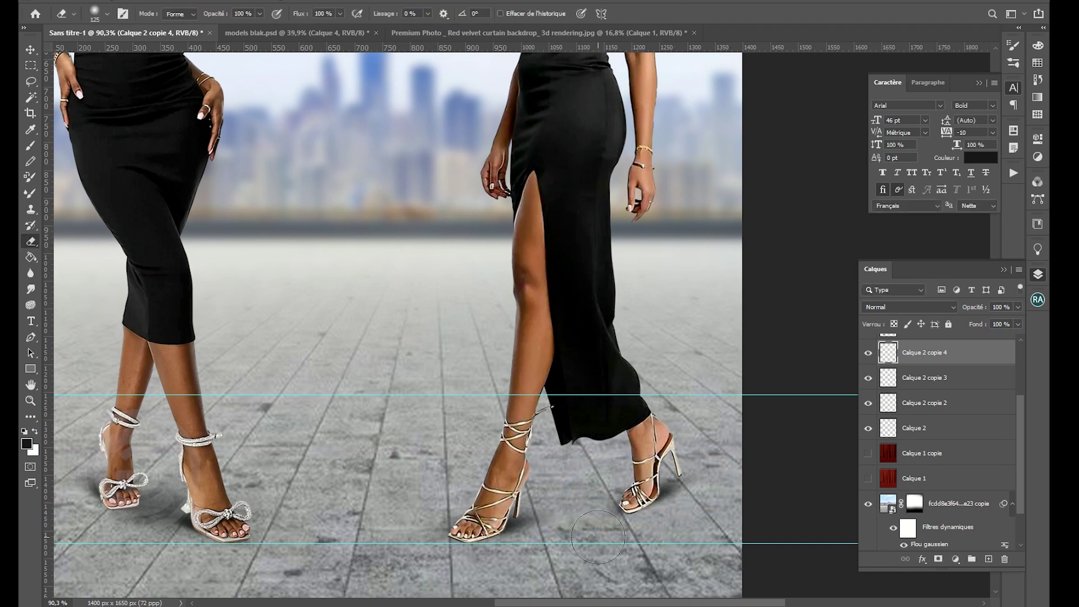
- Duplicate the wide 57% shadow for fille claire, then stretch and skew the copy across the ground between her feet
{"action": "scroll", "coordinate": [702, 415], "scroll_direction": "down", "scroll_amount": 4}
{"action": "key", "text": "v"}
{"action": "left_click_drag", "start_coordinate": [376, 493], "coordinate": [661, 440]}
{"action": "left_click_drag", "start_coordinate": [611, 529], "coordinate": [427, 528]}
{"action": "left_click_drag", "start_coordinate": [525, 488], "coordinate": [641, 490]}
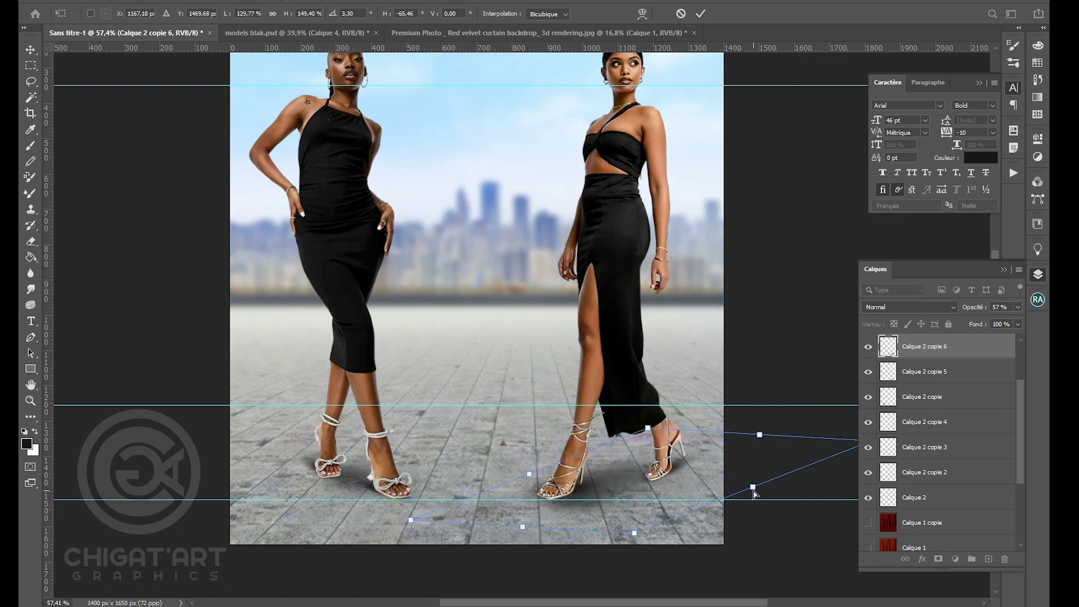
{"action": "left_click_drag", "start_coordinate": [754, 490], "coordinate": [755, 505]}
{"action": "left_click_drag", "start_coordinate": [716, 475], "coordinate": [728, 469]}
{"action": "key", "text": "Return"}
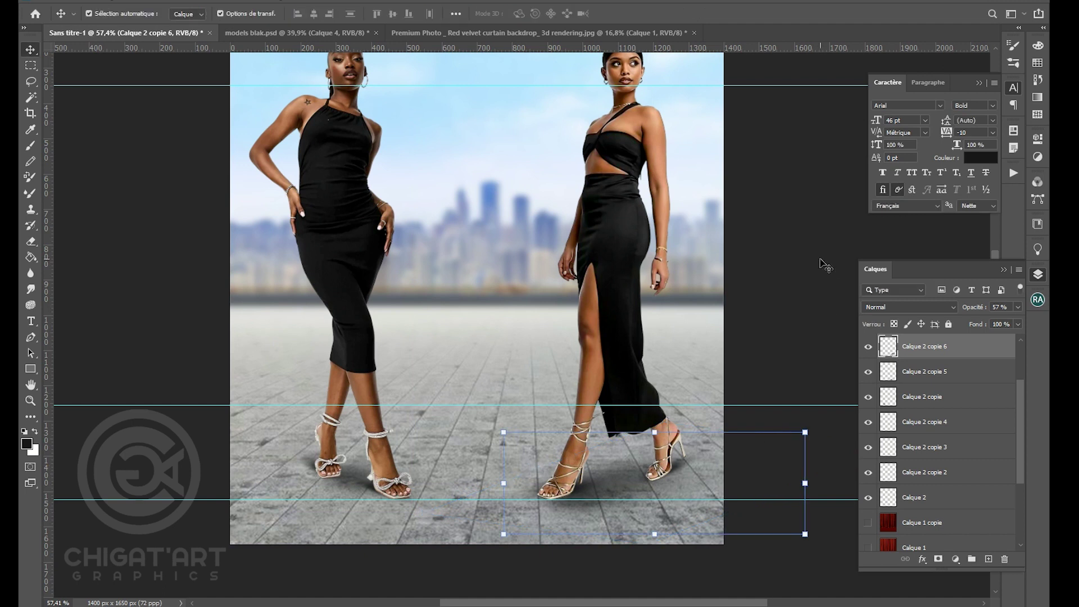
{"action": "left_click", "coordinate": [828, 276]}
{"action": "scroll", "coordinate": [573, 358], "scroll_direction": "down", "scroll_amount": 4}
{"action": "scroll", "coordinate": [571, 355], "scroll_direction": "up", "scroll_amount": 4}
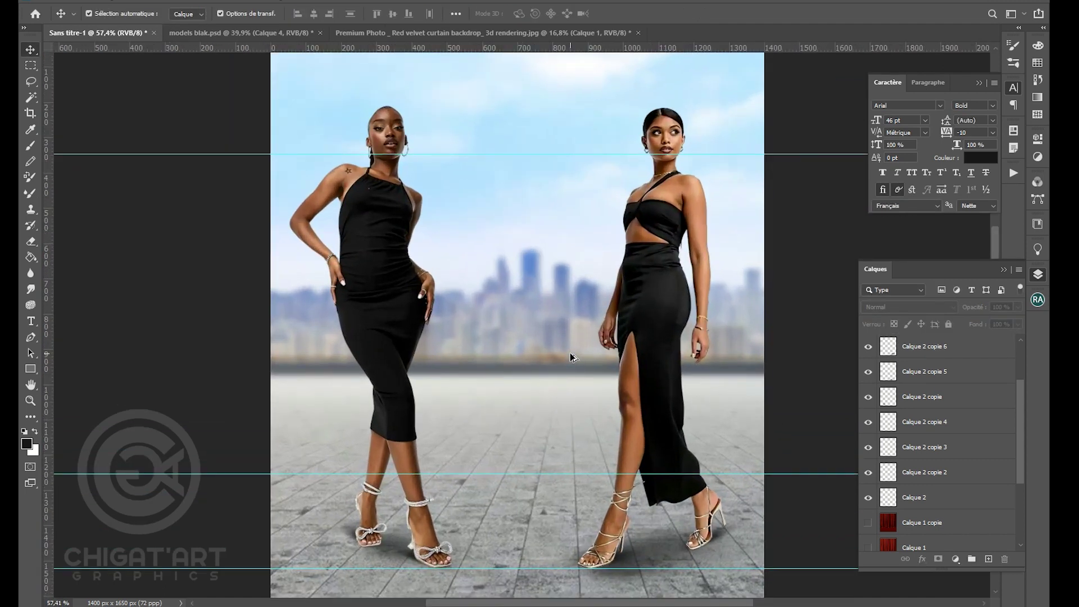
{"action": "scroll", "coordinate": [495, 306], "scroll_direction": "up", "scroll_amount": 3}
{"action": "scroll", "coordinate": [377, 162], "scroll_direction": "down", "scroll_amount": 4}
- Apply a Camera Raw filter to fille noire with Tons foncés at +43 and Noirs at -46
{"action": "left_click", "coordinate": [397, 204]}
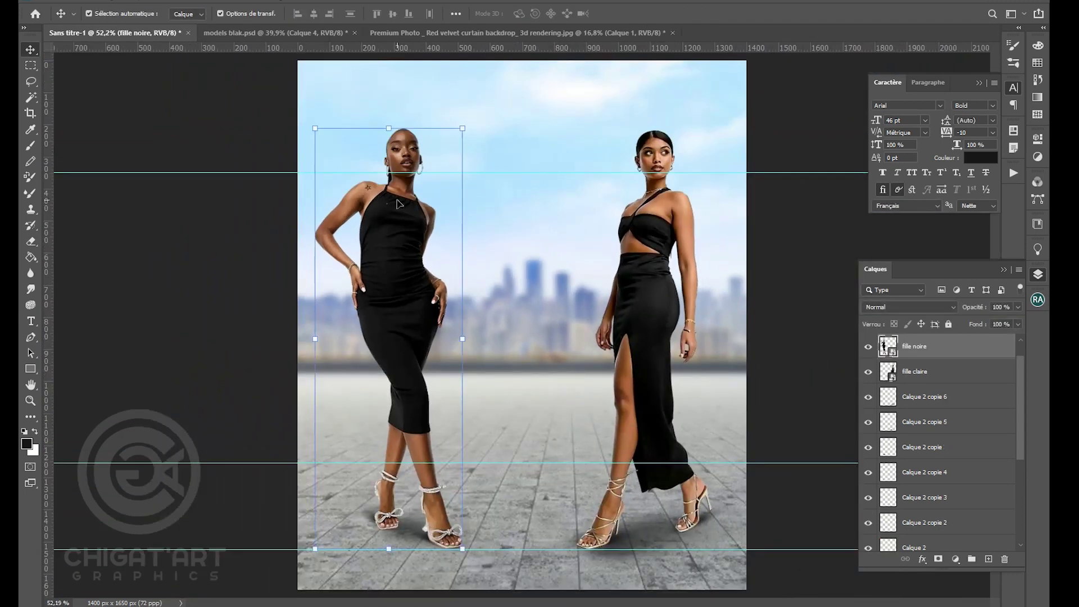
{"action": "left_click", "coordinate": [231, 0]}
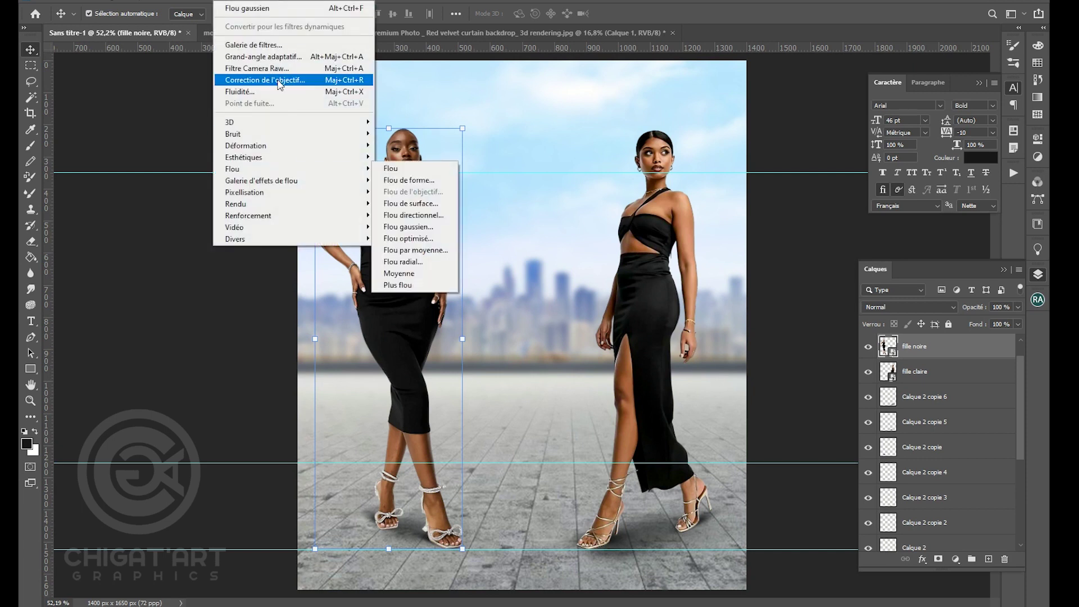
{"action": "left_click", "coordinate": [287, 72]}
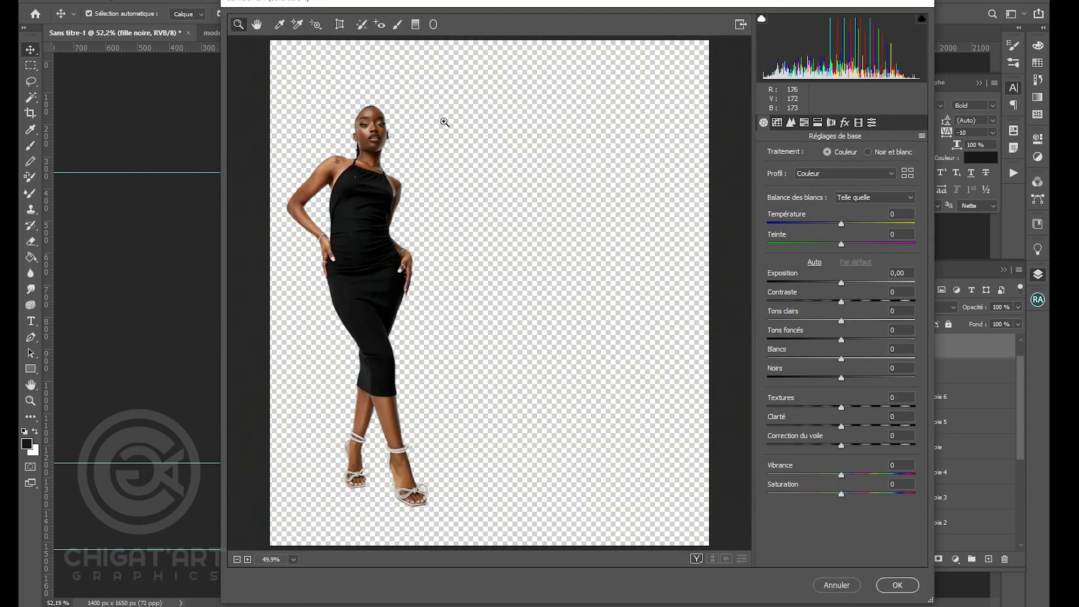
{"action": "left_click", "coordinate": [852, 339]}
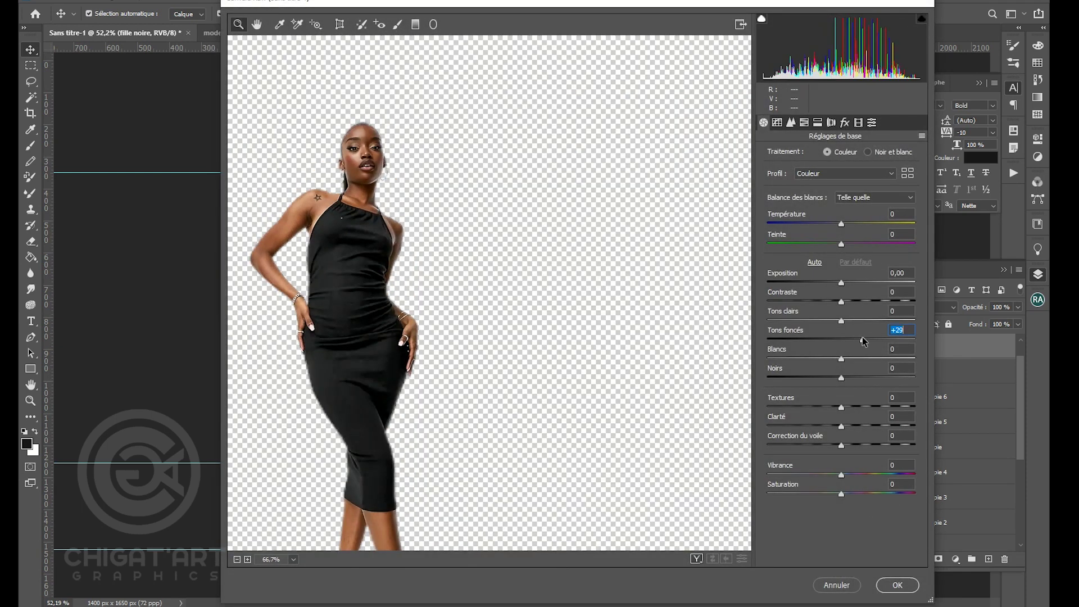
{"action": "left_click", "coordinate": [873, 340]}
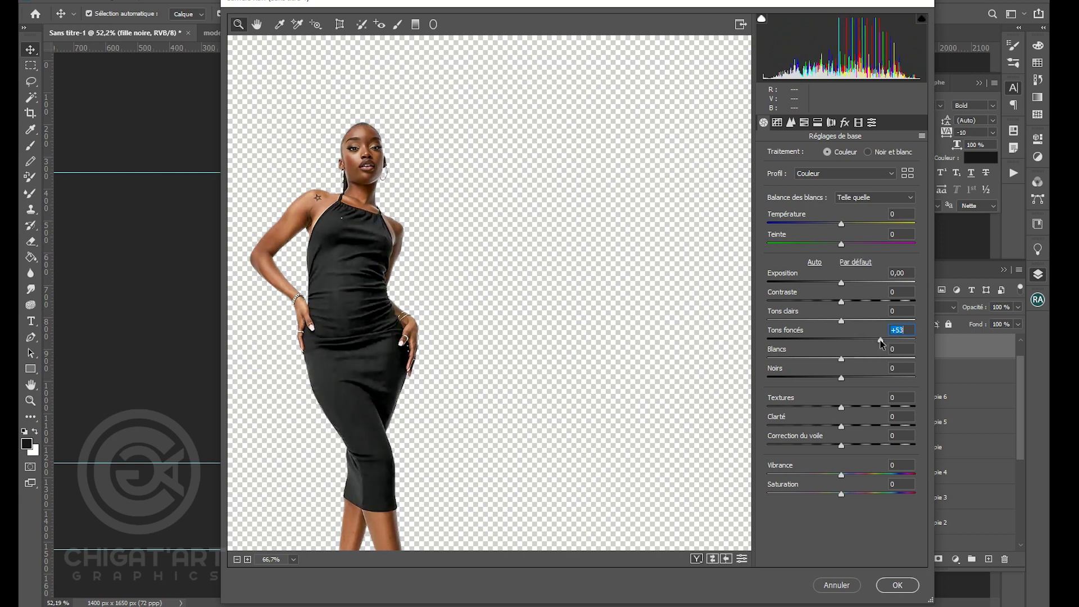
{"action": "left_click", "coordinate": [808, 378]}
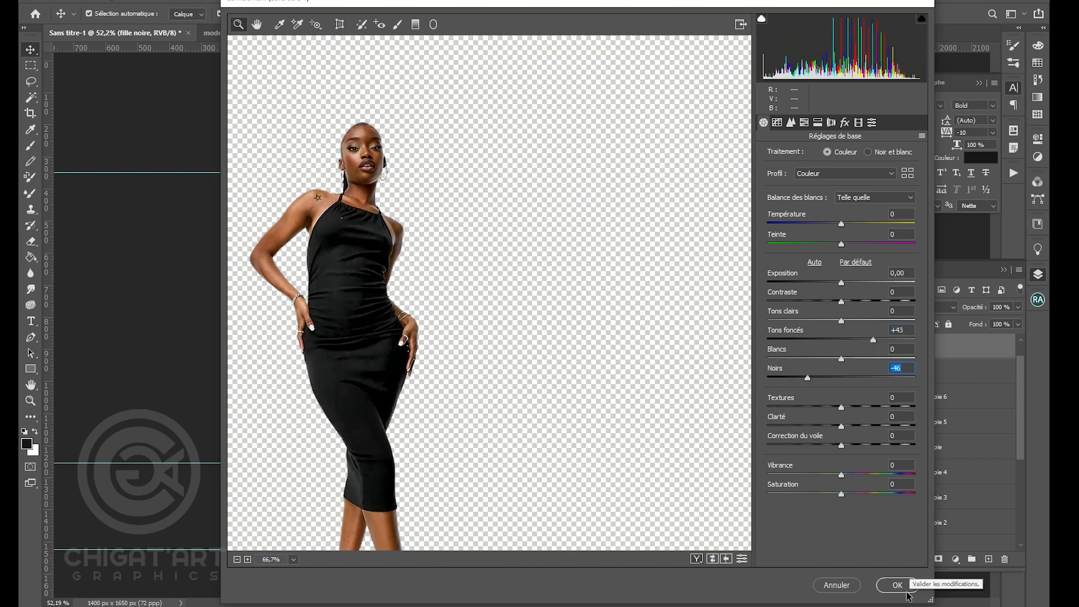
{"action": "left_click", "coordinate": [894, 585]}
- Apply the previous Camera Raw settings to fille claire, with Tons foncés at +43 and Noirs lowered to -80
{"action": "left_click", "coordinate": [641, 320]}
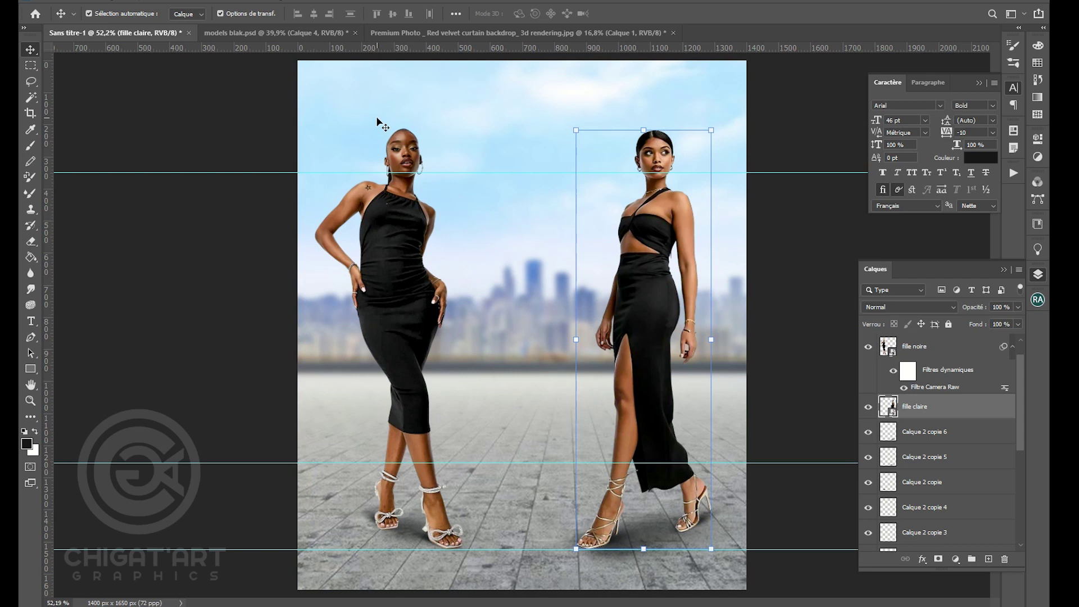
{"action": "left_click", "coordinate": [205, 1]}
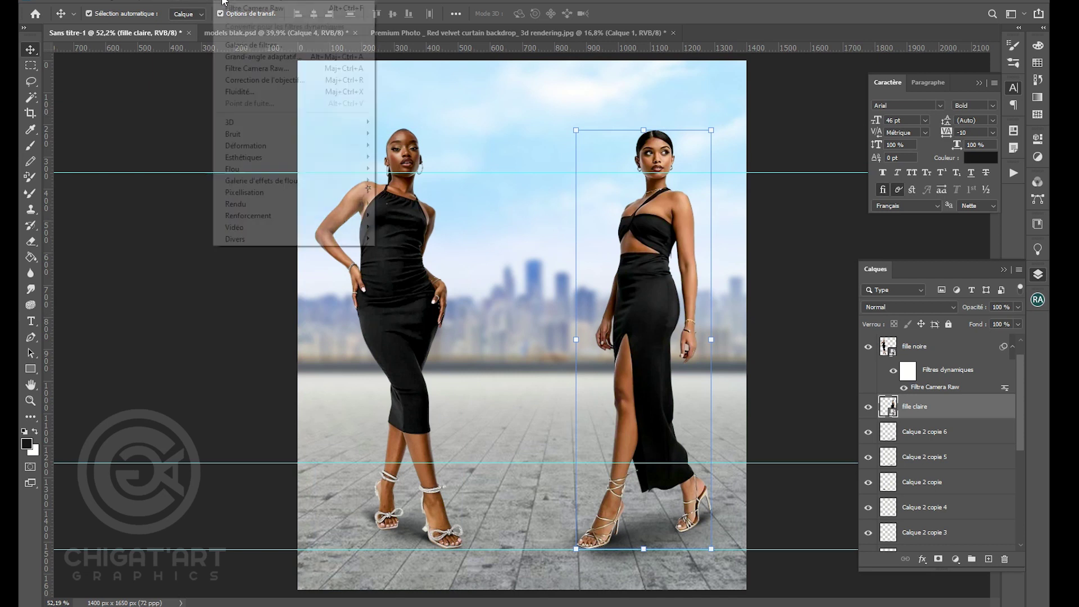
{"action": "left_click", "coordinate": [236, 9]}
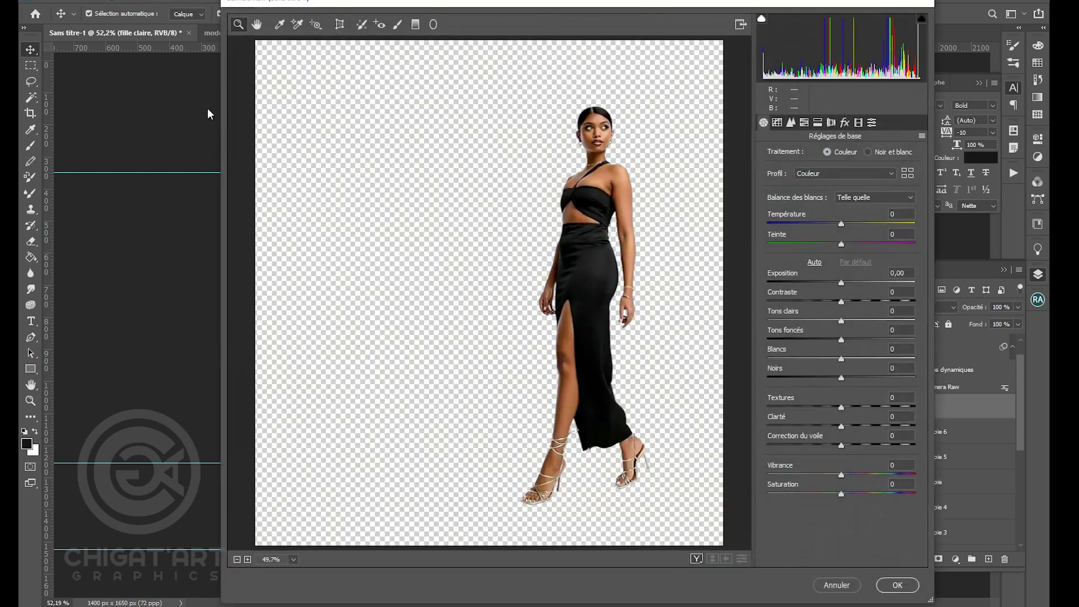
{"action": "left_click", "coordinate": [922, 136]}
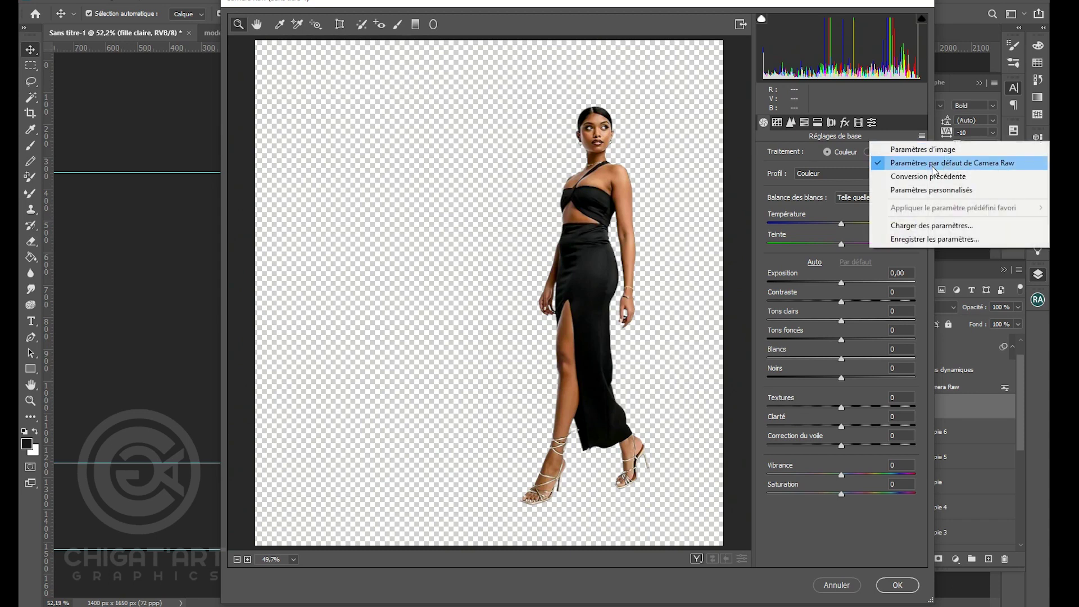
{"action": "left_click", "coordinate": [917, 160]}
{"action": "left_click_drag", "start_coordinate": [808, 378], "coordinate": [783, 380]}
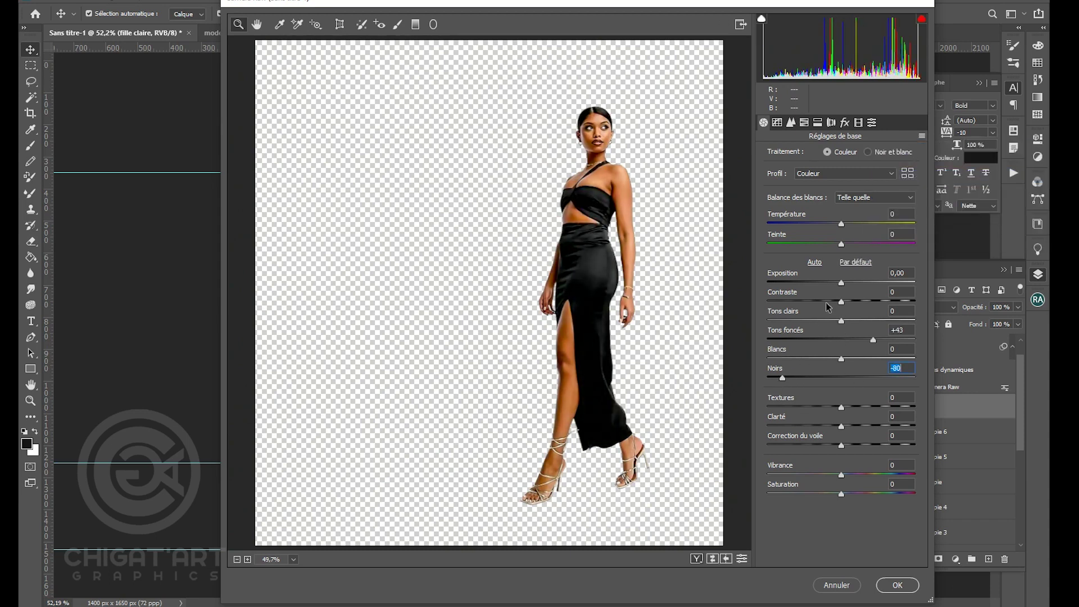
{"action": "left_click", "coordinate": [897, 585]}
{"action": "left_click", "coordinate": [789, 293]}
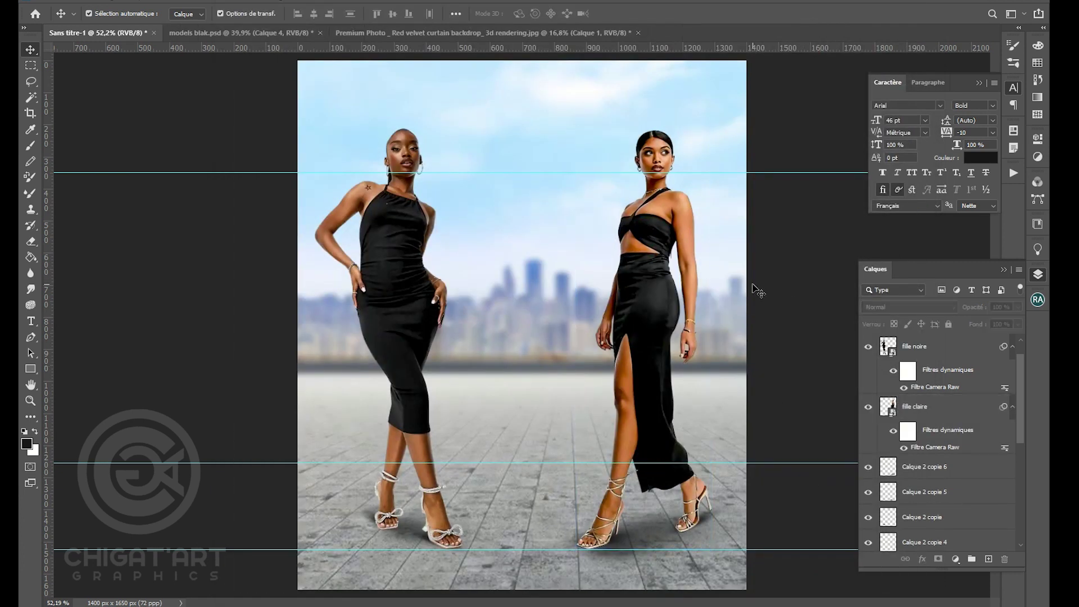
- Darken fille claire with a Teinte/Saturation adjustment, setting Luminosité to -4
{"action": "left_click", "coordinate": [692, 295]}
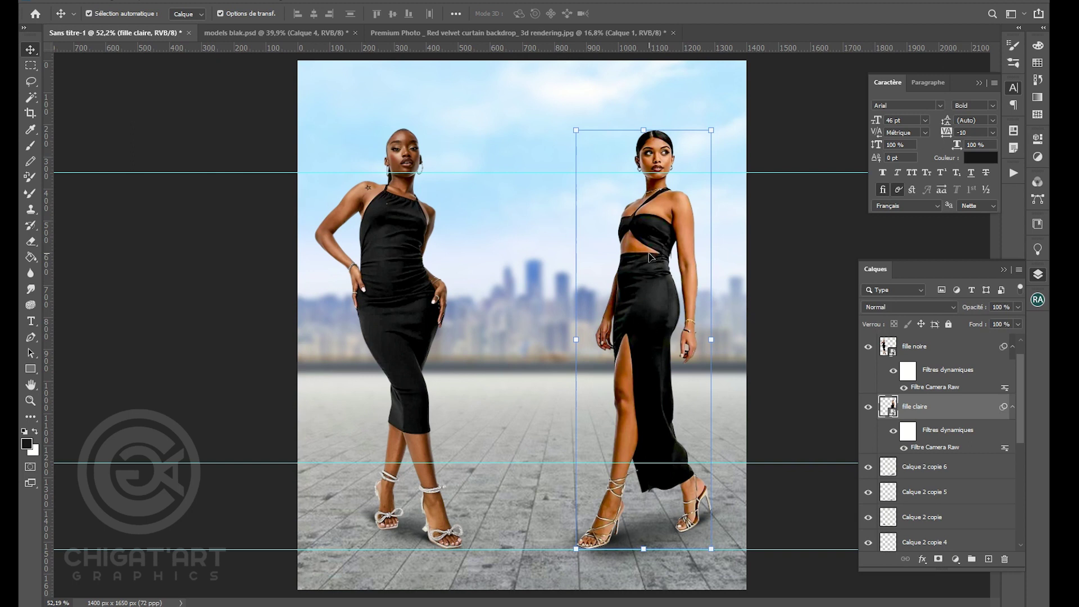
{"action": "key", "text": "ctrl+u"}
{"action": "left_click_drag", "start_coordinate": [788, 403], "coordinate": [785, 403]}
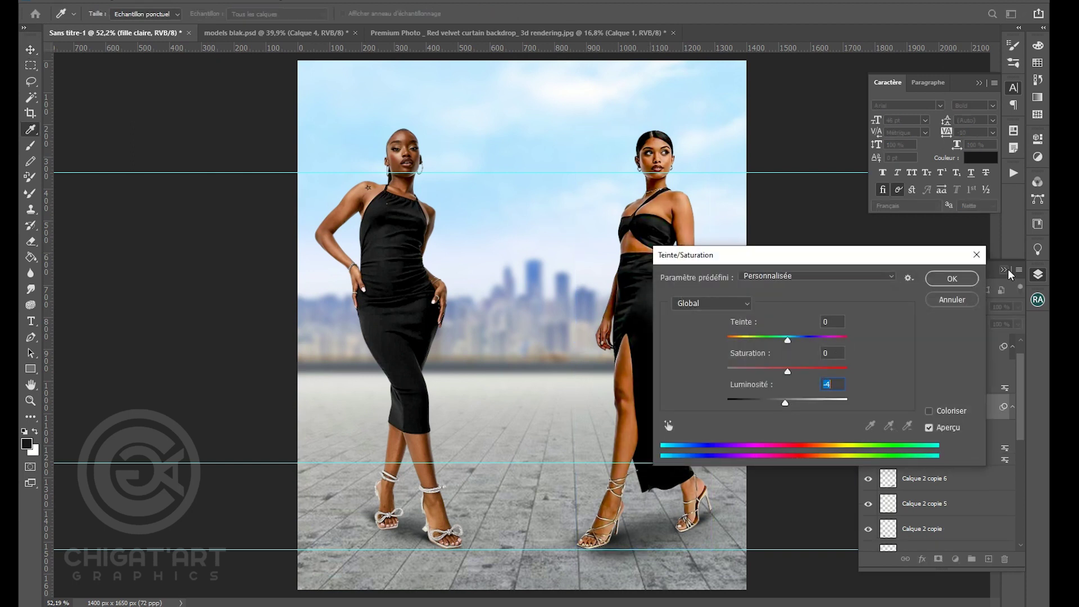
{"action": "left_click", "coordinate": [960, 281]}
- Move the hidden Calque 1 copie and Calque 1 curtain layers below the city background layers
{"action": "scroll", "coordinate": [933, 449], "scroll_direction": "down", "scroll_amount": 3}
{"action": "scroll", "coordinate": [934, 449], "scroll_direction": "down", "scroll_amount": 1}
{"action": "scroll", "coordinate": [933, 450], "scroll_direction": "up", "scroll_amount": 1}
{"action": "left_click", "coordinate": [924, 485]}
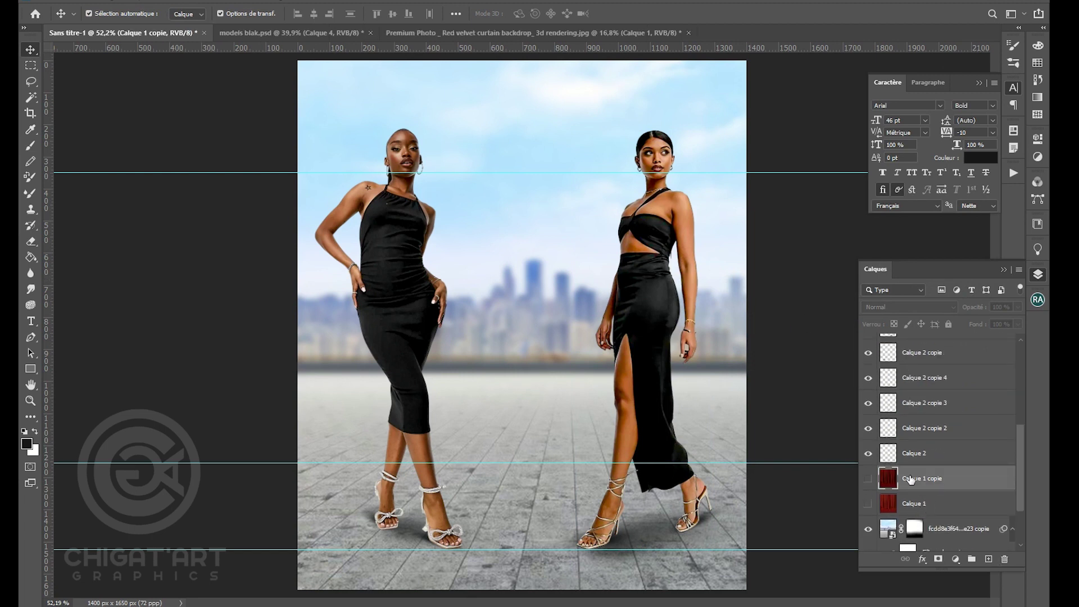
{"action": "left_click", "coordinate": [922, 504], "text": "shift"}
{"action": "scroll", "coordinate": [916, 461], "scroll_direction": "down", "scroll_amount": 3}
{"action": "left_click_drag", "start_coordinate": [913, 434], "coordinate": [962, 526]}
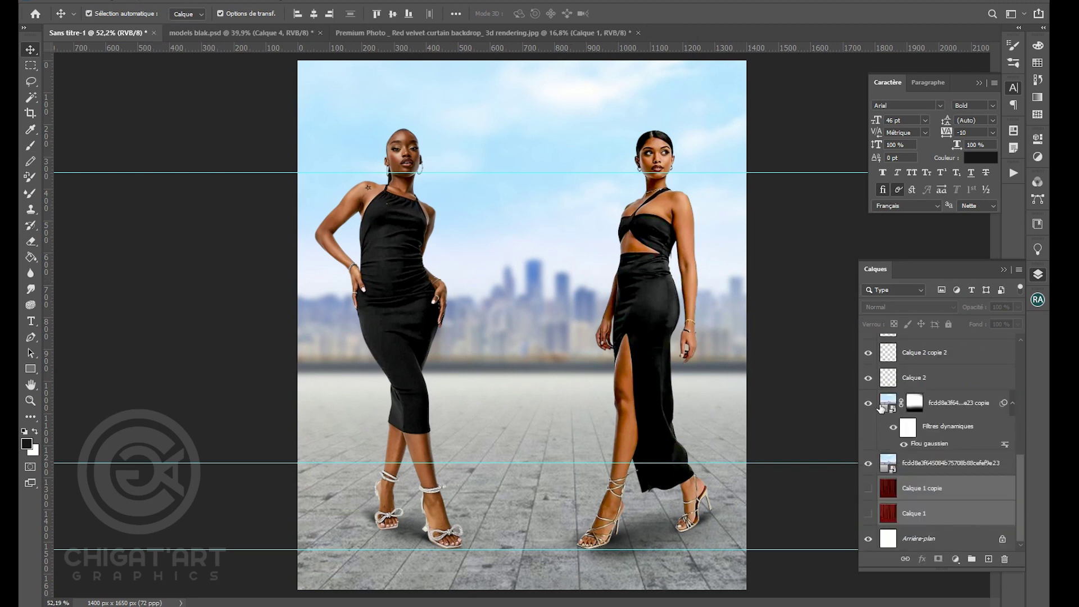
- Group the two city background layers and name the group CITY
{"action": "left_click", "coordinate": [922, 409]}
{"action": "left_click", "coordinate": [936, 455], "text": "shift"}
{"action": "left_click_drag", "start_coordinate": [952, 402], "coordinate": [972, 559]}
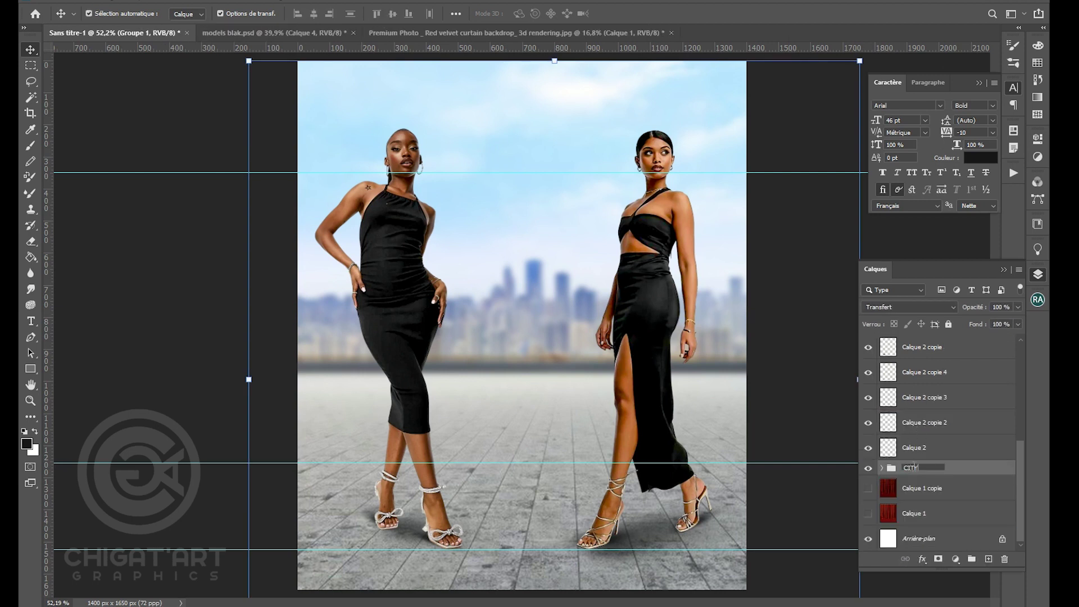
{"action": "key", "text": "Return"}
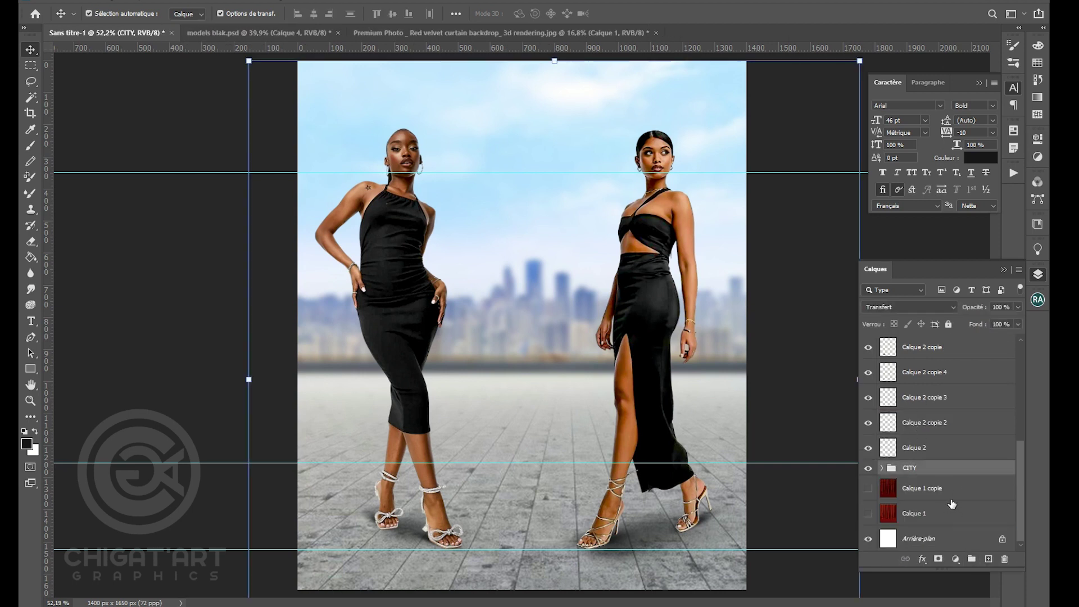
- On a new layer above the CITY group, paint a large soft white haze over the skyline with a 1700 px brush
{"action": "left_click", "coordinate": [987, 561]}
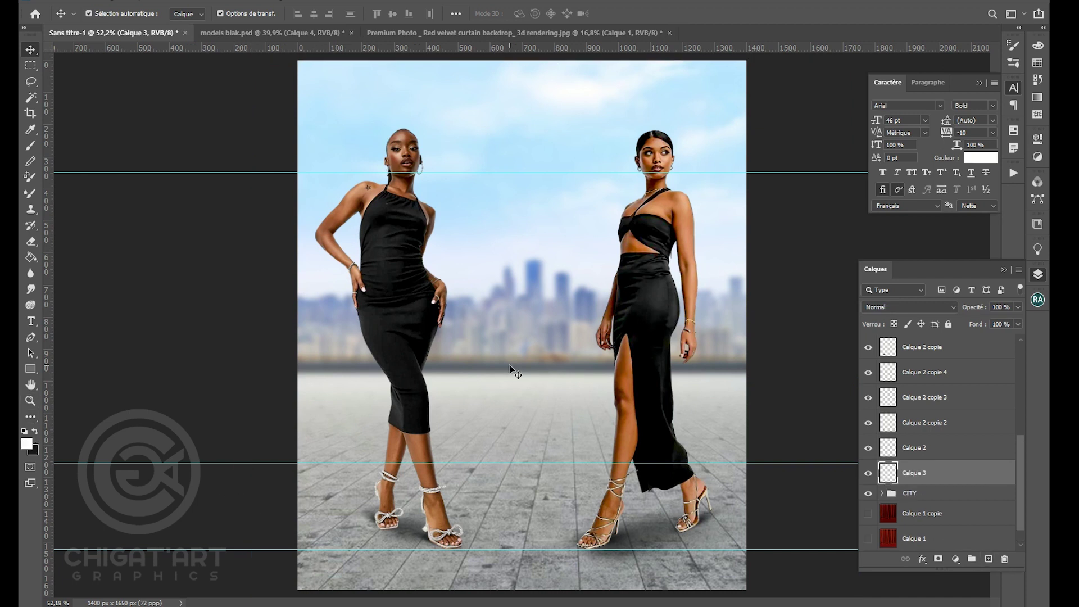
{"action": "left_click", "coordinate": [30, 146]}
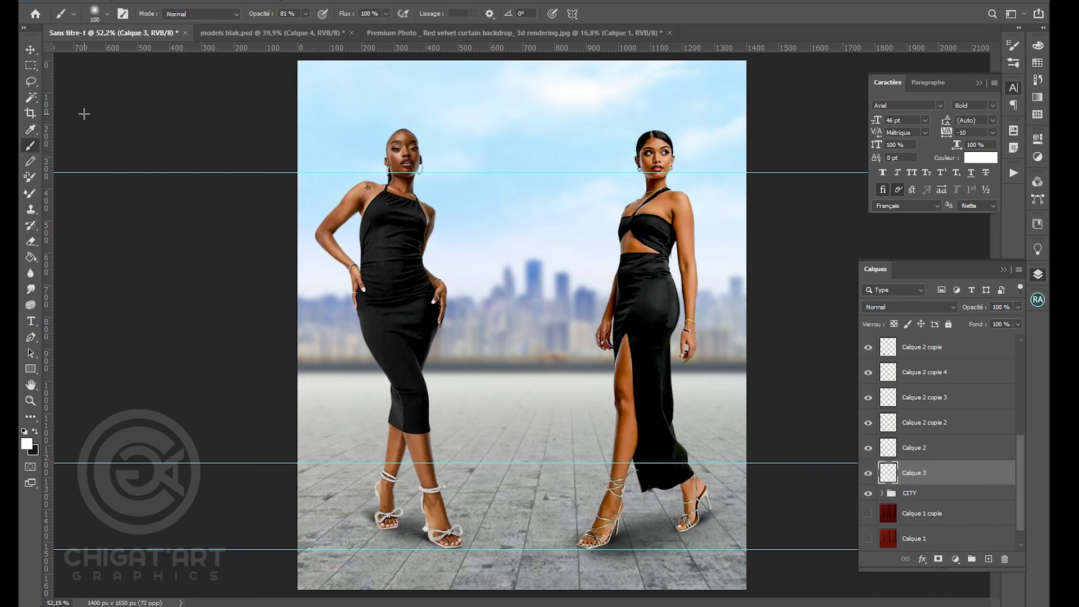
{"action": "left_click", "coordinate": [107, 17]}
{"action": "key", "text": "e"}
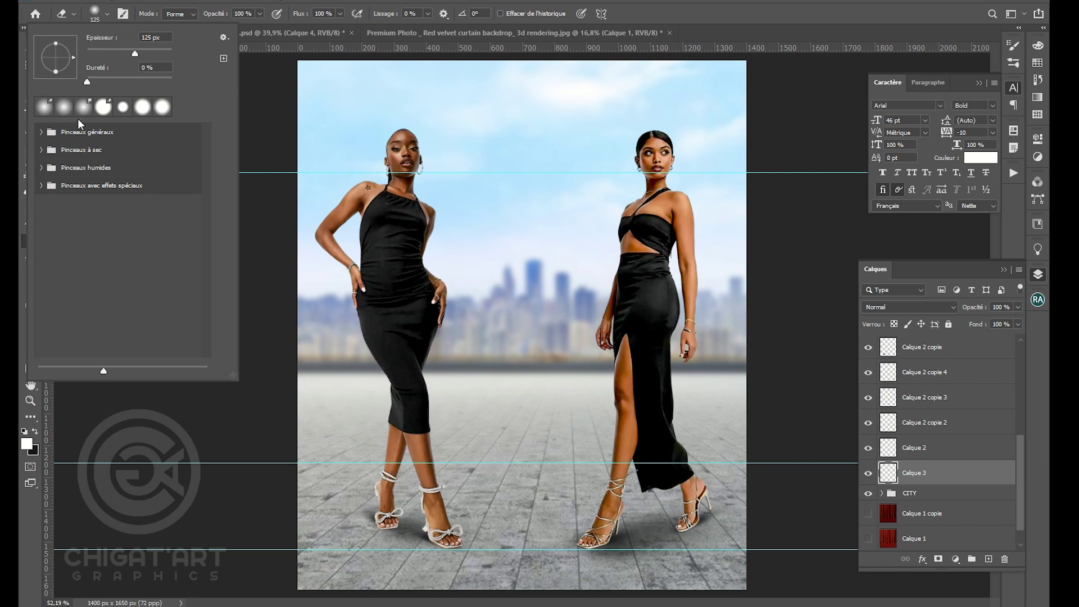
{"action": "left_click", "coordinate": [572, 18]}
{"action": "left_click", "coordinate": [32, 145]}
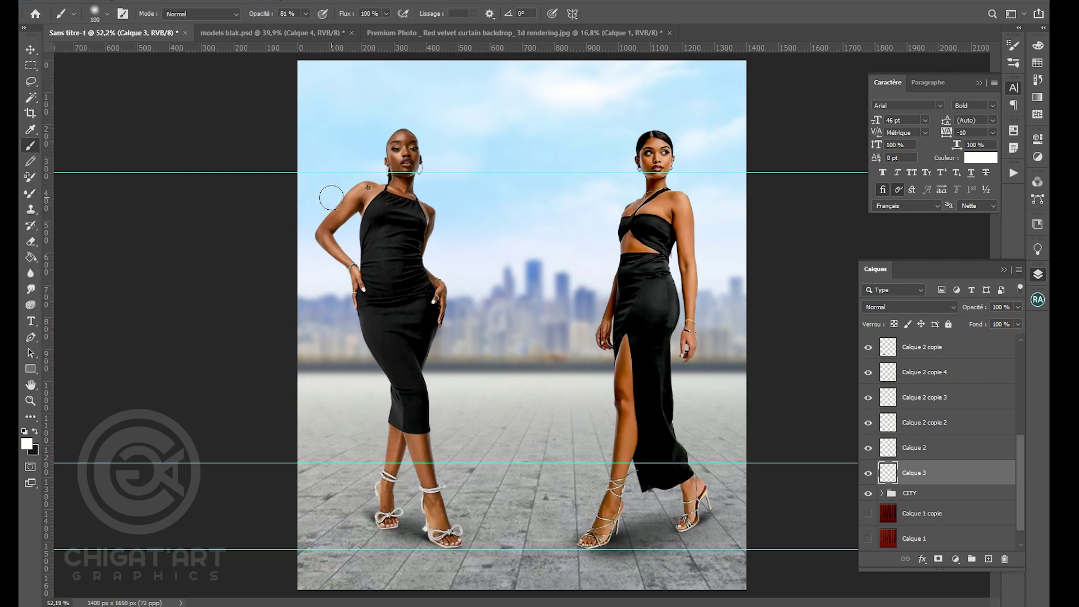
{"action": "key", "text": "bracketright"}
{"action": "key", "text": "bracketright"}
{"action": "key", "text": "bracketright"}
{"action": "key", "text": "bracketright"}
{"action": "key", "text": "bracketright"}
{"action": "key", "text": "bracketright"}
{"action": "key", "text": "bracketright"}
{"action": "key", "text": "bracketright"}
{"action": "key", "text": "bracketright"}
{"action": "key", "text": "bracketright"}
{"action": "key", "text": "bracketright"}
{"action": "key", "text": "bracketright"}
{"action": "key", "text": "bracketright"}
{"action": "key", "text": "bracketright"}
{"action": "key", "text": "bracketright"}
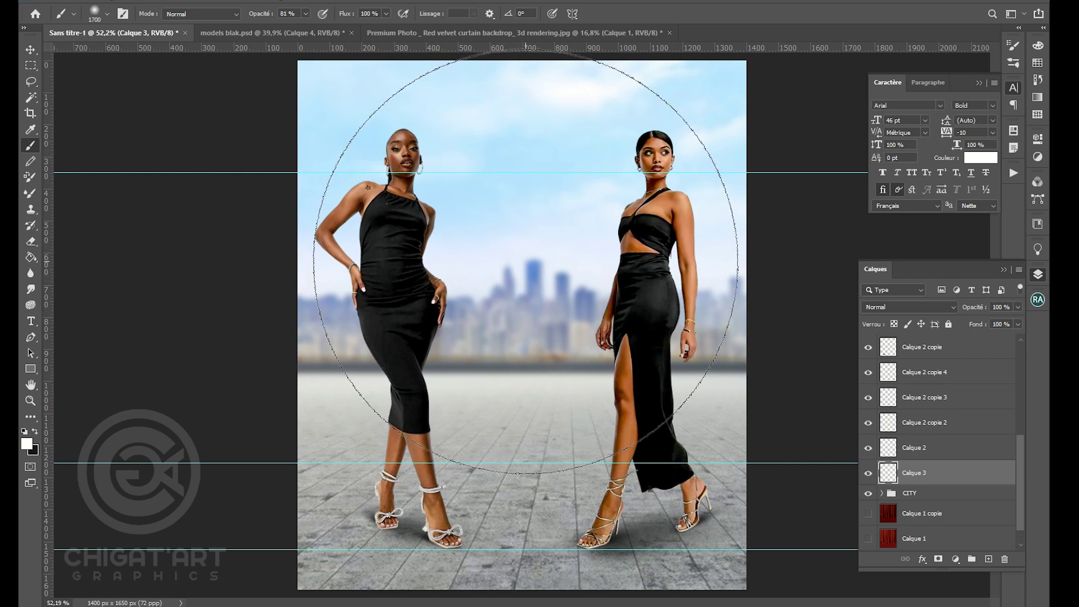
{"action": "left_click_drag", "start_coordinate": [494, 287], "coordinate": [645, 374]}
- Move the white haze layer upward over the skyline and lower sky
{"action": "key", "text": "v"}
{"action": "left_click_drag", "start_coordinate": [559, 325], "coordinate": [565, 239]}
{"action": "left_click", "coordinate": [756, 273]}
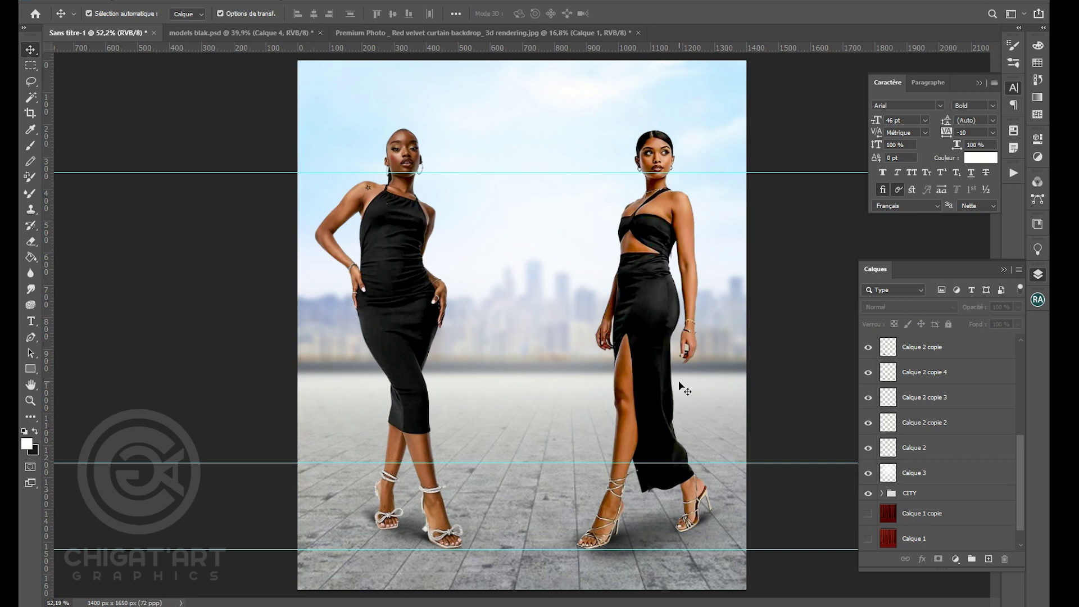
- Add vertical guides about 50 px from the canvas's left edge and about 100 px from its right edge
{"action": "scroll", "coordinate": [590, 288], "scroll_direction": "up", "scroll_amount": 1}
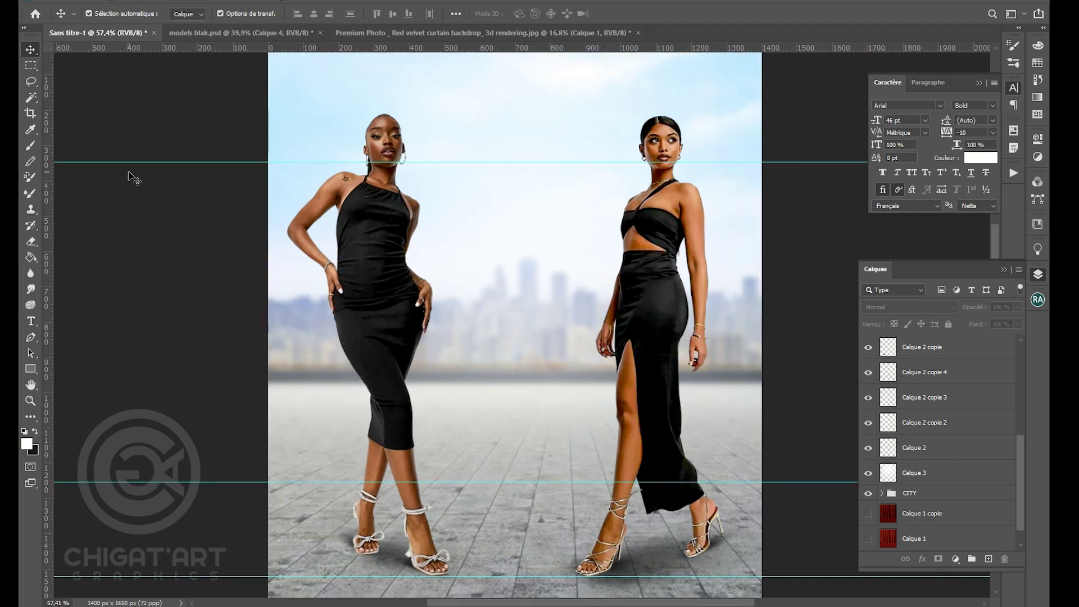
{"action": "left_click_drag", "start_coordinate": [51, 204], "coordinate": [725, 263]}
{"action": "left_click", "coordinate": [638, 281]}
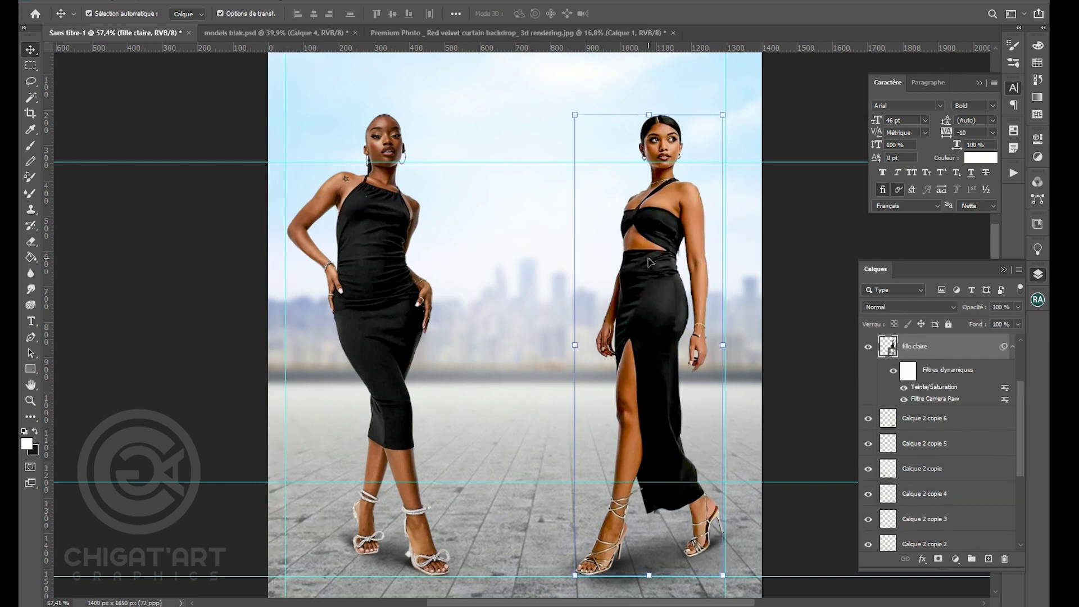
{"action": "left_click", "coordinate": [803, 418]}
- Squash the white haze layer Calque 3 from its top edge to 76,55 % of its height
{"action": "scroll", "coordinate": [747, 559], "scroll_direction": "up", "scroll_amount": 5}
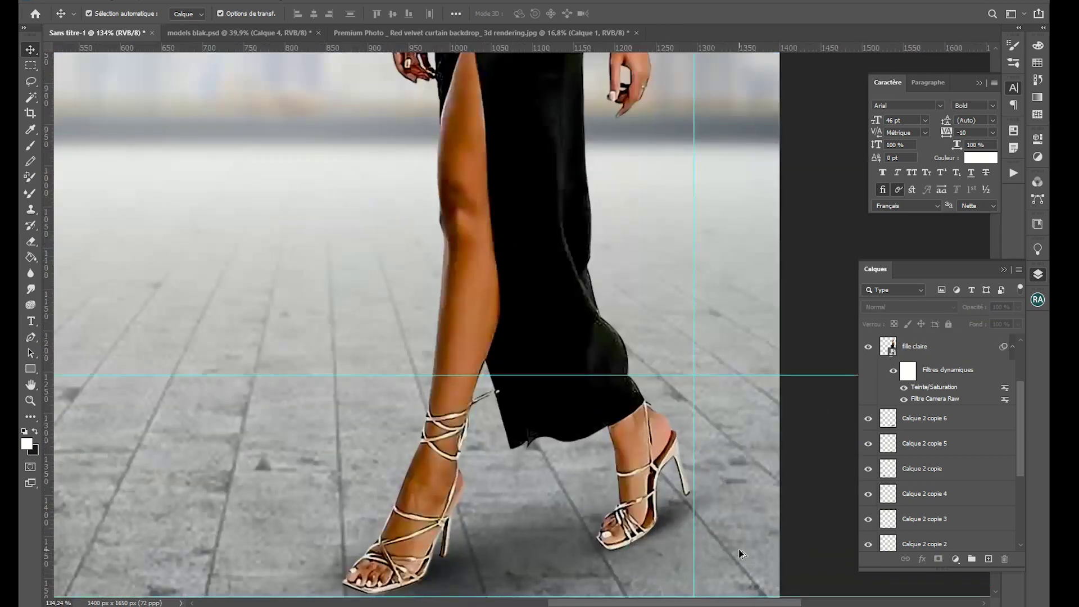
{"action": "left_click", "coordinate": [721, 540]}
{"action": "scroll", "coordinate": [676, 488], "scroll_direction": "down", "scroll_amount": 5}
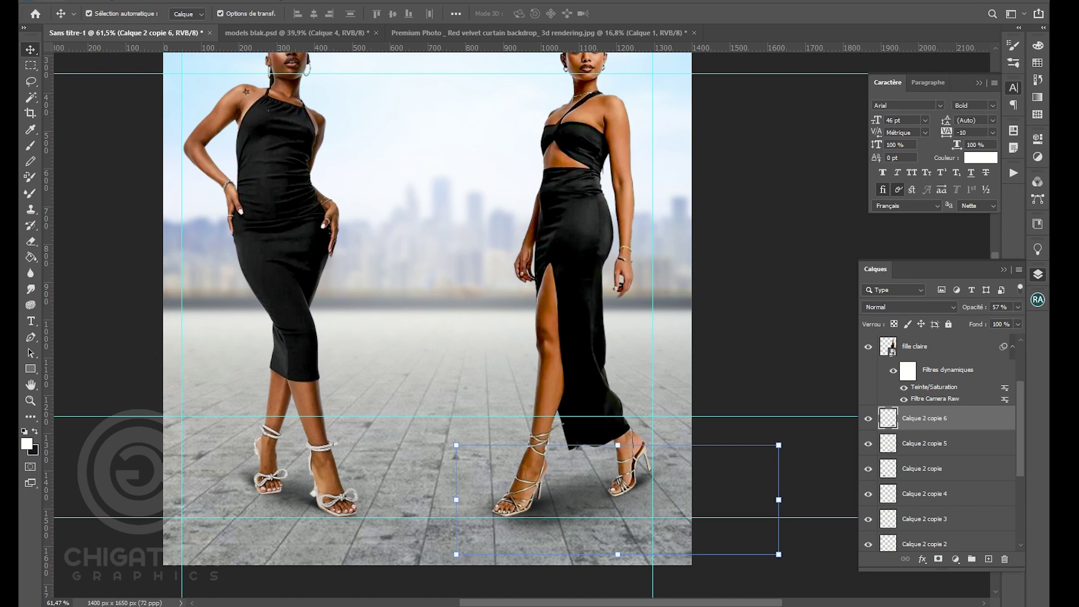
{"action": "scroll", "coordinate": [502, 238], "scroll_direction": "down", "scroll_amount": 1}
{"action": "scroll", "coordinate": [612, 208], "scroll_direction": "up", "scroll_amount": 1}
{"action": "left_click", "coordinate": [722, 352]}
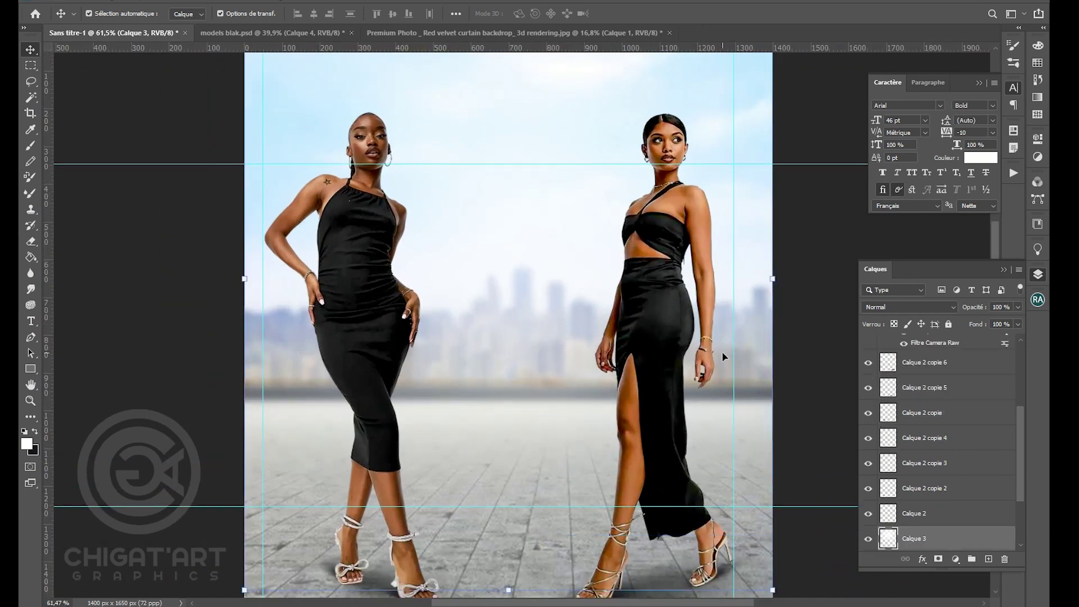
{"action": "left_click", "coordinate": [867, 539]}
{"action": "scroll", "coordinate": [667, 332], "scroll_direction": "down", "scroll_amount": 4}
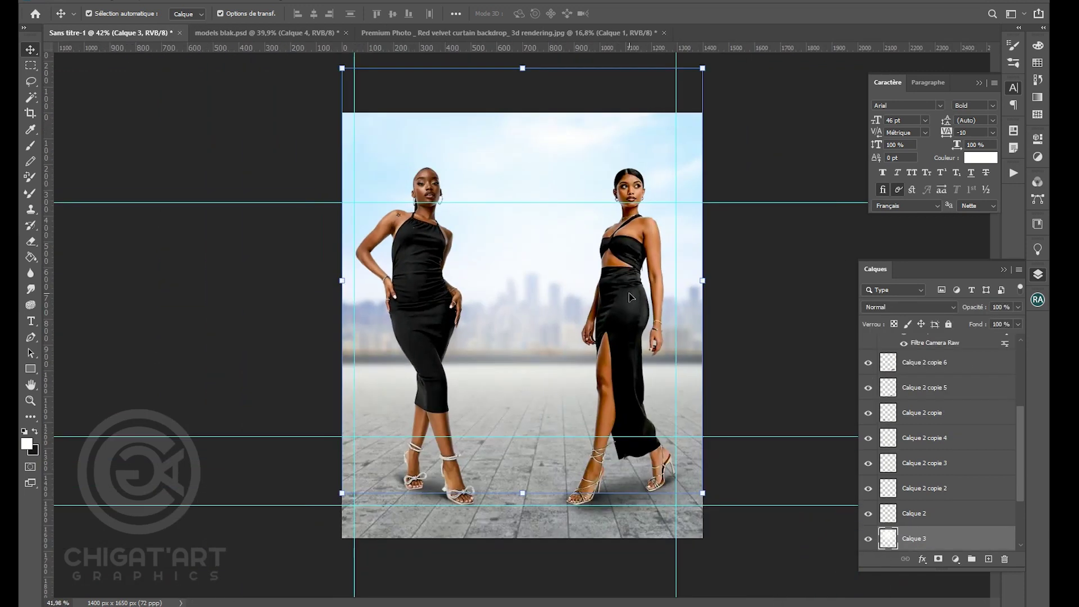
{"action": "left_click_drag", "start_coordinate": [521, 68], "coordinate": [522, 168]}
{"action": "key", "text": "Return"}
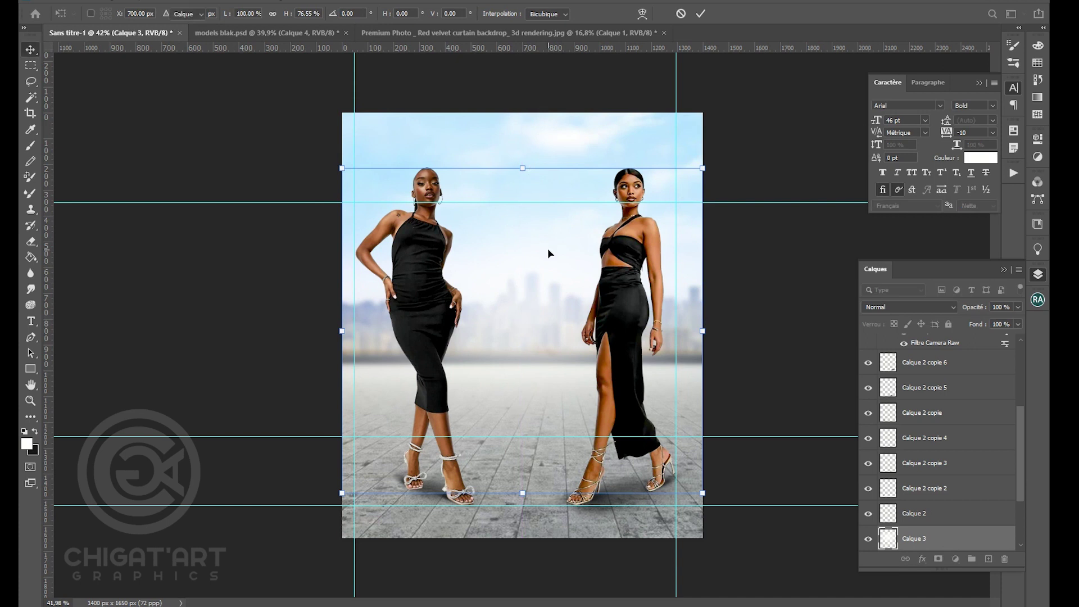
- Soften the upper edge of the Calque 3 haze in the sky with a soft 500 px eraser
{"action": "scroll", "coordinate": [548, 248], "scroll_direction": "up", "scroll_amount": 2}
{"action": "scroll", "coordinate": [511, 200], "scroll_direction": "up", "scroll_amount": 2}
{"action": "left_click", "coordinate": [220, 258]}
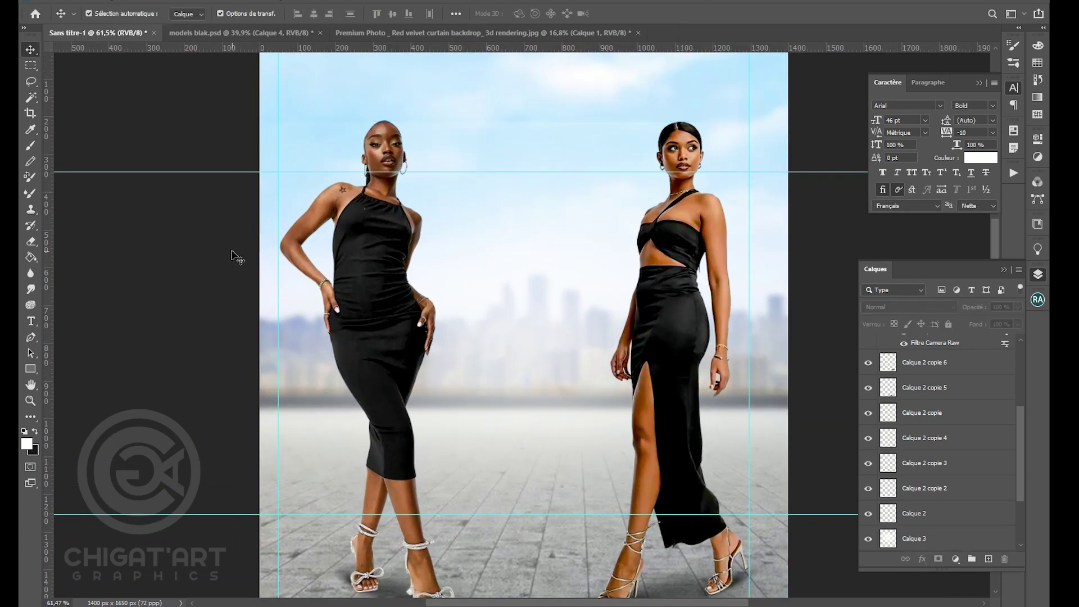
{"action": "scroll", "coordinate": [309, 260], "scroll_direction": "up", "scroll_amount": 1}
{"action": "left_click", "coordinate": [527, 142]}
{"action": "key", "text": "e"}
{"action": "key", "text": "bracketright"}
{"action": "key", "text": "bracketright"}
{"action": "key", "text": "bracketright"}
{"action": "key", "text": "bracketright"}
{"action": "key", "text": "bracketright"}
{"action": "key", "text": "bracketright"}
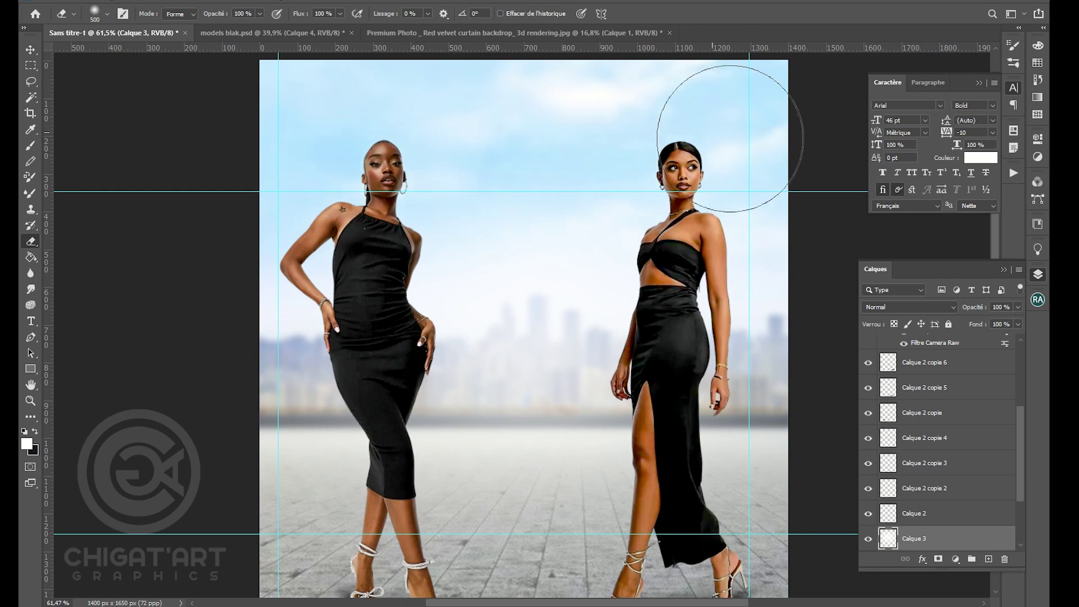
{"action": "scroll", "coordinate": [520, 333], "scroll_direction": "down", "scroll_amount": 3}
{"action": "scroll", "coordinate": [523, 336], "scroll_direction": "up", "scroll_amount": 2}
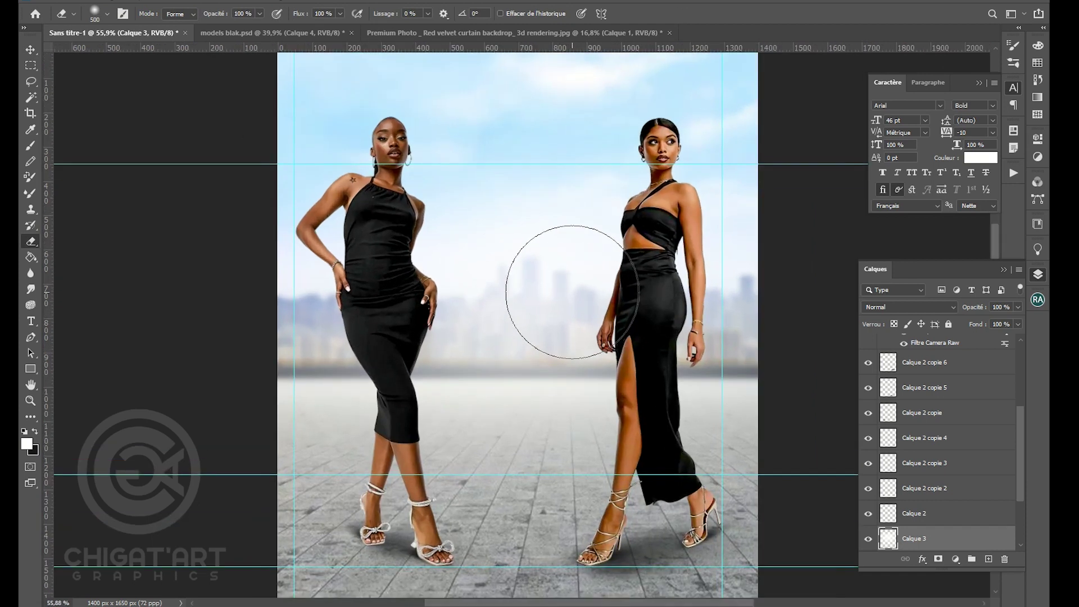
- Nudge fille claire slightly left and fille noire slightly right so both stand inside the vertical guides
{"action": "key", "text": "v"}
{"action": "left_click", "coordinate": [656, 374]}
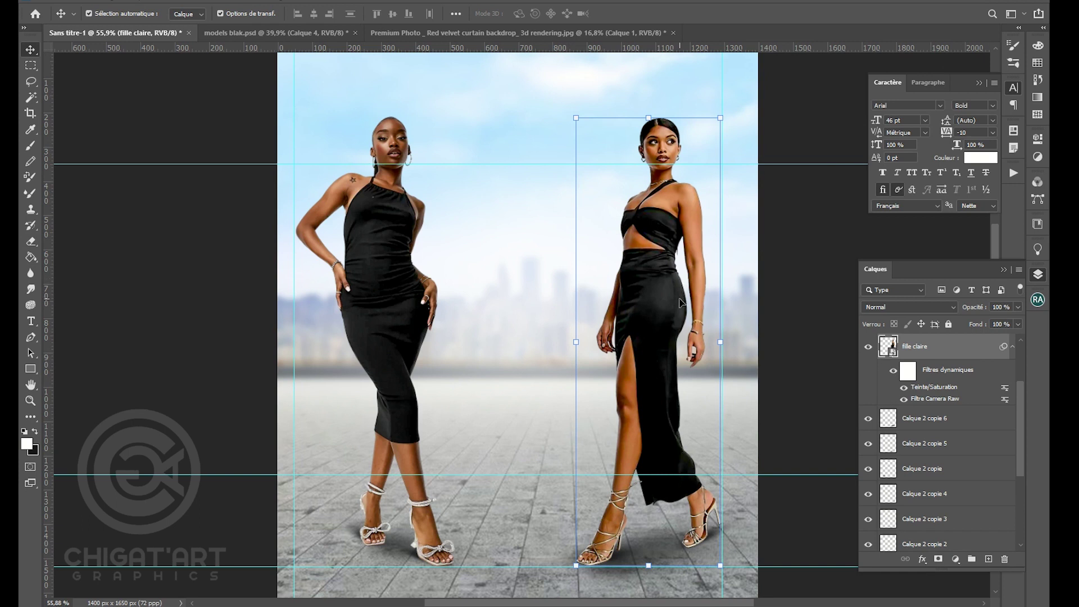
{"action": "key", "text": "Left"}
{"action": "key", "text": "Left"}
{"action": "key", "text": "Left"}
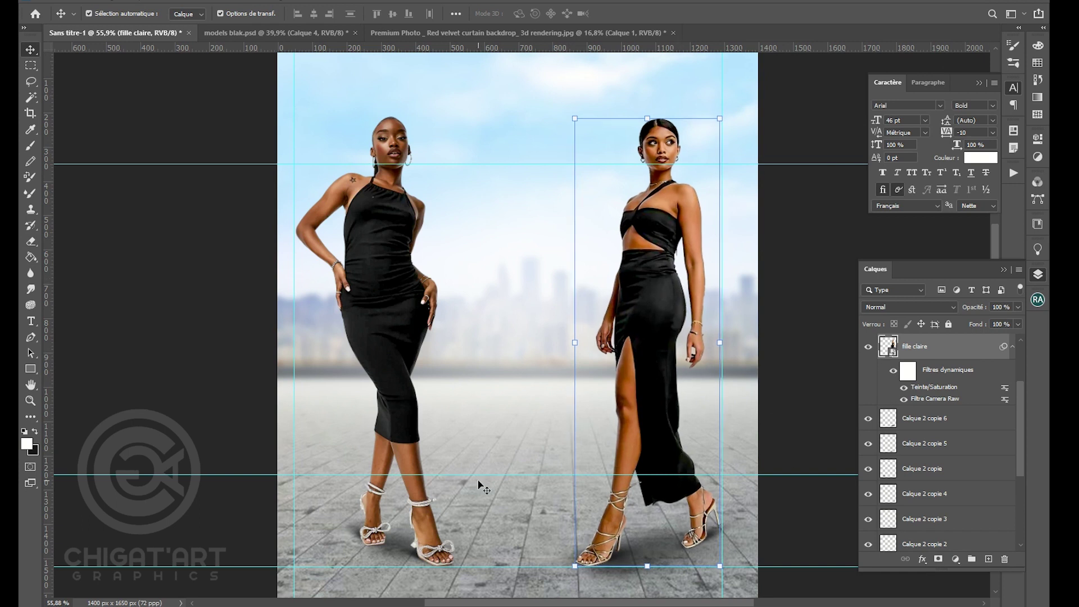
{"action": "left_click", "coordinate": [364, 311]}
{"action": "key", "text": "Right"}
{"action": "key", "text": "Right"}
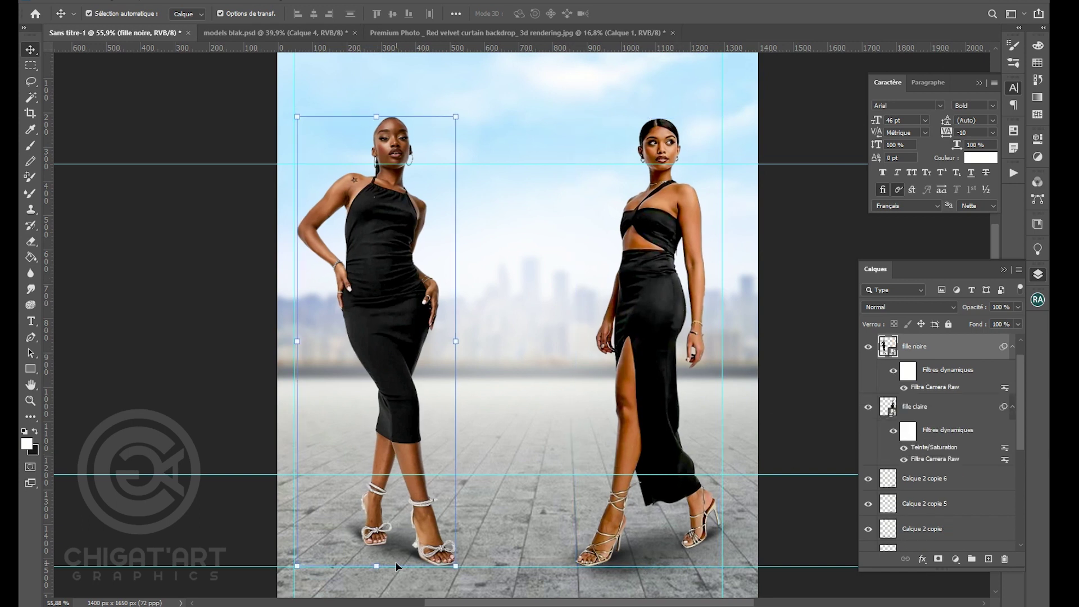
- Shift the foot shadow Calque 2 copie slightly right to realign it under fille noire's front shoe
{"action": "scroll", "coordinate": [353, 563], "scroll_direction": "up", "scroll_amount": 4}
{"action": "left_click", "coordinate": [369, 495]}
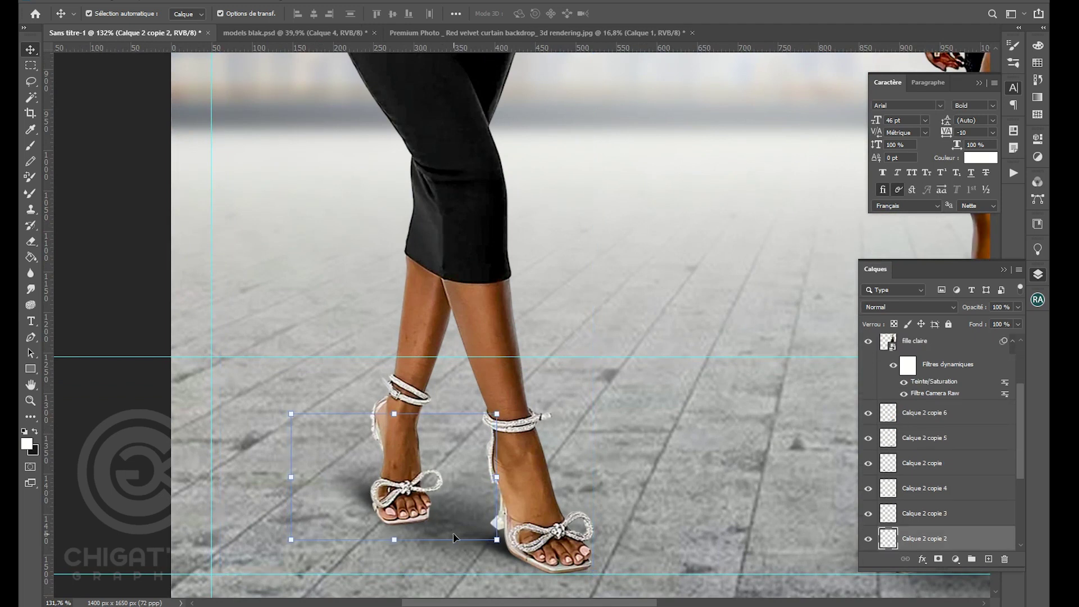
{"action": "left_click", "coordinate": [495, 540]}
{"action": "left_click", "coordinate": [529, 559]}
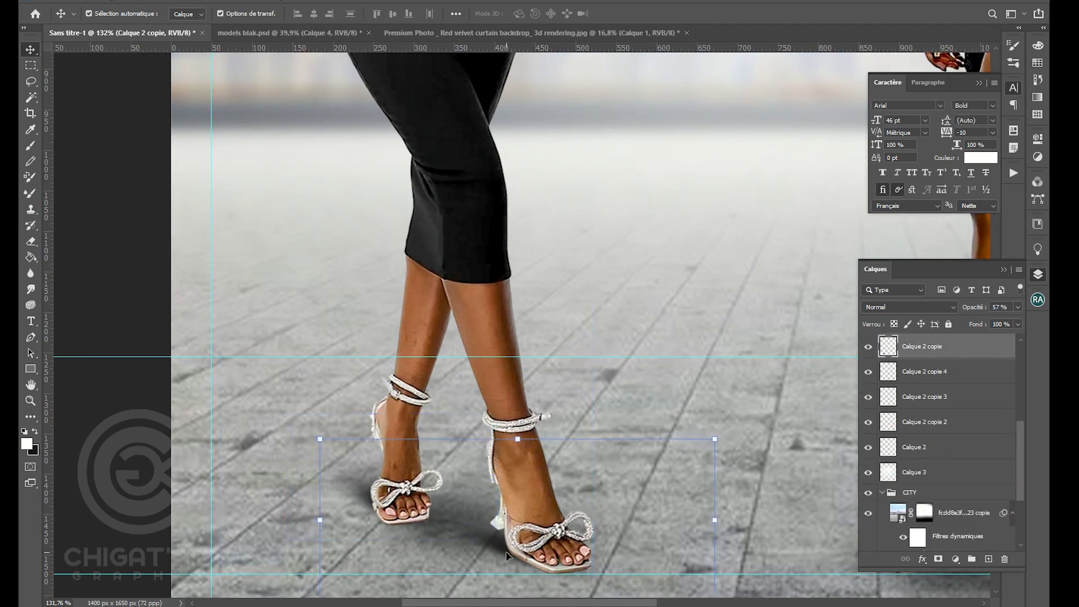
{"action": "left_click", "coordinate": [932, 382]}
{"action": "left_click", "coordinate": [935, 398]}
{"action": "scroll", "coordinate": [940, 401], "scroll_direction": "up", "scroll_amount": 2}
{"action": "left_click", "coordinate": [940, 378]}
{"action": "left_click", "coordinate": [940, 398]}
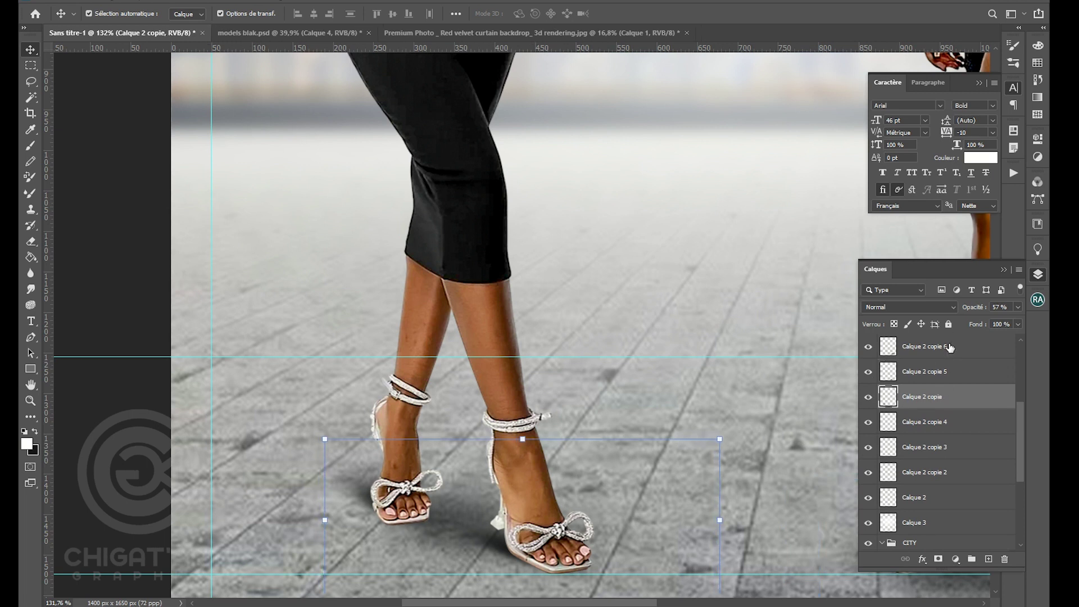
{"action": "left_click", "coordinate": [919, 345]}
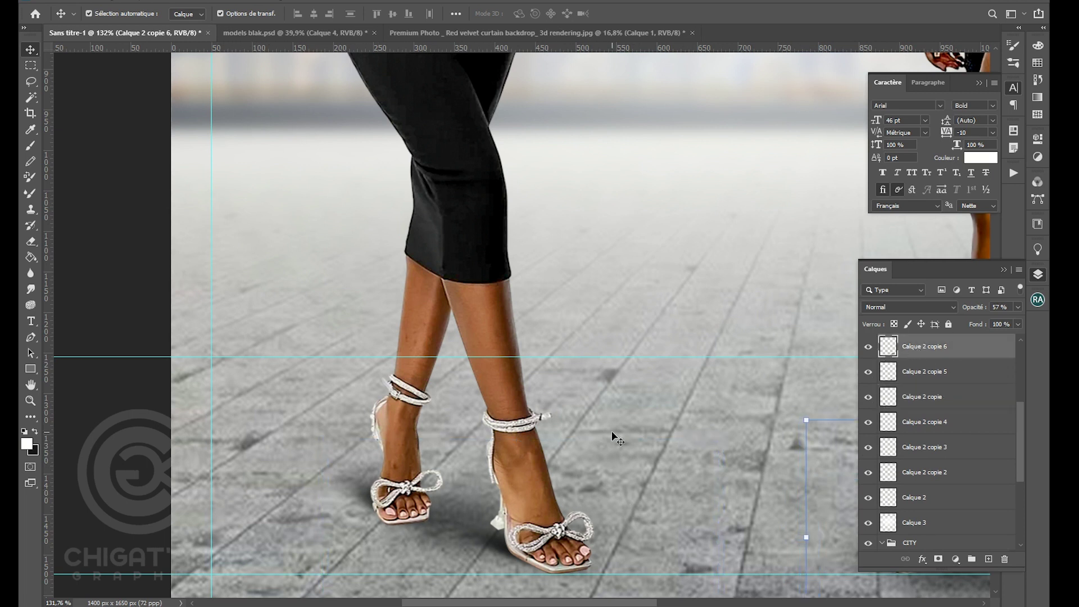
{"action": "left_click", "coordinate": [92, 410]}
{"action": "scroll", "coordinate": [343, 481], "scroll_direction": "down", "scroll_amount": 10}
{"action": "scroll", "coordinate": [483, 225], "scroll_direction": "up", "scroll_amount": 4}
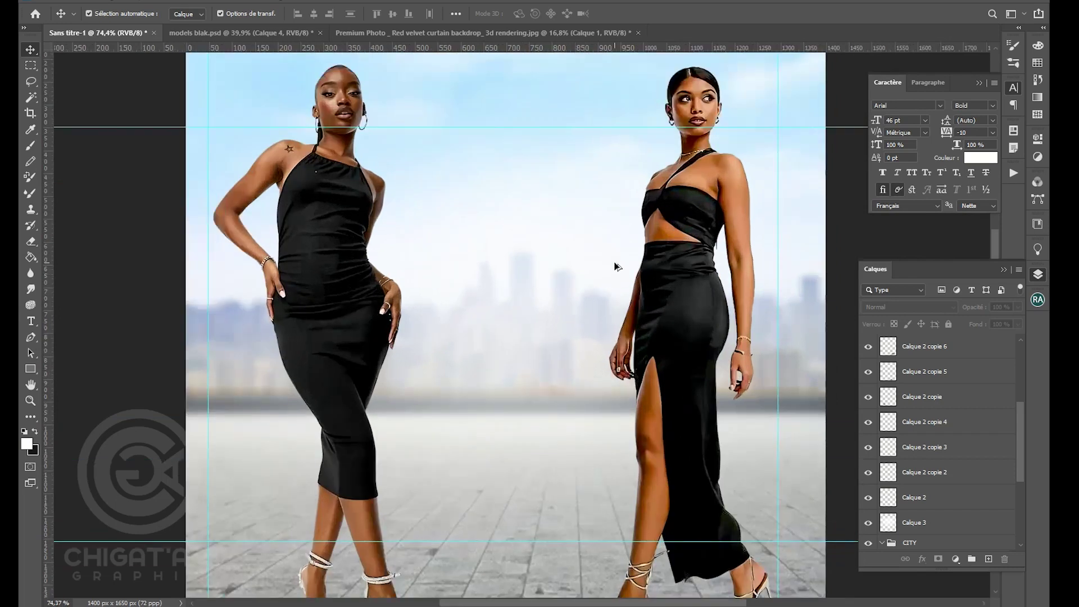
{"action": "scroll", "coordinate": [578, 238], "scroll_direction": "down", "scroll_amount": 3}
{"action": "scroll", "coordinate": [541, 223], "scroll_direction": "up", "scroll_amount": 4}
{"action": "scroll", "coordinate": [386, 157], "scroll_direction": "down", "scroll_amount": 3}
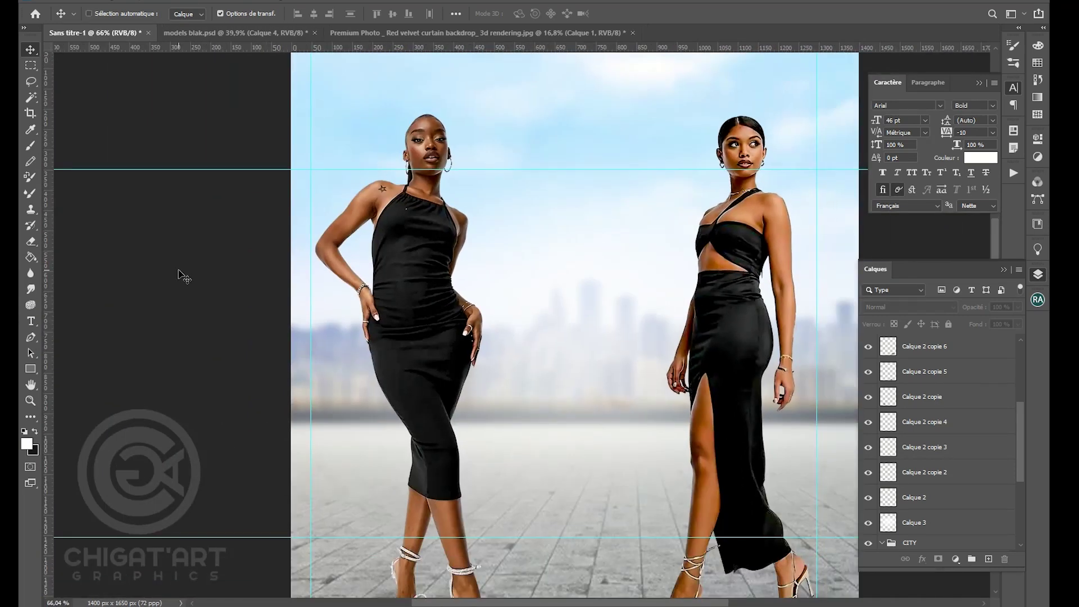
- Save the document in the Images folder as STEP UP IN BLACK in Photoshop format
{"action": "key", "text": "ctrl+s"}
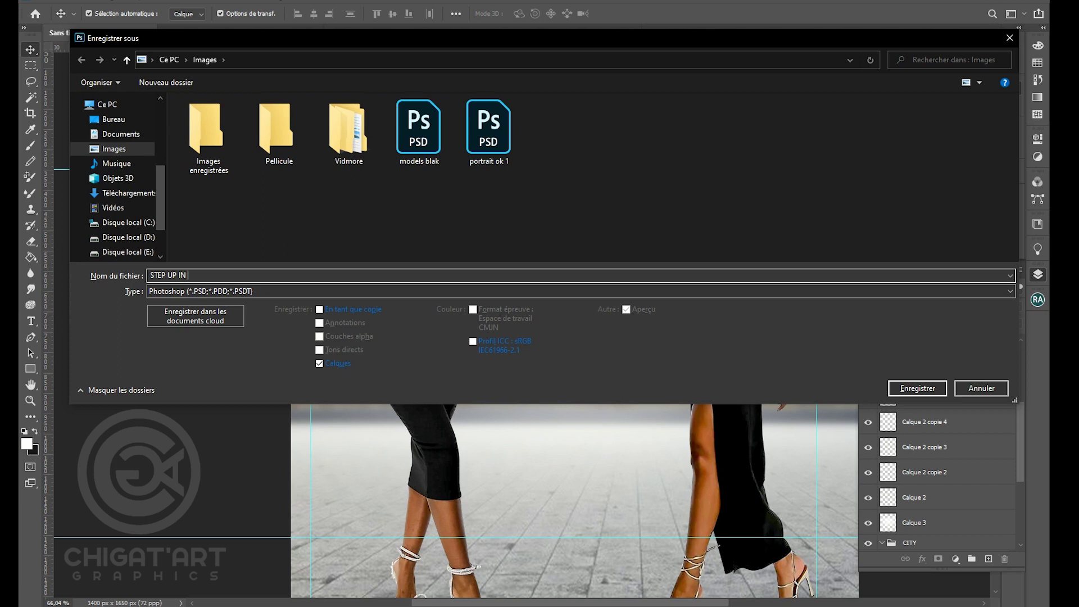
{"action": "key", "text": "Return"}
{"action": "key", "text": "Return"}
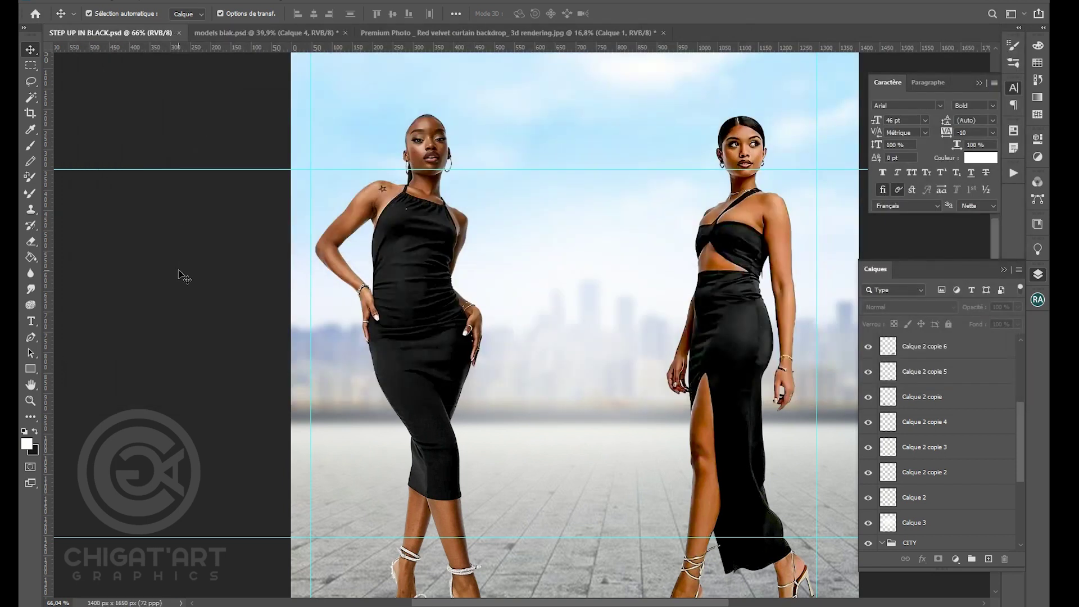
- Add the white Arial Bold text STEP, enlarge it to about 204 pt and place it between the models' heads
{"action": "scroll", "coordinate": [330, 173], "scroll_direction": "up", "scroll_amount": 3}
{"action": "scroll", "coordinate": [251, 285], "scroll_direction": "left", "scroll_amount": 3}
{"action": "scroll", "coordinate": [272, 301], "scroll_direction": "down", "scroll_amount": 4}
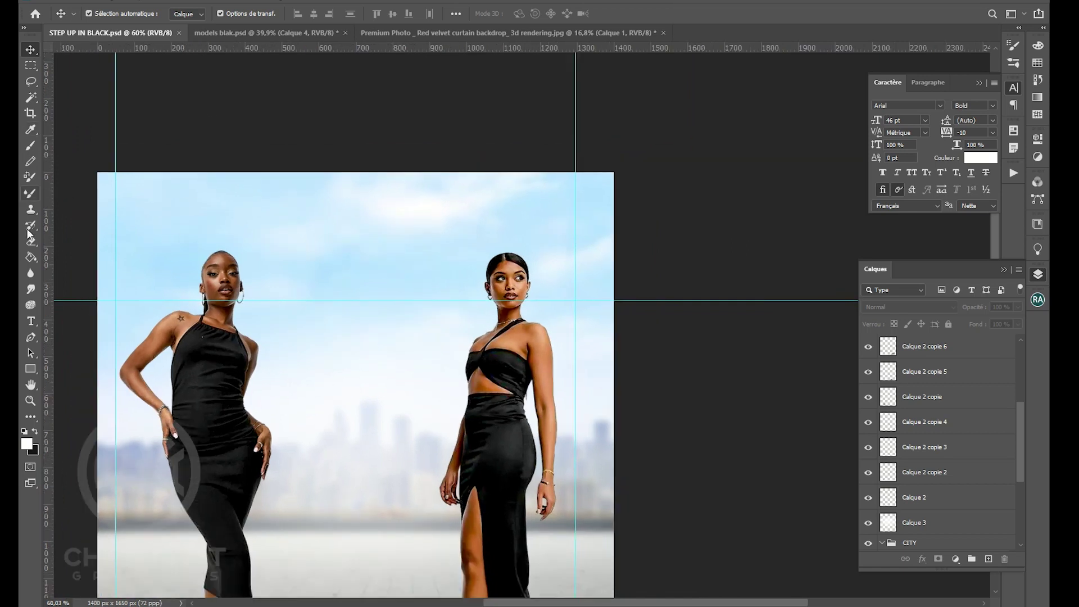
{"action": "left_click", "coordinate": [29, 320]}
{"action": "left_click", "coordinate": [317, 291]}
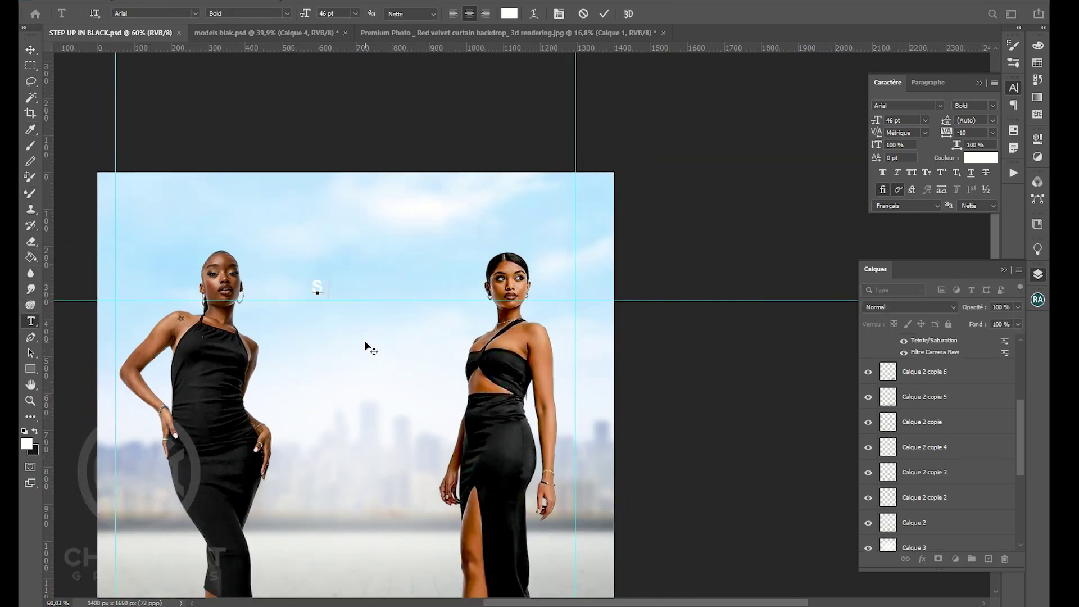
{"action": "left_click", "coordinate": [30, 49]}
{"action": "key", "text": "ctrl+t"}
{"action": "left_click_drag", "start_coordinate": [340, 275], "coordinate": [475, 186]}
{"action": "left_click_drag", "start_coordinate": [414, 251], "coordinate": [540, 235]}
{"action": "key", "text": "Return"}
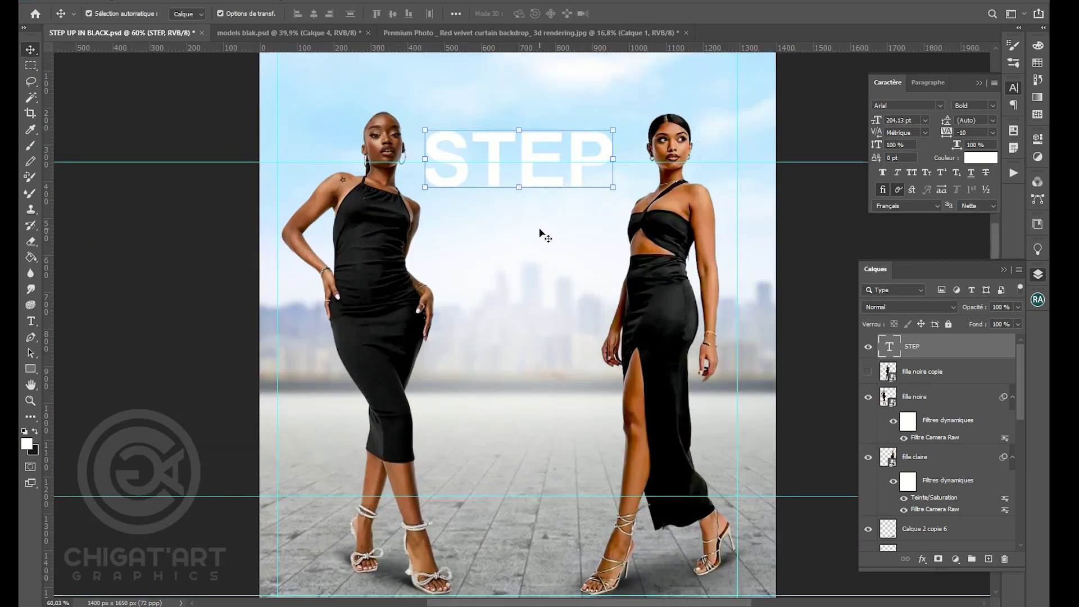
- Select the whole STEP text for editing and search the font list for NIAGA
{"action": "key", "text": "t"}
{"action": "double_click", "coordinate": [494, 163]}
{"action": "scroll", "coordinate": [489, 173], "scroll_direction": "down", "scroll_amount": 2}
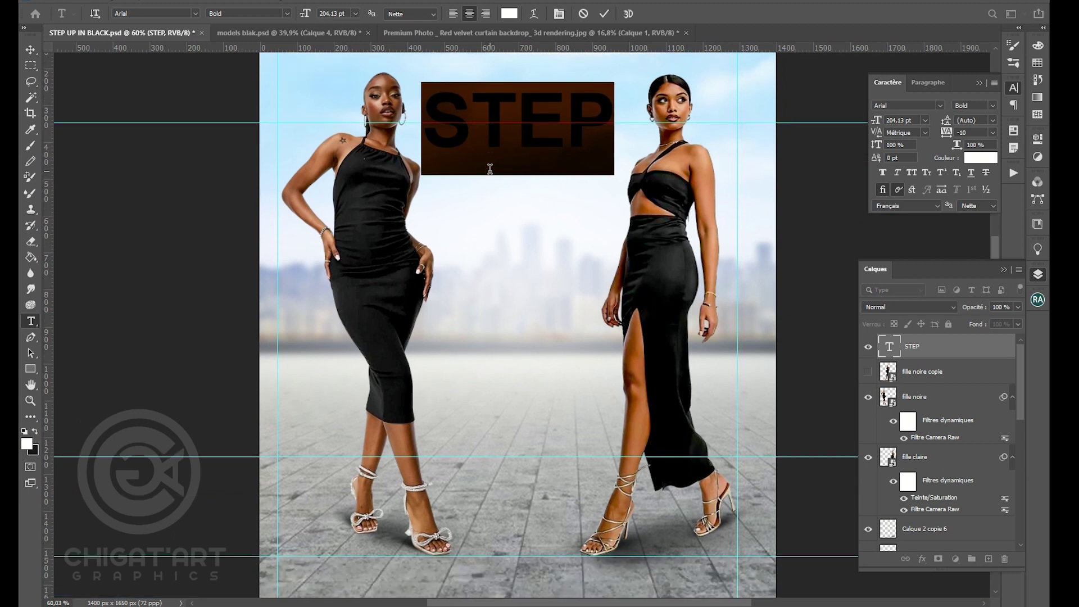
{"action": "scroll", "coordinate": [498, 196], "scroll_direction": "up", "scroll_amount": 4}
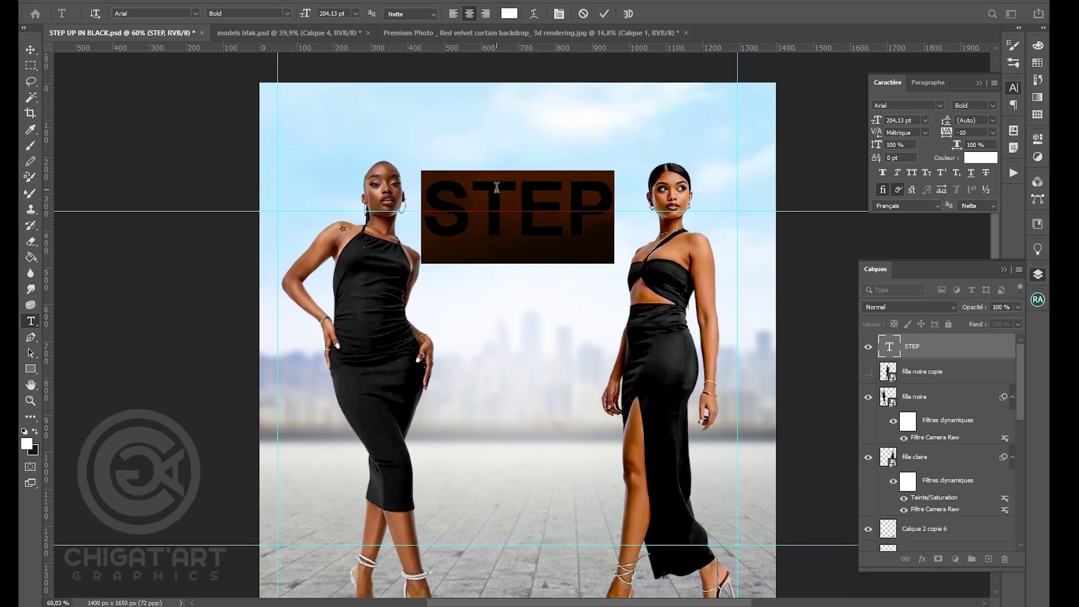
{"action": "left_click", "coordinate": [166, 13]}
{"action": "type", "text": "NIAGA"}
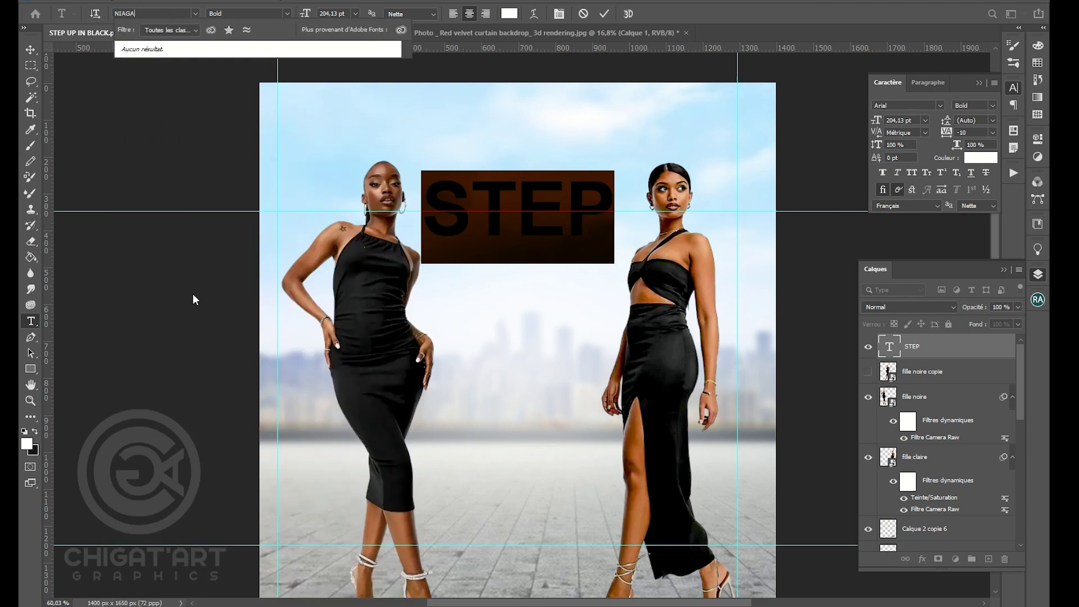
{"action": "type", "text": "G"}
{"action": "key", "text": "BackSpace"}
{"action": "key", "text": "BackSpace"}
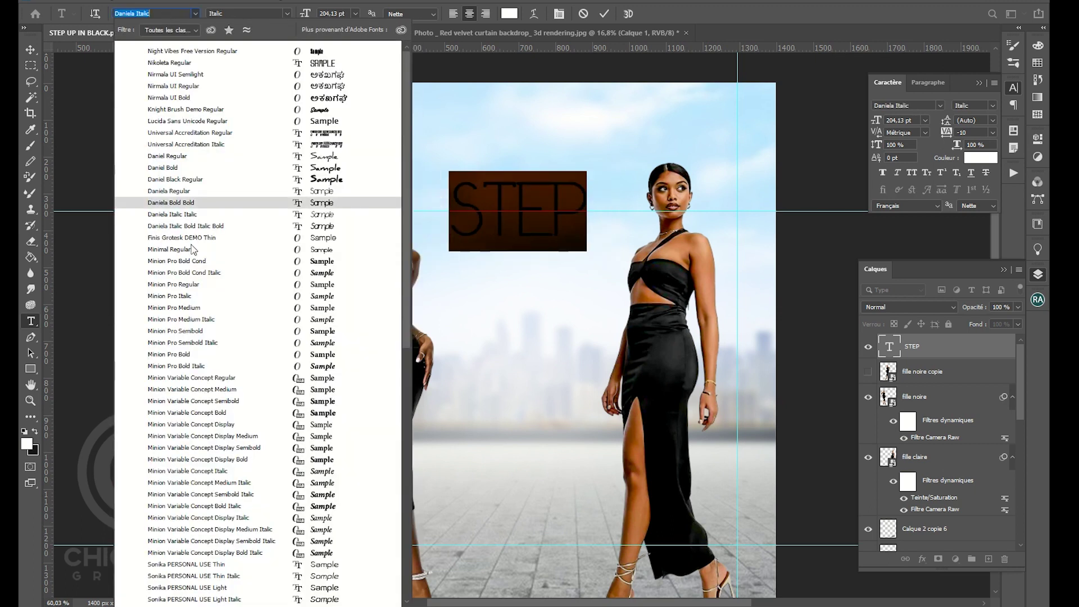
{"action": "scroll", "coordinate": [193, 248], "scroll_direction": "down", "scroll_amount": 7}
{"action": "scroll", "coordinate": [279, 408], "scroll_direction": "down", "scroll_amount": 5}
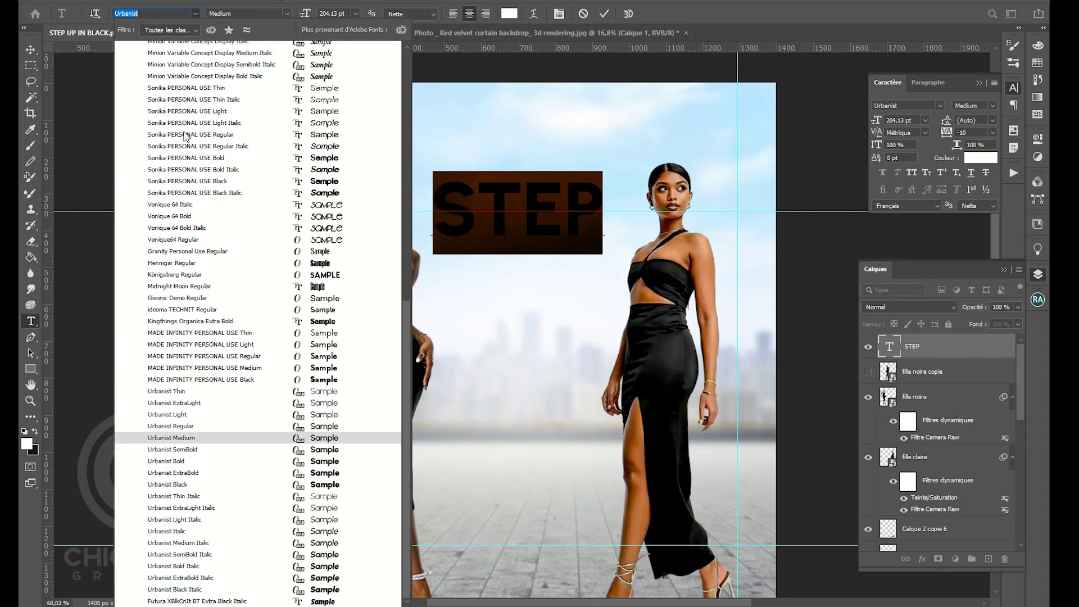
{"action": "type", "text": "NAG"}
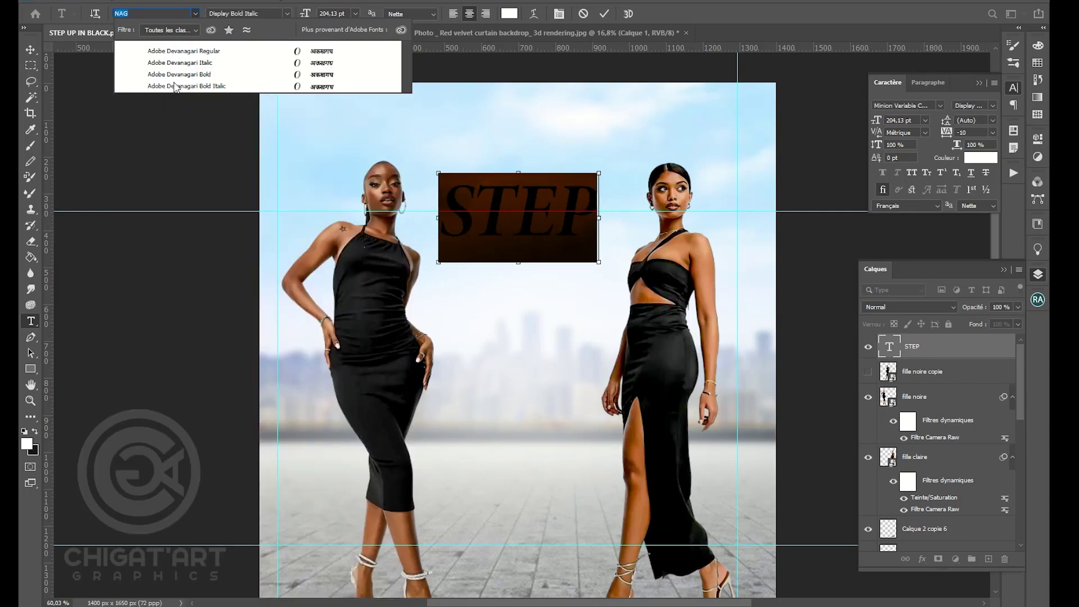
{"action": "type", "text": "NIA"}
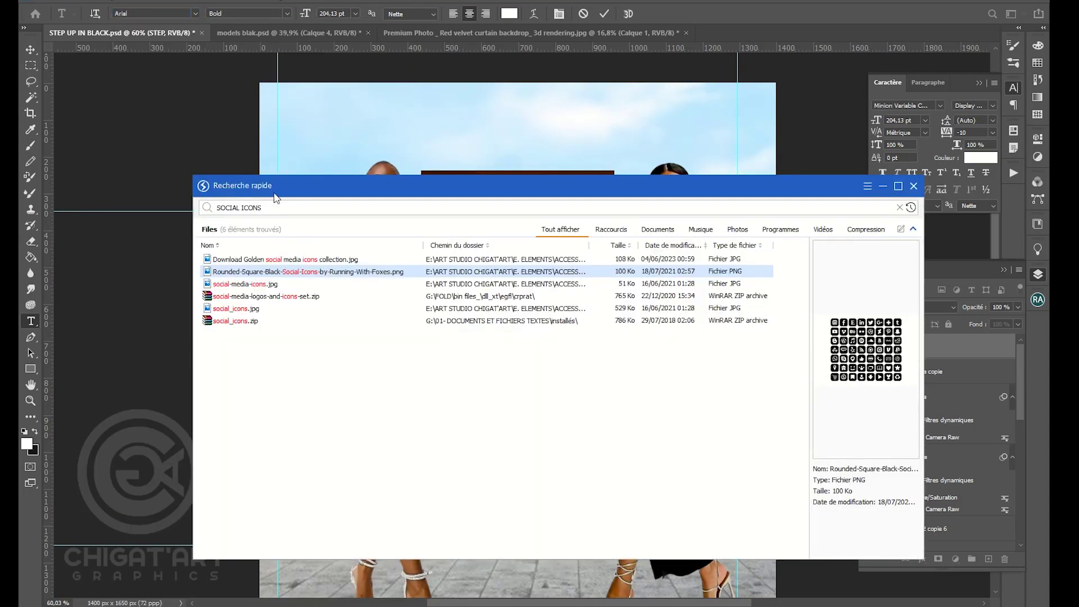
- Switch to Recherche rapide and search the computer's files for NIAGA and SOLID
{"action": "type", "text": "NIAGA"}
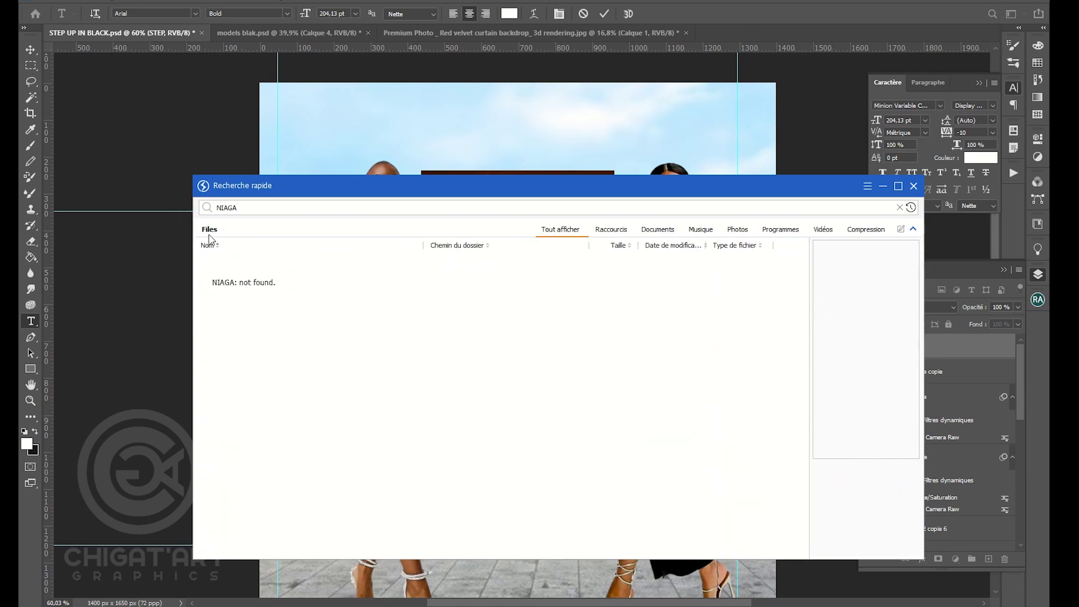
{"action": "type", "text": "SOLID"}
{"action": "scroll", "coordinate": [311, 509], "scroll_direction": "down", "scroll_amount": 5}
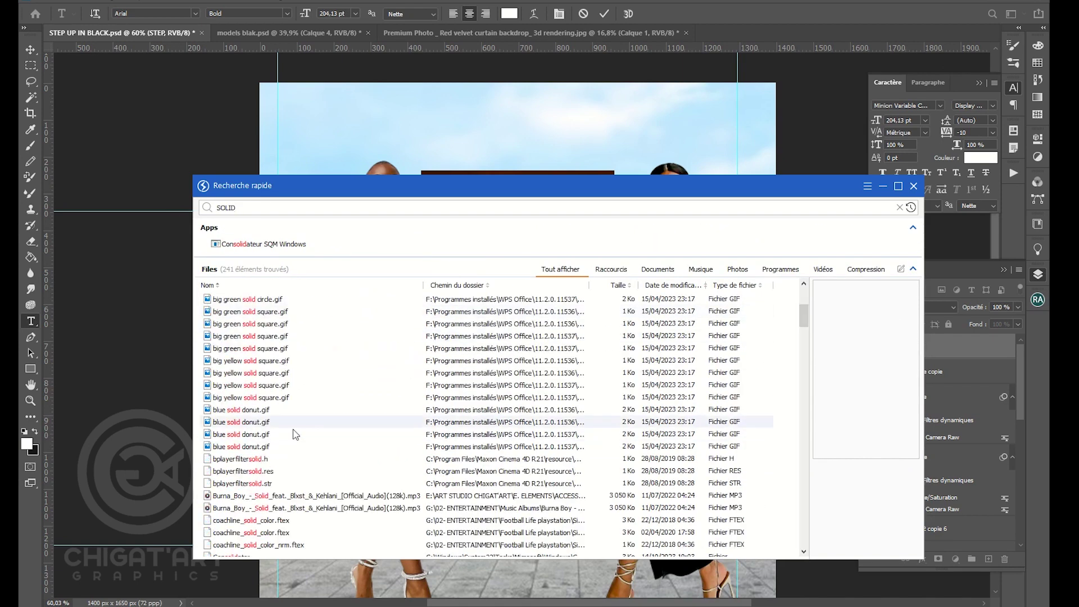
{"action": "scroll", "coordinate": [311, 509], "scroll_direction": "down", "scroll_amount": 10}
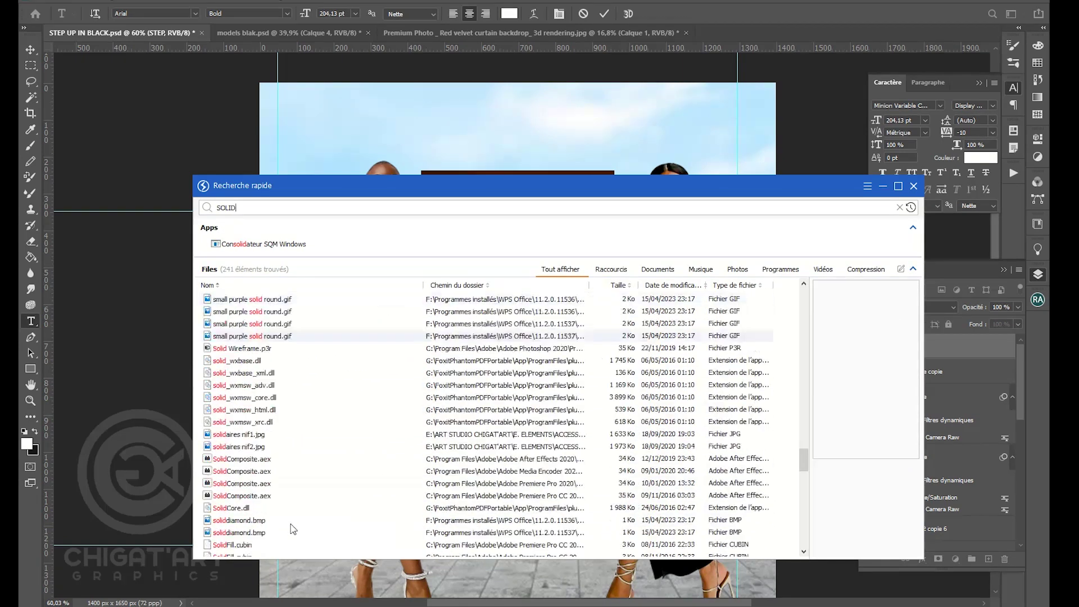
{"action": "scroll", "coordinate": [281, 466], "scroll_direction": "down", "scroll_amount": 10}
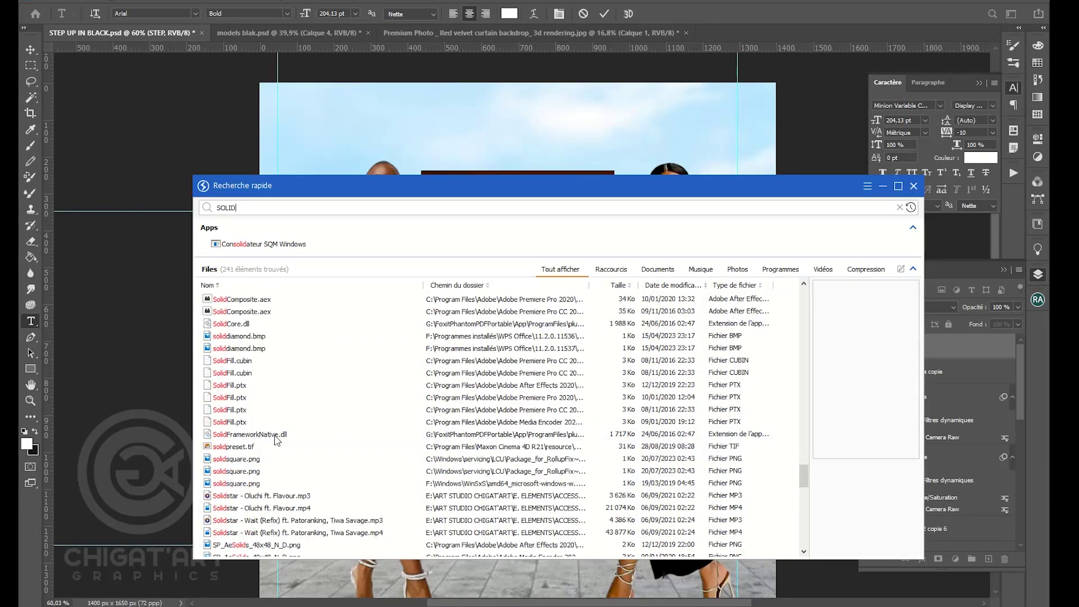
{"action": "left_click", "coordinate": [646, 2]}
{"action": "left_click", "coordinate": [604, 14]}
- Set the font of the STEP text to Magic Bright Serif Bold
{"action": "double_click", "coordinate": [527, 226]}
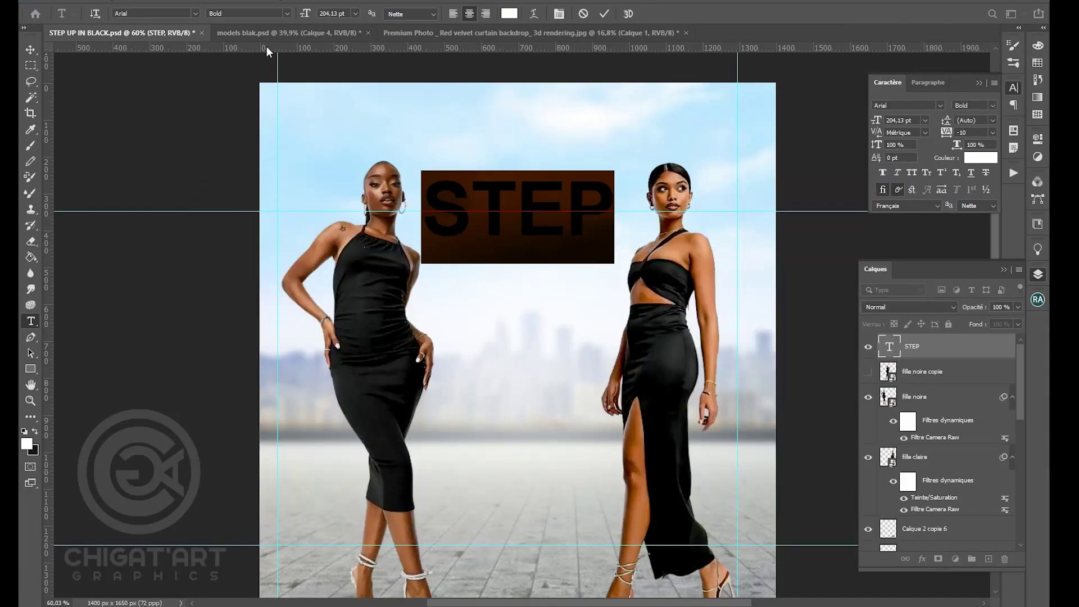
{"action": "left_click", "coordinate": [196, 14]}
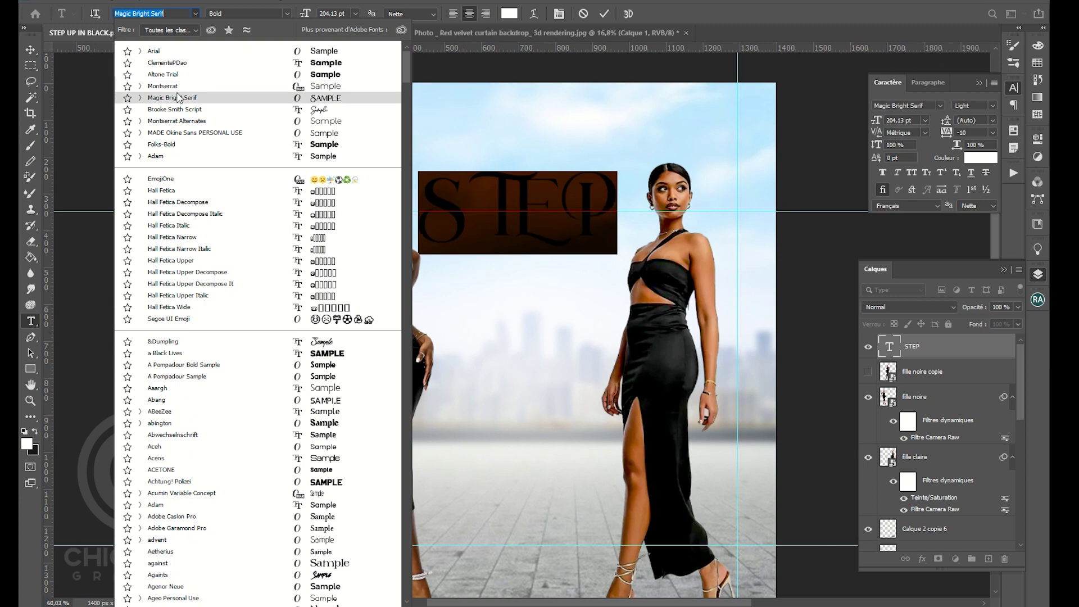
{"action": "left_click", "coordinate": [141, 98]}
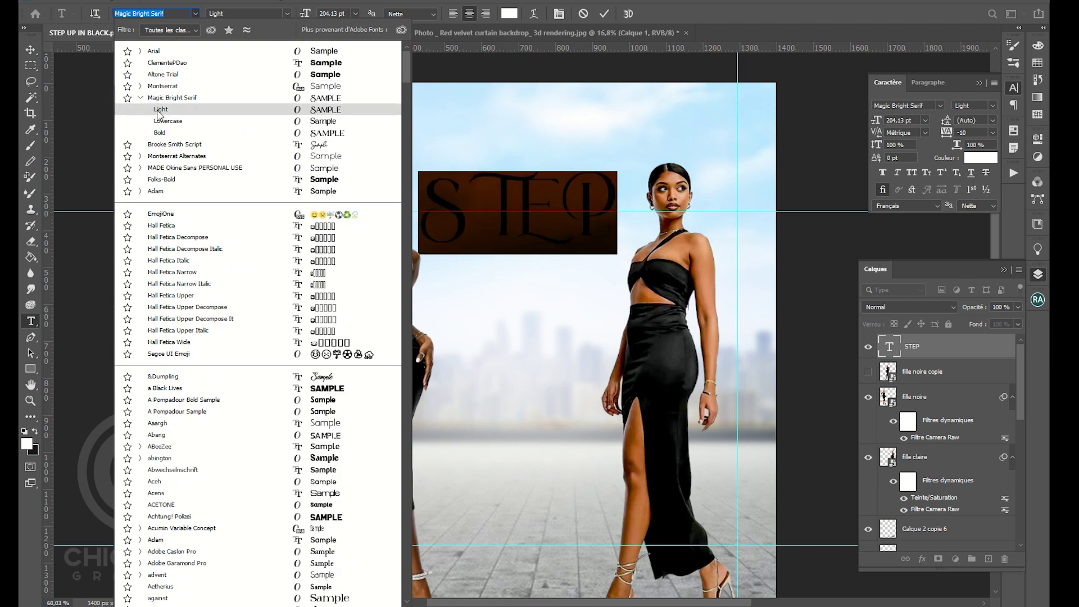
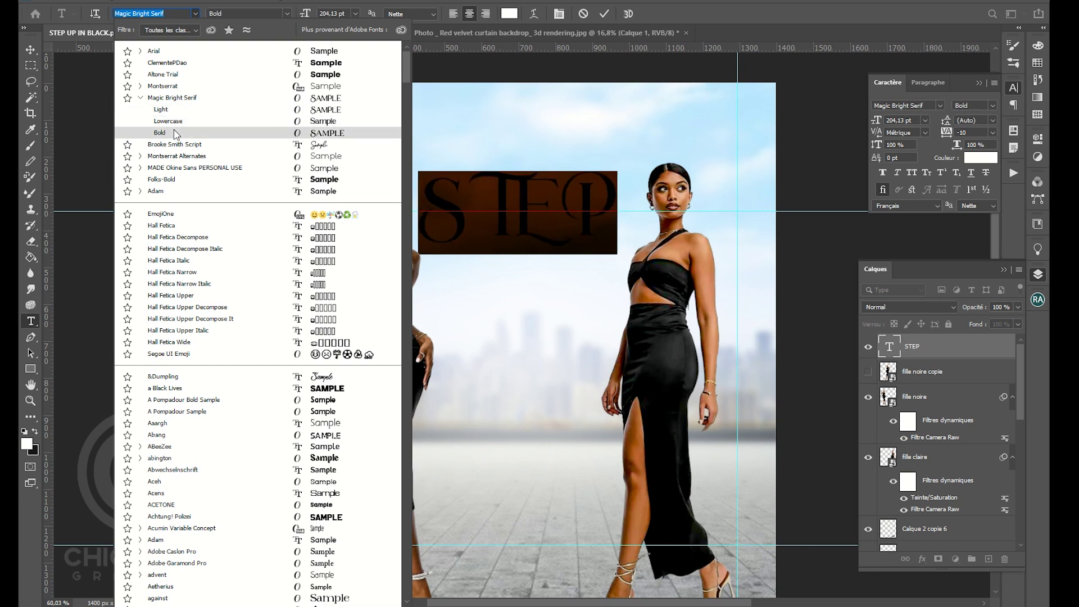
{"action": "left_click", "coordinate": [169, 133]}
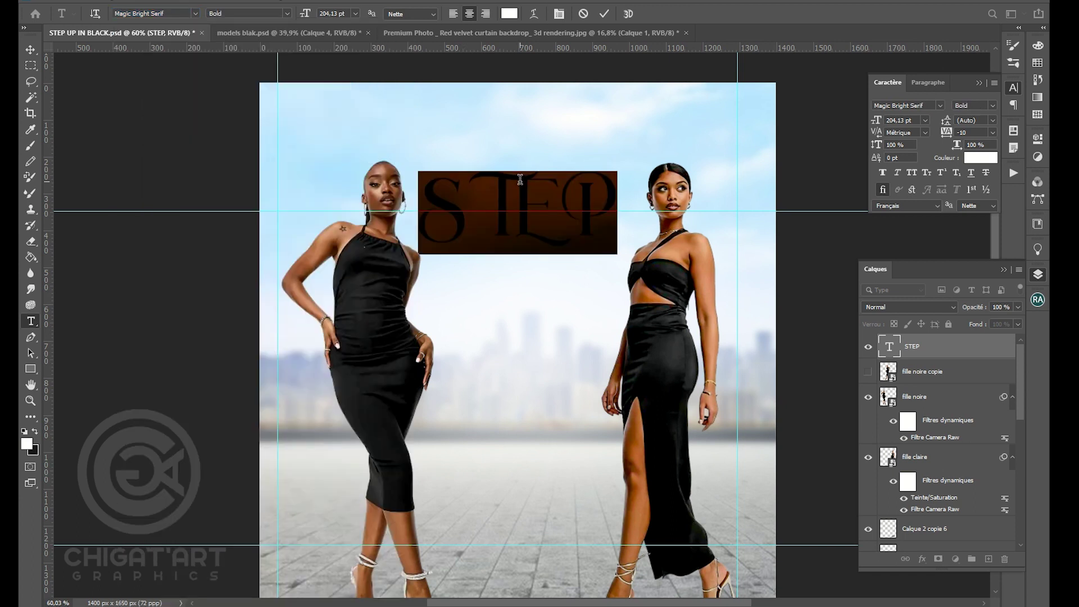
- Retype the title word as Step and set its text colour to black (000000)
{"action": "type", "text": "STEP"}
{"action": "key", "text": "ctrl+a"}
{"action": "left_click", "coordinate": [509, 13]}
{"action": "type", "text": "000000"}
{"action": "key", "text": "Return"}
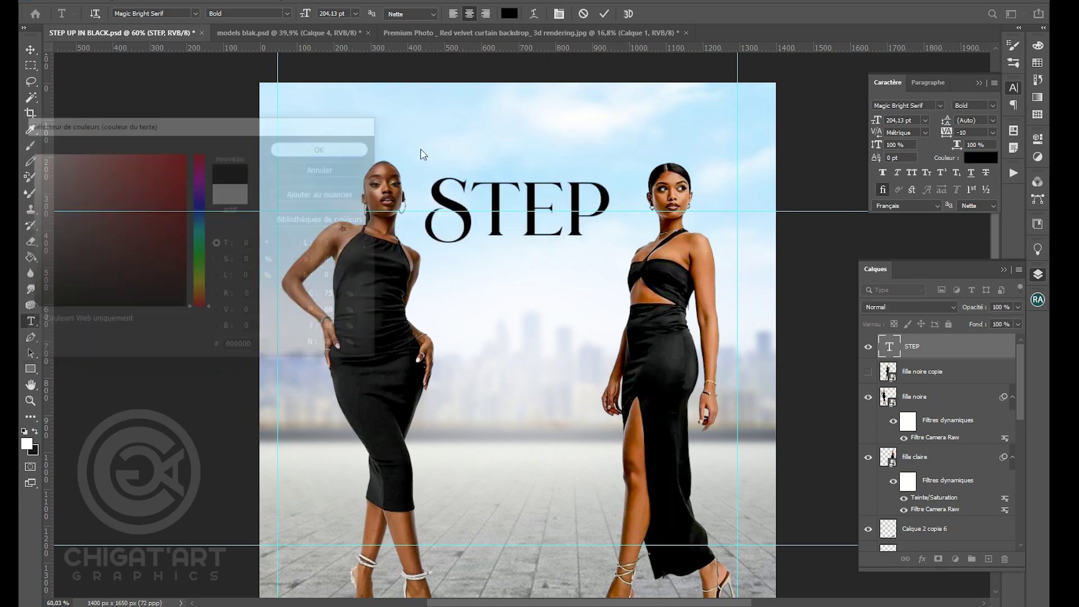
{"action": "left_click", "coordinate": [30, 49]}
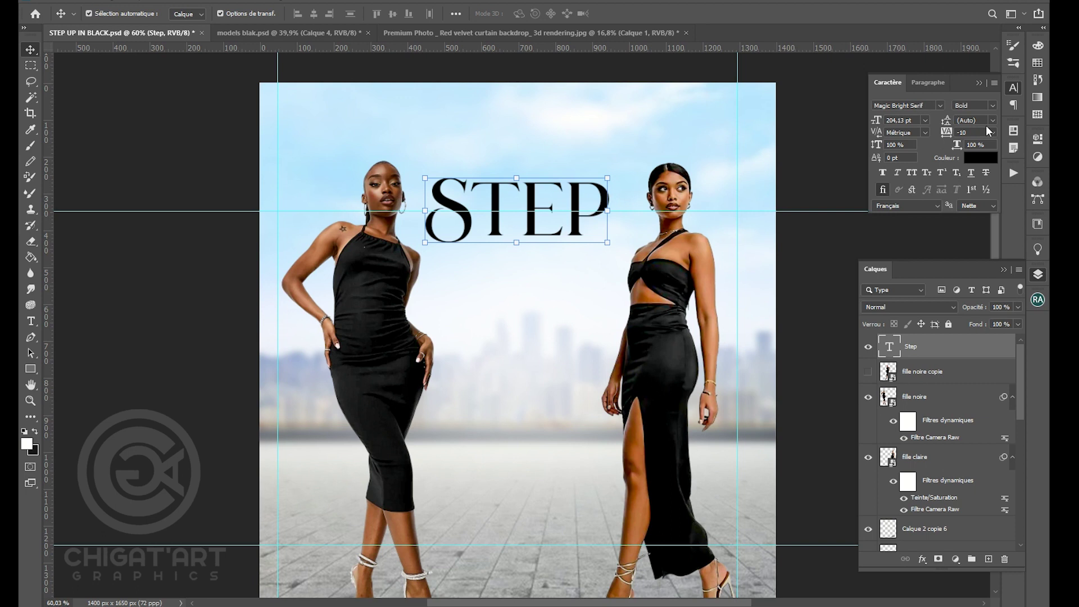
- Set the tracking of the Step text to -50
{"action": "left_click", "coordinate": [994, 134]}
{"action": "left_click", "coordinate": [967, 161]}
{"action": "left_click", "coordinate": [783, 248]}
{"action": "key", "text": "ctrl+0"}
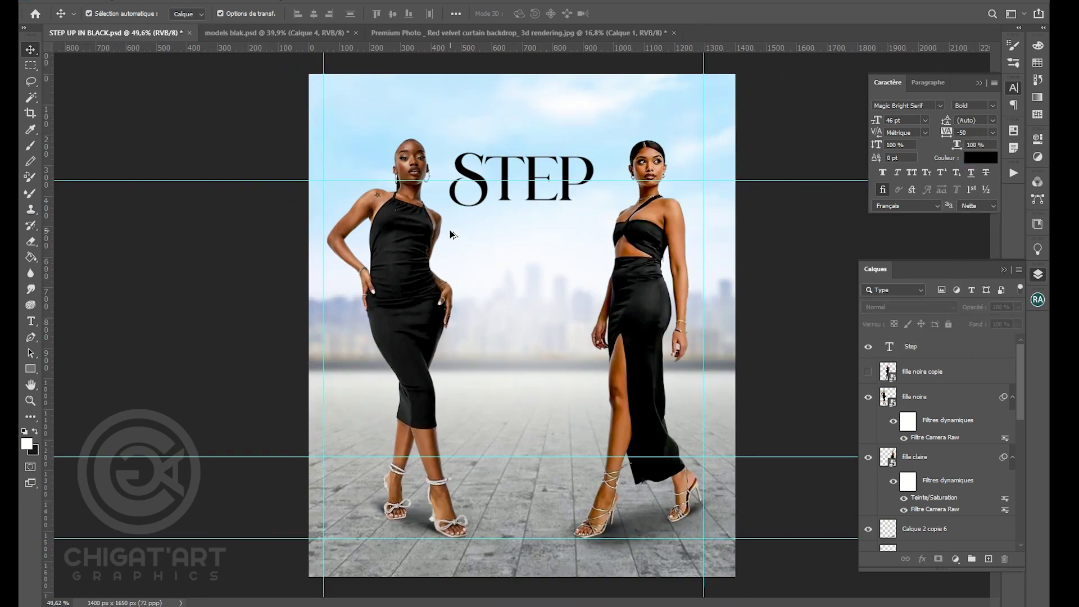
- Duplicate the Step text directly beneath itself and change the copy to UP
{"action": "left_click_drag", "start_coordinate": [531, 198], "coordinate": [536, 269]}
{"action": "double_click", "coordinate": [535, 267]}
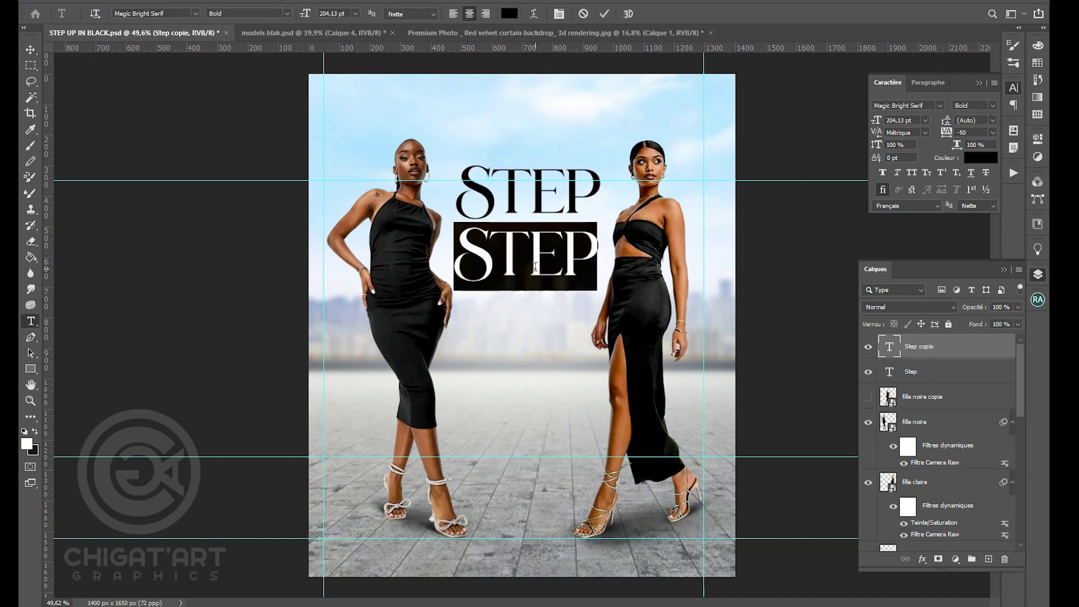
{"action": "type", "text": "UP"}
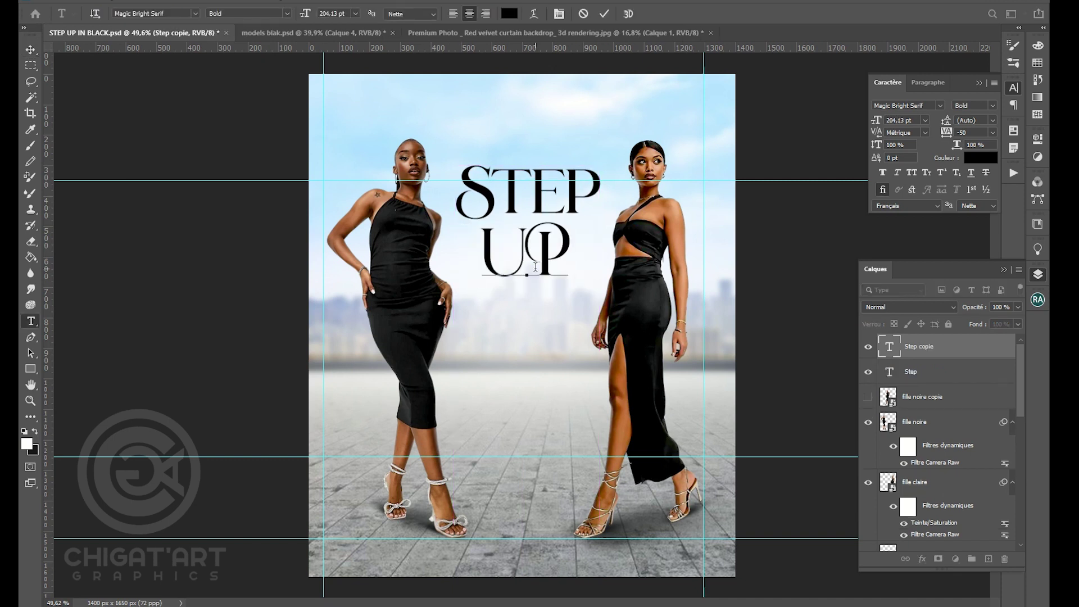
- Enlarge the UP text until it is nearly as wide as Step and place it tightly beneath that word
{"action": "left_click", "coordinate": [31, 50]}
{"action": "left_click_drag", "start_coordinate": [570, 223], "coordinate": [616, 237]}
{"action": "key", "text": "Return"}
{"action": "key", "text": "t"}
{"action": "left_click", "coordinate": [633, 253]}
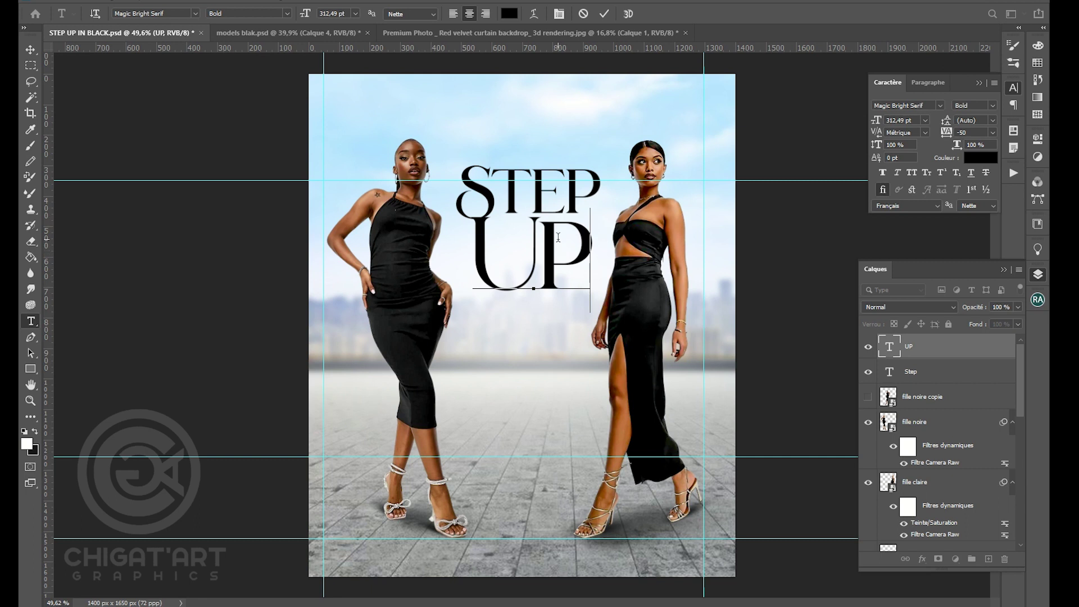
{"action": "left_click", "coordinate": [30, 50]}
{"action": "scroll", "coordinate": [573, 225], "scroll_direction": "up", "scroll_amount": 2}
{"action": "left_click_drag", "start_coordinate": [589, 211], "coordinate": [603, 192]}
{"action": "left_click_drag", "start_coordinate": [547, 213], "coordinate": [540, 220]}
{"action": "key", "text": "Return"}
- Replace the P of UP with a lowercase p and increase its font size to match the height of the U
{"action": "key", "text": "t"}
{"action": "left_click_drag", "start_coordinate": [516, 264], "coordinate": [595, 264]}
{"action": "left_click", "coordinate": [893, 120]}
{"action": "scroll", "coordinate": [894, 120], "scroll_direction": "up", "scroll_amount": 20}
{"action": "scroll", "coordinate": [894, 120], "scroll_direction": "down", "scroll_amount": 3}
{"action": "left_click", "coordinate": [604, 14]}
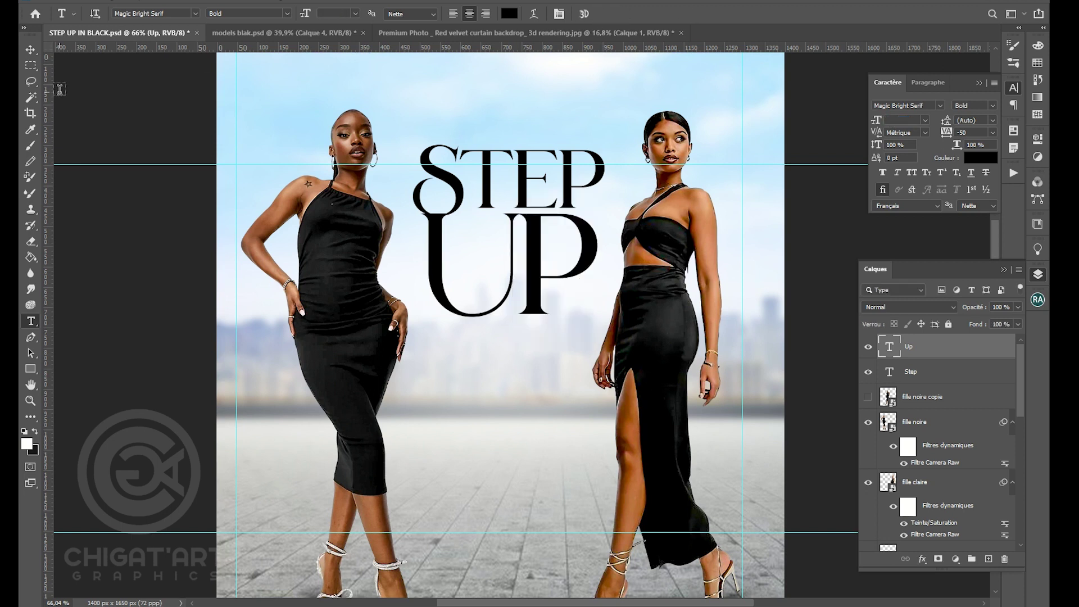
- Nudge the Up text slightly right to centre it under Step
{"action": "left_click", "coordinate": [30, 49]}
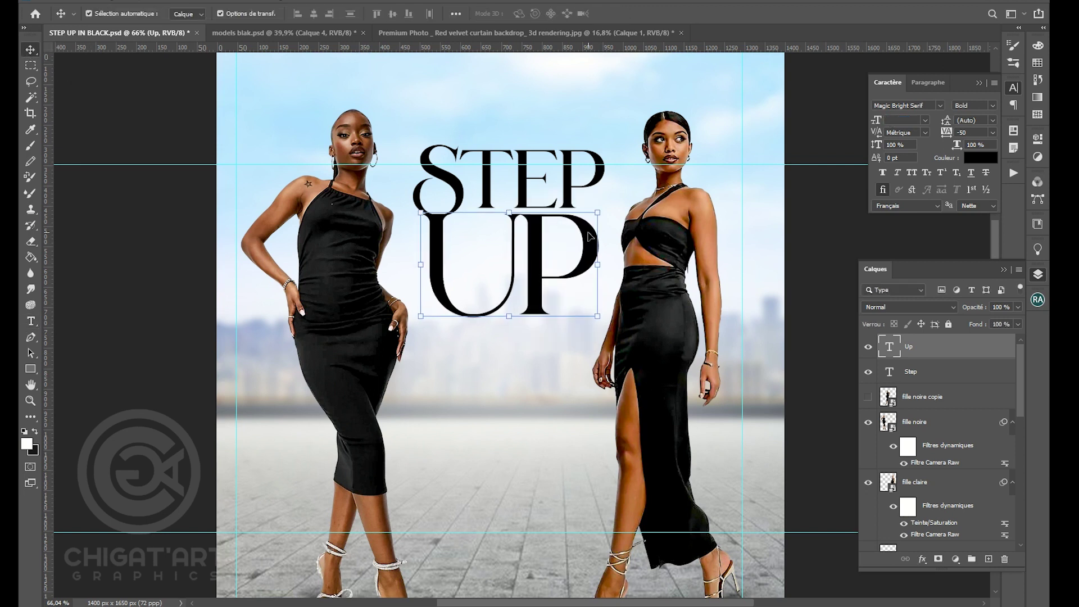
{"action": "left_click_drag", "start_coordinate": [588, 232], "coordinate": [589, 232]}
{"action": "left_click", "coordinate": [809, 180]}
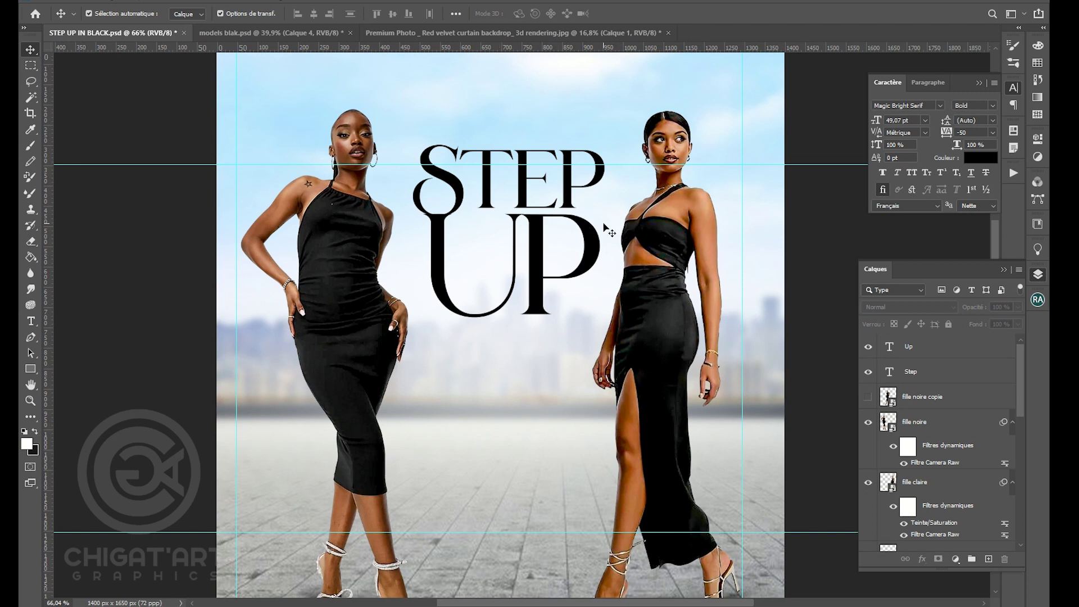
- Duplicate fille noire into the space between the two models and apply a Color Overlay of 040404 to the copy
{"action": "scroll", "coordinate": [605, 264], "scroll_direction": "down", "scroll_amount": 2}
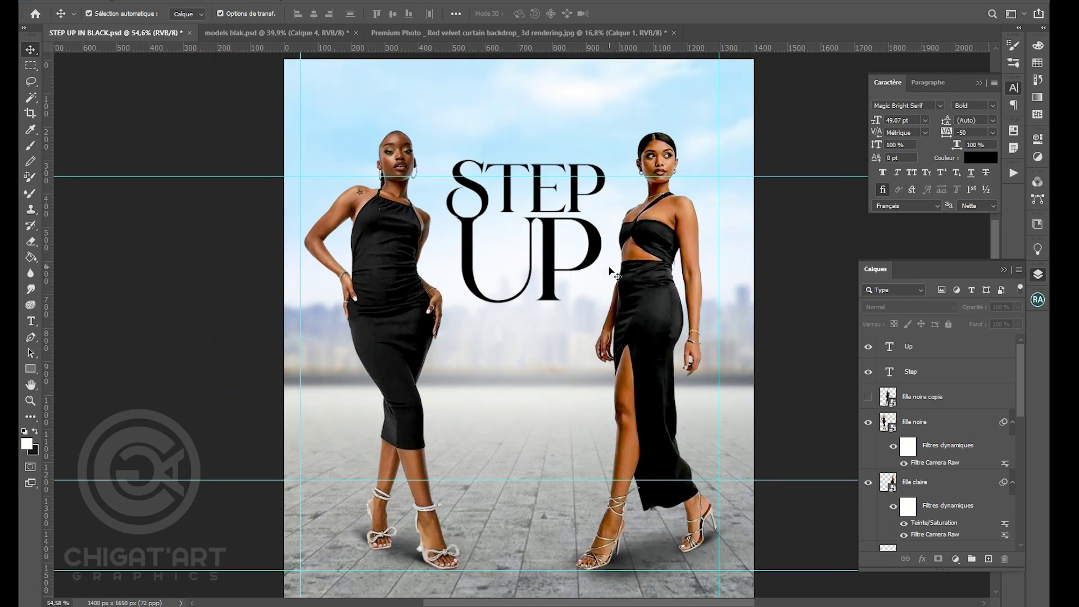
{"action": "left_click_drag", "start_coordinate": [421, 277], "coordinate": [554, 276]}
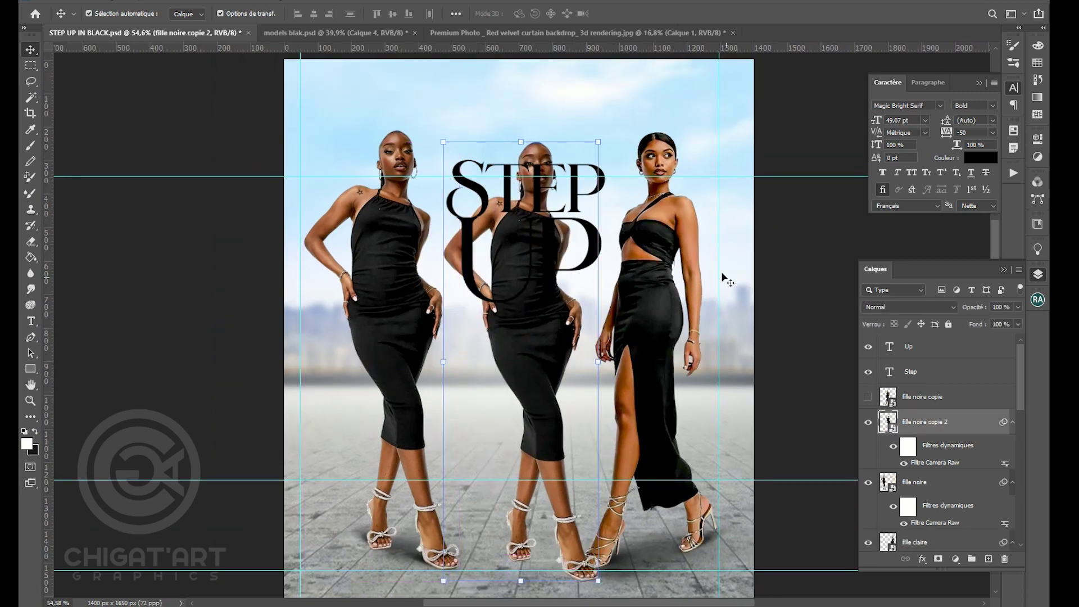
{"action": "double_click", "coordinate": [977, 422]}
{"action": "left_click", "coordinate": [407, 476]}
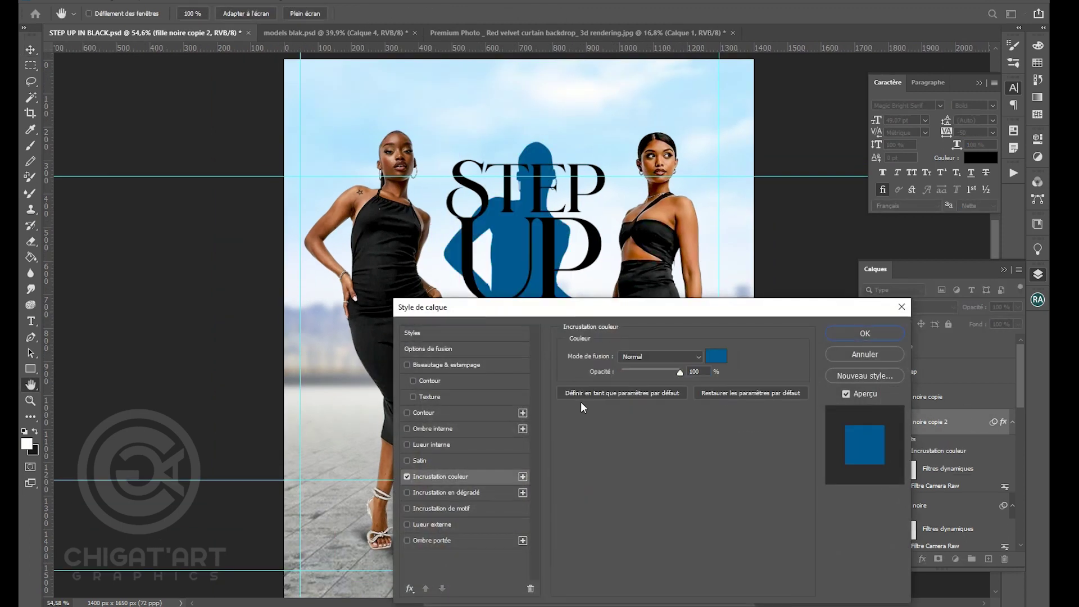
{"action": "left_click", "coordinate": [719, 355]}
{"action": "type", "text": "282828"}
{"action": "key", "text": "Return"}
{"action": "left_click", "coordinate": [708, 355]}
{"action": "type", "text": "040404"}
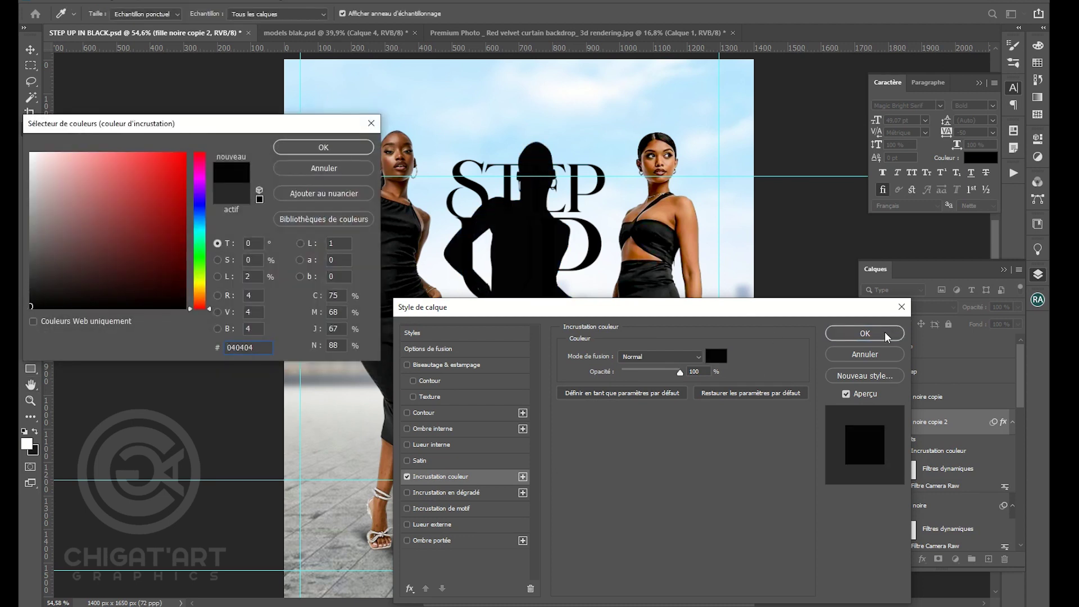
{"action": "key", "text": "Return"}
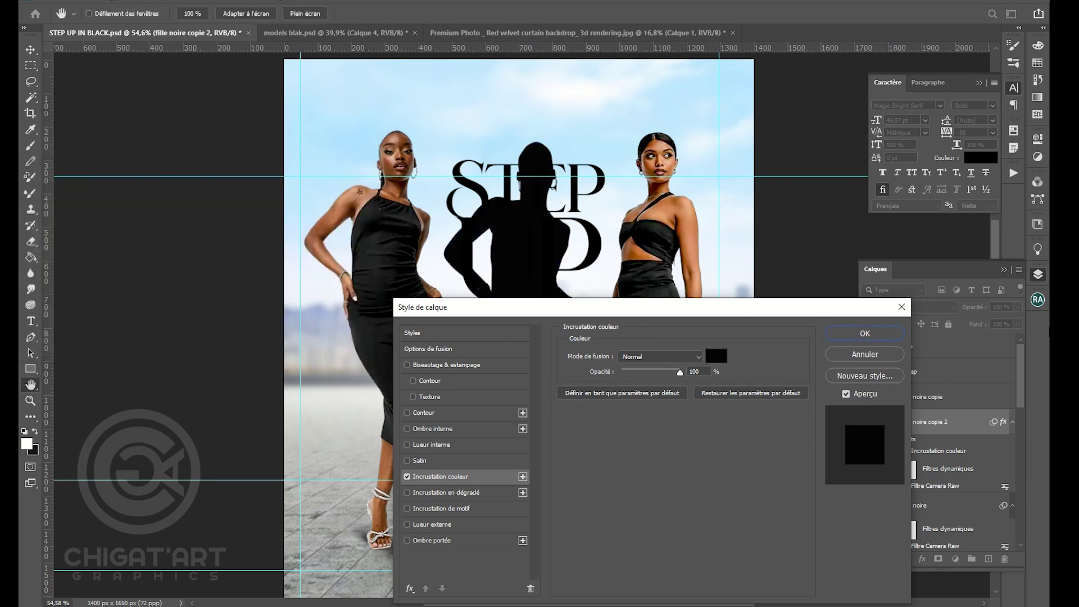
{"action": "left_click", "coordinate": [881, 333]}
- Scale the black silhouette down to about the height of the Up text and place it inside the U
{"action": "key", "text": "v"}
{"action": "left_click", "coordinate": [586, 236]}
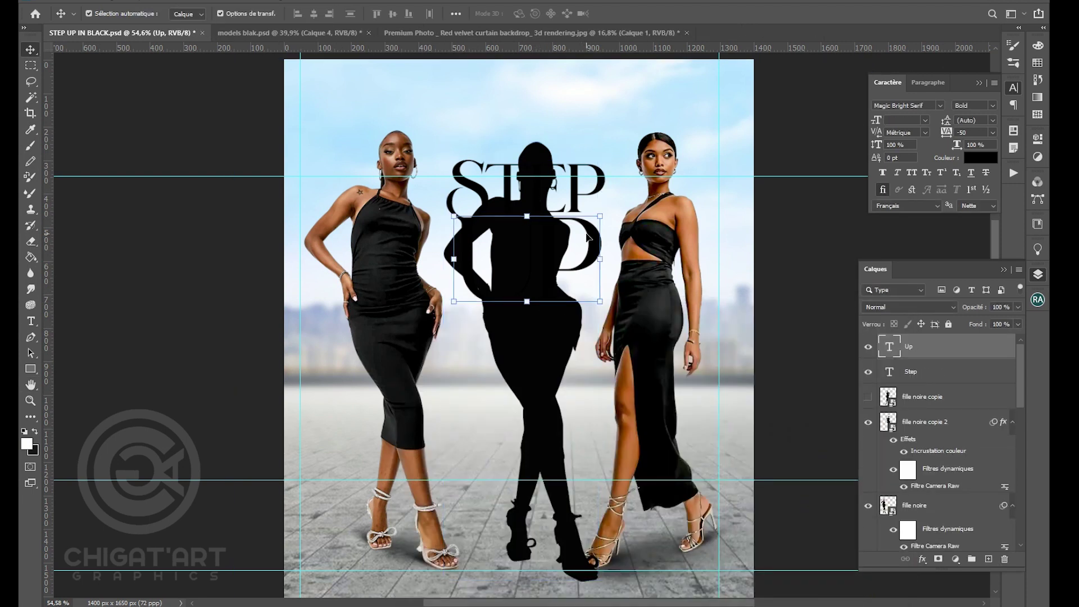
{"action": "left_click", "coordinate": [588, 331]}
{"action": "left_click", "coordinate": [598, 142]}
{"action": "key", "text": "Return"}
{"action": "left_click_drag", "start_coordinate": [599, 142], "coordinate": [518, 223]}
{"action": "key", "text": "Left"}
{"action": "key", "text": "Left"}
{"action": "key", "text": "Left"}
{"action": "key", "text": "Left"}
{"action": "key", "text": "Return"}
- Move the silhouette layer fille noire copie 2 above the Up layer and shift it so its feet stand on the U's curve
{"action": "scroll", "coordinate": [519, 336], "scroll_direction": "up", "scroll_amount": 5}
{"action": "left_click", "coordinate": [499, 223]}
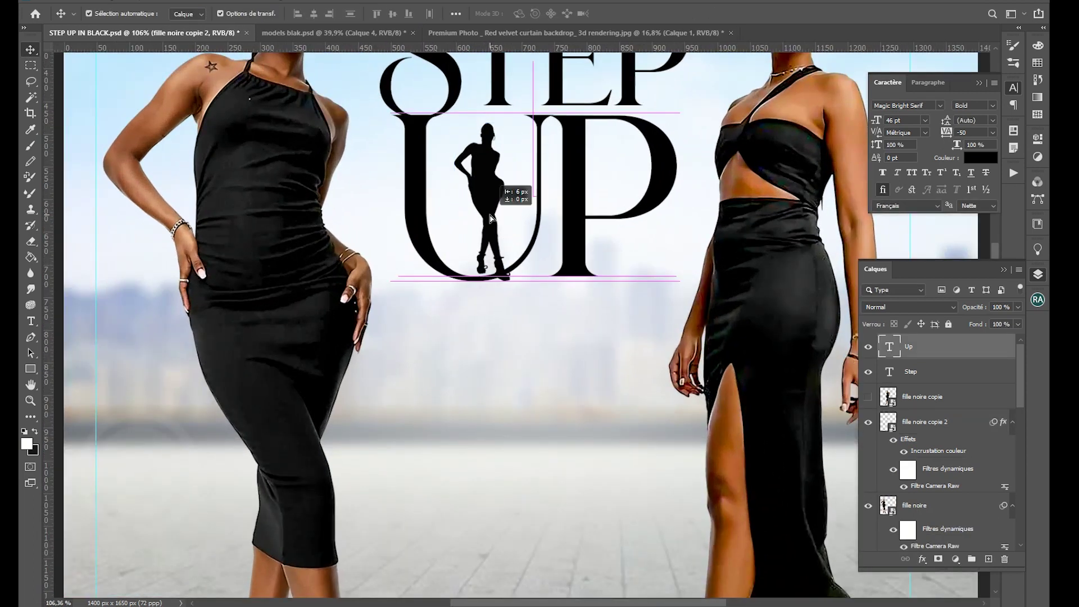
{"action": "left_click", "coordinate": [928, 397]}
{"action": "left_click_drag", "start_coordinate": [930, 421], "coordinate": [929, 344]}
{"action": "left_click_drag", "start_coordinate": [489, 223], "coordinate": [490, 243]}
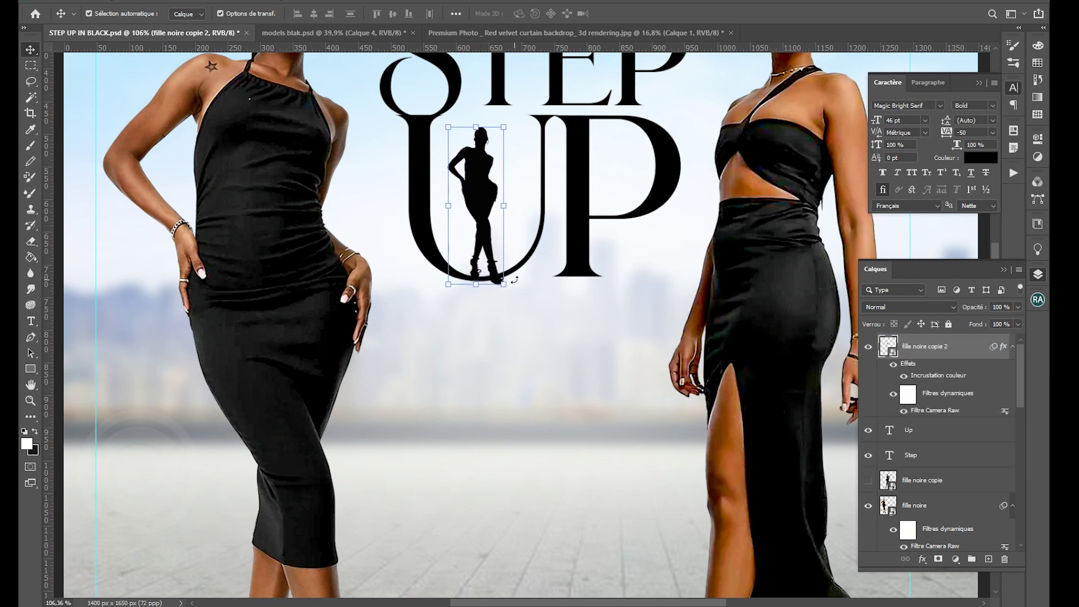
{"action": "left_click", "coordinate": [179, 327]}
- Enlarge the Step text to about 113.5 % so it spans wider than the Up text
{"action": "scroll", "coordinate": [180, 327], "scroll_direction": "down", "scroll_amount": 3}
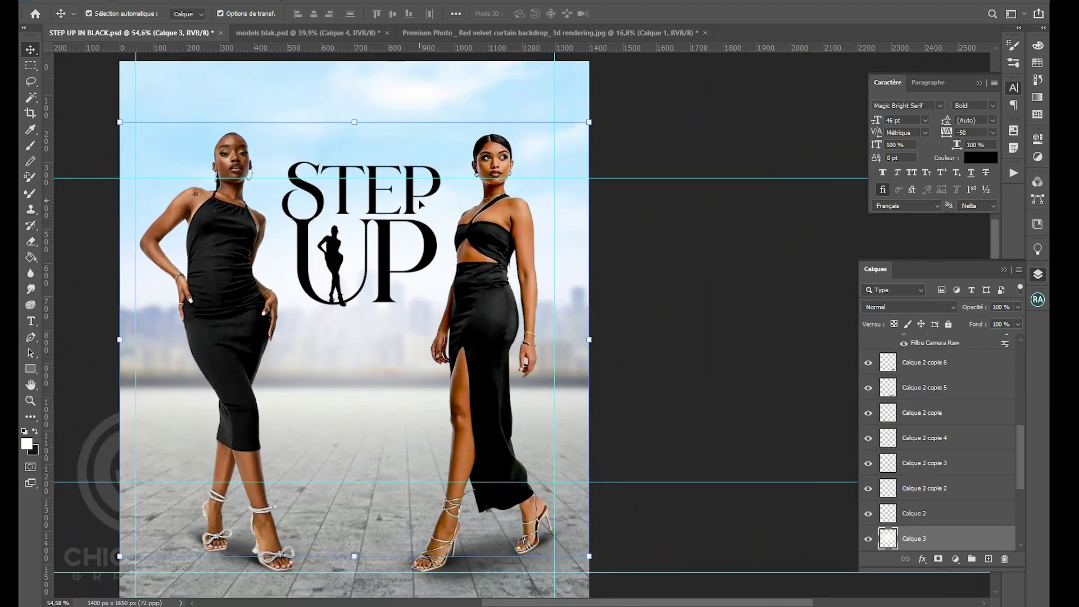
{"action": "left_click", "coordinate": [406, 204]}
{"action": "left_click_drag", "start_coordinate": [439, 162], "coordinate": [460, 146]}
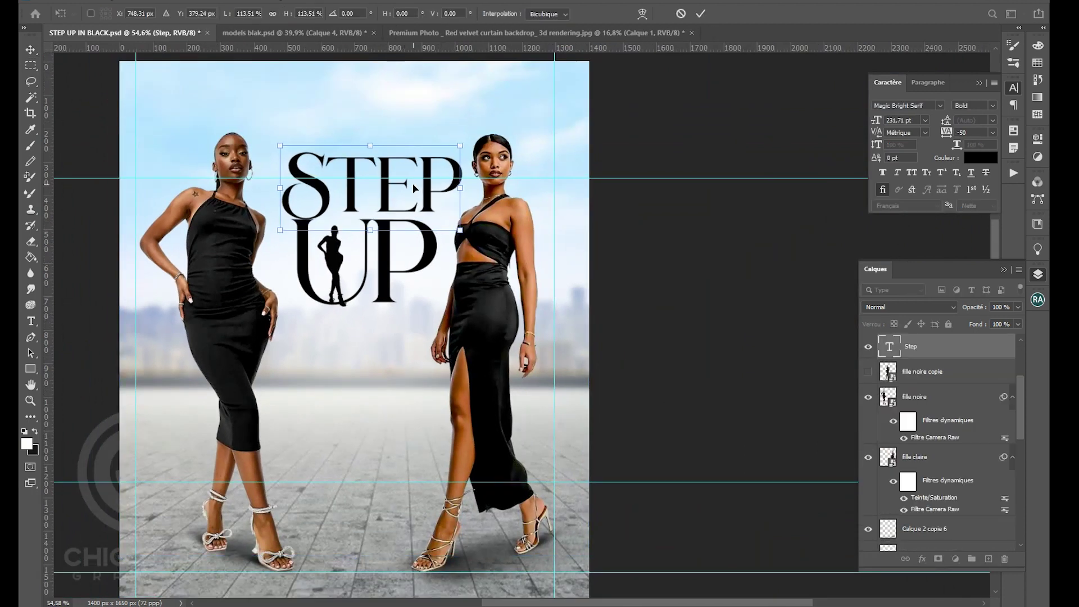
{"action": "left_click", "coordinate": [697, 249]}
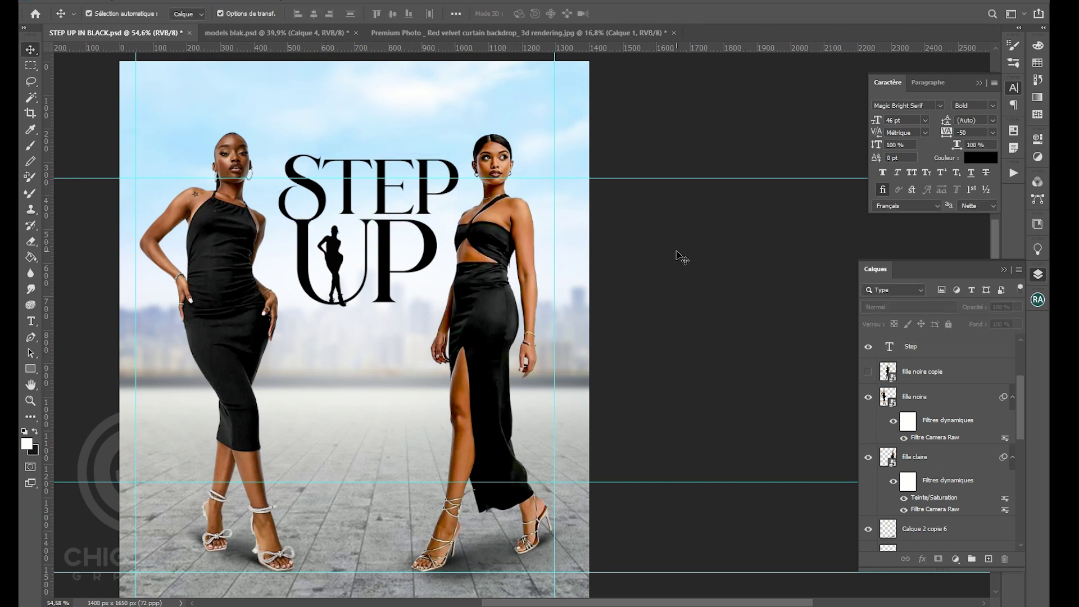
- Shift the Step text, the Up text and the silhouette inside the U slightly left between the two models
{"action": "left_click_drag", "start_coordinate": [321, 201], "coordinate": [317, 201]}
{"action": "left_click", "coordinate": [323, 264]}
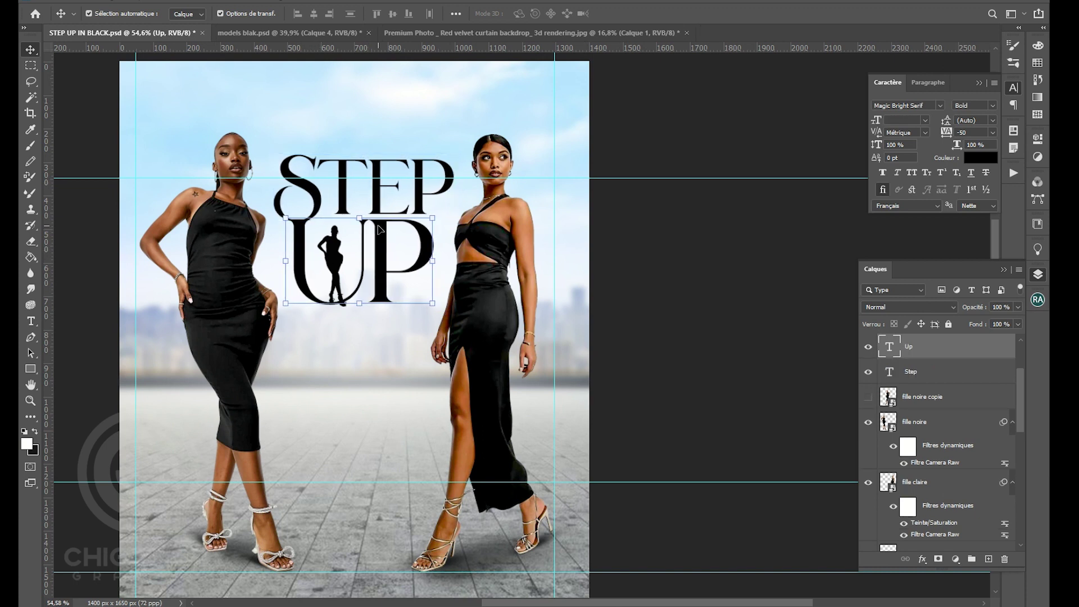
{"action": "left_click_drag", "start_coordinate": [339, 261], "coordinate": [337, 259]}
{"action": "left_click", "coordinate": [614, 286]}
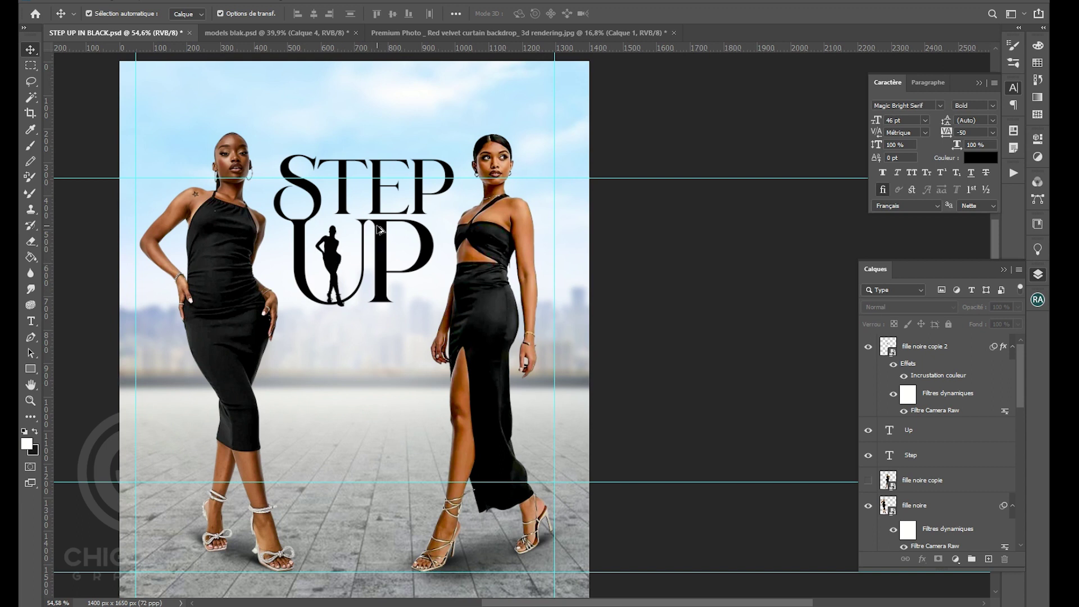
- Duplicate the Up text just below it and replace the copy's wording with BLACK
{"action": "left_click_drag", "start_coordinate": [378, 230], "coordinate": [377, 325]}
{"action": "double_click", "coordinate": [391, 324]}
{"action": "type", "text": "BLACK"}
{"action": "key", "text": "ctrl+a"}
{"action": "left_click_drag", "start_coordinate": [252, 362], "coordinate": [191, 361]}
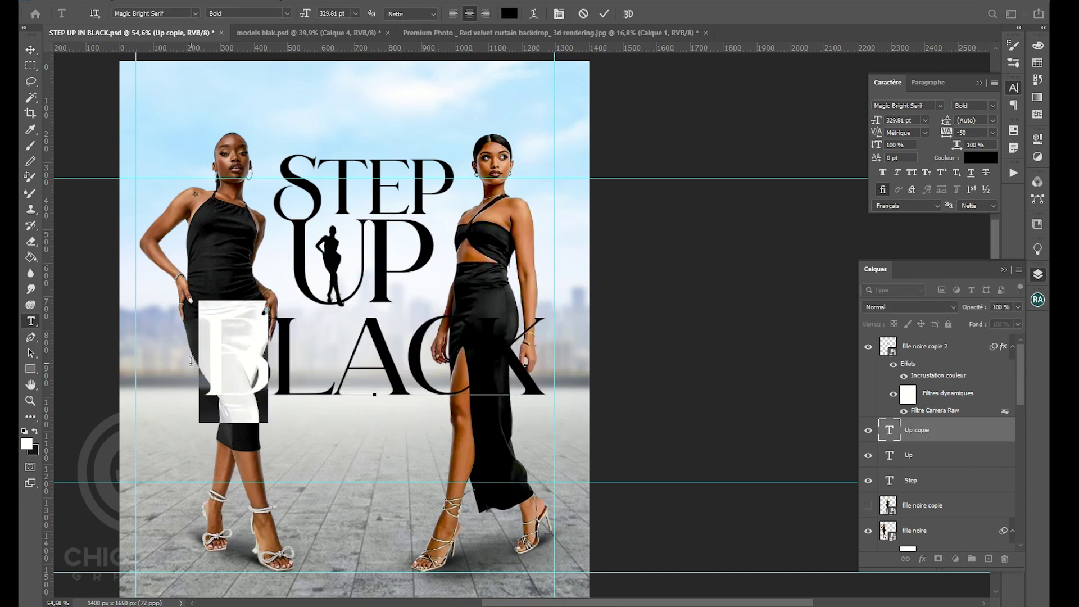
{"action": "type", "text": "B"}
{"action": "key", "text": "ctrl+z"}
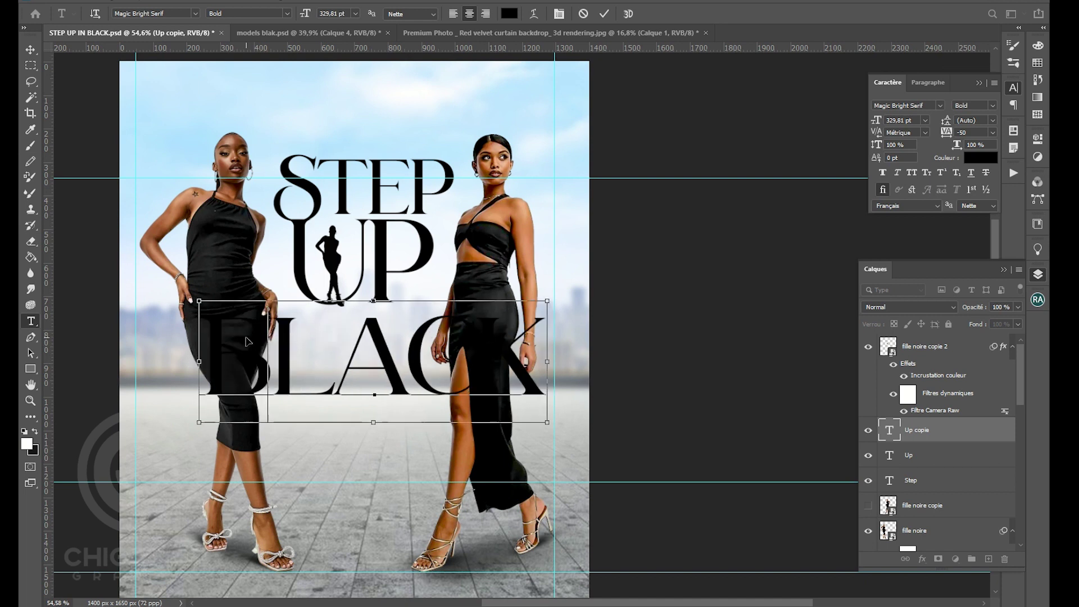
- Set the BLACK text size to 179.81 pt and move it directly beneath Up
{"action": "key", "text": "ctrl+a"}
{"action": "left_click_drag", "start_coordinate": [877, 120], "coordinate": [785, 123]}
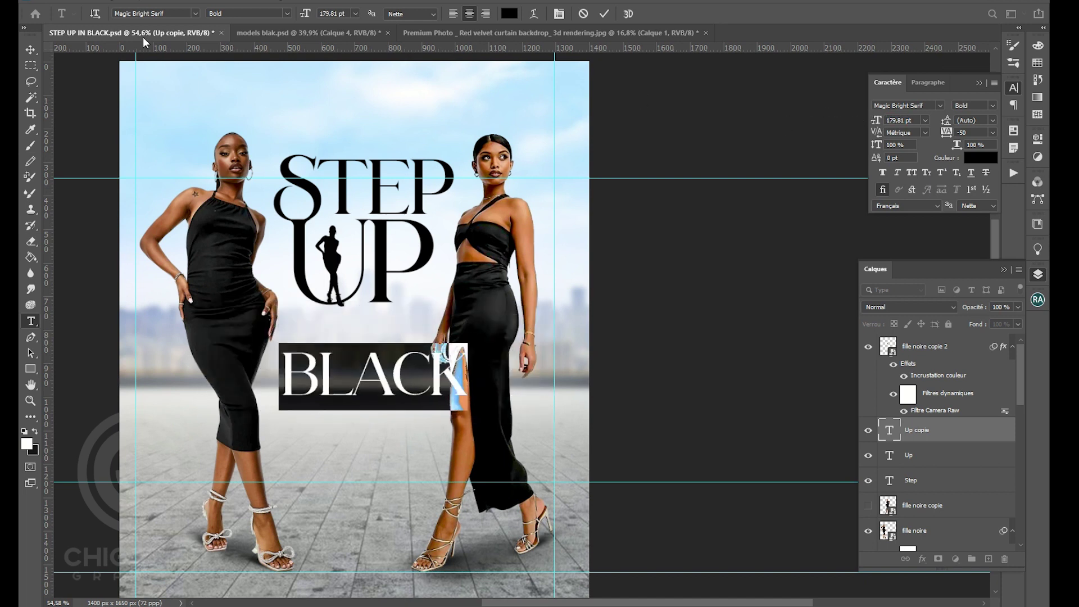
{"action": "left_click", "coordinate": [31, 50]}
{"action": "left_click_drag", "start_coordinate": [396, 381], "coordinate": [405, 336]}
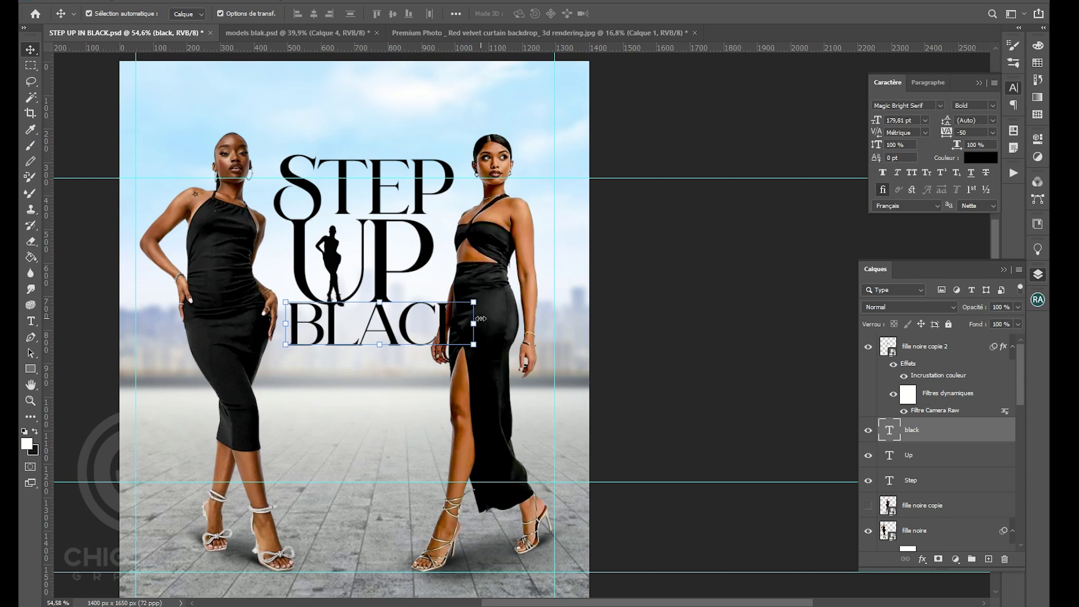
- Scale the BLACK text down to about 75 % so it matches the width of Up, and place it beneath
{"action": "key", "text": "ctrl+t"}
{"action": "left_click_drag", "start_coordinate": [476, 296], "coordinate": [427, 307]}
{"action": "left_click_drag", "start_coordinate": [373, 332], "coordinate": [379, 321]}
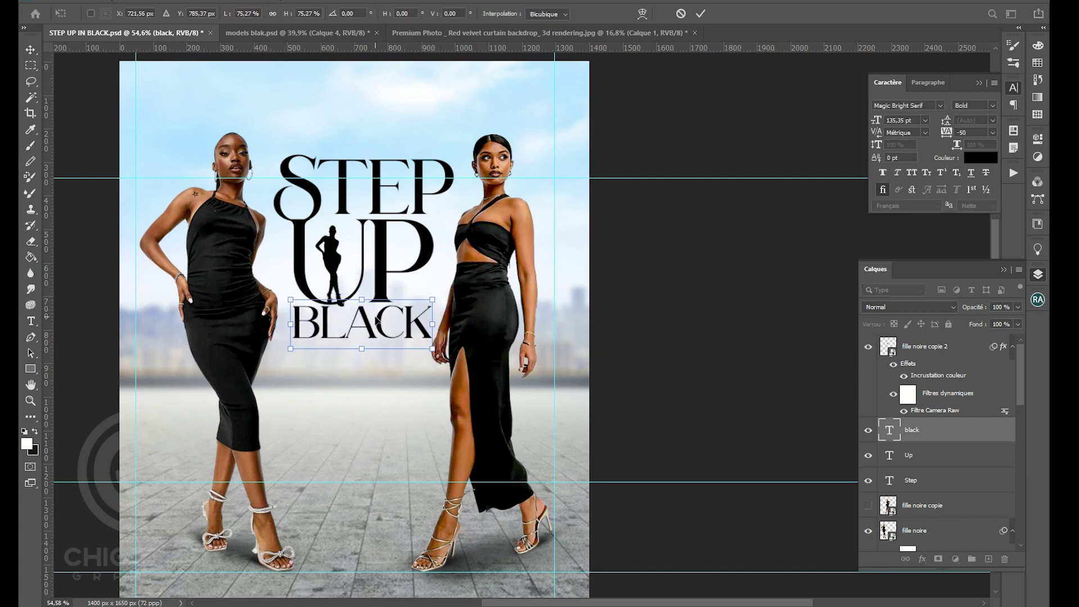
{"action": "key", "text": "Return"}
{"action": "left_click", "coordinate": [706, 301]}
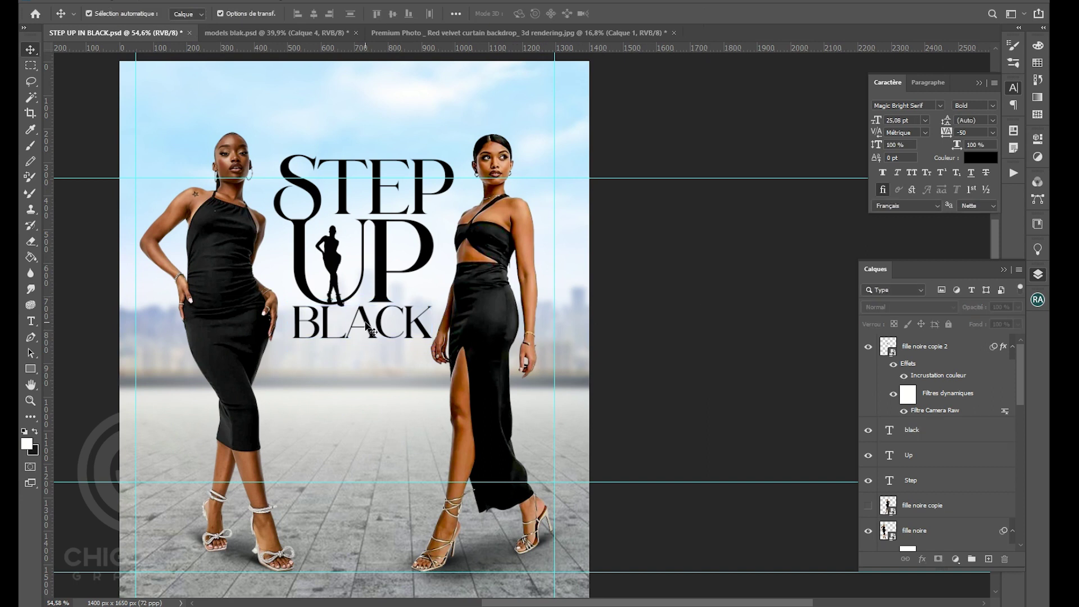
- Move the BLACK text slightly left and enlarge it to about 103.5 % to align it under Up
{"action": "left_click", "coordinate": [316, 340]}
{"action": "key", "text": "ctrl+t"}
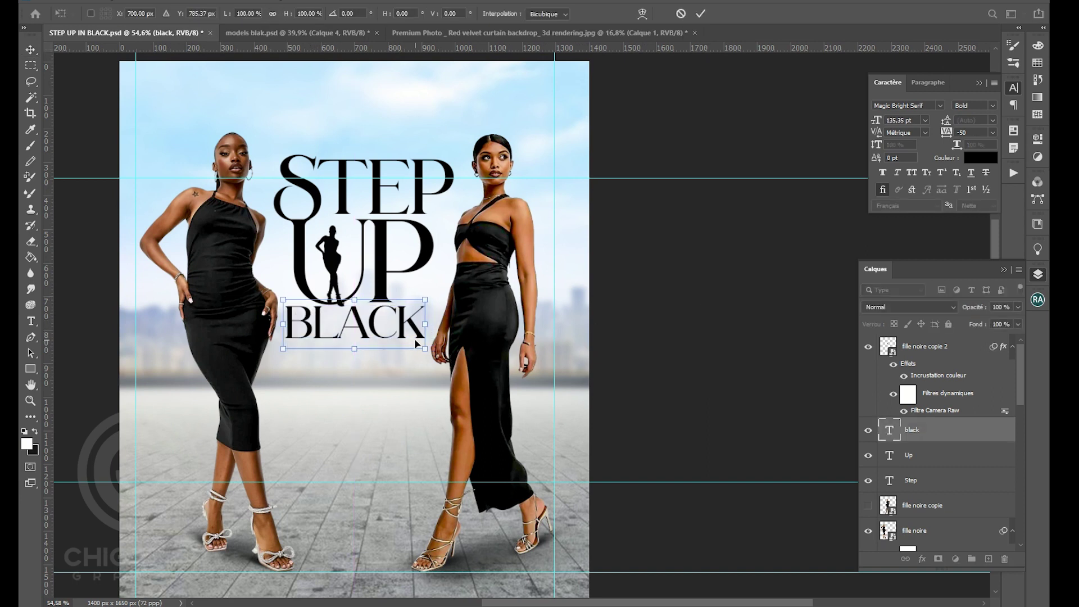
{"action": "left_click_drag", "start_coordinate": [422, 344], "coordinate": [426, 345]}
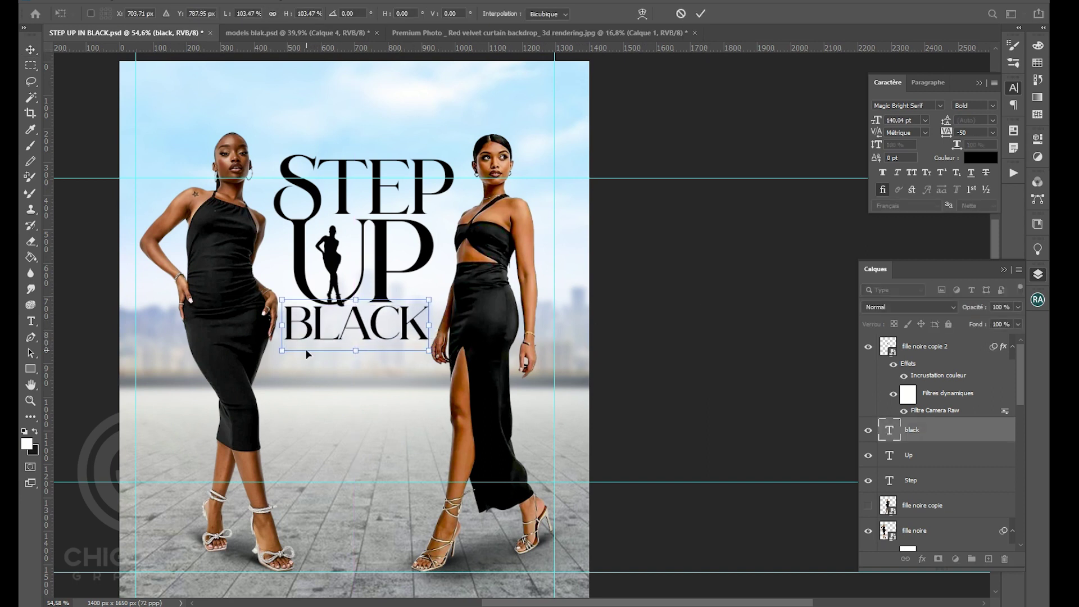
{"action": "key", "text": "Return"}
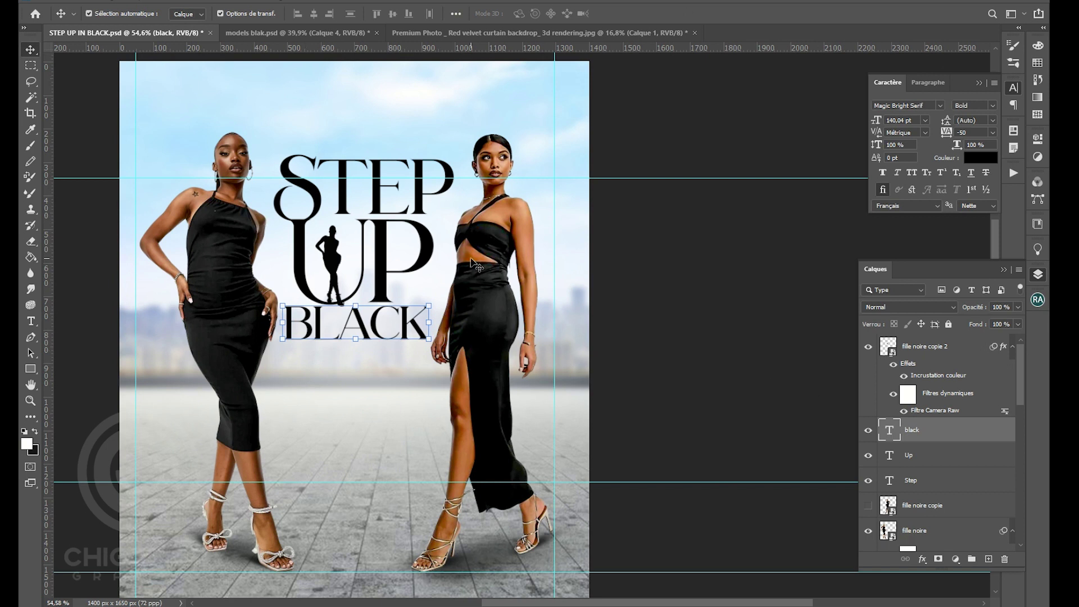
- Stretch the white haze layer Calque 3 upward so it covers more of the sky behind the title
{"action": "left_click", "coordinate": [447, 265]}
{"action": "scroll", "coordinate": [936, 479], "scroll_direction": "down", "scroll_amount": 3}
{"action": "left_click_drag", "start_coordinate": [357, 122], "coordinate": [400, 132]}
{"action": "left_click_drag", "start_coordinate": [432, 182], "coordinate": [435, 176]}
{"action": "left_click_drag", "start_coordinate": [354, 589], "coordinate": [360, 557]}
{"action": "key", "text": "Return"}
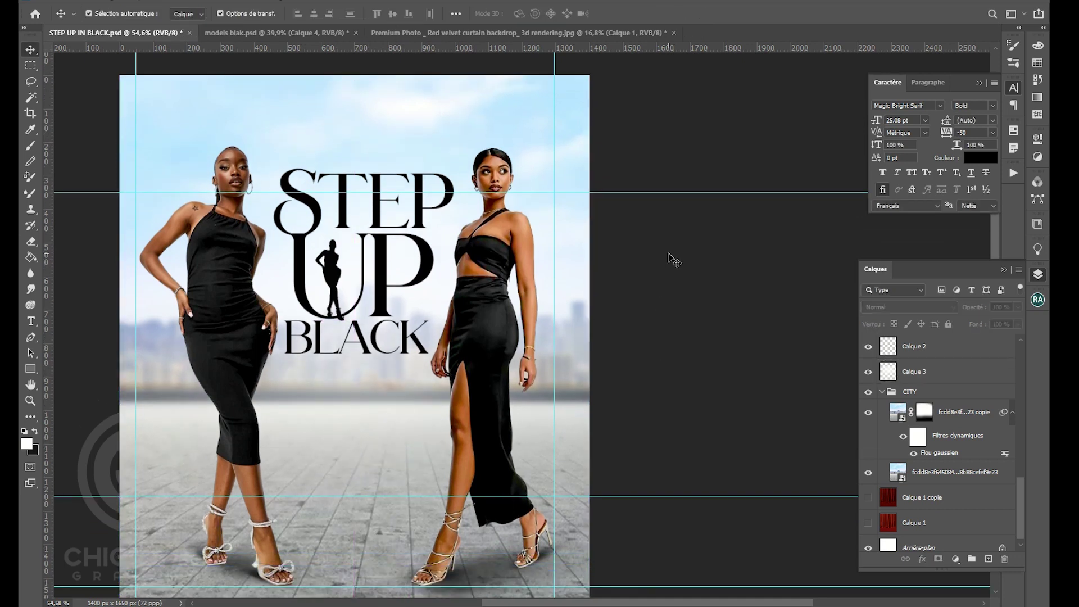
- Duplicate the Step text into the space below BLACK, between the two models
{"action": "scroll", "coordinate": [374, 397], "scroll_direction": "up", "scroll_amount": 2}
{"action": "scroll", "coordinate": [340, 285], "scroll_direction": "down", "scroll_amount": 1}
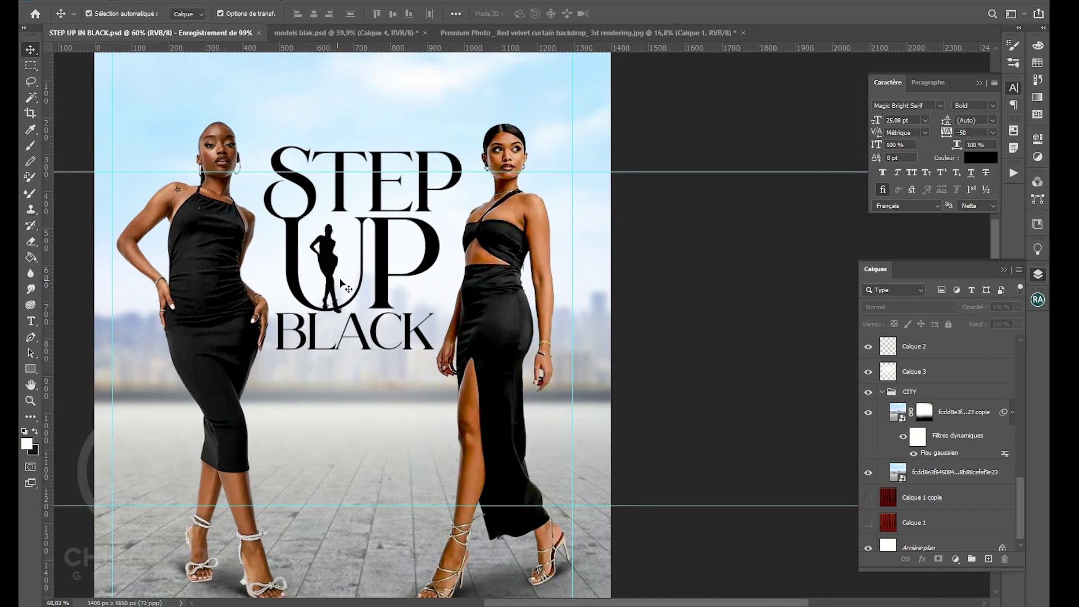
{"action": "left_click_drag", "start_coordinate": [386, 165], "coordinate": [381, 400]}
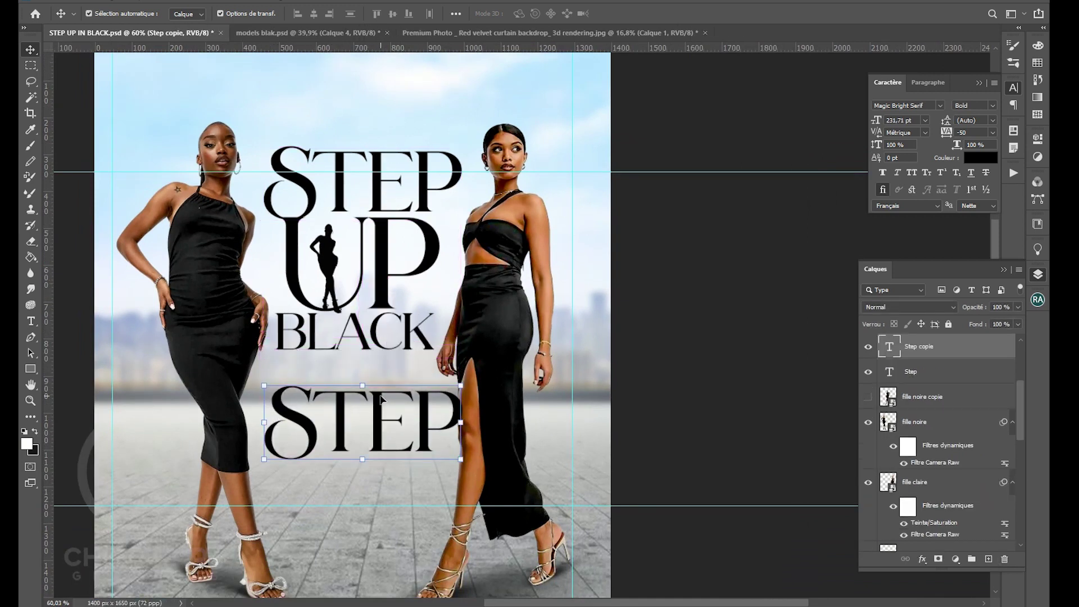
- Duplicate the white haze layer Calque 3 and shift the copy slightly down
{"action": "left_click", "coordinate": [442, 297]}
{"action": "key", "text": "ctrl+j"}
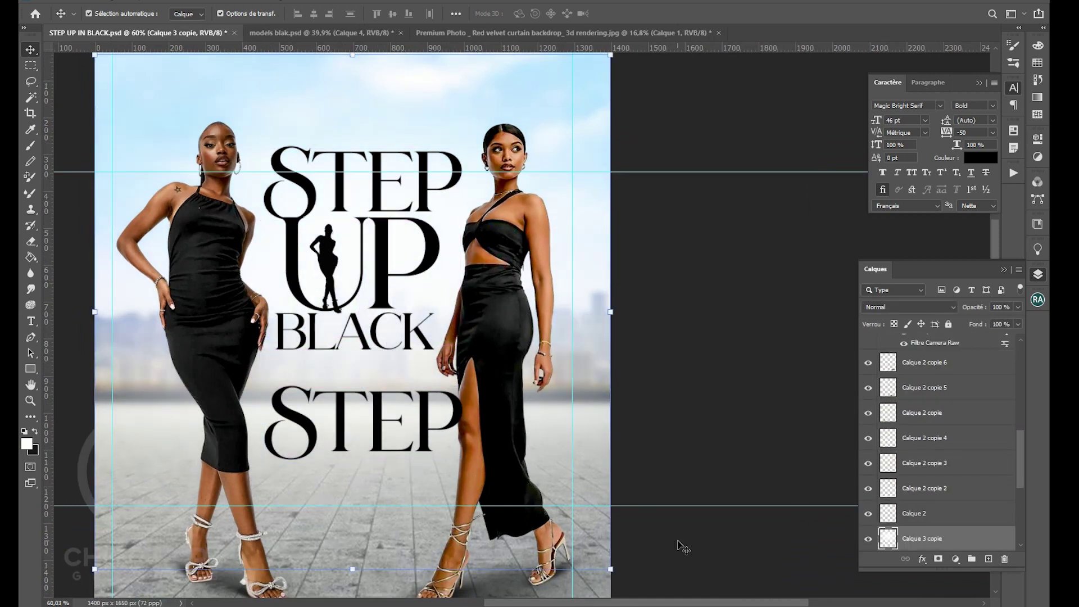
{"action": "scroll", "coordinate": [697, 428], "scroll_direction": "down", "scroll_amount": 2}
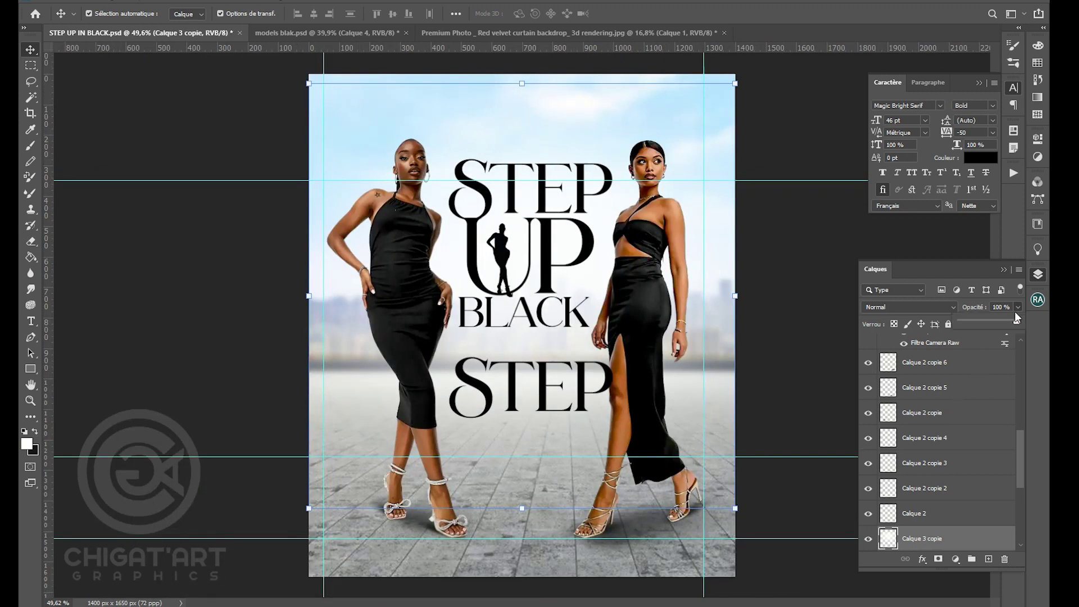
{"action": "left_click_drag", "start_coordinate": [669, 107], "coordinate": [659, 168]}
{"action": "left_click", "coordinate": [774, 137]}
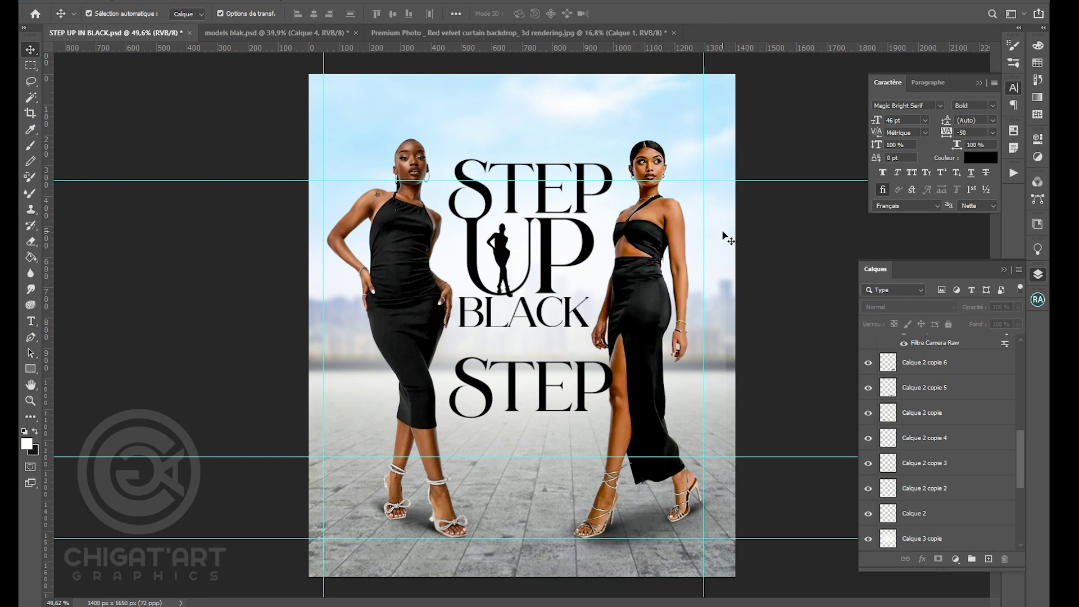
- Duplicate the fille noire layer and select the original beneath the copy
{"action": "left_click", "coordinate": [667, 321]}
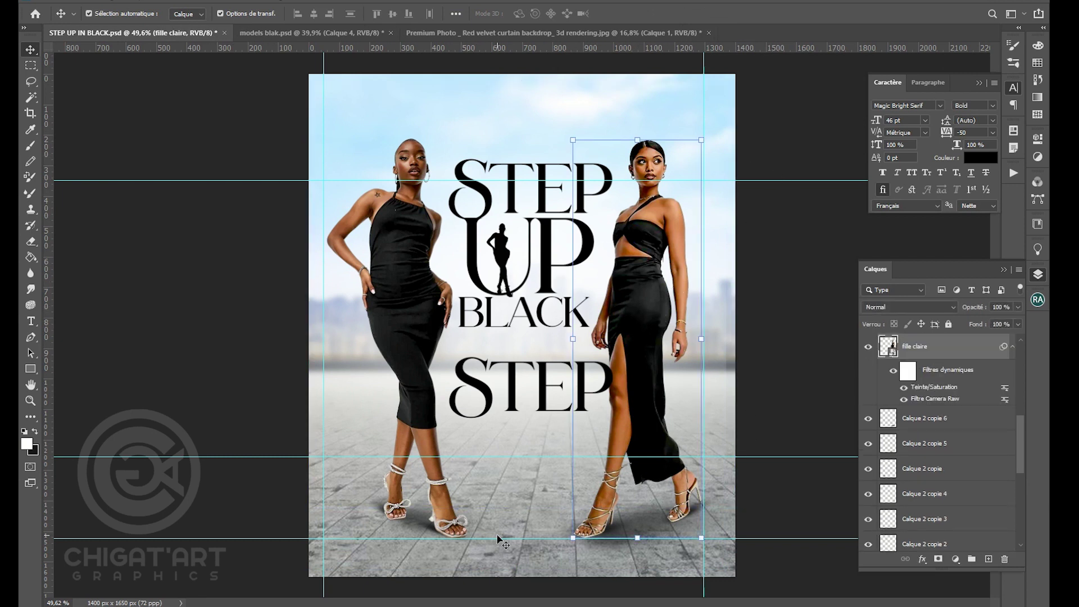
{"action": "left_click", "coordinate": [426, 353]}
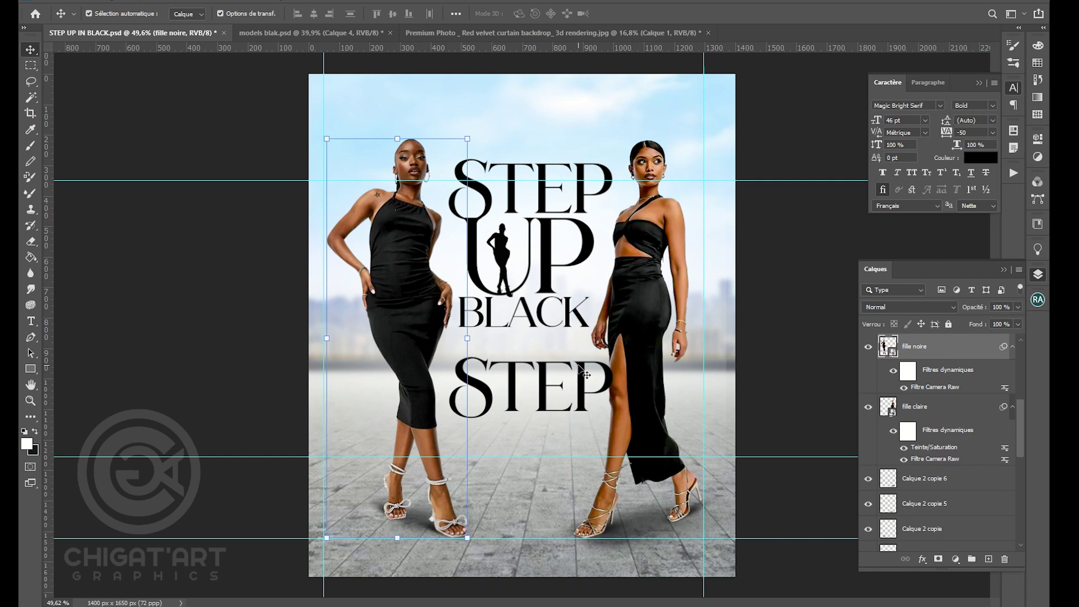
{"action": "key", "text": "ctrl+j"}
{"action": "left_click", "coordinate": [956, 415]}
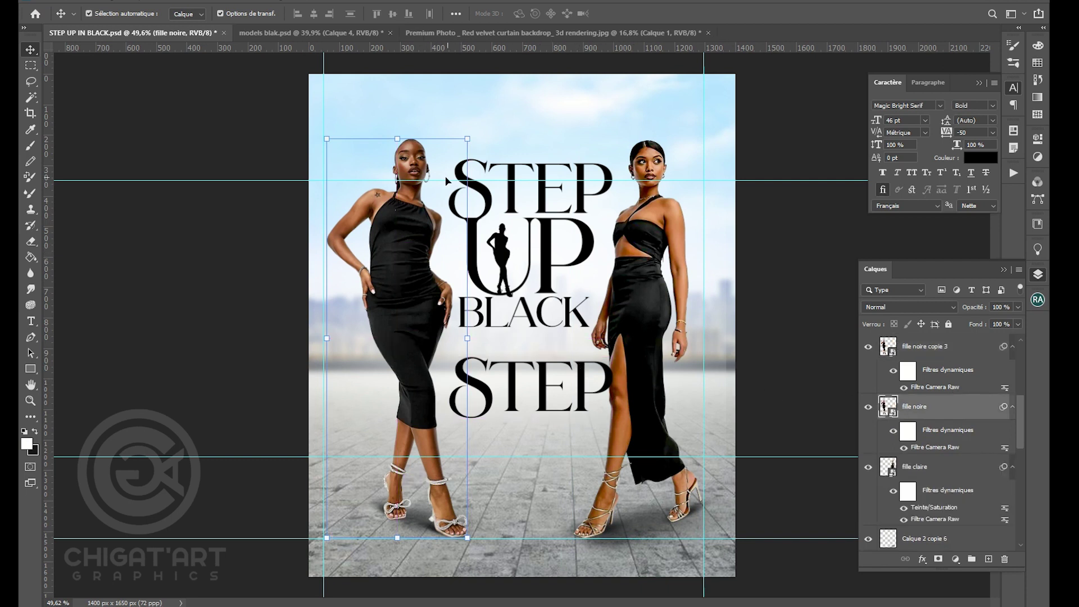
- Rotate and flatten the original fille noire layer so it lies on the ground as a cast shadow from her feet
{"action": "scroll", "coordinate": [444, 355], "scroll_direction": "down", "scroll_amount": 3}
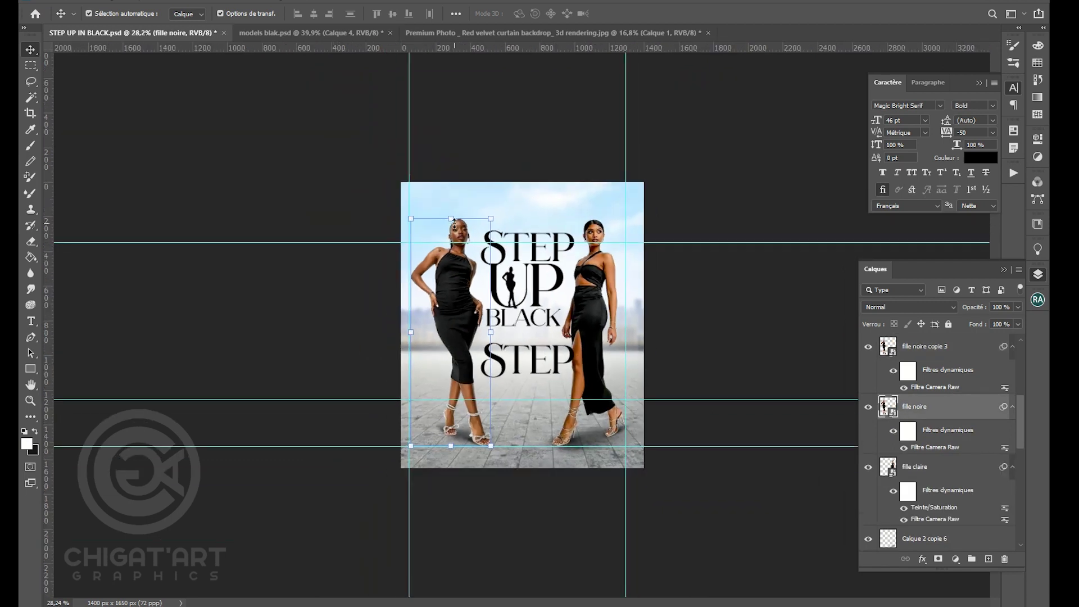
{"action": "left_click_drag", "start_coordinate": [456, 226], "coordinate": [320, 537]}
{"action": "left_click", "coordinate": [499, 263]}
{"action": "left_click_drag", "start_coordinate": [411, 447], "coordinate": [425, 386]}
{"action": "left_click_drag", "start_coordinate": [321, 537], "coordinate": [223, 550]}
{"action": "left_click_drag", "start_coordinate": [327, 456], "coordinate": [343, 447]}
{"action": "key", "text": "Return"}
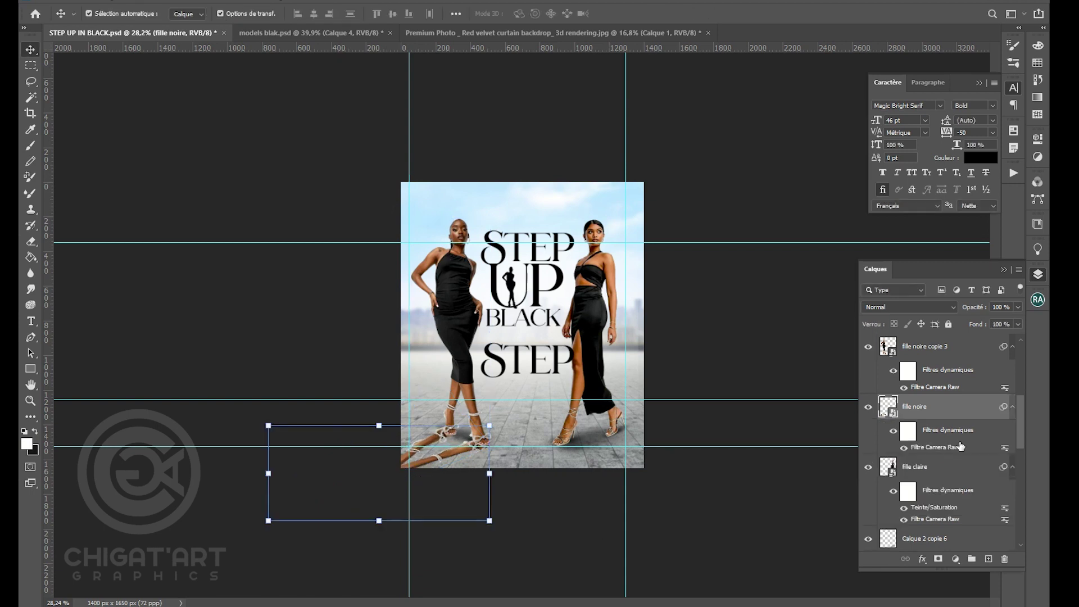
- Apply a black Color Overlay to the flattened fille noire layer
{"action": "double_click", "coordinate": [955, 406]}
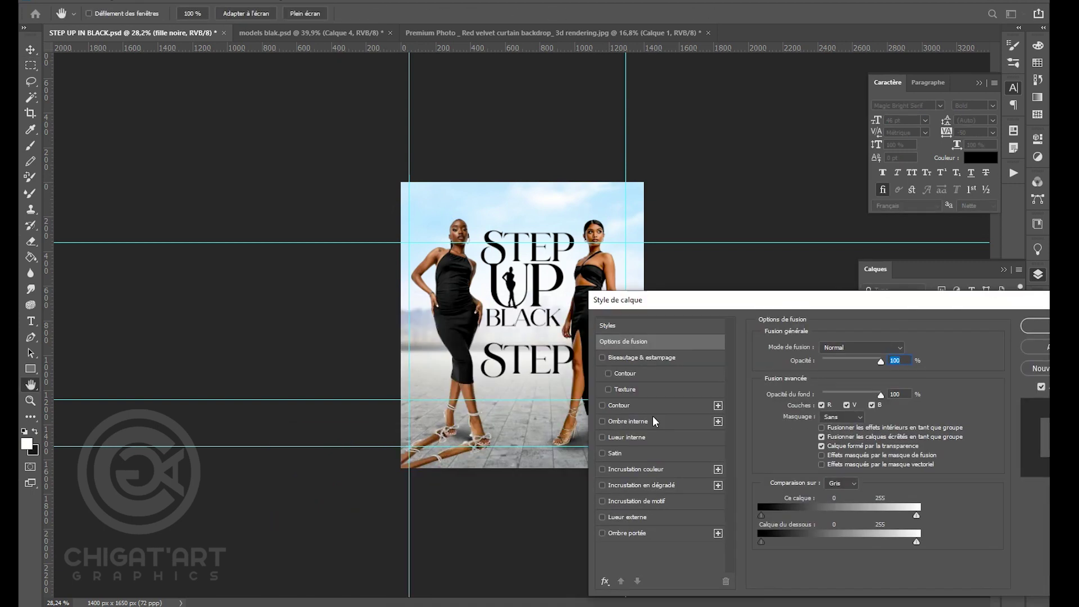
{"action": "left_click", "coordinate": [636, 469]}
{"action": "left_click", "coordinate": [1037, 326]}
{"action": "key", "text": "v"}
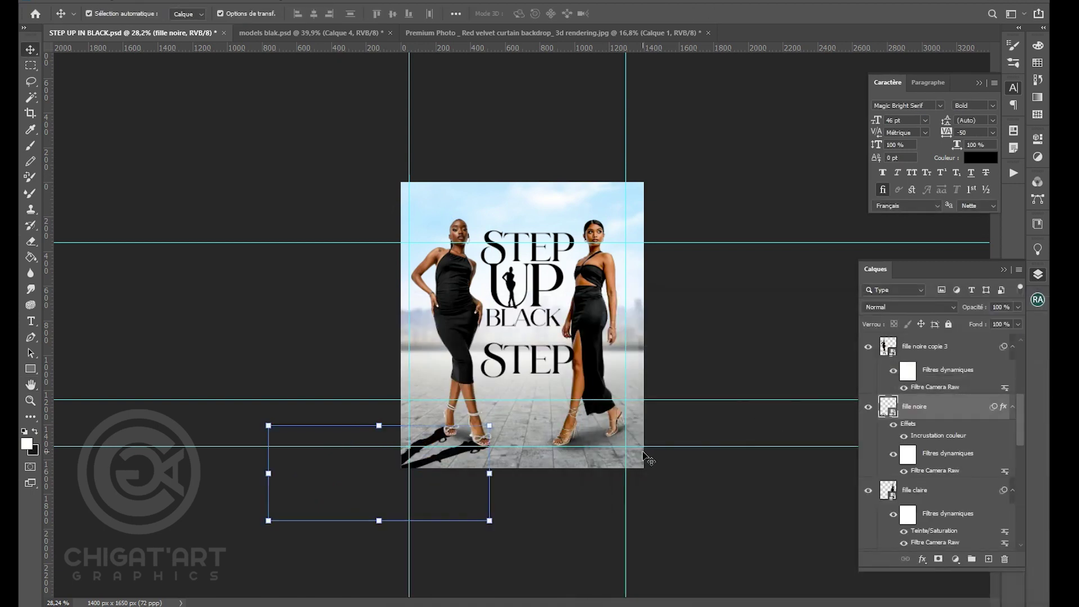
- Rasterize the fille noire shadow layer so it can be erased
{"action": "scroll", "coordinate": [456, 465], "scroll_direction": "up", "scroll_amount": 2}
{"action": "scroll", "coordinate": [456, 466], "scroll_direction": "up", "scroll_amount": 1}
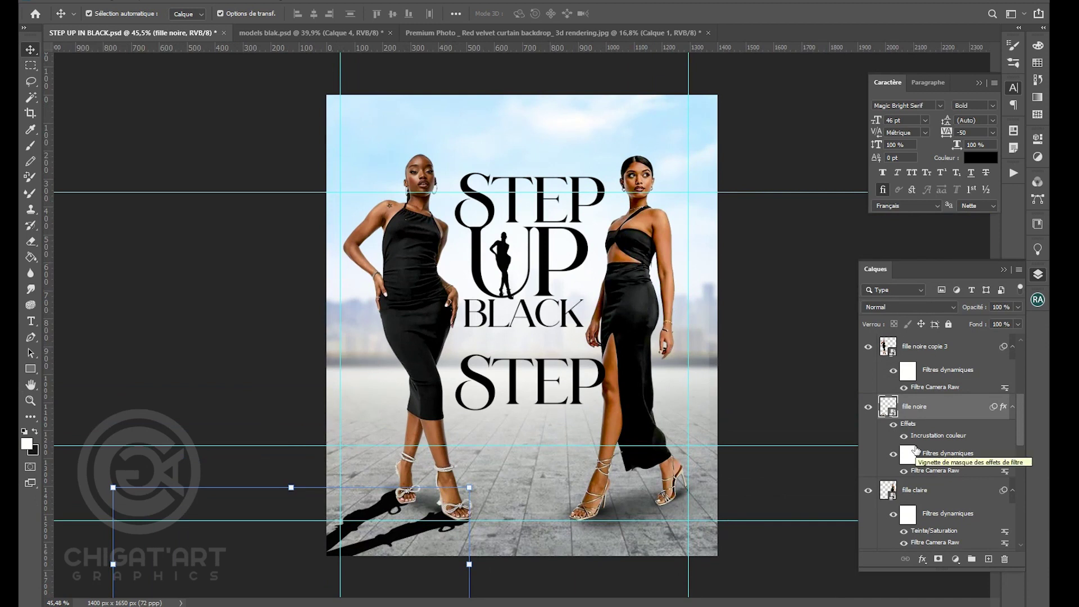
{"action": "key", "text": "e"}
{"action": "left_click", "coordinate": [436, 434]}
{"action": "key", "text": "Return"}
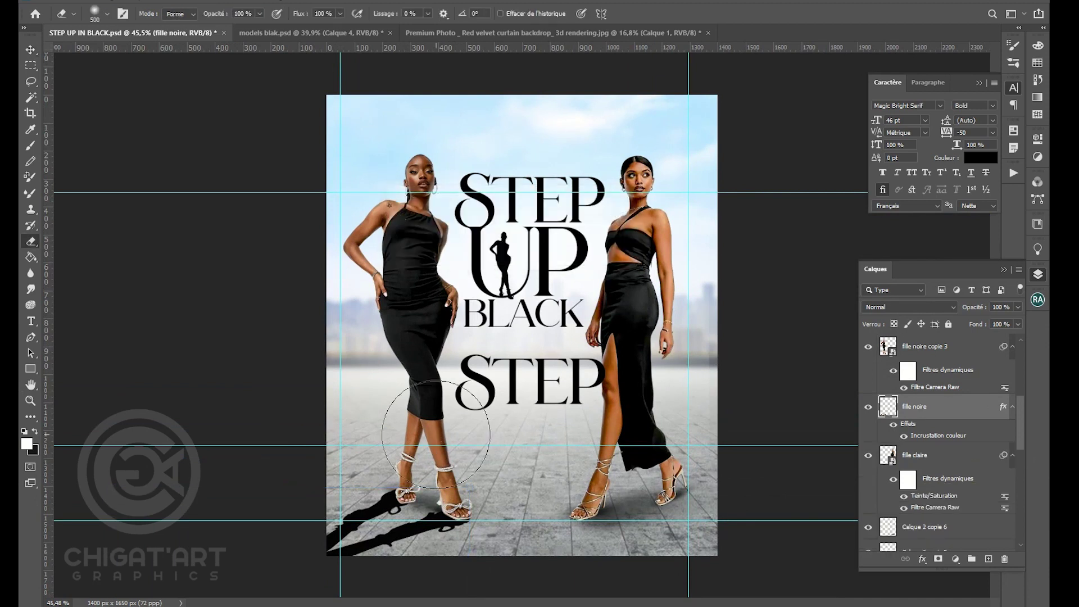
- Fade the far end of the shadow with a soft 700 px Eraser and set its layer opacity to 83 %
{"action": "left_click", "coordinate": [284, 563]}
{"action": "left_click", "coordinate": [284, 557]}
{"action": "key", "text": "ctrl+z"}
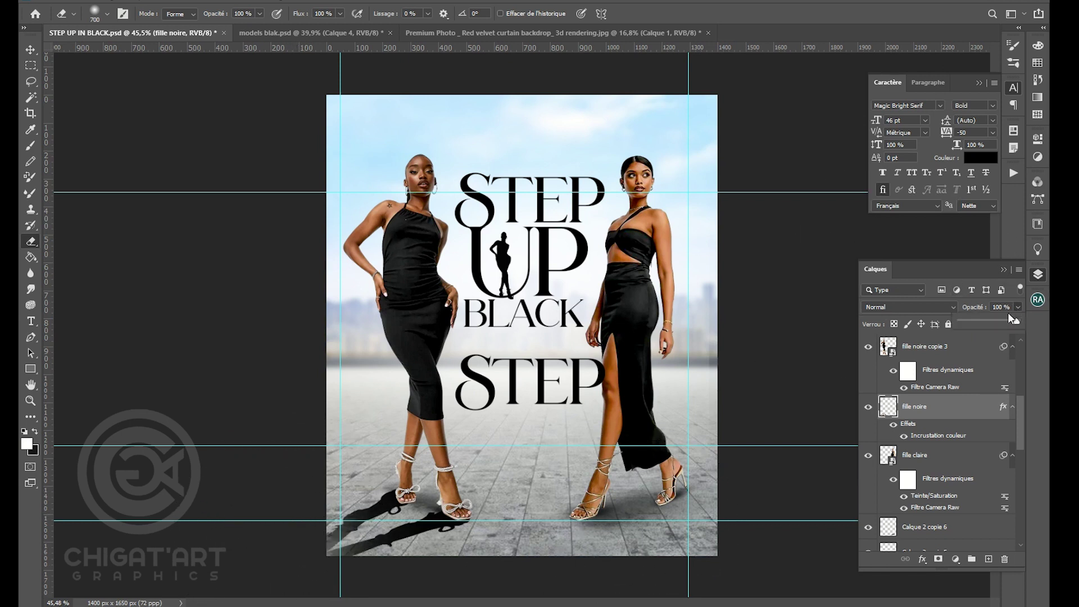
{"action": "left_click_drag", "start_coordinate": [1010, 319], "coordinate": [1007, 320]}
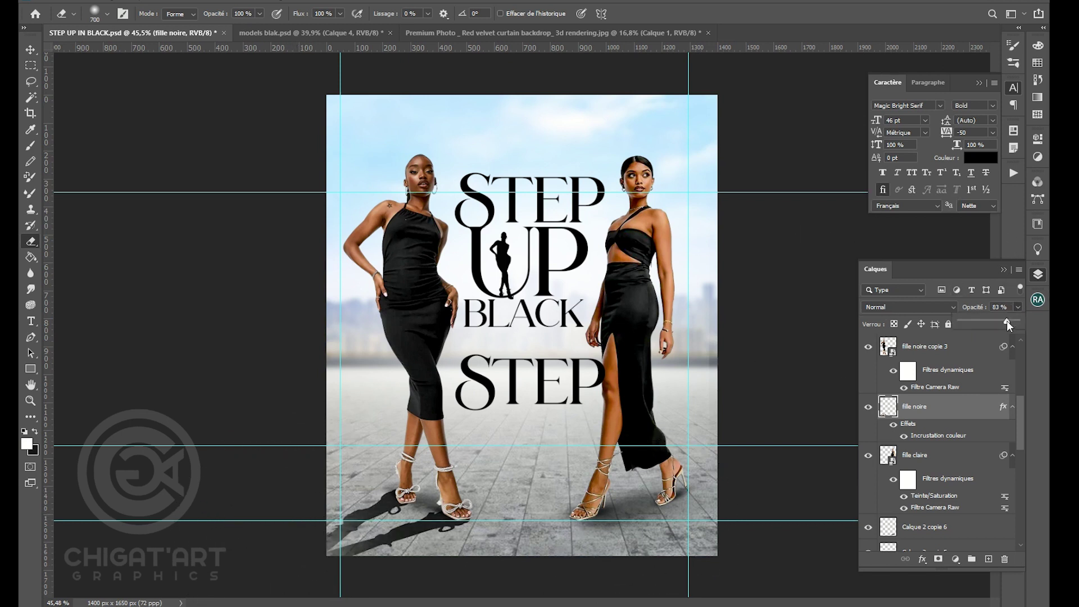
- Enlarge the contact shadow Calque 2 copie under the feet of the model in the halter dress
{"action": "key", "text": "v"}
{"action": "left_click", "coordinate": [436, 501]}
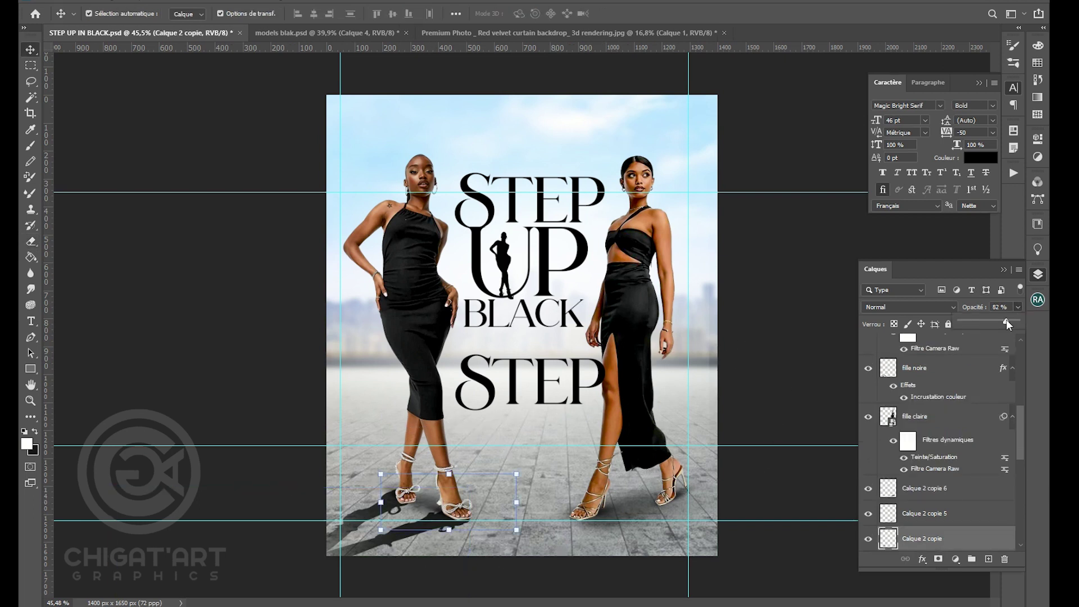
{"action": "left_click_drag", "start_coordinate": [381, 530], "coordinate": [339, 543]}
{"action": "key", "text": "Return"}
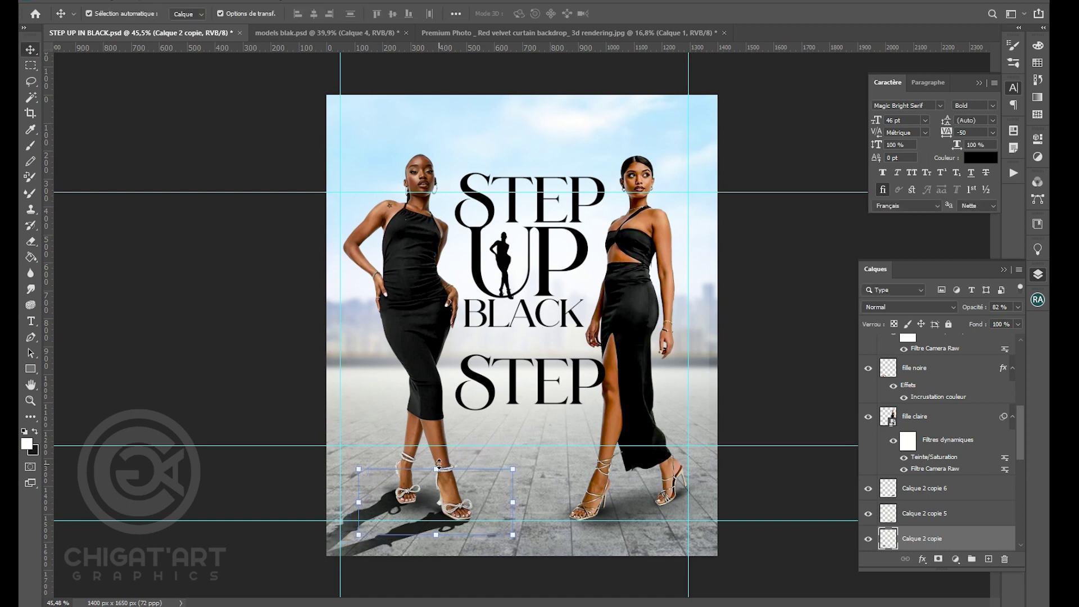
- Scale down the fille noire cast shadow so it is shorter and still starts at her feet
{"action": "left_click", "coordinate": [302, 521]}
{"action": "left_click", "coordinate": [383, 541]}
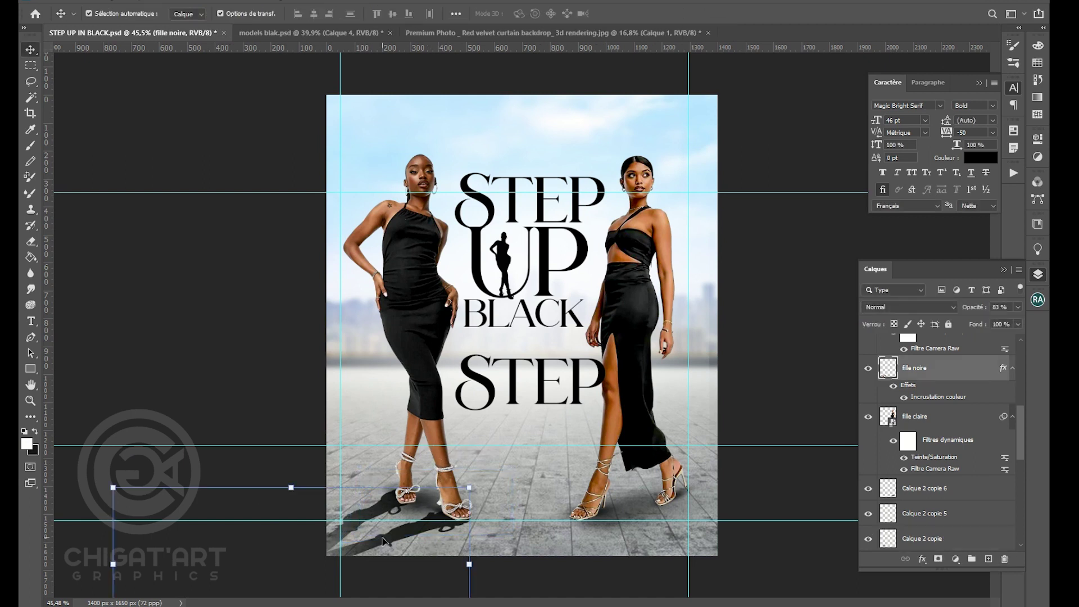
{"action": "scroll", "coordinate": [373, 487], "scroll_direction": "down", "scroll_amount": 4}
{"action": "left_click_drag", "start_coordinate": [306, 489], "coordinate": [324, 471]}
{"action": "key", "text": "Return"}
{"action": "scroll", "coordinate": [474, 464], "scroll_direction": "up", "scroll_amount": 4}
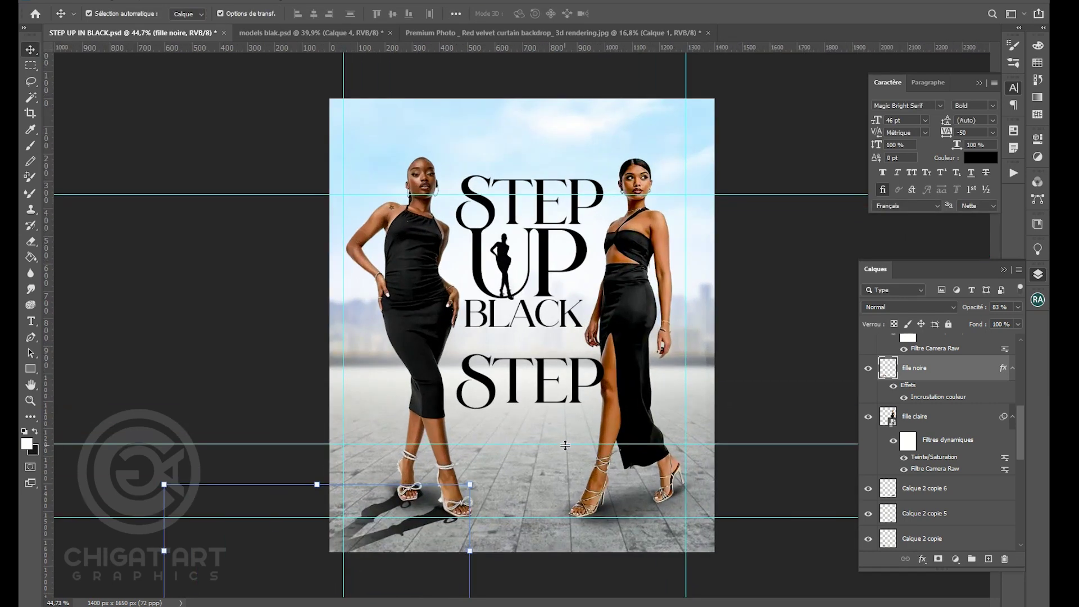
- Blur the fille noire cast shadow with a Gaussian Blur radius of 22.2 px
{"action": "left_click", "coordinate": [232, 2]}
{"action": "mouse_move", "coordinate": [312, 169]}
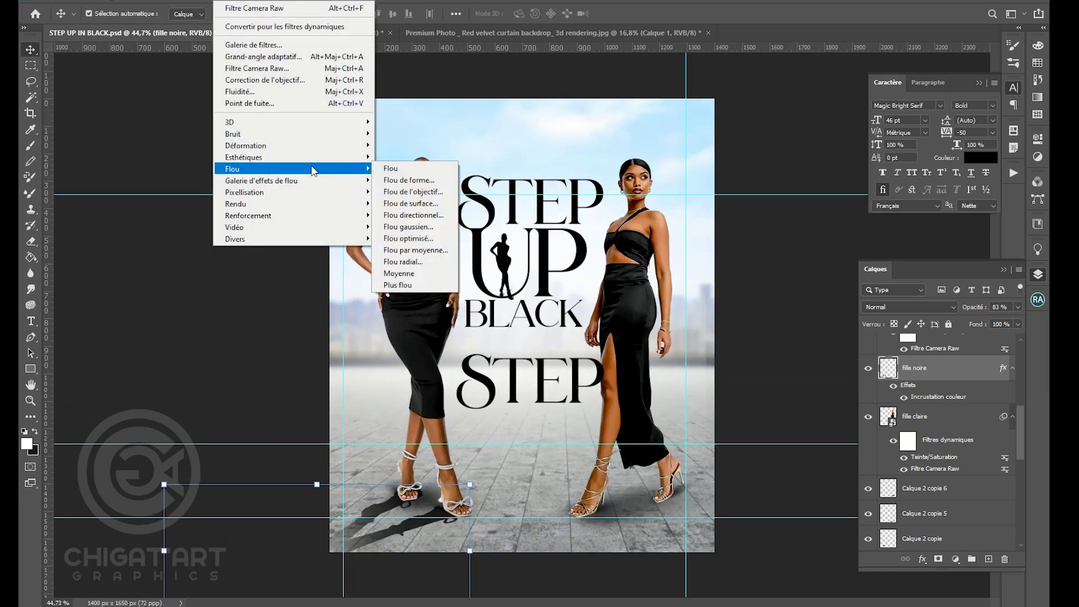
{"action": "left_click", "coordinate": [428, 226]}
{"action": "mouse_move", "coordinate": [677, 361]}
{"action": "left_mouse_down"}
{"action": "mouse_move", "coordinate": [655, 360]}
{"action": "mouse_move", "coordinate": [687, 360]}
{"action": "left_mouse_up"}
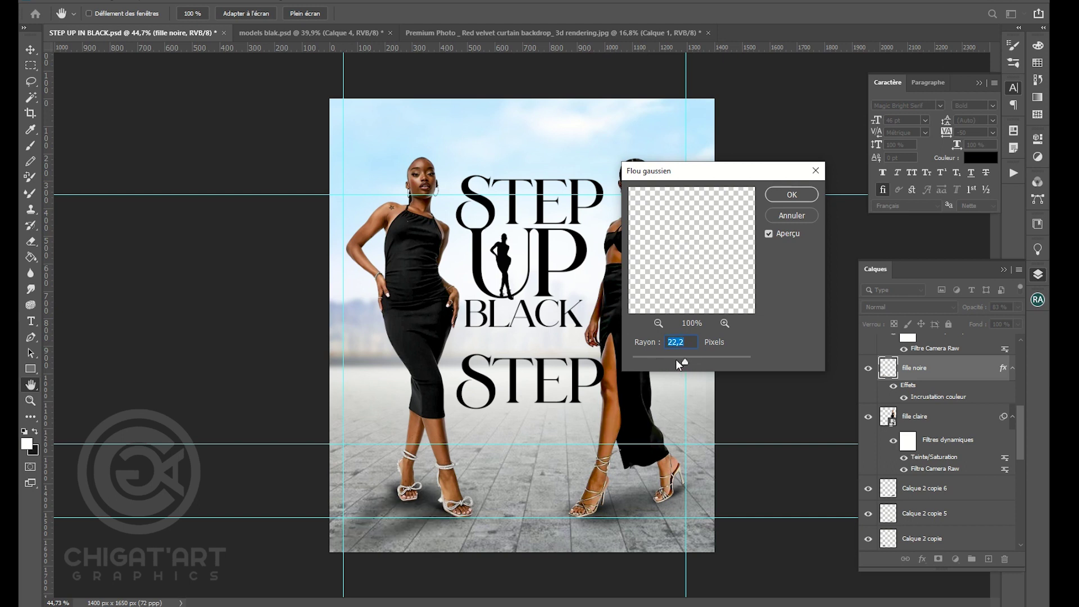
{"action": "left_click", "coordinate": [790, 197]}
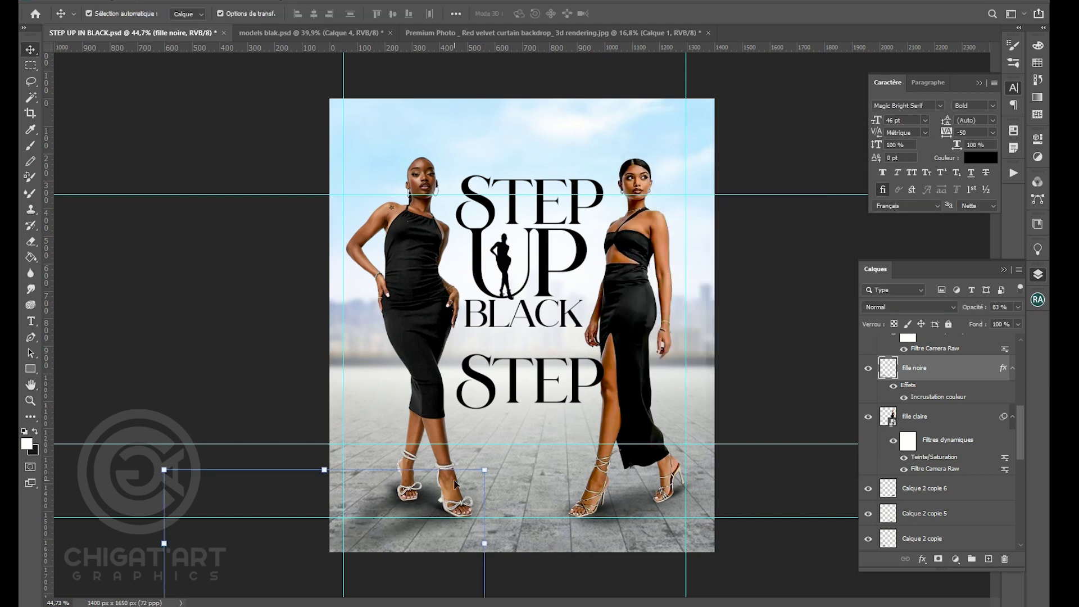
{"action": "scroll", "coordinate": [485, 474], "scroll_direction": "down", "scroll_amount": 1}
{"action": "left_click_drag", "start_coordinate": [197, 522], "coordinate": [201, 319]}
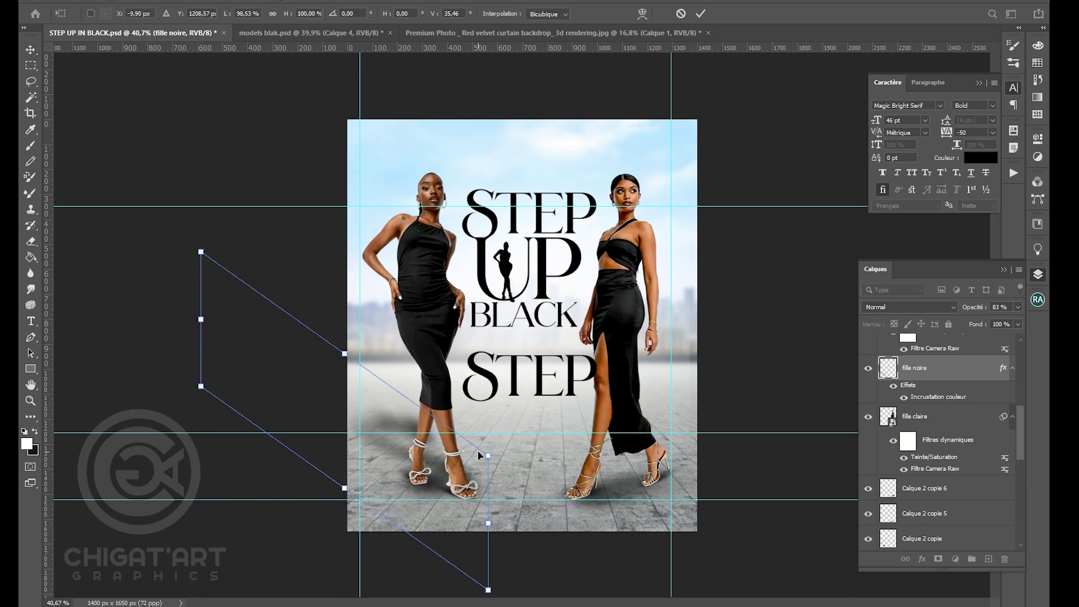
{"action": "left_click_drag", "start_coordinate": [345, 357], "coordinate": [321, 384]}
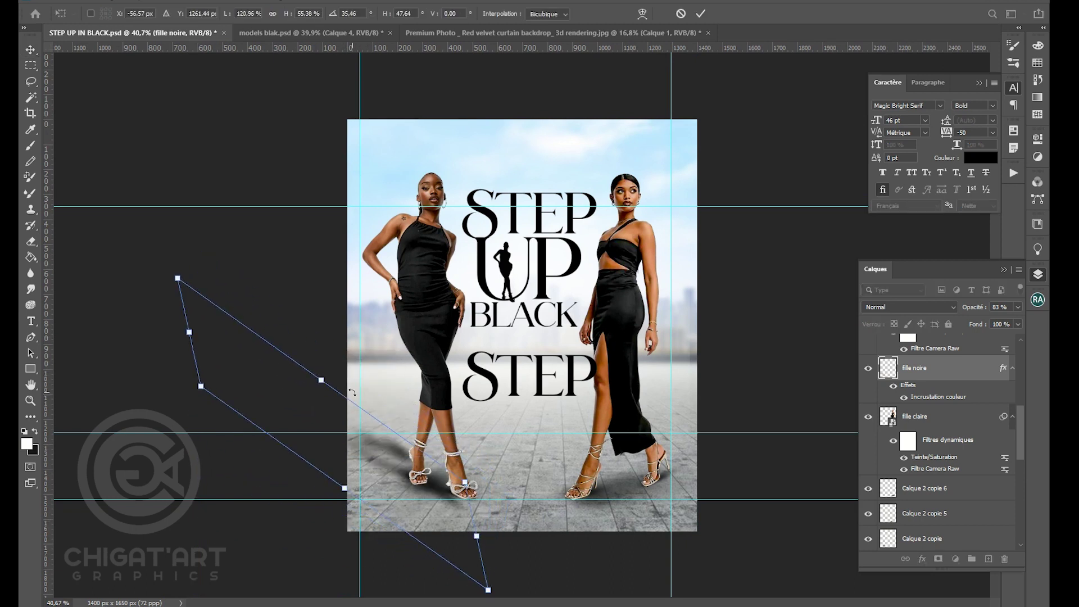
{"action": "key", "text": "Escape"}
- Flip the fille noire cast shadow vertically at 63.08 % height, rotate it 6.19° and hide its layer
{"action": "left_click_drag", "start_coordinate": [496, 516], "coordinate": [465, 586]}
{"action": "left_click_drag", "start_coordinate": [356, 478], "coordinate": [347, 444]}
{"action": "left_click_drag", "start_coordinate": [455, 397], "coordinate": [472, 430]}
{"action": "left_click_drag", "start_coordinate": [372, 480], "coordinate": [350, 465]}
{"action": "left_click_drag", "start_coordinate": [473, 424], "coordinate": [462, 387]}
{"action": "left_click_drag", "start_coordinate": [358, 400], "coordinate": [349, 405]}
{"action": "left_click_drag", "start_coordinate": [521, 375], "coordinate": [515, 359]}
{"action": "left_click_drag", "start_coordinate": [432, 423], "coordinate": [406, 430]}
{"action": "left_click_drag", "start_coordinate": [502, 421], "coordinate": [499, 405]}
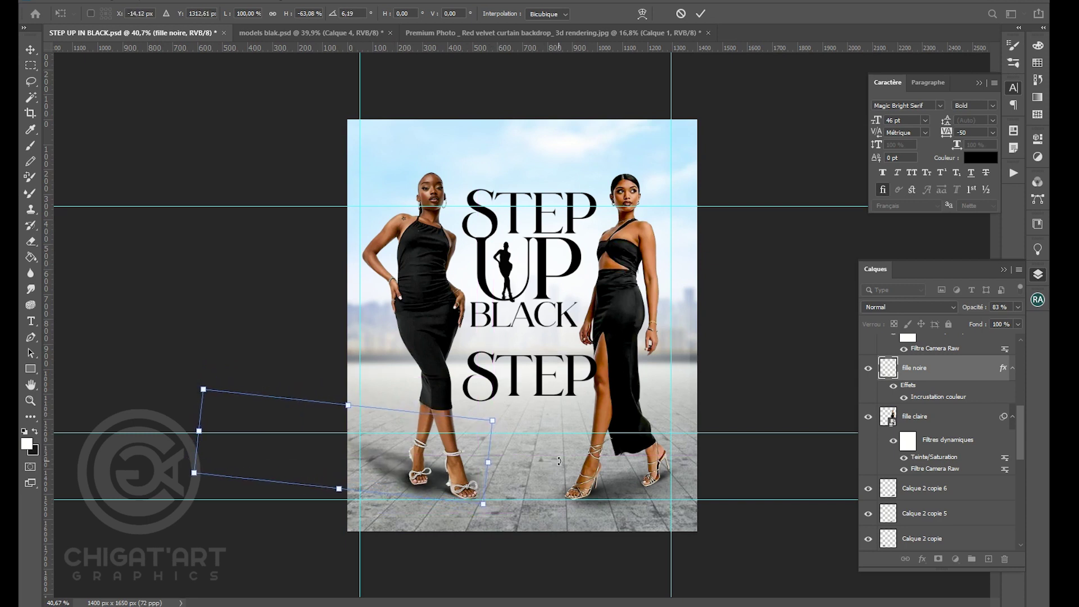
{"action": "key", "text": "Return"}
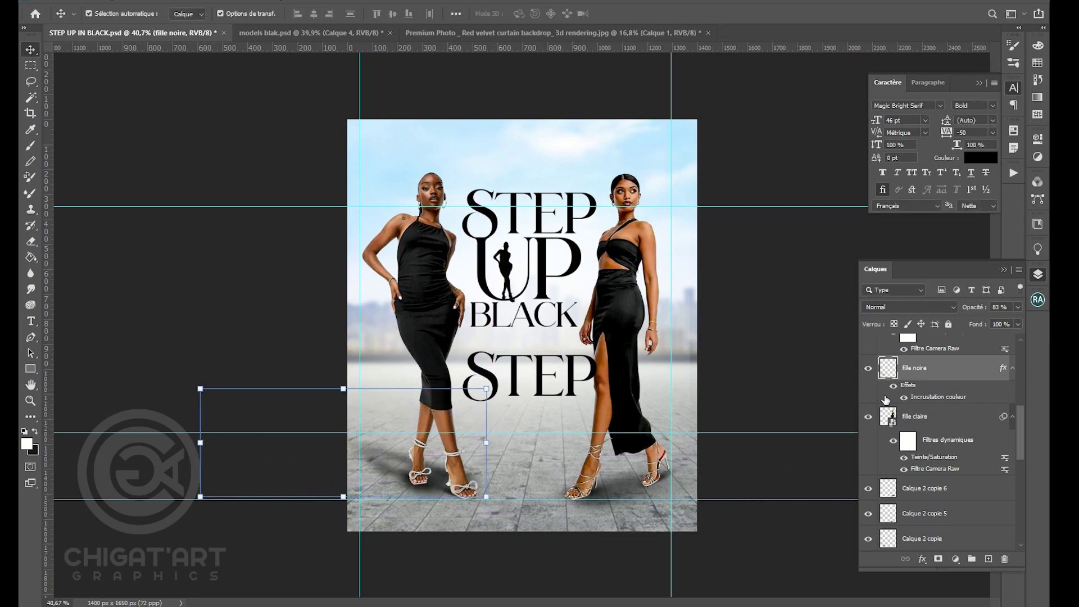
{"action": "left_click", "coordinate": [869, 369]}
- Reshape the Calque 2 copie contact shadow under the halter-dress model's feet and set its opacity to 47 %
{"action": "scroll", "coordinate": [419, 537], "scroll_direction": "up", "scroll_amount": 3}
{"action": "left_click", "coordinate": [413, 562]}
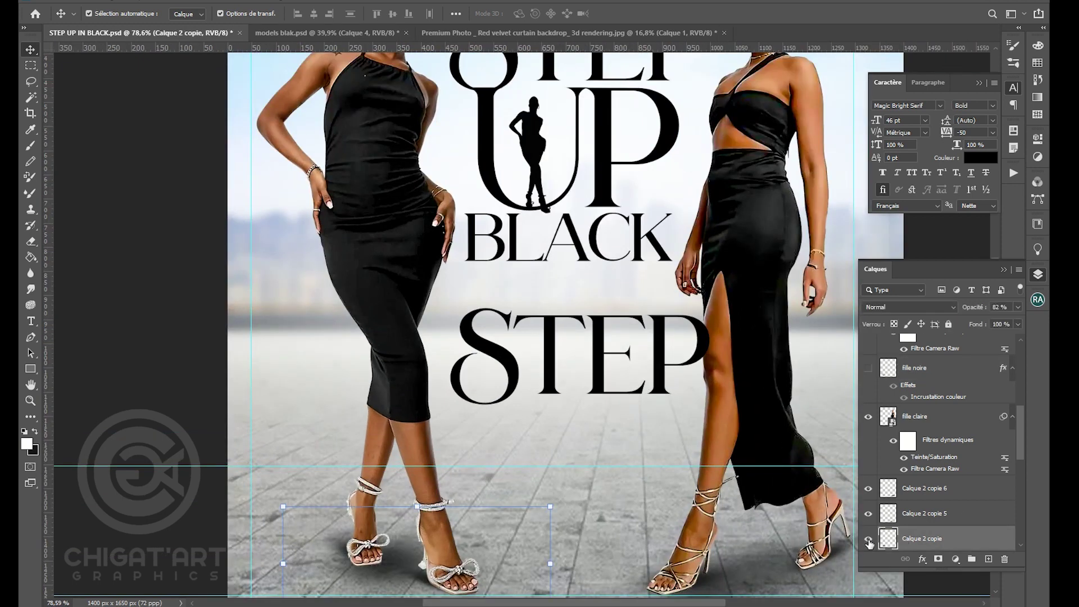
{"action": "scroll", "coordinate": [605, 476], "scroll_direction": "down", "scroll_amount": 2}
{"action": "left_click", "coordinate": [560, 500]}
{"action": "left_click_drag", "start_coordinate": [560, 499], "coordinate": [506, 551]}
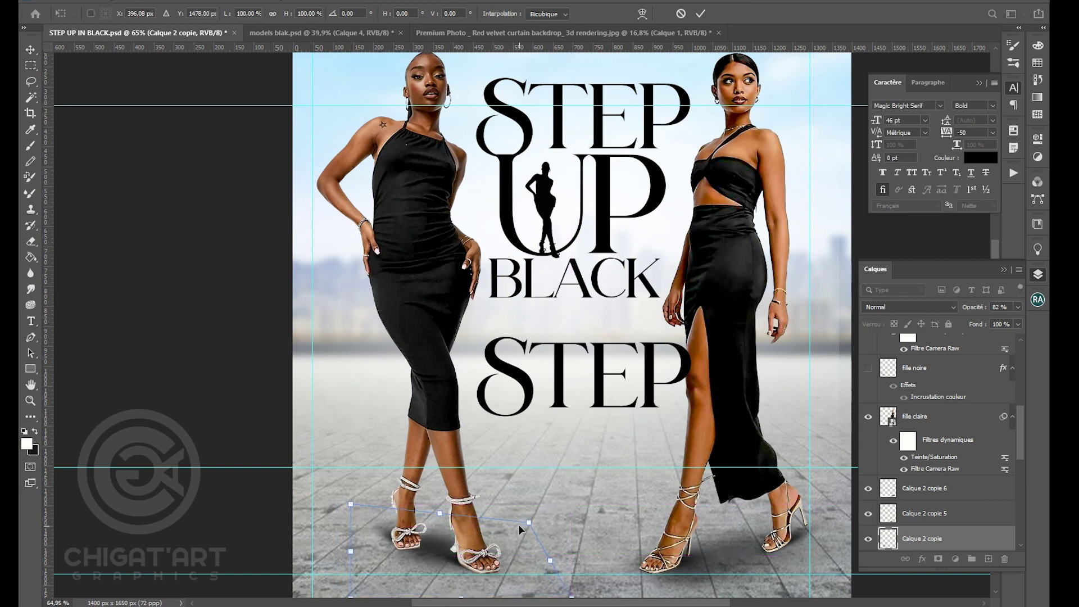
{"action": "key", "text": "Return"}
{"action": "left_click_drag", "start_coordinate": [985, 319], "coordinate": [988, 319]}
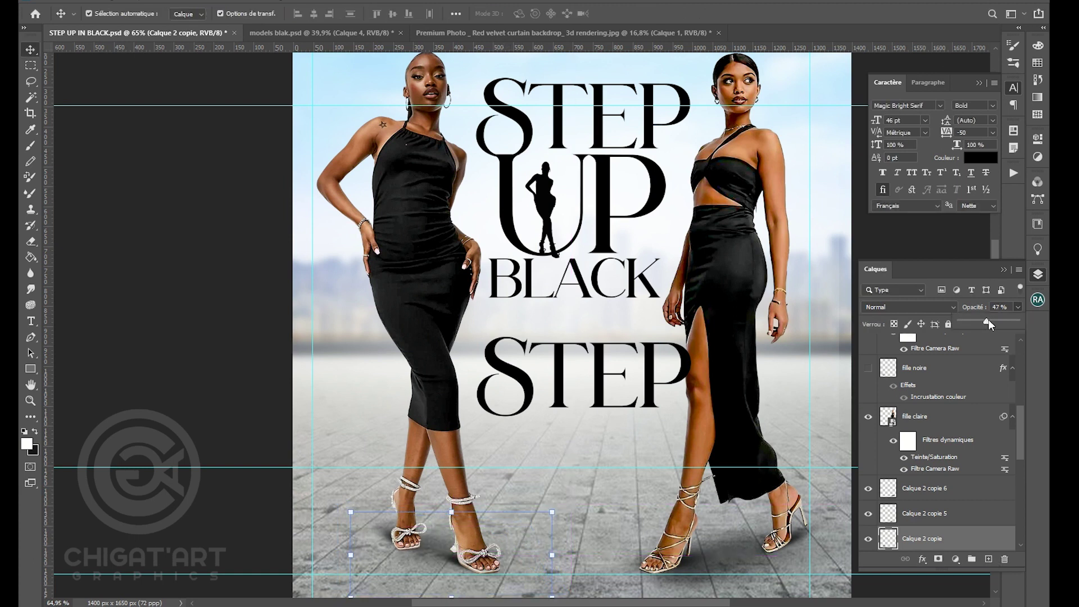
- Set the Calque 2 copie contact shadow's opacity to 65 % and widen it slightly on its outer side
{"action": "left_click", "coordinate": [289, 337]}
{"action": "scroll", "coordinate": [388, 445], "scroll_direction": "down", "scroll_amount": 3}
{"action": "scroll", "coordinate": [590, 514], "scroll_direction": "up", "scroll_amount": 2}
{"action": "left_click", "coordinate": [656, 530]}
{"action": "left_click", "coordinate": [392, 554]}
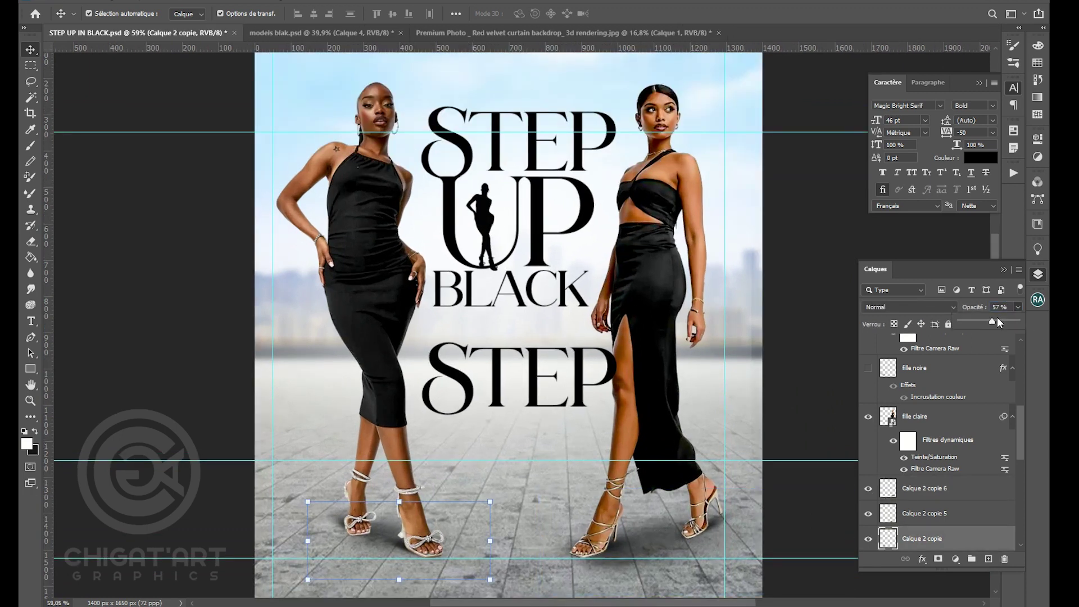
{"action": "scroll", "coordinate": [168, 450], "scroll_direction": "down", "scroll_amount": 1}
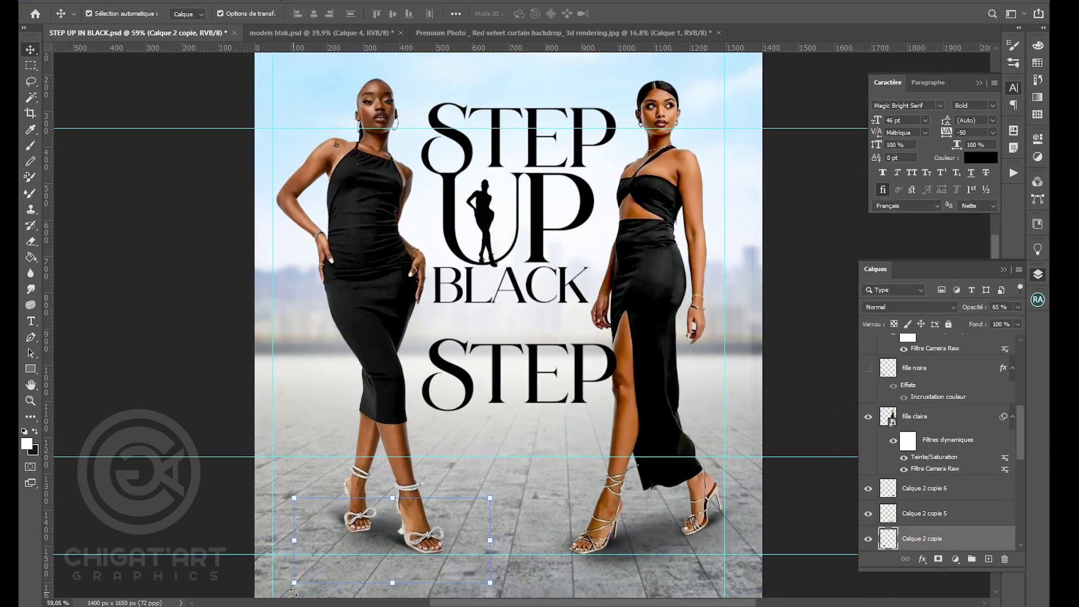
{"action": "left_click", "coordinate": [152, 382]}
- Scale the Calque 2 copie 6 contact shadow under the other model's feet to about 88 % of its size
{"action": "scroll", "coordinate": [153, 382], "scroll_direction": "down", "scroll_amount": 2}
{"action": "scroll", "coordinate": [641, 421], "scroll_direction": "up", "scroll_amount": 2}
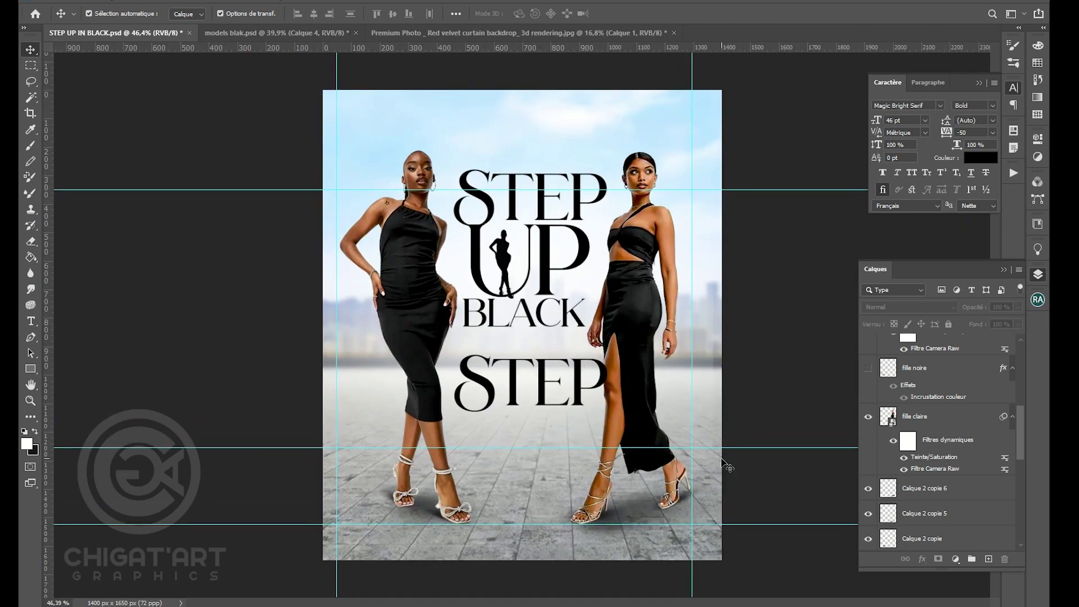
{"action": "left_click", "coordinate": [649, 504]}
{"action": "mouse_move", "coordinate": [790, 470]}
{"action": "left_mouse_down"}
{"action": "mouse_move", "coordinate": [763, 473]}
{"action": "mouse_move", "coordinate": [772, 475]}
{"action": "left_mouse_up"}
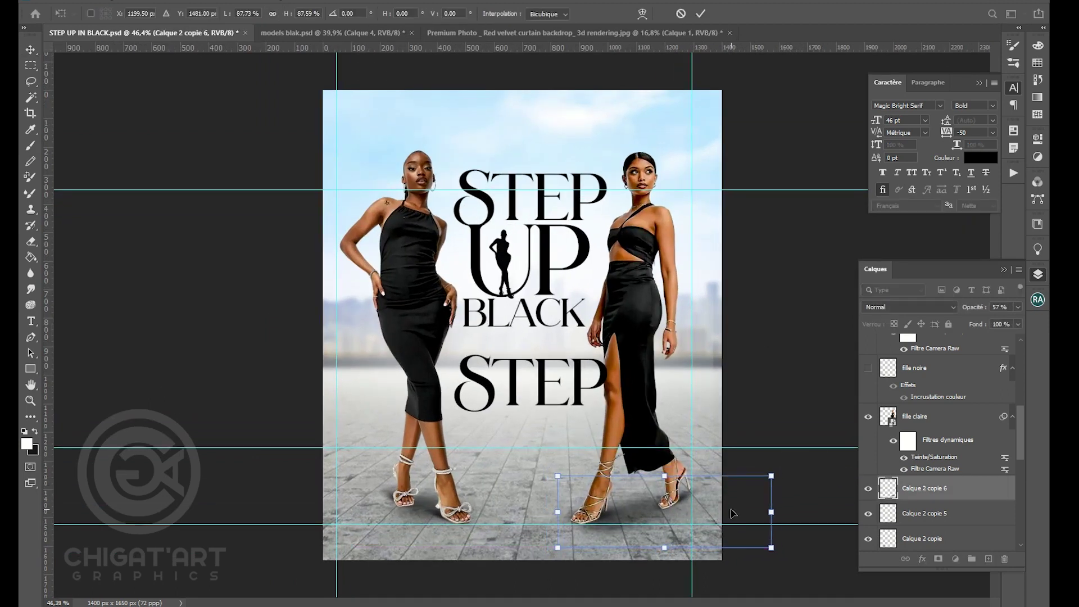
{"action": "key", "text": "Return"}
- Select the black, Up, Step copie and Step text layers and nudge them up together
{"action": "scroll", "coordinate": [669, 401], "scroll_direction": "up", "scroll_amount": 1}
{"action": "left_click", "coordinate": [554, 308]}
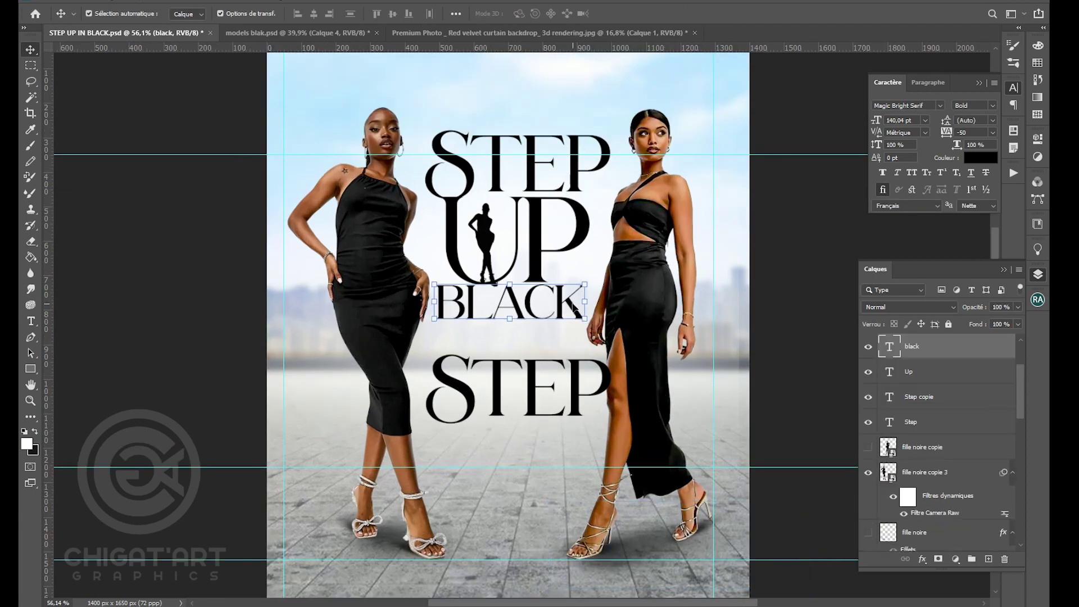
{"action": "scroll", "coordinate": [703, 264], "scroll_direction": "up", "scroll_amount": 2}
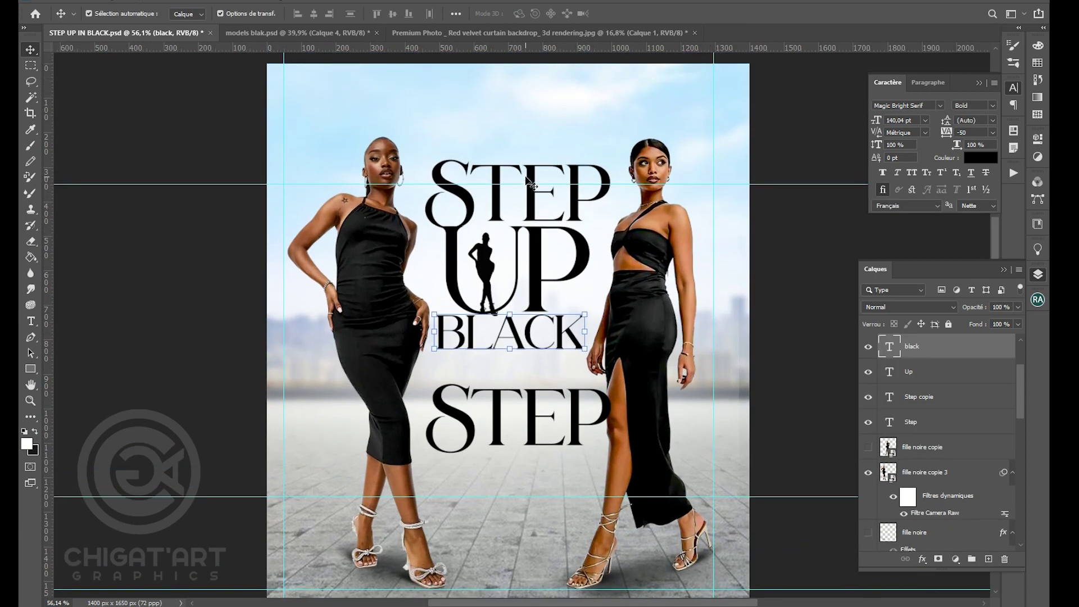
{"action": "left_click", "coordinate": [936, 419], "text": "shift"}
{"action": "scroll", "coordinate": [866, 410], "scroll_direction": "up", "scroll_amount": 2}
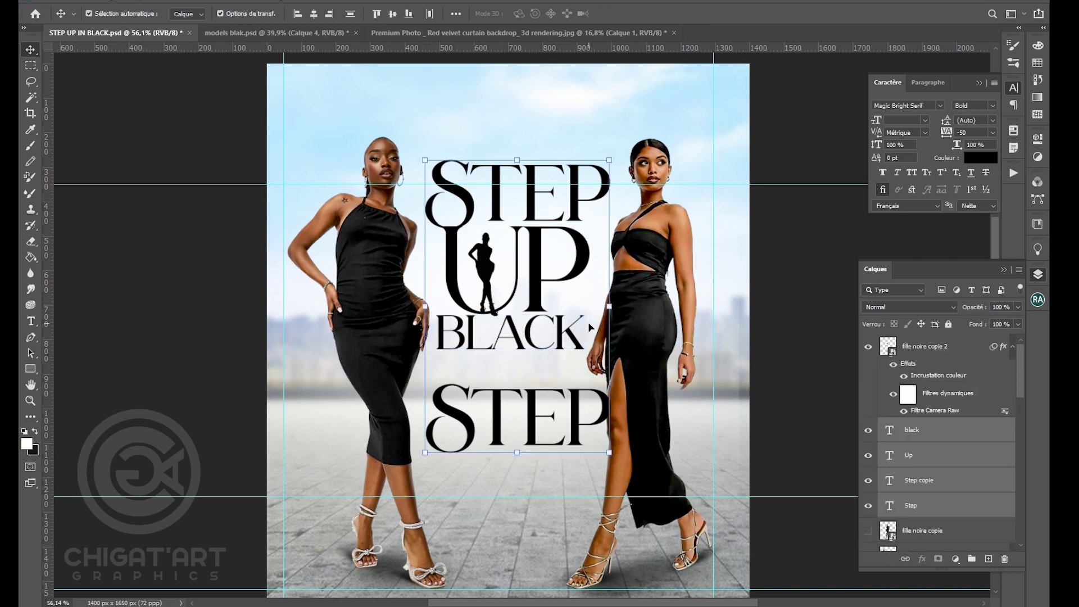
{"action": "key", "text": "shift+Up"}
{"action": "key", "text": "shift+Up"}
{"action": "key", "text": "shift+Up"}
{"action": "key", "text": "shift+Up"}
{"action": "key", "text": "shift+Up"}
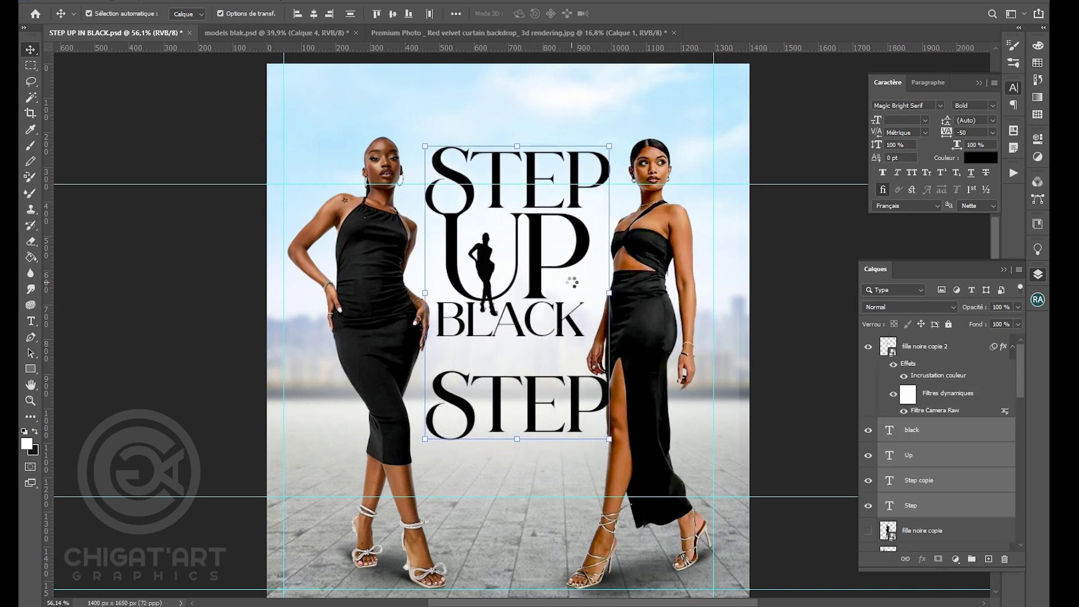
- Move the small woman silhouette up to fit the U again and shift BLACK slightly right beneath UP
{"action": "left_click", "coordinate": [254, 244]}
{"action": "left_click_drag", "start_coordinate": [483, 260], "coordinate": [477, 242]}
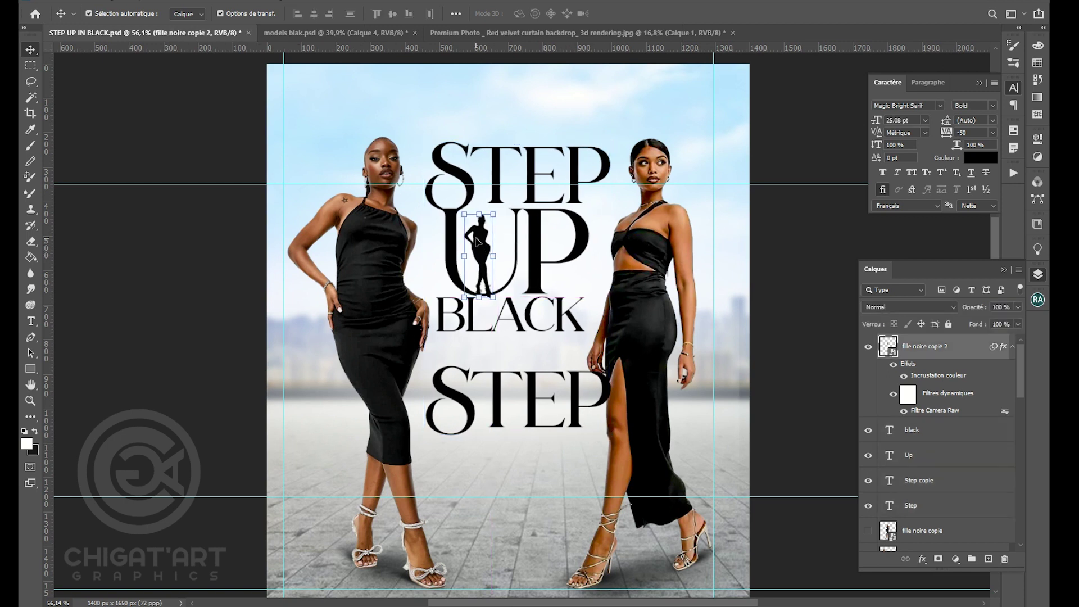
{"action": "left_click", "coordinate": [490, 326]}
{"action": "left_click_drag", "start_coordinate": [491, 326], "coordinate": [490, 327]}
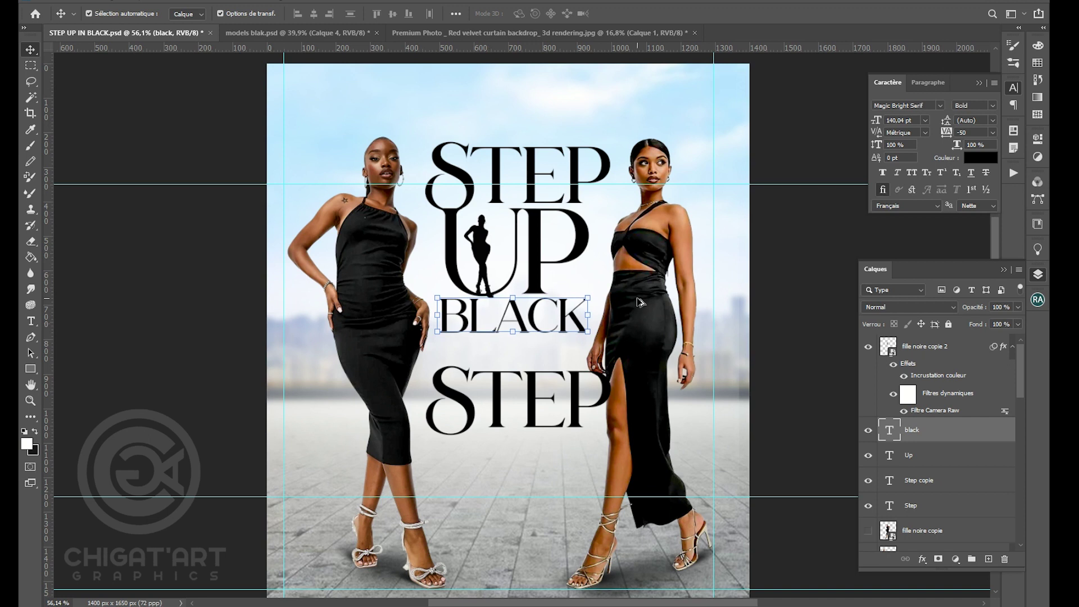
- Duplicate the BLACK text upward over UP and replace the copy's wording with "in"
{"action": "scroll", "coordinate": [616, 306], "scroll_direction": "up", "scroll_amount": 2}
{"action": "left_click_drag", "start_coordinate": [555, 313], "coordinate": [560, 260]}
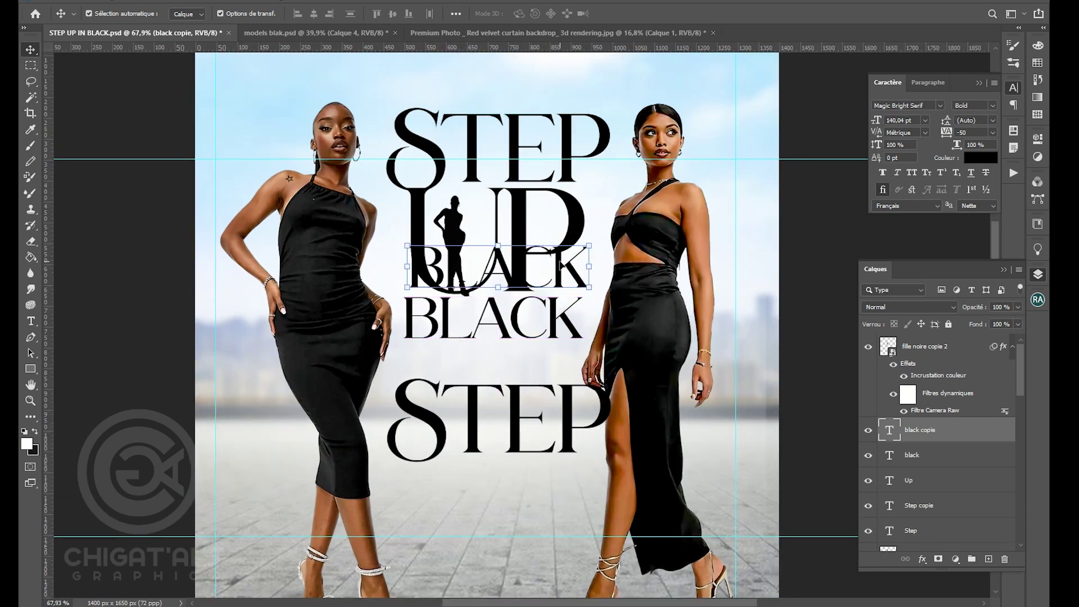
{"action": "double_click", "coordinate": [560, 260]}
{"action": "type", "text": "in"}
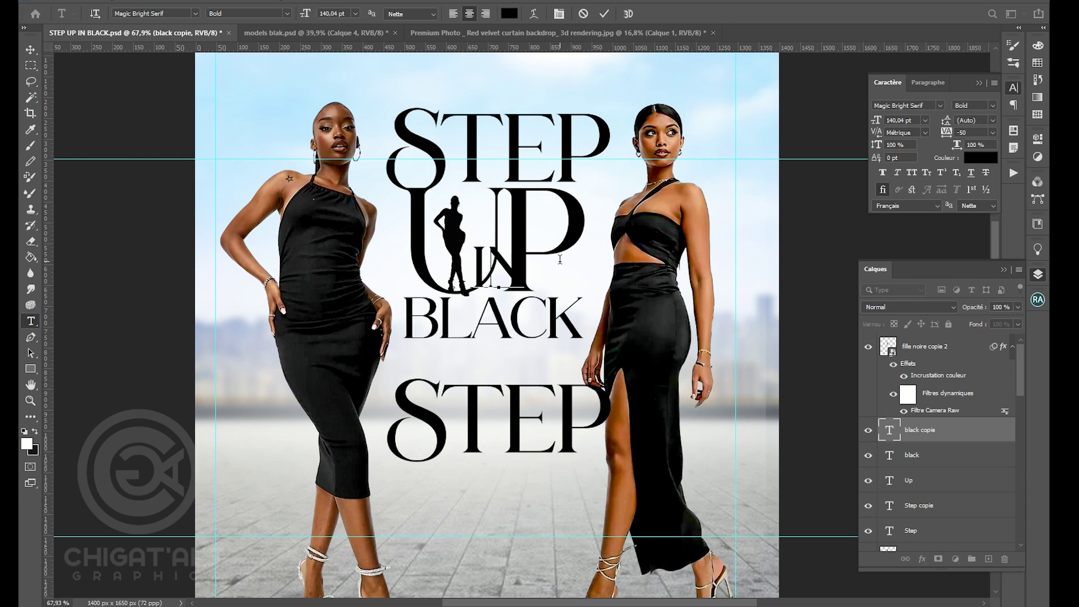
- Scale the word IN down to 62.35 pt and place it beside the P's stem, just above BLACK
{"action": "left_click", "coordinate": [31, 50]}
{"action": "key", "text": "ctrl+t"}
{"action": "left_click_drag", "start_coordinate": [525, 239], "coordinate": [548, 275]}
{"action": "key", "text": "Return"}
{"action": "scroll", "coordinate": [435, 249], "scroll_direction": "up", "scroll_amount": 1}
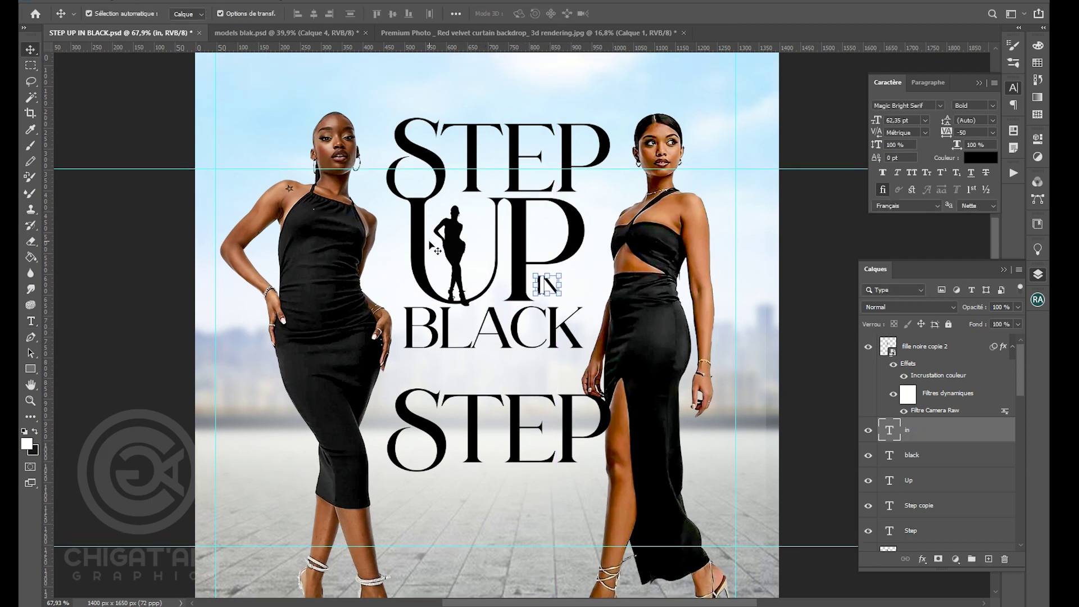
{"action": "left_click", "coordinate": [140, 264]}
{"action": "left_click", "coordinate": [555, 292]}
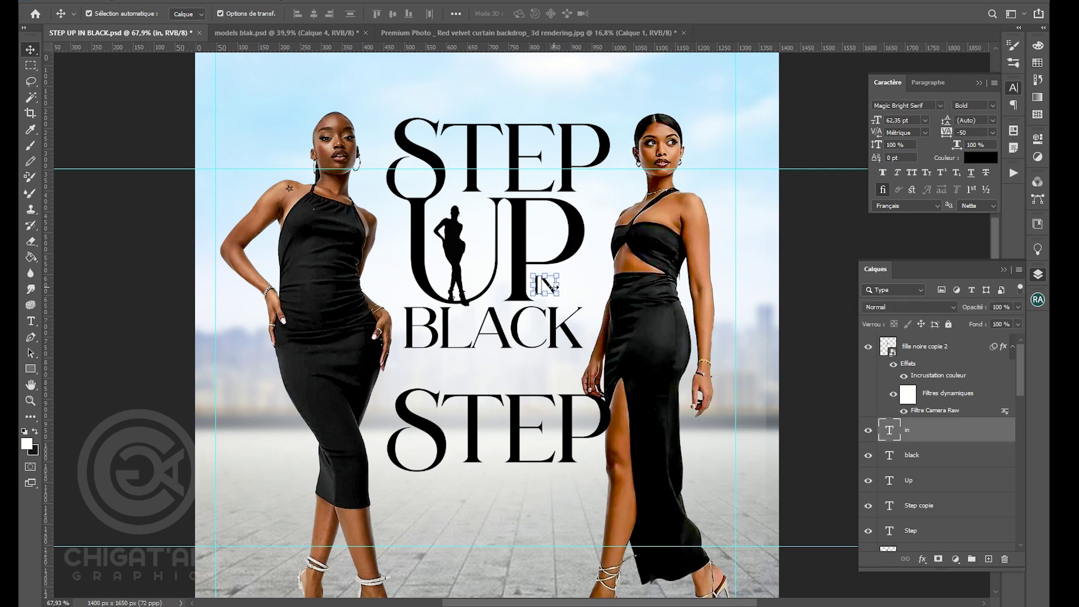
- Save the poster document
{"action": "left_click", "coordinate": [766, 285]}
{"action": "scroll", "coordinate": [601, 231], "scroll_direction": "down", "scroll_amount": 2}
{"action": "key", "text": "ctrl+s"}
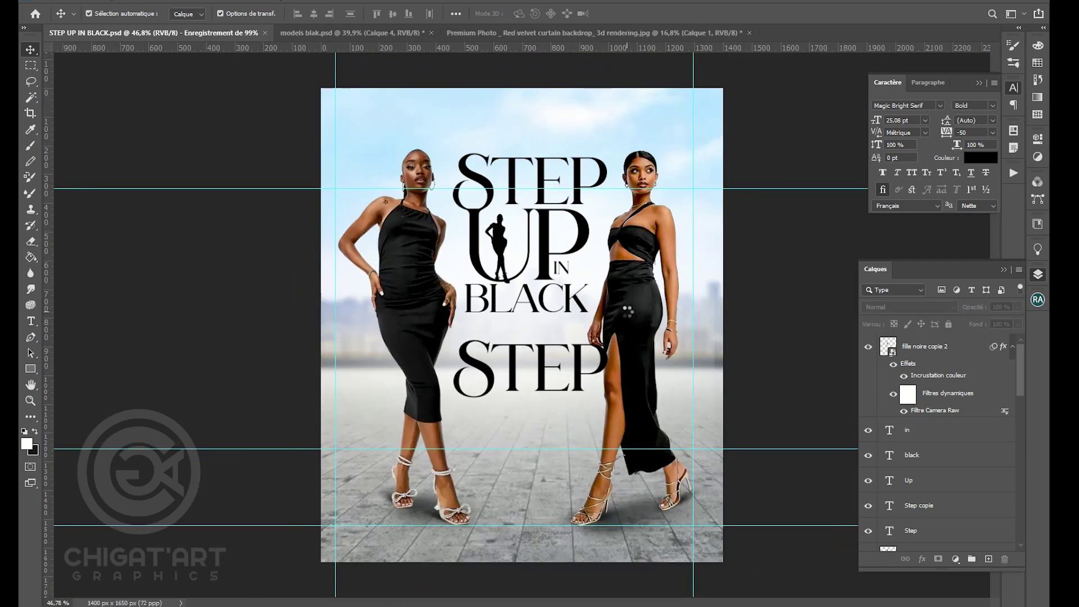
{"action": "left_click", "coordinate": [579, 381]}
{"action": "scroll", "coordinate": [573, 355], "scroll_direction": "up", "scroll_amount": 1}
{"action": "scroll", "coordinate": [567, 350], "scroll_direction": "down", "scroll_amount": 1}
{"action": "scroll", "coordinate": [557, 319], "scroll_direction": "up", "scroll_amount": 2}
{"action": "scroll", "coordinate": [551, 343], "scroll_direction": "down", "scroll_amount": 1}
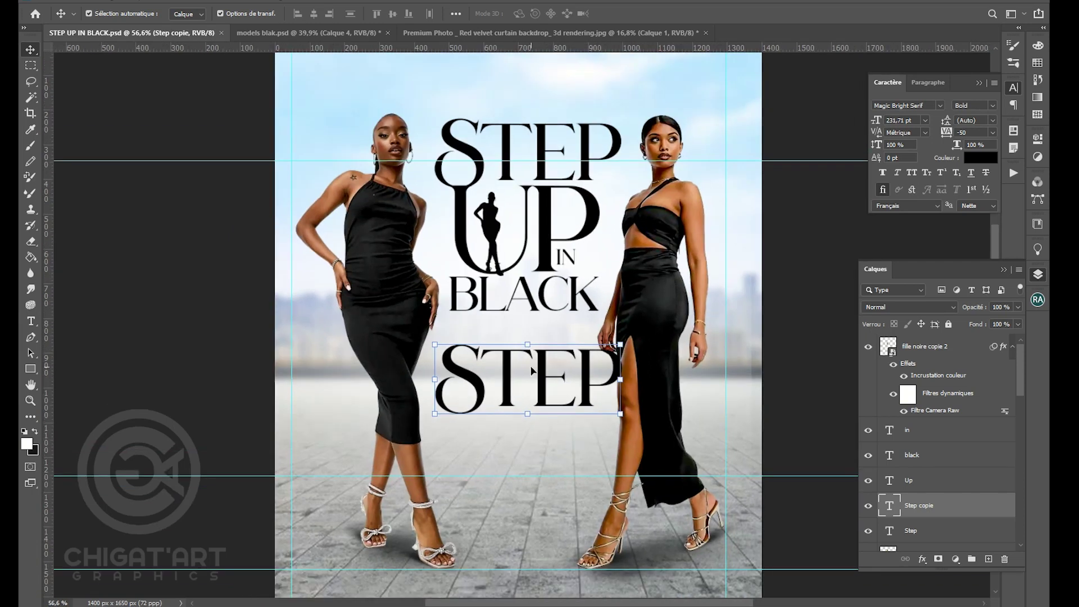
{"action": "scroll", "coordinate": [548, 362], "scroll_direction": "up", "scroll_amount": 1}
{"action": "scroll", "coordinate": [617, 442], "scroll_direction": "down", "scroll_amount": 1}
{"action": "scroll", "coordinate": [623, 447], "scroll_direction": "down", "scroll_amount": 1}
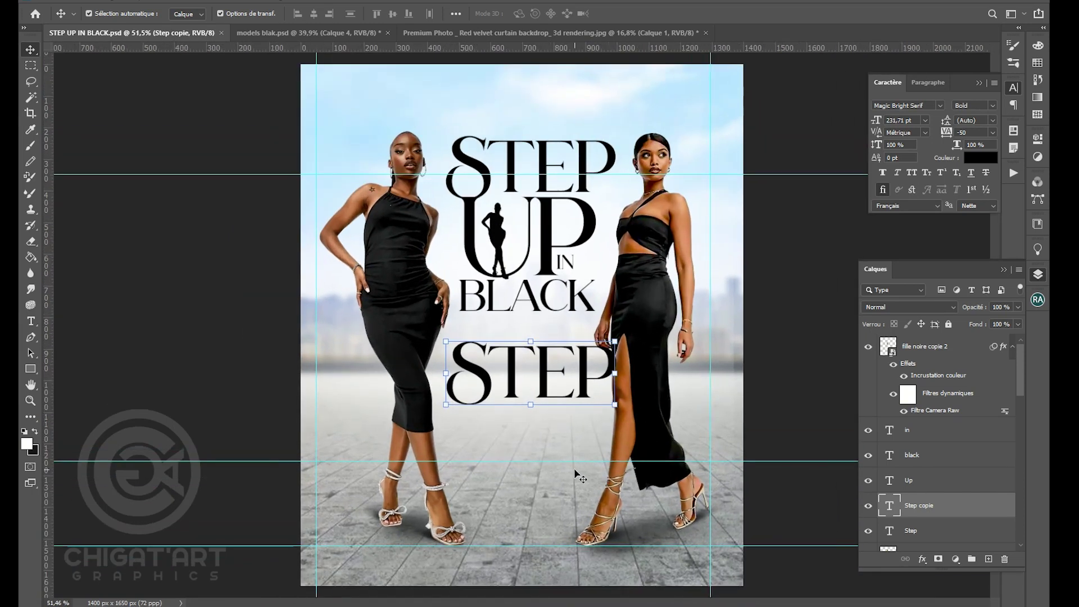
{"action": "scroll", "coordinate": [575, 473], "scroll_direction": "up", "scroll_amount": 1}
- Add a new empty layer above fille noire copie 2 and ready the 1700 px brush
{"action": "left_click", "coordinate": [939, 365]}
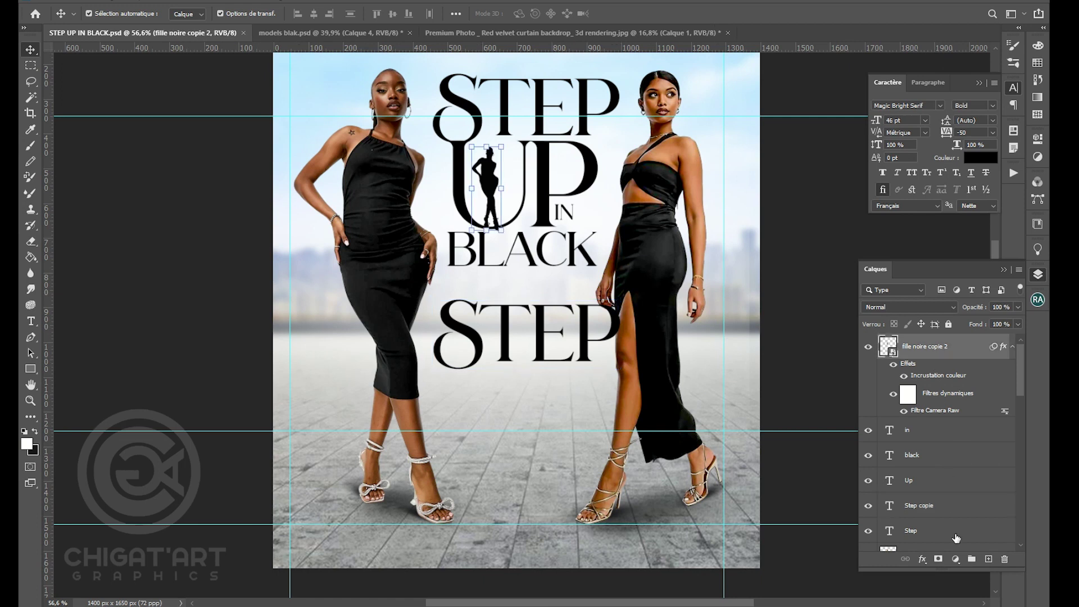
{"action": "left_click", "coordinate": [989, 560]}
{"action": "key", "text": "b"}
{"action": "scroll", "coordinate": [219, 495], "scroll_direction": "down", "scroll_amount": 5}
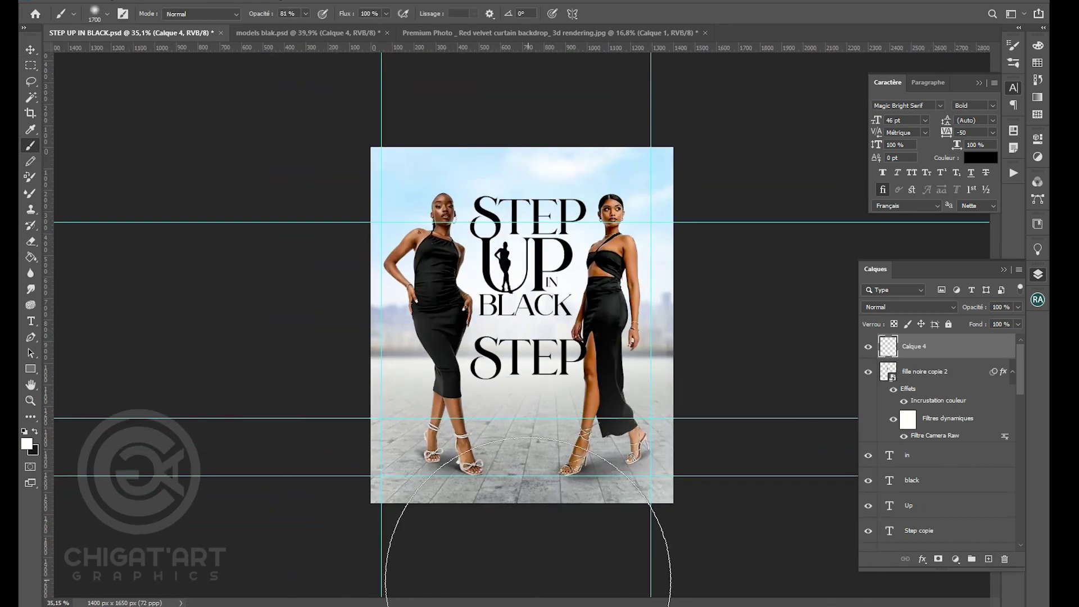
{"action": "scroll", "coordinate": [657, 402], "scroll_direction": "up", "scroll_amount": 2}
{"action": "scroll", "coordinate": [530, 530], "scroll_direction": "down", "scroll_amount": 2}
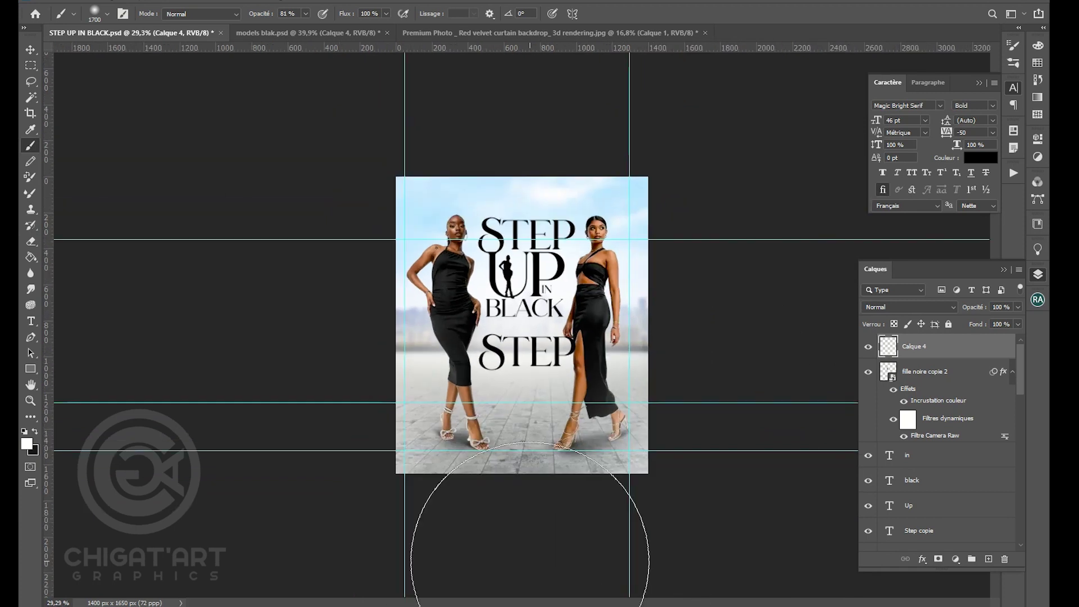
{"action": "scroll", "coordinate": [530, 446], "scroll_direction": "up", "scroll_amount": 4}
{"action": "scroll", "coordinate": [501, 394], "scroll_direction": "down", "scroll_amount": 1}
- Scale the duplicate STEP text below the title down to 106.71 pt
{"action": "key", "text": "v"}
{"action": "scroll", "coordinate": [525, 343], "scroll_direction": "up", "scroll_amount": 1}
{"action": "scroll", "coordinate": [534, 338], "scroll_direction": "down", "scroll_amount": 1}
{"action": "left_click", "coordinate": [554, 372]}
{"action": "left_click_drag", "start_coordinate": [617, 341], "coordinate": [524, 380]}
{"action": "key", "text": "Return"}
{"action": "scroll", "coordinate": [514, 163], "scroll_direction": "up", "scroll_amount": 1}
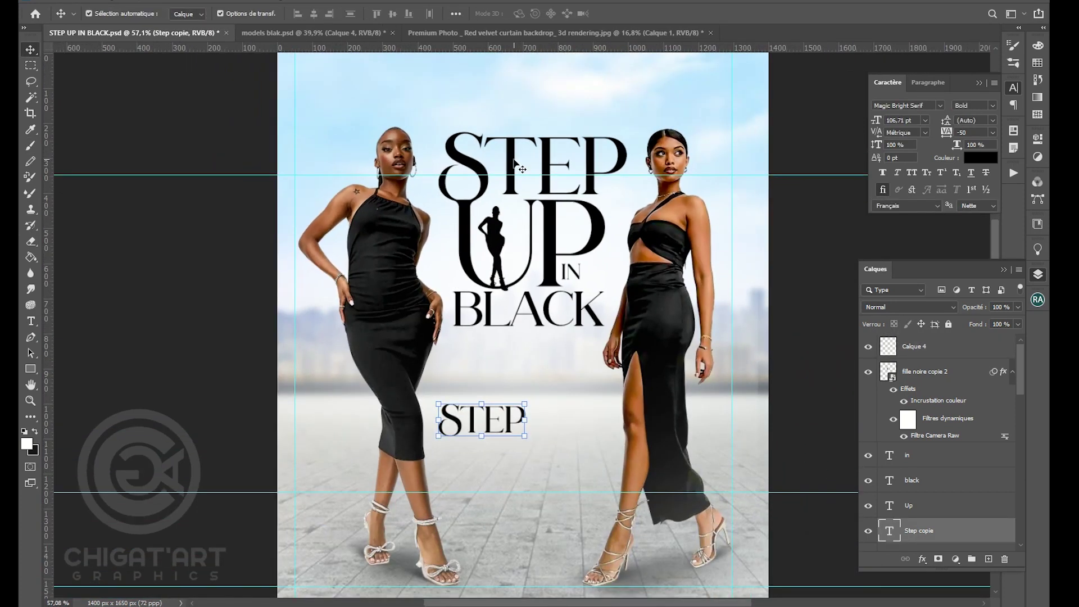
- Change the duplicate STEP text's font to Trajan Pro 3 Regular and replace its wording with "Wild Nights"
{"action": "scroll", "coordinate": [711, 189], "scroll_direction": "up", "scroll_amount": 1}
{"action": "double_click", "coordinate": [889, 531]}
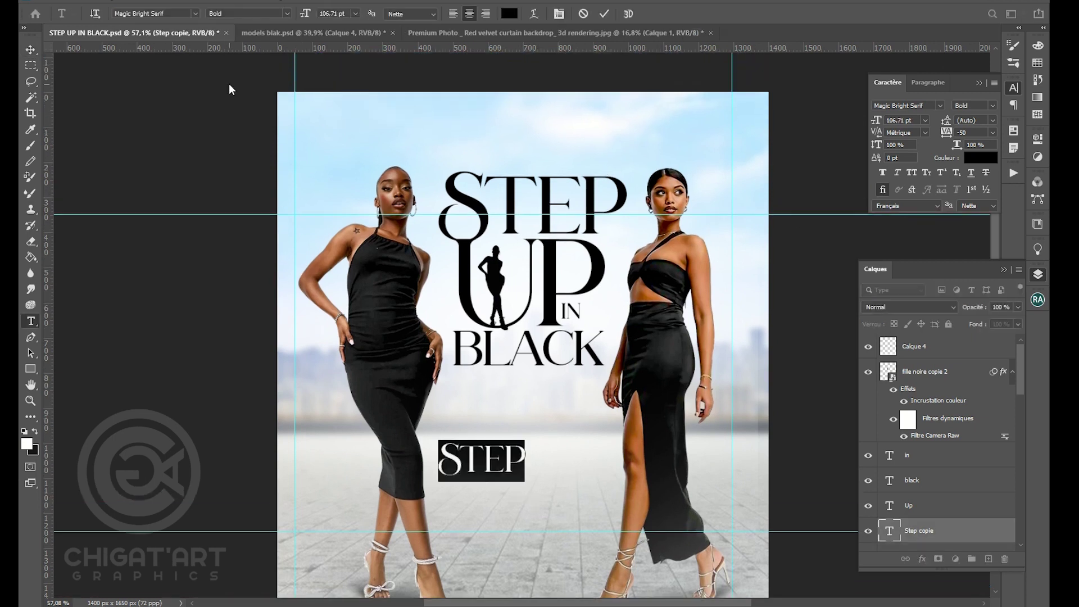
{"action": "type", "text": "traj"}
{"action": "left_click", "coordinate": [133, 65]}
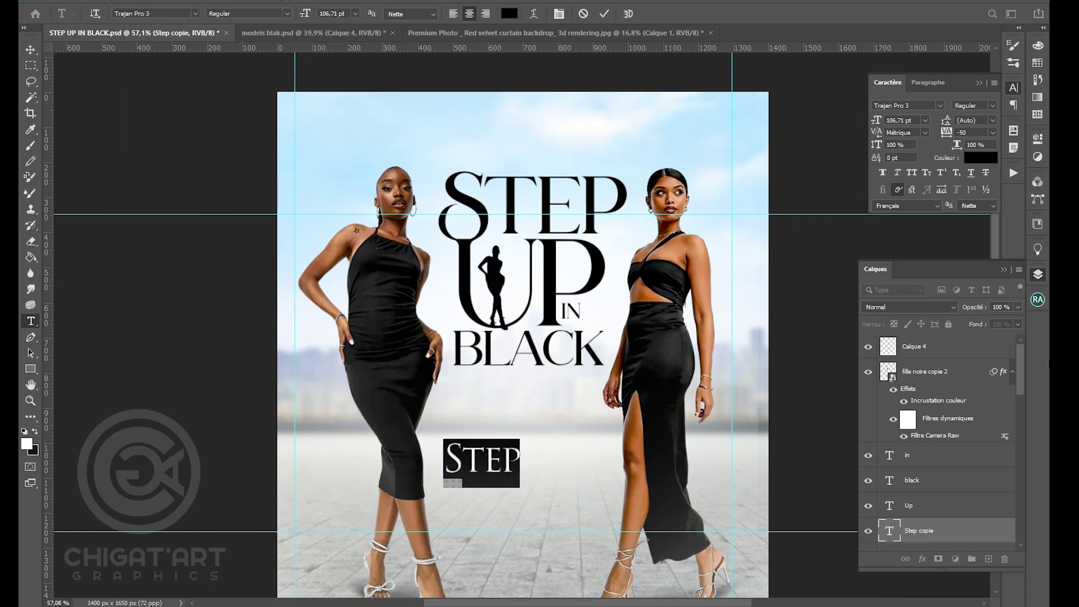
{"action": "type", "text": "Wild Nights"}
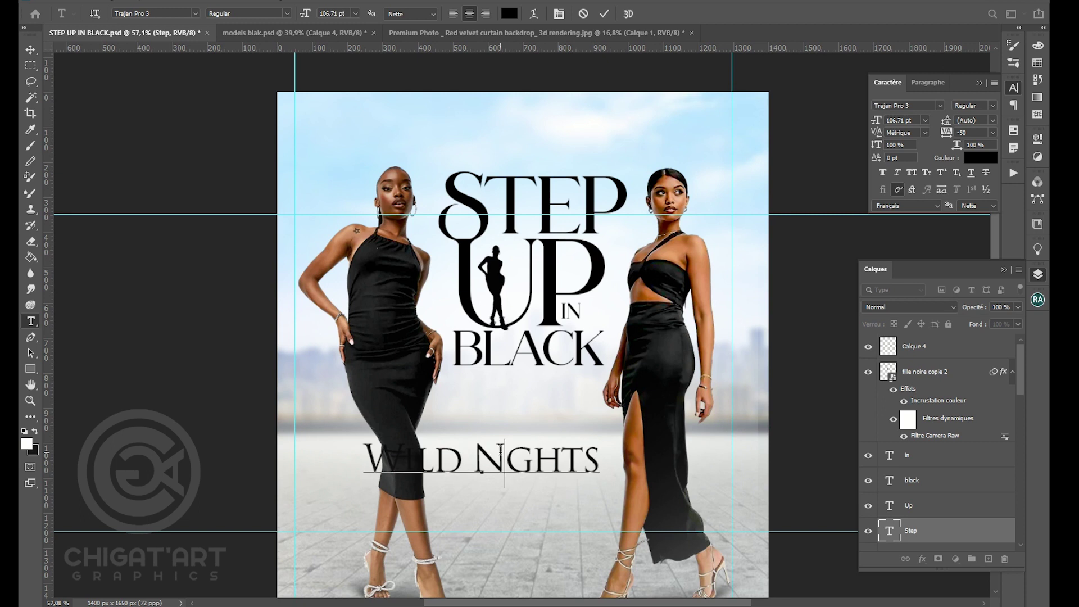
- Reduce the size of the Wild Nights text and place it beneath BLACK
{"action": "key", "text": "ctrl+a"}
{"action": "left_click_drag", "start_coordinate": [305, 13], "coordinate": [267, 14]}
{"action": "left_click", "coordinate": [30, 49]}
{"action": "left_click_drag", "start_coordinate": [495, 484], "coordinate": [587, 383]}
{"action": "key", "text": "ctrl+t"}
{"action": "key", "text": "Return"}
- Extend the subtitle to "Ladies Wild Nights", reduce it to 30.57 pt and centre it closely under BLACK
{"action": "key", "text": "t"}
{"action": "left_click", "coordinate": [467, 381]}
{"action": "type", "text": "Ladies"}
{"action": "key", "text": "ctrl+a"}
{"action": "left_click_drag", "start_coordinate": [875, 121], "coordinate": [243, 130]}
{"action": "left_click", "coordinate": [30, 49]}
{"action": "left_click_drag", "start_coordinate": [562, 389], "coordinate": [563, 380]}
- Save the poster with the new subtitle
{"action": "left_click", "coordinate": [226, 321]}
{"action": "scroll", "coordinate": [226, 321], "scroll_direction": "down", "scroll_amount": 1}
{"action": "scroll", "coordinate": [230, 321], "scroll_direction": "up", "scroll_amount": 1}
{"action": "scroll", "coordinate": [388, 329], "scroll_direction": "down", "scroll_amount": 2}
{"action": "key", "text": "ctrl+s"}
- Duplicate the "Ladies Wild Nights" subtitle to the upper edge of the poster, above STEP
{"action": "left_click_drag", "start_coordinate": [556, 159], "coordinate": [554, 155]}
{"action": "scroll", "coordinate": [555, 155], "scroll_direction": "up", "scroll_amount": 1}
{"action": "scroll", "coordinate": [555, 155], "scroll_direction": "down", "scroll_amount": 1}
{"action": "left_click", "coordinate": [526, 325]}
{"action": "left_click_drag", "start_coordinate": [525, 325], "coordinate": [534, 88]}
- Replace the duplicate's wording with "Novelhood Space" at 23.57 pt with tracking 290, and save the poster
{"action": "key", "text": "t"}
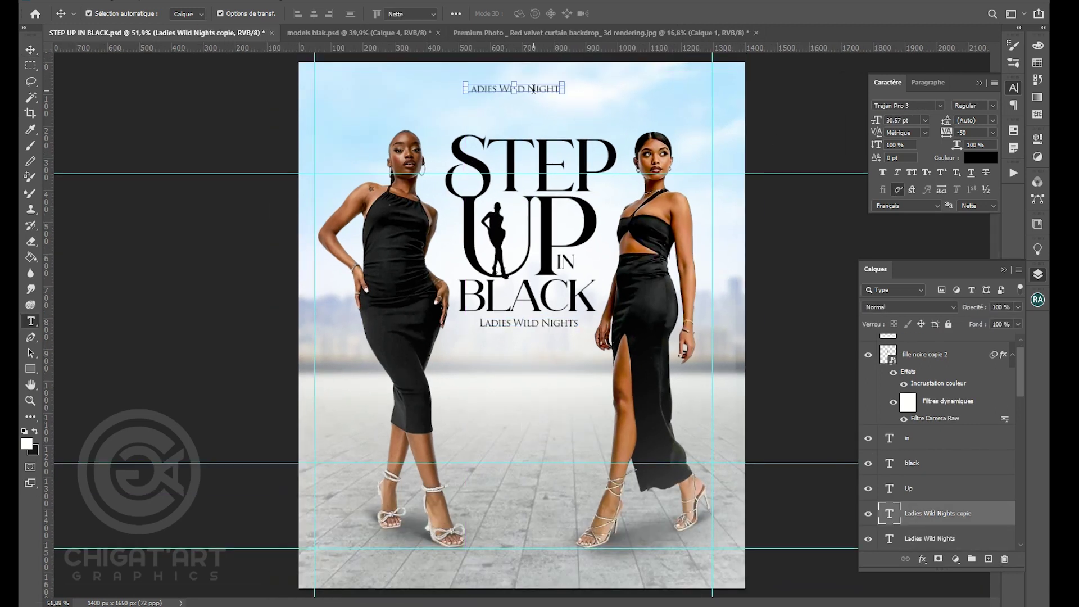
{"action": "left_click", "coordinate": [533, 89]}
{"action": "type", "text": "ce"}
{"action": "key", "text": "ctrl+a"}
{"action": "left_click_drag", "start_coordinate": [878, 121], "coordinate": [876, 122]}
{"action": "left_click", "coordinate": [31, 50]}
{"action": "left_click", "coordinate": [522, 92], "text": "ctrl"}
{"action": "left_click", "coordinate": [521, 91], "text": "ctrl"}
{"action": "left_click_drag", "start_coordinate": [521, 91], "coordinate": [524, 100]}
{"action": "key", "text": "ctrl+s"}
- Duplicate the Novelhood Space text, change its wording to "presents" and centre it just beneath the original
{"action": "key", "text": "ctrl+j"}
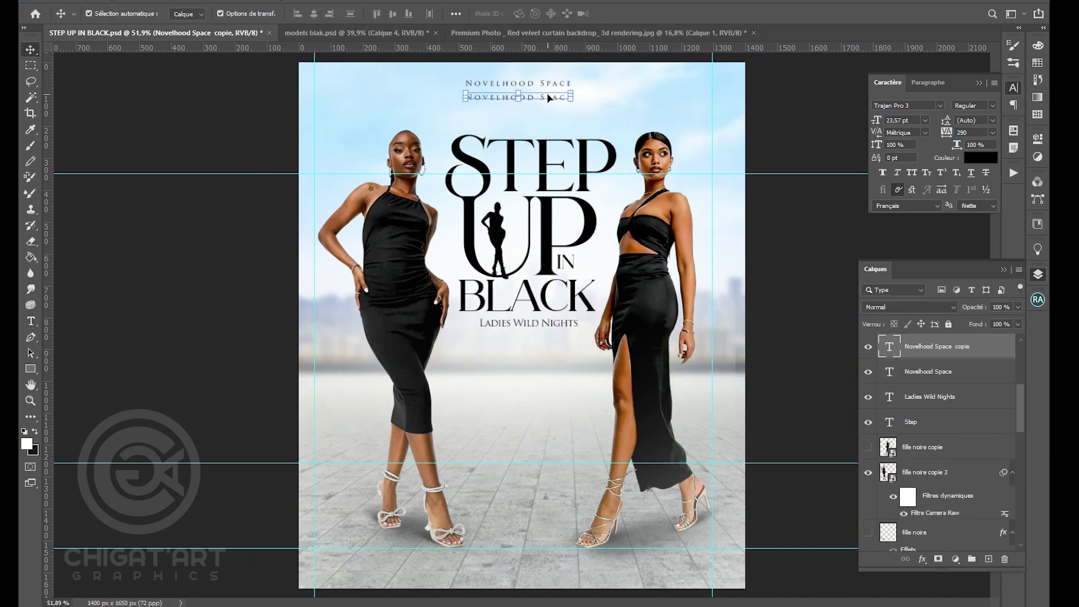
{"action": "double_click", "coordinate": [525, 97]}
{"action": "type", "text": "RESENTS"}
{"action": "left_click", "coordinate": [30, 50]}
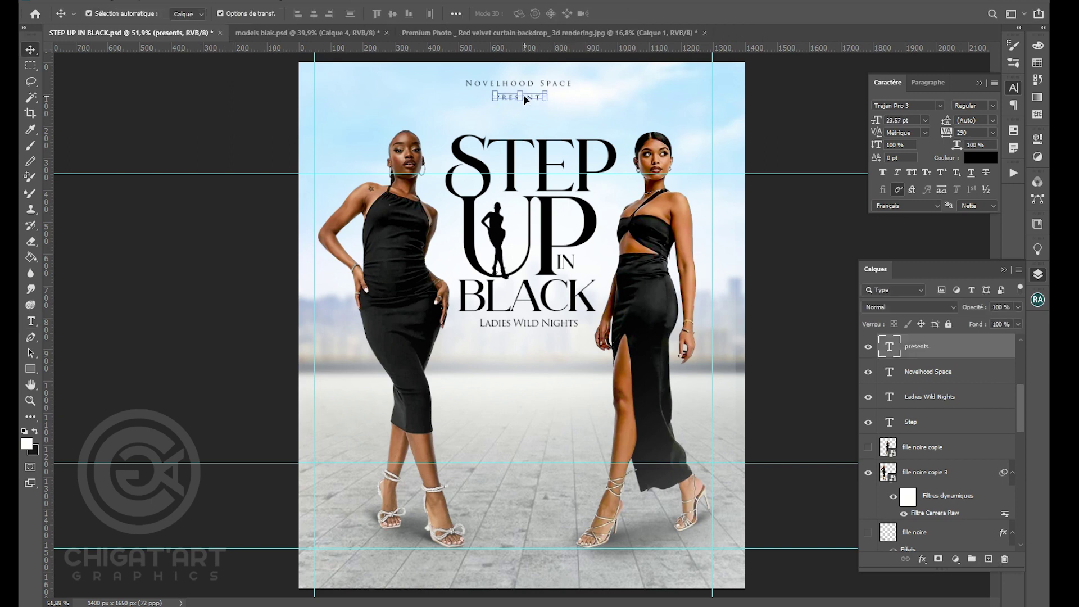
{"action": "left_click", "coordinate": [511, 97]}
{"action": "left_click_drag", "start_coordinate": [487, 221], "coordinate": [489, 222]}
{"action": "left_click", "coordinate": [232, 204]}
- Extend the header line to "Novelhood Space / Lounge and restaurants" at 15 pt with tracking 630, and save the poster
{"action": "left_click", "coordinate": [543, 86]}
{"action": "left_click_drag", "start_coordinate": [573, 78], "coordinate": [555, 80]}
{"action": "double_click", "coordinate": [527, 83]}
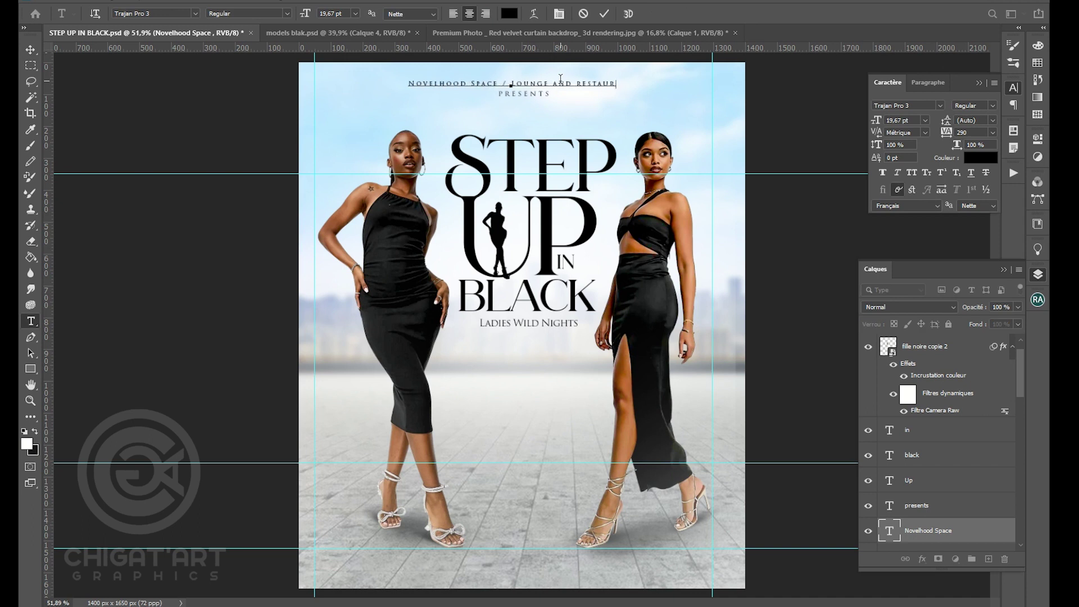
{"action": "key", "text": "ctrl+a"}
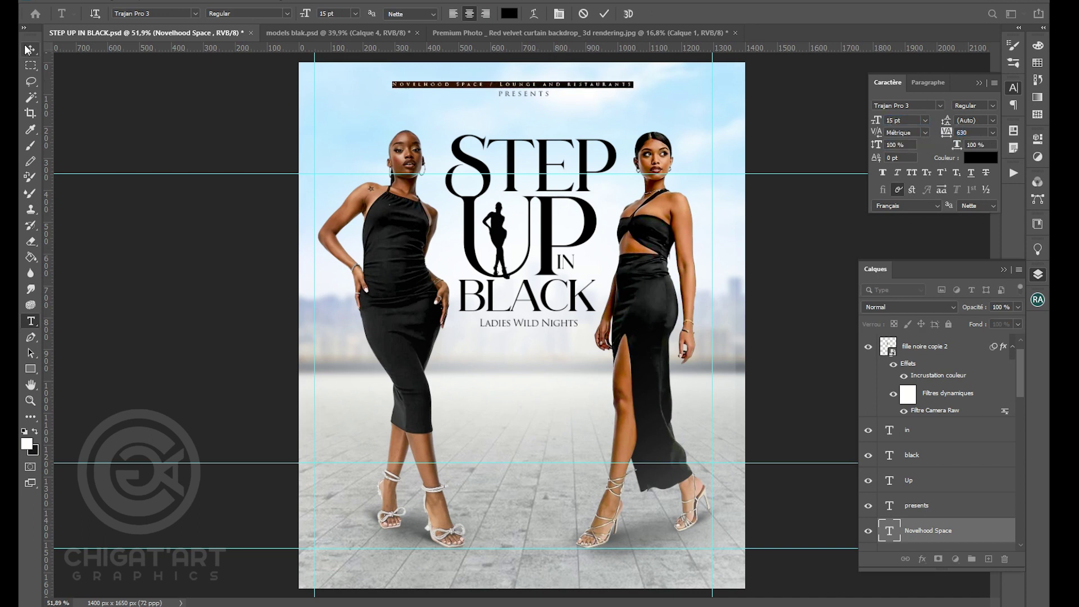
{"action": "left_click", "coordinate": [28, 50]}
{"action": "left_click", "coordinate": [579, 85]}
{"action": "left_click", "coordinate": [531, 100]}
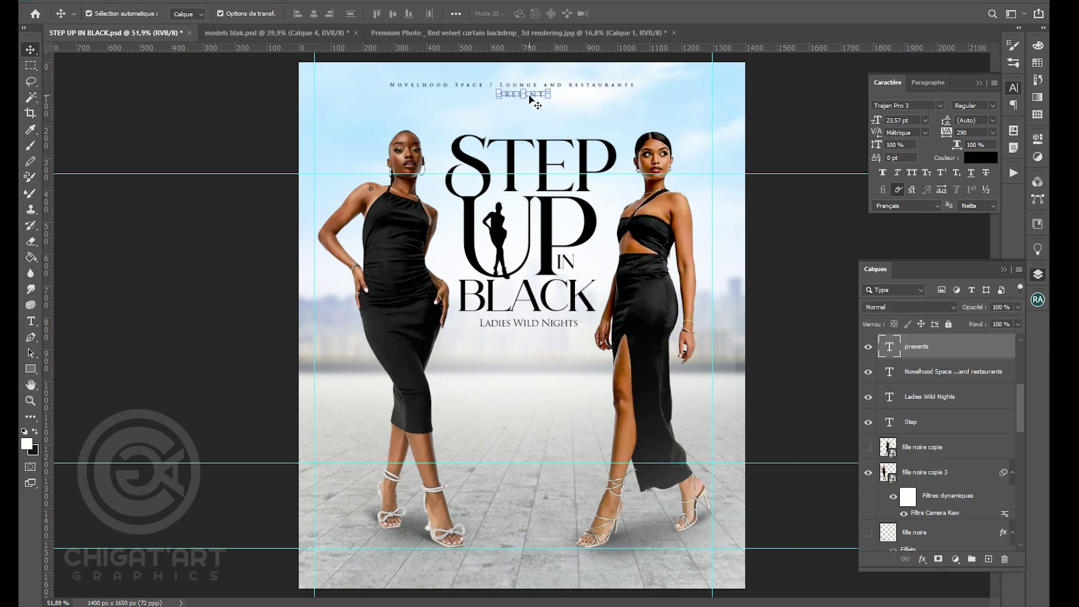
{"action": "key", "text": "ctrl+s"}
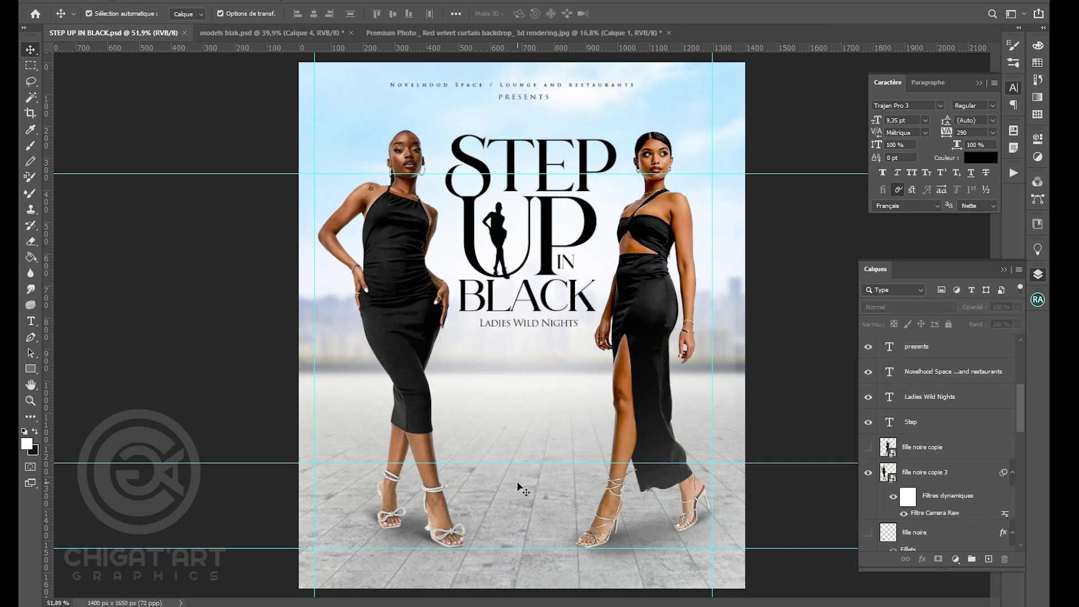
- Examine the STEP UP IN BLACK title block at different zoom levels
{"action": "scroll", "coordinate": [546, 191], "scroll_direction": "up", "scroll_amount": 5}
{"action": "left_click", "coordinate": [525, 267]}
{"action": "scroll", "coordinate": [524, 228], "scroll_direction": "up", "scroll_amount": 6}
{"action": "scroll", "coordinate": [505, 239], "scroll_direction": "down", "scroll_amount": 10}
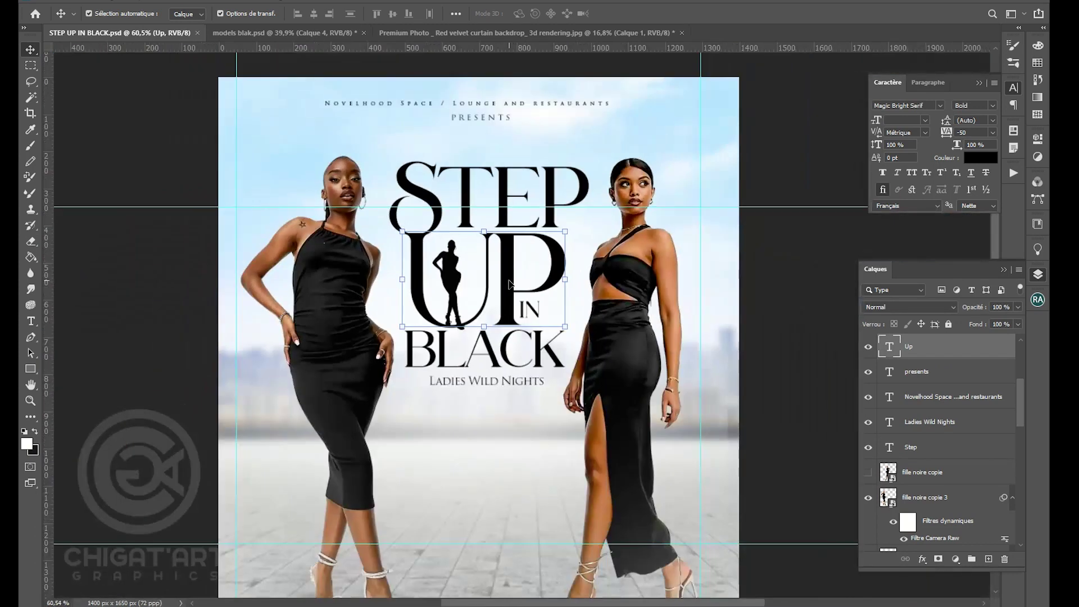
{"action": "scroll", "coordinate": [430, 221], "scroll_direction": "up", "scroll_amount": 4}
{"action": "scroll", "coordinate": [430, 221], "scroll_direction": "down", "scroll_amount": 6}
{"action": "left_click", "coordinate": [536, 325]}
{"action": "scroll", "coordinate": [535, 325], "scroll_direction": "up", "scroll_amount": 2}
- Duplicate the "Ladies Wild Nights" subtitle below itself and replace the copy's wording with "Sunday 15th November"
{"action": "left_click", "coordinate": [532, 304]}
{"action": "scroll", "coordinate": [519, 377], "scroll_direction": "down", "scroll_amount": 3}
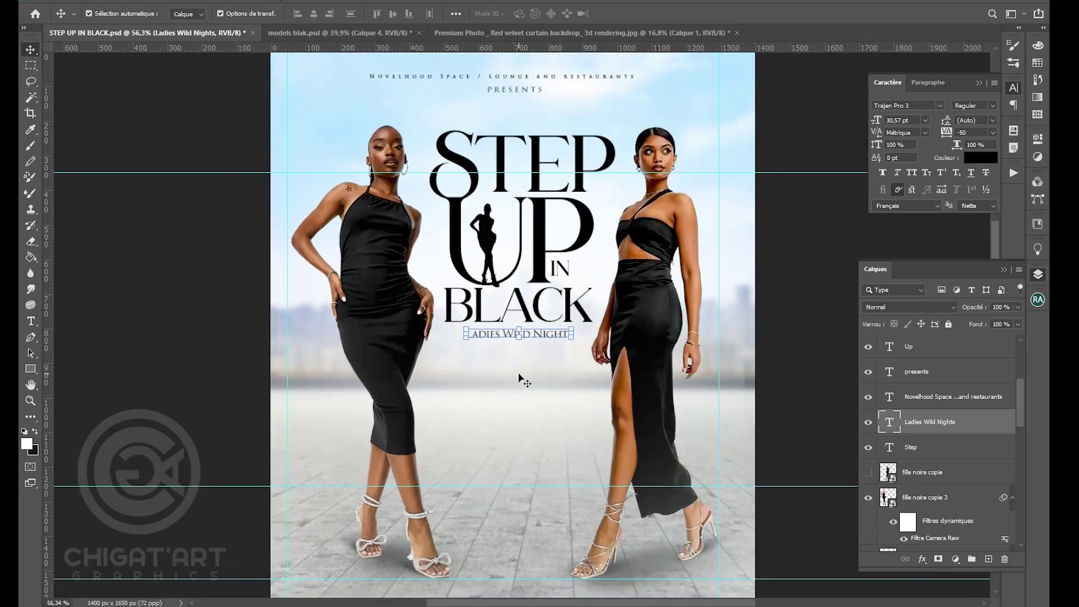
{"action": "left_click_drag", "start_coordinate": [519, 378], "coordinate": [513, 427]}
{"action": "key", "text": "t"}
{"action": "key", "text": "super+alt+d"}
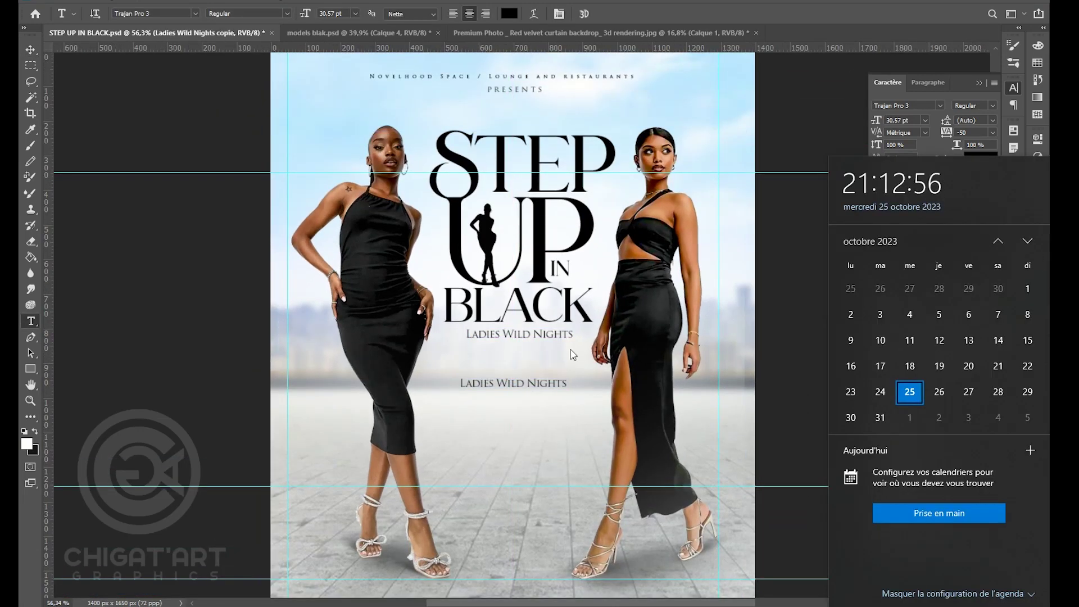
{"action": "left_click", "coordinate": [540, 382]}
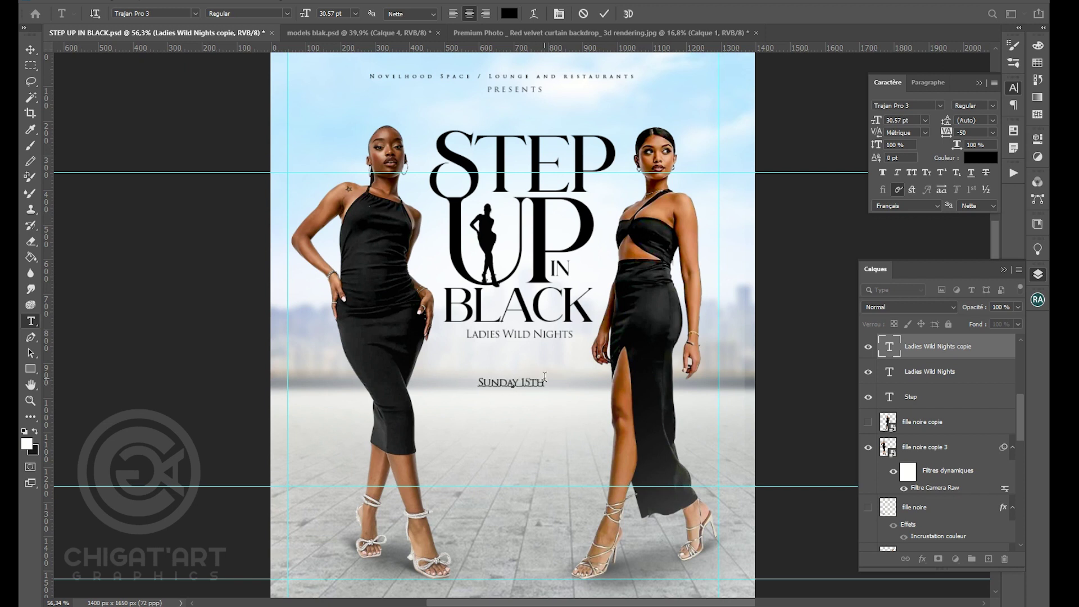
- Set the date line to Bold, enlarge it to 36.08 pt and place it just under the subtitle
{"action": "left_click", "coordinate": [938, 107]}
{"action": "left_click", "coordinate": [920, 109]}
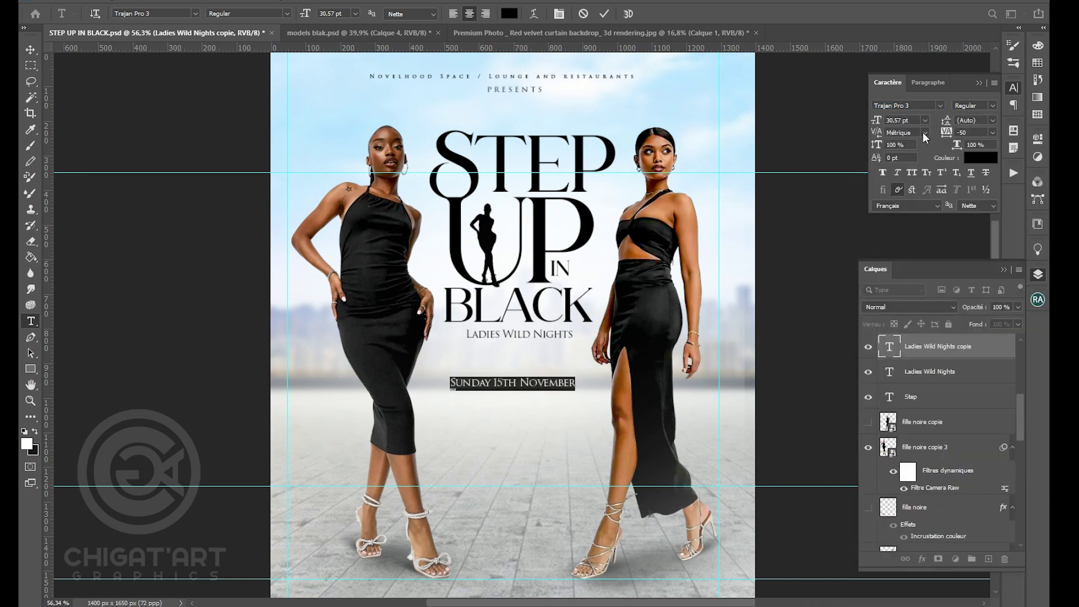
{"action": "left_click", "coordinate": [35, 54]}
{"action": "key", "text": "ctrl+t"}
{"action": "left_click_drag", "start_coordinate": [580, 377], "coordinate": [587, 342]}
- Enlarge the "Ladies Wild Nights" subtitle slightly and centre it under BLACK
{"action": "left_click", "coordinate": [644, 343]}
{"action": "left_click", "coordinate": [559, 334], "text": "ctrl"}
{"action": "key", "text": "ctrl+t"}
{"action": "left_click_drag", "start_coordinate": [562, 331], "coordinate": [557, 333]}
{"action": "key", "text": "Return"}
- Reword the date line as "Sunday, November 15th" and move it at 39.16 pt down to the plaza floor area
{"action": "key", "text": "t"}
{"action": "double_click", "coordinate": [513, 359]}
{"action": "key", "text": "BackSpace"}
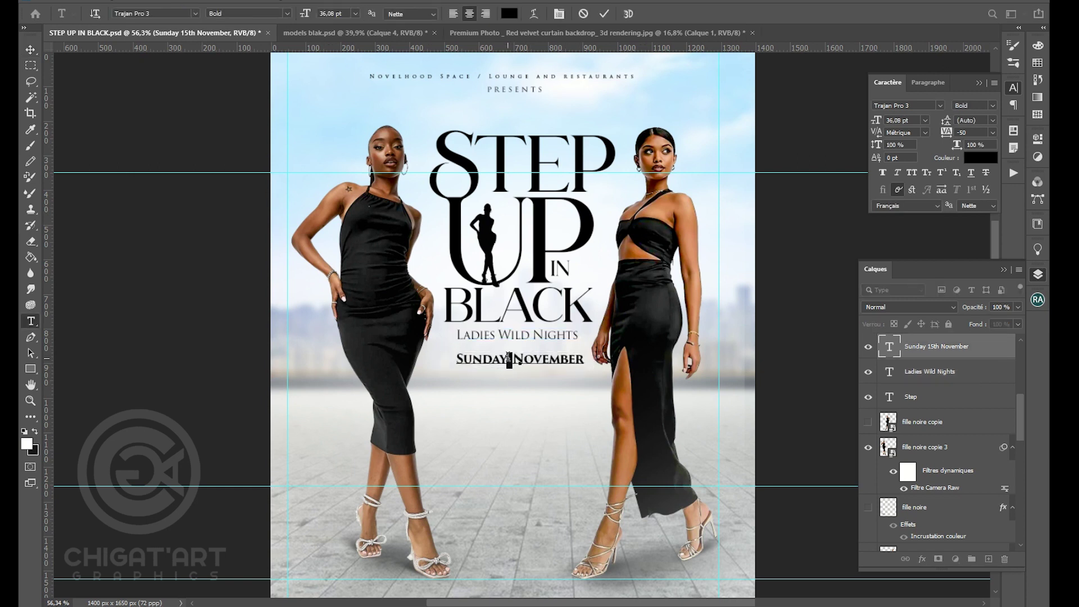
{"action": "left_click", "coordinate": [32, 51]}
{"action": "key", "text": "ctrl+t"}
{"action": "left_click_drag", "start_coordinate": [602, 364], "coordinate": [572, 401]}
{"action": "key", "text": "Return"}
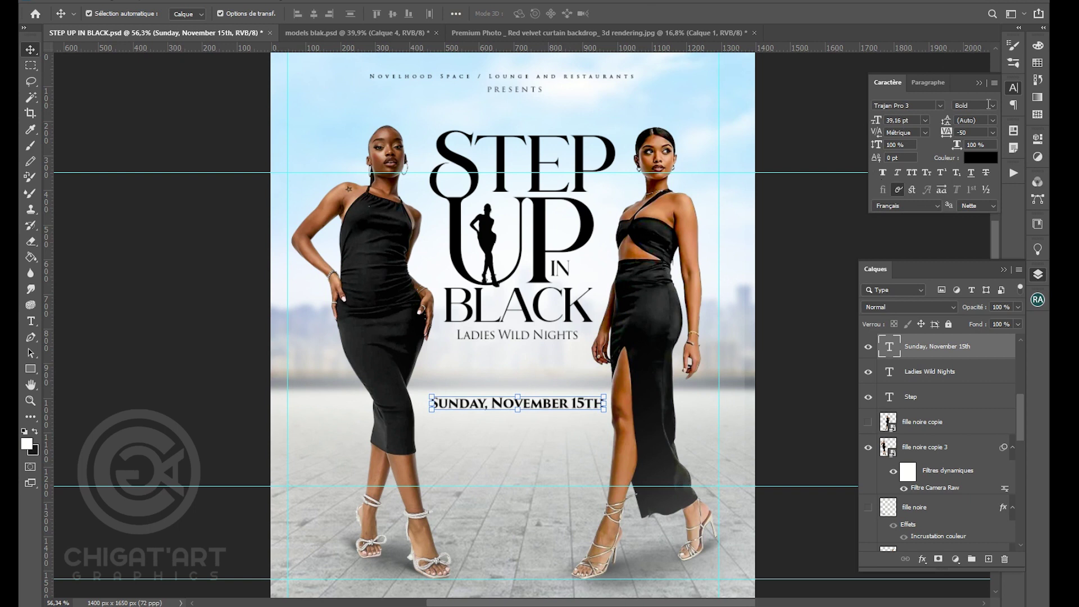
- Change the date line to Regular with faux bold at 39.89 pt, and shift the subtitle into line under BLACK
{"action": "left_click", "coordinate": [842, 225]}
{"action": "left_click", "coordinate": [576, 406]}
{"action": "left_click_drag", "start_coordinate": [600, 396], "coordinate": [572, 410]}
{"action": "key", "text": "Return"}
{"action": "left_click", "coordinate": [574, 366]}
{"action": "left_click_drag", "start_coordinate": [479, 337], "coordinate": [475, 335]}
- Duplicate the date line directly below and replace the copy with "8PM ( Universal Time)", making the bracketed part smaller
{"action": "left_click_drag", "start_coordinate": [536, 405], "coordinate": [539, 422]}
{"action": "key", "text": "t"}
{"action": "triple_click", "coordinate": [540, 418]}
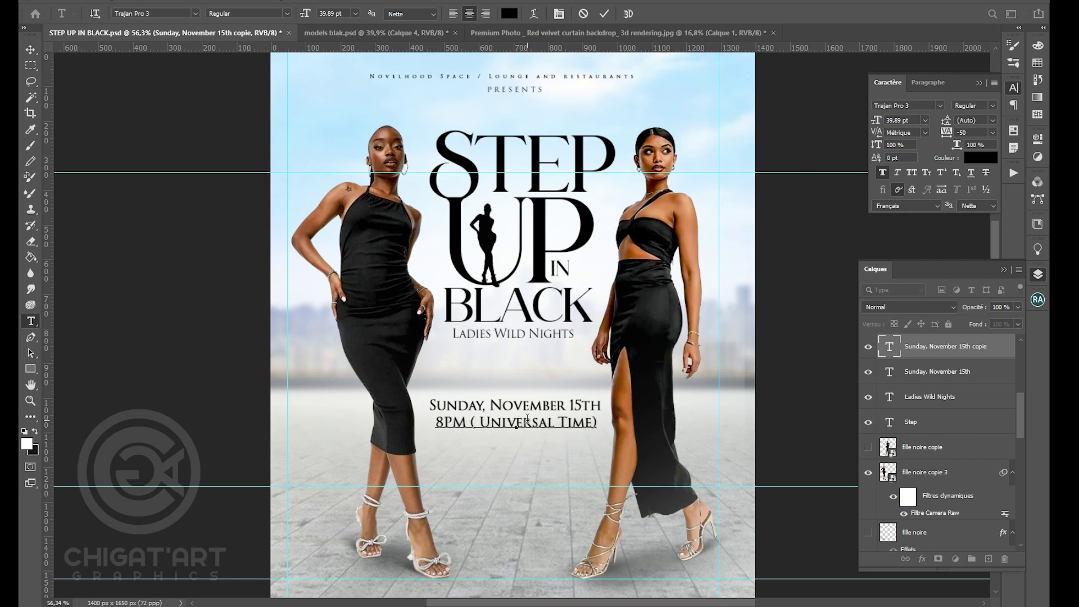
{"action": "left_click", "coordinate": [604, 13]}
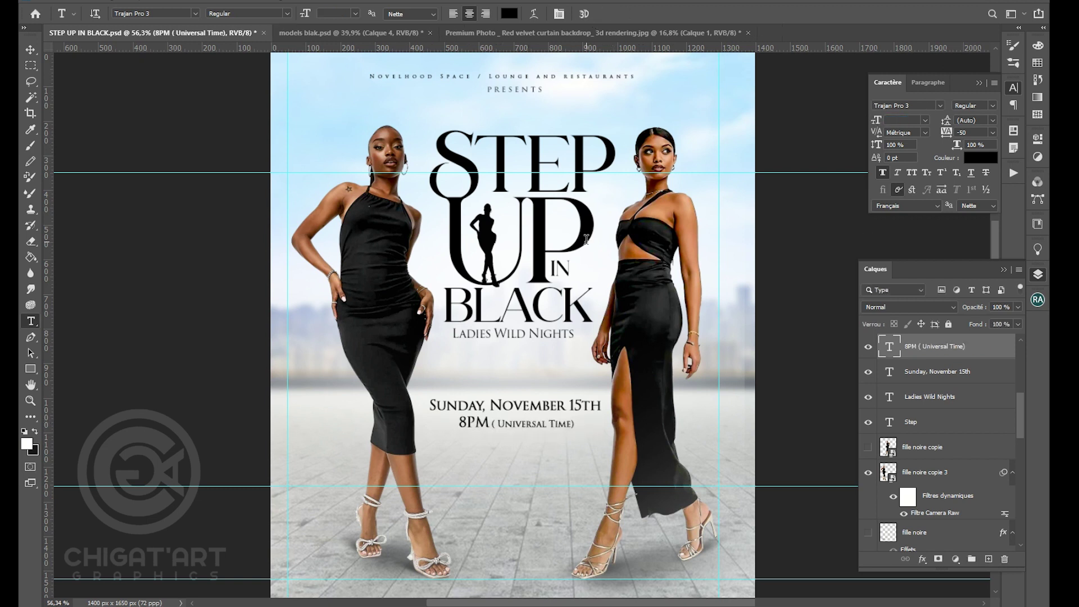
- Duplicate the 8PM line below itself and replace the copy's wording with "Novelhood Space" at 25.89 pt
{"action": "key", "text": "ctrl+t"}
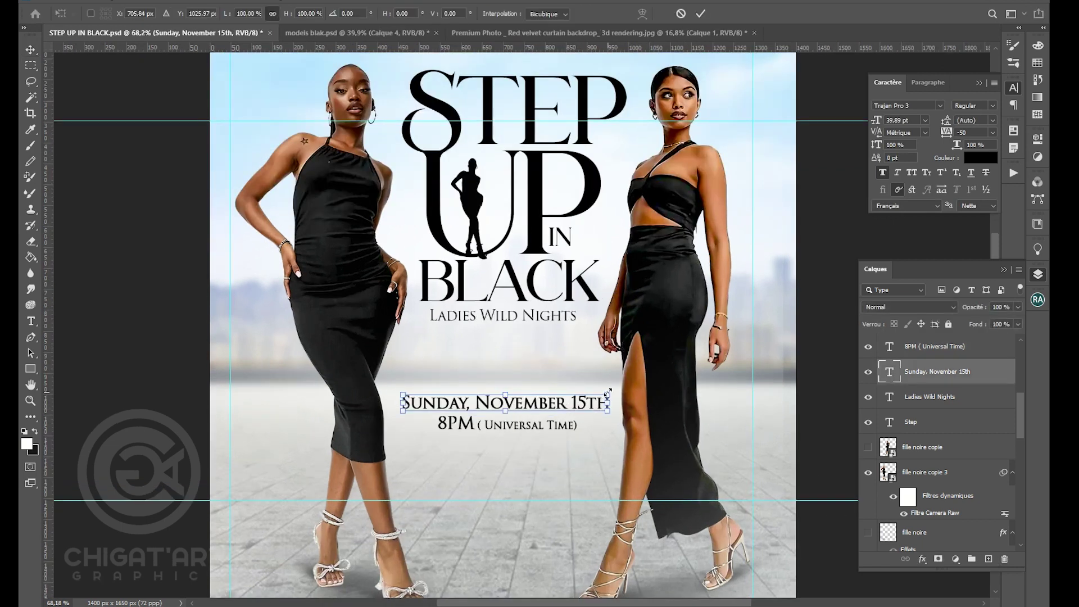
{"action": "key", "text": "ctrl+t"}
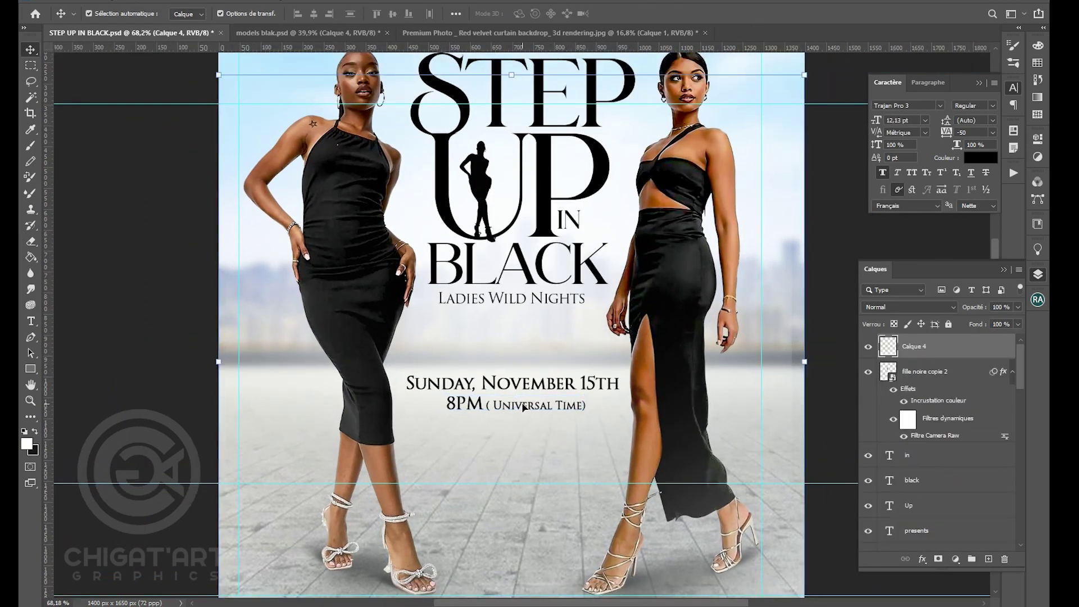
{"action": "left_click", "coordinate": [537, 386]}
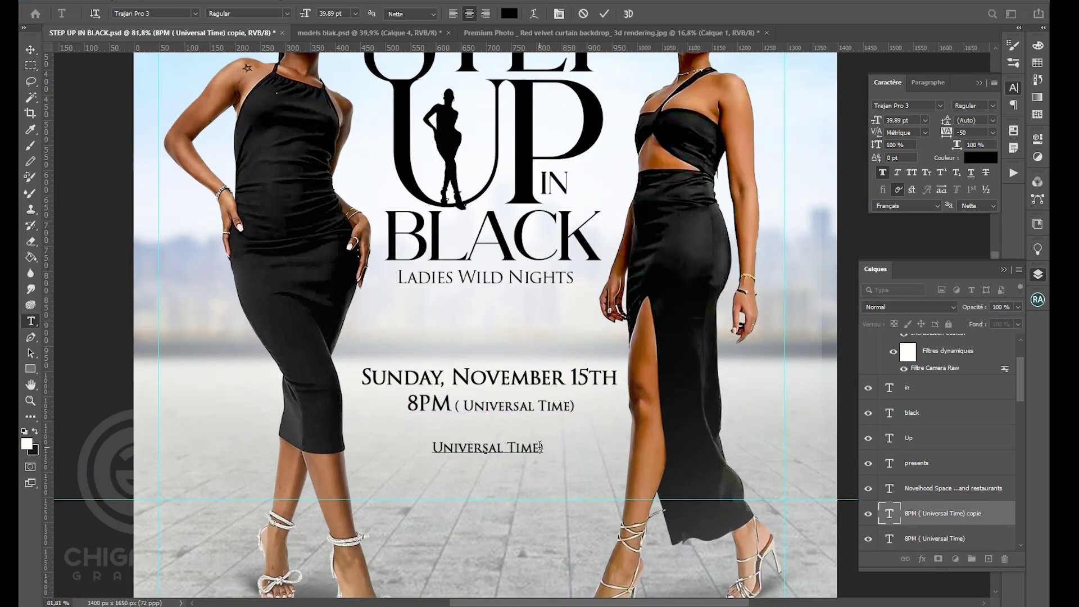
{"action": "scroll", "coordinate": [491, 450], "scroll_direction": "down", "scroll_amount": 2}
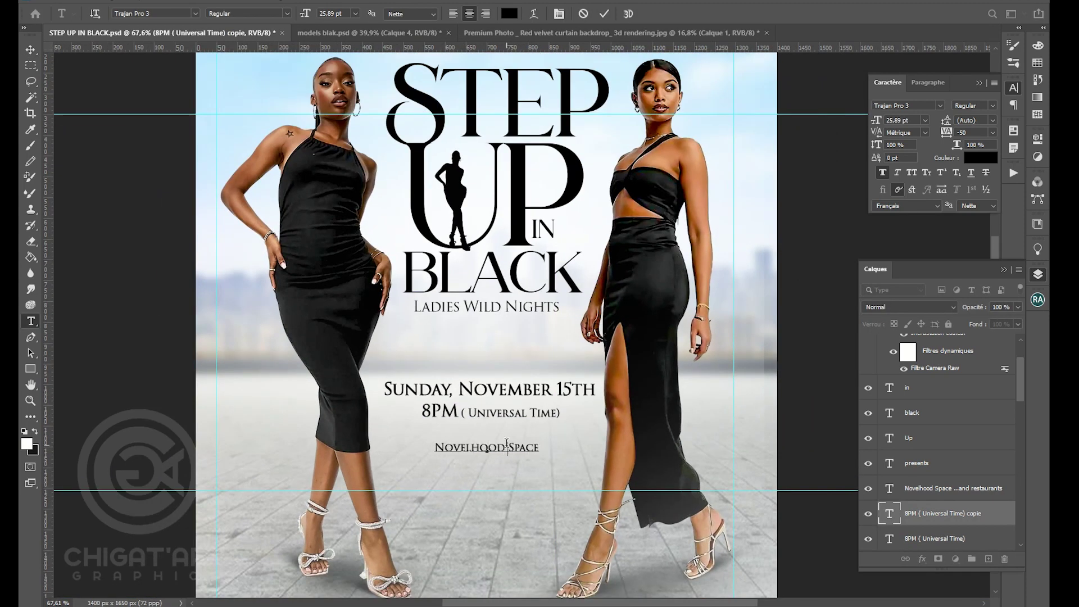
{"action": "left_click", "coordinate": [28, 50]}
- Move the 8PM line down near the models' feet, and bring the date and Novelhood Space lines up beneath the subtitle
{"action": "left_click_drag", "start_coordinate": [486, 411], "coordinate": [536, 551]}
{"action": "left_click_drag", "start_coordinate": [519, 443], "coordinate": [523, 407]}
{"action": "left_click_drag", "start_coordinate": [562, 385], "coordinate": [531, 364]}
{"action": "left_click", "coordinate": [529, 300]}
- Duplicate the lower Novelhood Space text beneath itself as "lounge & restaurants", reduced to a small, widely spaced line
{"action": "mouse_move", "coordinate": [526, 413]}
{"action": "left_mouse_down"}
{"action": "mouse_move", "coordinate": [522, 385]}
{"action": "mouse_move", "coordinate": [526, 411]}
{"action": "left_mouse_up"}
{"action": "double_click", "coordinate": [527, 408]}
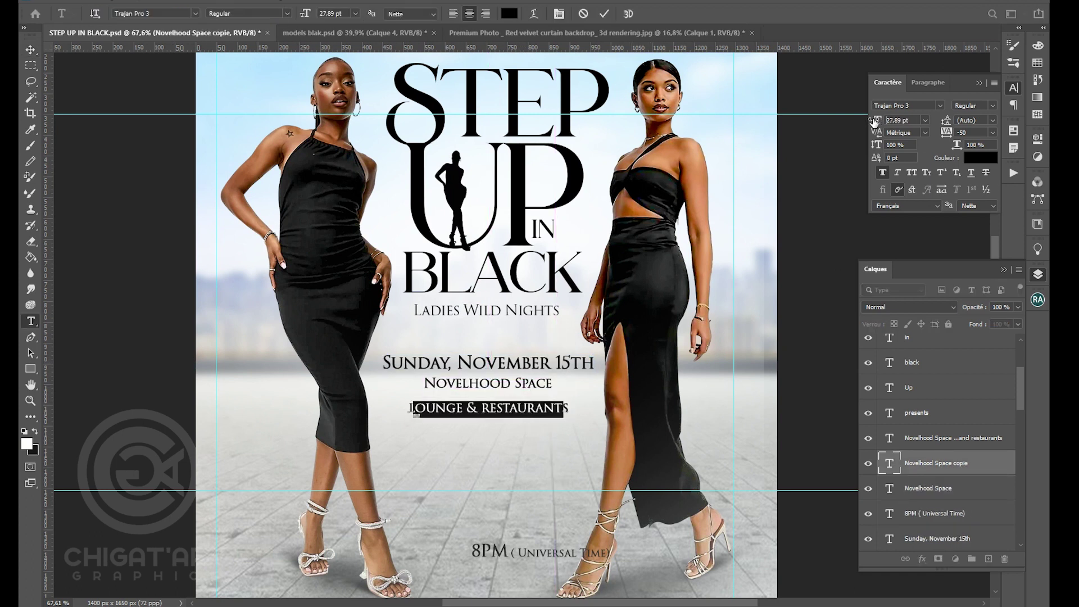
{"action": "key", "text": "ctrl+Return"}
{"action": "key", "text": "ctrl+t"}
{"action": "mouse_move", "coordinate": [546, 406]}
{"action": "left_mouse_down"}
{"action": "mouse_move", "coordinate": [569, 389]}
{"action": "mouse_move", "coordinate": [554, 402]}
{"action": "left_mouse_up"}
{"action": "key", "text": "Return"}
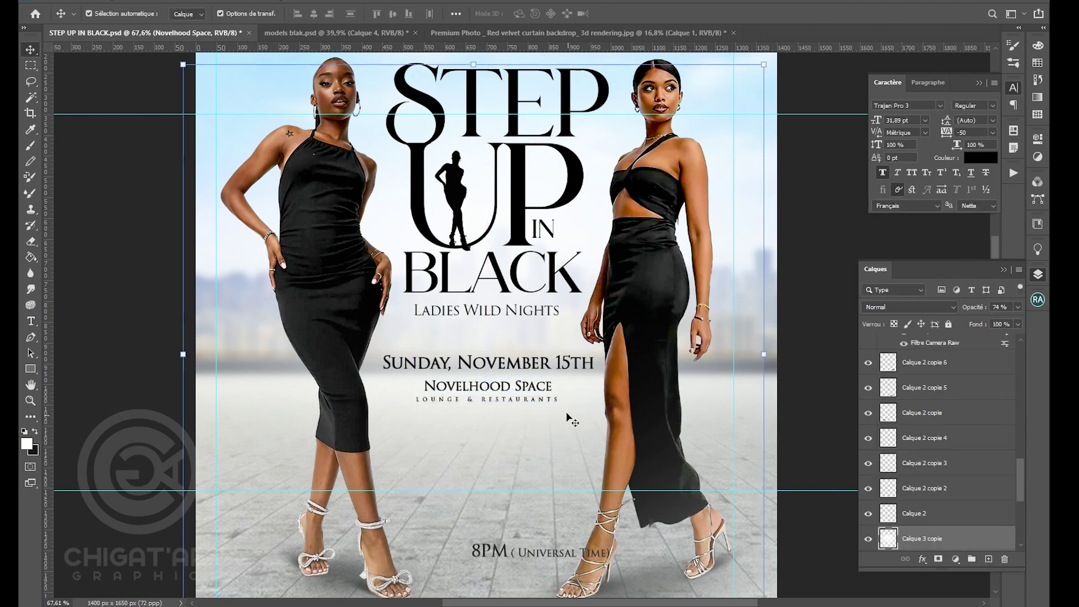
- Widen the tracking of the "Sunday, November 15th" line, align the Novelhood Space line below it, and save the poster
{"action": "left_click", "coordinate": [540, 364]}
{"action": "left_click", "coordinate": [993, 132]}
{"action": "left_click", "coordinate": [978, 172]}
{"action": "left_click", "coordinate": [488, 387]}
{"action": "left_click", "coordinate": [567, 447]}
{"action": "key", "text": "ctrl+s"}
- Select the poster's models and texts together and nudge them slightly to the right
{"action": "scroll", "coordinate": [567, 448], "scroll_direction": "down", "scroll_amount": 3}
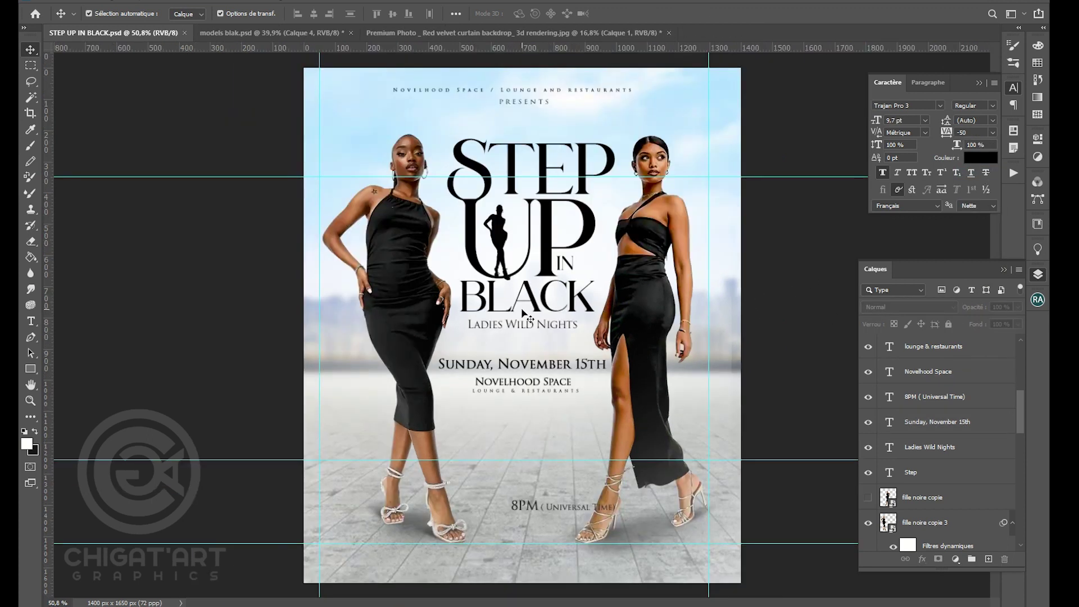
{"action": "scroll", "coordinate": [519, 303], "scroll_direction": "up", "scroll_amount": 2}
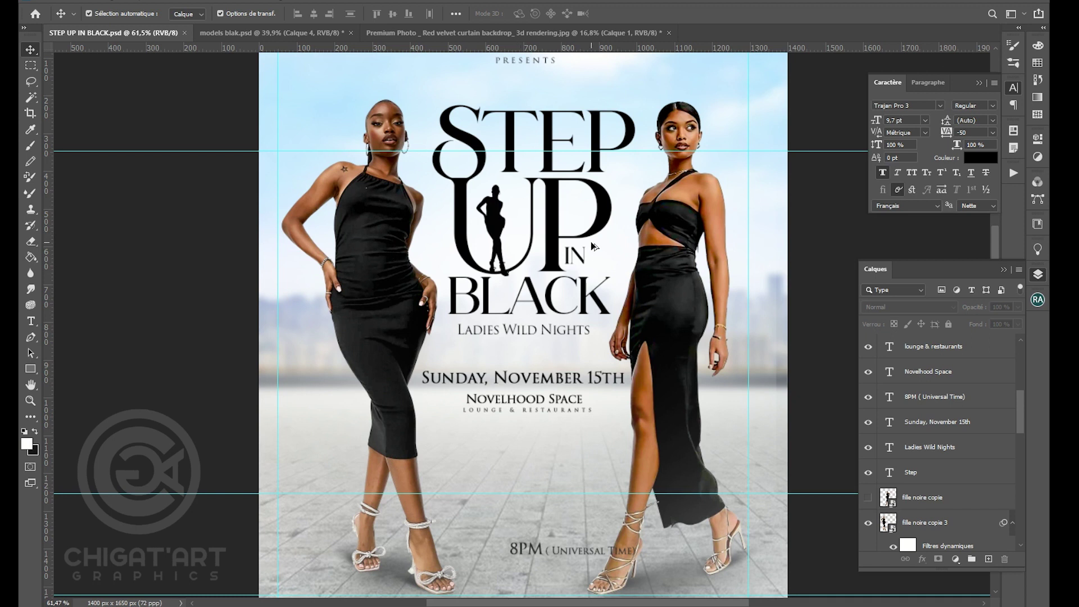
{"action": "scroll", "coordinate": [594, 245], "scroll_direction": "down", "scroll_amount": 1}
{"action": "scroll", "coordinate": [672, 227], "scroll_direction": "down", "scroll_amount": 3}
{"action": "scroll", "coordinate": [712, 245], "scroll_direction": "up", "scroll_amount": 2}
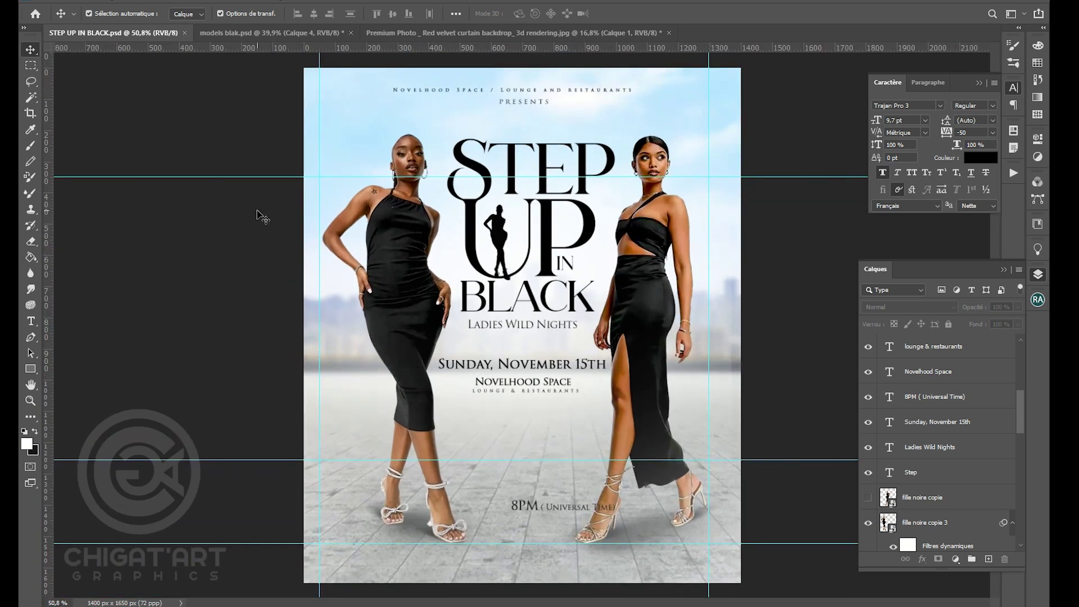
{"action": "left_click_drag", "start_coordinate": [257, 210], "coordinate": [835, 561]}
{"action": "key", "text": "Right"}
{"action": "key", "text": "Right"}
{"action": "left_click", "coordinate": [835, 562]}
- Realign the "Novelhood Space / Lounge and restaurants" header and the "presents" line beneath it
{"action": "left_click_drag", "start_coordinate": [525, 102], "coordinate": [524, 107]}
{"action": "left_click_drag", "start_coordinate": [612, 90], "coordinate": [624, 90]}
{"action": "left_click", "coordinate": [803, 116]}
{"action": "left_click_drag", "start_coordinate": [541, 108], "coordinate": [541, 105]}
{"action": "left_click_drag", "start_coordinate": [603, 90], "coordinate": [546, 102]}
{"action": "left_click", "coordinate": [553, 113]}
- Centre the "lounge & restaurants" line under Novelhood Space and save the poster
{"action": "scroll", "coordinate": [632, 280], "scroll_direction": "up", "scroll_amount": 4}
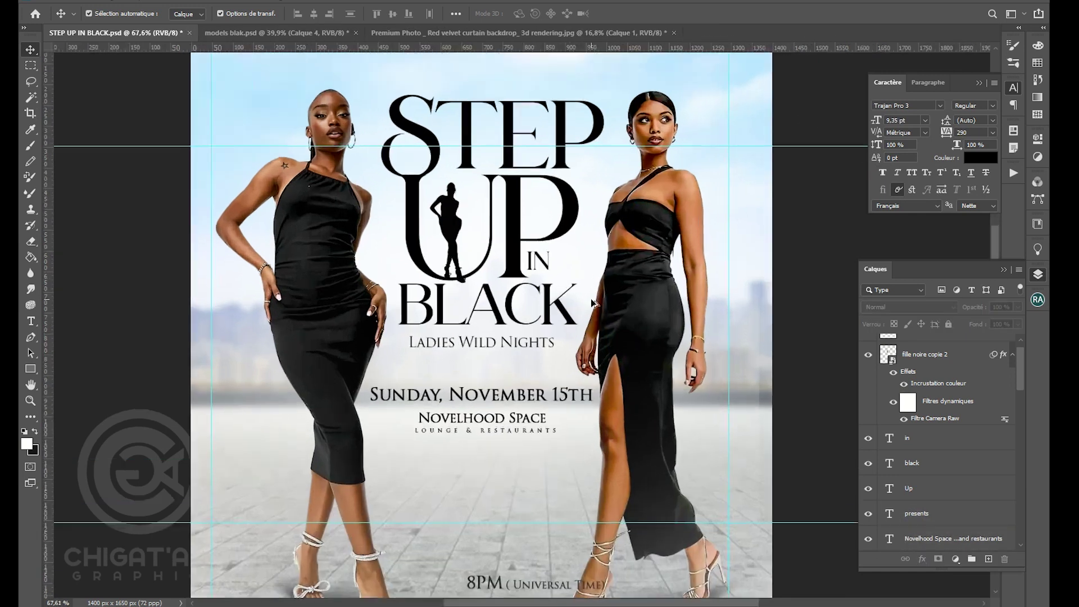
{"action": "left_click", "coordinate": [508, 446]}
{"action": "left_click_drag", "start_coordinate": [508, 443], "coordinate": [503, 443]}
{"action": "left_click", "coordinate": [158, 429]}
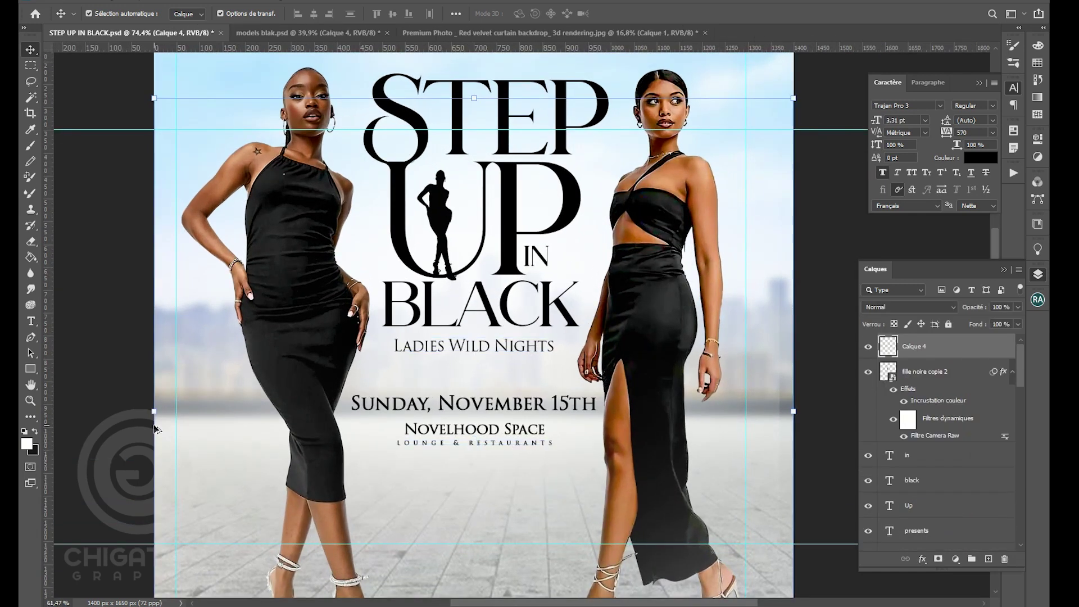
{"action": "scroll", "coordinate": [574, 497], "scroll_direction": "down", "scroll_amount": 4}
{"action": "scroll", "coordinate": [574, 499], "scroll_direction": "up", "scroll_amount": 2}
{"action": "key", "text": "ctrl+s"}
{"action": "scroll", "coordinate": [573, 442], "scroll_direction": "up", "scroll_amount": 2}
{"action": "scroll", "coordinate": [574, 434], "scroll_direction": "down", "scroll_amount": 2}
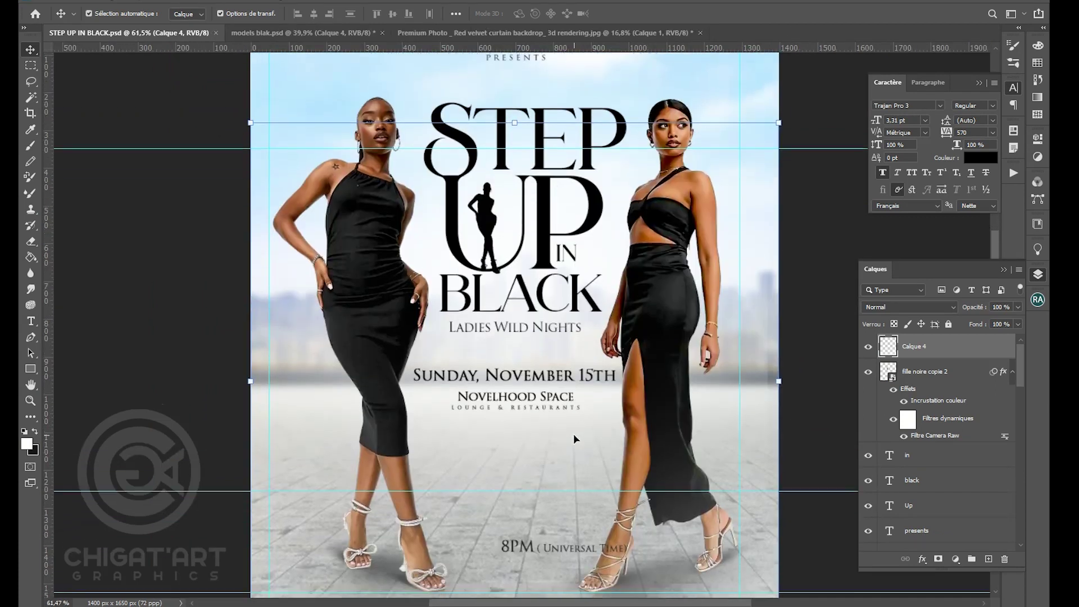
- Search the local files for "floral" and open 8871.jpg from the beautiful-circular-golden-floral-frame-design.zip archive in Photoshop
{"action": "key", "text": "ctrl"}
{"action": "key", "text": "ctrl"}
{"action": "type", "text": "floral"}
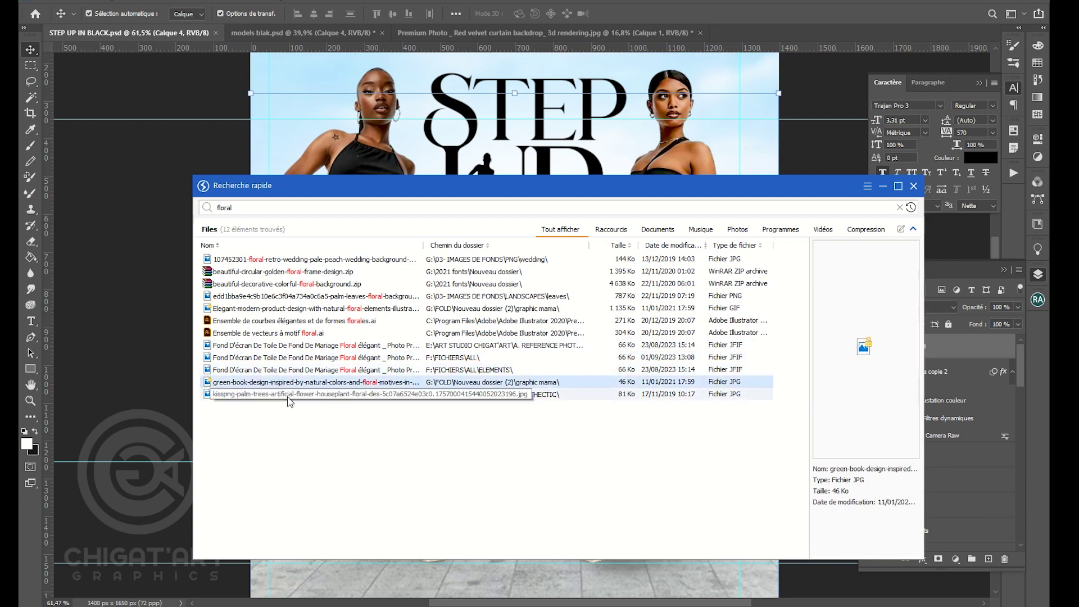
{"action": "double_click", "coordinate": [281, 284]}
{"action": "double_click", "coordinate": [477, 326]}
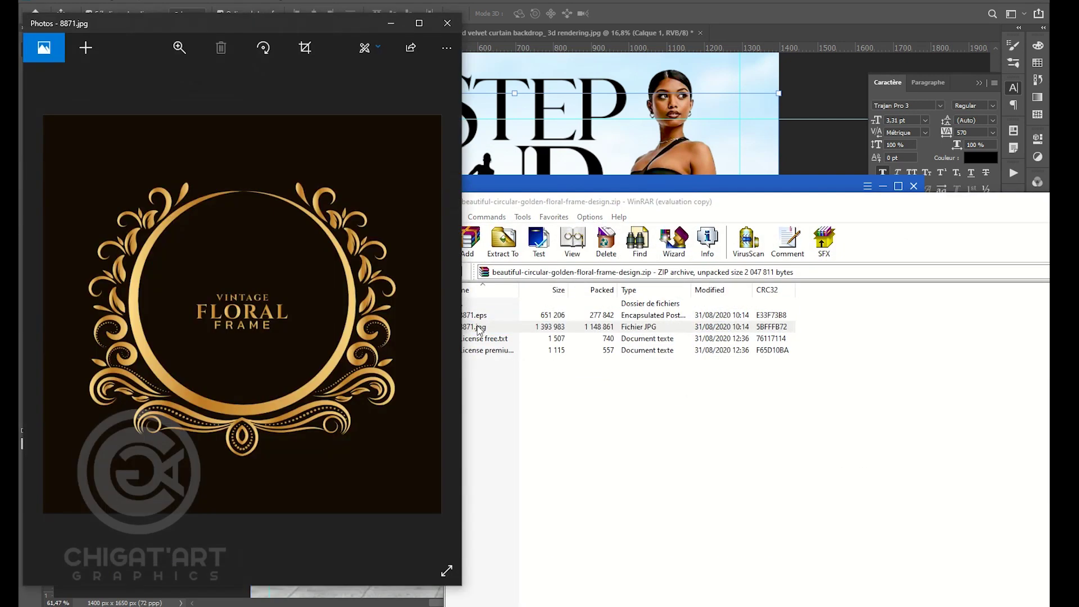
{"action": "key", "text": "alt+F4"}
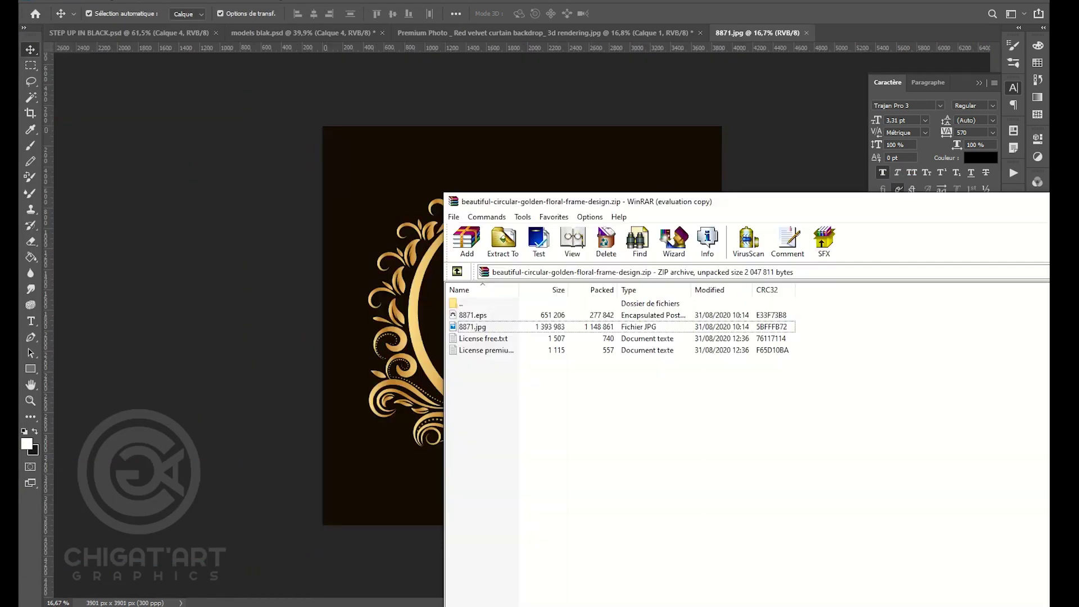
- Try opening 8871.eps from the archive in Photoshop, and close it without saving
{"action": "left_click_drag", "start_coordinate": [475, 315], "coordinate": [713, 79]}
{"action": "key", "text": "Return"}
{"action": "scroll", "coordinate": [568, 280], "scroll_direction": "up", "scroll_amount": 5}
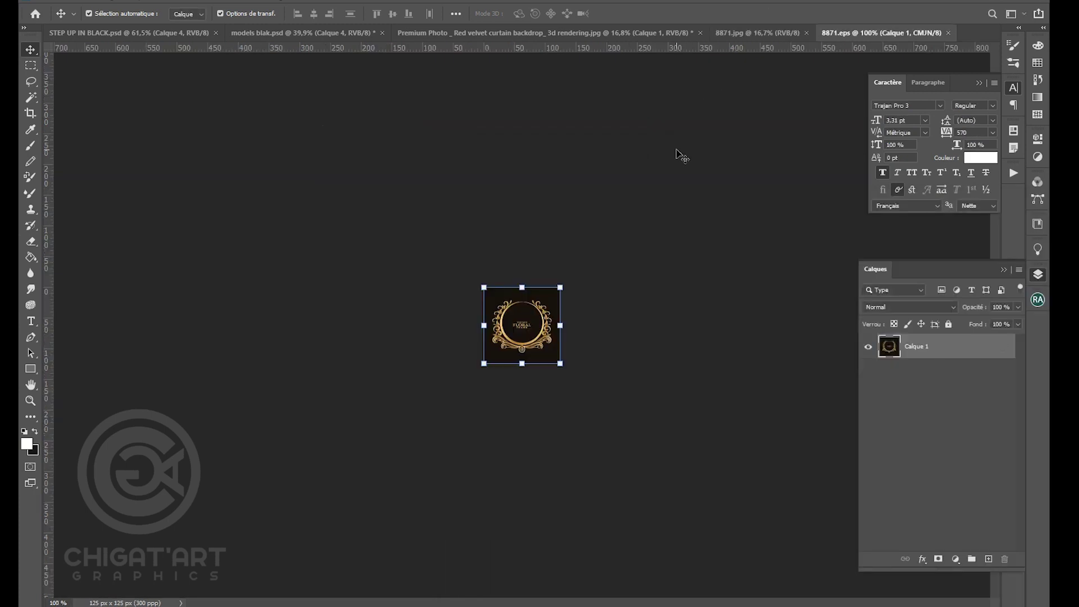
{"action": "key", "text": "ctrl+w"}
{"action": "key", "text": "n"}
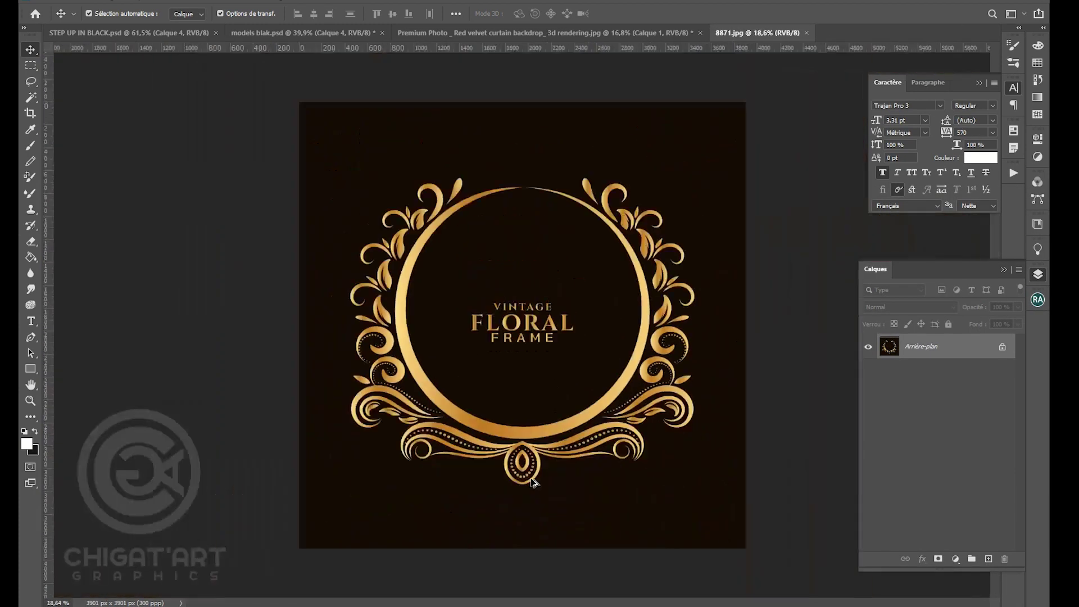
- Trace a closed Pen path around the lower scroll ornament and its central teardrop in the floral frame image
{"action": "scroll", "coordinate": [339, 430], "scroll_direction": "up", "scroll_amount": 5}
{"action": "scroll", "coordinate": [340, 431], "scroll_direction": "down", "scroll_amount": 3}
{"action": "key", "text": "p"}
{"action": "scroll", "coordinate": [228, 362], "scroll_direction": "up", "scroll_amount": 5}
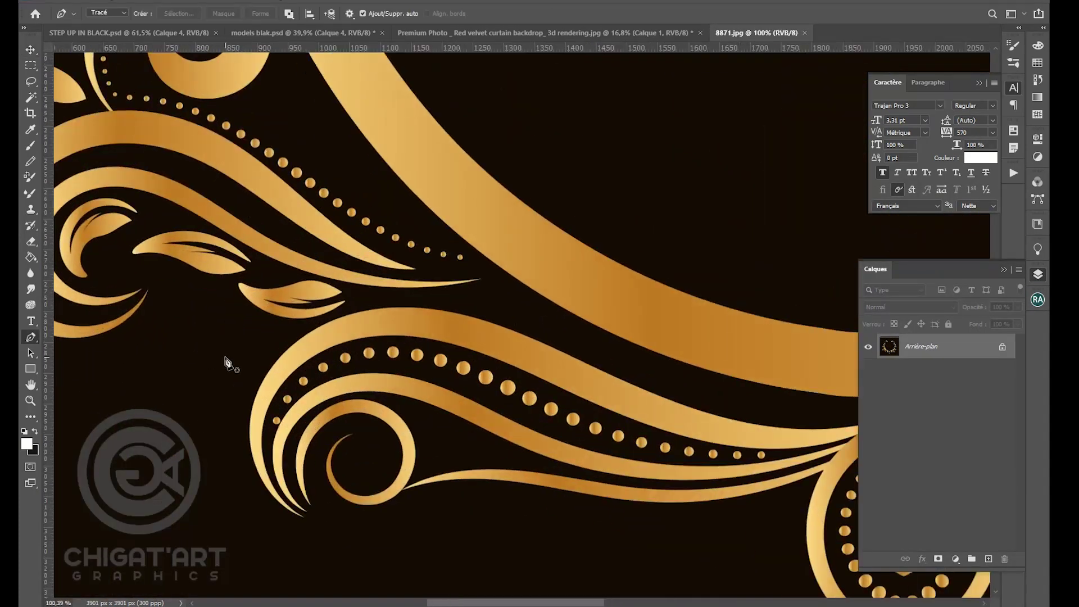
{"action": "scroll", "coordinate": [487, 307], "scroll_direction": "down", "scroll_amount": 5}
{"action": "scroll", "coordinate": [402, 475], "scroll_direction": "up", "scroll_amount": 4}
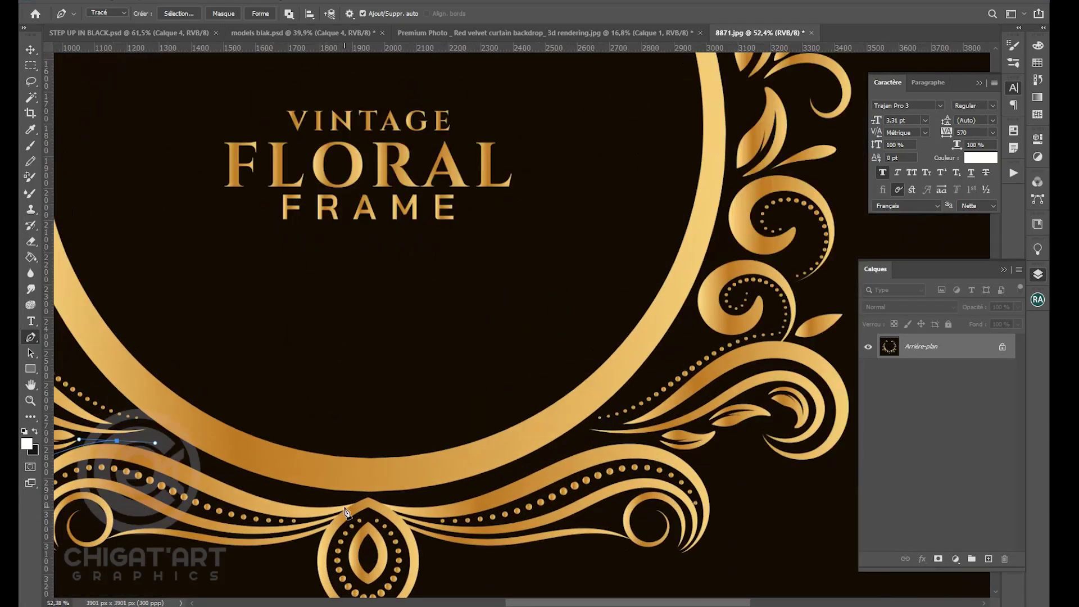
{"action": "scroll", "coordinate": [331, 494], "scroll_direction": "right", "scroll_amount": 5}
{"action": "left_click_drag", "start_coordinate": [467, 486], "coordinate": [545, 458]}
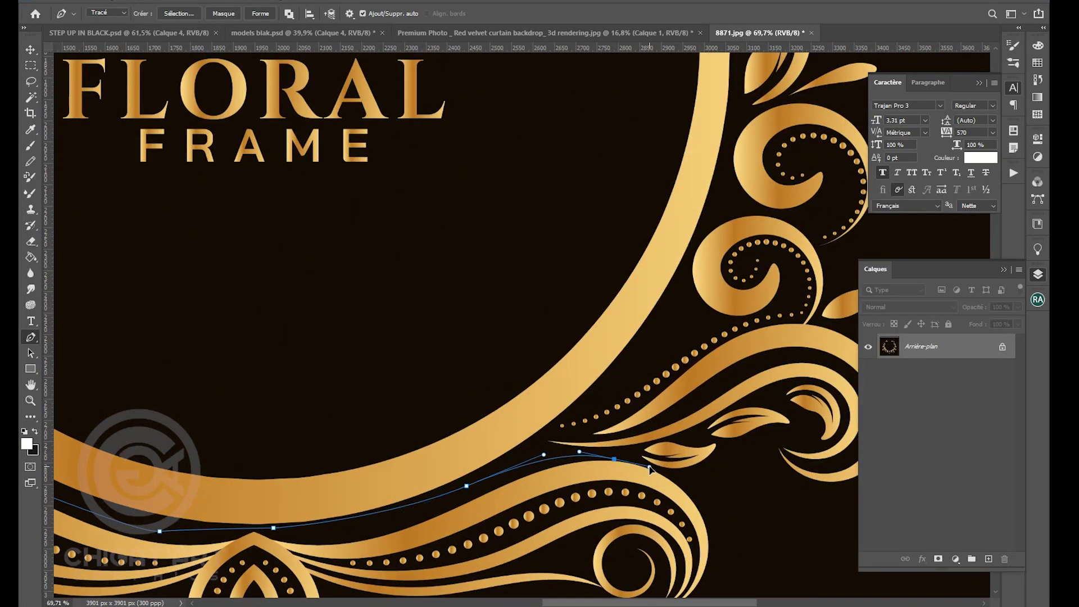
{"action": "scroll", "coordinate": [650, 469], "scroll_direction": "up", "scroll_amount": 3}
{"action": "scroll", "coordinate": [717, 514], "scroll_direction": "down", "scroll_amount": 6}
{"action": "left_click_drag", "start_coordinate": [723, 453], "coordinate": [710, 515]}
{"action": "left_click_drag", "start_coordinate": [289, 521], "coordinate": [241, 523]}
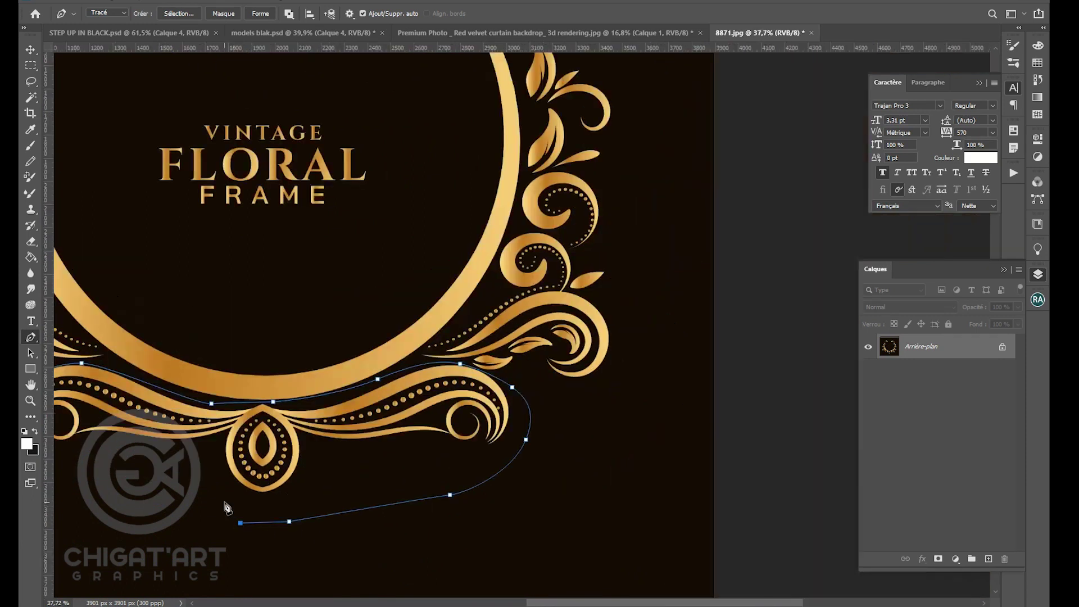
{"action": "left_click", "coordinate": [259, 399]}
- Convert the path to a selection, copy the ornament onto a new layer and hide the background layer
{"action": "right_click", "coordinate": [431, 223]}
{"action": "left_click", "coordinate": [505, 275]}
{"action": "key", "text": "Return"}
{"action": "key", "text": "ctrl+alt+shift+n"}
{"action": "left_click", "coordinate": [869, 372]}
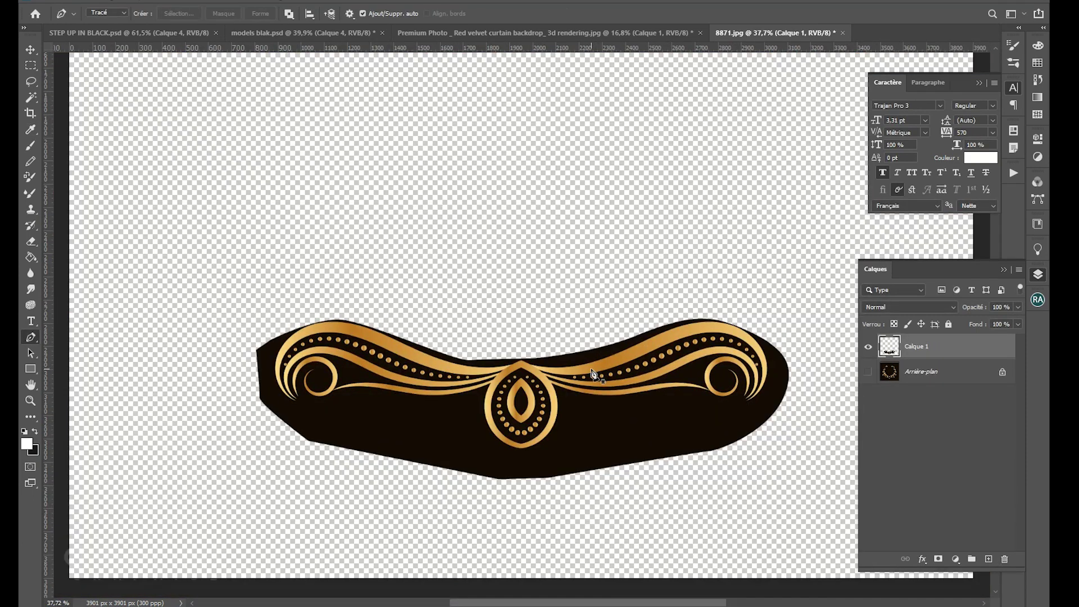
- Remove the black areas around and inside the golden ornament with Magic Wand selections
{"action": "key", "text": "v"}
{"action": "scroll", "coordinate": [576, 392], "scroll_direction": "up", "scroll_amount": 2}
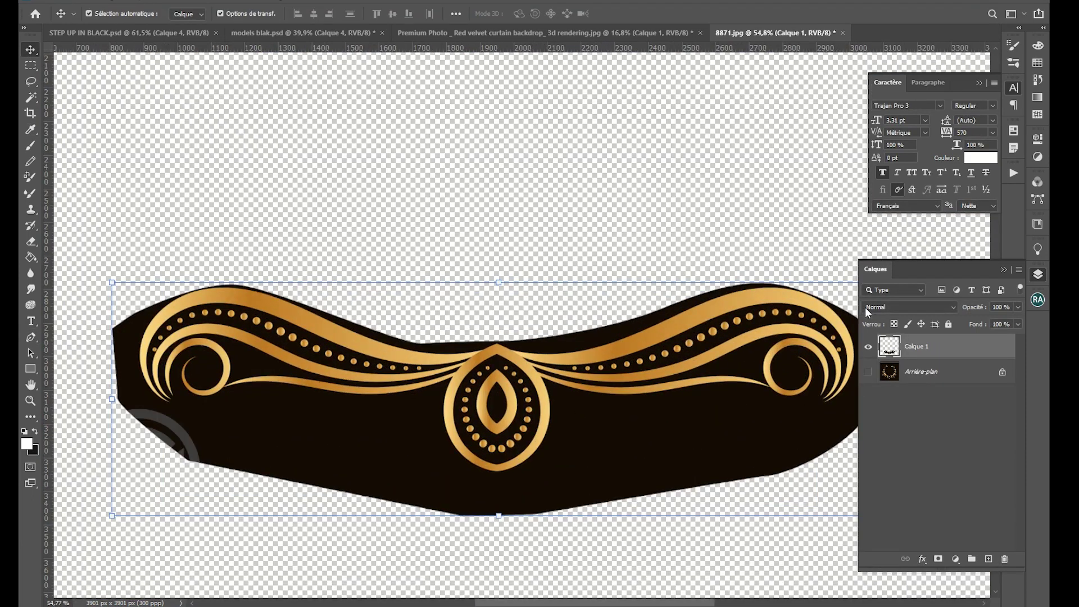
{"action": "left_click", "coordinate": [28, 97]}
{"action": "left_click", "coordinate": [335, 414]}
{"action": "key", "text": "Delete"}
{"action": "scroll", "coordinate": [480, 416], "scroll_direction": "up", "scroll_amount": 4}
{"action": "key", "text": "Delete"}
{"action": "scroll", "coordinate": [520, 384], "scroll_direction": "down", "scroll_amount": 8}
- Bring the cut-out golden ornament into the STEP UP IN BLACK.psd poster
{"action": "key", "text": "v"}
{"action": "left_click_drag", "start_coordinate": [579, 378], "coordinate": [492, 279]}
{"action": "scroll", "coordinate": [491, 279], "scroll_direction": "down", "scroll_amount": 4}
{"action": "left_click_drag", "start_coordinate": [742, 212], "coordinate": [722, 345]}
{"action": "key", "text": "ctrl+z"}
{"action": "left_click_drag", "start_coordinate": [395, 302], "coordinate": [529, 268]}
- Scale the ornament down to 13.19% and centre it between "Ladies Wild Nights" and the date line
{"action": "scroll", "coordinate": [518, 308], "scroll_direction": "up", "scroll_amount": 2}
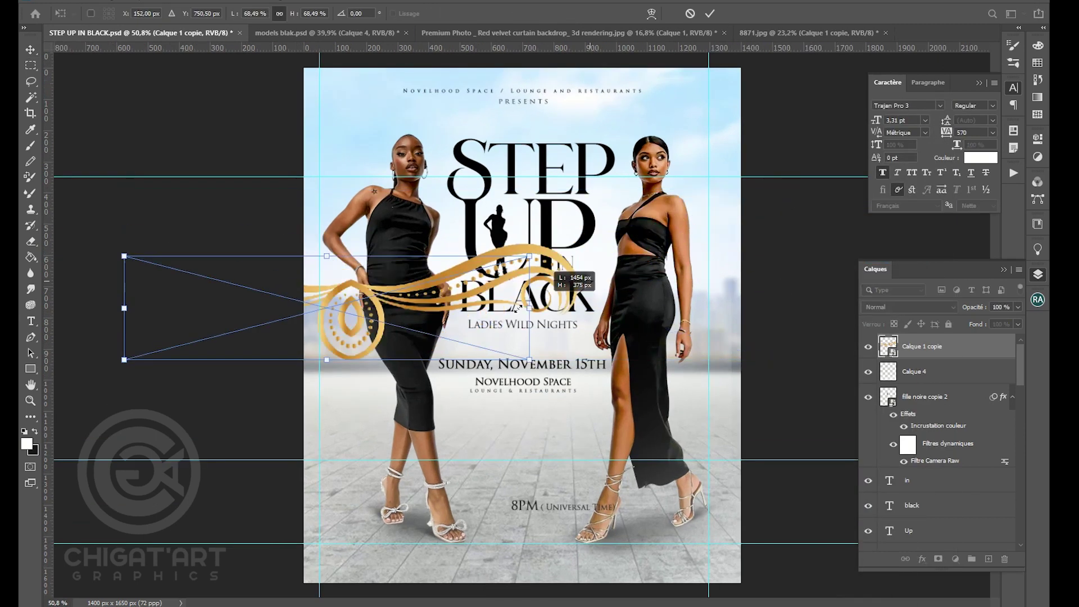
{"action": "left_click_drag", "start_coordinate": [518, 308], "coordinate": [313, 313]}
{"action": "left_click_drag", "start_coordinate": [253, 339], "coordinate": [550, 349]}
{"action": "scroll", "coordinate": [578, 305], "scroll_direction": "up", "scroll_amount": 4}
{"action": "left_click_drag", "start_coordinate": [628, 330], "coordinate": [533, 364]}
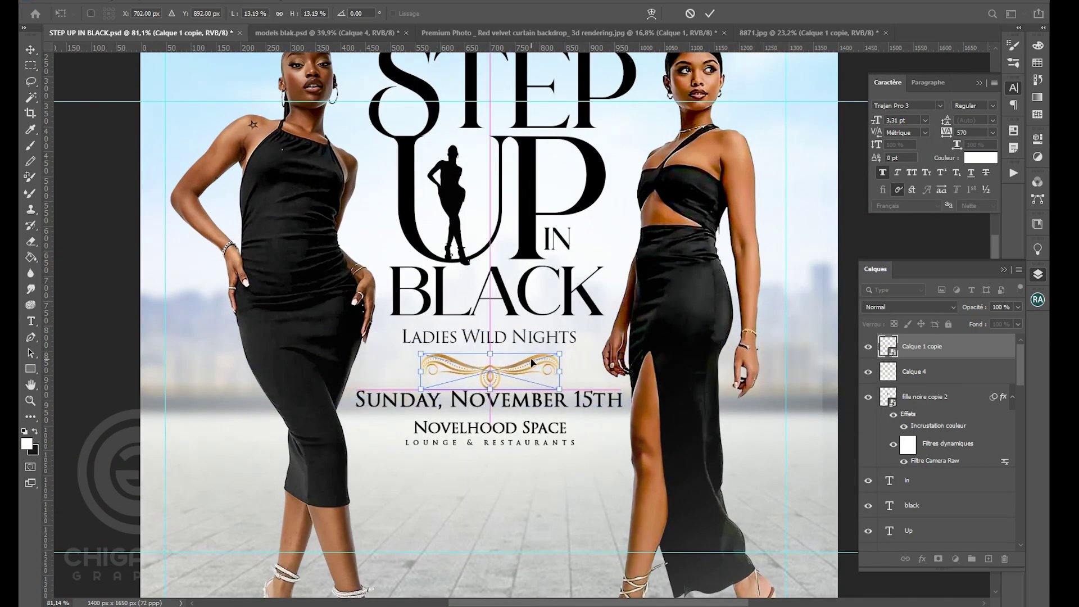
{"action": "key", "text": "Return"}
- Move the "Novelhood Space" and "lounge & restaurants" lines lower, away from the date
{"action": "scroll", "coordinate": [563, 359], "scroll_direction": "down", "scroll_amount": 2}
{"action": "scroll", "coordinate": [562, 366], "scroll_direction": "up", "scroll_amount": 2}
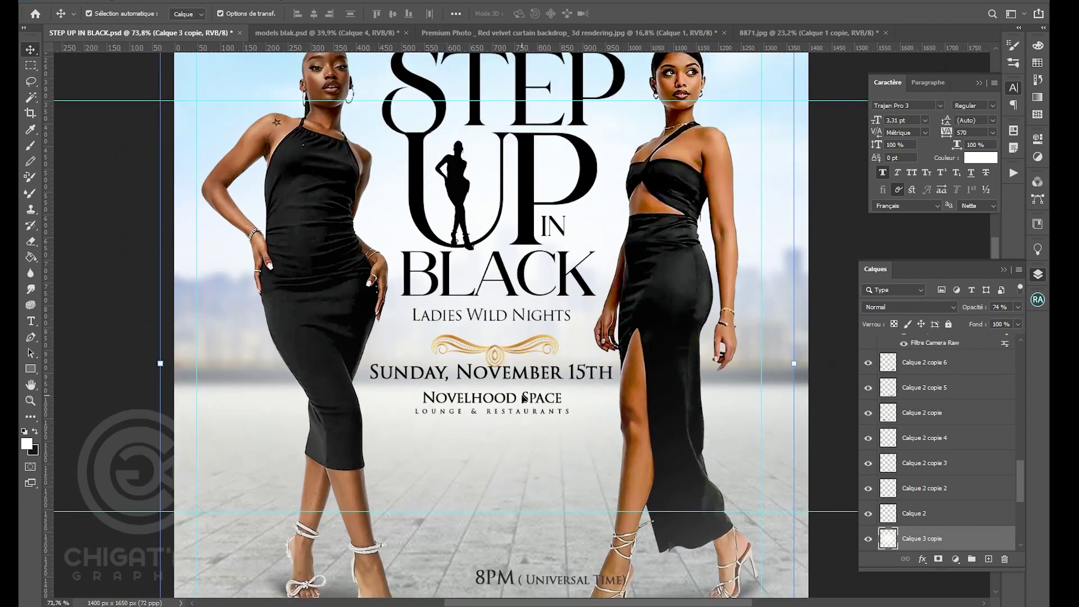
{"action": "left_click", "coordinate": [543, 377]}
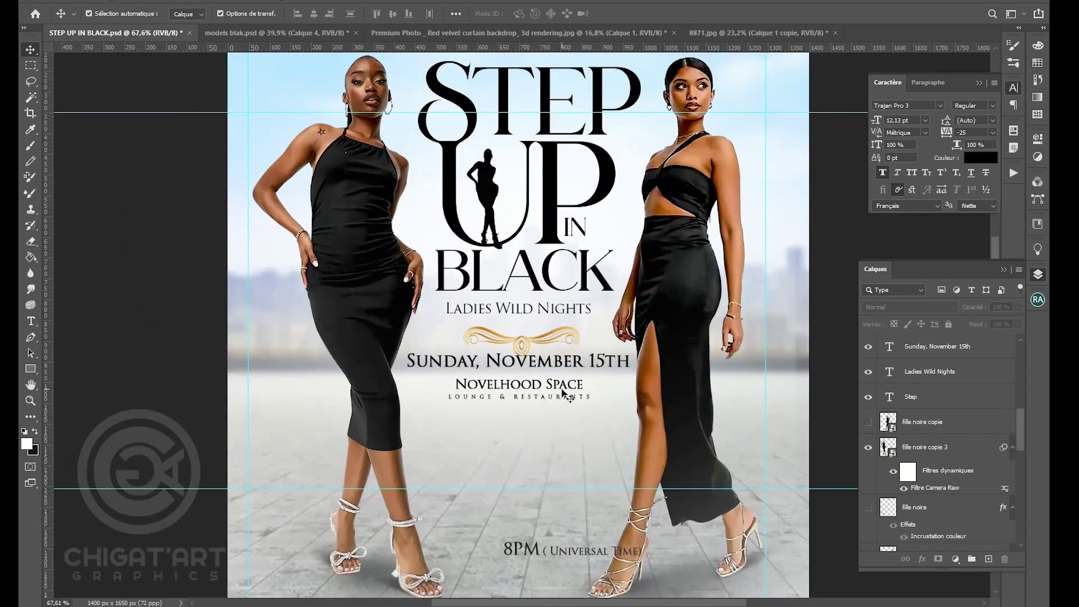
{"action": "left_click", "coordinate": [517, 411]}
{"action": "left_click", "coordinate": [517, 405]}
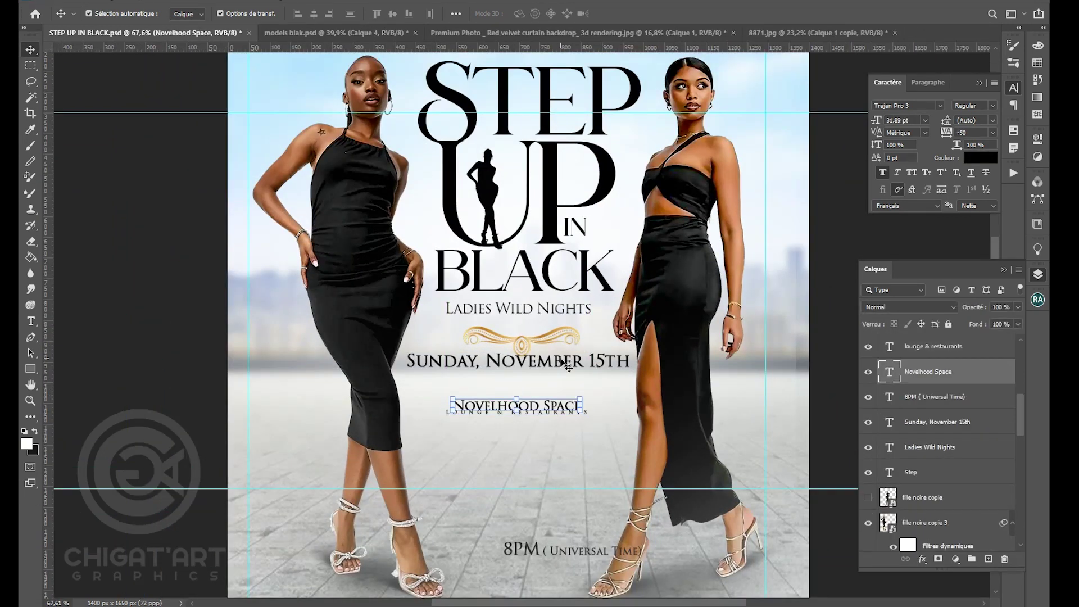
- Lower the date line and enlarge the golden ornament above it
{"action": "left_click", "coordinate": [560, 336]}
{"action": "left_click", "coordinate": [558, 336]}
{"action": "left_click_drag", "start_coordinate": [580, 327], "coordinate": [605, 319]}
{"action": "left_click_drag", "start_coordinate": [576, 322], "coordinate": [566, 333]}
{"action": "key", "text": "Return"}
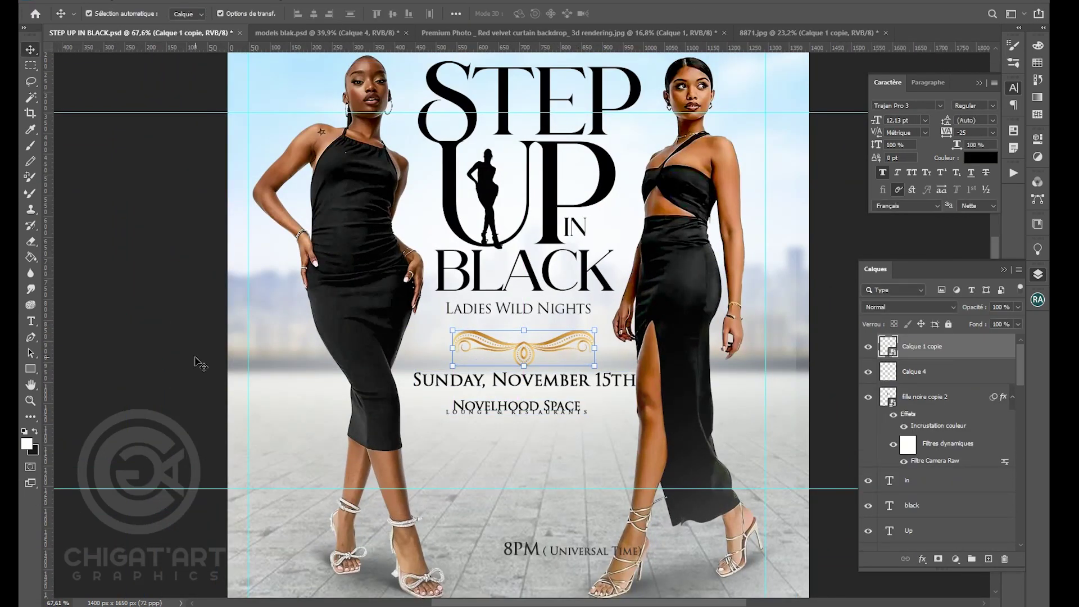
- Space out the ornament, date, "Novelhood Space" and "lounge & restaurants" lines vertically
{"action": "left_click", "coordinate": [296, 409]}
{"action": "scroll", "coordinate": [521, 351], "scroll_direction": "up", "scroll_amount": 2}
{"action": "left_click_drag", "start_coordinate": [573, 427], "coordinate": [567, 479]}
{"action": "left_click_drag", "start_coordinate": [562, 419], "coordinate": [562, 449]}
{"action": "left_click_drag", "start_coordinate": [579, 388], "coordinate": [571, 402]}
{"action": "left_click_drag", "start_coordinate": [527, 354], "coordinate": [524, 343]}
{"action": "left_click_drag", "start_coordinate": [549, 407], "coordinate": [549, 404]}
- Set the date line's tracking to -50 and move "Novelhood Space" up directly beneath it
{"action": "left_click", "coordinate": [992, 132]}
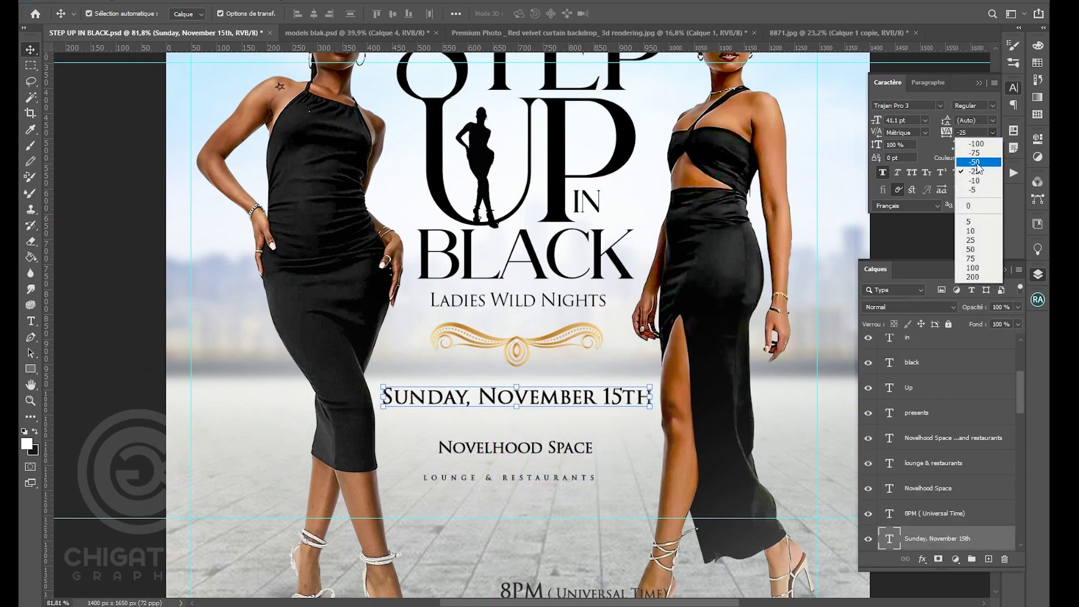
{"action": "left_click", "coordinate": [979, 163]}
{"action": "left_click_drag", "start_coordinate": [555, 447], "coordinate": [553, 417]}
{"action": "scroll", "coordinate": [581, 384], "scroll_direction": "up", "scroll_amount": 5}
{"action": "key", "text": "ctrl+t"}
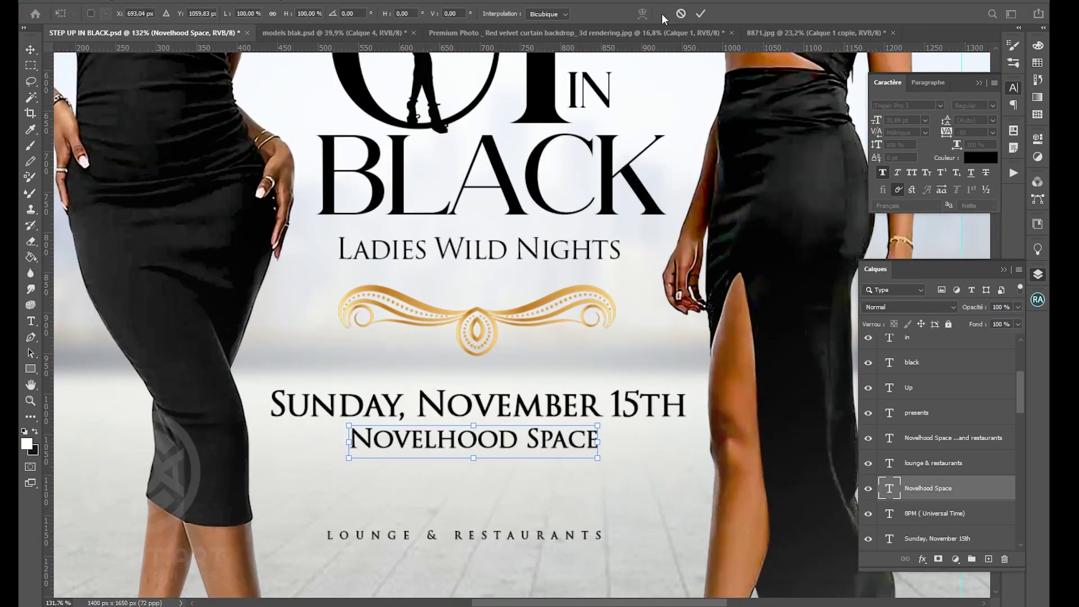
{"action": "left_click", "coordinate": [701, 13]}
- Colour "Novelhood Space" gold #ac7224 sampled from the ornament and move "lounge & restaurants" up beneath it
{"action": "left_click", "coordinate": [981, 158]}
{"action": "left_click", "coordinate": [605, 298]}
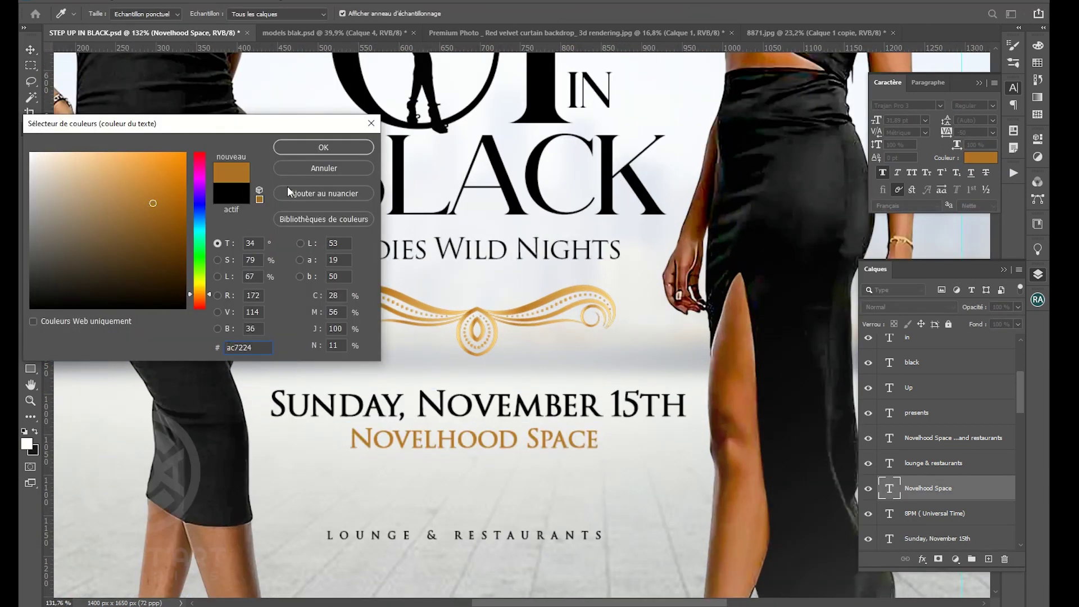
{"action": "left_click", "coordinate": [323, 147]}
{"action": "key", "text": "v"}
{"action": "scroll", "coordinate": [368, 396], "scroll_direction": "down", "scroll_amount": 3}
{"action": "scroll", "coordinate": [368, 397], "scroll_direction": "up", "scroll_amount": 1}
{"action": "left_click_drag", "start_coordinate": [368, 396], "coordinate": [373, 354]}
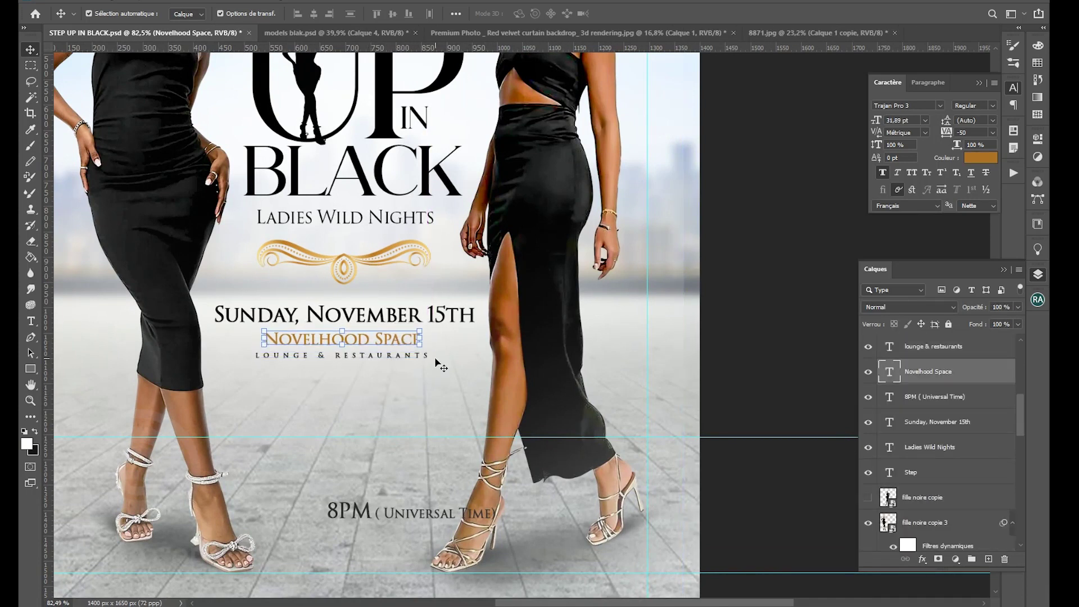
- Colour the "lounge & restaurants" line #9e681f sampled from the ornament and enlarge it to 15.5 pt
{"action": "left_click", "coordinate": [981, 158]}
{"action": "left_click", "coordinate": [394, 243]}
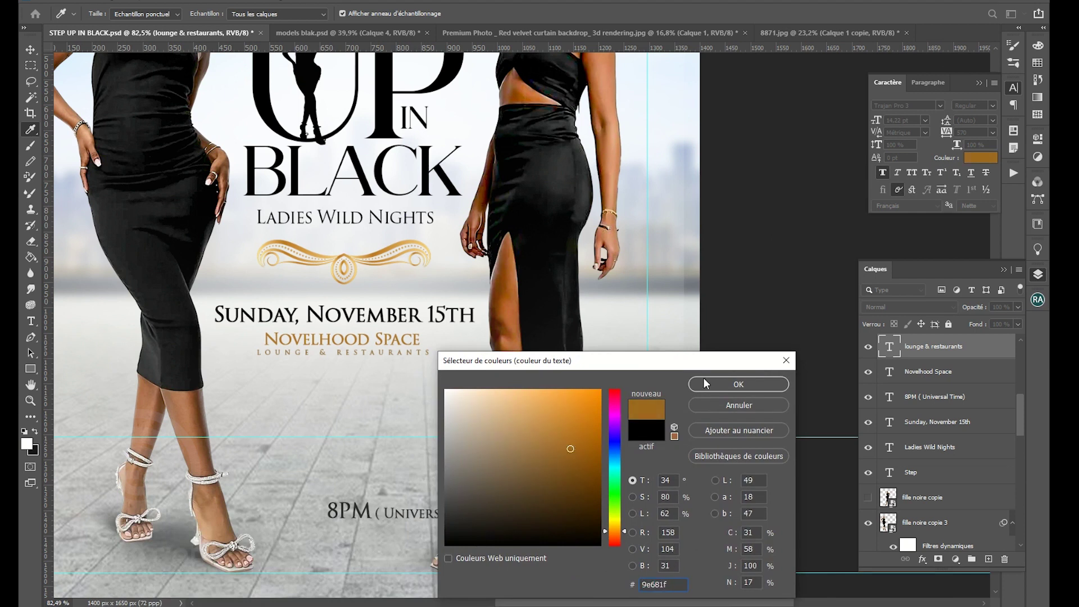
{"action": "left_click", "coordinate": [707, 383]}
{"action": "scroll", "coordinate": [414, 320], "scroll_direction": "up", "scroll_amount": 3}
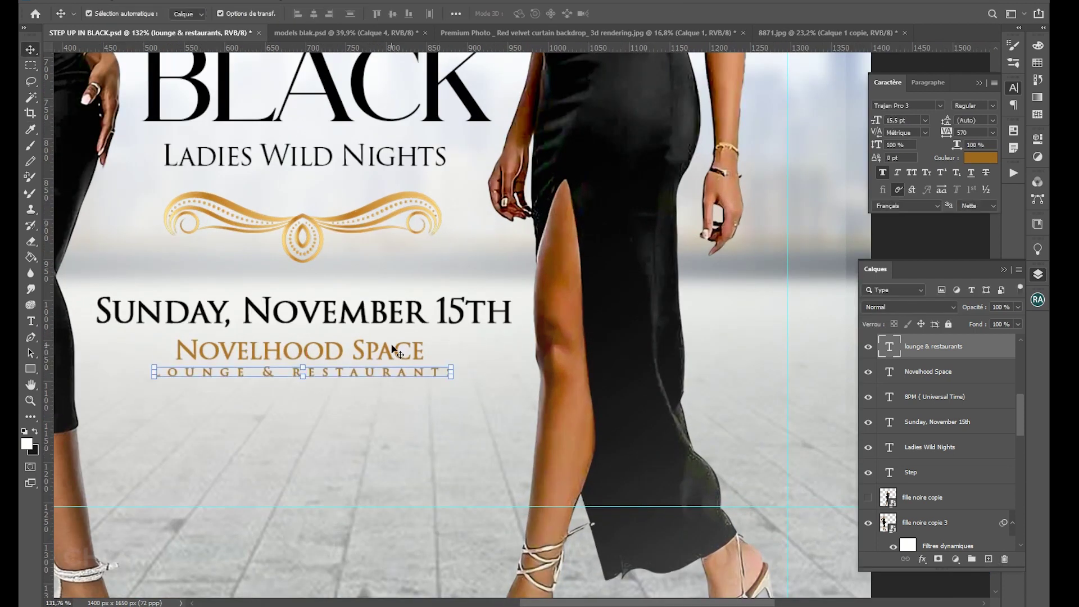
{"action": "left_click", "coordinate": [394, 349]}
{"action": "scroll", "coordinate": [429, 381], "scroll_direction": "down", "scroll_amount": 1}
{"action": "left_click", "coordinate": [472, 375]}
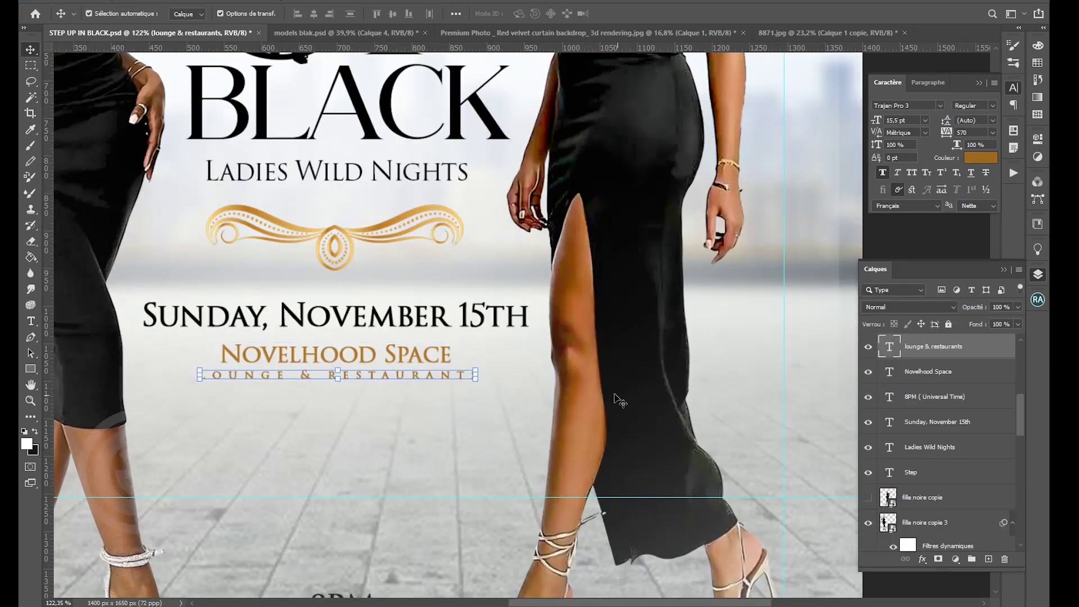
- Nudge "Novelhood Space" down slightly, closer to the "lounge & restaurants" line
{"action": "scroll", "coordinate": [618, 396], "scroll_direction": "down", "scroll_amount": 5}
{"action": "left_click", "coordinate": [670, 409]}
{"action": "scroll", "coordinate": [512, 383], "scroll_direction": "up", "scroll_amount": 4}
{"action": "left_click", "coordinate": [500, 366]}
{"action": "key", "text": "Down"}
{"action": "key", "text": "Down"}
{"action": "key", "text": "Down"}
{"action": "scroll", "coordinate": [480, 439], "scroll_direction": "down", "scroll_amount": 7}
{"action": "left_click", "coordinate": [697, 265]}
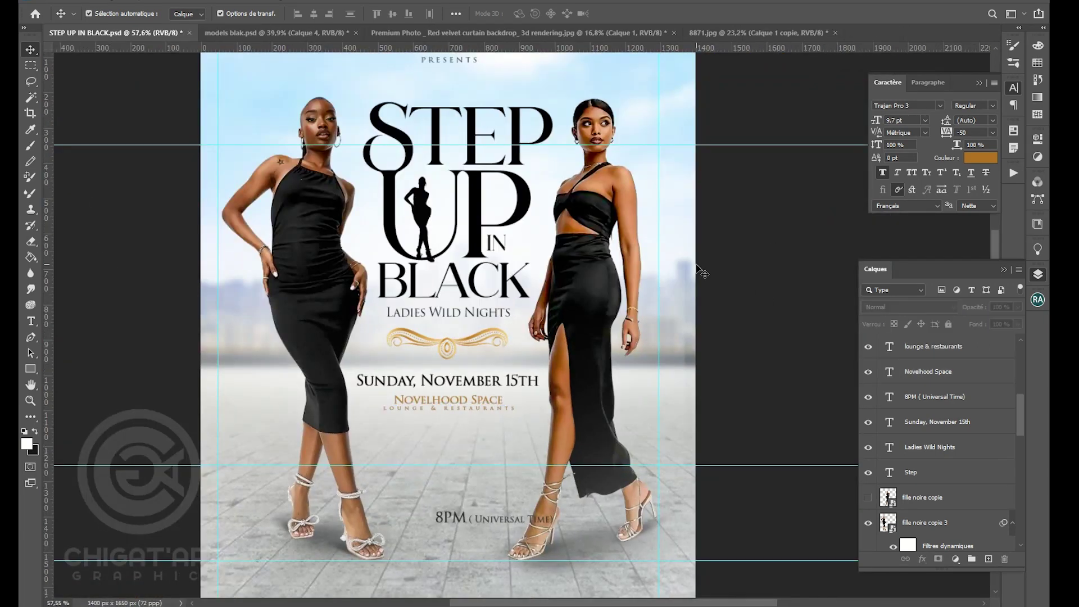
- Move "Ladies Wild Nights" up close to BLACK and scale the ornament beneath it to 17.62%, centred under the title
{"action": "scroll", "coordinate": [600, 225], "scroll_direction": "up", "scroll_amount": 3}
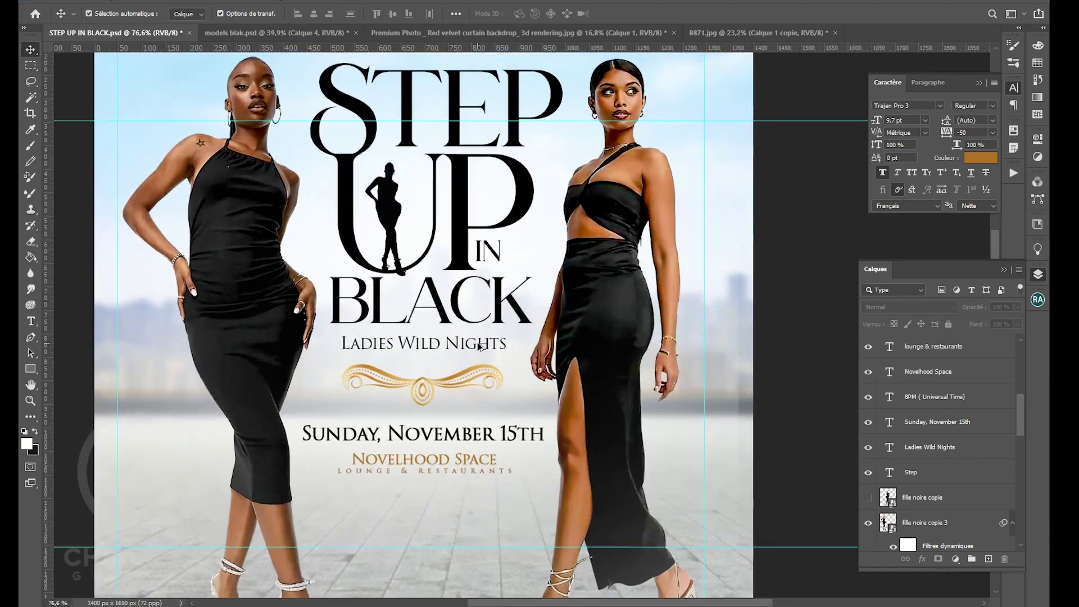
{"action": "left_click_drag", "start_coordinate": [476, 346], "coordinate": [478, 340]}
{"action": "left_click", "coordinate": [484, 375]}
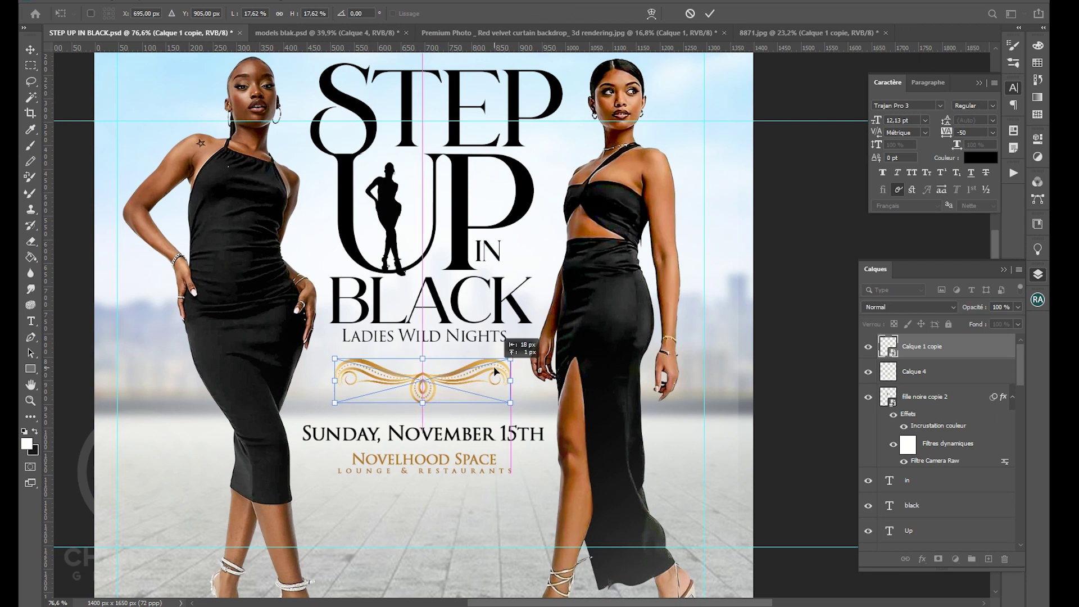
{"action": "scroll", "coordinate": [590, 394], "scroll_direction": "down", "scroll_amount": 3}
{"action": "scroll", "coordinate": [590, 405], "scroll_direction": "up", "scroll_amount": 4}
- Enlarge "Novelhood Space" and scale the "lounge & restaurants" line to 16.33 pt beneath it
{"action": "left_click", "coordinate": [610, 412]}
{"action": "key", "text": "ctrl+t"}
{"action": "key", "text": "Return"}
{"action": "left_click_drag", "start_coordinate": [601, 427], "coordinate": [630, 417]}
{"action": "left_click", "coordinate": [602, 431]}
{"action": "key", "text": "ctrl+t"}
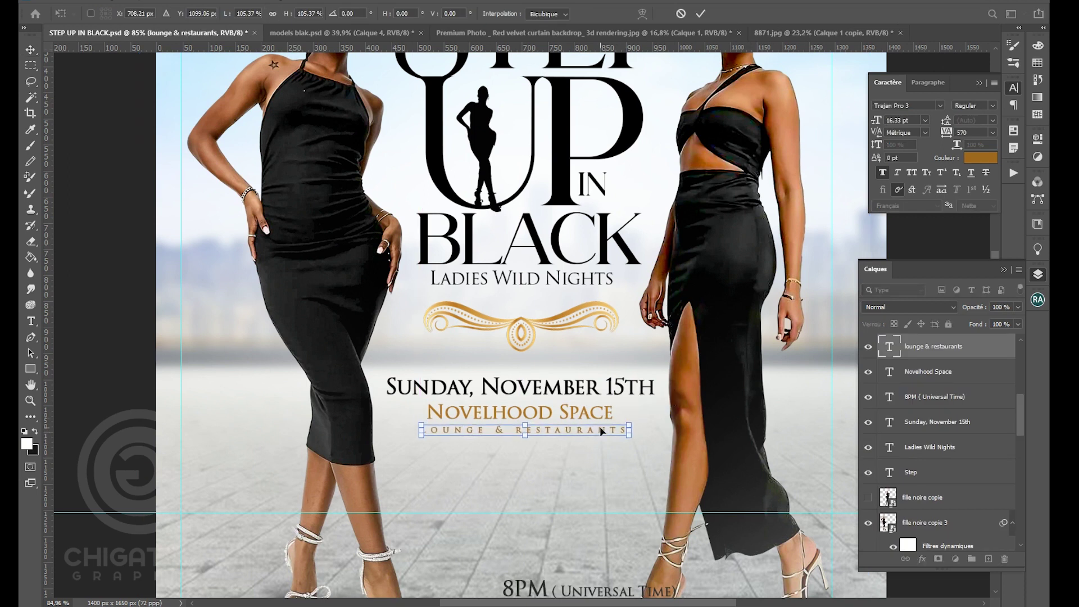
{"action": "key", "text": "Return"}
- Widen the "lounge & restaurants" line and realign it under "Novelhood Space"
{"action": "scroll", "coordinate": [599, 426], "scroll_direction": "down", "scroll_amount": 3}
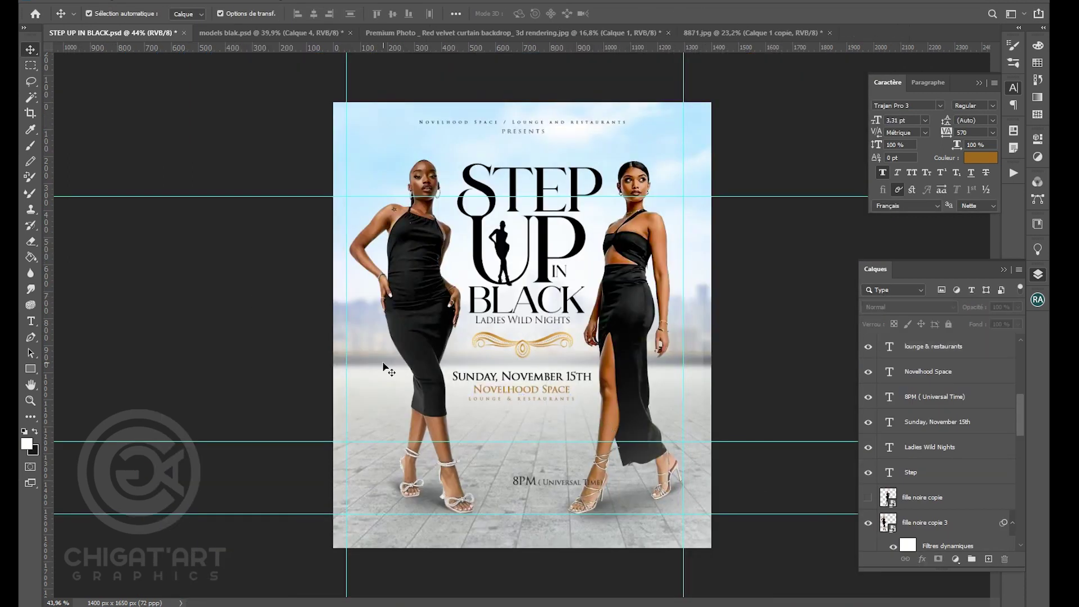
{"action": "scroll", "coordinate": [522, 400], "scroll_direction": "up", "scroll_amount": 5}
{"action": "key", "text": "ctrl+t"}
{"action": "left_click_drag", "start_coordinate": [697, 388], "coordinate": [609, 388]}
{"action": "left_click_drag", "start_coordinate": [574, 406], "coordinate": [590, 403]}
{"action": "key", "text": "Return"}
- Nudge "Novelhood Space" down between the date and the line beneath it, and save the poster
{"action": "left_click", "coordinate": [91, 331]}
{"action": "scroll", "coordinate": [546, 432], "scroll_direction": "down", "scroll_amount": 4}
{"action": "scroll", "coordinate": [552, 411], "scroll_direction": "up", "scroll_amount": 2}
{"action": "left_click", "coordinate": [554, 404]}
{"action": "key", "text": "Down"}
{"action": "key", "text": "Down"}
{"action": "left_click", "coordinate": [502, 433]}
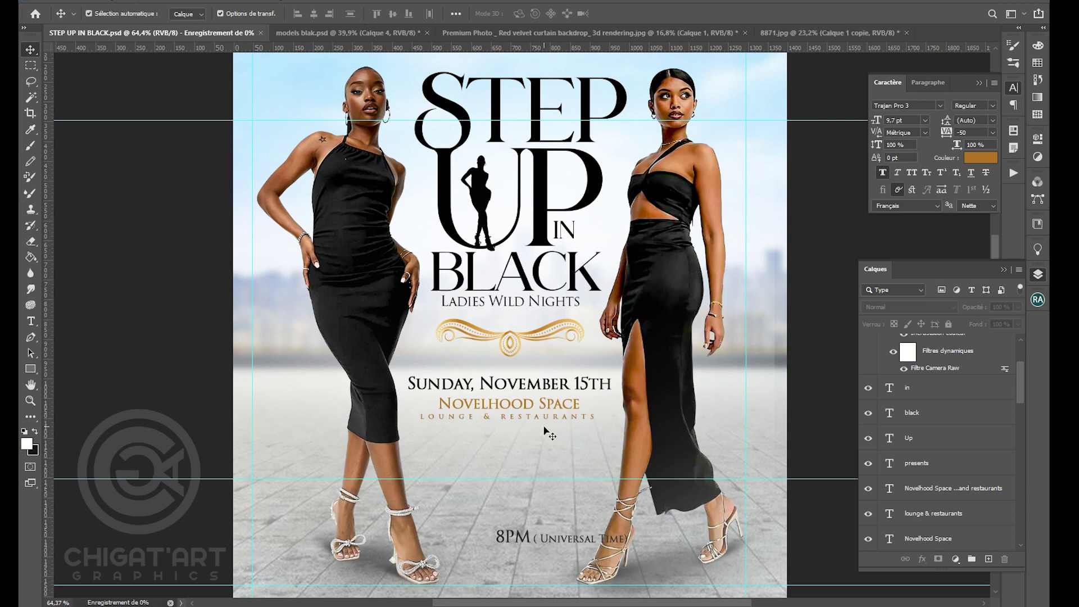
- Tighten the "Sunday, November 15th" line's tracking to -75
{"action": "scroll", "coordinate": [504, 429], "scroll_direction": "down", "scroll_amount": 3}
{"action": "scroll", "coordinate": [569, 479], "scroll_direction": "up", "scroll_amount": 1}
{"action": "scroll", "coordinate": [570, 480], "scroll_direction": "up", "scroll_amount": 3}
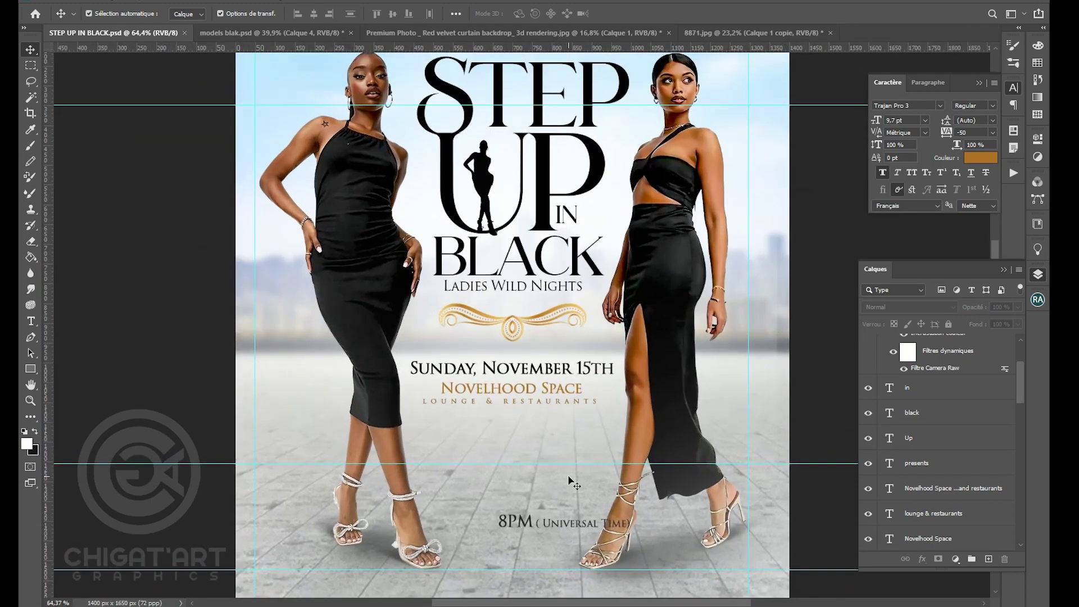
{"action": "scroll", "coordinate": [574, 363], "scroll_direction": "up", "scroll_amount": 4}
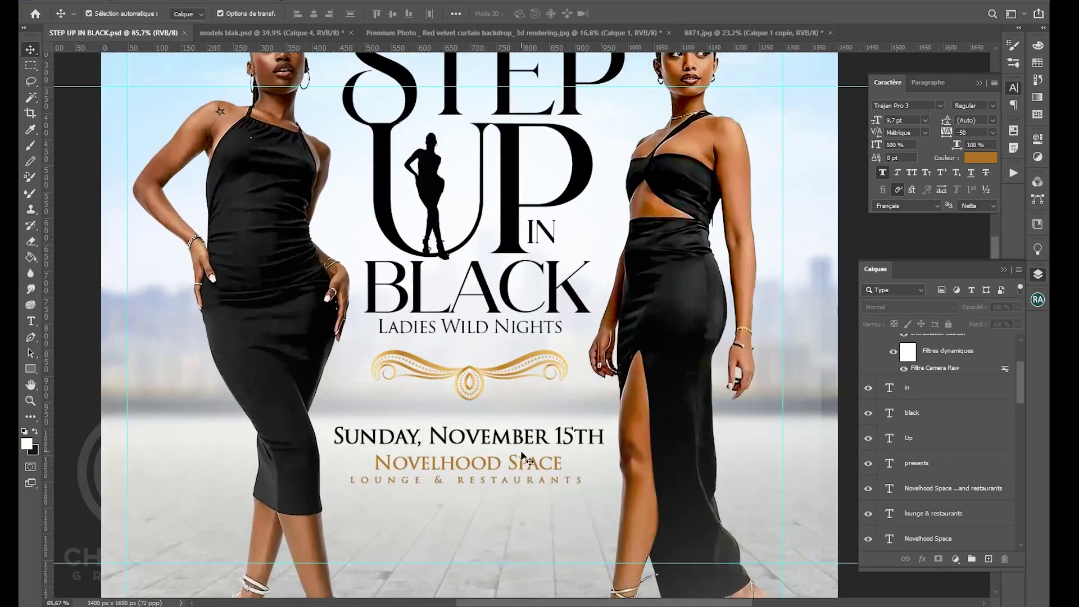
{"action": "scroll", "coordinate": [573, 363], "scroll_direction": "down", "scroll_amount": 1}
{"action": "left_click", "coordinate": [466, 368]}
{"action": "left_click", "coordinate": [993, 132]}
{"action": "left_click", "coordinate": [978, 153]}
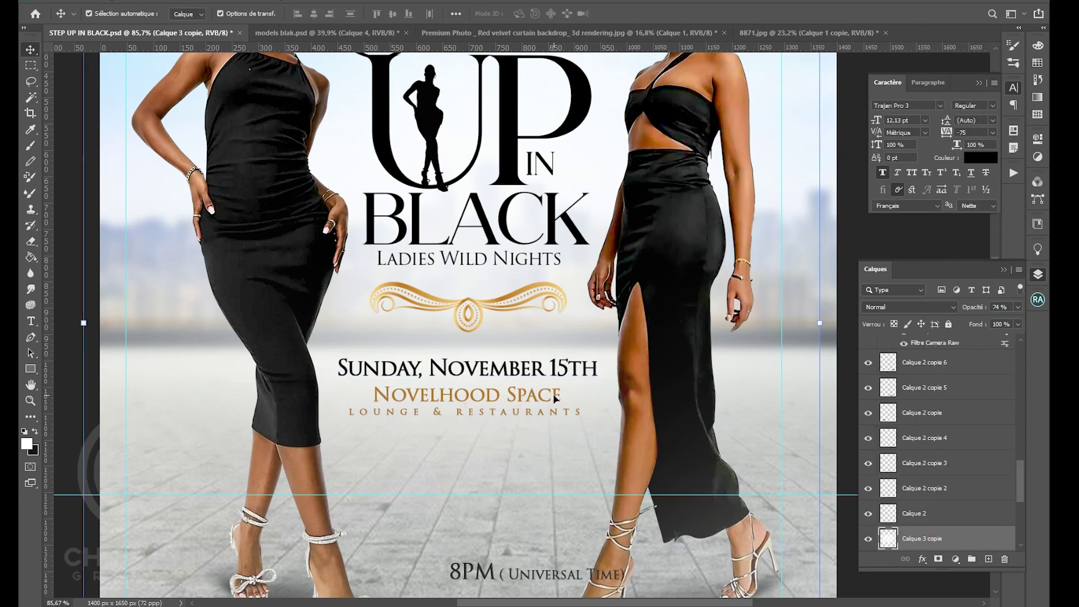
- Duplicate the date line below "lounge & restaurants" and reduce the copy's text size to 22.1 pt
{"action": "left_click_drag", "start_coordinate": [495, 368], "coordinate": [506, 450]}
{"action": "double_click", "coordinate": [525, 451]}
{"action": "triple_click", "coordinate": [580, 451]}
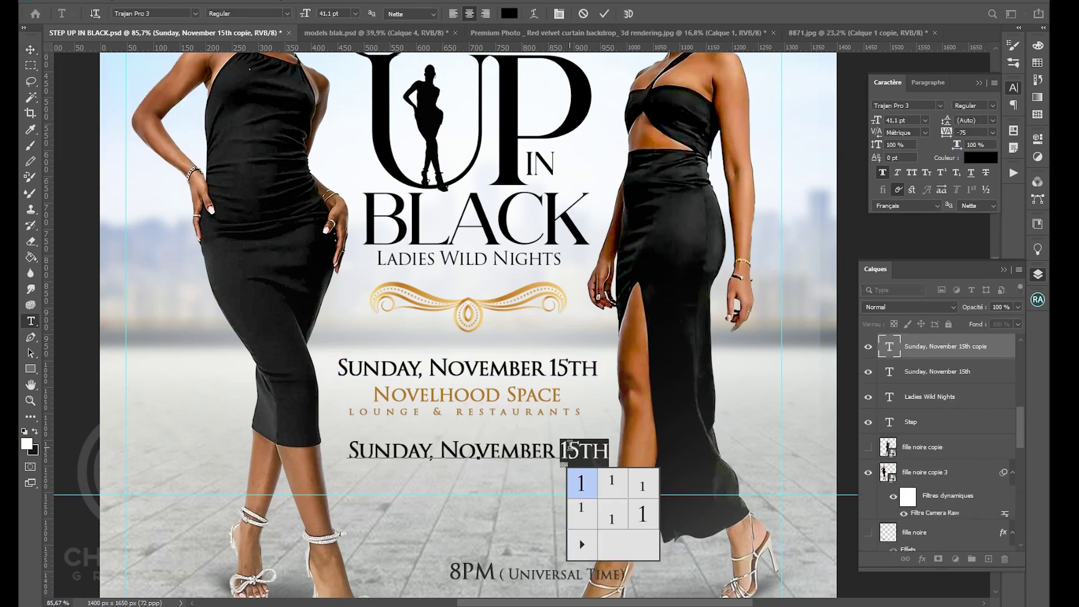
{"action": "left_click_drag", "start_coordinate": [876, 120], "coordinate": [866, 121]}
- Replace the copied text with the lines "Best Black dress award", "Karaoke party", "Opened private Casino" and "Chill & Groove"
{"action": "left_click_drag", "start_coordinate": [552, 455], "coordinate": [524, 451]}
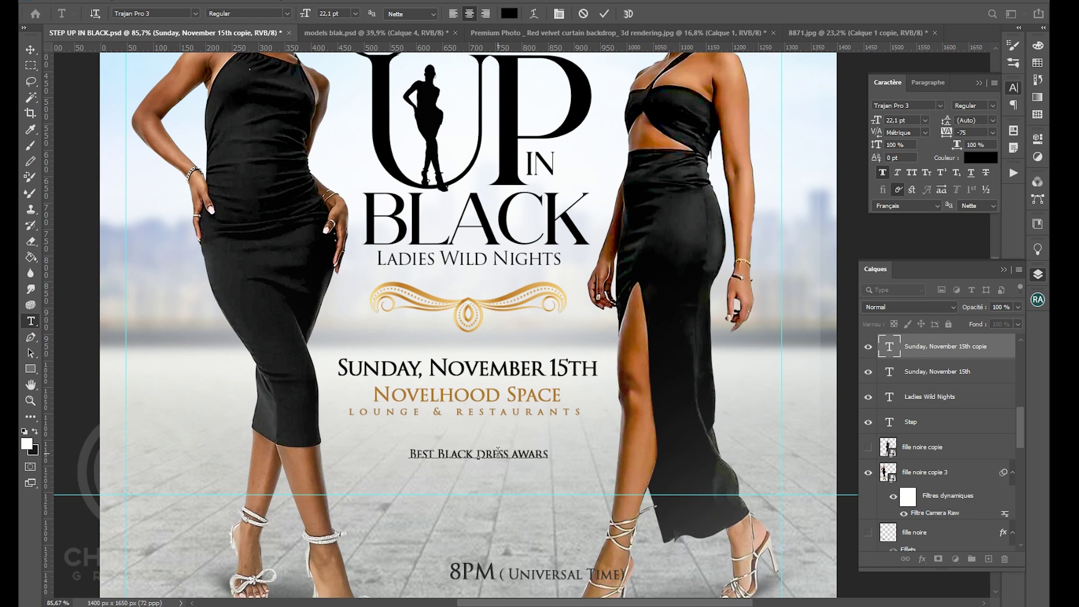
{"action": "scroll", "coordinate": [498, 449], "scroll_direction": "down", "scroll_amount": 1}
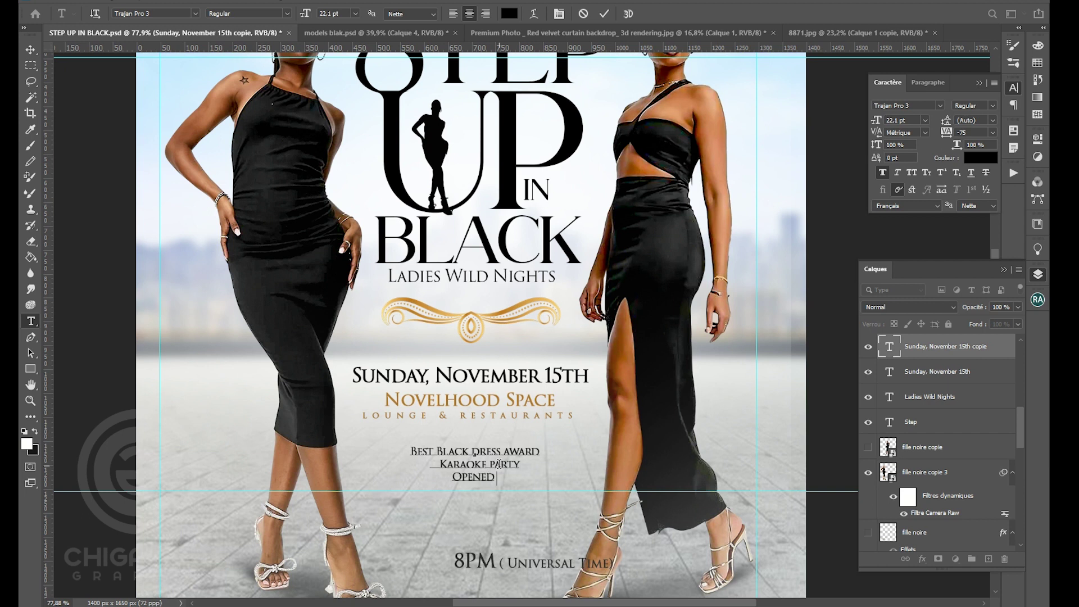
{"action": "scroll", "coordinate": [499, 464], "scroll_direction": "up", "scroll_amount": 1}
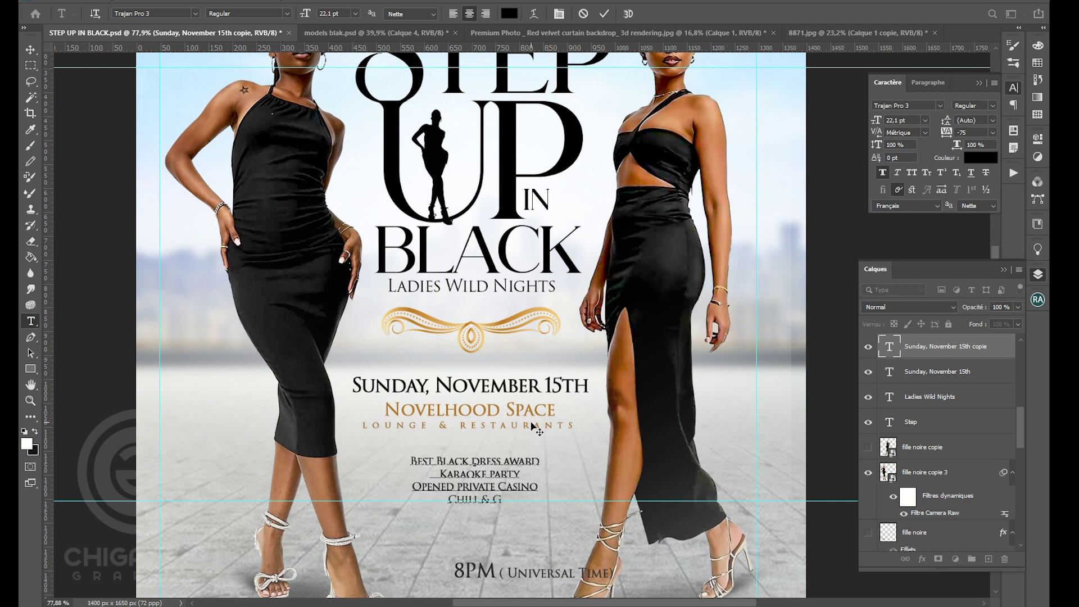
- Set the activities text to 18 pt and join "Karaoke party" to the first line with a dash
{"action": "key", "text": "ctrl+a"}
{"action": "left_click", "coordinate": [925, 120]}
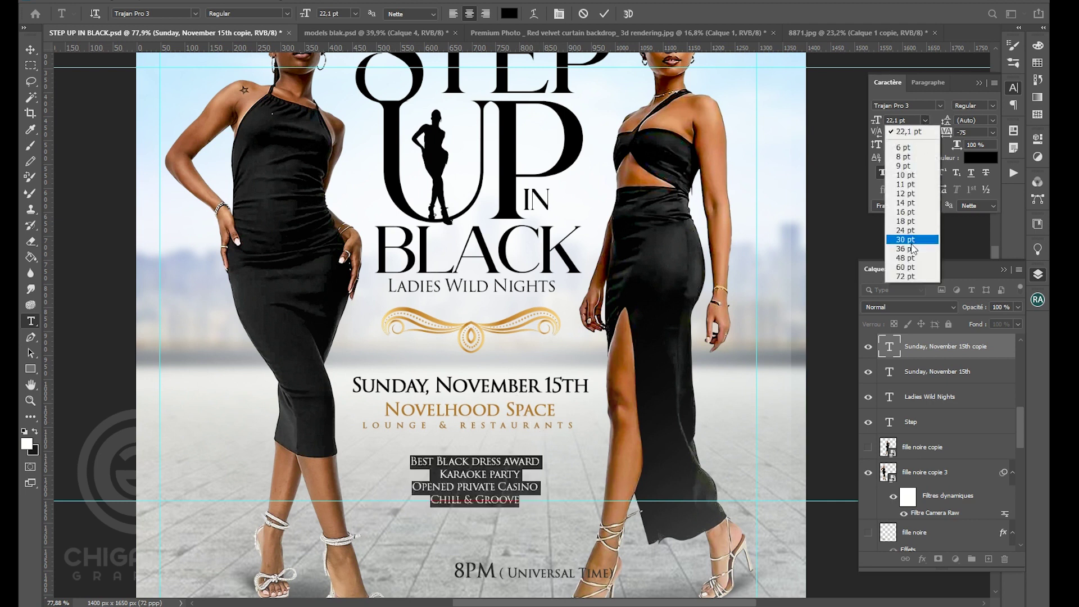
{"action": "left_click", "coordinate": [913, 227]}
{"action": "left_click", "coordinate": [444, 473]}
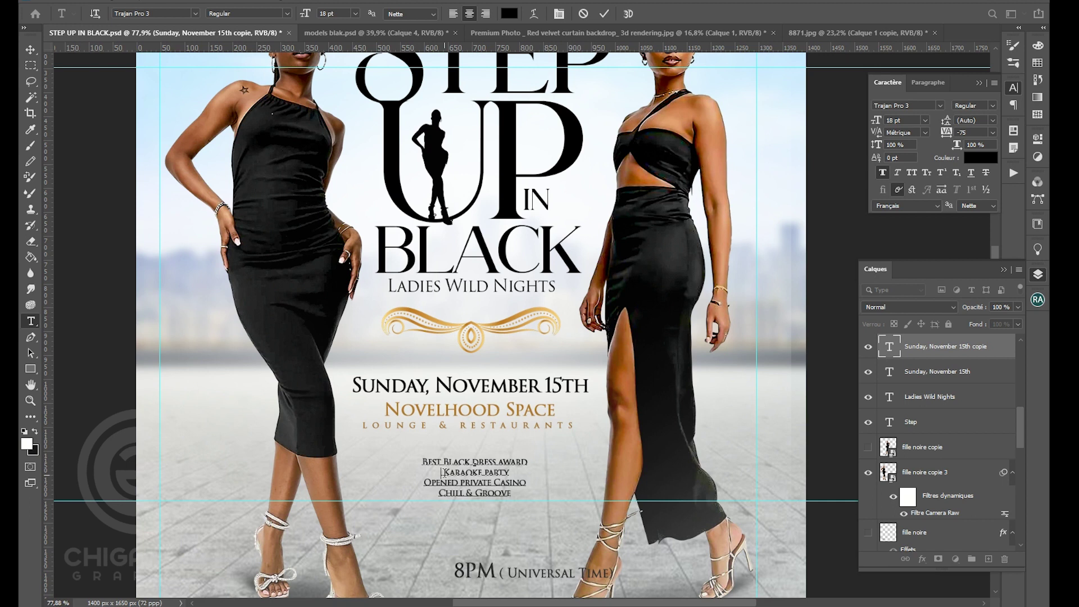
- Move the activities text up beneath "lounge & restaurants" and save the poster
{"action": "left_click", "coordinate": [30, 50]}
{"action": "left_click_drag", "start_coordinate": [524, 470], "coordinate": [524, 453]}
{"action": "scroll", "coordinate": [198, 395], "scroll_direction": "down", "scroll_amount": 2}
{"action": "key", "text": "ctrl+s"}
{"action": "scroll", "coordinate": [198, 395], "scroll_direction": "up", "scroll_amount": 1}
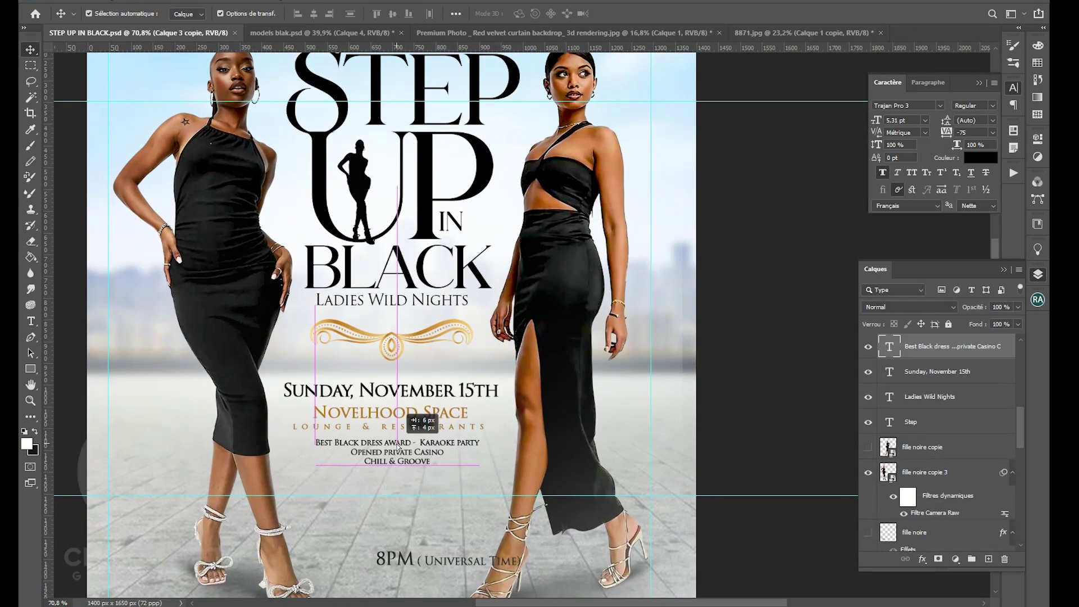
- Enlarge the activities text slightly to 19.84 pt and centre it beneath "lounge & restaurants"
{"action": "key", "text": "ctrl+t"}
{"action": "left_click_drag", "start_coordinate": [475, 471], "coordinate": [493, 472]}
{"action": "left_click_drag", "start_coordinate": [415, 454], "coordinate": [410, 448]}
{"action": "key", "text": "Return"}
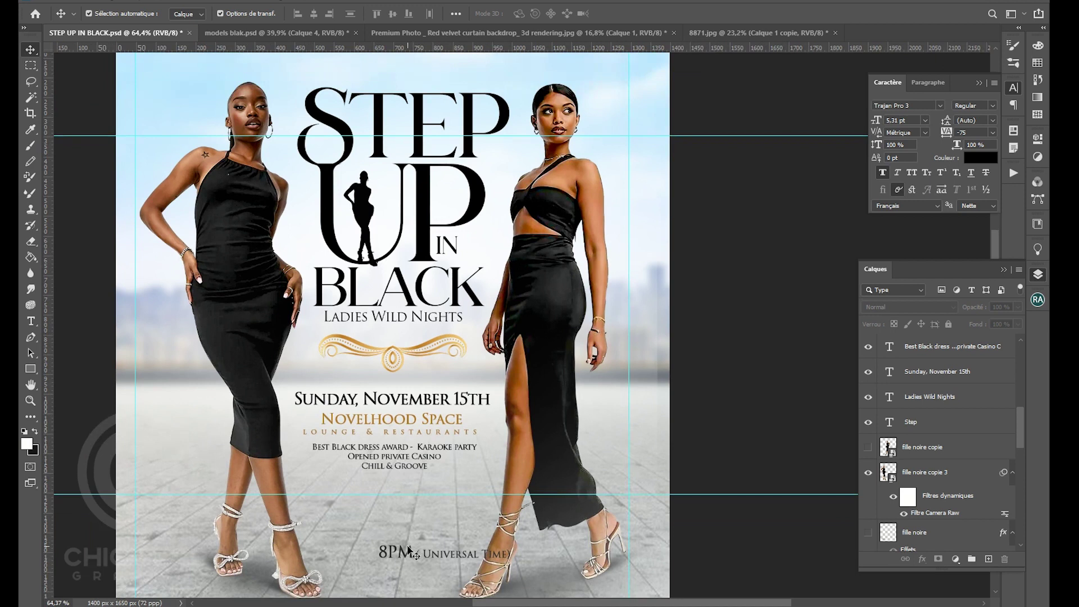
- Crop the canvas slightly inward on all sides to about 1350 x 1591 px and save the poster
{"action": "scroll", "coordinate": [410, 556], "scroll_direction": "down", "scroll_amount": 2}
{"action": "scroll", "coordinate": [484, 217], "scroll_direction": "up", "scroll_amount": 2}
{"action": "left_click_drag", "start_coordinate": [413, 120], "coordinate": [435, 107]}
{"action": "left_click", "coordinate": [31, 114]}
{"action": "left_click_drag", "start_coordinate": [143, 75], "coordinate": [148, 81]}
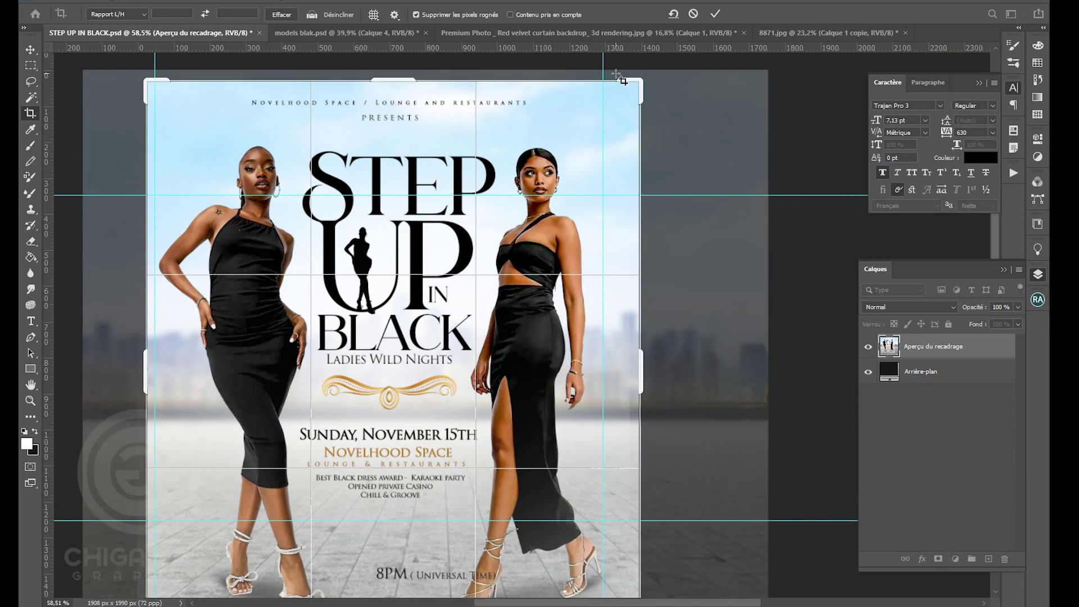
{"action": "scroll", "coordinate": [409, 371], "scroll_direction": "down", "scroll_amount": 2}
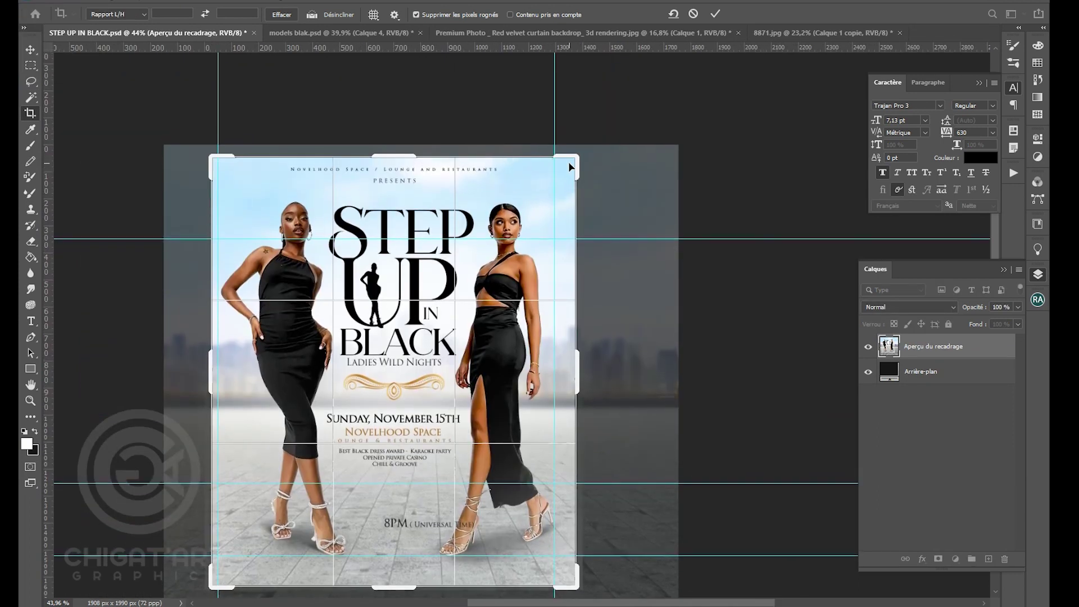
{"action": "key", "text": "Return"}
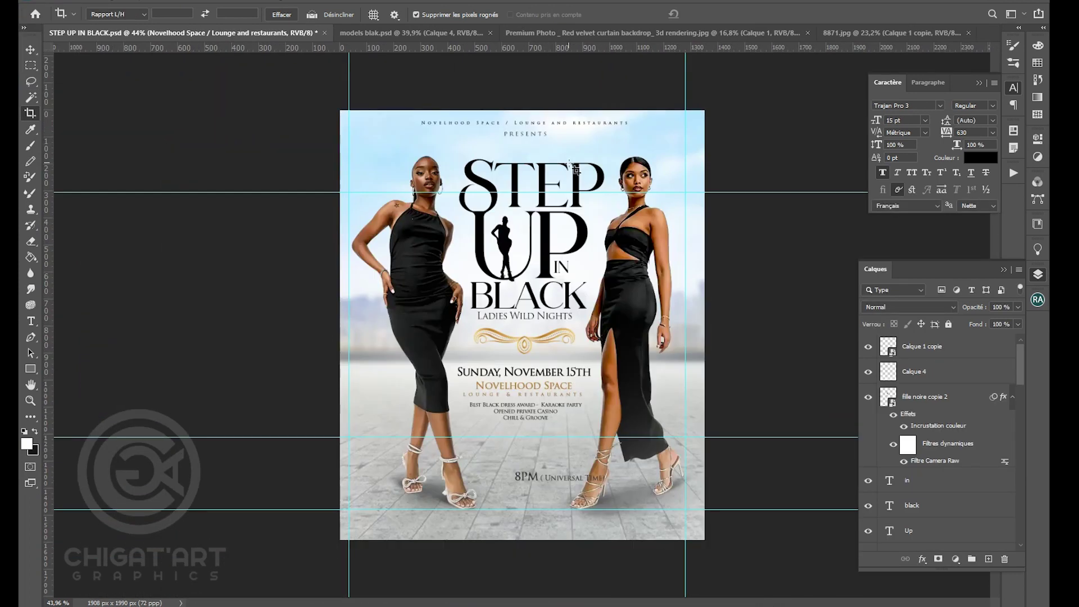
{"action": "scroll", "coordinate": [624, 407], "scroll_direction": "up", "scroll_amount": 3}
{"action": "key", "text": "v"}
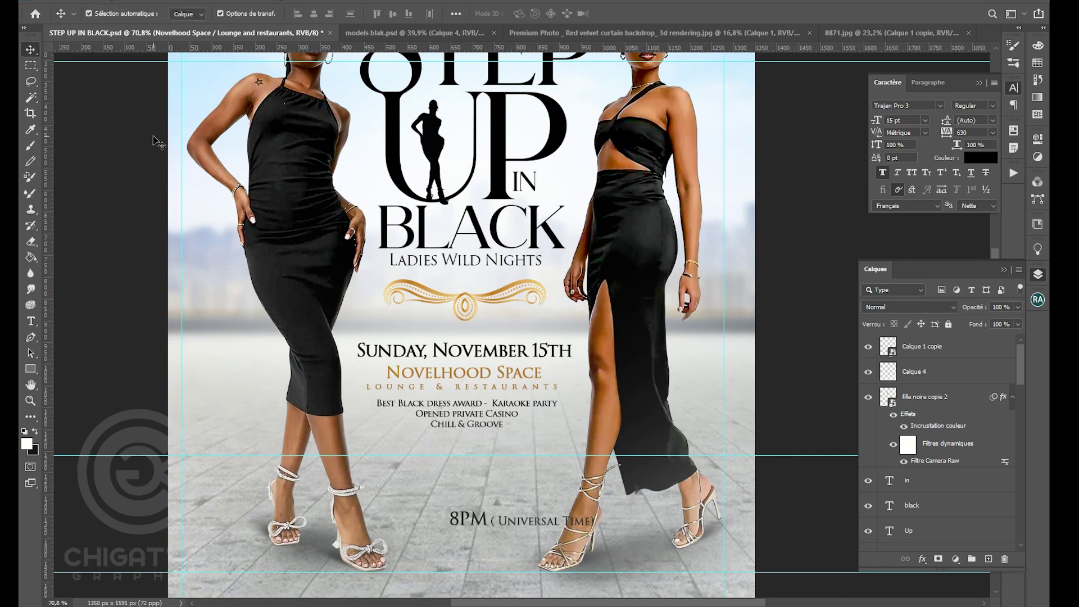
{"action": "left_click", "coordinate": [131, 178]}
{"action": "scroll", "coordinate": [132, 177], "scroll_direction": "down", "scroll_amount": 4}
{"action": "key", "text": "ctrl+s"}
- Check Calque 4 by hiding and showing it, and nudge the activities text slightly down
{"action": "scroll", "coordinate": [586, 369], "scroll_direction": "up", "scroll_amount": 4}
{"action": "scroll", "coordinate": [586, 369], "scroll_direction": "down", "scroll_amount": 2}
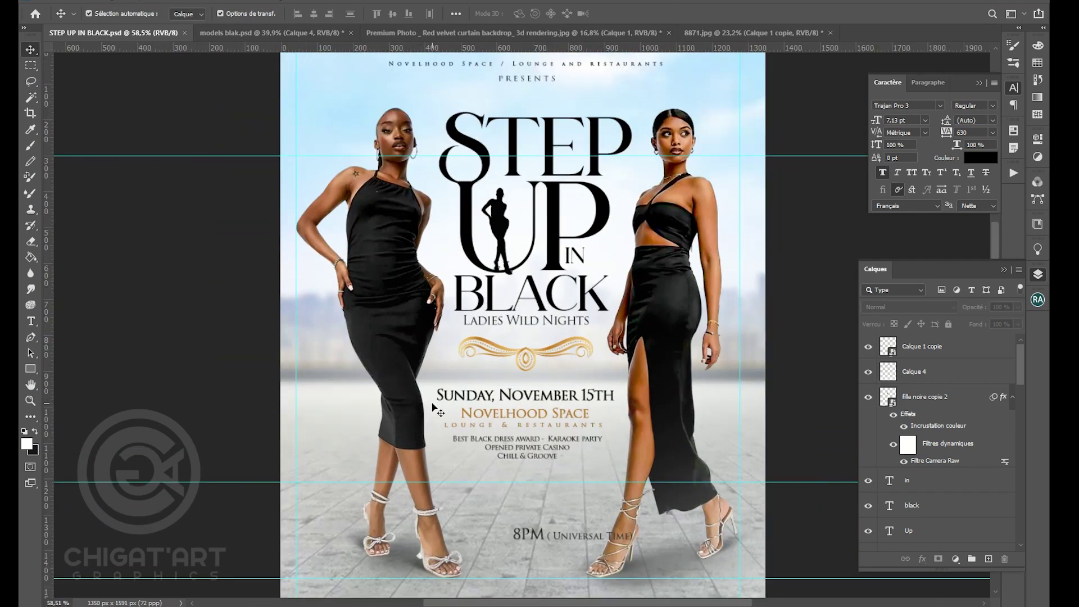
{"action": "scroll", "coordinate": [433, 404], "scroll_direction": "up", "scroll_amount": 1}
{"action": "scroll", "coordinate": [531, 518], "scroll_direction": "down", "scroll_amount": 1}
{"action": "scroll", "coordinate": [530, 518], "scroll_direction": "down", "scroll_amount": 1}
{"action": "left_click", "coordinate": [603, 480]}
{"action": "left_click", "coordinate": [867, 371]}
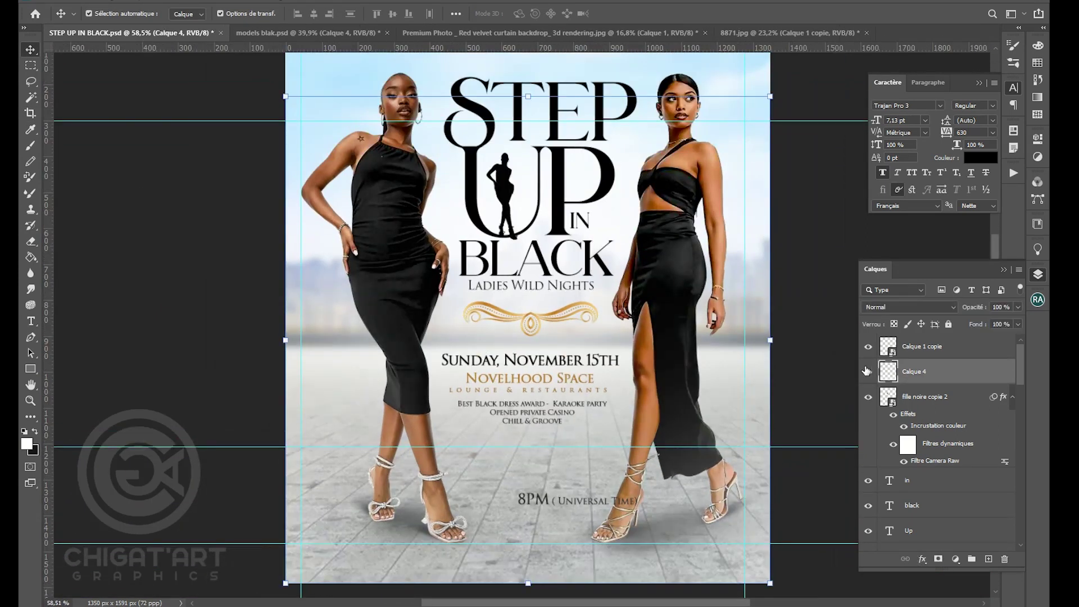
{"action": "left_click", "coordinate": [867, 371]}
{"action": "scroll", "coordinate": [572, 335], "scroll_direction": "up", "scroll_amount": 2}
{"action": "left_click", "coordinate": [532, 460]}
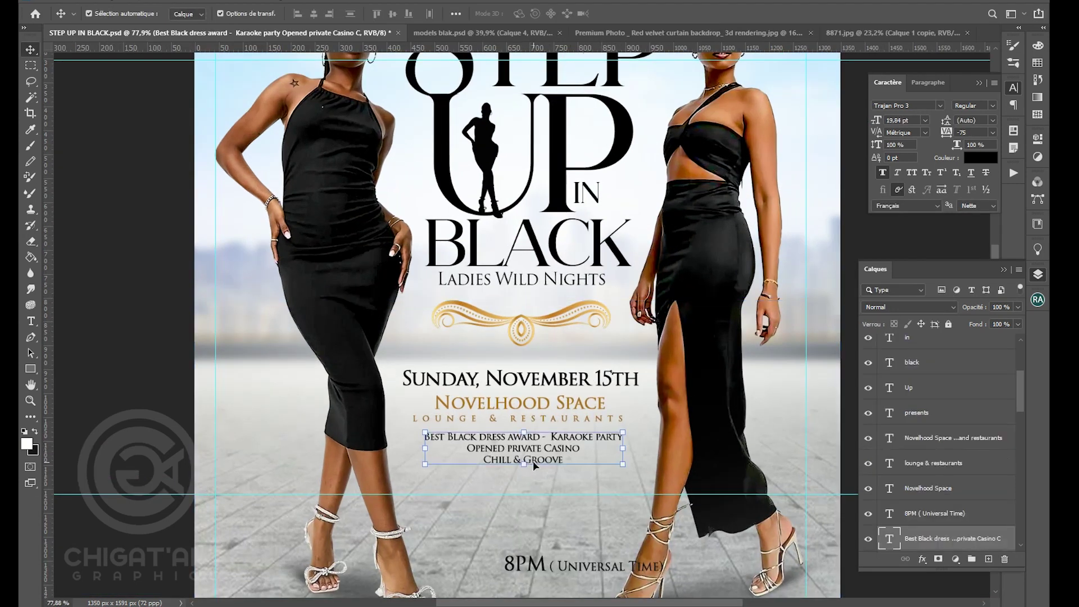
{"action": "key", "text": "Down"}
{"action": "key", "text": "Down"}
{"action": "key", "text": "Down"}
{"action": "key", "text": "Down"}
- Move the "8PM (Universal Time)" line up beneath the activities and replace its text with "Hosted by" and the host's name
{"action": "left_click_drag", "start_coordinate": [565, 569], "coordinate": [531, 516]}
{"action": "double_click", "coordinate": [530, 516]}
{"action": "key", "text": "ctrl+a"}
{"action": "type", "text": "HO"}
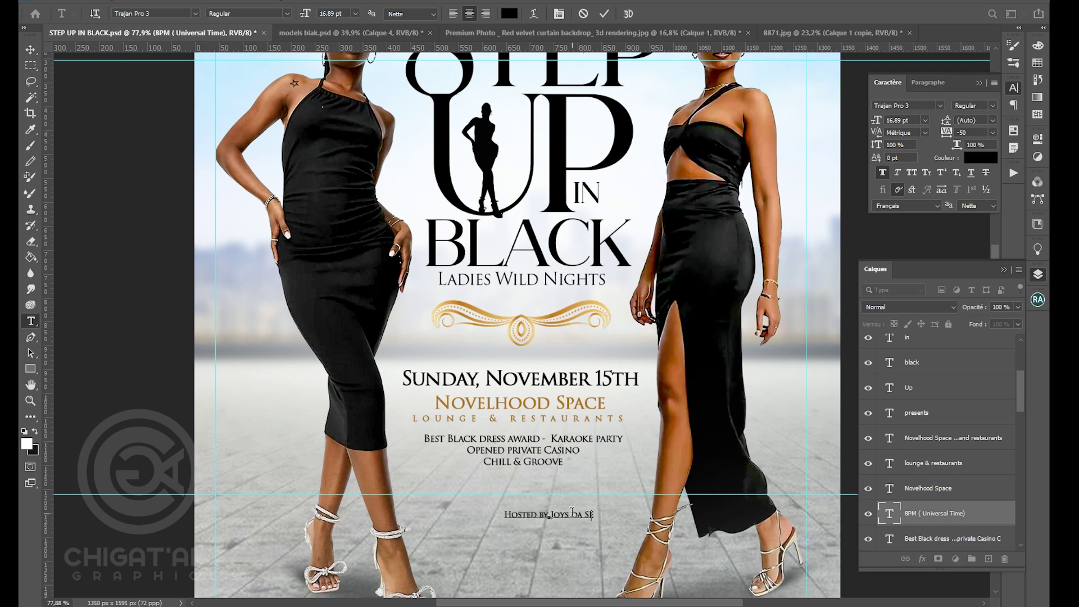
{"action": "left_click", "coordinate": [31, 50]}
- Reduce the "Hosted by" line to 14.5 pt and centre it on the floor between the models' feet
{"action": "left_click_drag", "start_coordinate": [610, 509], "coordinate": [593, 511]}
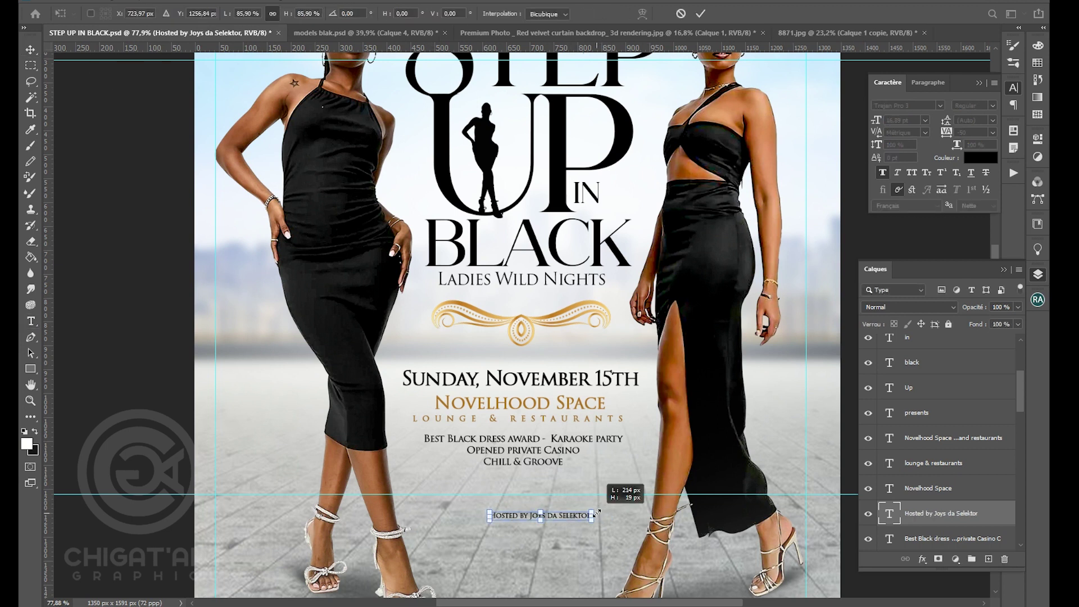
{"action": "key", "text": "Return"}
{"action": "left_click", "coordinate": [562, 537]}
{"action": "left_click_drag", "start_coordinate": [540, 536], "coordinate": [532, 464]}
{"action": "left_click_drag", "start_coordinate": [536, 444], "coordinate": [501, 485]}
{"action": "left_click", "coordinate": [666, 444]}
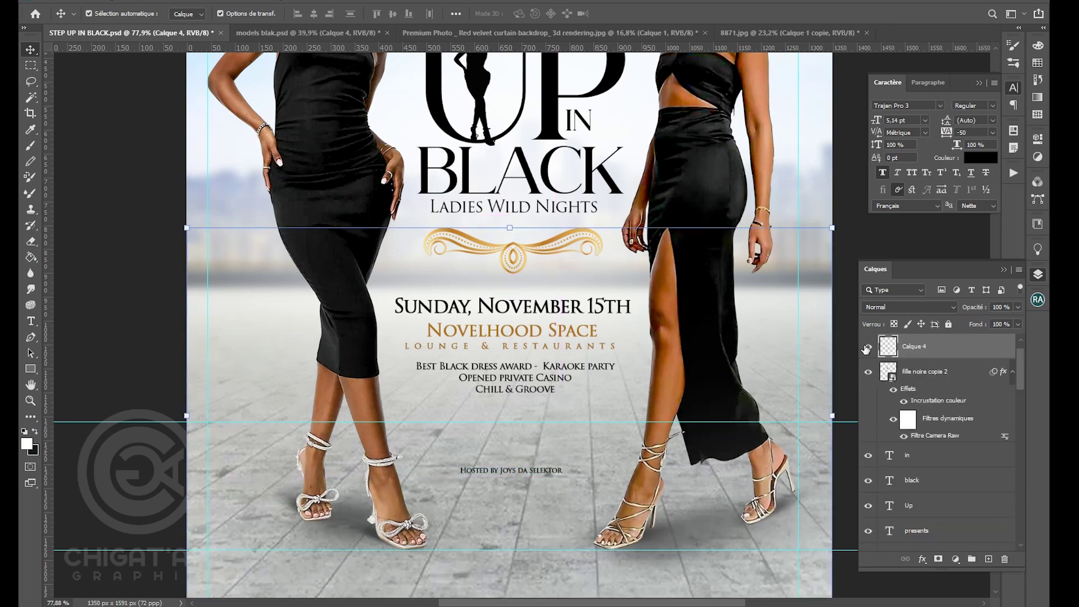
{"action": "left_click", "coordinate": [555, 473]}
{"action": "scroll", "coordinate": [555, 474], "scroll_direction": "down", "scroll_amount": 2}
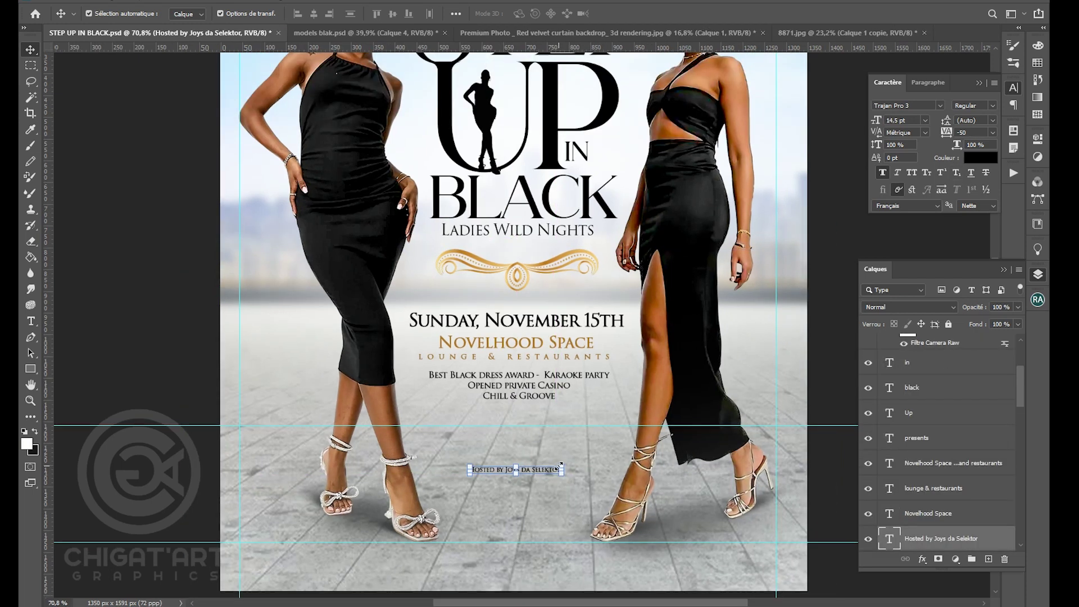
- Draw a white rectangle about 838 x 55 px along the bottom of the poster, below the models' feet
{"action": "scroll", "coordinate": [540, 484], "scroll_direction": "up", "scroll_amount": 1}
{"action": "scroll", "coordinate": [504, 498], "scroll_direction": "down", "scroll_amount": 2}
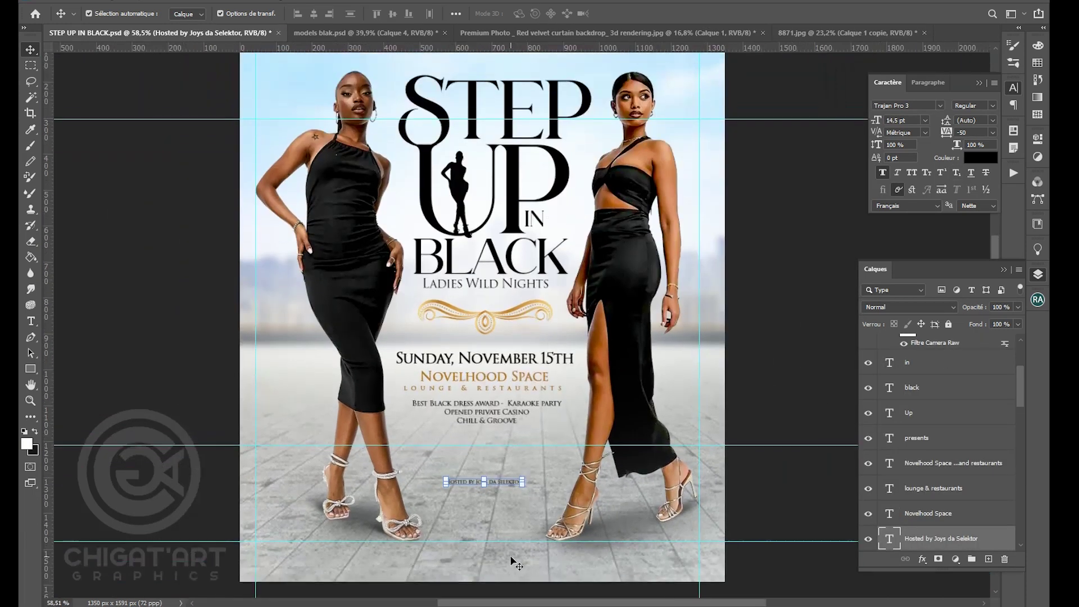
{"action": "left_click", "coordinate": [31, 369]}
{"action": "left_click_drag", "start_coordinate": [592, 567], "coordinate": [637, 568]}
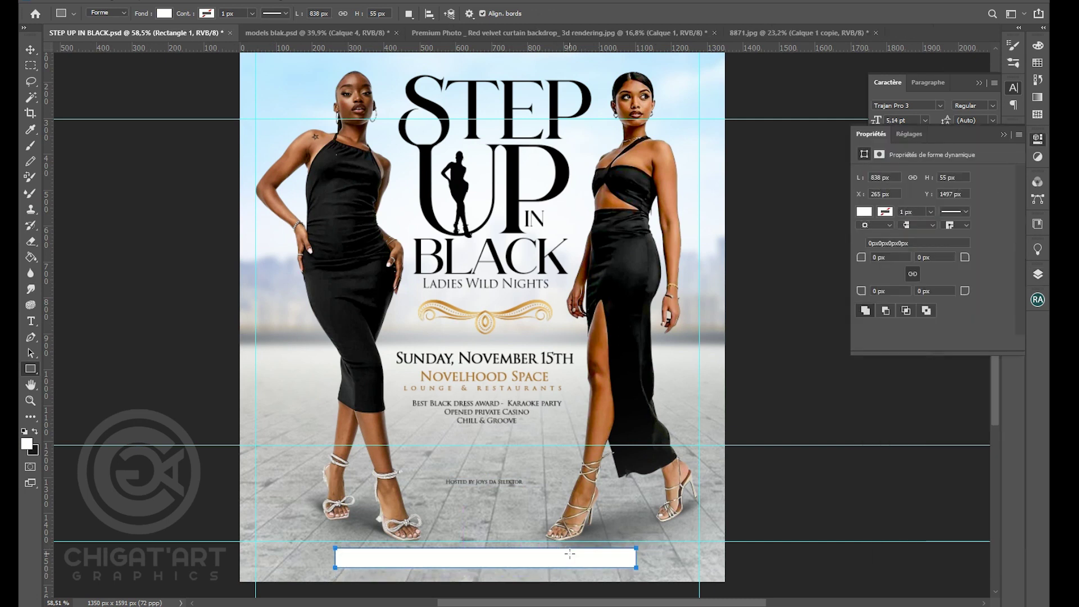
{"action": "key", "text": "v"}
{"action": "left_click", "coordinate": [526, 572]}
{"action": "scroll", "coordinate": [612, 476], "scroll_direction": "down", "scroll_amount": 1}
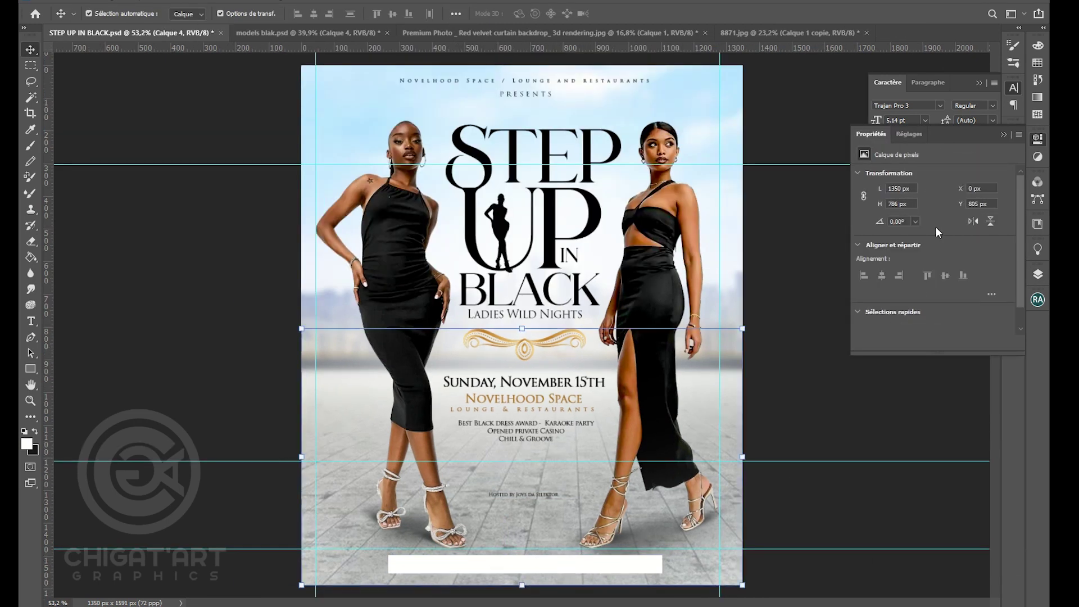
- Reduce the white bar's width and height and centre it at the bottom of the poster
{"action": "left_click", "coordinate": [1038, 275]}
{"action": "scroll", "coordinate": [954, 378], "scroll_direction": "up", "scroll_amount": 1}
{"action": "left_click", "coordinate": [950, 348]}
{"action": "left_click", "coordinate": [660, 567]}
{"action": "left_click", "coordinate": [868, 371]}
{"action": "left_click", "coordinate": [635, 566]}
{"action": "scroll", "coordinate": [662, 576], "scroll_direction": "up", "scroll_amount": 8}
{"action": "left_click_drag", "start_coordinate": [663, 568], "coordinate": [634, 548]}
{"action": "scroll", "coordinate": [637, 557], "scroll_direction": "down", "scroll_amount": 3}
{"action": "scroll", "coordinate": [635, 558], "scroll_direction": "down", "scroll_amount": 2}
{"action": "key", "text": "Return"}
{"action": "left_click_drag", "start_coordinate": [318, 548], "coordinate": [334, 548]}
{"action": "key", "text": "Return"}
- Lock the Calque 4 layer
{"action": "scroll", "coordinate": [320, 480], "scroll_direction": "down", "scroll_amount": 2}
{"action": "scroll", "coordinate": [954, 436], "scroll_direction": "up", "scroll_amount": 3}
{"action": "left_click", "coordinate": [869, 372]}
{"action": "left_click", "coordinate": [916, 371]}
{"action": "left_click", "coordinate": [795, 368]}
- Bring the "Hosted by" line to the front, enlarge it slightly and place it just above the white bar
{"action": "scroll", "coordinate": [686, 427], "scroll_direction": "up", "scroll_amount": 5}
{"action": "left_click", "coordinate": [450, 503]}
{"action": "scroll", "coordinate": [458, 495], "scroll_direction": "down", "scroll_amount": 3}
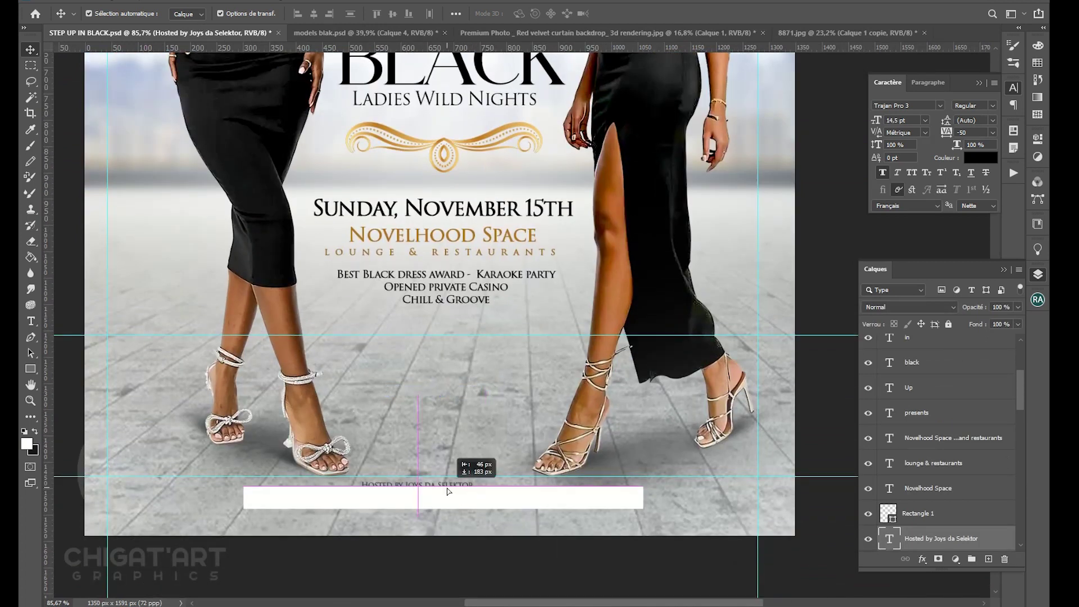
{"action": "left_click_drag", "start_coordinate": [448, 492], "coordinate": [448, 500]}
{"action": "key", "text": "ctrl+shift+bracketright"}
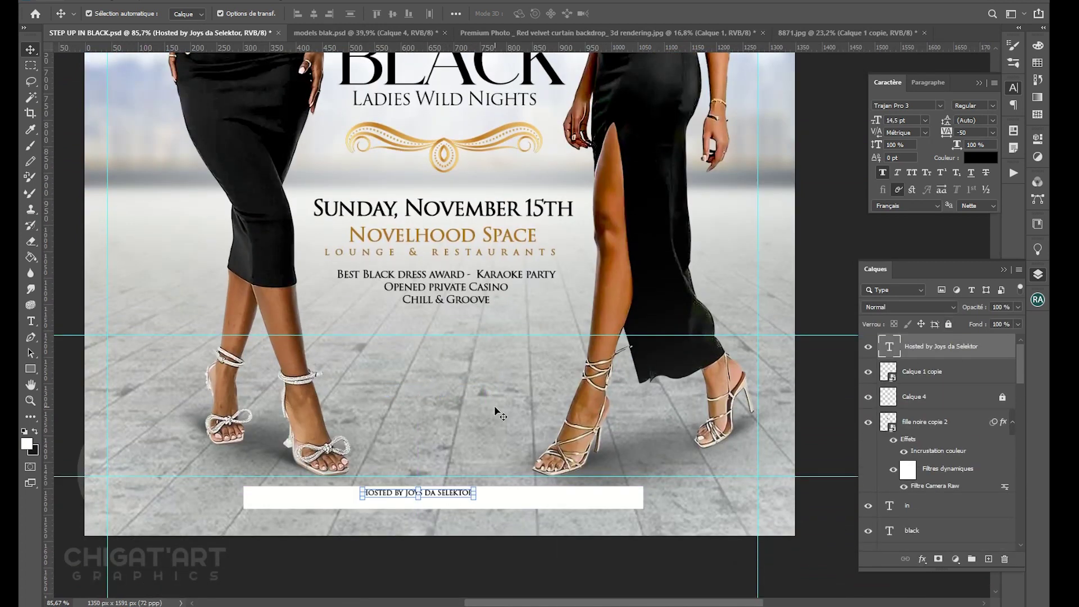
{"action": "scroll", "coordinate": [467, 467], "scroll_direction": "up", "scroll_amount": 3}
{"action": "left_click_drag", "start_coordinate": [508, 459], "coordinate": [519, 458]}
{"action": "left_click_drag", "start_coordinate": [509, 468], "coordinate": [508, 475]}
{"action": "key", "text": "Return"}
{"action": "left_click", "coordinate": [563, 502]}
- Apply a Levels adjustment to the lower city image in the CITY group
{"action": "scroll", "coordinate": [562, 502], "scroll_direction": "down", "scroll_amount": 7}
{"action": "left_click", "coordinate": [506, 376]}
{"action": "left_click", "coordinate": [505, 367]}
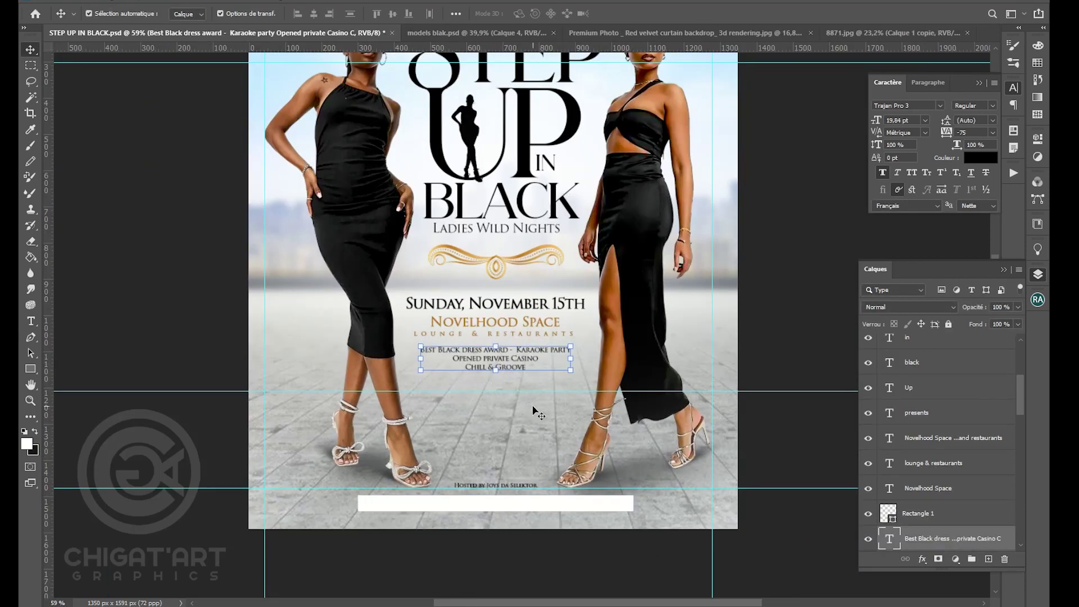
{"action": "scroll", "coordinate": [944, 450], "scroll_direction": "down", "scroll_amount": 5}
{"action": "left_click", "coordinate": [950, 463]}
{"action": "key", "text": "ctrl+l"}
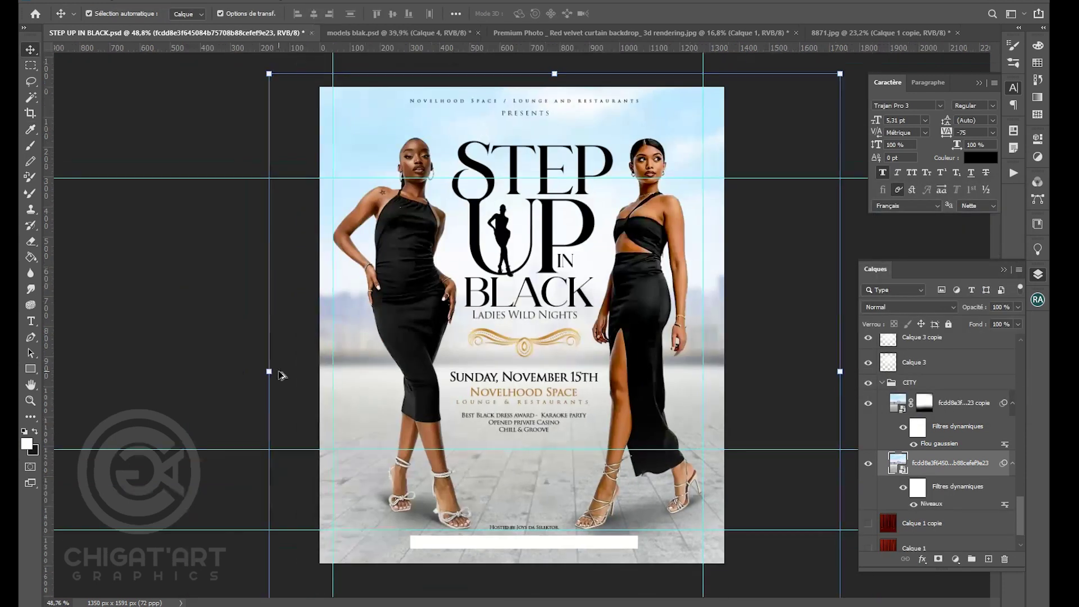
- Lower the blues' luminance on the blurred city copy with the Camera Raw filter and save the poster
{"action": "scroll", "coordinate": [728, 217], "scroll_direction": "up", "scroll_amount": 2}
{"action": "left_click", "coordinate": [707, 97]}
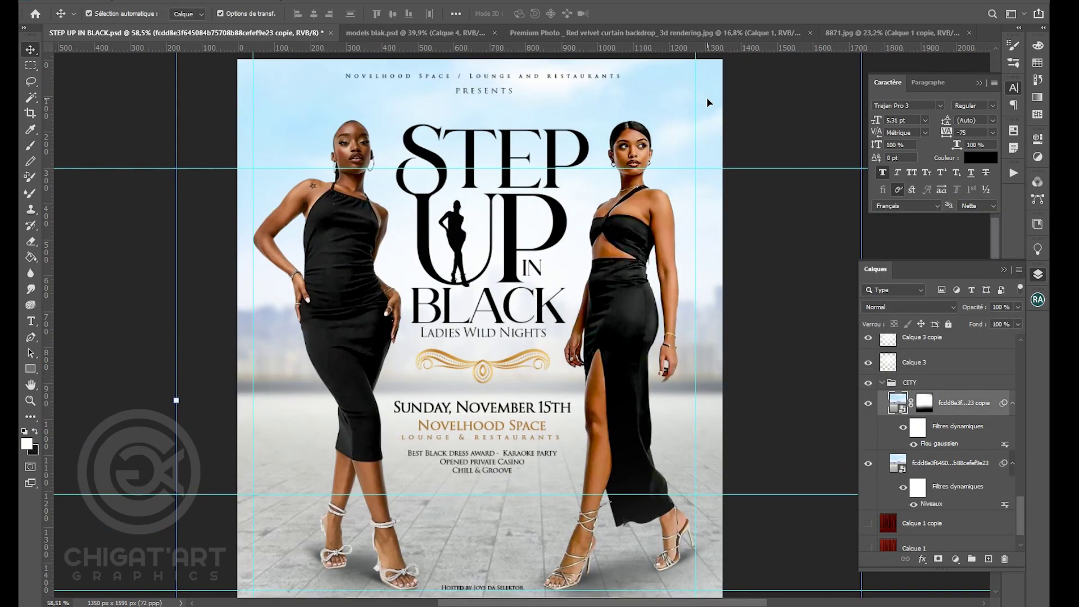
{"action": "left_click", "coordinate": [229, 3]}
{"action": "left_click", "coordinate": [265, 72]}
{"action": "key", "text": "ctrl+alt+4"}
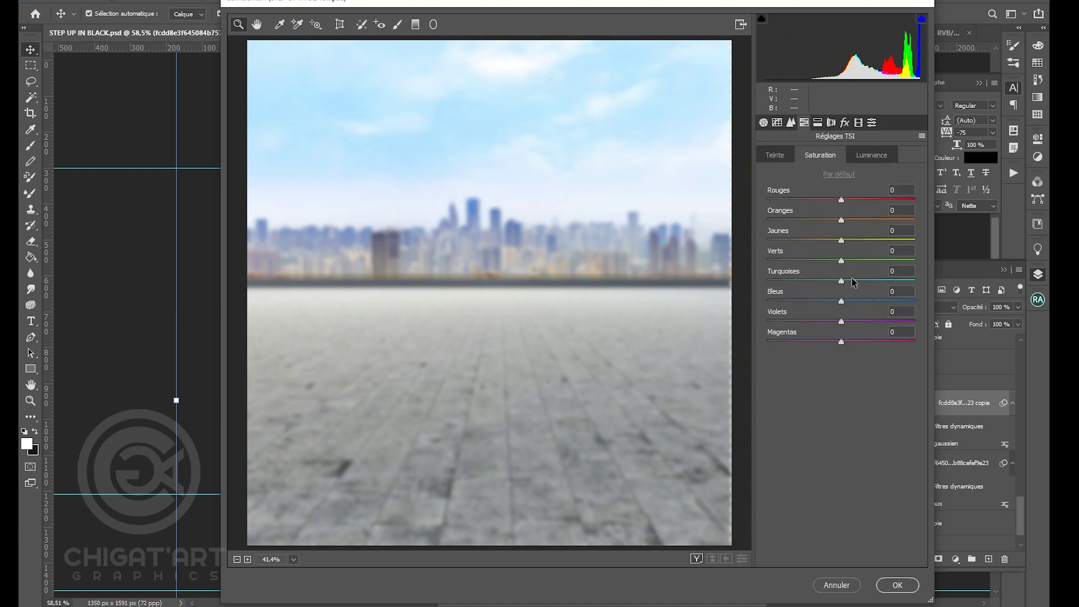
{"action": "left_click", "coordinate": [774, 155]}
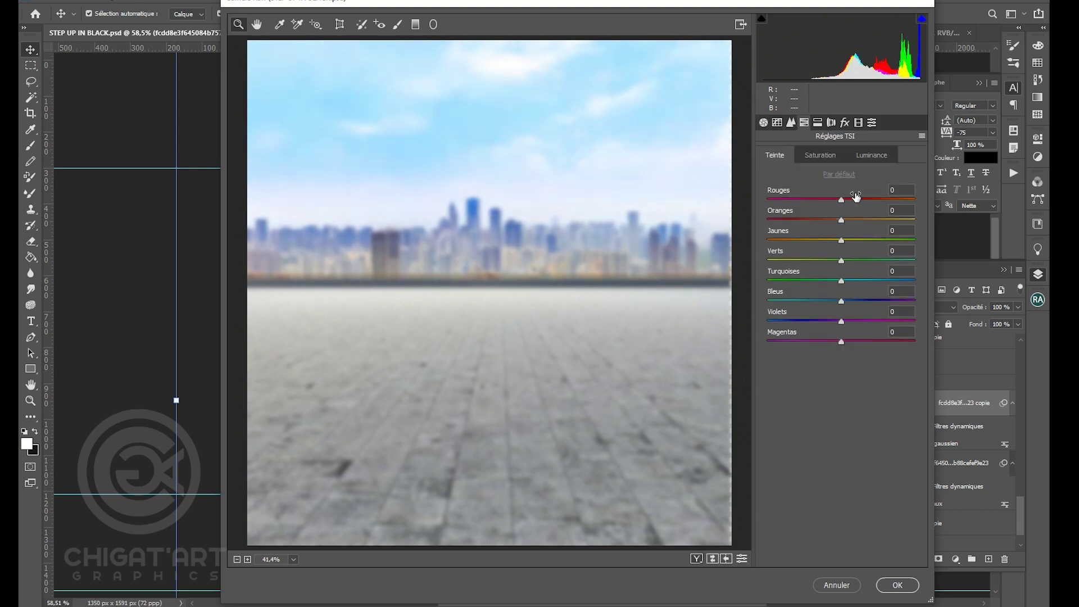
{"action": "left_click", "coordinate": [871, 155]}
{"action": "left_click_drag", "start_coordinate": [842, 301], "coordinate": [832, 301]}
{"action": "left_click", "coordinate": [898, 585]}
{"action": "left_click", "coordinate": [104, 281]}
{"action": "key", "text": "ctrl+s"}
- Darken both CITY images with Levels, using black input 41 for the blurred copy and 22 for the lower image
{"action": "left_click", "coordinate": [958, 458]}
{"action": "key", "text": "ctrl+l"}
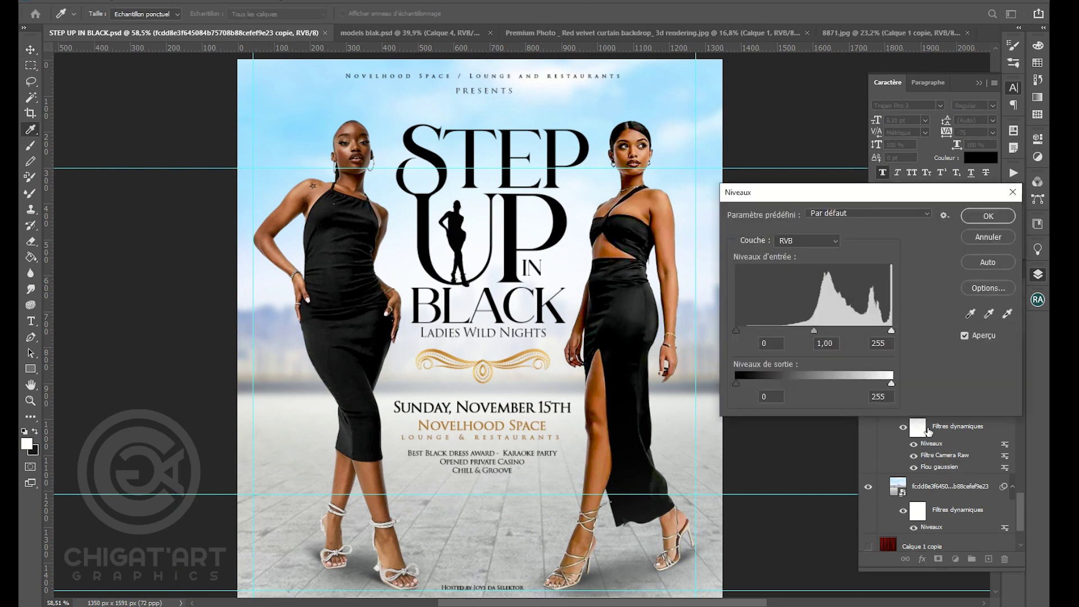
{"action": "left_click_drag", "start_coordinate": [738, 329], "coordinate": [766, 331]}
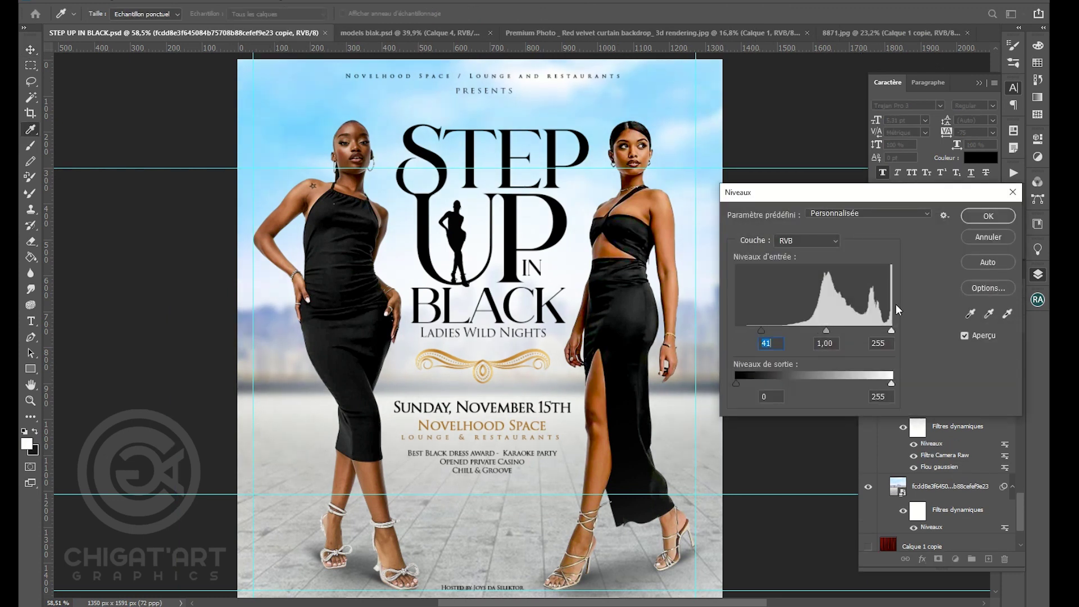
{"action": "key", "text": "Return"}
{"action": "key", "text": "ctrl+l"}
{"action": "left_click_drag", "start_coordinate": [747, 332], "coordinate": [750, 332]}
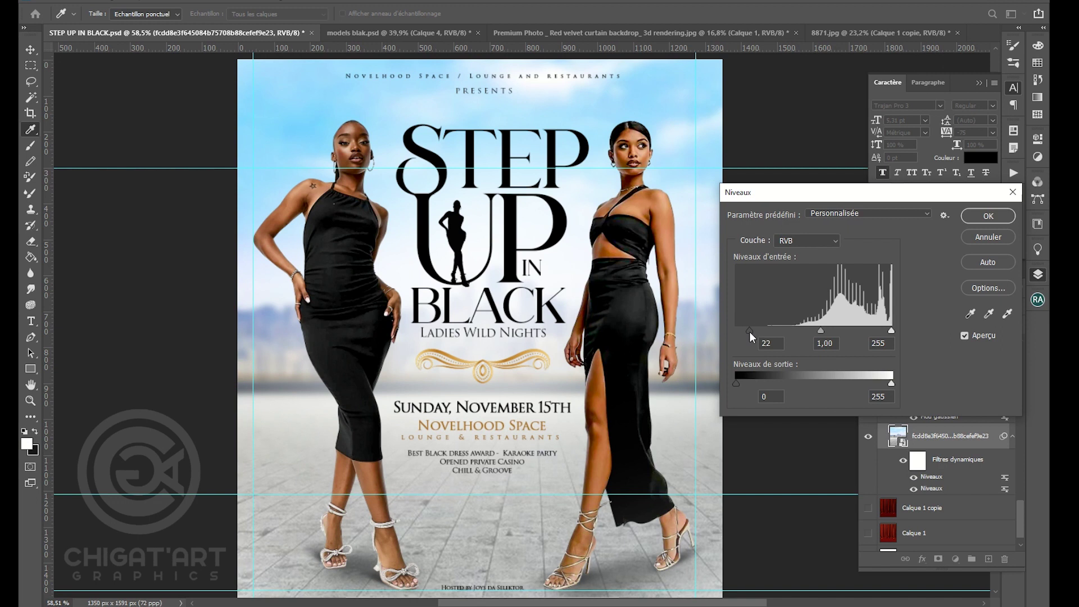
{"action": "left_click", "coordinate": [976, 219]}
- Inspect the effect of the layer over the floor by hiding and showing it
{"action": "scroll", "coordinate": [714, 298], "scroll_direction": "down", "scroll_amount": 4}
{"action": "left_click", "coordinate": [742, 343]}
{"action": "scroll", "coordinate": [708, 386], "scroll_direction": "up", "scroll_amount": 3}
{"action": "scroll", "coordinate": [676, 510], "scroll_direction": "down", "scroll_amount": 3}
{"action": "left_click", "coordinate": [677, 513]}
{"action": "left_click", "coordinate": [867, 539]}
{"action": "left_click", "coordinate": [868, 539]}
{"action": "left_click", "coordinate": [717, 539]}
- Compare the lower city image hidden and shown, and set its opacity to 75%
{"action": "left_click", "coordinate": [872, 493]}
{"action": "left_click", "coordinate": [871, 493]}
{"action": "left_click", "coordinate": [871, 493]}
{"action": "left_click", "coordinate": [872, 493]}
{"action": "left_click", "coordinate": [871, 493]}
{"action": "left_click", "coordinate": [871, 494]}
{"action": "left_click", "coordinate": [1018, 308]}
{"action": "mouse_move", "coordinate": [1019, 321]}
{"action": "left_mouse_down"}
{"action": "mouse_move", "coordinate": [990, 316]}
{"action": "mouse_move", "coordinate": [1002, 322]}
{"action": "left_mouse_up"}
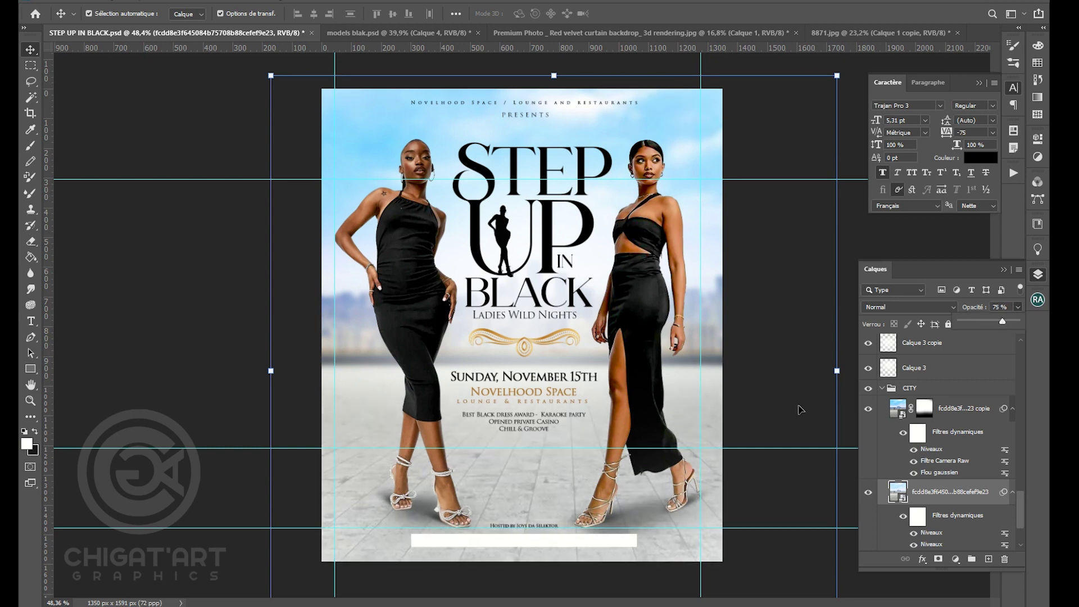
- Enlarge the activities text slightly, shift it a little lower and save the poster
{"action": "left_click", "coordinate": [551, 420]}
{"action": "scroll", "coordinate": [551, 420], "scroll_direction": "up", "scroll_amount": 1}
{"action": "left_click_drag", "start_coordinate": [595, 418], "coordinate": [604, 412]}
{"action": "left_click_drag", "start_coordinate": [551, 430], "coordinate": [550, 436]}
{"action": "key", "text": "Return"}
{"action": "left_click", "coordinate": [237, 398]}
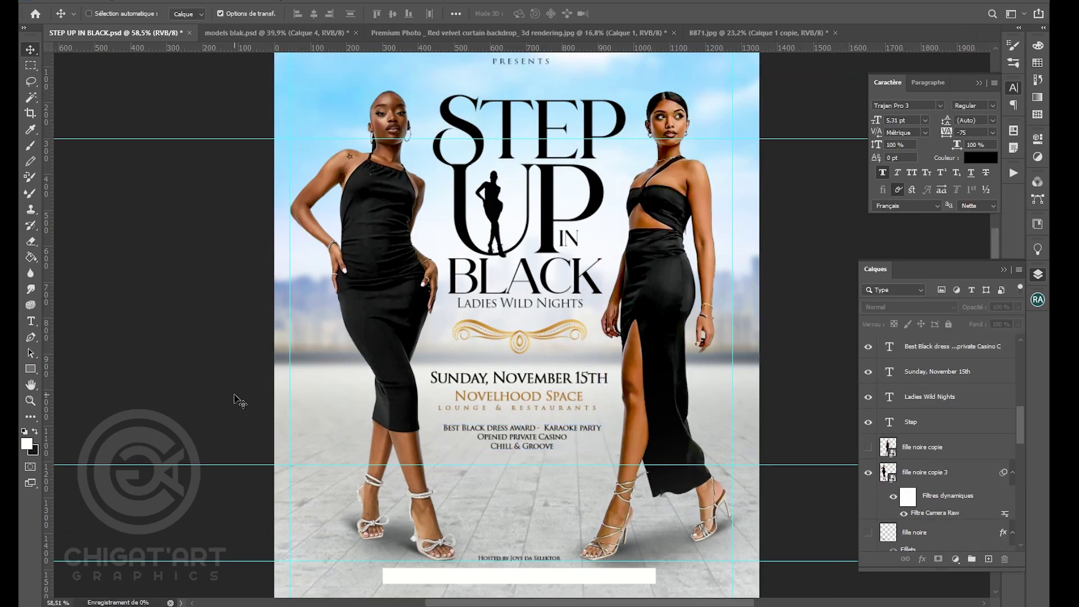
{"action": "scroll", "coordinate": [549, 578], "scroll_direction": "down", "scroll_amount": 1}
{"action": "key", "text": "ctrl+s"}
- Duplicate the white bar as a small box beneath the activities text and place a second copy of that box beside it
{"action": "scroll", "coordinate": [550, 579], "scroll_direction": "up", "scroll_amount": 3}
{"action": "left_click_drag", "start_coordinate": [585, 556], "coordinate": [599, 457]}
{"action": "left_click_drag", "start_coordinate": [719, 462], "coordinate": [488, 430]}
{"action": "scroll", "coordinate": [562, 449], "scroll_direction": "up", "scroll_amount": 1}
{"action": "left_click_drag", "start_coordinate": [505, 423], "coordinate": [584, 422]}
{"action": "key", "text": "Return"}
{"action": "scroll", "coordinate": [574, 446], "scroll_direction": "down", "scroll_amount": 2}
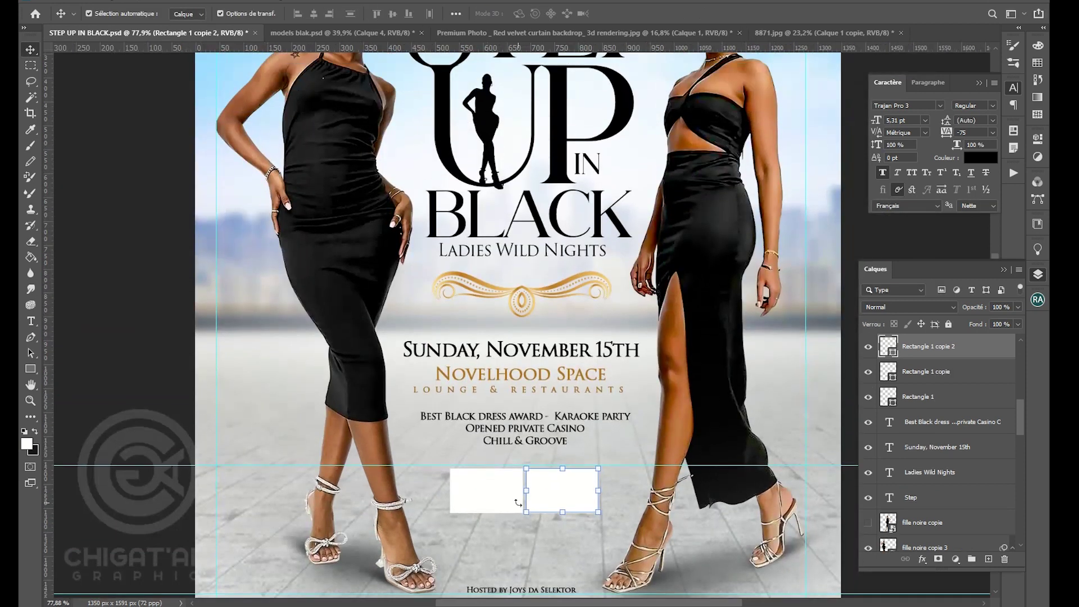
- Resize the two white boxes to matching wider shapes with a narrow gap between them
{"action": "left_click", "coordinate": [498, 501]}
{"action": "left_click", "coordinate": [439, 494]}
{"action": "key", "text": "Return"}
{"action": "left_click", "coordinate": [553, 505]}
{"action": "left_click_drag", "start_coordinate": [559, 512], "coordinate": [593, 490]}
{"action": "key", "text": "Return"}
{"action": "left_click_drag", "start_coordinate": [513, 499], "coordinate": [520, 499]}
{"action": "left_click", "coordinate": [538, 523]}
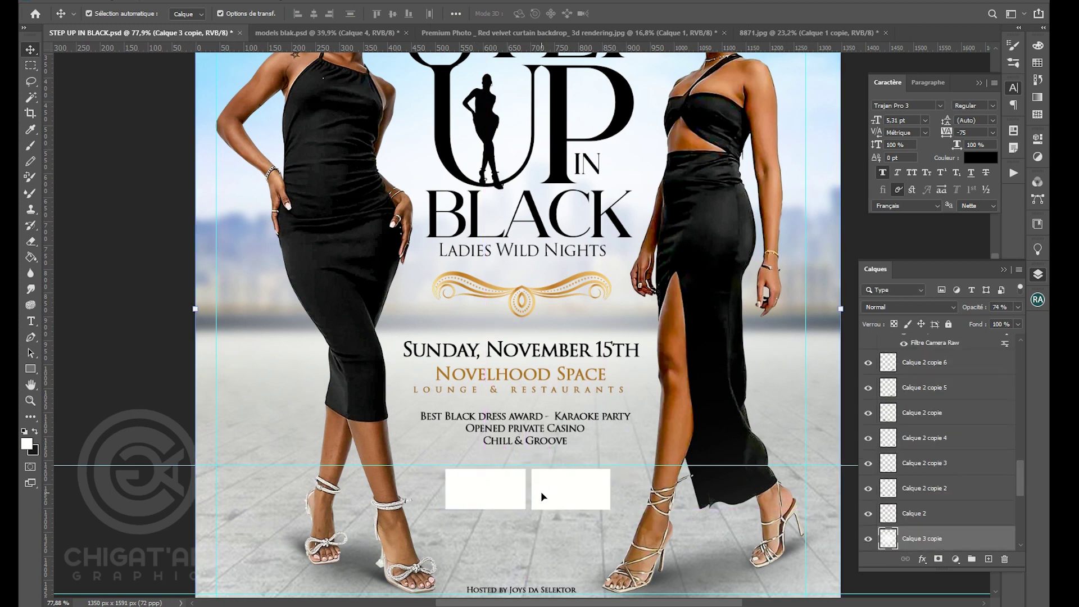
- Reduce the height of both white boxes slightly
{"action": "scroll", "coordinate": [554, 491], "scroll_direction": "down", "scroll_amount": 3}
{"action": "scroll", "coordinate": [562, 478], "scroll_direction": "up", "scroll_amount": 3}
{"action": "left_click", "coordinate": [588, 473]}
{"action": "left_click_drag", "start_coordinate": [584, 486], "coordinate": [584, 480]}
{"action": "key", "text": "Return"}
{"action": "left_click", "coordinate": [507, 480]}
{"action": "left_click_drag", "start_coordinate": [498, 486], "coordinate": [498, 480]}
{"action": "key", "text": "Return"}
{"action": "left_click", "coordinate": [595, 428]}
- Duplicate the gold Novelhood Space text and place the copy over the two white boxes beneath the activities text
{"action": "scroll", "coordinate": [595, 427], "scroll_direction": "up", "scroll_amount": 2}
{"action": "left_click_drag", "start_coordinate": [520, 337], "coordinate": [514, 471]}
{"action": "scroll", "coordinate": [514, 471], "scroll_direction": "up", "scroll_amount": 2}
{"action": "double_click", "coordinate": [488, 469]}
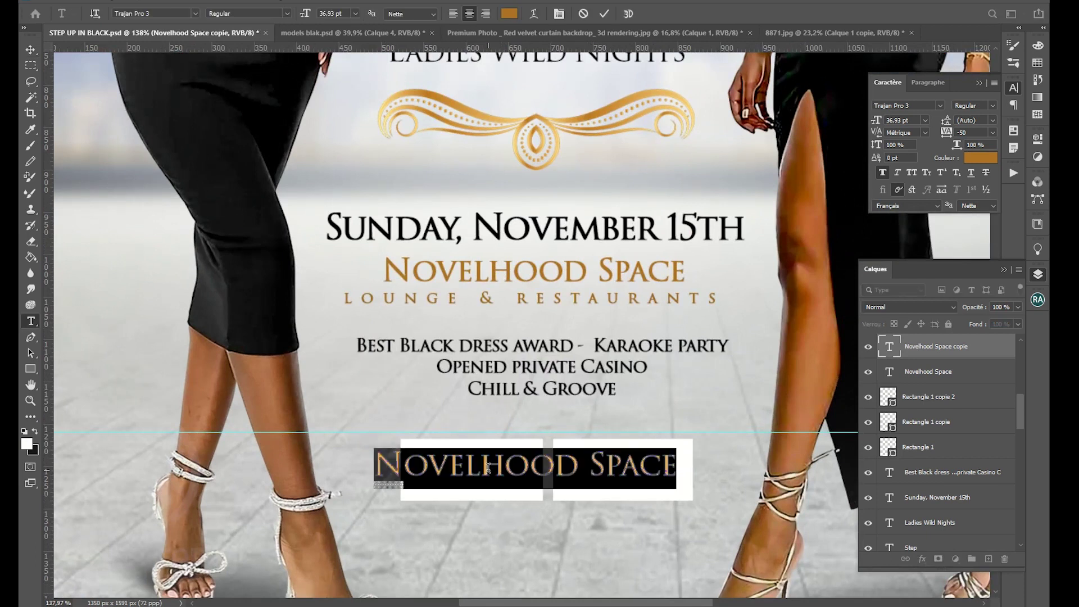
{"action": "left_click", "coordinate": [30, 49]}
- Widen the two white boxes outward to matching widths and move their layers beneath the models
{"action": "scroll", "coordinate": [478, 374], "scroll_direction": "down", "scroll_amount": 4}
{"action": "left_click", "coordinate": [477, 377]}
{"action": "left_click", "coordinate": [474, 426]}
{"action": "scroll", "coordinate": [474, 426], "scroll_direction": "up", "scroll_amount": 2}
{"action": "left_click_drag", "start_coordinate": [426, 408], "coordinate": [353, 408]}
{"action": "key", "text": "Return"}
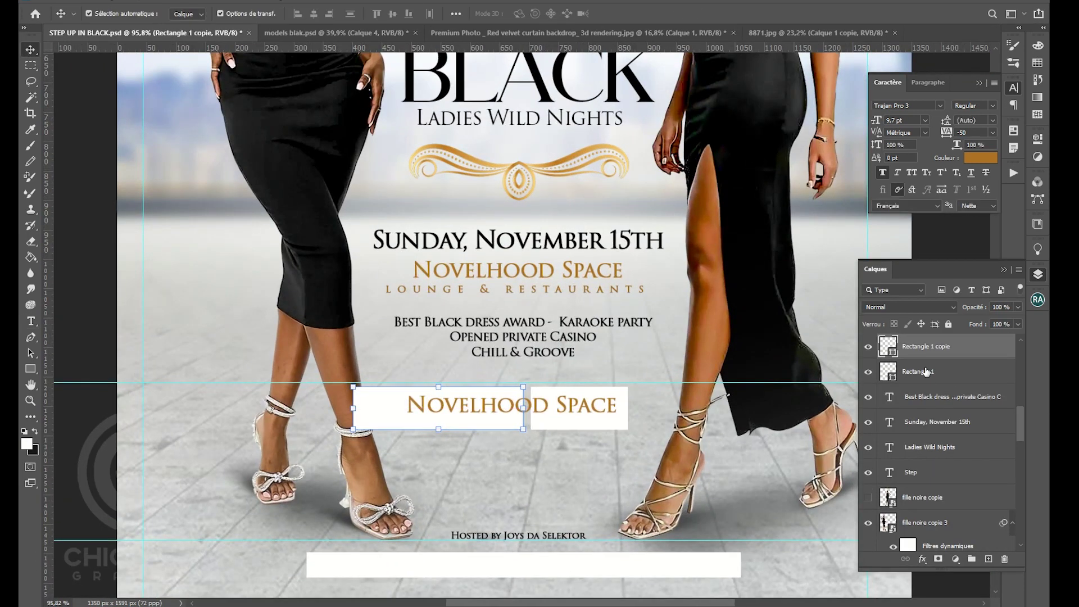
{"action": "left_click", "coordinate": [927, 371], "text": "shift"}
{"action": "key", "text": "ctrl+e"}
{"action": "left_click_drag", "start_coordinate": [479, 408], "coordinate": [460, 409]}
{"action": "left_click", "coordinate": [615, 410]}
{"action": "left_click_drag", "start_coordinate": [628, 409], "coordinate": [695, 405]}
{"action": "key", "text": "Return"}
{"action": "left_click_drag", "start_coordinate": [924, 352], "coordinate": [955, 499]}
- Slant the facing inner edges of both white boxes to leave a V-shaped gap between them, and save the poster
{"action": "left_click", "coordinate": [586, 308]}
{"action": "left_click_drag", "start_coordinate": [566, 413], "coordinate": [583, 413]}
{"action": "scroll", "coordinate": [562, 439], "scroll_direction": "down", "scroll_amount": 3}
{"action": "left_click", "coordinate": [538, 433]}
{"action": "scroll", "coordinate": [537, 424], "scroll_direction": "up", "scroll_amount": 10}
{"action": "left_click_drag", "start_coordinate": [534, 361], "coordinate": [488, 361]}
{"action": "key", "text": "Return"}
{"action": "left_click", "coordinate": [494, 369]}
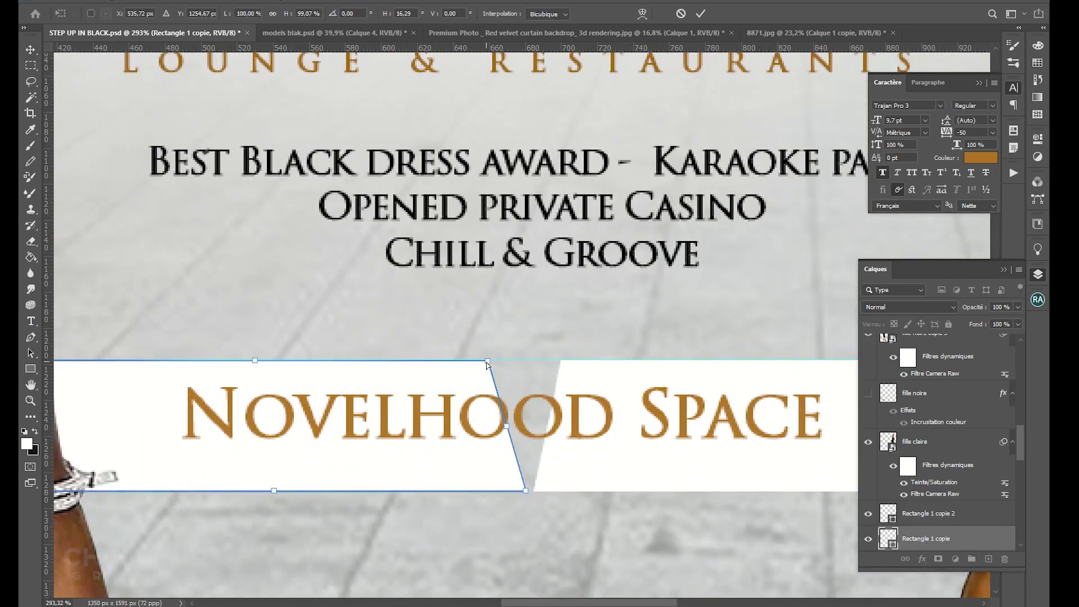
{"action": "key", "text": "Return"}
{"action": "scroll", "coordinate": [487, 362], "scroll_direction": "down", "scroll_amount": 10}
{"action": "scroll", "coordinate": [559, 412], "scroll_direction": "down", "scroll_amount": 6}
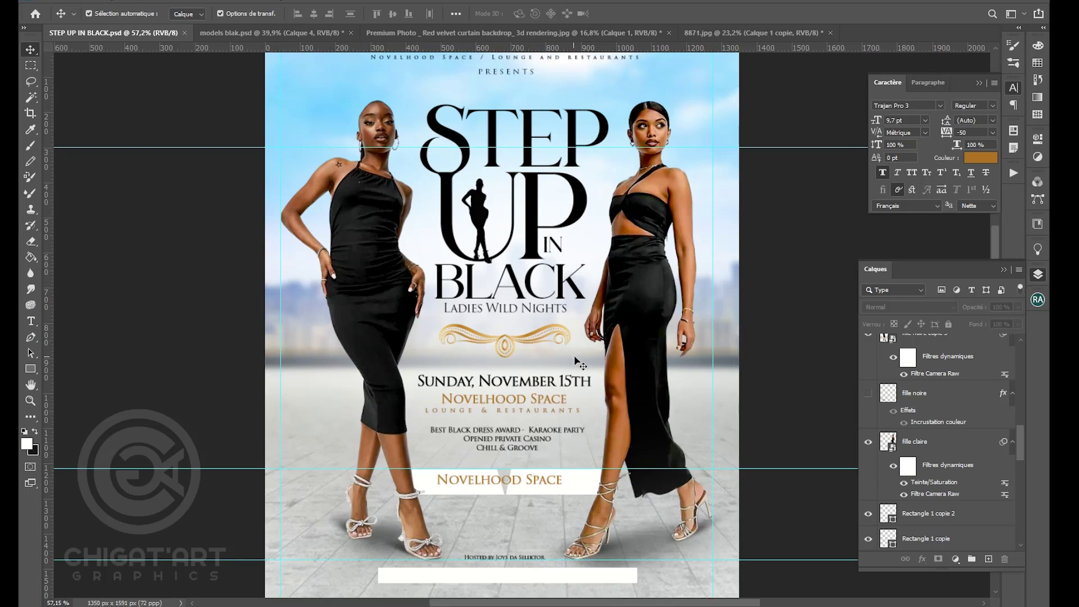
- Enlarge the Sunday, November 15th text slightly
{"action": "scroll", "coordinate": [579, 363], "scroll_direction": "up", "scroll_amount": 2}
{"action": "left_click", "coordinate": [571, 380]}
{"action": "scroll", "coordinate": [571, 377], "scroll_direction": "up", "scroll_amount": 3}
{"action": "left_click_drag", "start_coordinate": [593, 373], "coordinate": [597, 370]}
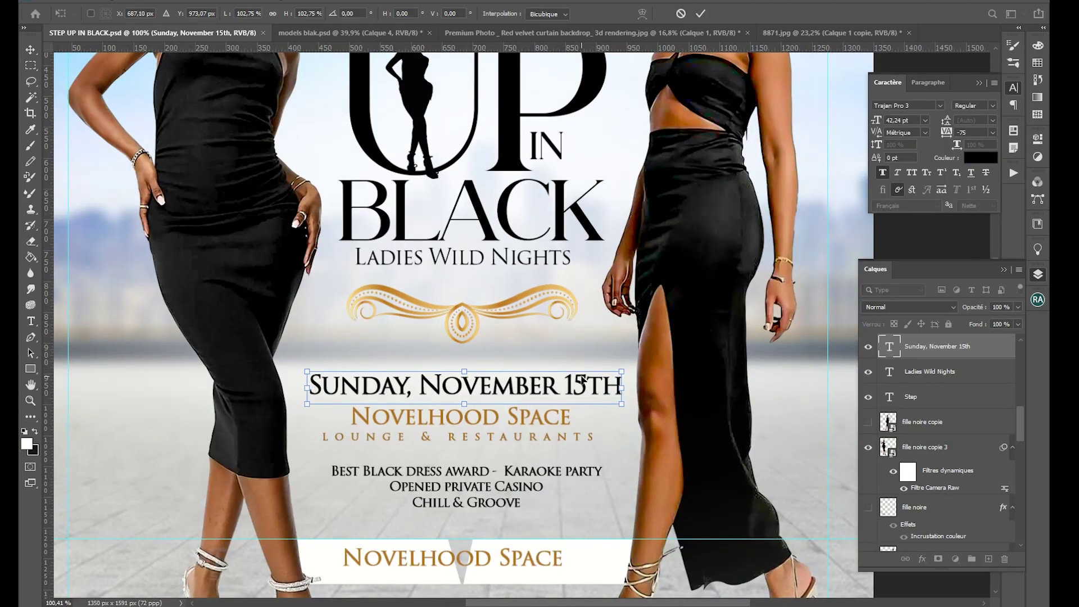
{"action": "key", "text": "Return"}
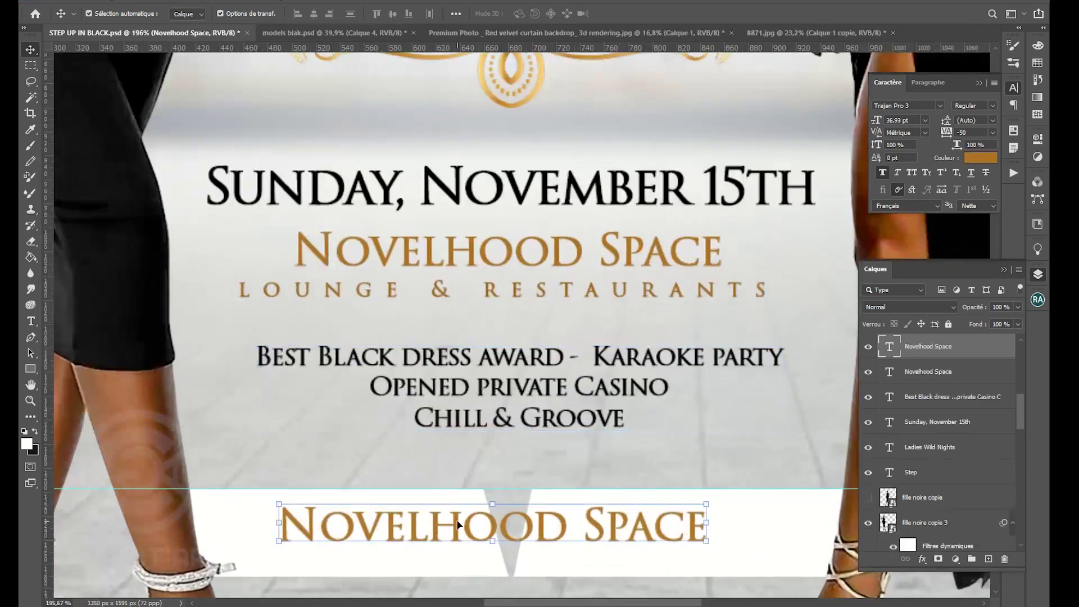
- Replace the duplicated venue text on the boxes with "Vip: Xof 50k" and fit it in the left box
{"action": "key", "text": "ctrl+a"}
{"action": "type", "text": "Vi"}
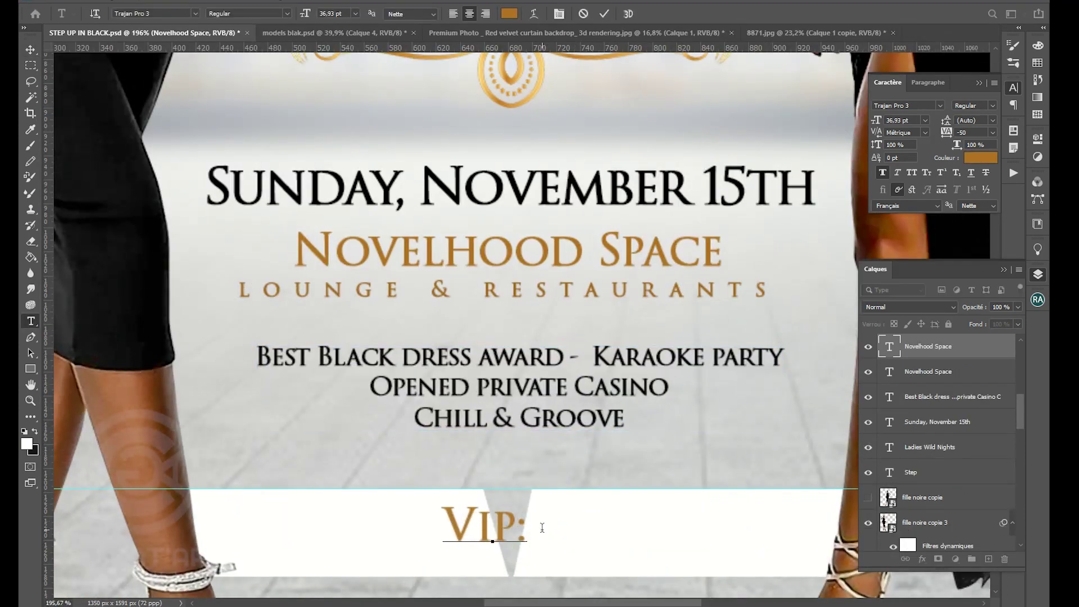
{"action": "left_click_drag", "start_coordinate": [562, 537], "coordinate": [436, 540]}
{"action": "scroll", "coordinate": [432, 541], "scroll_direction": "down", "scroll_amount": 2}
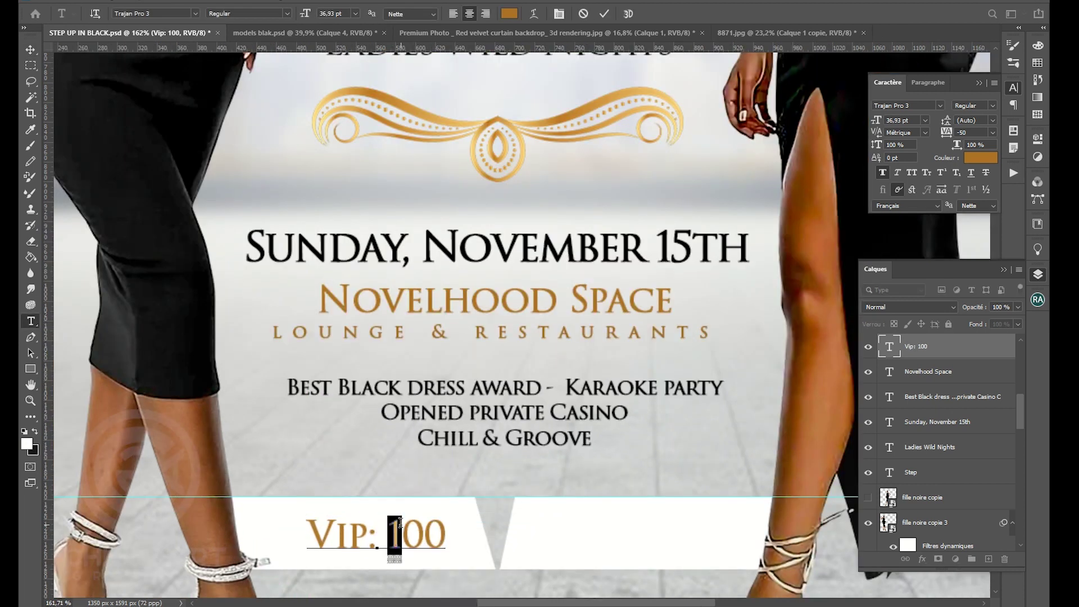
{"action": "left_click_drag", "start_coordinate": [425, 528], "coordinate": [450, 531]}
{"action": "left_click", "coordinate": [449, 532]}
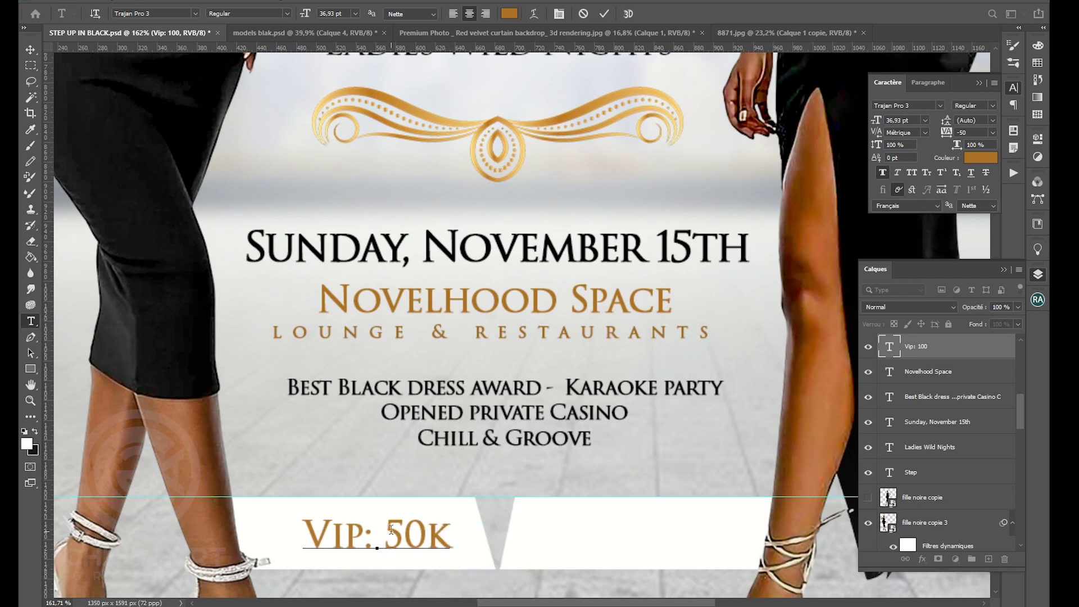
{"action": "left_click", "coordinate": [392, 528]}
{"action": "type", "text": "XOF"}
{"action": "double_click", "coordinate": [414, 531]}
{"action": "key", "text": "ctrl+Return"}
- Shrink the VIP price text to 31.2 pt and reduce the height of both white boxes slightly
{"action": "key", "text": "ctrl+t"}
{"action": "left_click_drag", "start_coordinate": [483, 510], "coordinate": [458, 518]}
{"action": "key", "text": "Return"}
{"action": "left_click", "coordinate": [551, 525], "text": "ctrl"}
{"action": "left_click", "coordinate": [439, 530]}
- Duplicate the VIP price into the right box as "Vvip: xof 100k" and lowercase the x in both prices
{"action": "left_click_drag", "start_coordinate": [438, 530], "coordinate": [604, 529]}
{"action": "key", "text": "t"}
{"action": "left_click", "coordinate": [551, 533]}
{"action": "type", "text": "V"}
{"action": "type", "text": "10"}
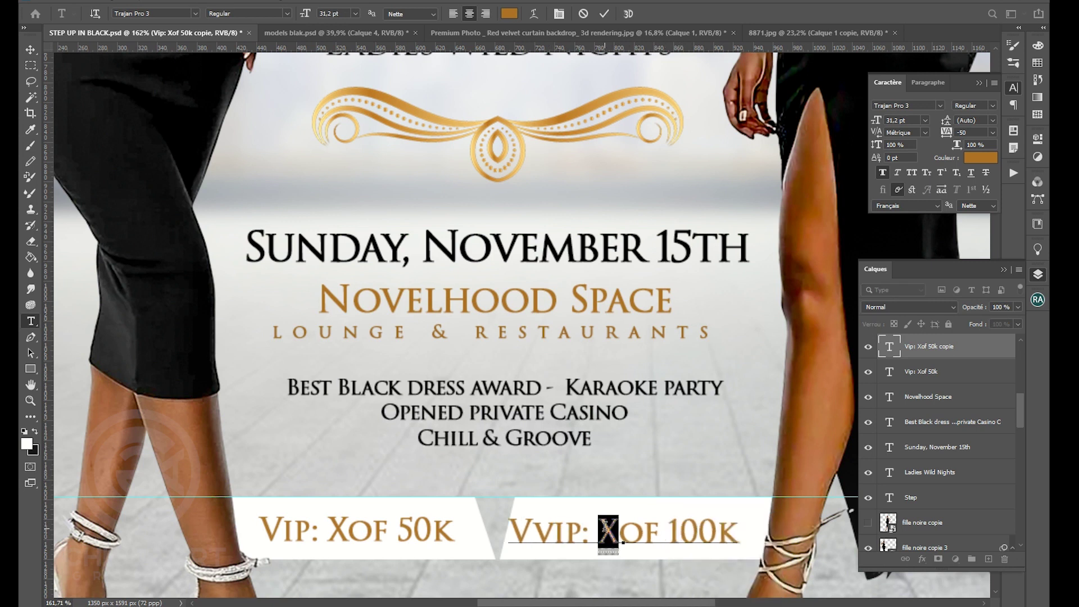
{"action": "left_click_drag", "start_coordinate": [358, 533], "coordinate": [337, 529]}
{"action": "type", "text": "x"}
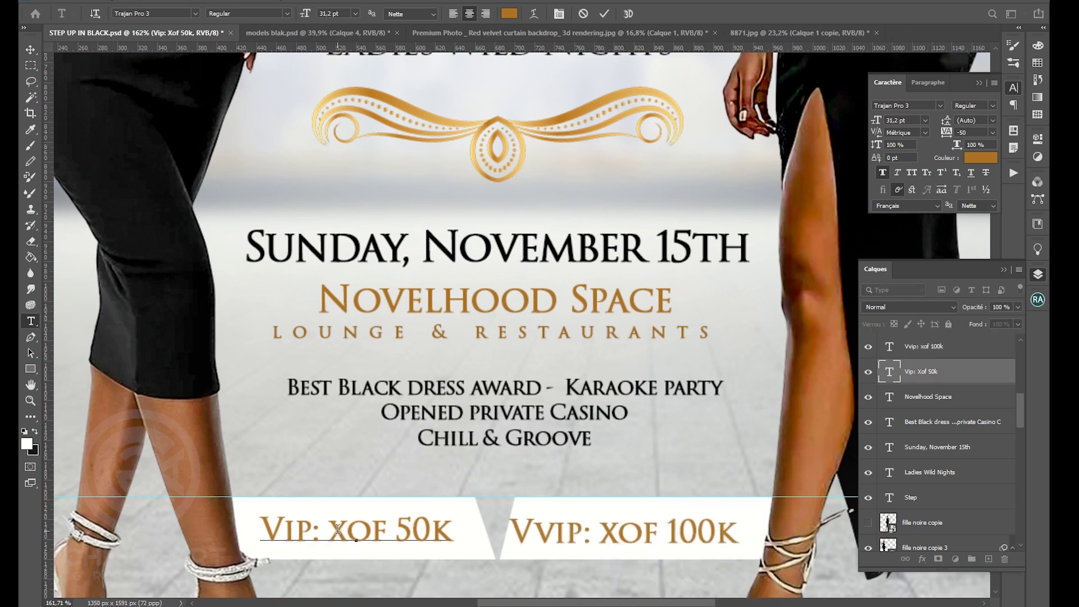
{"action": "left_click", "coordinate": [30, 50]}
{"action": "key", "text": "ctrl+0"}
- Duplicate the VVIP price just below itself as a 12 pt caption reading "Special offer shots"
{"action": "left_click", "coordinate": [494, 456]}
{"action": "scroll", "coordinate": [496, 467], "scroll_direction": "up", "scroll_amount": 2}
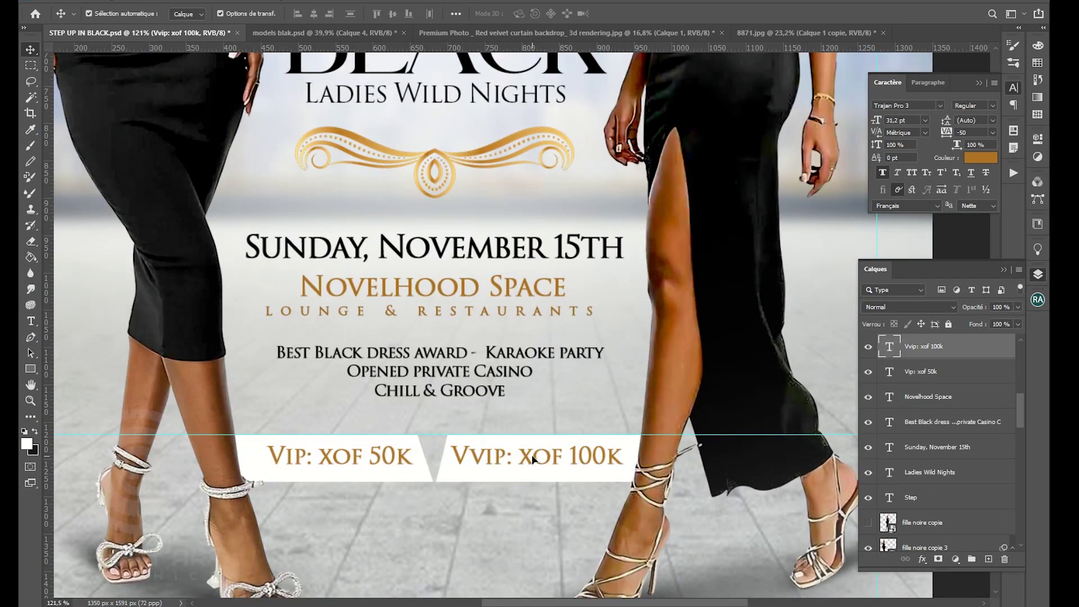
{"action": "scroll", "coordinate": [537, 458], "scroll_direction": "up", "scroll_amount": 4}
{"action": "left_click_drag", "start_coordinate": [541, 471], "coordinate": [541, 500]}
{"action": "double_click", "coordinate": [541, 499]}
{"action": "left_click_drag", "start_coordinate": [307, 13], "coordinate": [295, 15]}
{"action": "type", "text": "Sp"}
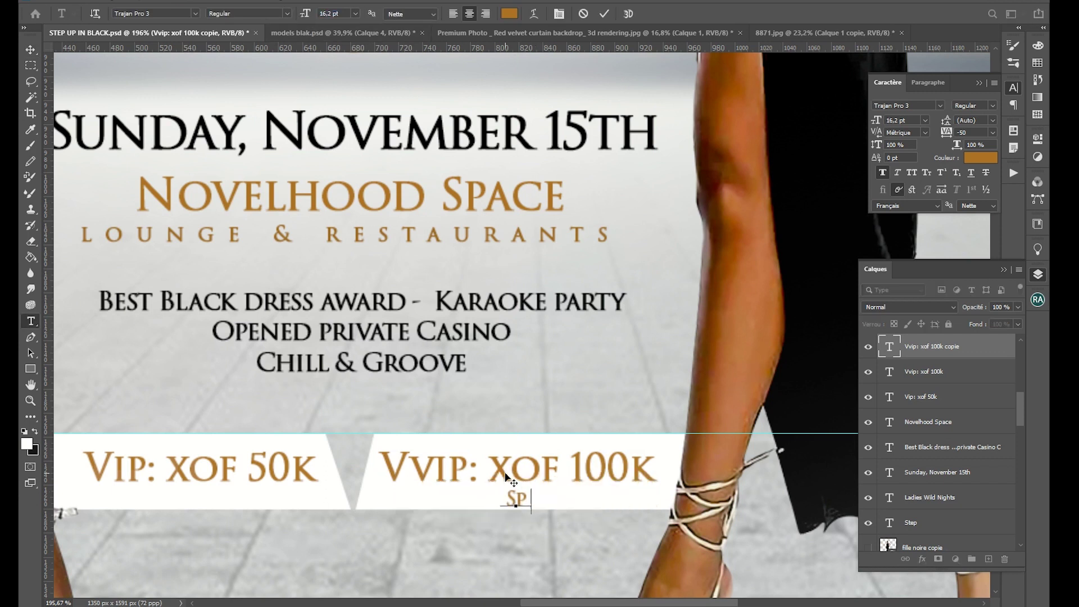
{"action": "type", "text": "ecial offer bonus"}
{"action": "key", "text": "ctrl+a"}
{"action": "left_click", "coordinate": [924, 120]}
{"action": "left_click", "coordinate": [899, 190]}
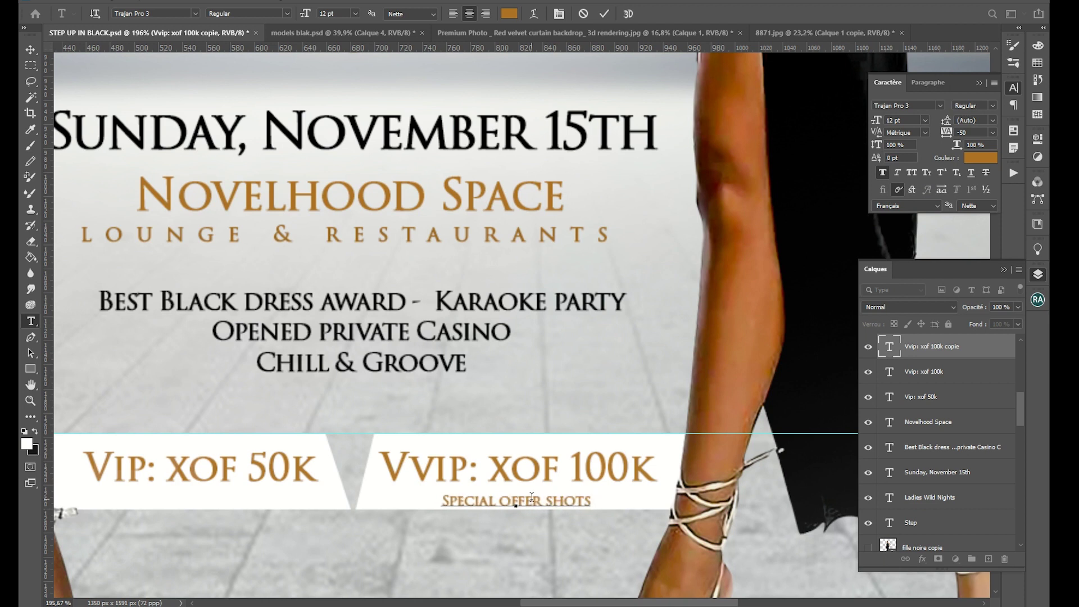
{"action": "left_click", "coordinate": [31, 50]}
- Recolour both price boxes with the black sampled from the left model's dress
{"action": "scroll", "coordinate": [597, 472], "scroll_direction": "down", "scroll_amount": 5}
{"action": "left_click", "coordinate": [426, 519]}
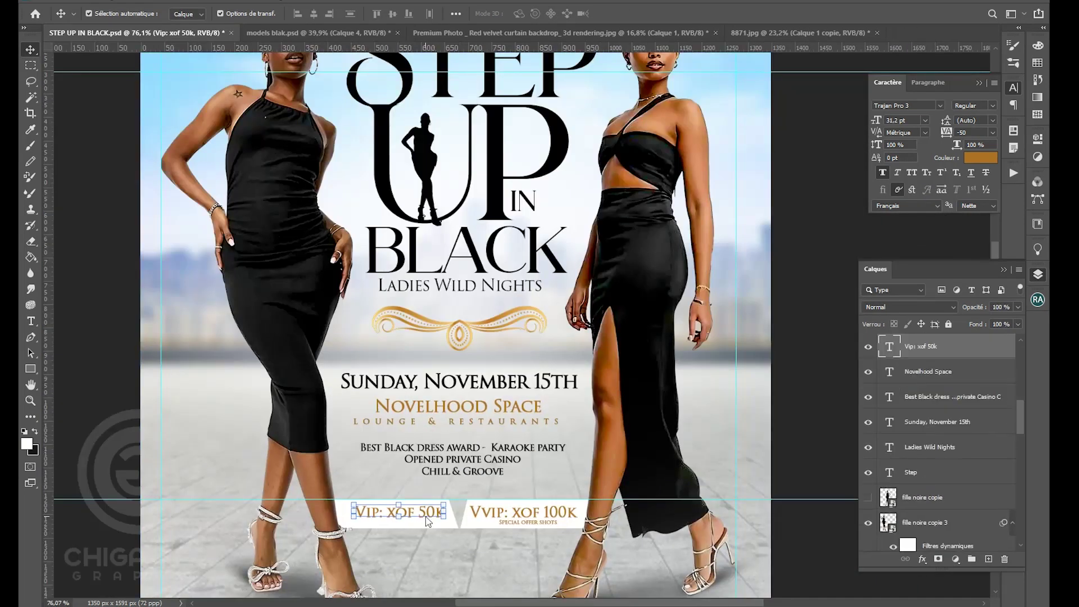
{"action": "left_click", "coordinate": [444, 526]}
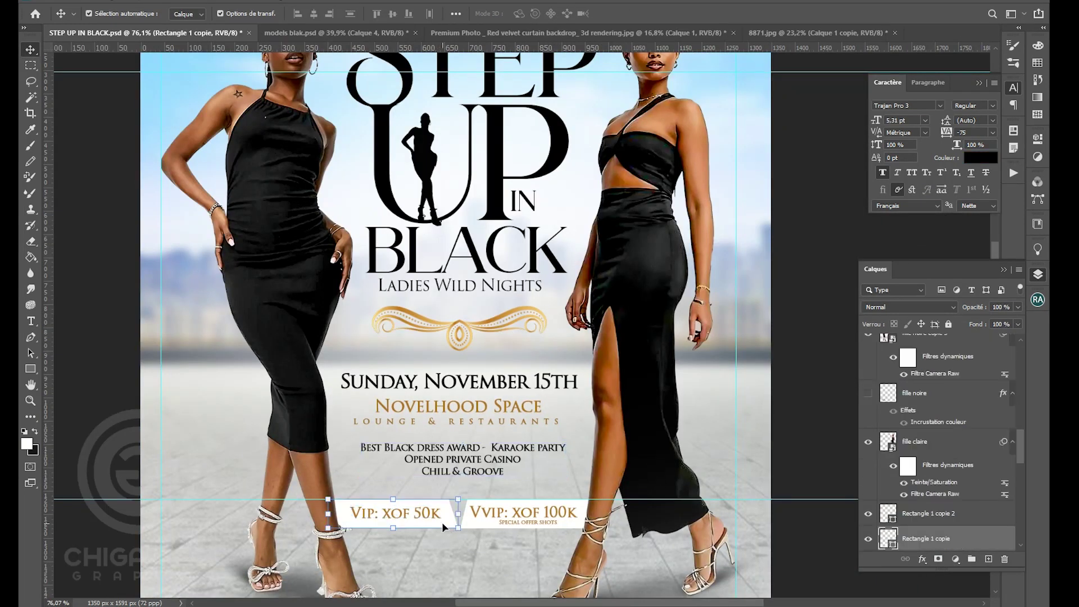
{"action": "double_click", "coordinate": [889, 538]}
{"action": "left_click", "coordinate": [299, 368]}
{"action": "key", "text": "Return"}
{"action": "double_click", "coordinate": [888, 513]}
{"action": "left_click", "coordinate": [299, 368]}
{"action": "key", "text": "Return"}
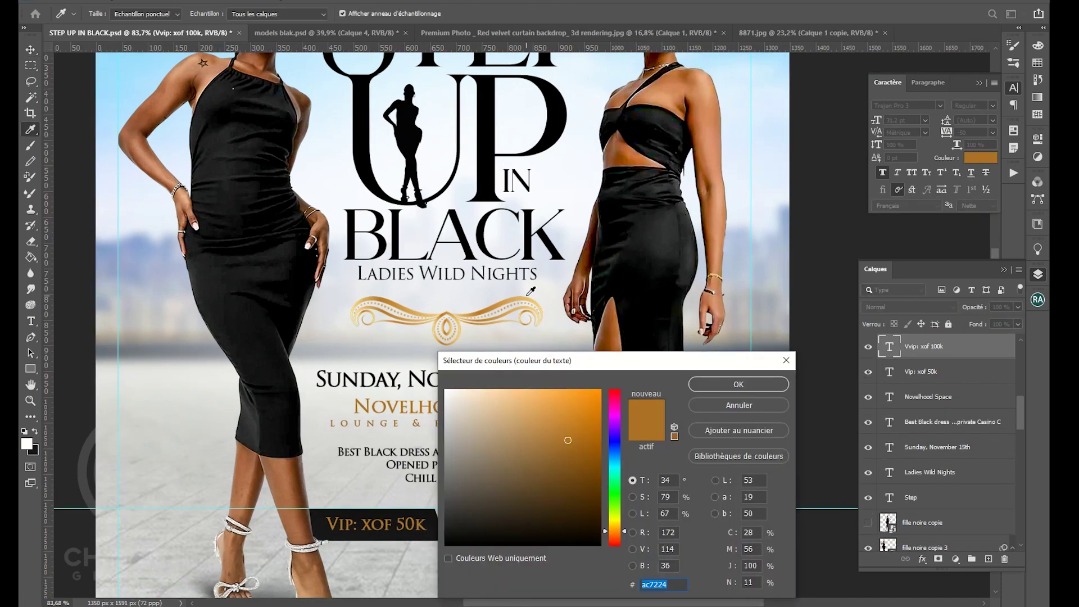
- Recolour the VVIP price, VIP price and special offer caption to light gold
{"action": "key", "text": "Return"}
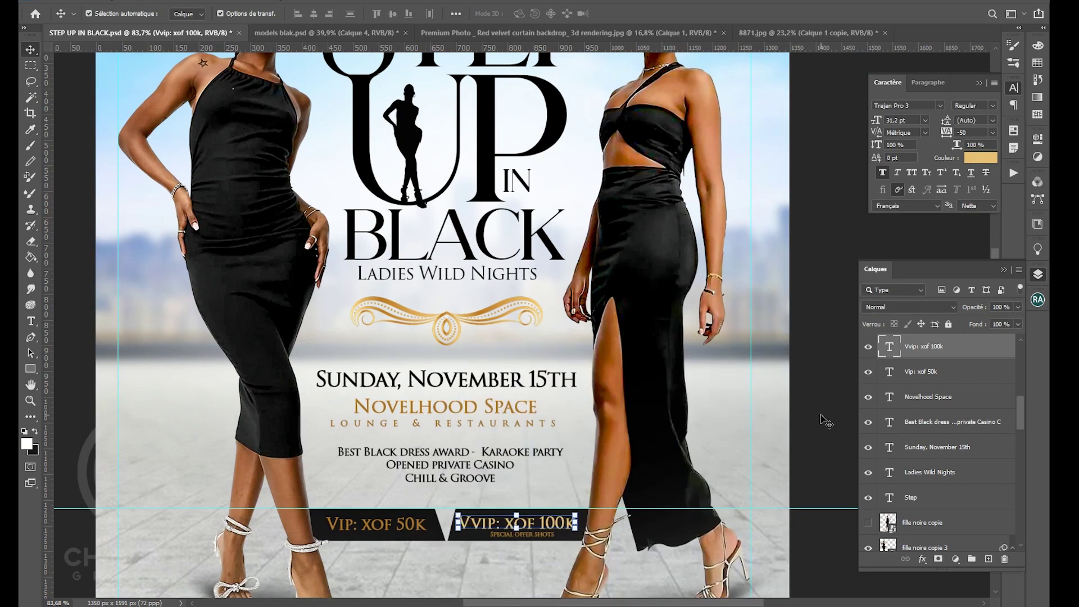
{"action": "left_click", "coordinate": [934, 372]}
{"action": "scroll", "coordinate": [483, 551], "scroll_direction": "up", "scroll_amount": 5}
{"action": "left_click", "coordinate": [981, 157]}
{"action": "left_click", "coordinate": [568, 481]}
{"action": "left_click", "coordinate": [723, 529]}
{"action": "left_click", "coordinate": [981, 158]}
{"action": "key", "text": "Return"}
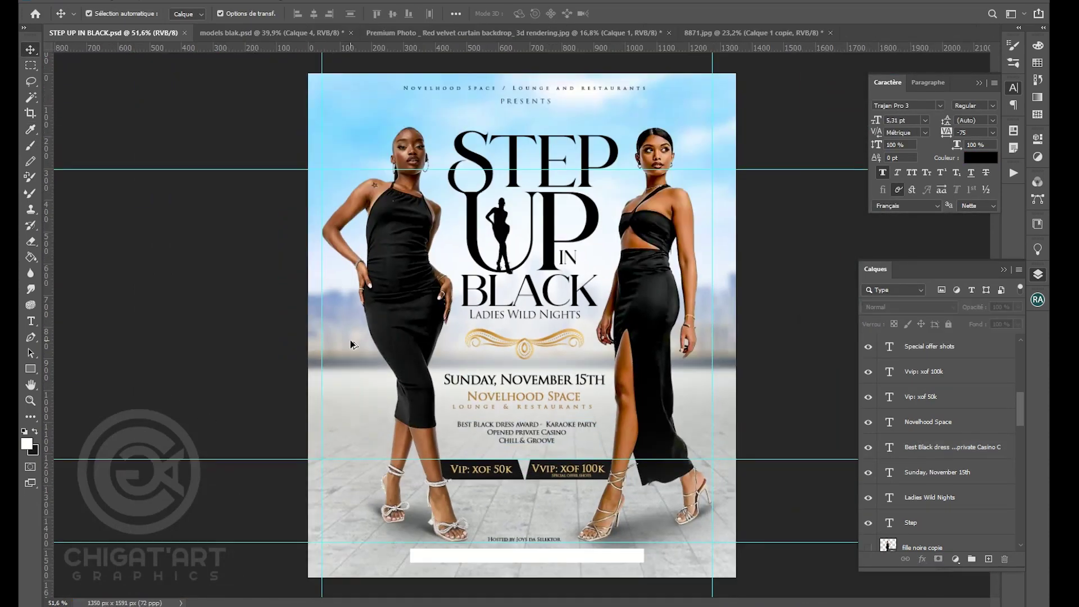
- Move the host line up beneath the price boxes and enlarge it slightly
{"action": "scroll", "coordinate": [562, 528], "scroll_direction": "down", "scroll_amount": 2}
{"action": "scroll", "coordinate": [562, 528], "scroll_direction": "up", "scroll_amount": 4}
{"action": "scroll", "coordinate": [558, 524], "scroll_direction": "down", "scroll_amount": 1}
{"action": "scroll", "coordinate": [549, 518], "scroll_direction": "up", "scroll_amount": 1}
{"action": "mouse_move", "coordinate": [522, 365]}
{"action": "left_mouse_down"}
{"action": "mouse_move", "coordinate": [520, 458]}
{"action": "mouse_move", "coordinate": [526, 366]}
{"action": "left_mouse_up"}
{"action": "left_click", "coordinate": [534, 505]}
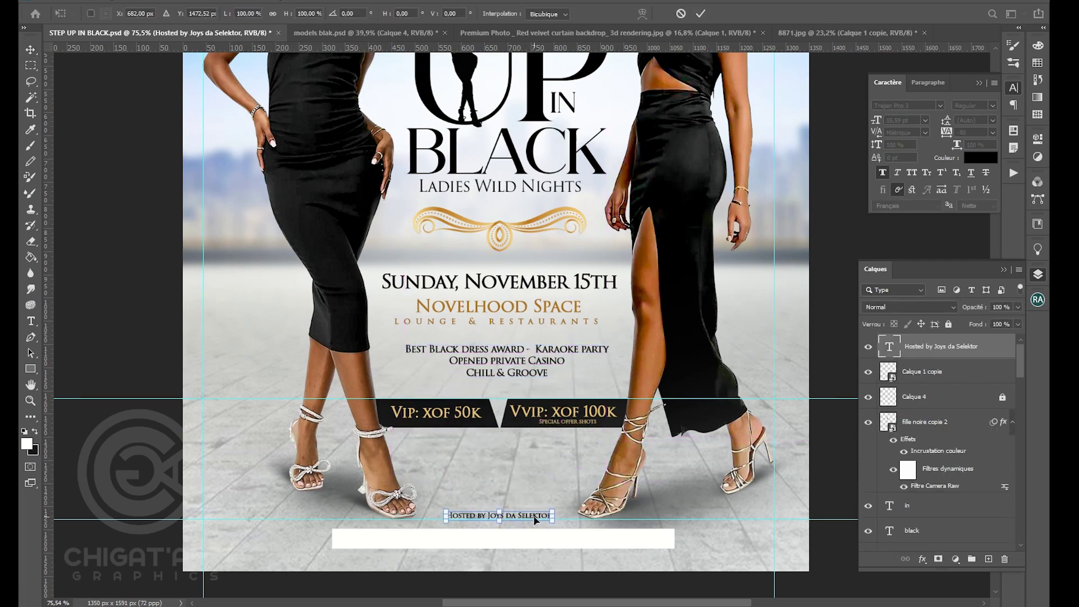
{"action": "left_click_drag", "start_coordinate": [534, 505], "coordinate": [535, 440]}
{"action": "left_click_drag", "start_coordinate": [554, 445], "coordinate": [579, 434]}
{"action": "key", "text": "Return"}
- Enlarge the white bar at the poster's bottom, making it wider and slightly taller
{"action": "left_click", "coordinate": [658, 548]}
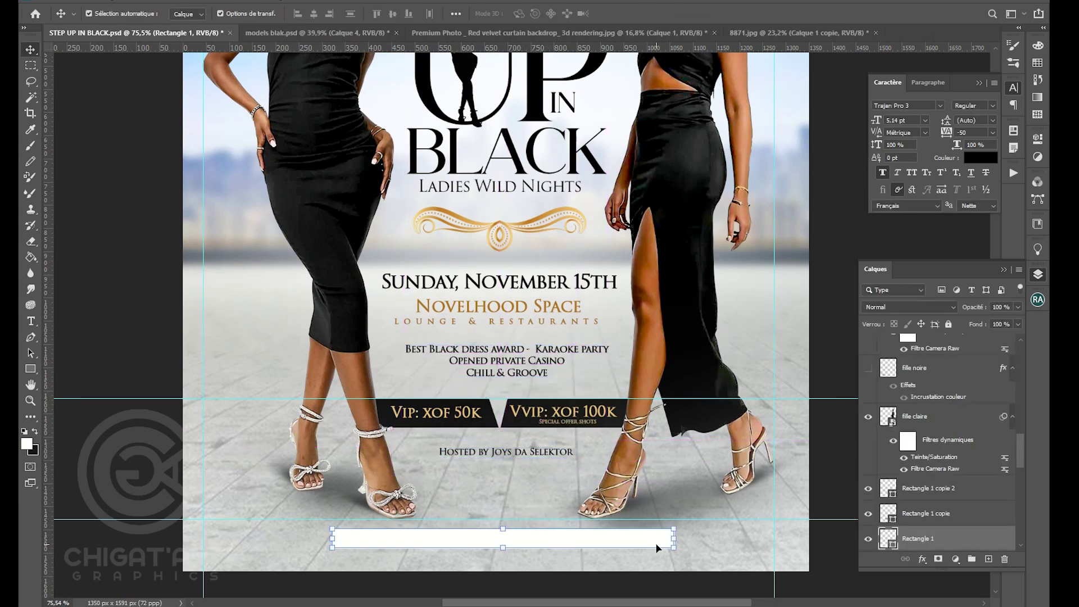
{"action": "mouse_move", "coordinate": [672, 536]}
{"action": "left_mouse_down"}
{"action": "mouse_move", "coordinate": [700, 538]}
{"action": "mouse_move", "coordinate": [679, 556]}
{"action": "left_mouse_up"}
{"action": "scroll", "coordinate": [471, 567], "scroll_direction": "down", "scroll_amount": 2}
{"action": "key", "text": "Return"}
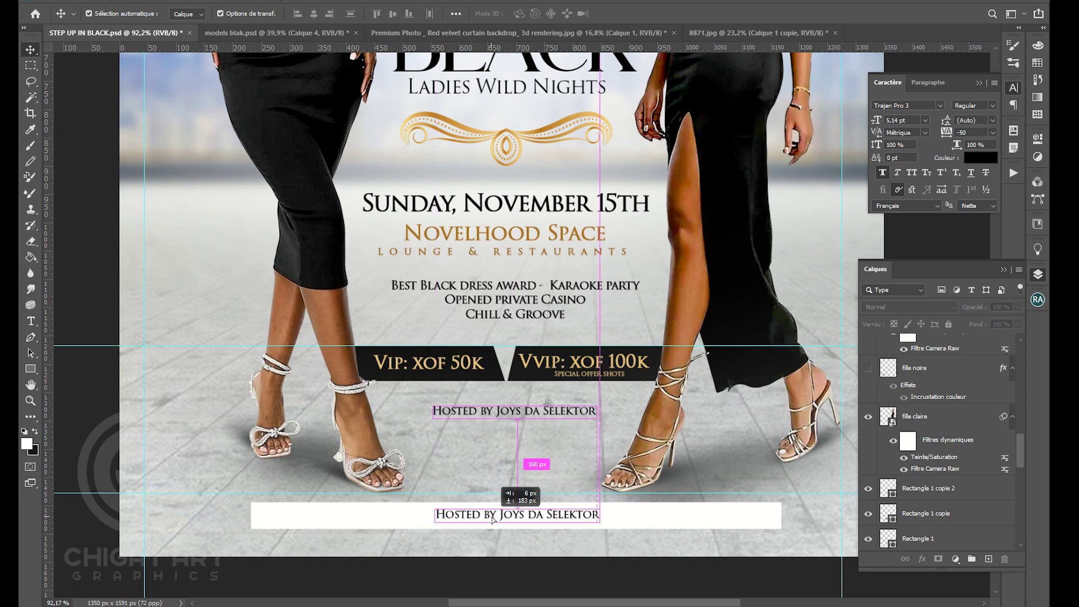
- Duplicate the host line onto the bottom bar as the venue's contact e-mail and phone number, and narrow the bar around it
{"action": "double_click", "coordinate": [493, 514]}
{"action": "scroll", "coordinate": [492, 515], "scroll_direction": "down", "scroll_amount": 1}
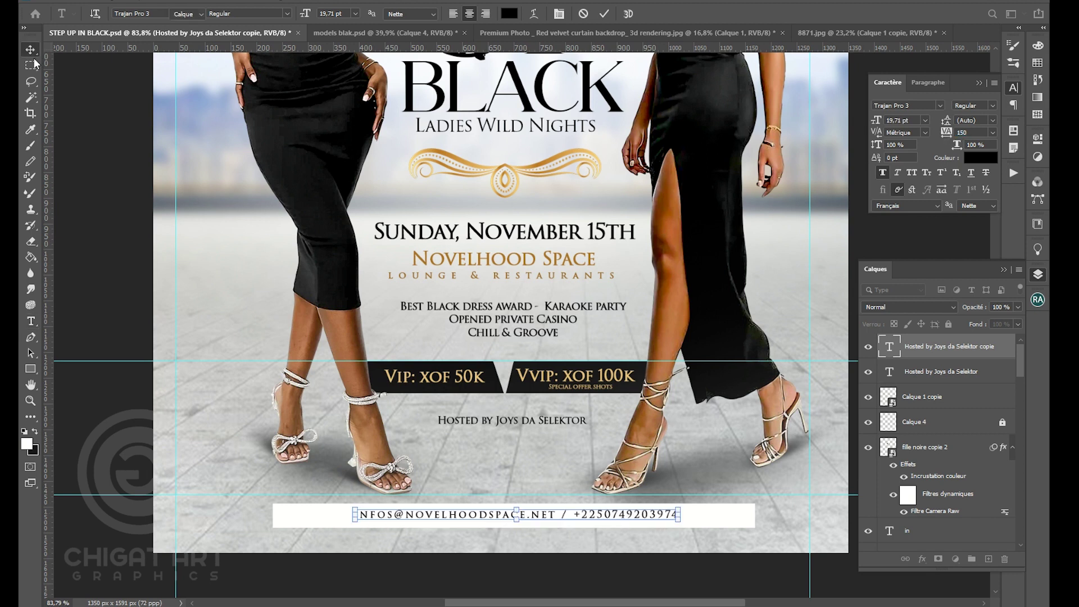
{"action": "left_click", "coordinate": [292, 509]}
{"action": "left_click_drag", "start_coordinate": [274, 512], "coordinate": [314, 511]}
{"action": "left_click_drag", "start_coordinate": [730, 515], "coordinate": [715, 515]}
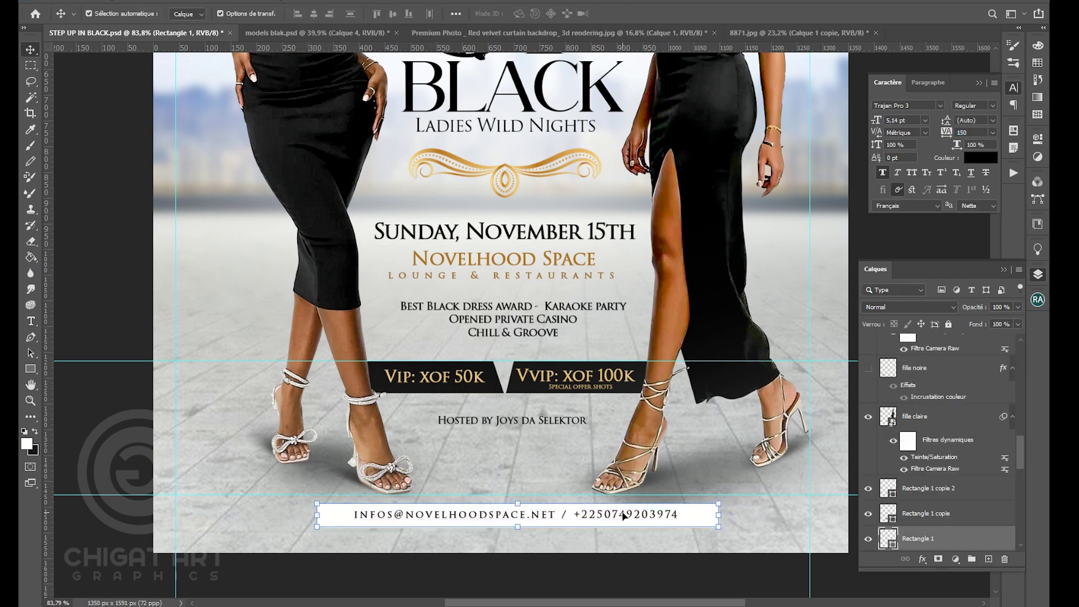
{"action": "key", "text": "Return"}
{"action": "left_click", "coordinate": [619, 515]}
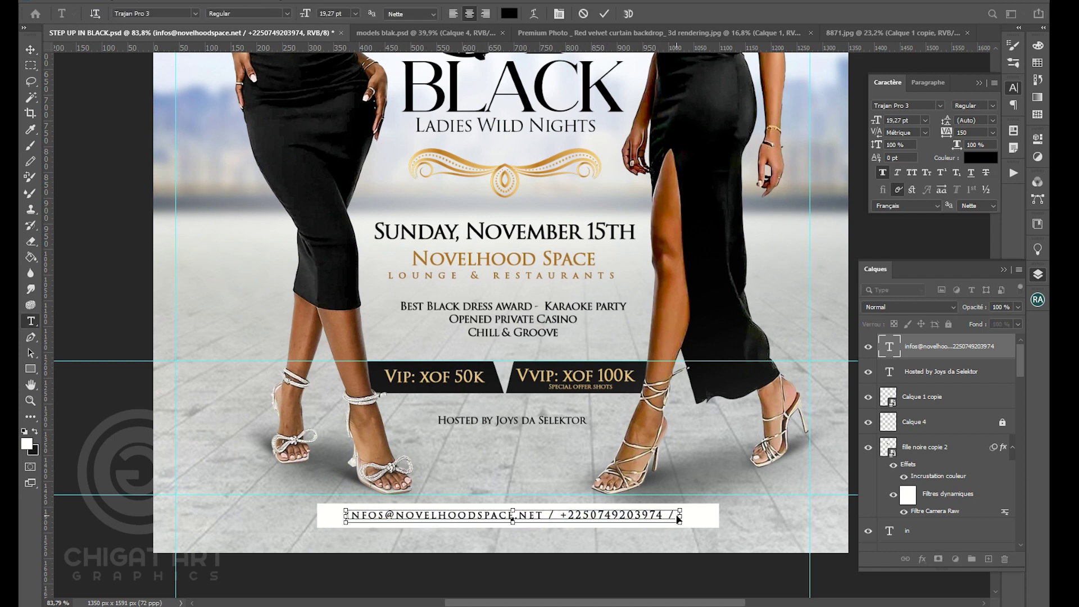
{"action": "key", "text": "ctrl+a"}
{"action": "left_click", "coordinate": [925, 120]}
{"action": "left_click", "coordinate": [922, 212]}
{"action": "key", "text": "ctrl+Return"}
{"action": "key", "text": "b"}
{"action": "left_click", "coordinate": [612, 524]}
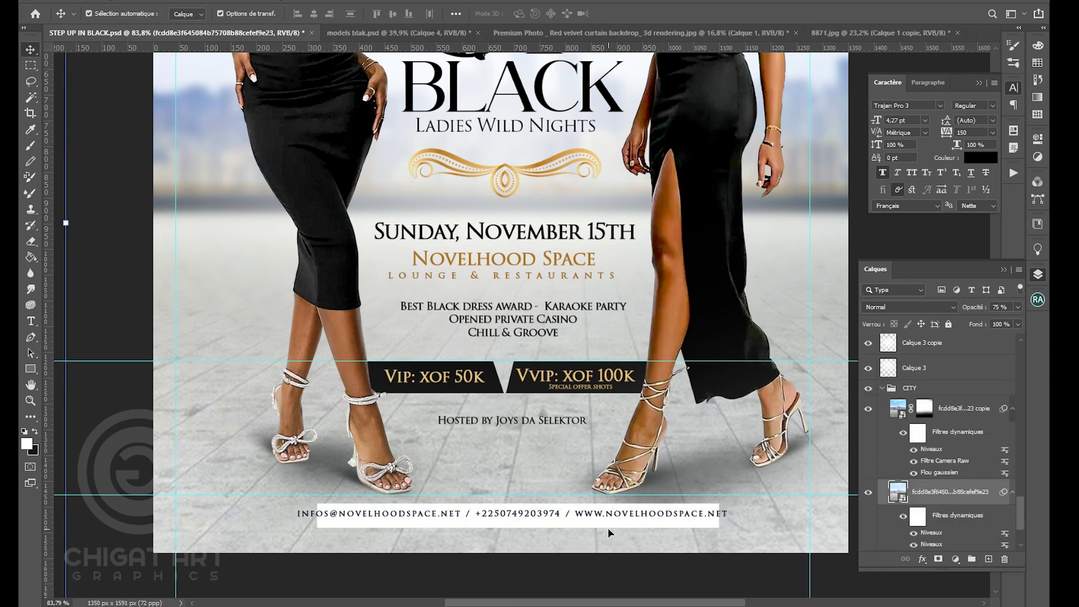
- Make the white contact bar slightly thinner and stretch it across the full width of the poster
{"action": "key", "text": "ctrl+t"}
{"action": "left_click_drag", "start_coordinate": [515, 528], "coordinate": [515, 526]}
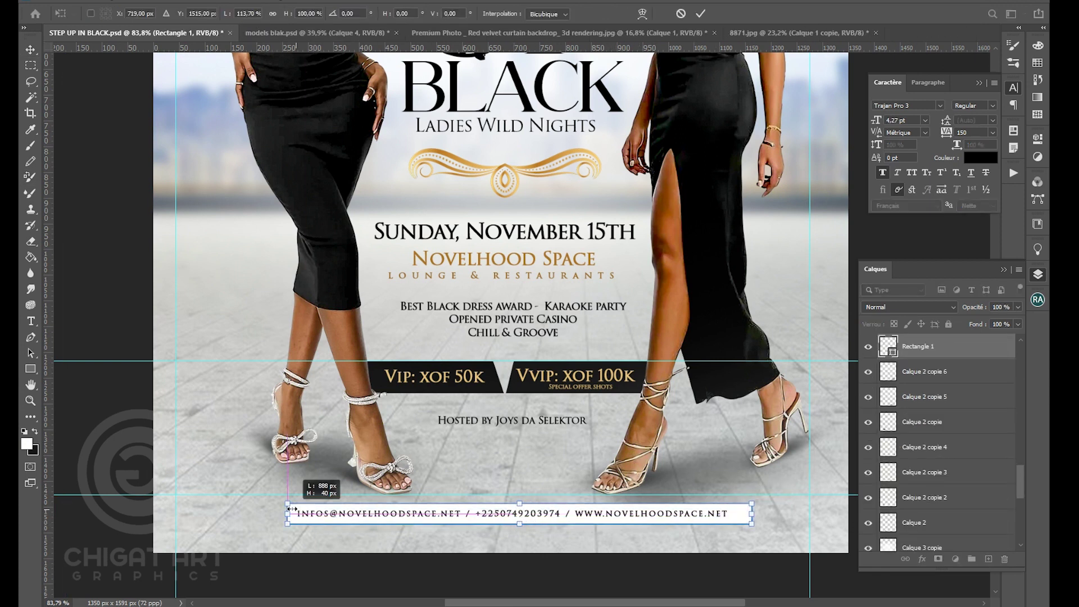
{"action": "scroll", "coordinate": [349, 509], "scroll_direction": "down", "scroll_amount": 6}
{"action": "scroll", "coordinate": [677, 546], "scroll_direction": "up", "scroll_amount": 1}
{"action": "scroll", "coordinate": [680, 563], "scroll_direction": "up", "scroll_amount": 2}
{"action": "left_click_drag", "start_coordinate": [679, 555], "coordinate": [743, 551]}
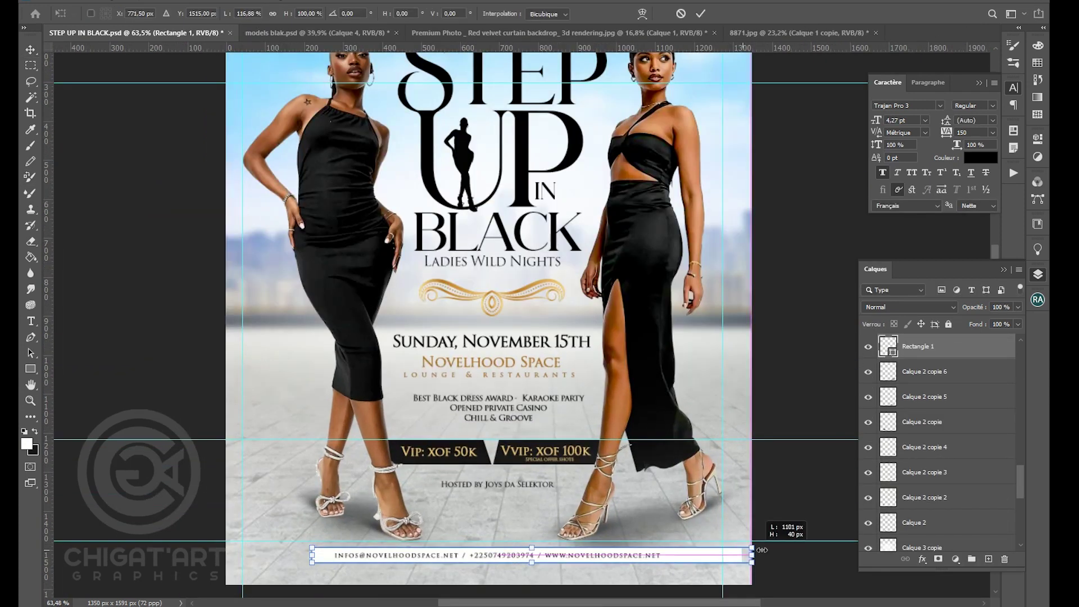
{"action": "left_click_drag", "start_coordinate": [216, 544], "coordinate": [216, 544]}
{"action": "key", "text": "Return"}
- Nudge the full-width bar and its contact text slightly higher and save the poster
{"action": "scroll", "coordinate": [464, 516], "scroll_direction": "up", "scroll_amount": 3}
{"action": "left_click", "coordinate": [474, 568]}
{"action": "scroll", "coordinate": [478, 552], "scroll_direction": "down", "scroll_amount": 4}
{"action": "left_click", "coordinate": [711, 532]}
{"action": "key", "text": "Up"}
{"action": "key", "text": "Up"}
{"action": "key", "text": "Up"}
{"action": "key", "text": "Up"}
{"action": "key", "text": "Up"}
{"action": "left_click", "coordinate": [652, 532]}
{"action": "left_click", "coordinate": [612, 531]}
{"action": "left_click", "coordinate": [613, 531]}
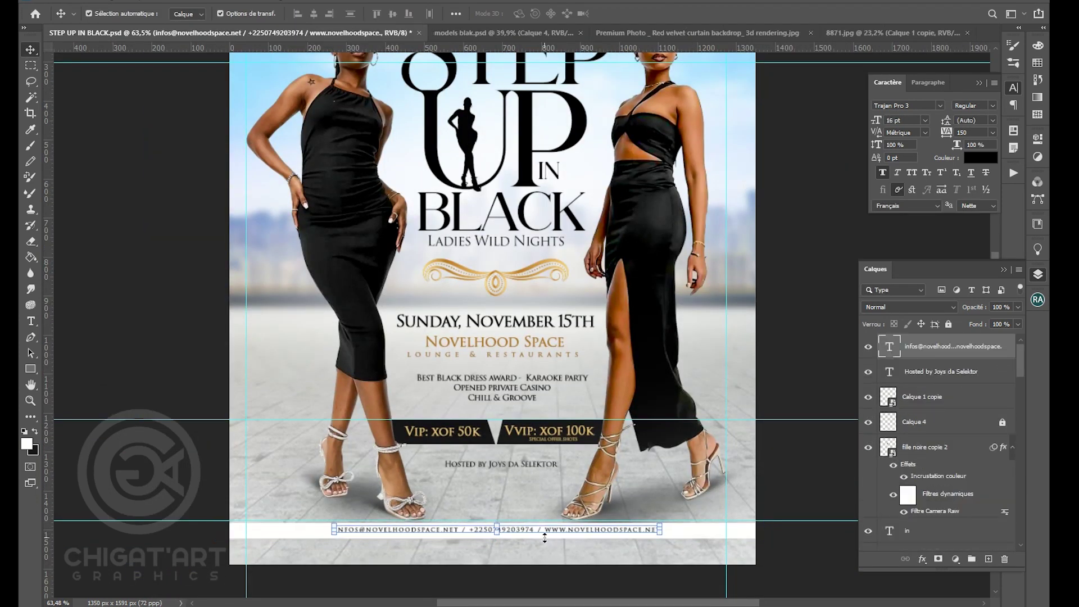
{"action": "scroll", "coordinate": [558, 536], "scroll_direction": "down", "scroll_amount": 1}
{"action": "scroll", "coordinate": [557, 535], "scroll_direction": "down", "scroll_amount": 1}
{"action": "left_click", "coordinate": [612, 553]}
{"action": "left_click", "coordinate": [614, 555]}
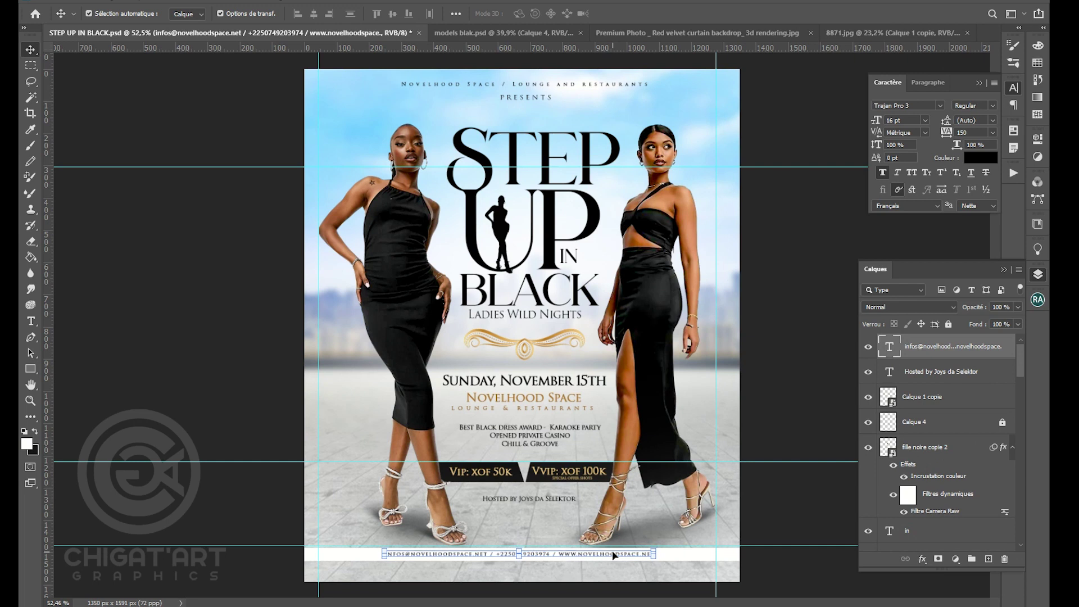
{"action": "left_click", "coordinate": [598, 423]}
{"action": "key", "text": "ctrl+s"}
- Recolour the full-width contact bar with the dark shade sampled from the price boxes
{"action": "scroll", "coordinate": [782, 528], "scroll_direction": "up", "scroll_amount": 2}
{"action": "left_click_drag", "start_coordinate": [781, 528], "coordinate": [700, 515]}
{"action": "left_click", "coordinate": [591, 554]}
{"action": "double_click", "coordinate": [888, 538]}
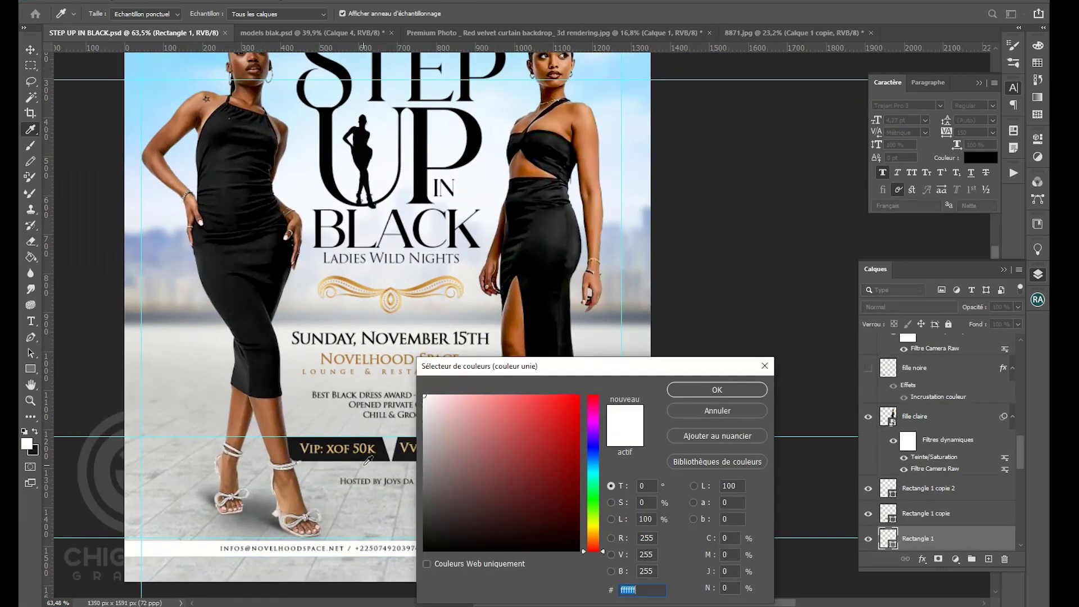
{"action": "left_click", "coordinate": [406, 458]}
{"action": "left_click", "coordinate": [718, 389]}
{"action": "scroll", "coordinate": [922, 393], "scroll_direction": "down", "scroll_amount": 3}
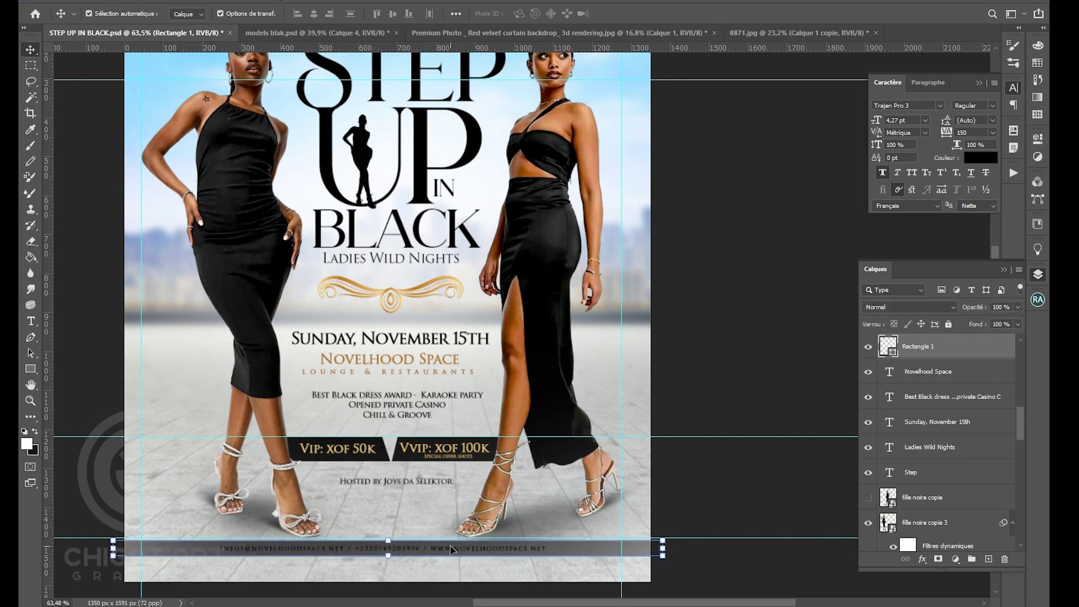
{"action": "scroll", "coordinate": [451, 550], "scroll_direction": "up", "scroll_amount": 2}
{"action": "scroll", "coordinate": [932, 354], "scroll_direction": "down", "scroll_amount": 5}
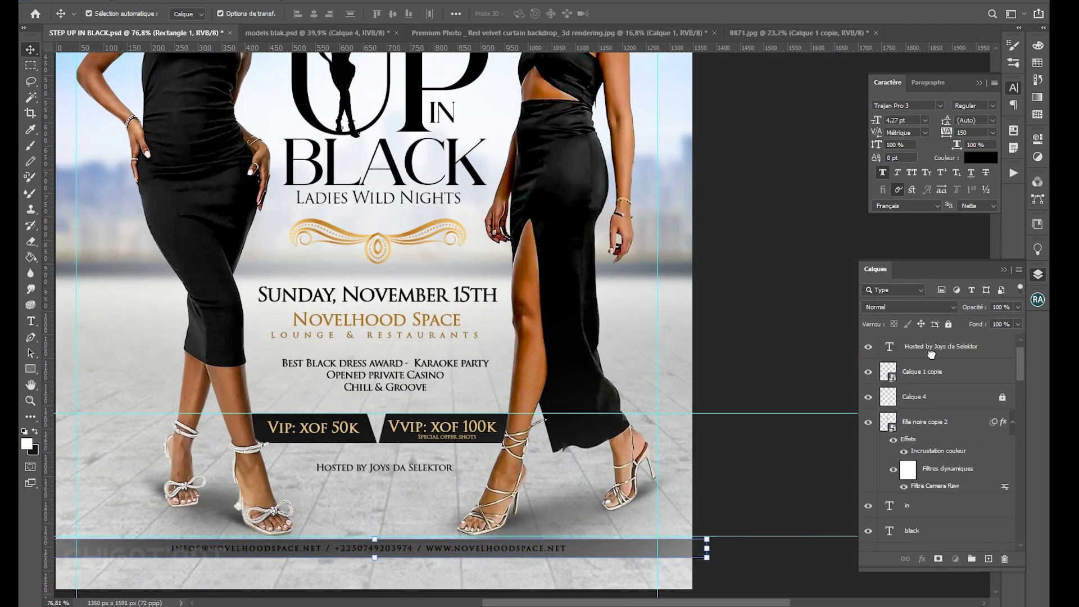
- Place the dark bar beneath the contact text and recolour the contact line with the gold sampled from the ornament
{"action": "left_click_drag", "start_coordinate": [932, 354], "coordinate": [932, 360]}
{"action": "left_click", "coordinate": [554, 550]}
{"action": "left_click", "coordinate": [981, 158]}
{"action": "left_click", "coordinate": [453, 223]}
{"action": "left_click", "coordinate": [718, 390]}
- Stretch the dark contact bar downward to 120% of its height
{"action": "left_click", "coordinate": [477, 454]}
{"action": "scroll", "coordinate": [477, 453], "scroll_direction": "down", "scroll_amount": 4}
{"action": "scroll", "coordinate": [477, 453], "scroll_direction": "up", "scroll_amount": 4}
{"action": "left_click", "coordinate": [401, 435]}
{"action": "key", "text": "ctrl+t"}
{"action": "left_click_drag", "start_coordinate": [401, 448], "coordinate": [401, 454]}
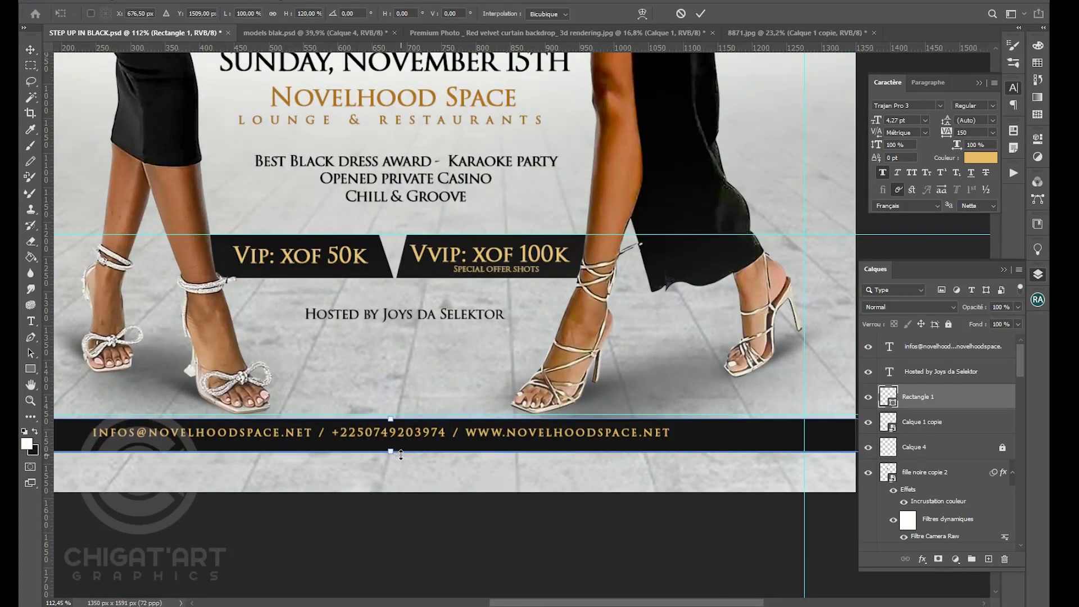
{"action": "key", "text": "Return"}
- Enlarge the contact line slightly, centre it within the dark bar and save the poster
{"action": "scroll", "coordinate": [437, 429], "scroll_direction": "down", "scroll_amount": 3}
{"action": "left_click", "coordinate": [437, 431]}
{"action": "left_click", "coordinate": [617, 437]}
{"action": "left_click", "coordinate": [596, 431]}
{"action": "left_click_drag", "start_coordinate": [612, 428], "coordinate": [645, 425]}
{"action": "left_click_drag", "start_coordinate": [538, 432], "coordinate": [547, 454]}
{"action": "key", "text": "Return"}
{"action": "scroll", "coordinate": [504, 489], "scroll_direction": "down", "scroll_amount": 4}
{"action": "left_click", "coordinate": [482, 540]}
{"action": "left_click", "coordinate": [522, 509]}
{"action": "scroll", "coordinate": [528, 495], "scroll_direction": "down", "scroll_amount": 2}
{"action": "key", "text": "ctrl+s"}
- Add a new layer clipped to the STEP text and draw a closed, curved pen path over the upper part of its letters
{"action": "scroll", "coordinate": [545, 313], "scroll_direction": "up", "scroll_amount": 6}
{"action": "scroll", "coordinate": [541, 101], "scroll_direction": "up", "scroll_amount": 4}
{"action": "left_click_drag", "start_coordinate": [541, 102], "coordinate": [476, 294]}
{"action": "left_click", "coordinate": [492, 242]}
{"action": "left_click", "coordinate": [989, 560]}
{"action": "scroll", "coordinate": [959, 487], "scroll_direction": "down", "scroll_amount": 2}
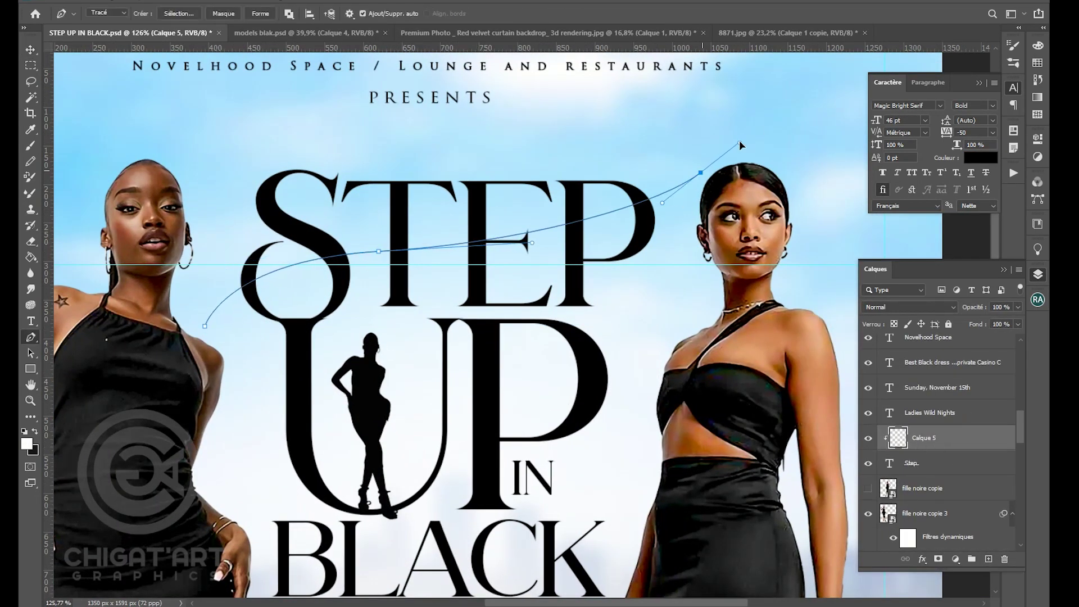
{"action": "right_click", "coordinate": [207, 326]}
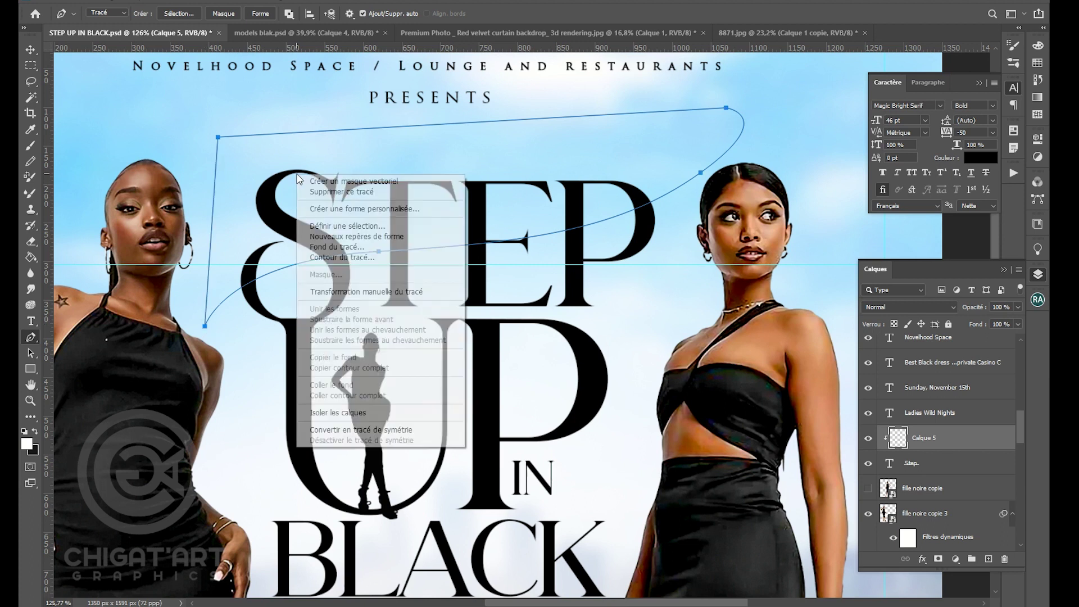
- Fill the curved path with white on the clipped layer and dismiss the path
{"action": "left_click", "coordinate": [349, 258]}
{"action": "left_click", "coordinate": [537, 148]}
{"action": "left_click", "coordinate": [528, 169]}
{"action": "key", "text": "Return"}
{"action": "key", "text": "Return"}
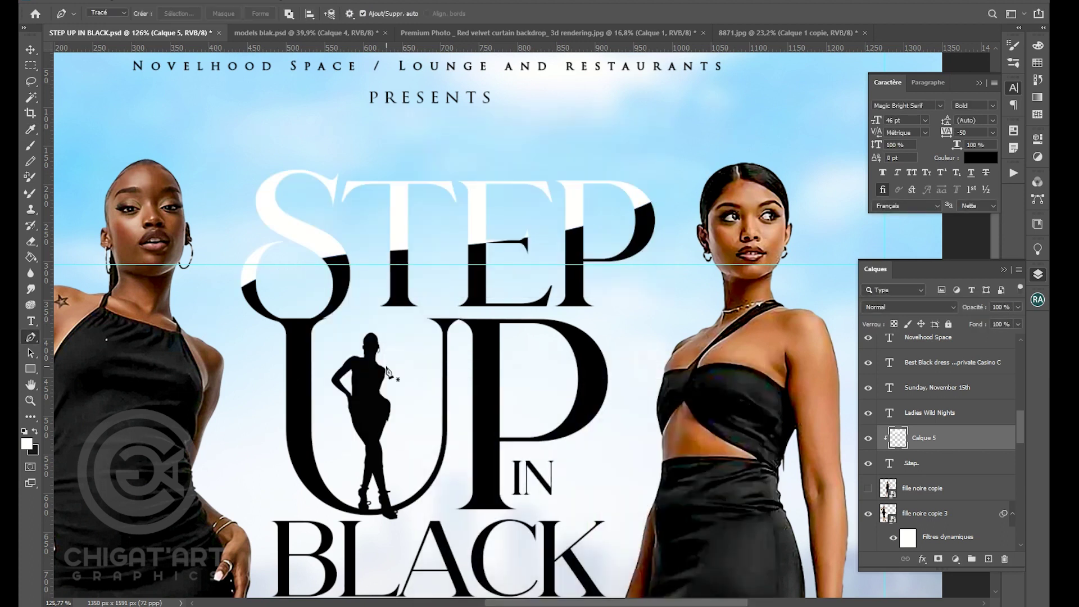
- Duplicate the white curved shape layer and combine the UP lettering with its woman silhouette into one smart object
{"action": "key", "text": "ctrl+j"}
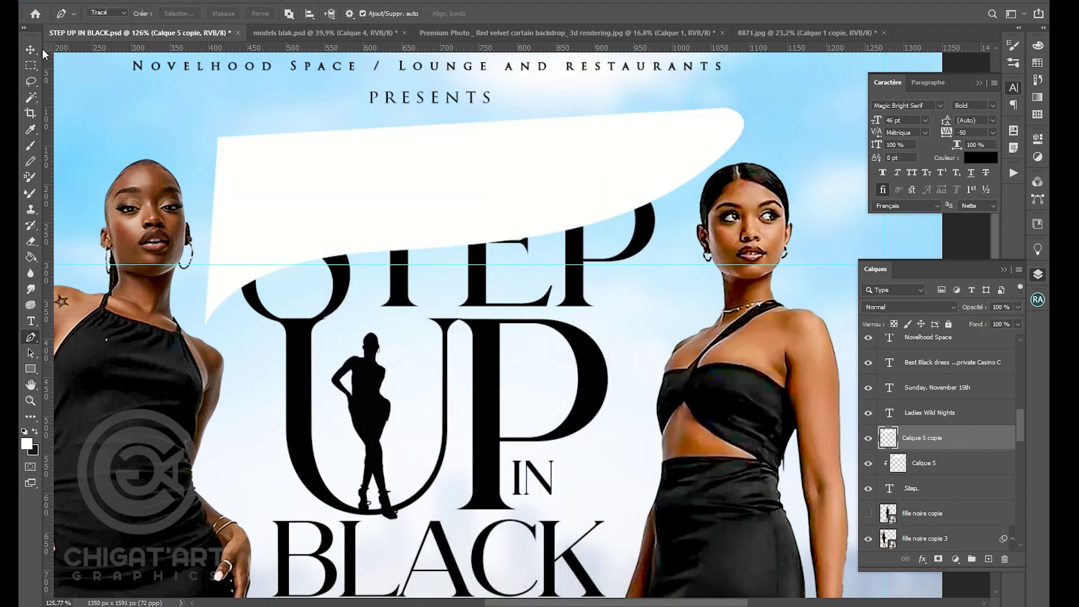
{"action": "key", "text": "v"}
{"action": "left_click", "coordinate": [365, 394]}
{"action": "left_click_drag", "start_coordinate": [977, 347], "coordinate": [980, 468]}
{"action": "left_click", "coordinate": [956, 480], "text": "ctrl"}
{"action": "right_click", "coordinate": [947, 393]}
{"action": "left_click", "coordinate": [810, 206]}
{"action": "left_click", "coordinate": [635, 172]}
{"action": "scroll", "coordinate": [956, 534], "scroll_direction": "down", "scroll_amount": 2}
{"action": "scroll", "coordinate": [955, 534], "scroll_direction": "up", "scroll_amount": 3}
{"action": "right_click", "coordinate": [980, 347]}
{"action": "left_click", "coordinate": [927, 510]}
- Move the duplicated white shape down over UP, clip it to the combined lettering and set its Fill to 40%
{"action": "left_click_drag", "start_coordinate": [598, 211], "coordinate": [614, 372]}
{"action": "key", "text": "ctrl+alt+g"}
{"action": "left_click_drag", "start_coordinate": [973, 338], "coordinate": [982, 338]}
- Fade the upper part of the UP highlight with a soft 400 px eraser and save the poster
{"action": "left_click", "coordinate": [28, 241]}
{"action": "mouse_move", "coordinate": [647, 427]}
{"action": "left_mouse_down"}
{"action": "mouse_move", "coordinate": [554, 376]}
{"action": "mouse_move", "coordinate": [373, 169]}
{"action": "mouse_move", "coordinate": [309, 253]}
{"action": "left_mouse_up"}
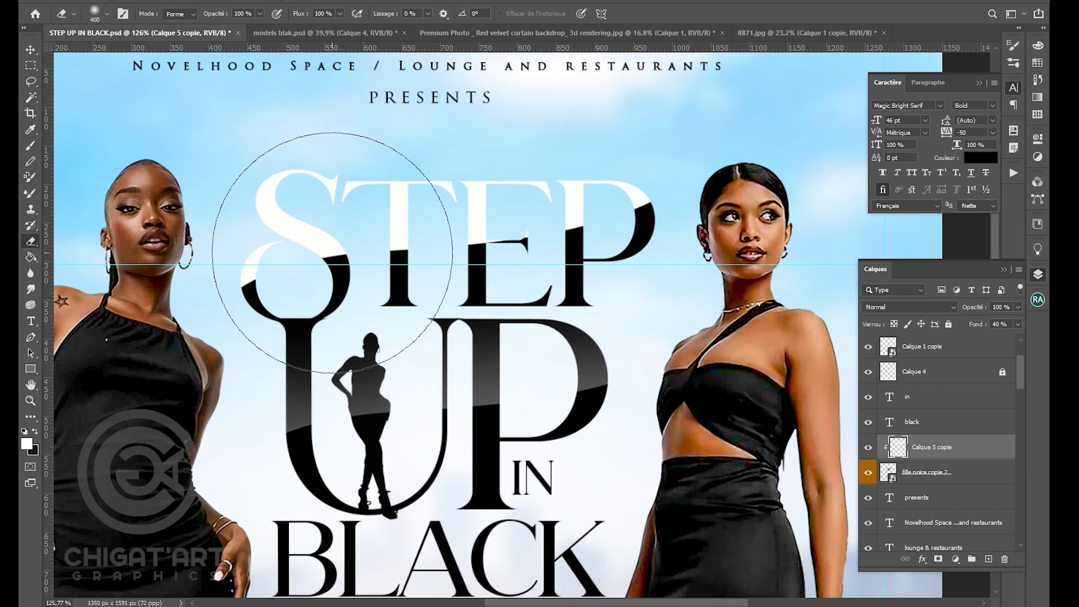
{"action": "scroll", "coordinate": [310, 253], "scroll_direction": "down", "scroll_amount": 5}
{"action": "scroll", "coordinate": [517, 260], "scroll_direction": "up", "scroll_amount": 5}
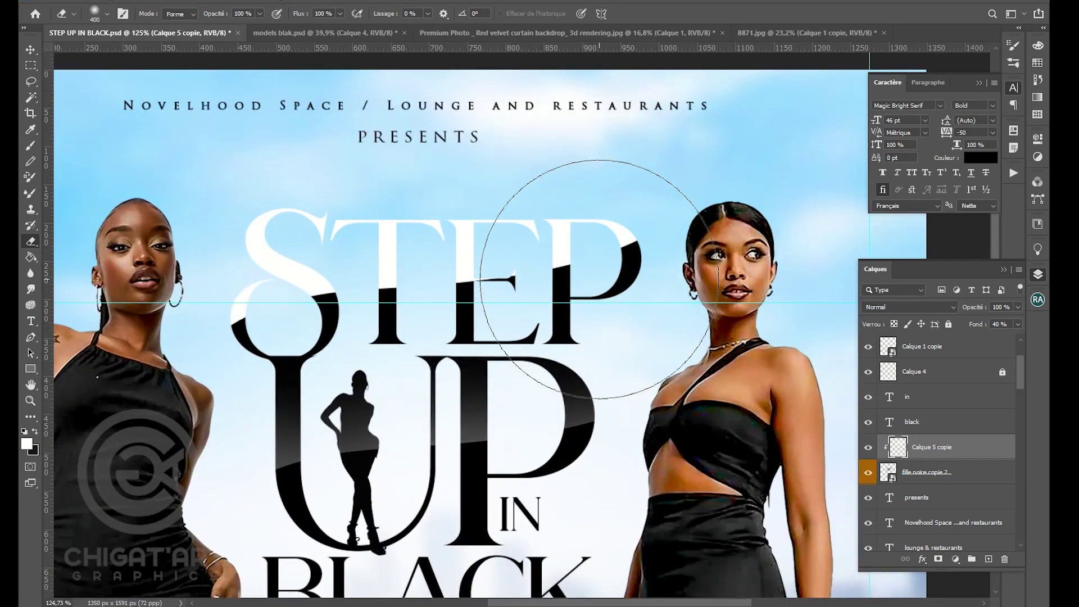
{"action": "left_click", "coordinate": [513, 336], "text": "ctrl"}
{"action": "scroll", "coordinate": [494, 356], "scroll_direction": "down", "scroll_amount": 3}
{"action": "key", "text": "v"}
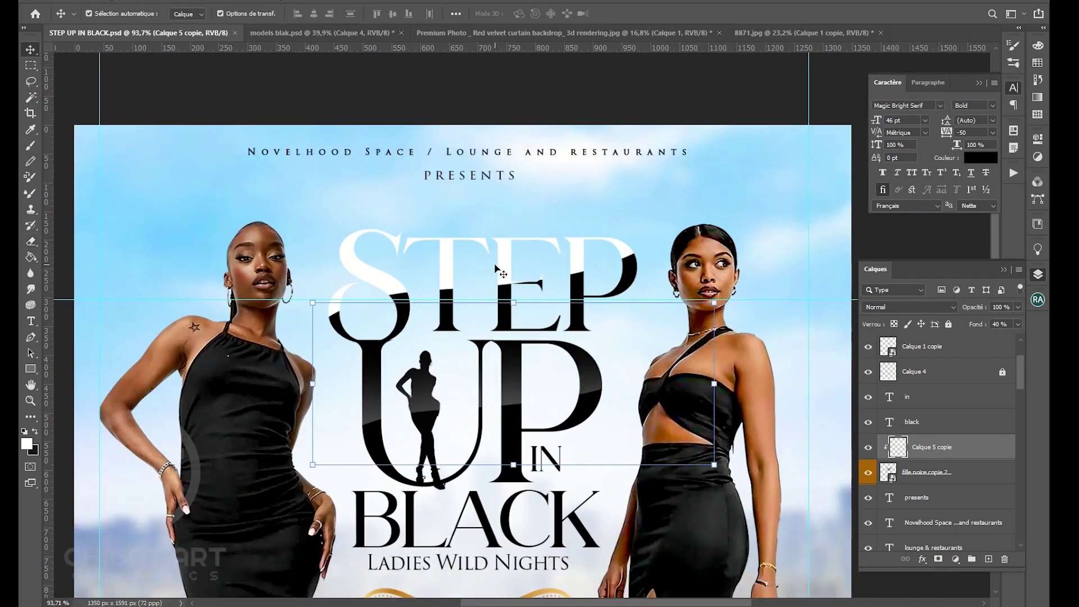
- Set the STEP highlight's Fill to 40% and fade its upper part with the soft 400 px eraser
{"action": "scroll", "coordinate": [494, 272], "scroll_direction": "up", "scroll_amount": 3}
{"action": "scroll", "coordinate": [808, 448], "scroll_direction": "down", "scroll_amount": 1}
{"action": "type", "text": "40"}
{"action": "key", "text": "Return"}
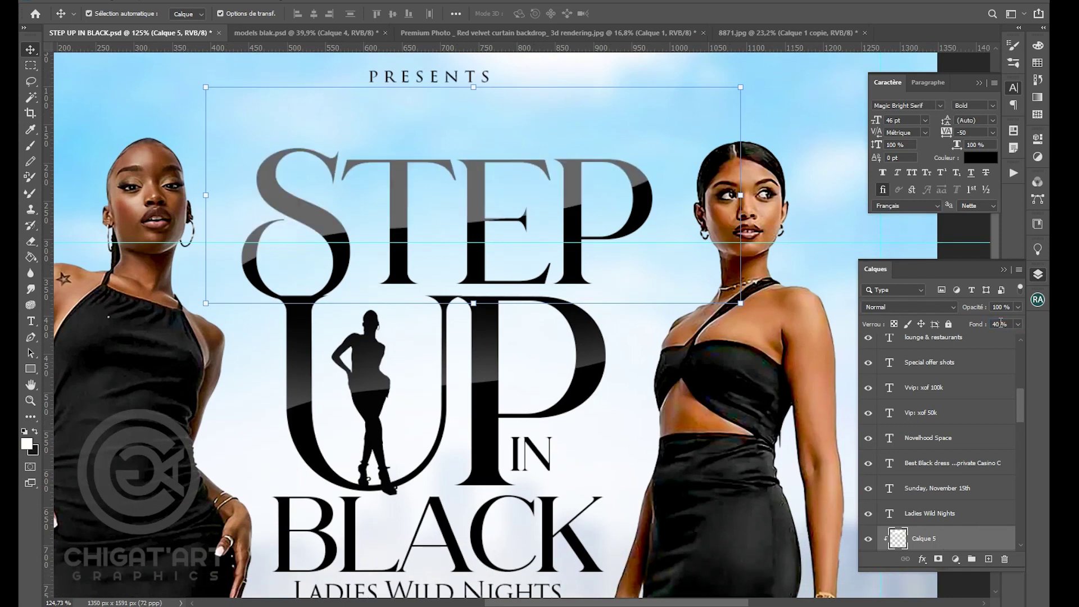
{"action": "left_click", "coordinate": [31, 241]}
{"action": "scroll", "coordinate": [556, 96], "scroll_direction": "down", "scroll_amount": 1}
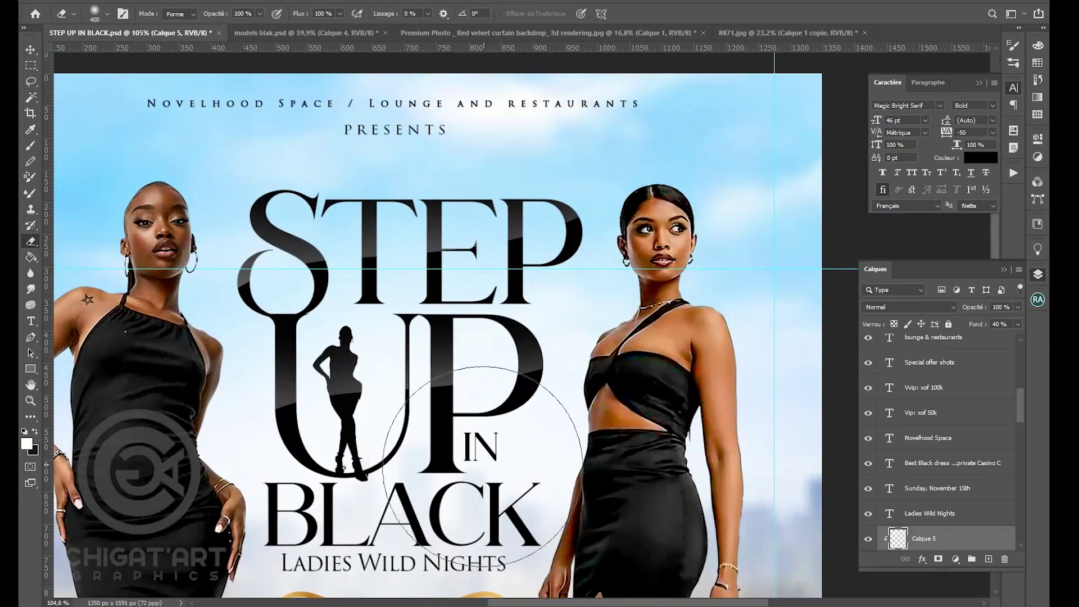
{"action": "scroll", "coordinate": [422, 337], "scroll_direction": "down", "scroll_amount": 1}
{"action": "key", "text": "v"}
- Label the BLACK text layer red and place a duplicate of the UP highlight layer directly above it
{"action": "left_click", "coordinate": [949, 347]}
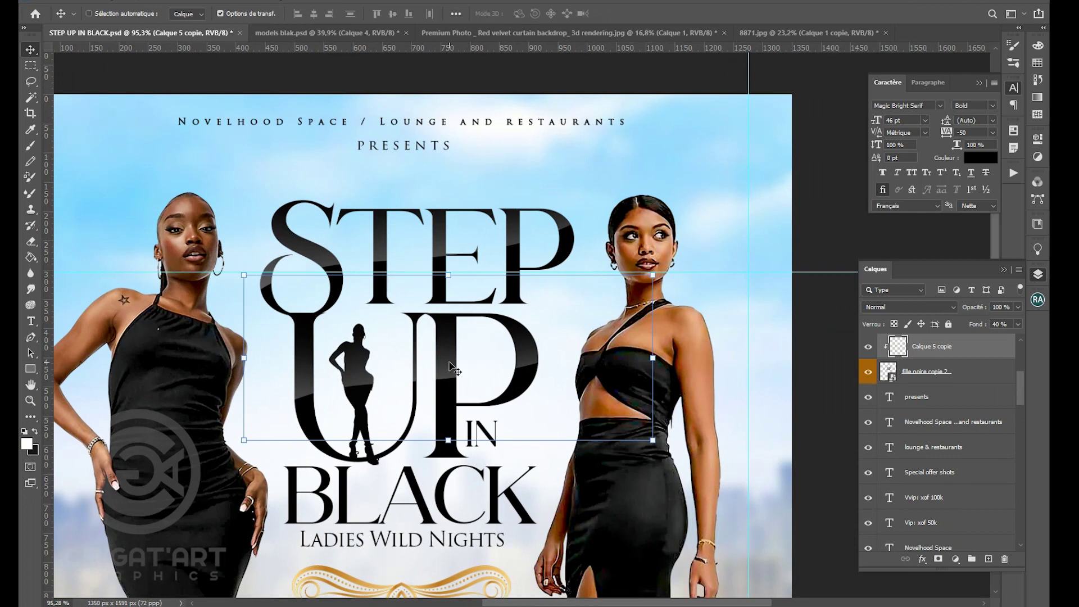
{"action": "left_click", "coordinate": [421, 495]}
{"action": "right_click", "coordinate": [938, 344]}
{"action": "left_click", "coordinate": [754, 464]}
{"action": "left_click_drag", "start_coordinate": [977, 376], "coordinate": [976, 338]}
{"action": "left_click", "coordinate": [898, 357], "text": "alt"}
{"action": "left_click", "coordinate": [898, 357], "text": "alt"}
{"action": "left_click", "coordinate": [945, 397]}
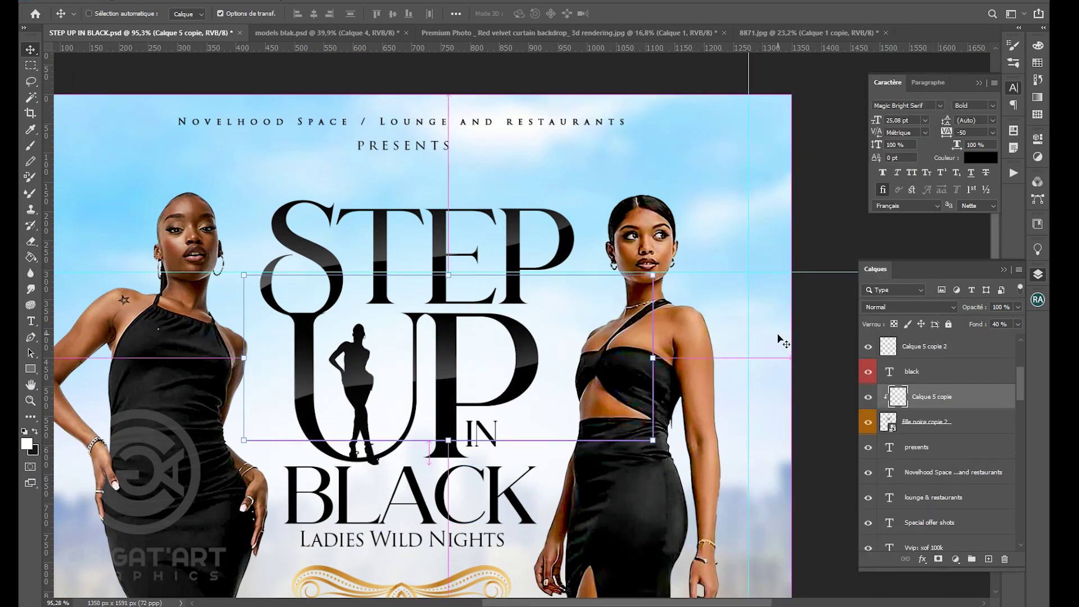
{"action": "left_click", "coordinate": [945, 347]}
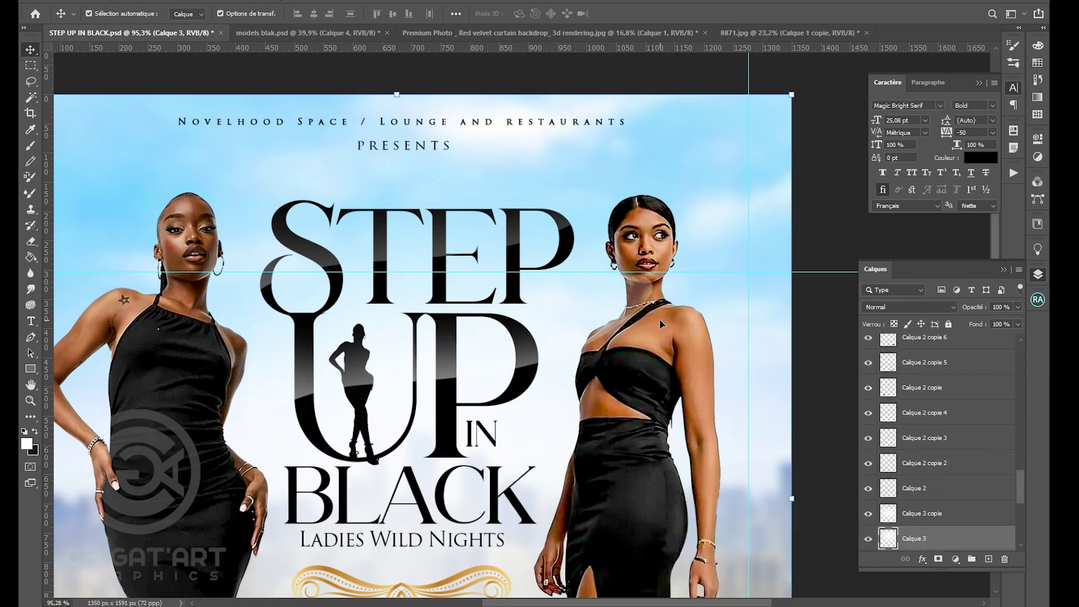
- Move the duplicated highlight down over BLACK, clip it to that text and save the poster
{"action": "left_click_drag", "start_coordinate": [477, 337], "coordinate": [475, 447]}
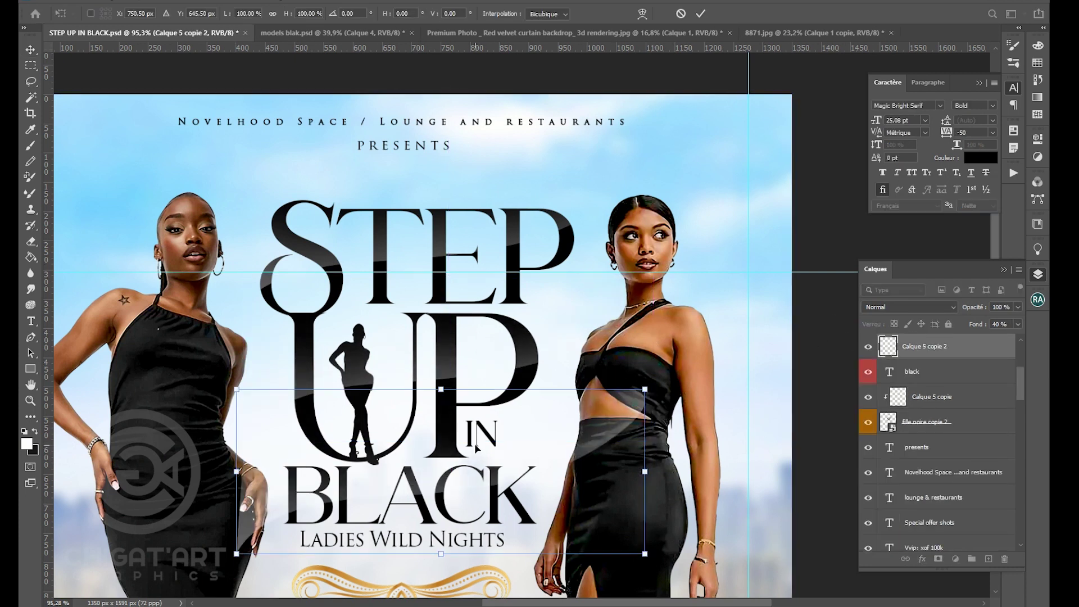
{"action": "left_click", "coordinate": [900, 358], "text": "alt"}
{"action": "left_click", "coordinate": [732, 318]}
{"action": "key", "text": "ctrl+s"}
- Examine the whole poster and the glossy highlights on its title
{"action": "scroll", "coordinate": [677, 298], "scroll_direction": "down", "scroll_amount": 4}
{"action": "scroll", "coordinate": [674, 320], "scroll_direction": "up", "scroll_amount": 1}
{"action": "scroll", "coordinate": [673, 314], "scroll_direction": "up", "scroll_amount": 2}
{"action": "scroll", "coordinate": [677, 309], "scroll_direction": "down", "scroll_amount": 4}
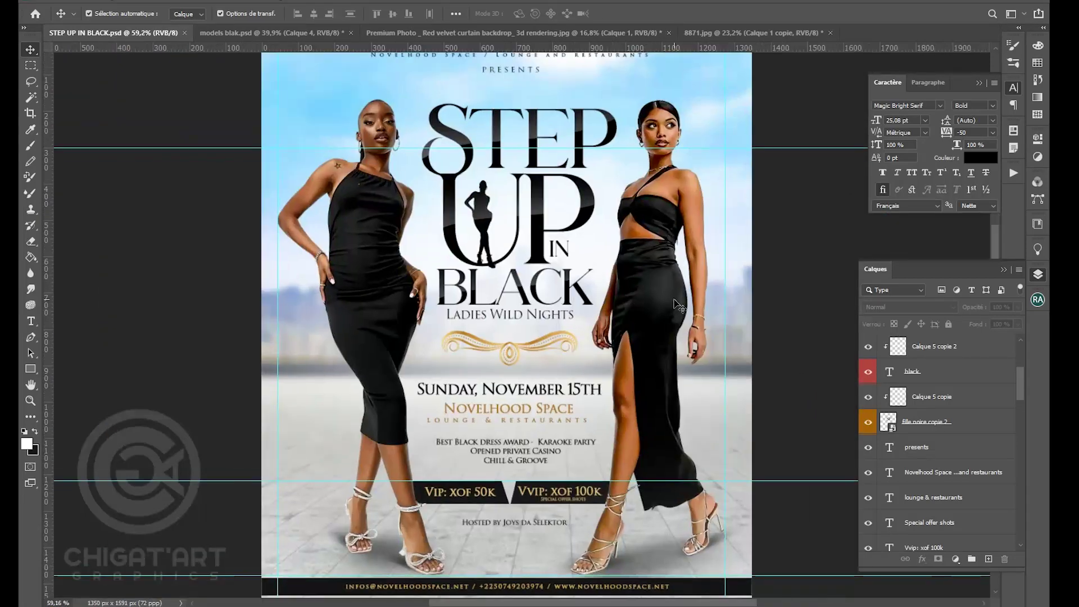
{"action": "left_click", "coordinate": [669, 225]}
{"action": "left_click", "coordinate": [456, 248]}
{"action": "scroll", "coordinate": [459, 248], "scroll_direction": "down", "scroll_amount": 2}
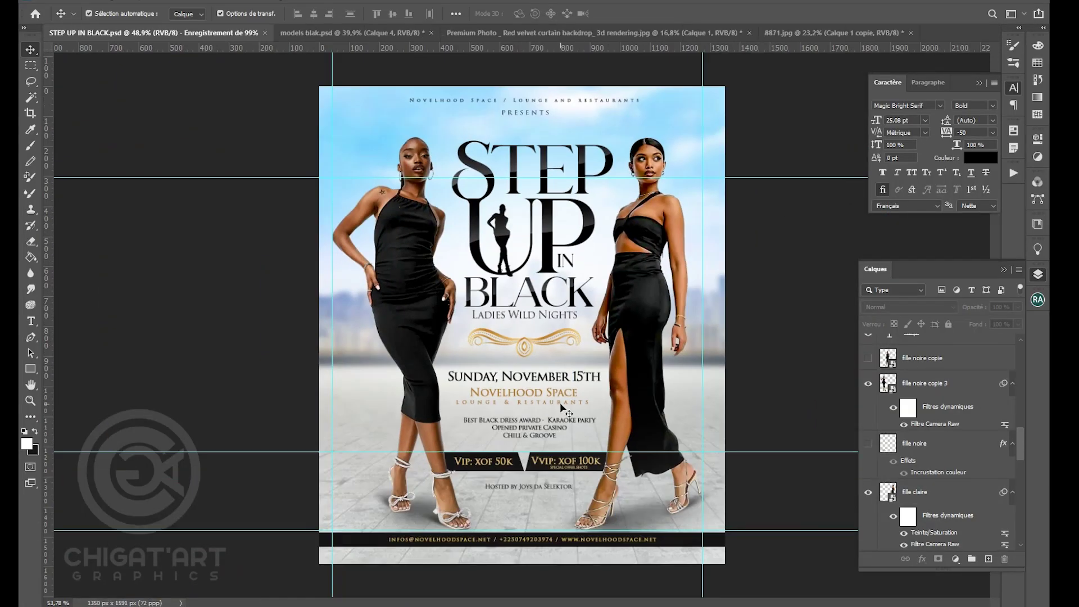
{"action": "scroll", "coordinate": [561, 408], "scroll_direction": "up", "scroll_amount": 1}
{"action": "scroll", "coordinate": [566, 161], "scroll_direction": "down", "scroll_amount": 1}
{"action": "scroll", "coordinate": [511, 281], "scroll_direction": "up", "scroll_amount": 2}
{"action": "scroll", "coordinate": [324, 391], "scroll_direction": "down", "scroll_amount": 2}
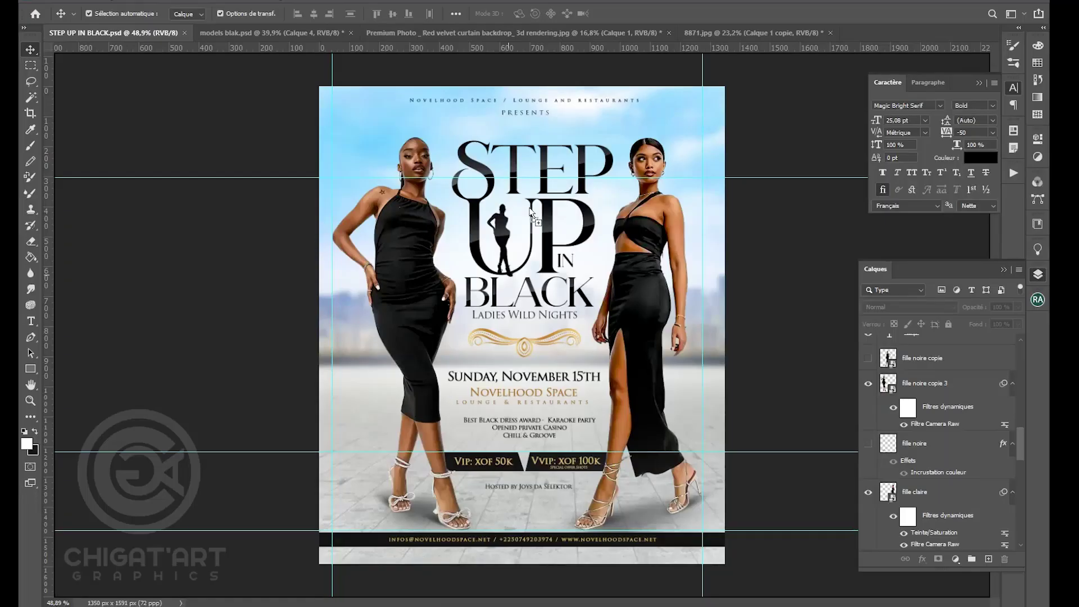
- Place the orange lens flare image at the top of the layer stack and set its blend mode to Superposition (Screen)
{"action": "left_click_drag", "start_coordinate": [530, 212], "coordinate": [530, 213]}
{"action": "scroll", "coordinate": [579, 259], "scroll_direction": "up", "scroll_amount": 3}
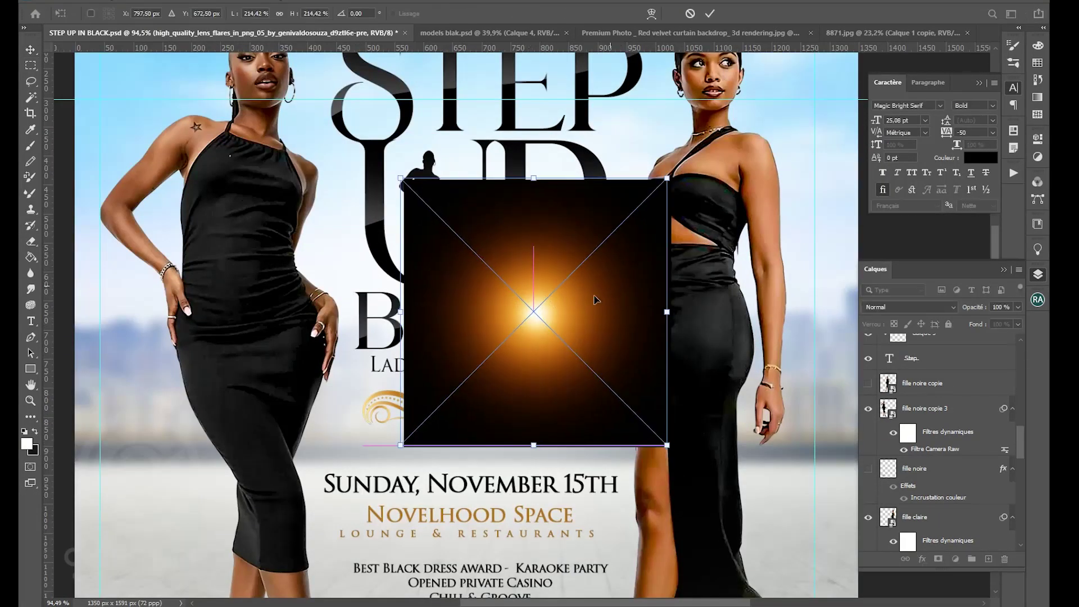
{"action": "left_click", "coordinate": [909, 307]}
{"action": "left_click", "coordinate": [922, 393]}
{"action": "scroll", "coordinate": [624, 315], "scroll_direction": "down", "scroll_amount": 3}
{"action": "scroll", "coordinate": [632, 318], "scroll_direction": "up", "scroll_amount": 1}
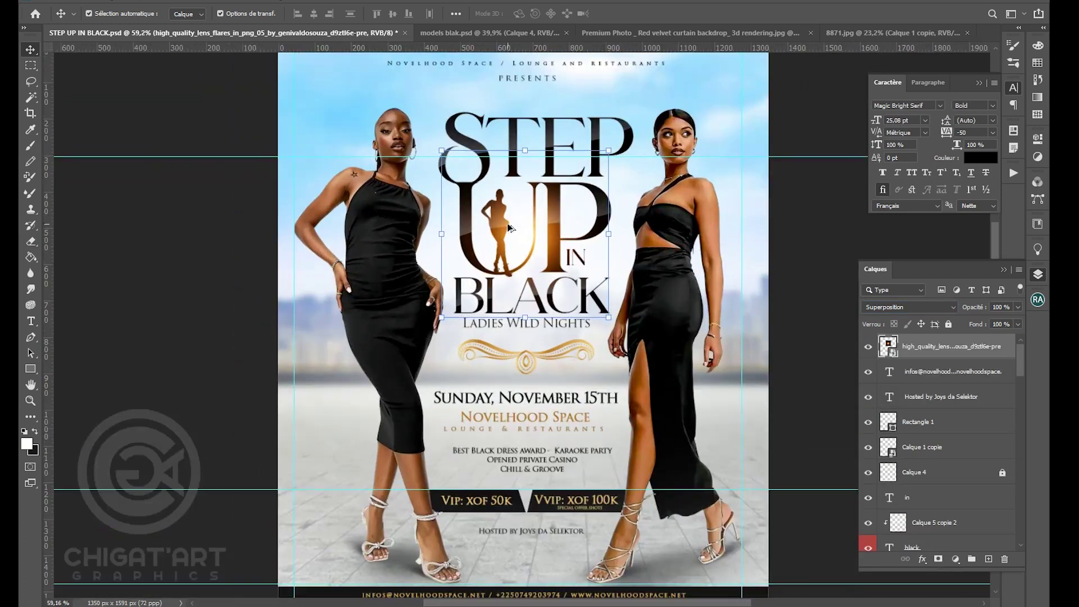
- Move the lens flare between the P of STEP and the model in the cut-out dress, with its opacity at 77%
{"action": "left_click_drag", "start_coordinate": [542, 232], "coordinate": [642, 158]}
{"action": "scroll", "coordinate": [648, 163], "scroll_direction": "up", "scroll_amount": 3}
{"action": "left_click_drag", "start_coordinate": [734, 276], "coordinate": [750, 292]}
- Duplicate the lens flare, place the copy between the halter-dress model and the U of UP, and make it smaller
{"action": "left_click_drag", "start_coordinate": [687, 221], "coordinate": [450, 306]}
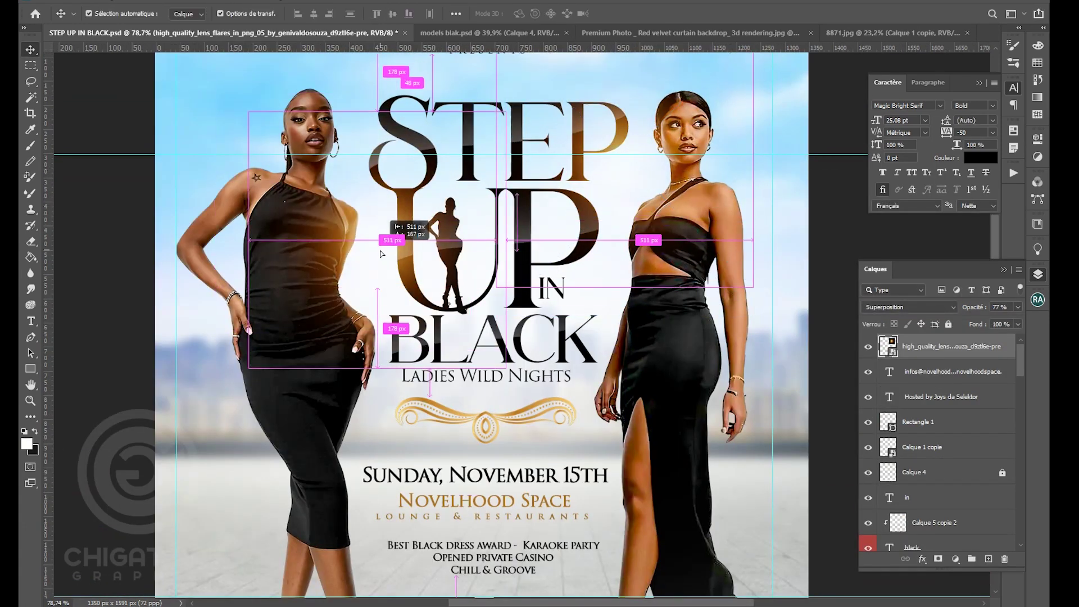
{"action": "scroll", "coordinate": [450, 306], "scroll_direction": "down", "scroll_amount": 3}
{"action": "left_click_drag", "start_coordinate": [540, 152], "coordinate": [521, 171]}
{"action": "left_click_drag", "start_coordinate": [498, 195], "coordinate": [506, 194]}
{"action": "key", "text": "Return"}
{"action": "scroll", "coordinate": [451, 265], "scroll_direction": "up", "scroll_amount": 3}
{"action": "left_click_drag", "start_coordinate": [450, 267], "coordinate": [461, 283]}
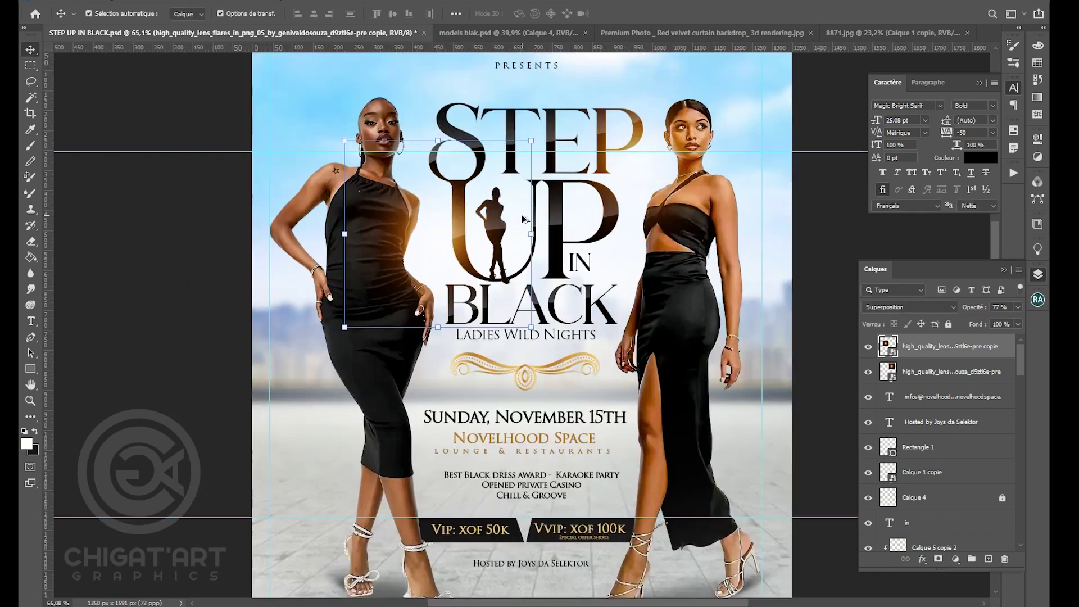
- Adjust the size and position of the flare beside the cut-out dress model, then deselect it
{"action": "left_click", "coordinate": [246, 231]}
{"action": "left_click", "coordinate": [655, 216]}
{"action": "left_click_drag", "start_coordinate": [711, 260], "coordinate": [730, 276]}
{"action": "left_click_drag", "start_coordinate": [623, 202], "coordinate": [633, 212]}
{"action": "key", "text": "Return"}
{"action": "scroll", "coordinate": [624, 211], "scroll_direction": "down", "scroll_amount": 4}
{"action": "left_click", "coordinate": [338, 273]}
{"action": "scroll", "coordinate": [529, 286], "scroll_direction": "up", "scroll_amount": 4}
{"action": "scroll", "coordinate": [260, 275], "scroll_direction": "down", "scroll_amount": 3}
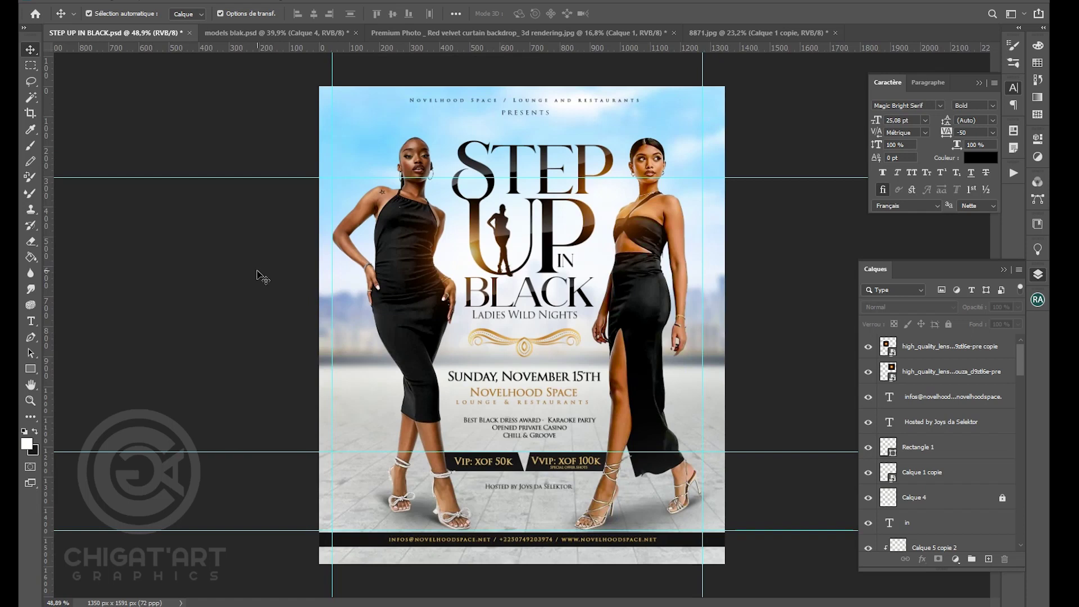
- Duplicate the flare once more outward over the halter-dress model and lower the copy's saturation with a Hue/Saturation filter
{"action": "scroll", "coordinate": [259, 273], "scroll_direction": "up", "scroll_amount": 1}
{"action": "left_click_drag", "start_coordinate": [460, 252], "coordinate": [309, 258]}
{"action": "key", "text": "ctrl+u"}
{"action": "left_click_drag", "start_coordinate": [787, 373], "coordinate": [725, 374]}
{"action": "left_click", "coordinate": [954, 277]}
- Place the desaturated flare beside the halter-dress model's thighs, copy it beside the other model's, and move both layers beneath the STEP text
{"action": "left_click_drag", "start_coordinate": [323, 275], "coordinate": [321, 215]}
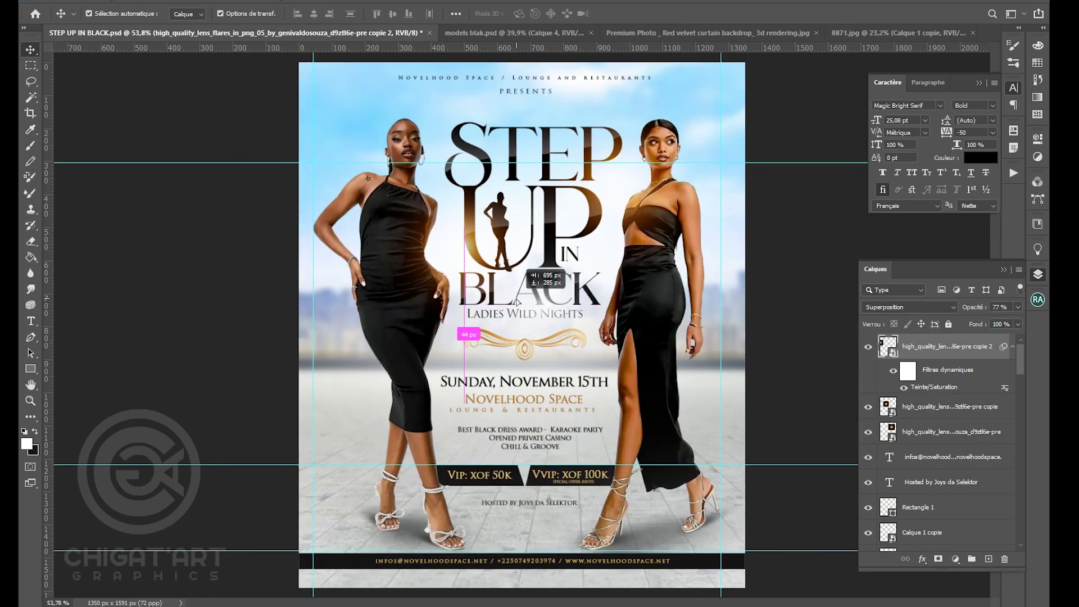
{"action": "left_click_drag", "start_coordinate": [462, 366], "coordinate": [616, 366]}
{"action": "left_click", "coordinate": [934, 406], "text": "shift"}
{"action": "left_click_drag", "start_coordinate": [933, 407], "coordinate": [967, 576]}
- Set the tracking of the three-line activities text to -25
{"action": "left_click", "coordinate": [583, 388]}
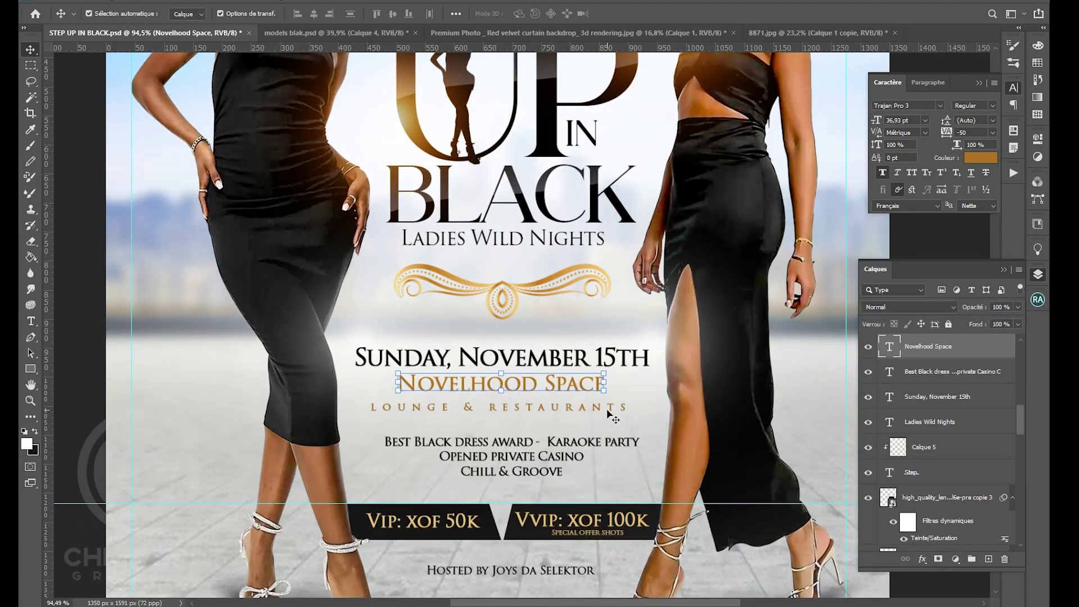
{"action": "left_click_drag", "start_coordinate": [607, 411], "coordinate": [619, 432]}
{"action": "left_click", "coordinate": [595, 442]}
{"action": "left_click", "coordinate": [992, 132]}
{"action": "left_click", "coordinate": [970, 172]}
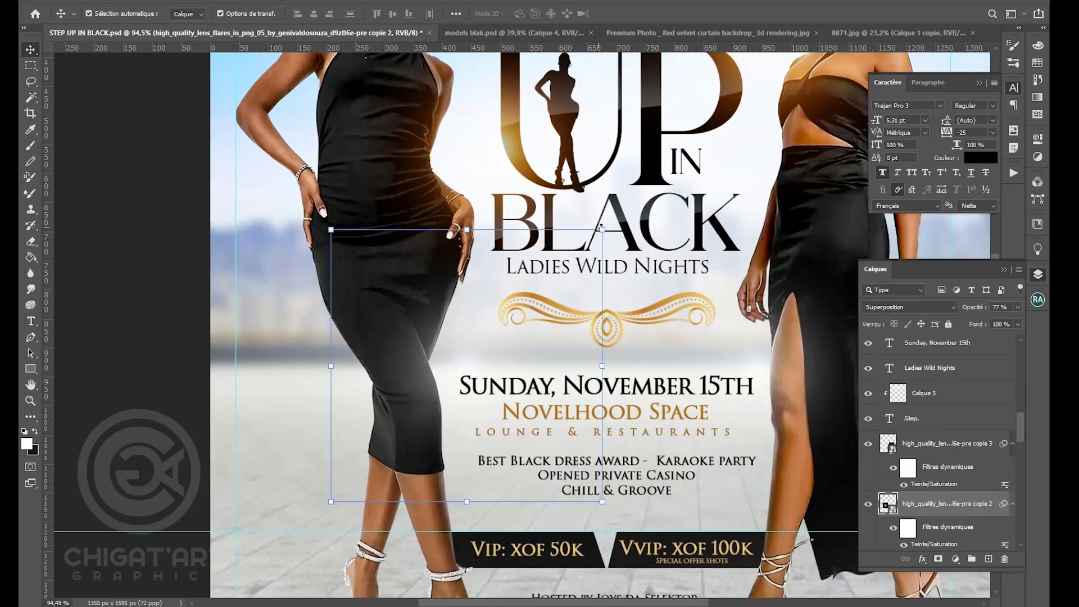
- Scale down the two desaturated flares beside the models' thighs
{"action": "key", "text": "ctrl+t"}
{"action": "left_click_drag", "start_coordinate": [597, 233], "coordinate": [476, 267]}
{"action": "key", "text": "Return"}
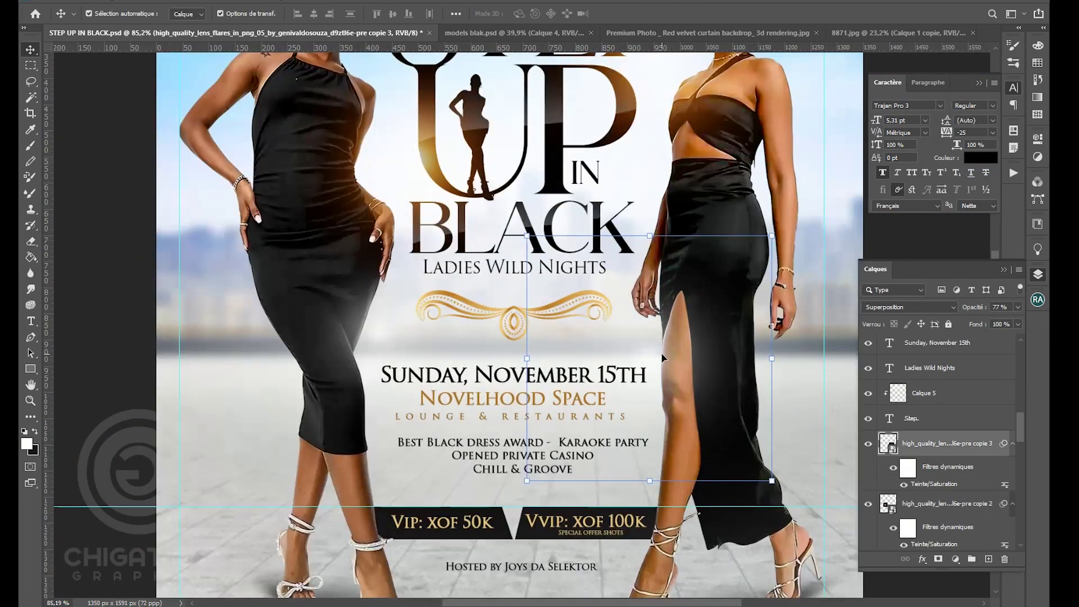
{"action": "key", "text": "ctrl+t"}
{"action": "left_click_drag", "start_coordinate": [689, 297], "coordinate": [705, 290]}
{"action": "key", "text": "Return"}
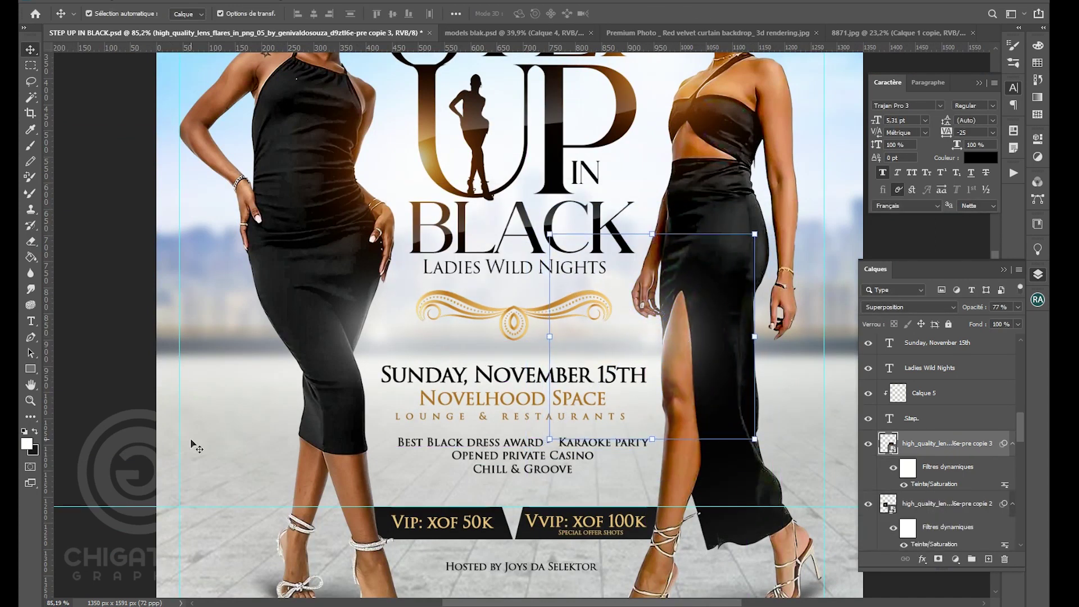
- Deselect the flares and add a new empty layer just above the "fille noire copie" layer
{"action": "scroll", "coordinate": [191, 444], "scroll_direction": "down", "scroll_amount": 3}
{"action": "left_click", "coordinate": [75, 428]}
{"action": "key", "text": "ctrl+0"}
{"action": "left_click", "coordinate": [444, 347]}
{"action": "left_click", "coordinate": [330, 393]}
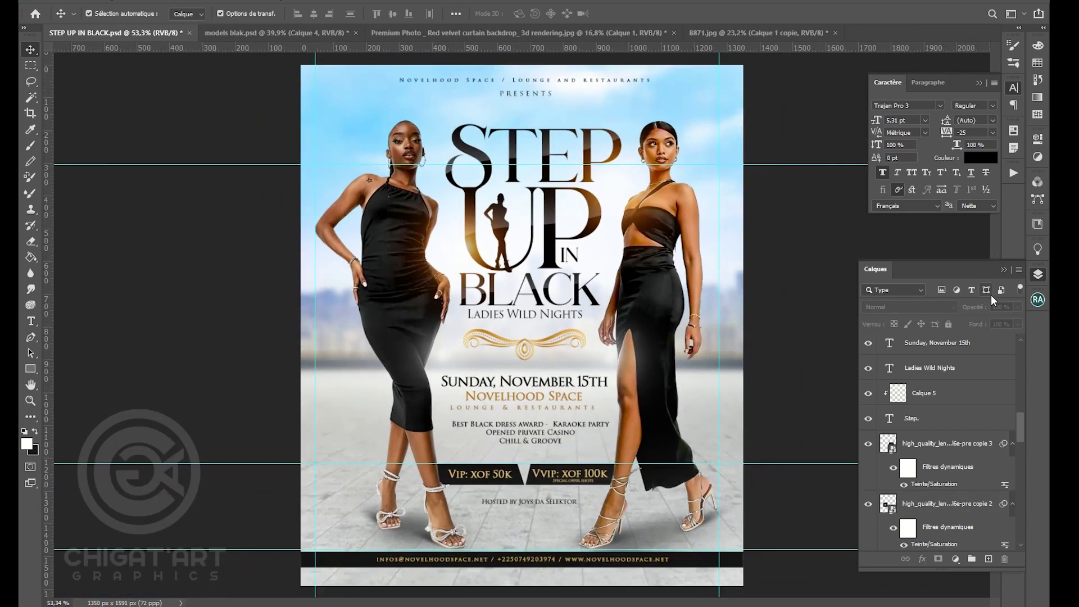
{"action": "scroll", "coordinate": [971, 429], "scroll_direction": "up", "scroll_amount": 5}
{"action": "scroll", "coordinate": [967, 439], "scroll_direction": "down", "scroll_amount": 8}
{"action": "left_click", "coordinate": [950, 489]}
{"action": "left_click", "coordinate": [989, 559]}
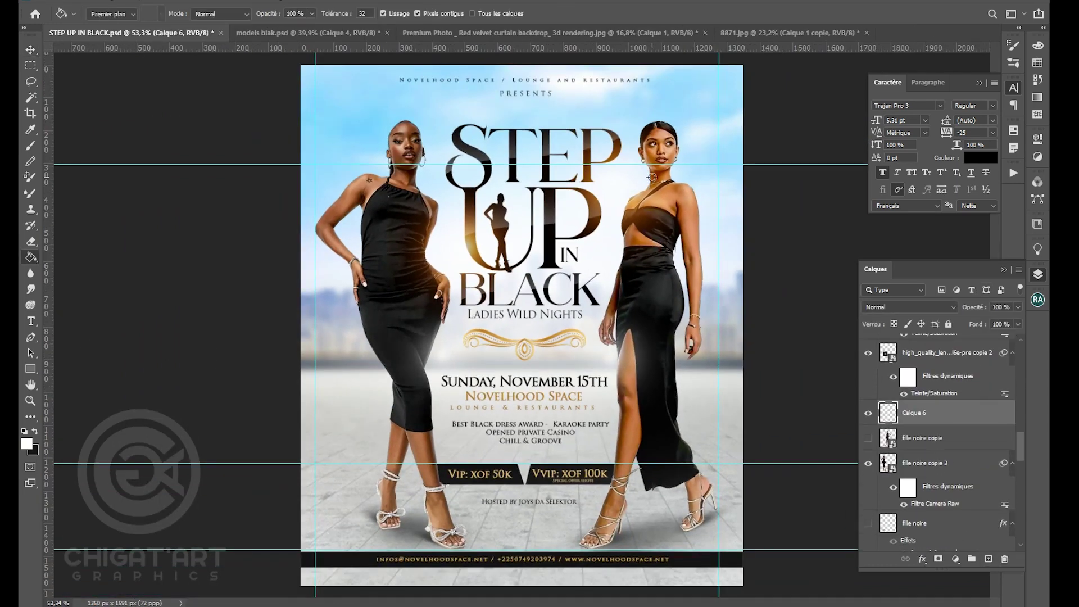
- Fill the new layer with an orange tone sampled from the poster
{"action": "scroll", "coordinate": [653, 177], "scroll_direction": "up", "scroll_amount": 5}
{"action": "left_click", "coordinate": [578, 229], "text": "alt"}
{"action": "scroll", "coordinate": [578, 228], "scroll_direction": "down", "scroll_amount": 5}
{"action": "left_click", "coordinate": [470, 343]}
- Try several blend modes on the orange layer, including Saturation, and set it to Couleur (Color)
{"action": "left_click", "coordinate": [911, 307]}
{"action": "scroll", "coordinate": [918, 304], "scroll_direction": "down", "scroll_amount": 19}
{"action": "scroll", "coordinate": [910, 307], "scroll_direction": "down", "scroll_amount": 5}
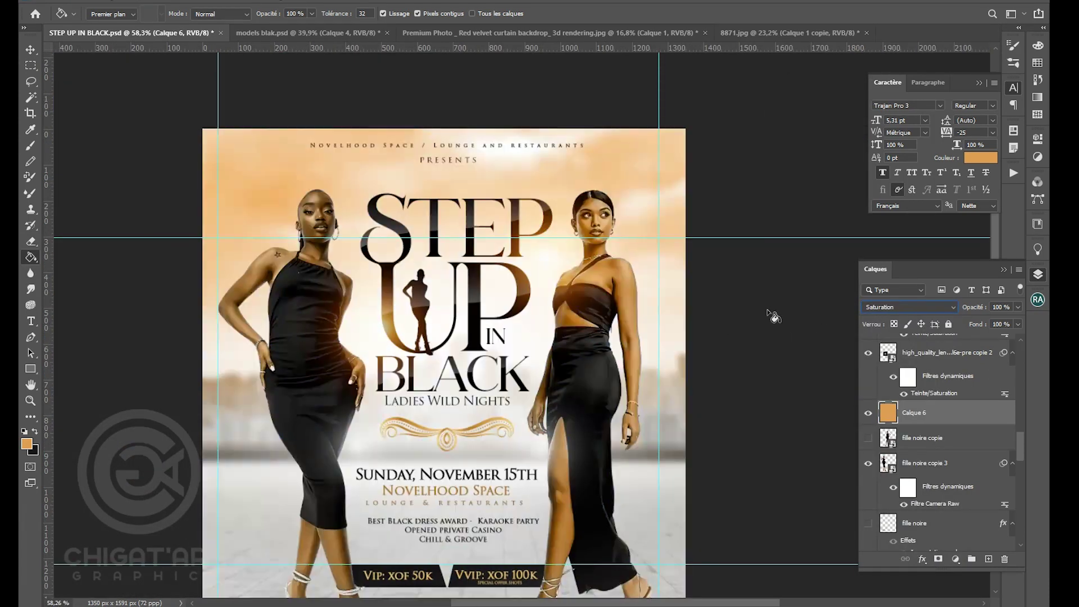
{"action": "key", "text": "Down"}
{"action": "key", "text": "Down"}
{"action": "key", "text": "Up"}
{"action": "left_click", "coordinate": [31, 50]}
{"action": "scroll", "coordinate": [732, 340], "scroll_direction": "down", "scroll_amount": 2}
{"action": "left_click", "coordinate": [916, 308]}
{"action": "left_click", "coordinate": [922, 306]}
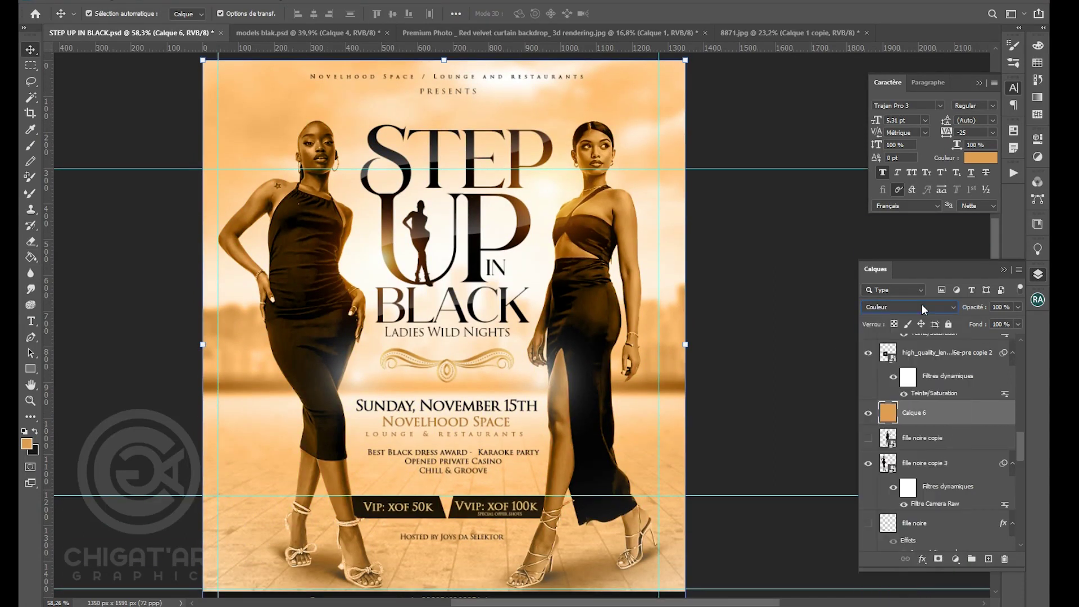
- Change the orange layer's blend mode to Lumière tamisée (Soft Light)
{"action": "left_click", "coordinate": [788, 184]}
{"action": "left_click", "coordinate": [936, 412]}
{"action": "left_click", "coordinate": [913, 305]}
{"action": "key", "text": "Down"}
{"action": "key", "text": "Down"}
{"action": "key", "text": "Down"}
{"action": "key", "text": "Down"}
{"action": "key", "text": "Down"}
{"action": "key", "text": "Down"}
{"action": "key", "text": "Down"}
{"action": "key", "text": "Down"}
{"action": "key", "text": "Down"}
{"action": "key", "text": "Down"}
{"action": "key", "text": "Down"}
{"action": "key", "text": "Down"}
{"action": "key", "text": "Down"}
- Lower the orange layer's fill to 29%, toggle its visibility to compare the effect, and deselect it
{"action": "left_click_drag", "start_coordinate": [1018, 324], "coordinate": [987, 339]}
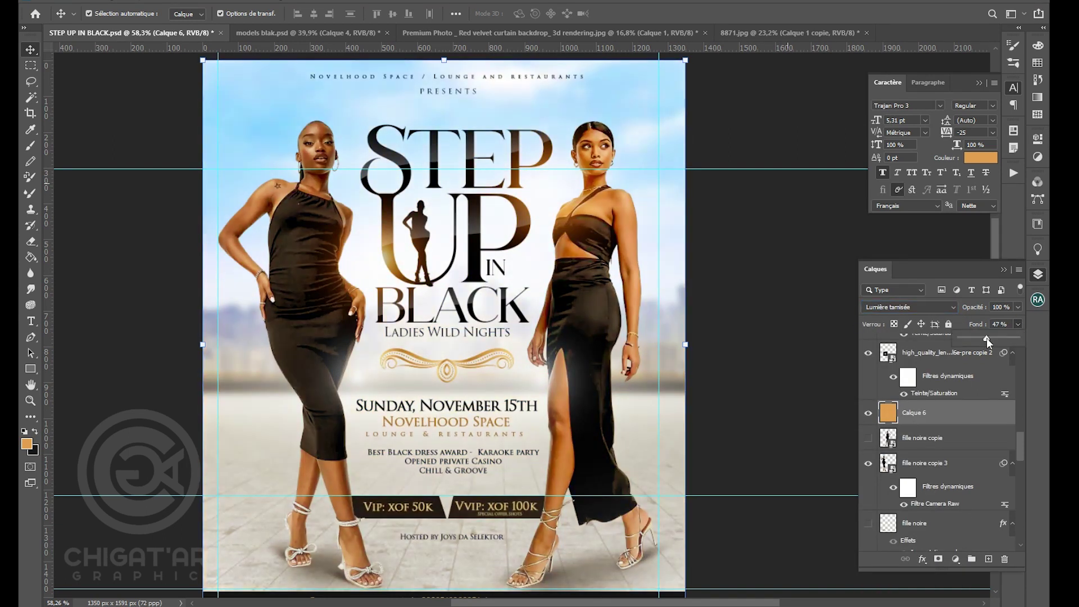
{"action": "left_click", "coordinate": [869, 413]}
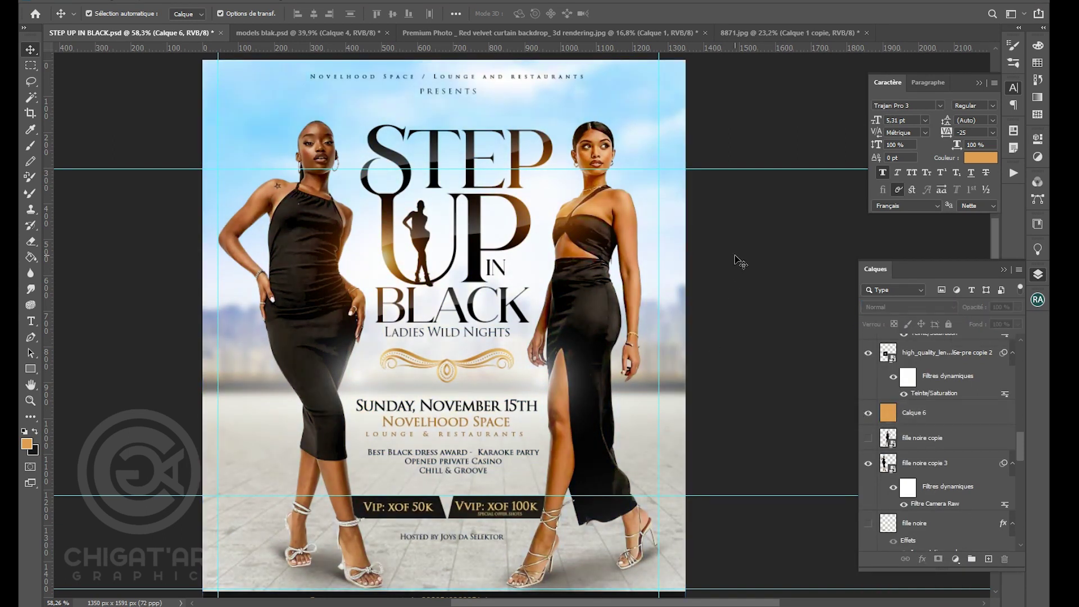
{"action": "left_click", "coordinate": [735, 260]}
- Move the venue line and the PRESENTS line at the poster's head slightly downward
{"action": "left_click_drag", "start_coordinate": [735, 260], "coordinate": [793, 245]}
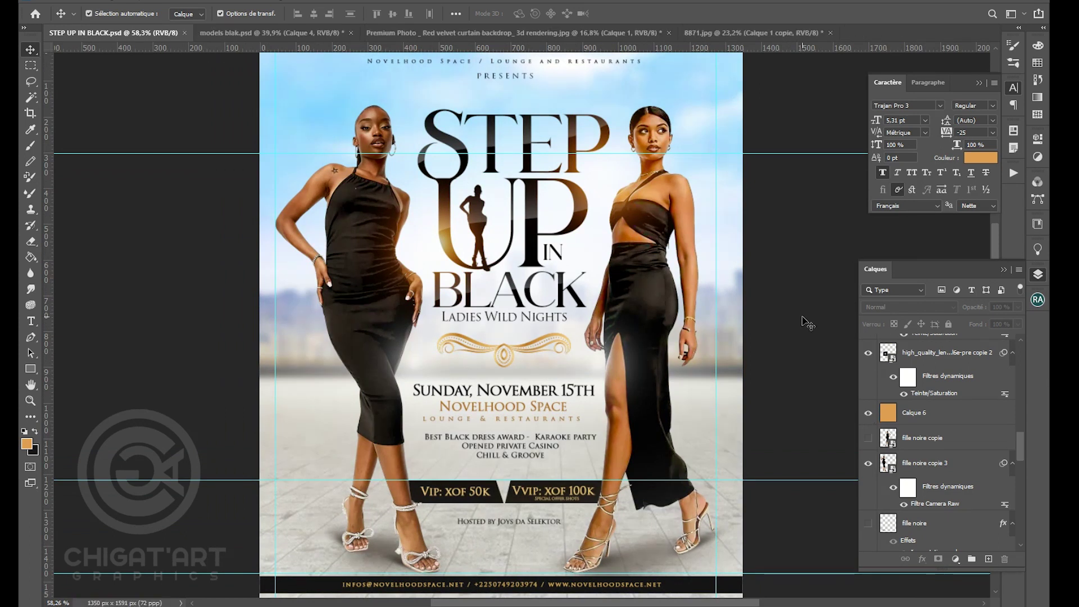
{"action": "scroll", "coordinate": [723, 293], "scroll_direction": "down", "scroll_amount": 1}
{"action": "scroll", "coordinate": [701, 393], "scroll_direction": "up", "scroll_amount": 2}
{"action": "left_click_drag", "start_coordinate": [701, 393], "coordinate": [564, 533]}
{"action": "left_click", "coordinate": [365, 175]}
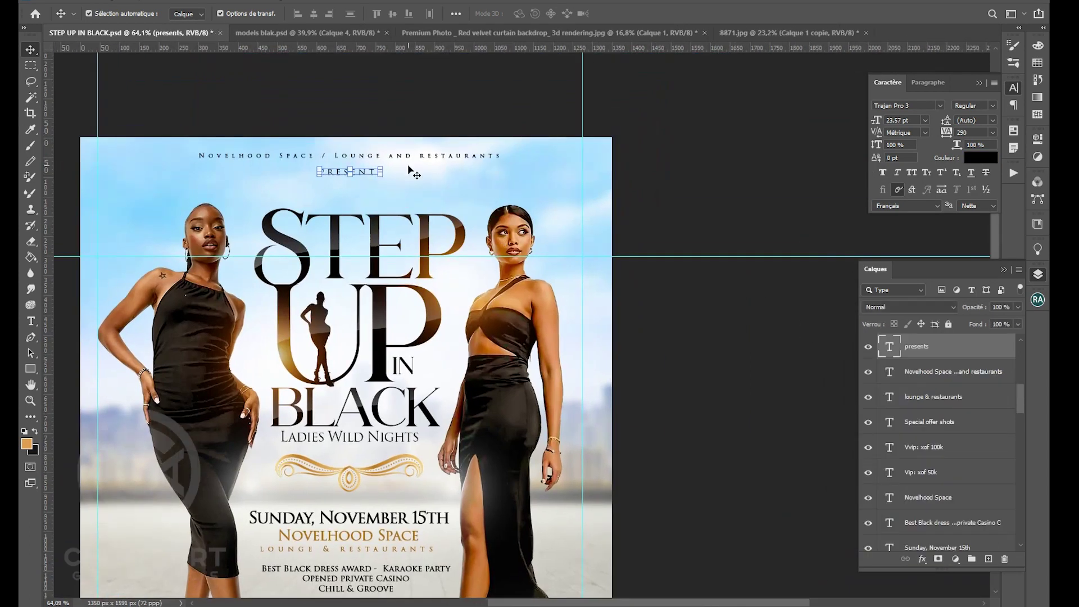
{"action": "left_click", "coordinate": [439, 156]}
{"action": "key", "text": "shift+Down"}
- Duplicate the venue line below PRESENTS and replace the copy's text with "chigatart graphics studio"
{"action": "left_click", "coordinate": [502, 176]}
{"action": "left_click_drag", "start_coordinate": [463, 164], "coordinate": [589, 323]}
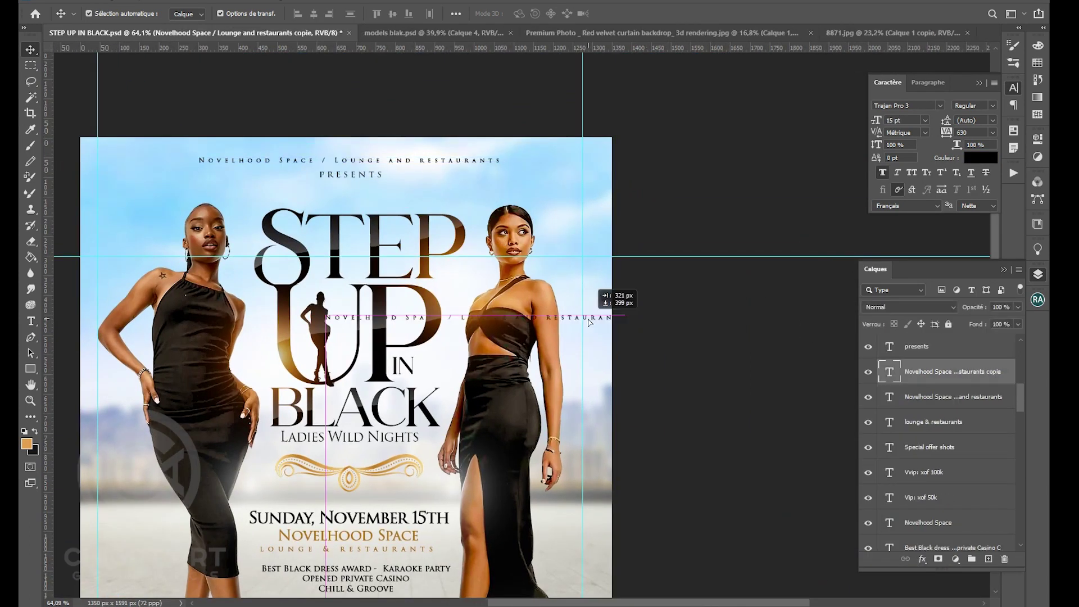
{"action": "triple_click", "coordinate": [503, 190]}
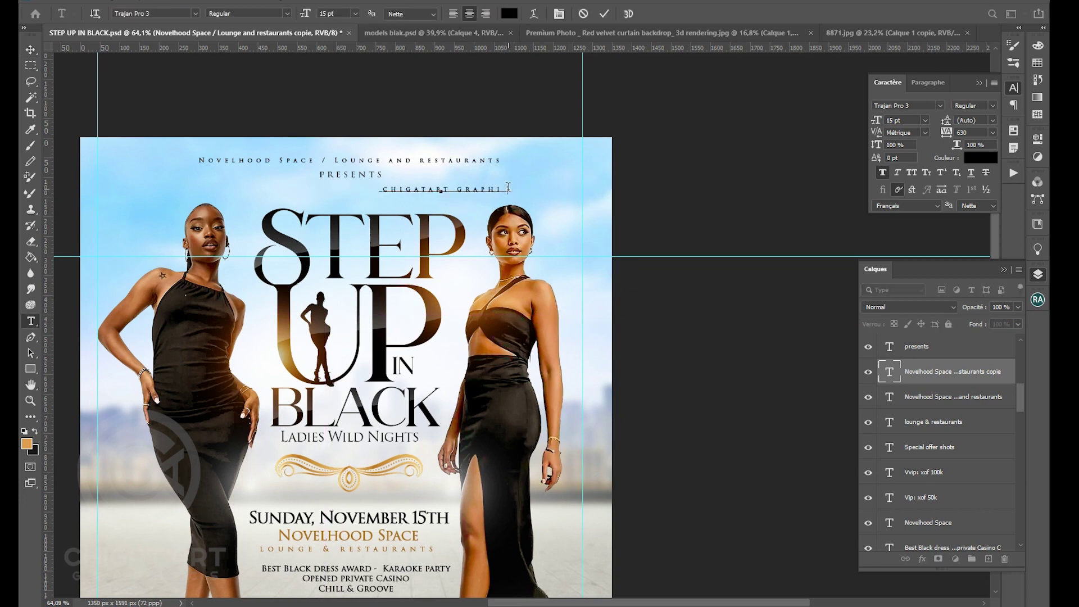
- Set the studio credit's text size to 12 pt and its tracking to 440, then commit the text
{"action": "left_click", "coordinate": [993, 132]}
{"action": "left_click", "coordinate": [976, 252]}
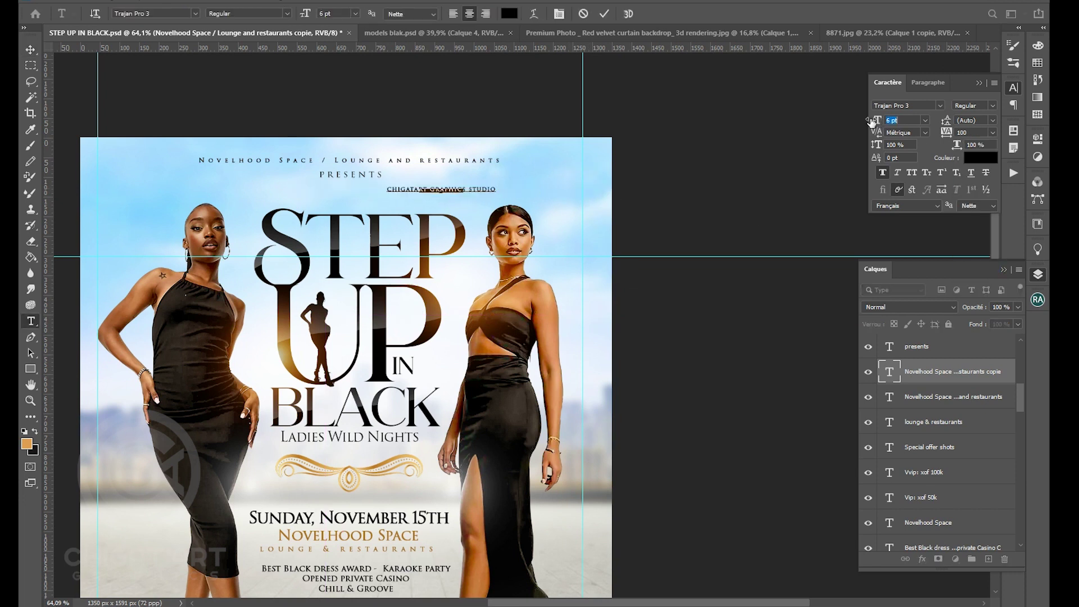
{"action": "left_click", "coordinate": [605, 16]}
{"action": "key", "text": "v"}
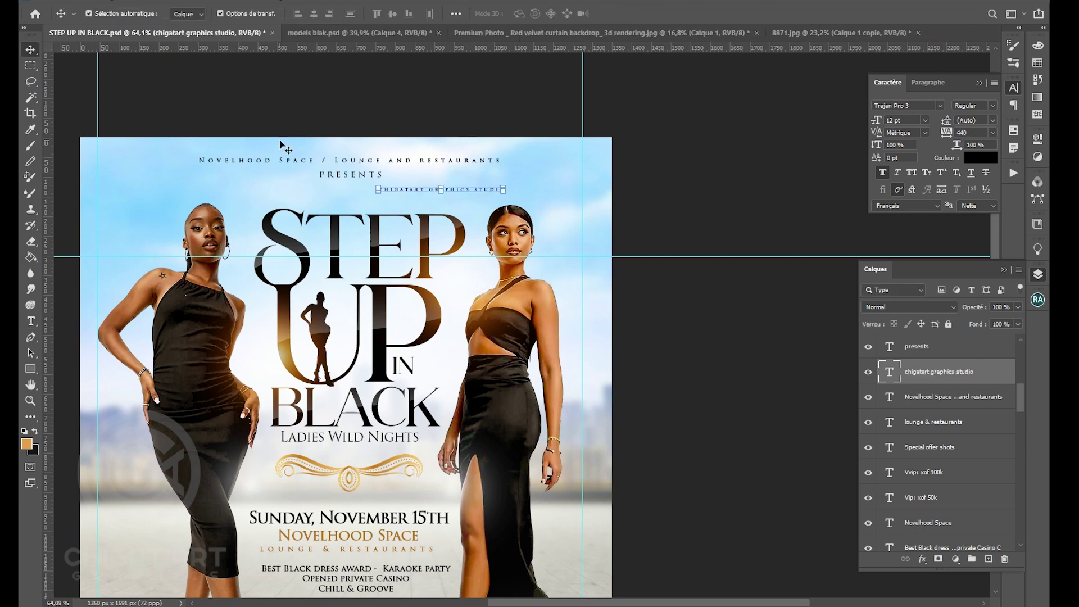
- Rotate the studio credit about 90° counterclockwise and place it vertically along the poster's right edge
{"action": "left_click", "coordinate": [424, 191]}
{"action": "left_click_drag", "start_coordinate": [535, 201], "coordinate": [524, 151]}
{"action": "double_click", "coordinate": [488, 140]}
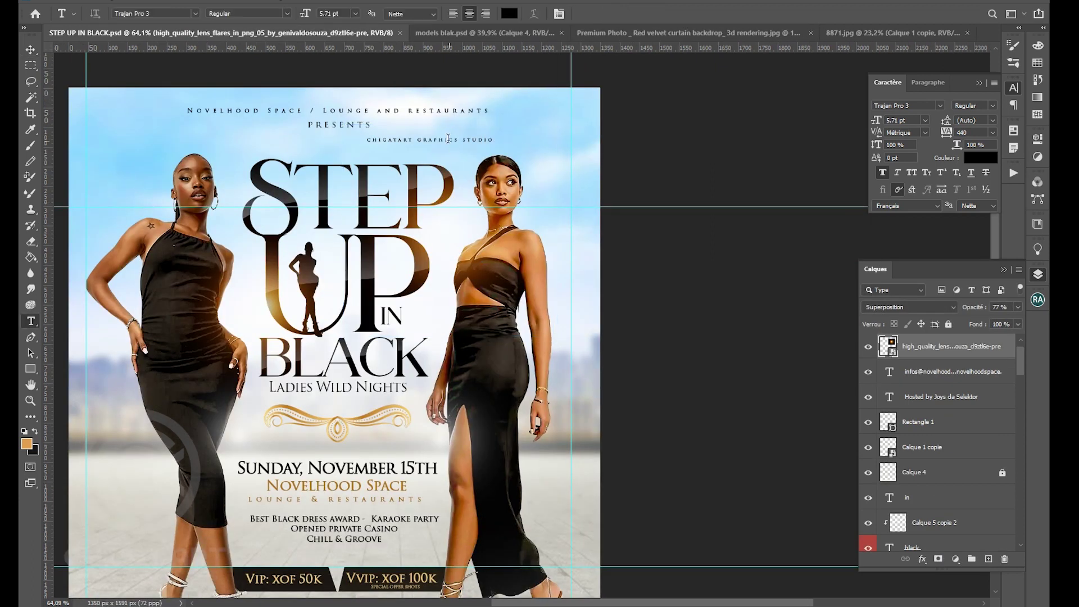
{"action": "left_click_drag", "start_coordinate": [509, 113], "coordinate": [386, 67]}
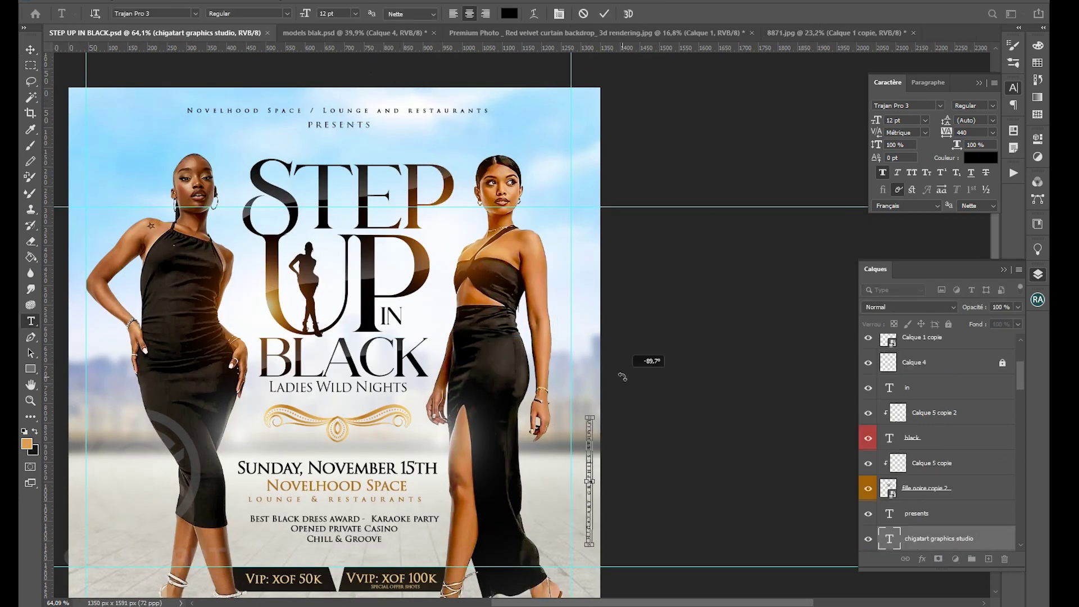
{"action": "scroll", "coordinate": [615, 169], "scroll_direction": "down", "scroll_amount": 3}
{"action": "key", "text": "v"}
- Tighten the vertical studio credit's tracking to 50 and move it up along the poster's right edge beside the model
{"action": "scroll", "coordinate": [616, 366], "scroll_direction": "up", "scroll_amount": 5}
{"action": "left_click", "coordinate": [993, 132]}
{"action": "left_click", "coordinate": [976, 251]}
{"action": "left_click", "coordinate": [804, 310]}
{"action": "left_click", "coordinate": [624, 367]}
{"action": "left_click_drag", "start_coordinate": [624, 366], "coordinate": [628, 274]}
{"action": "scroll", "coordinate": [628, 335], "scroll_direction": "down", "scroll_amount": 2}
{"action": "left_click", "coordinate": [606, 341]}
- Enlarge the "Hosted by" line to about 113% and reposition it centred beneath the VIP price banners
{"action": "key", "text": "ctrl+0"}
{"action": "scroll", "coordinate": [596, 496], "scroll_direction": "up", "scroll_amount": 2}
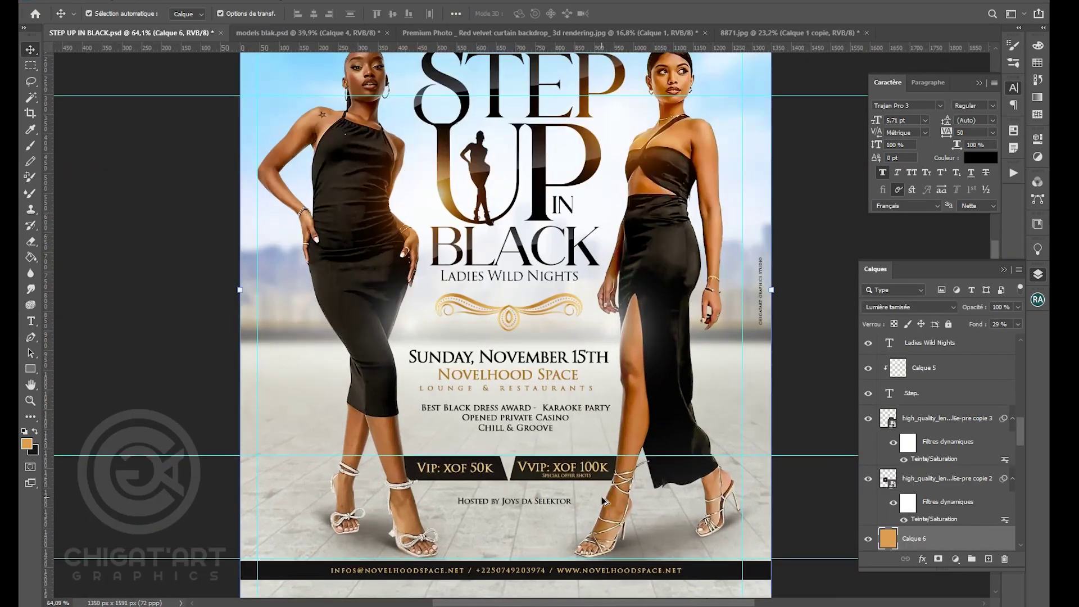
{"action": "left_click", "coordinate": [573, 494]}
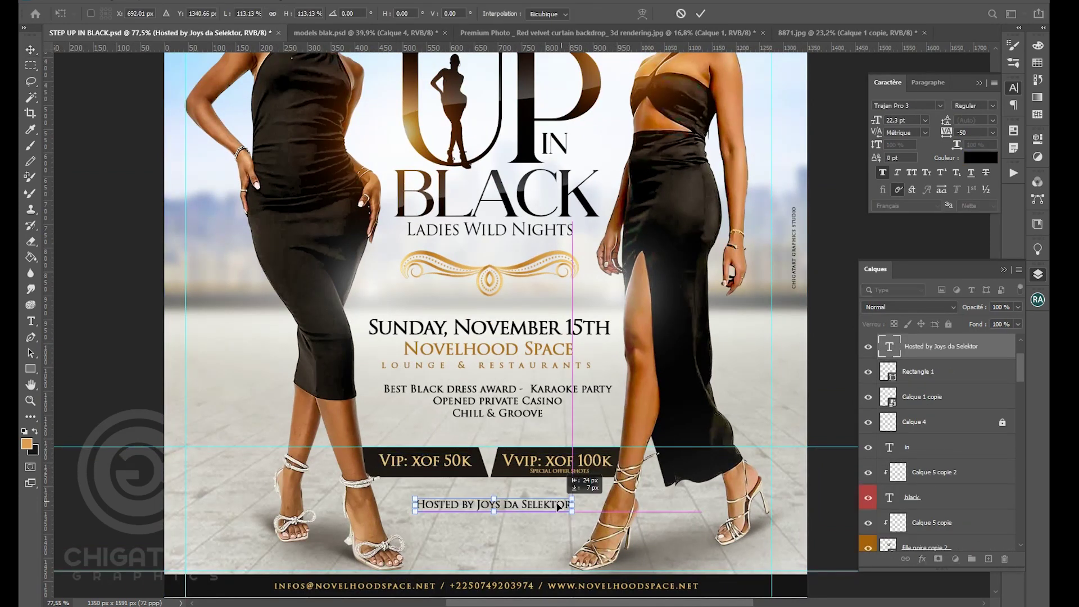